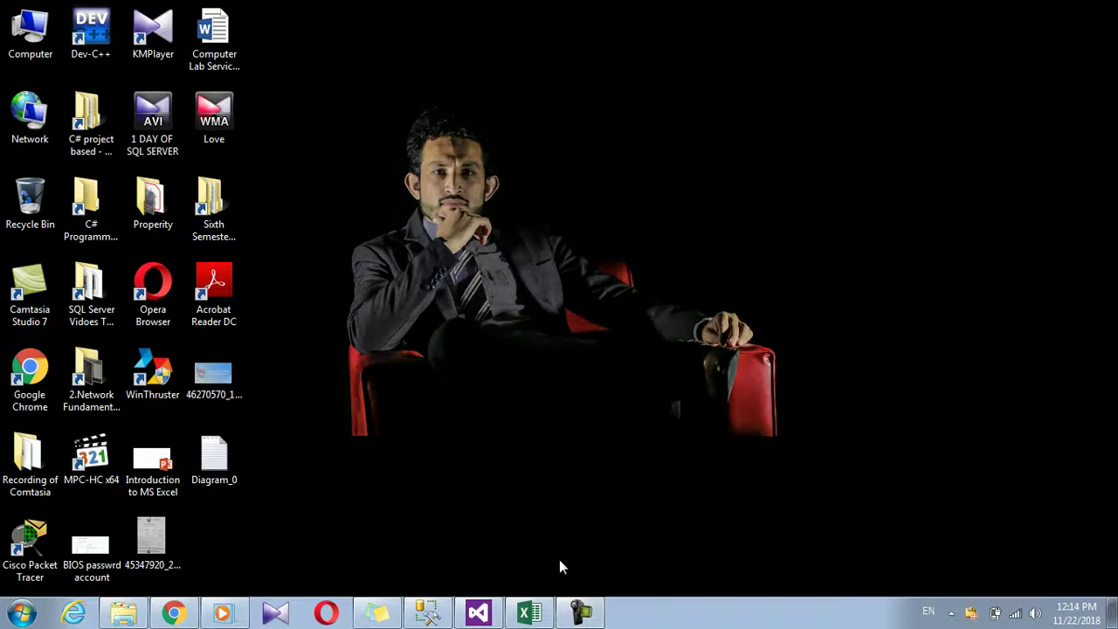
# - Launch Excel and start a new blank workbook
pyautogui.click(533, 611)
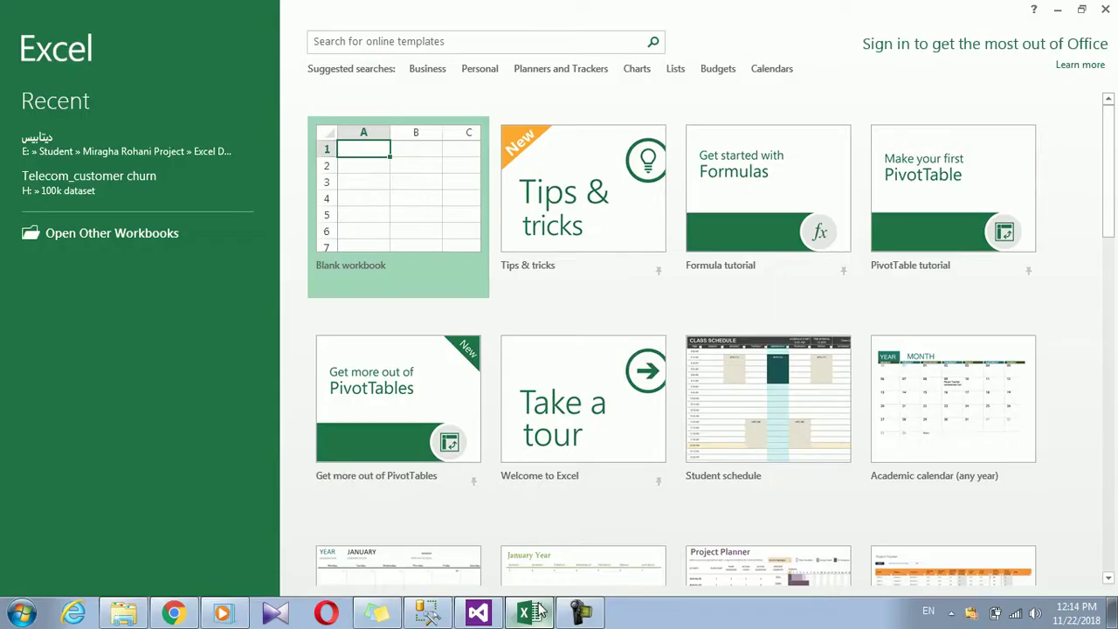
pyautogui.click(449, 209)
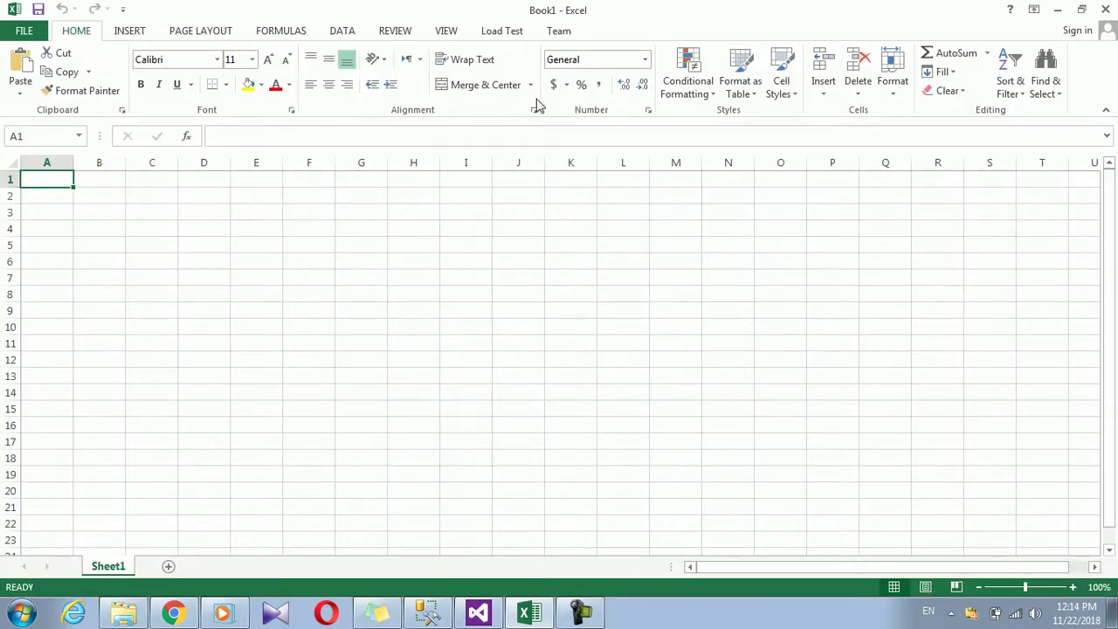
# - Open Conditional Formatting's New Rule dialog, cancel it, then bring up the Color Scales presets
pyautogui.click(697, 95)
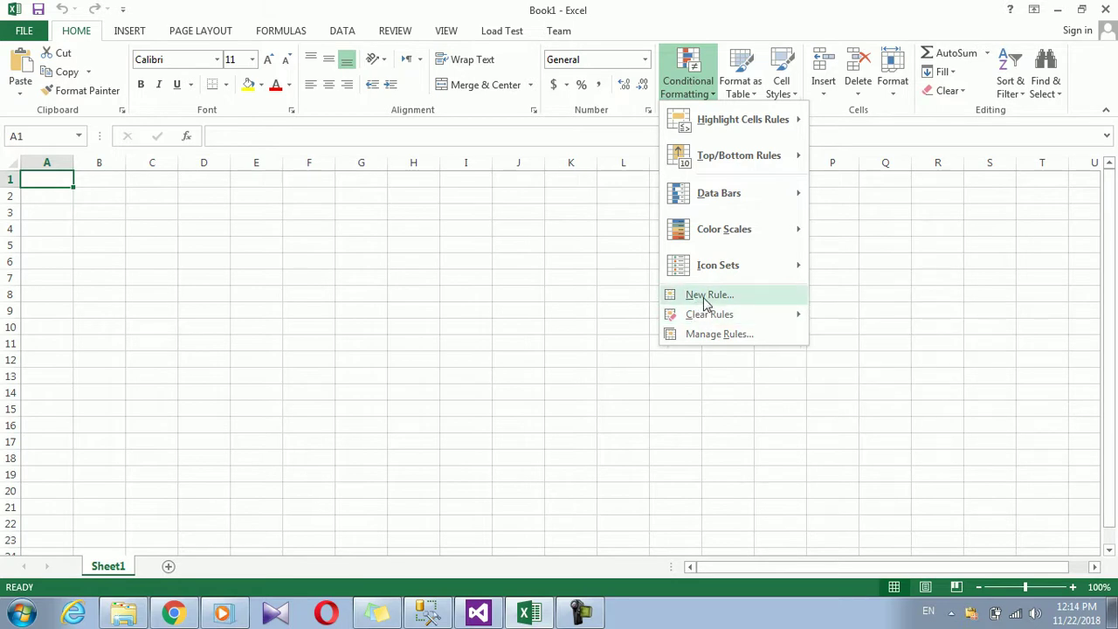
pyautogui.click(708, 297)
pyautogui.moveTo(319, 139); pyautogui.dragTo(718, 156)
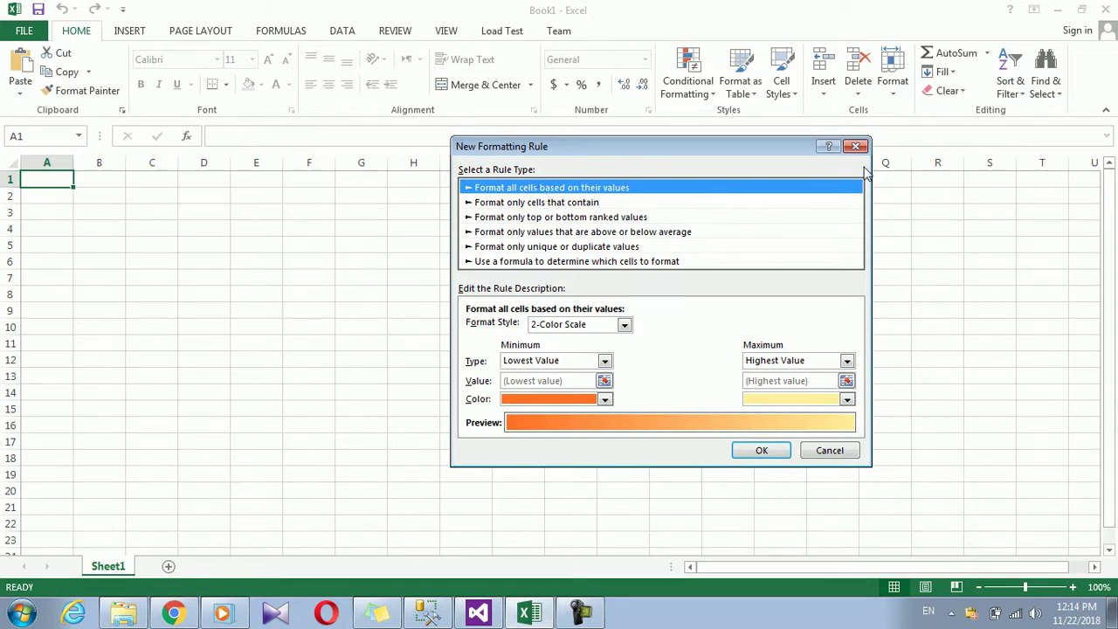
pyautogui.click(856, 146)
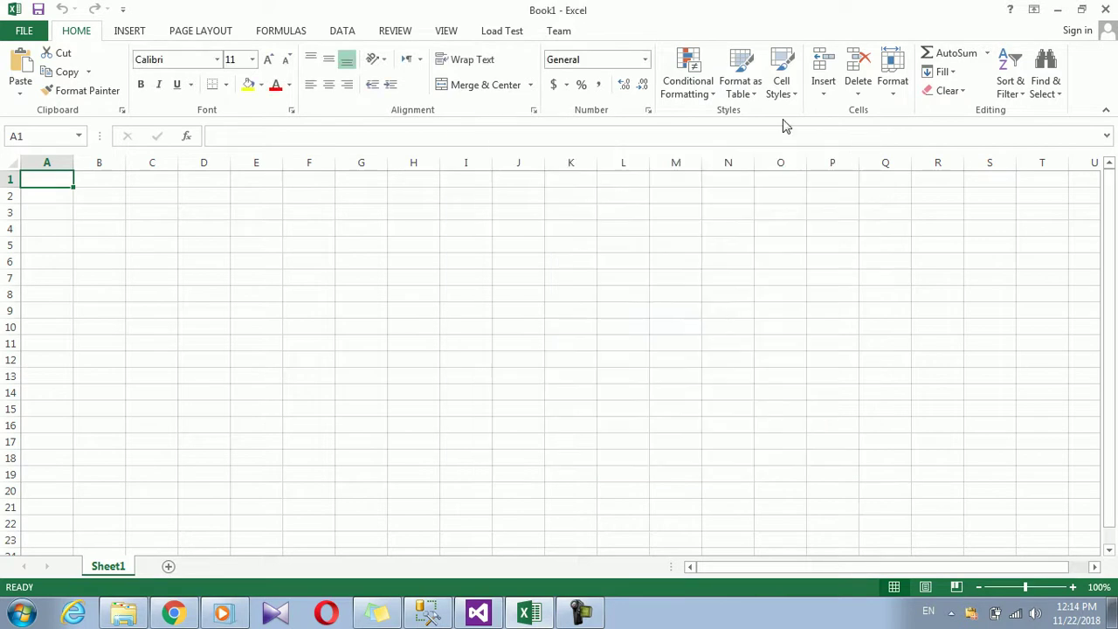
pyautogui.click(698, 88)
pyautogui.moveTo(760, 201)
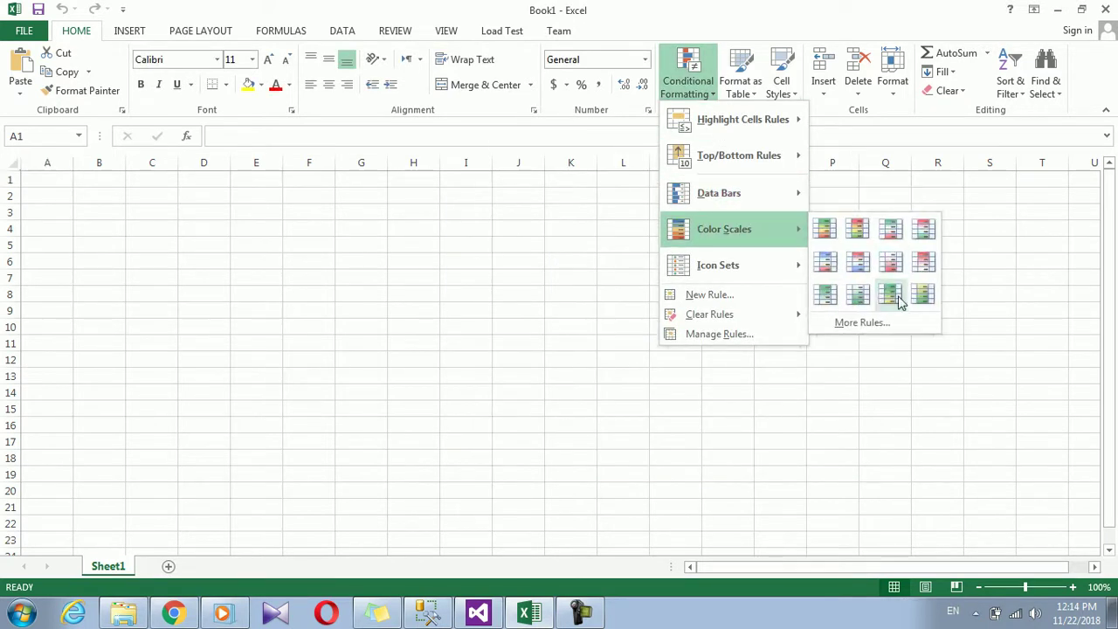
# - Type the headers Name, Job and Salary across I7:K7
pyautogui.click(521, 279)
pyautogui.click(488, 275)
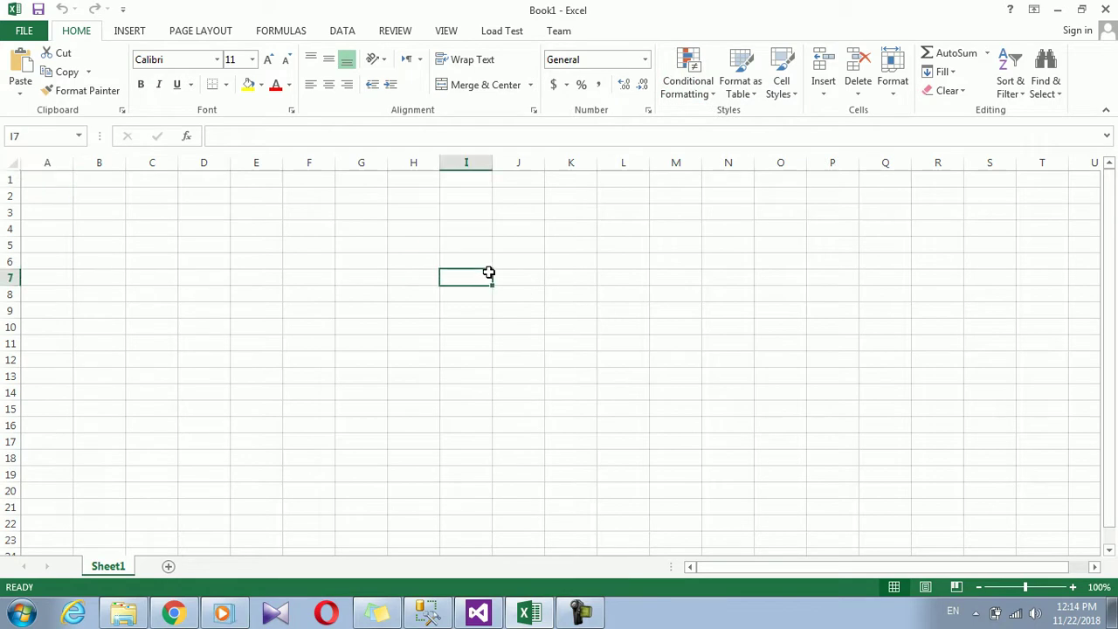
pyautogui.write('Name')
pyautogui.press('Tab')
pyautogui.write('Jo')
pyautogui.press('Tab')
pyautogui.write('Salary')
# - Enter three employee names in I8:I10
pyautogui.click(448, 299)
pyautogui.write('Ali')
pyautogui.click(458, 309)
pyautogui.write('Khan')
pyautogui.click(458, 326)
pyautogui.write('Usman')
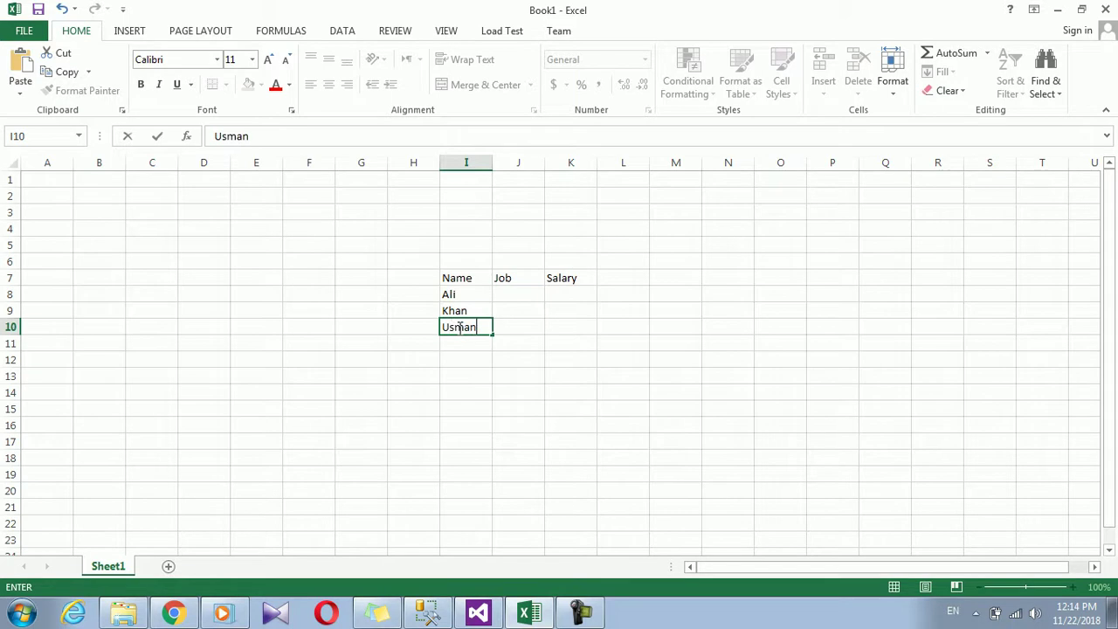
# - Fill the Job column J8:J10 with Doc, Eng and Teacher
pyautogui.click(529, 297)
pyautogui.write('2000')
pyautogui.click(520, 309)
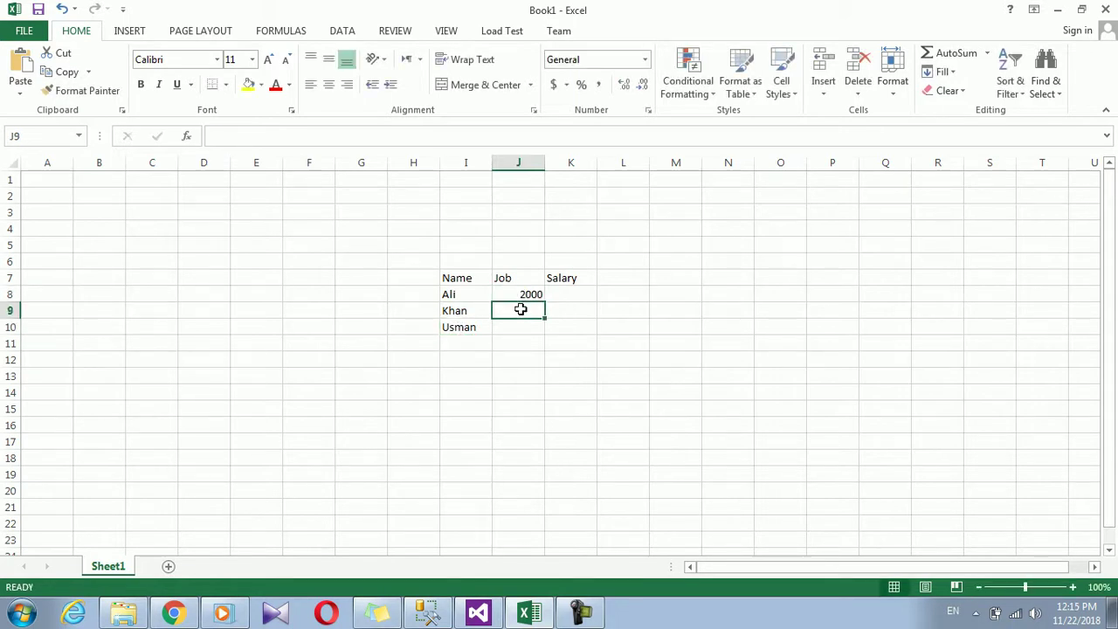
pyautogui.press('Up')
pyautogui.write('Doc')
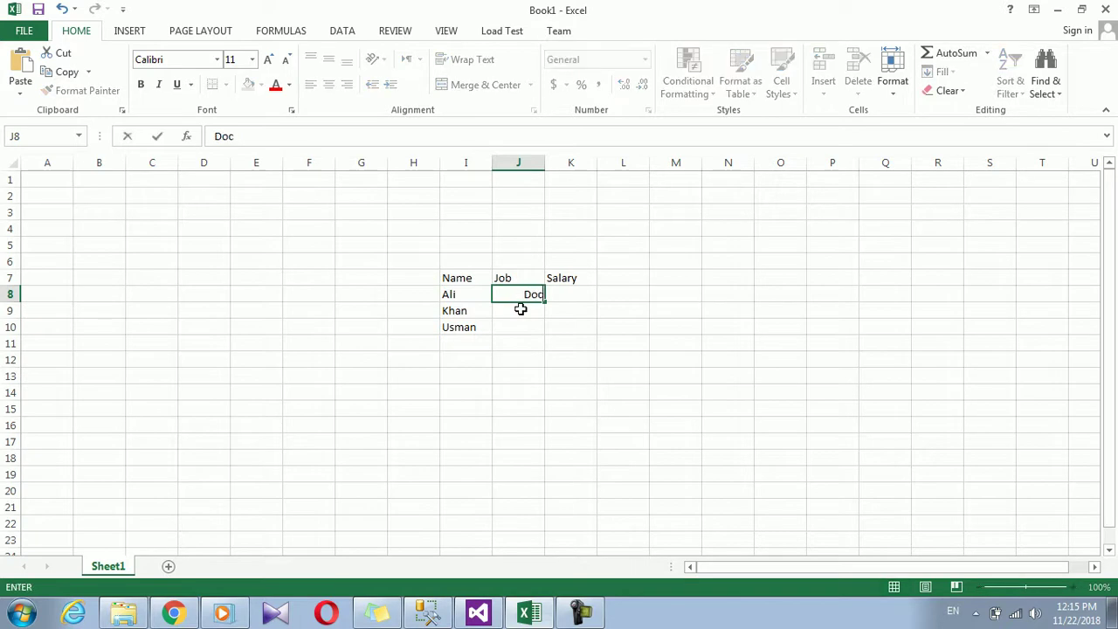
pyautogui.click(520, 315)
pyautogui.write('Eng')
pyautogui.click(517, 325)
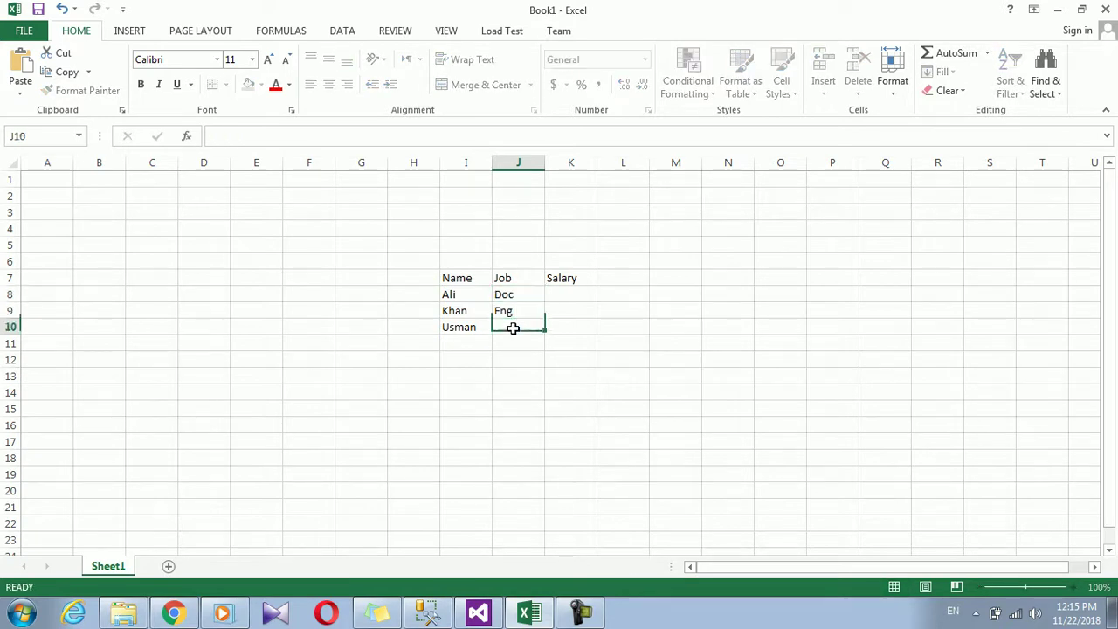
pyautogui.write('Tea')
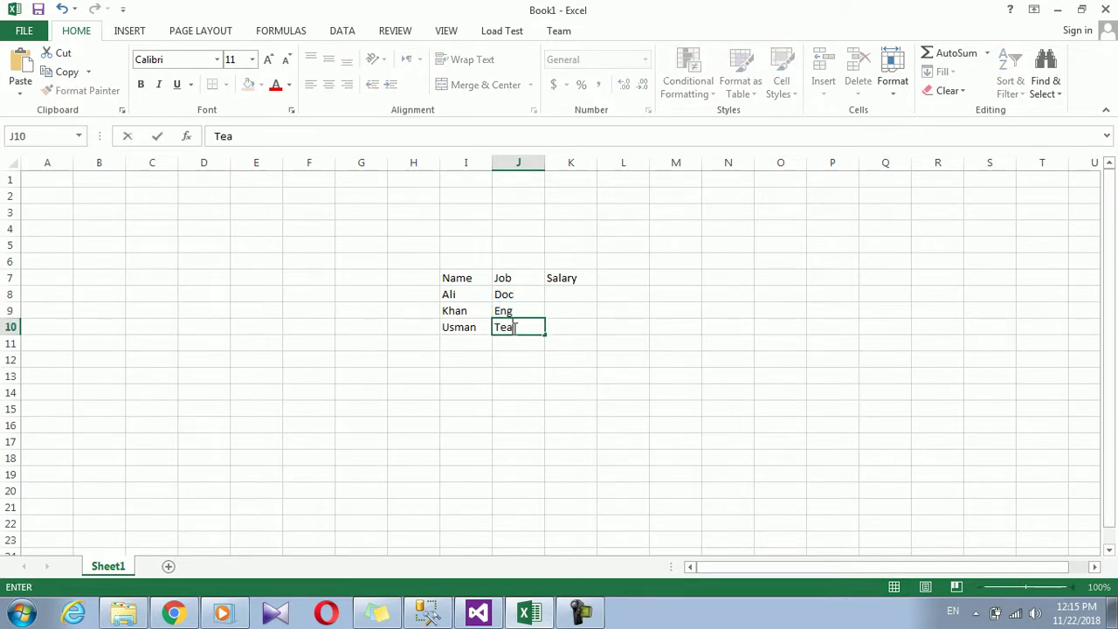
pyautogui.write('cge')
pyautogui.press('BackSpace')
pyautogui.write('gher')
pyautogui.press('BackSpace')
pyautogui.press('BackSpace')
pyautogui.press('BackSpace')
pyautogui.write('h')
# - Enter salaries 2000, 3000 and 4000 in K8:K10 and select that range
pyautogui.click(585, 293)
pyautogui.write('1')
pyautogui.write('000')
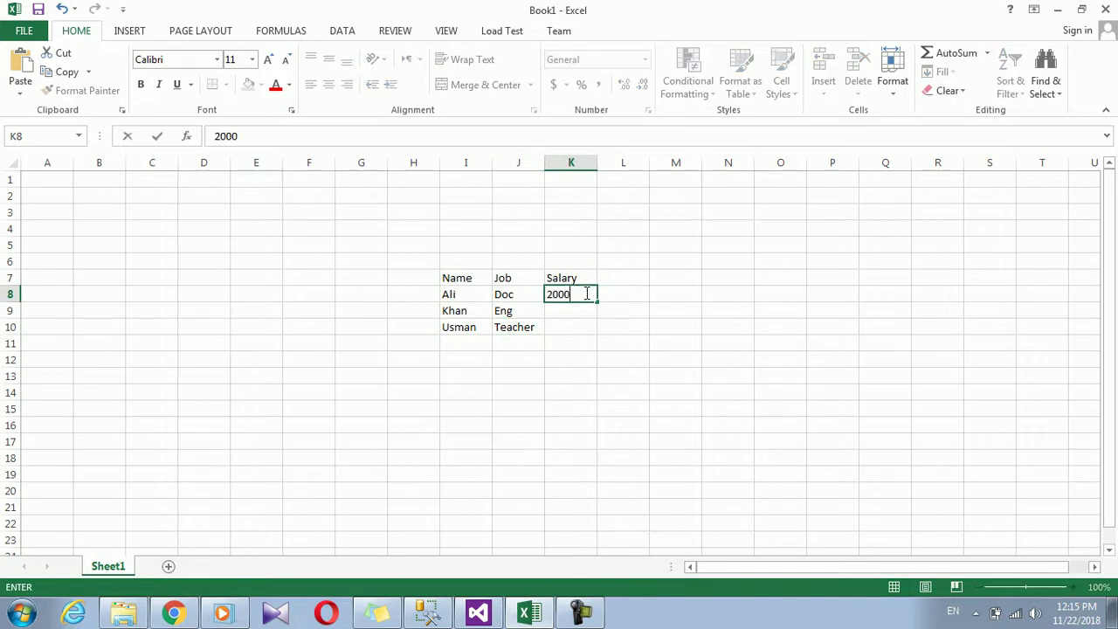
pyautogui.press('Return')
pyautogui.write('3000')
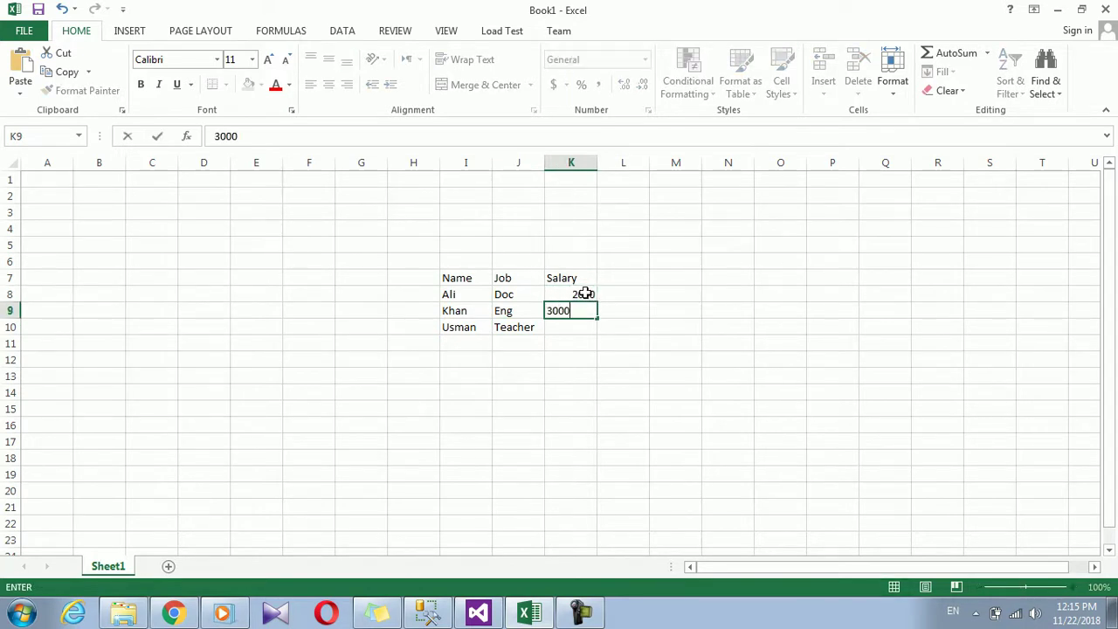
pyautogui.press('Return')
pyautogui.write('4000')
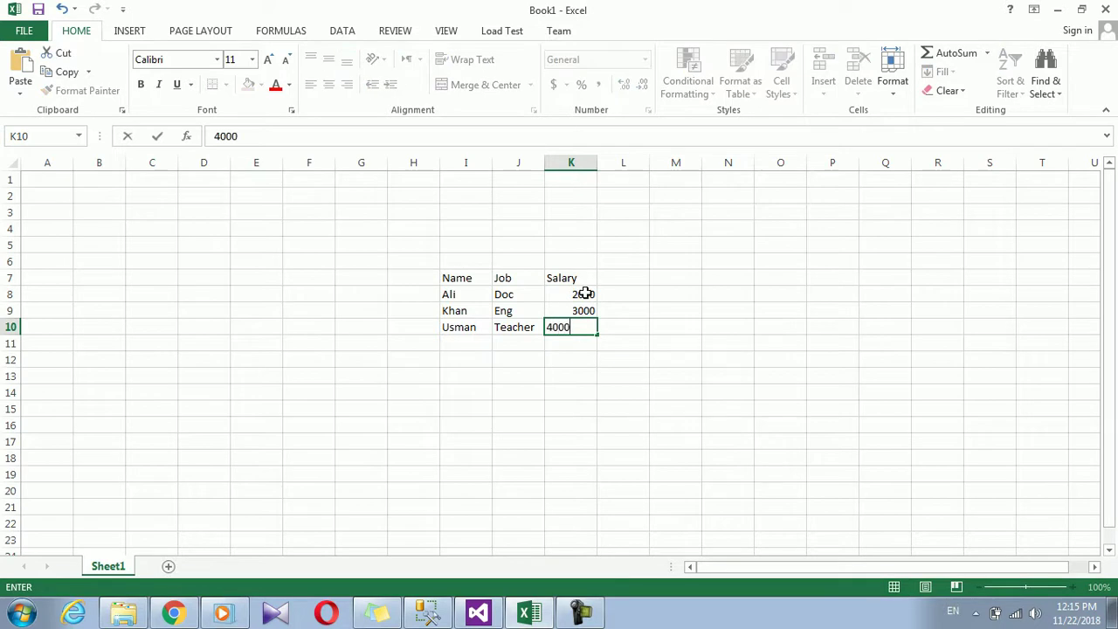
pyautogui.press('Return')
pyautogui.moveTo(567, 291); pyautogui.dragTo(564, 326)
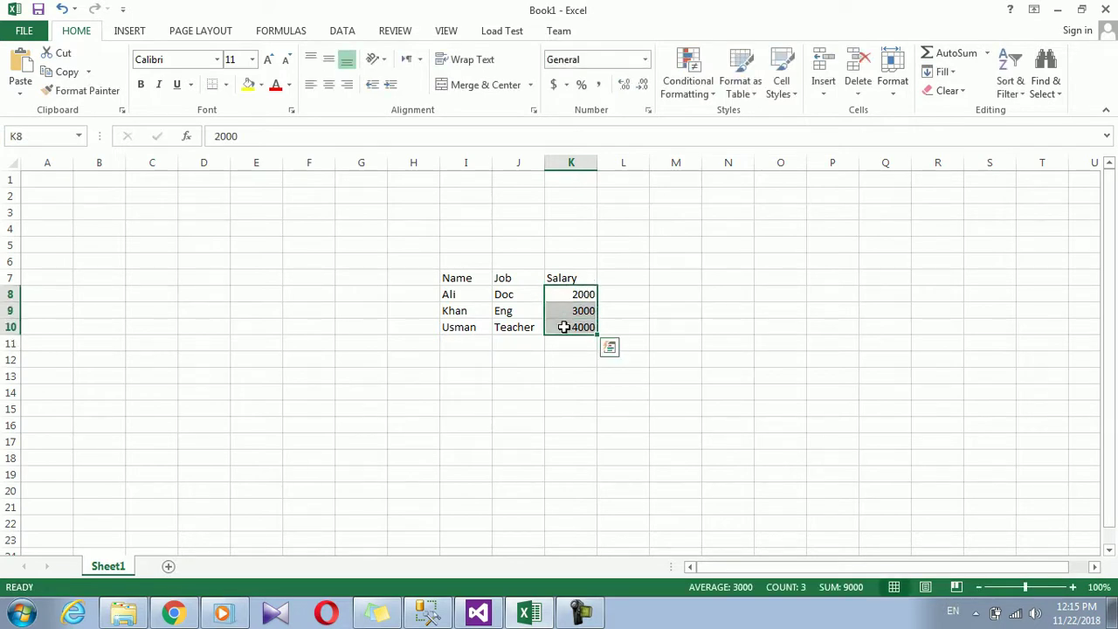
# - Start a new conditional formatting rule for K8:K10, keeping the 2-Color Scale style
pyautogui.click(694, 94)
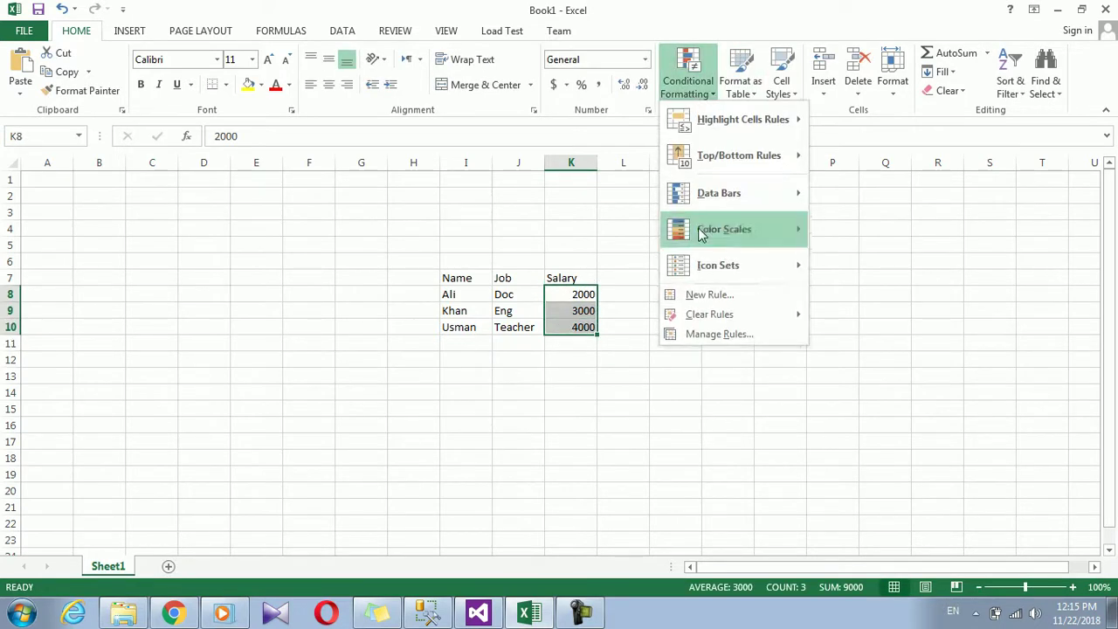
pyautogui.click(699, 294)
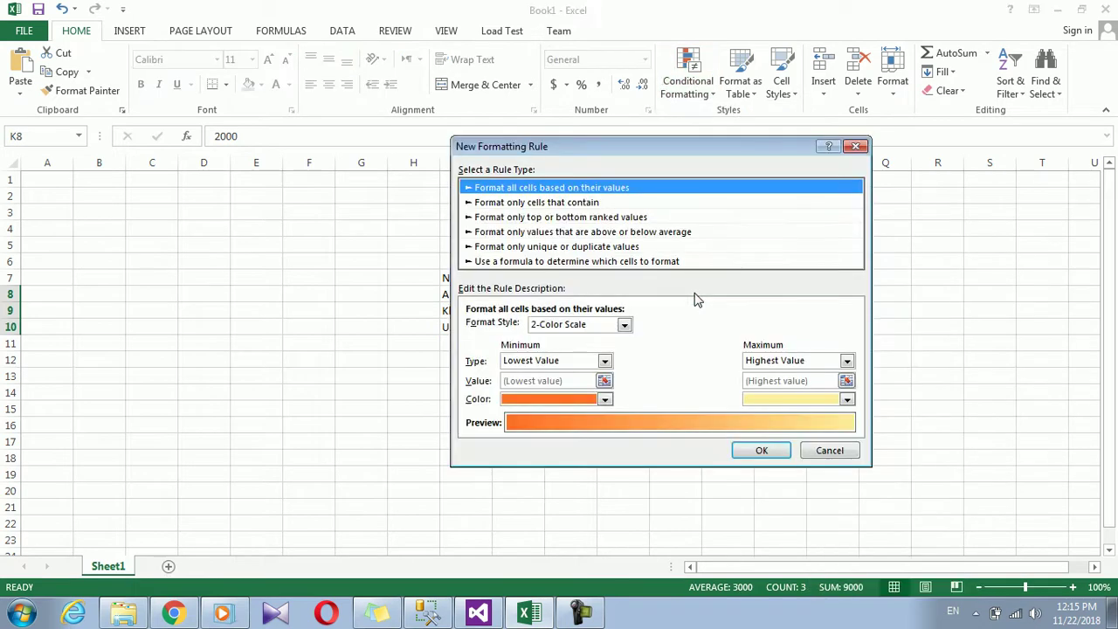
pyautogui.moveTo(634, 154); pyautogui.dragTo(813, 139)
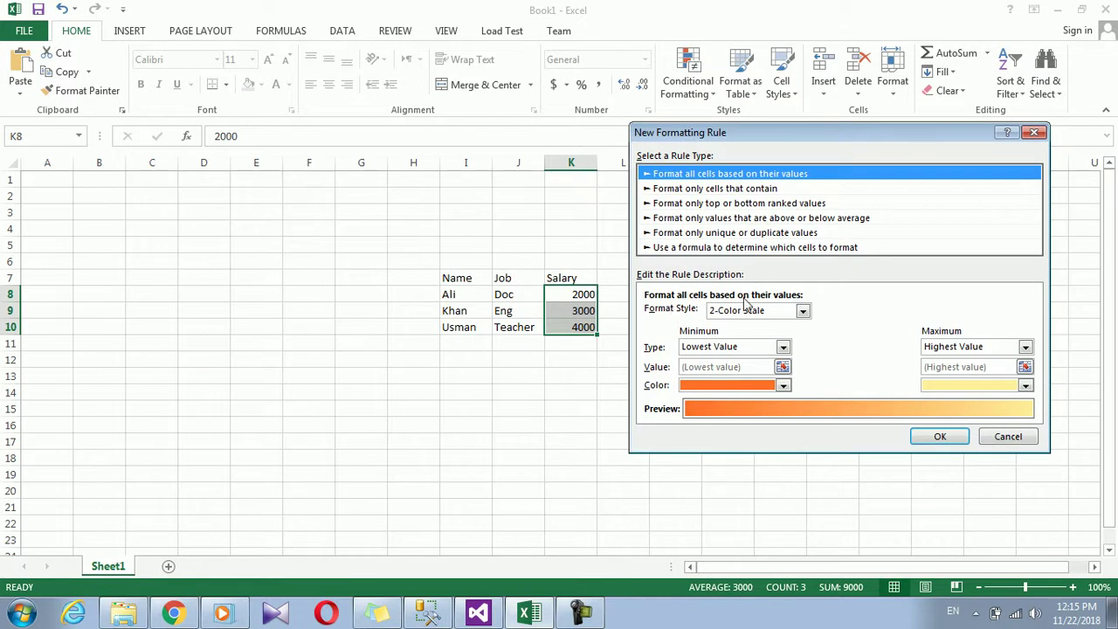
pyautogui.click(801, 312)
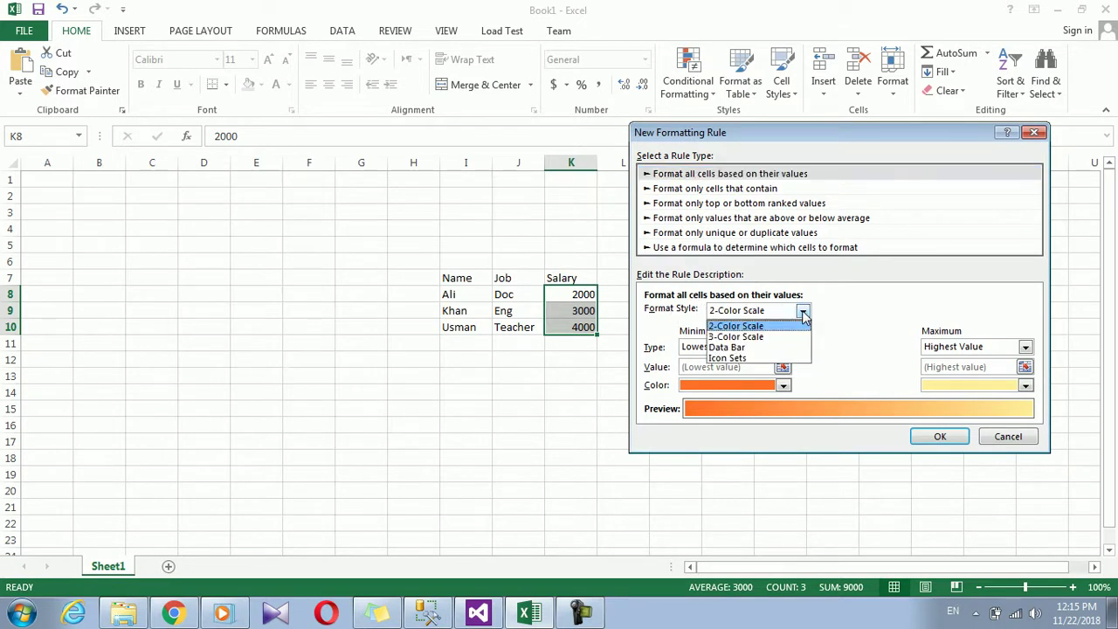
pyautogui.click(802, 313)
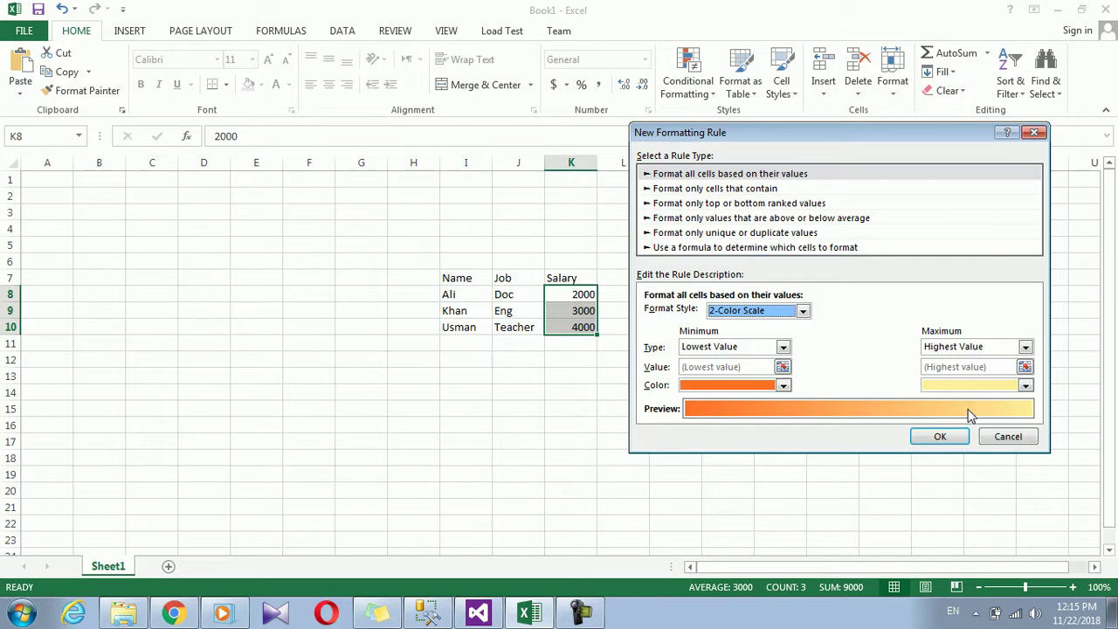
# - Set the scale minimum to Number 1000 with a red colour
pyautogui.click(784, 348)
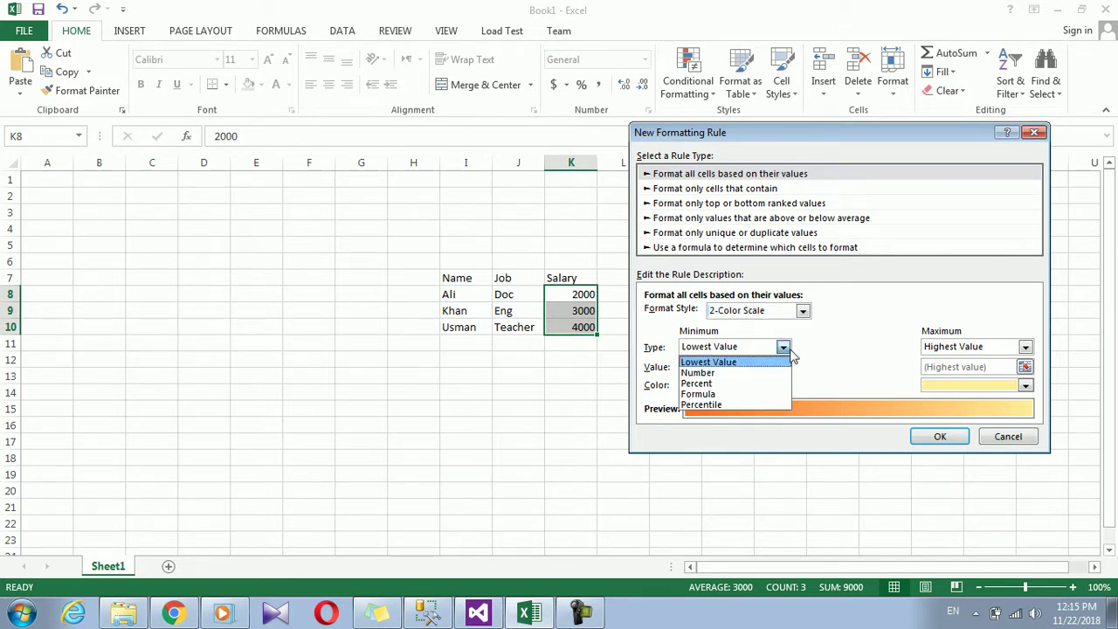
pyautogui.click(785, 348)
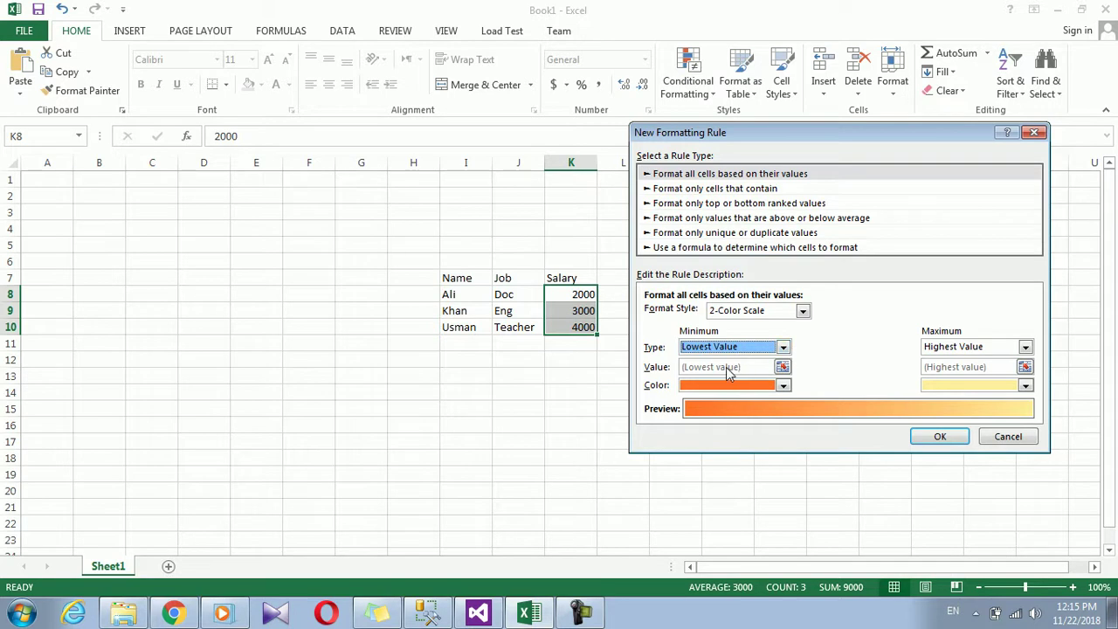
pyautogui.click(784, 348)
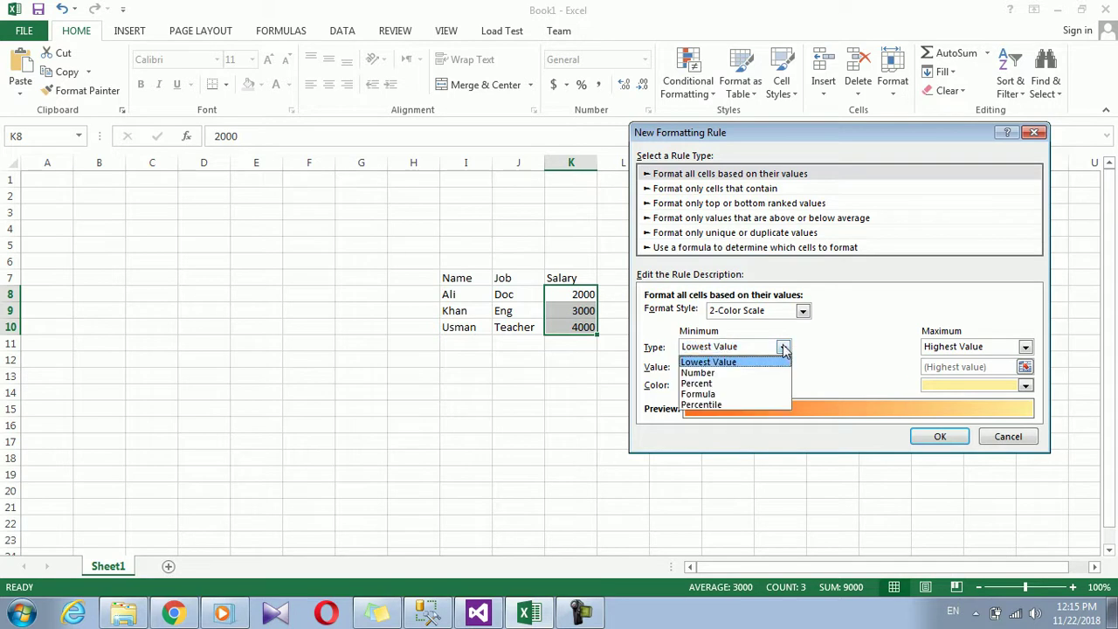
pyautogui.click(723, 373)
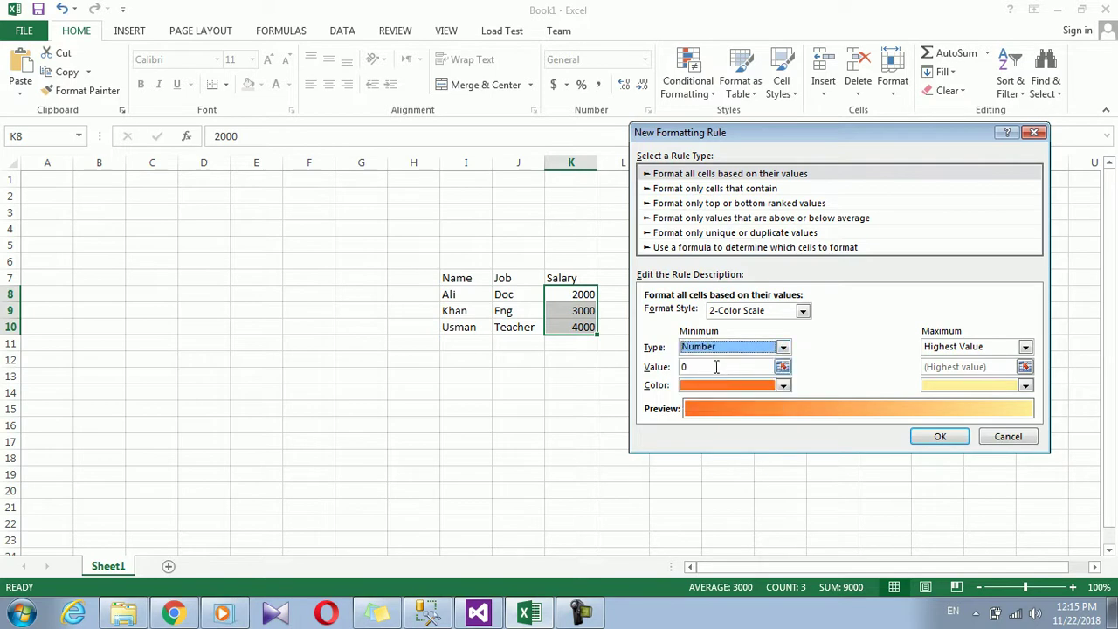
pyautogui.click(715, 365)
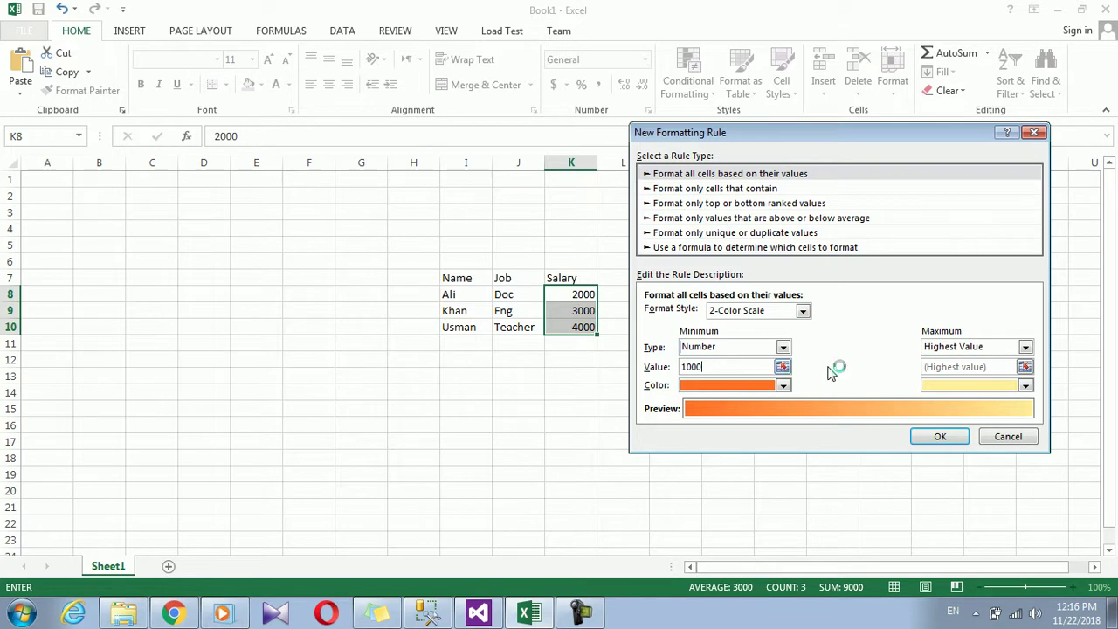
pyautogui.click(783, 386)
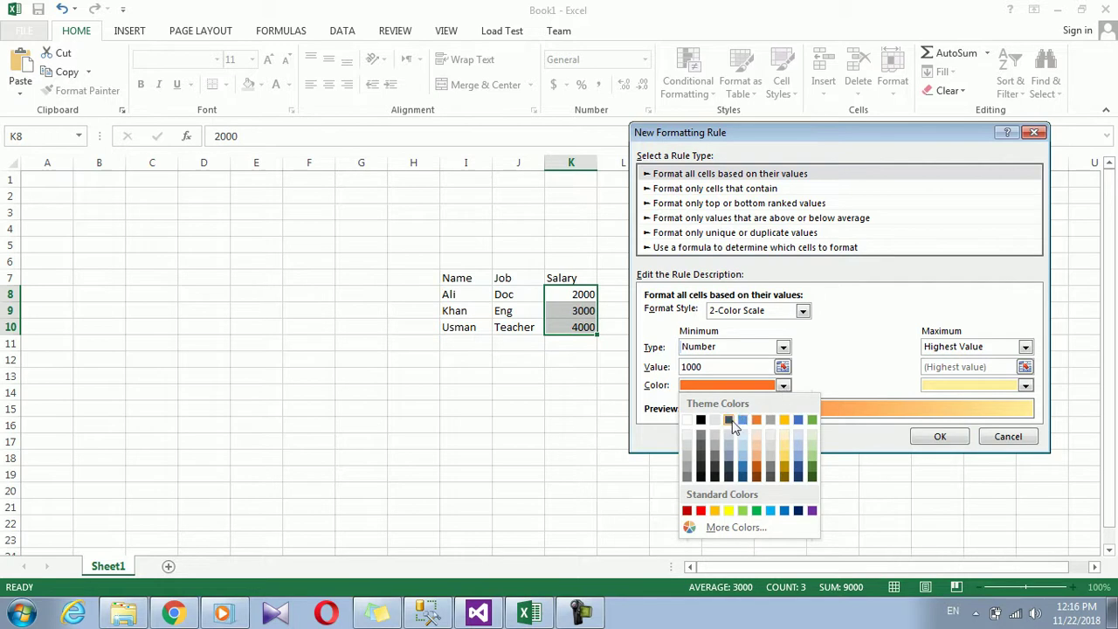
pyautogui.click(700, 511)
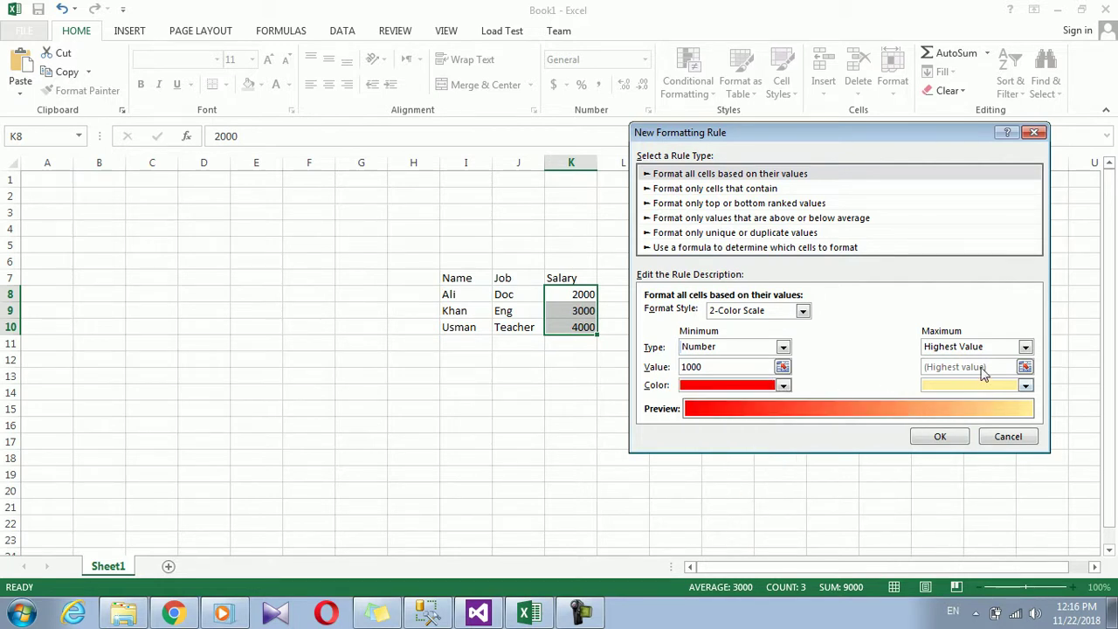
# - Set the scale maximum to Number 10000, settling on blue after trying light blue and black
pyautogui.click(1024, 347)
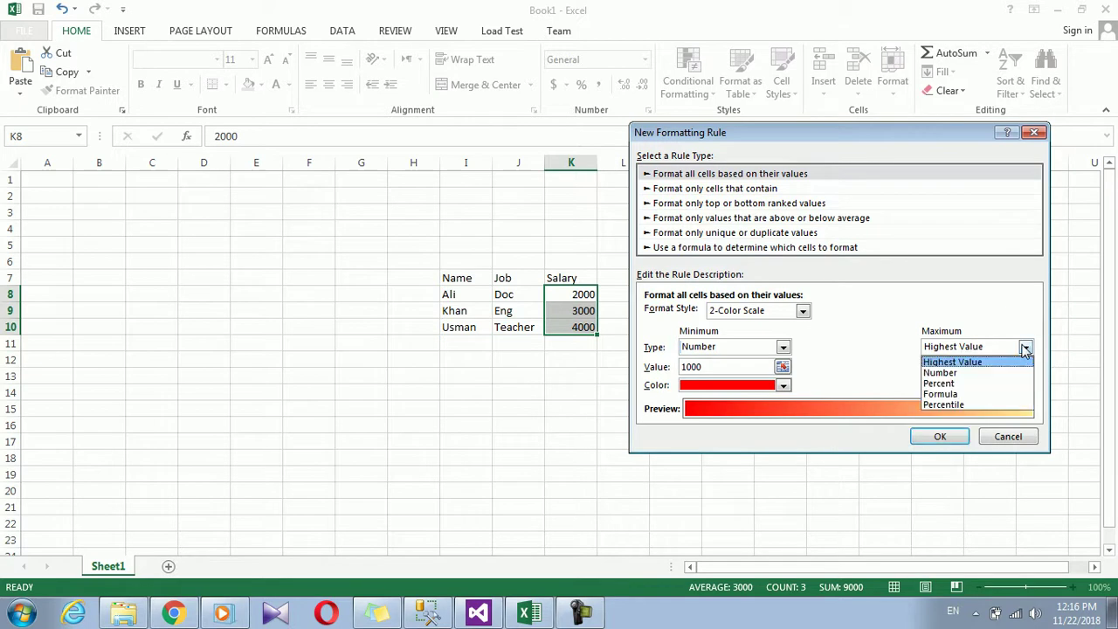
pyautogui.click(970, 373)
pyautogui.click(967, 366)
pyautogui.write('10000')
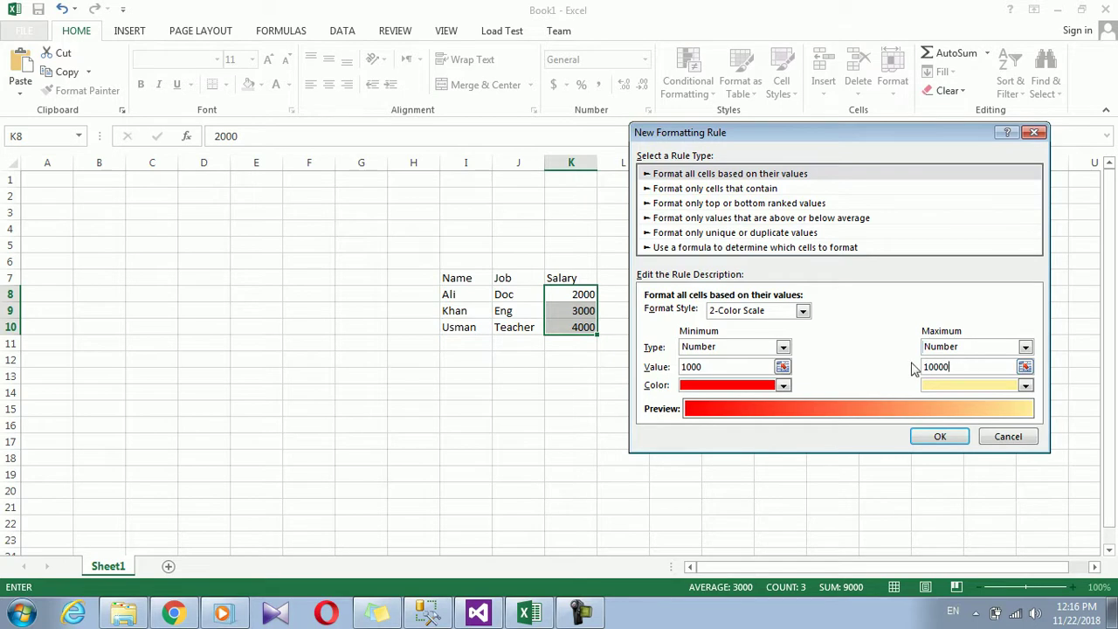
pyautogui.click(1025, 385)
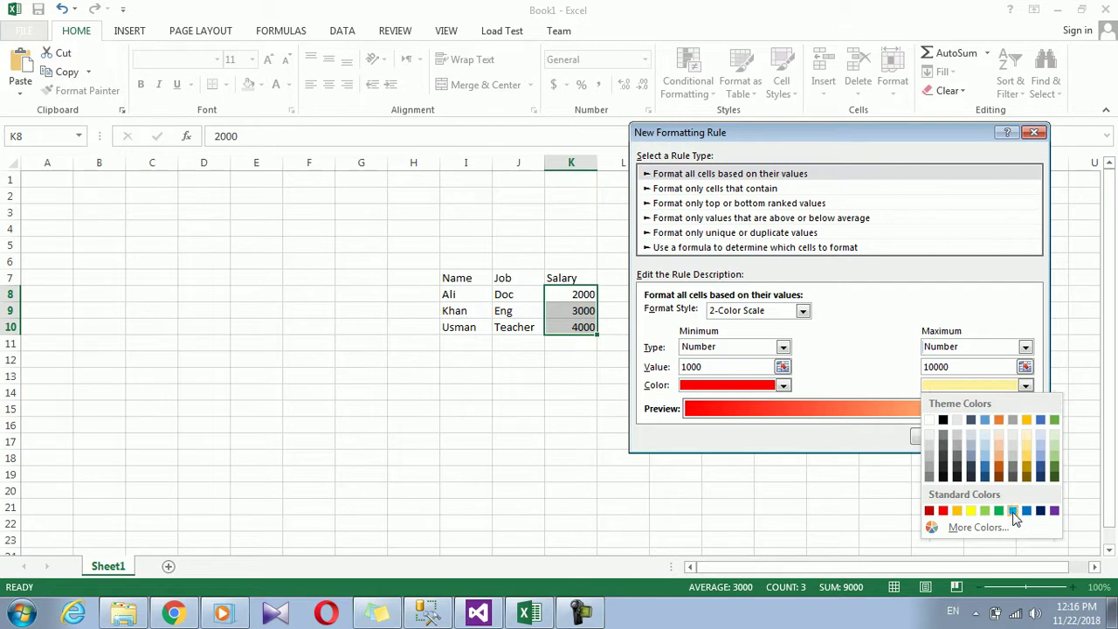
pyautogui.click(1012, 511)
pyautogui.click(1027, 387)
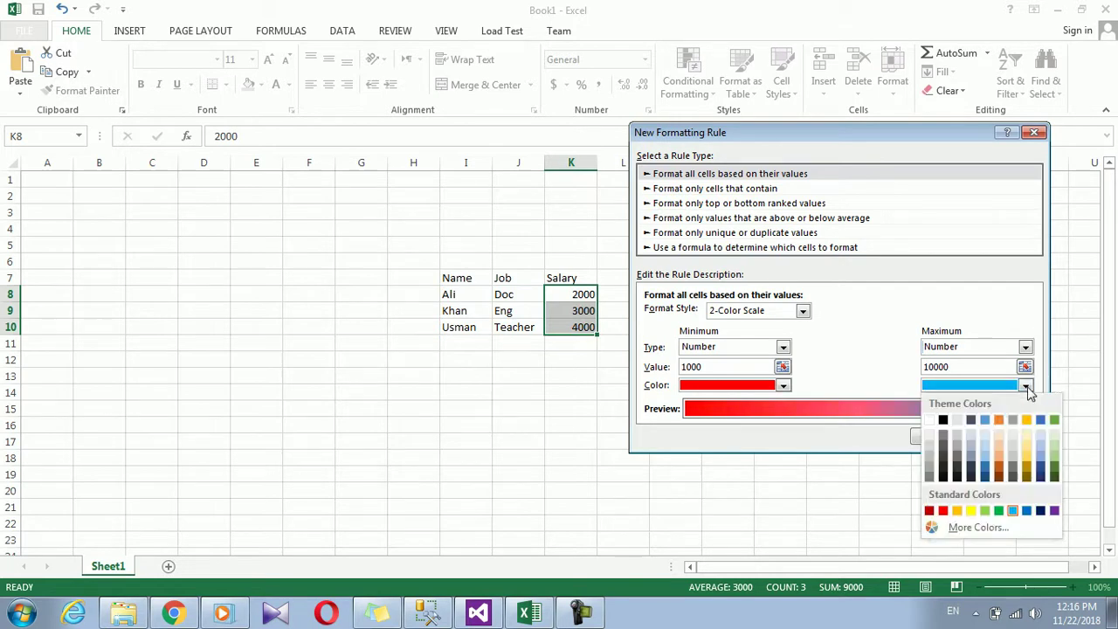
pyautogui.click(944, 420)
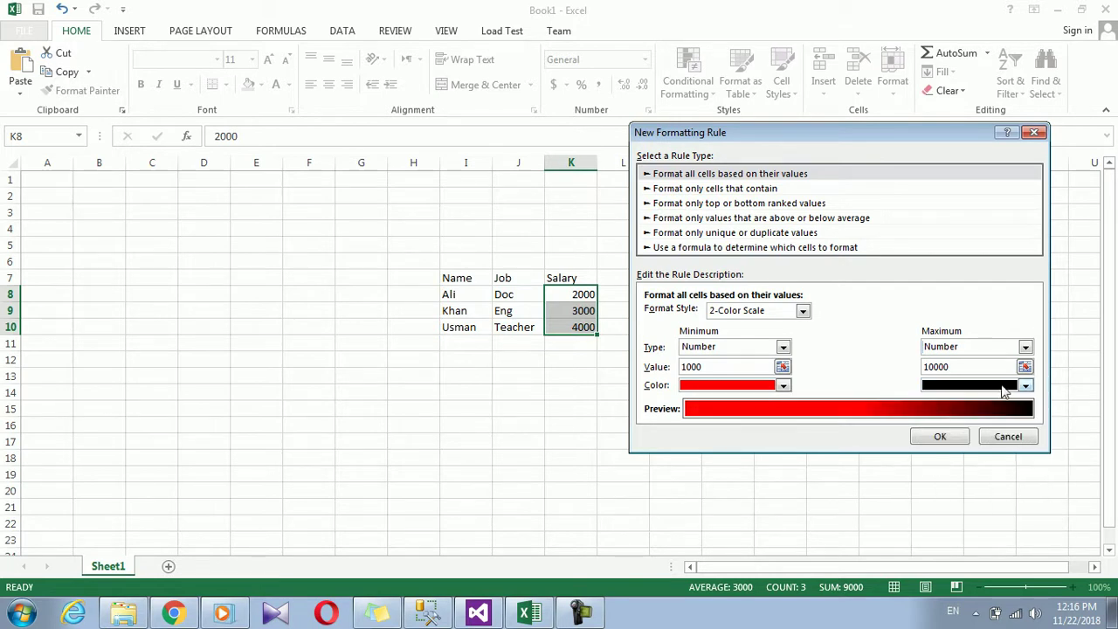
pyautogui.click(1025, 385)
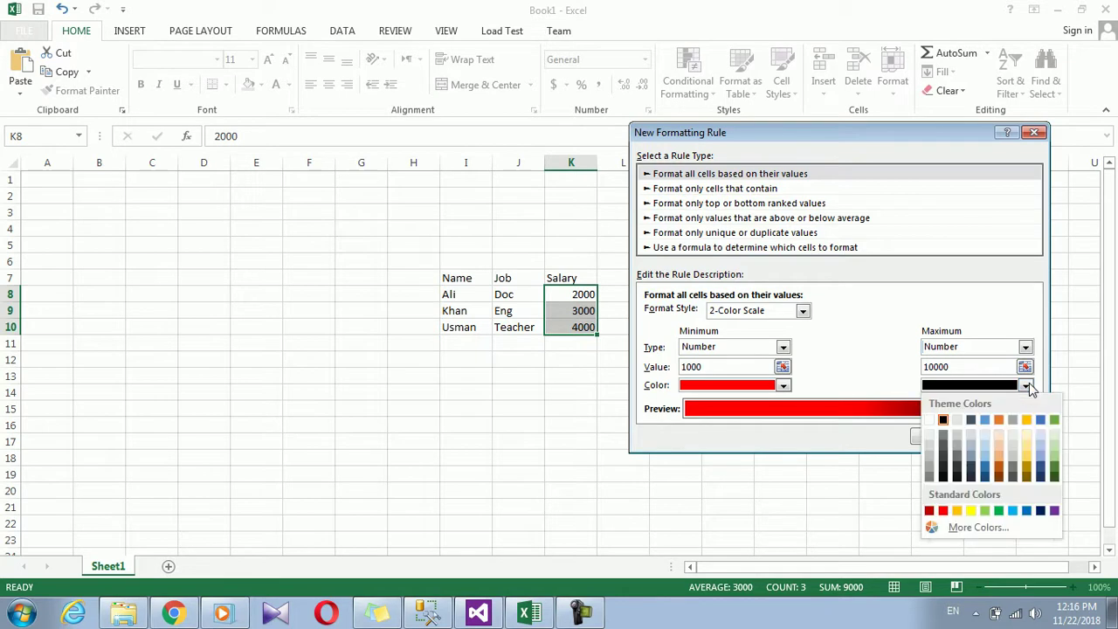
pyautogui.click(1027, 512)
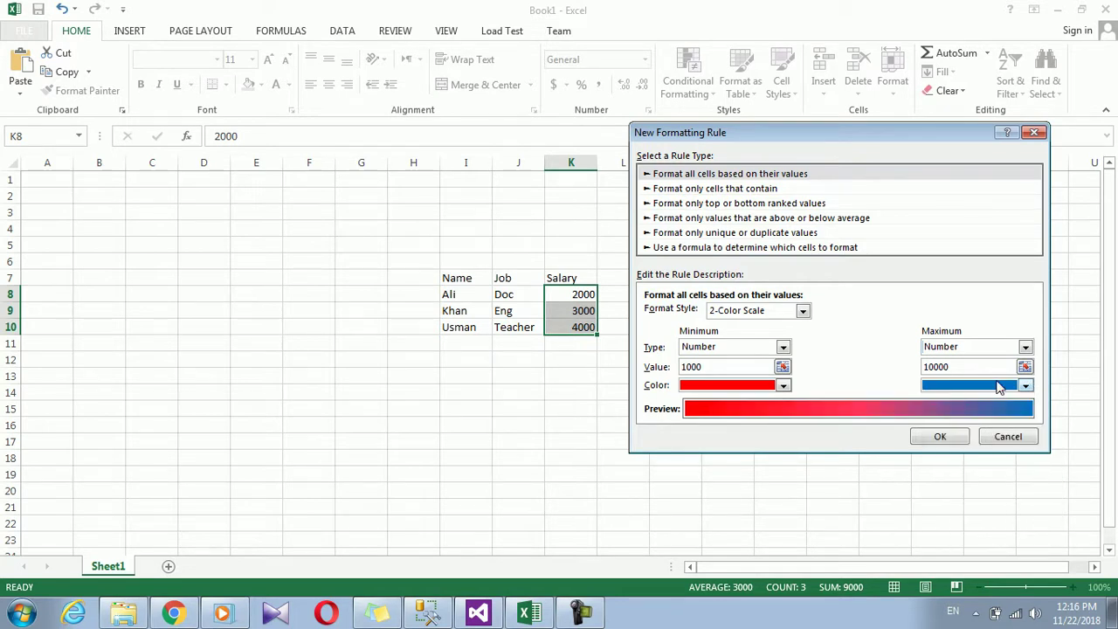
# - Switch to Chrome and close its Facebook tab
pyautogui.click(1022, 387)
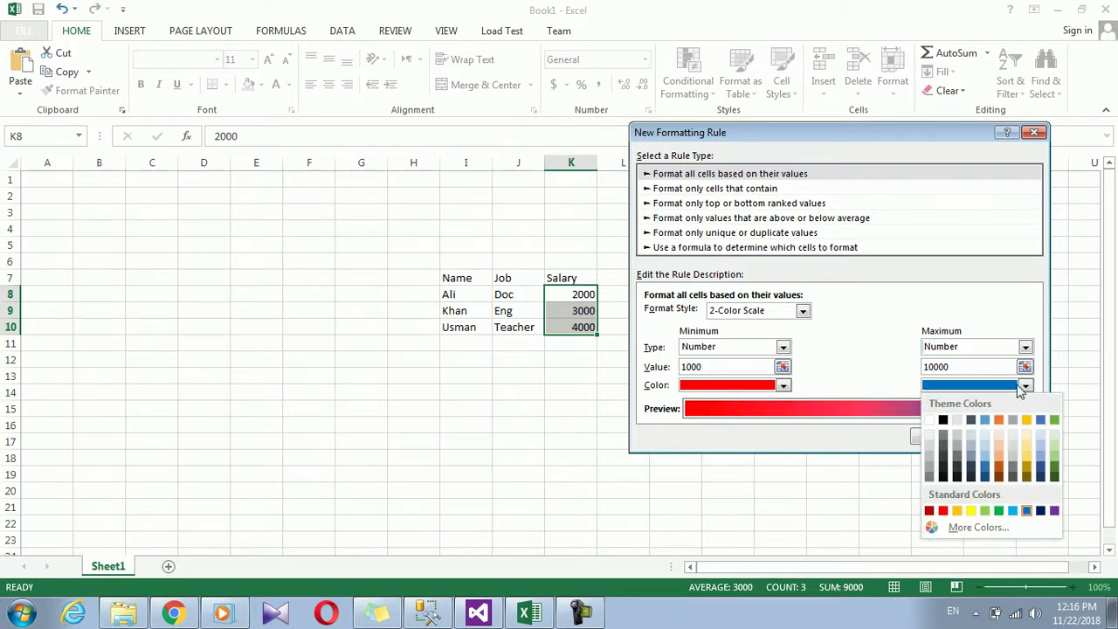
pyautogui.click(182, 614)
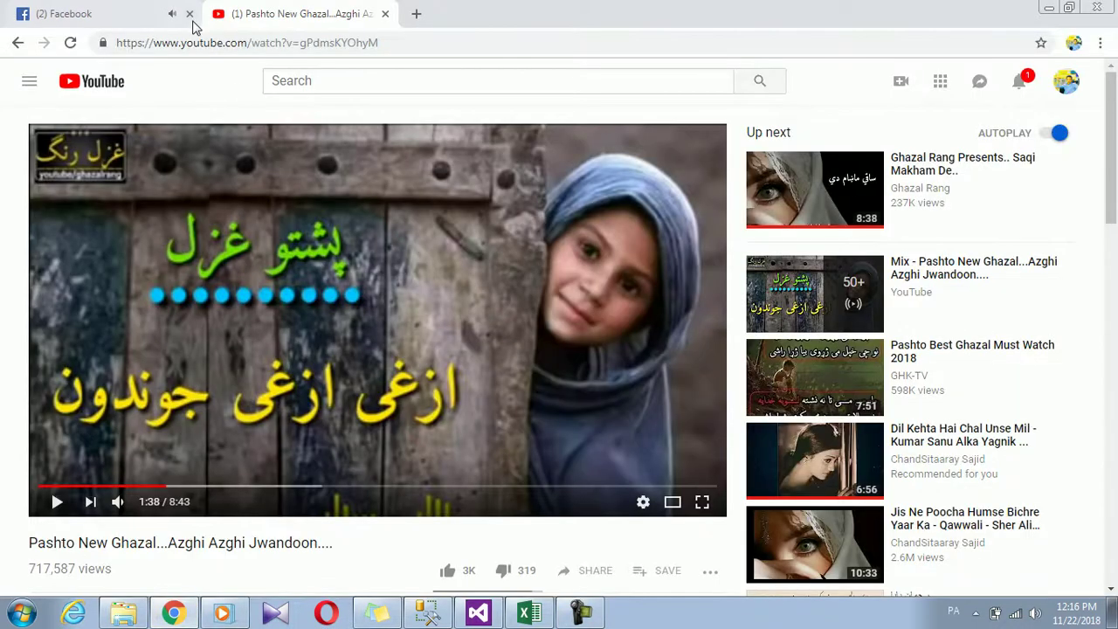
pyautogui.click(190, 14)
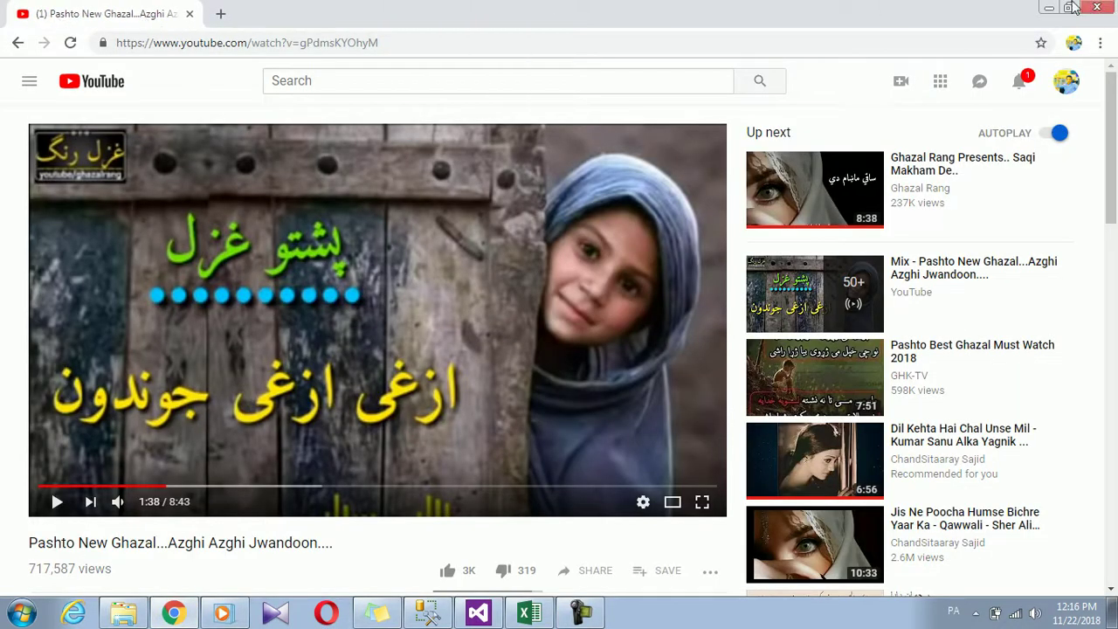
# - Back in Excel, change the maximum colour to green and apply the rule
pyautogui.click(1044, 8)
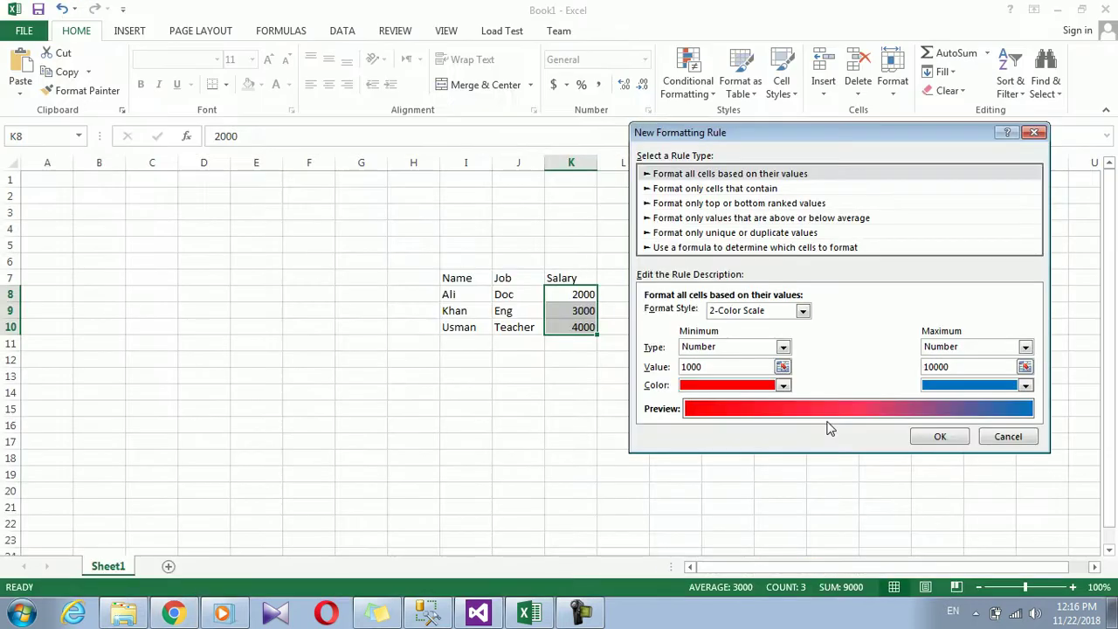
pyautogui.click(1025, 385)
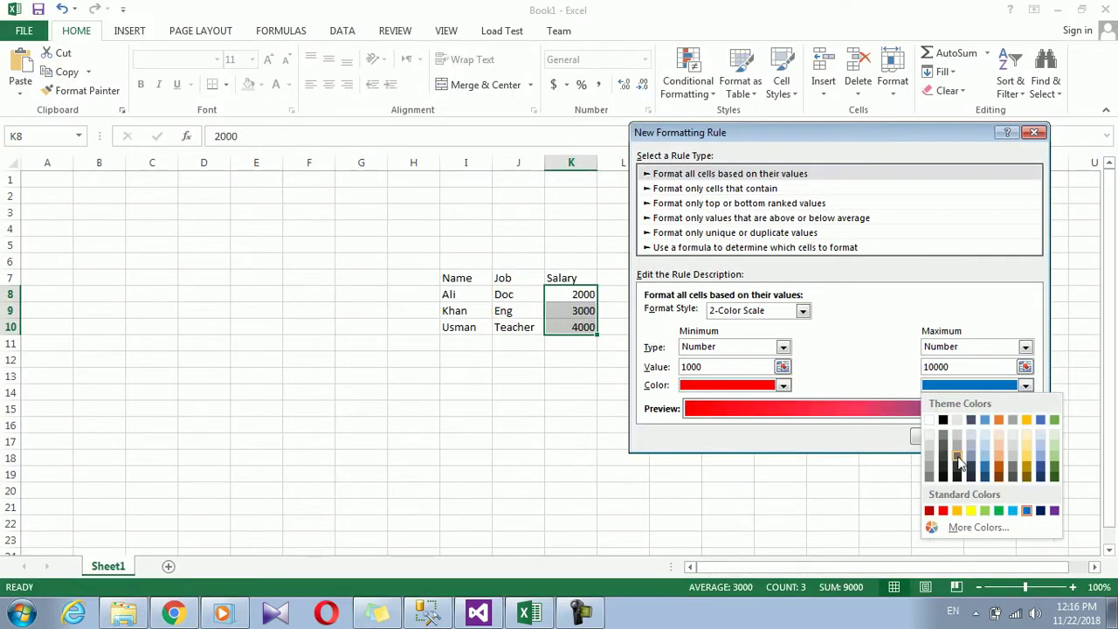
pyautogui.click(998, 512)
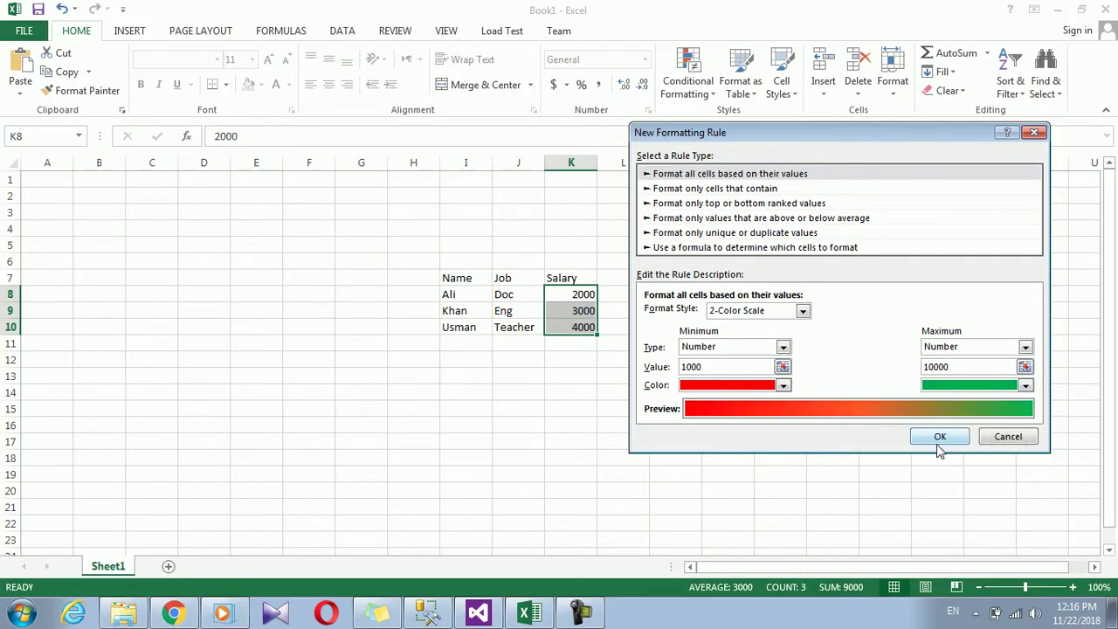
pyautogui.click(940, 435)
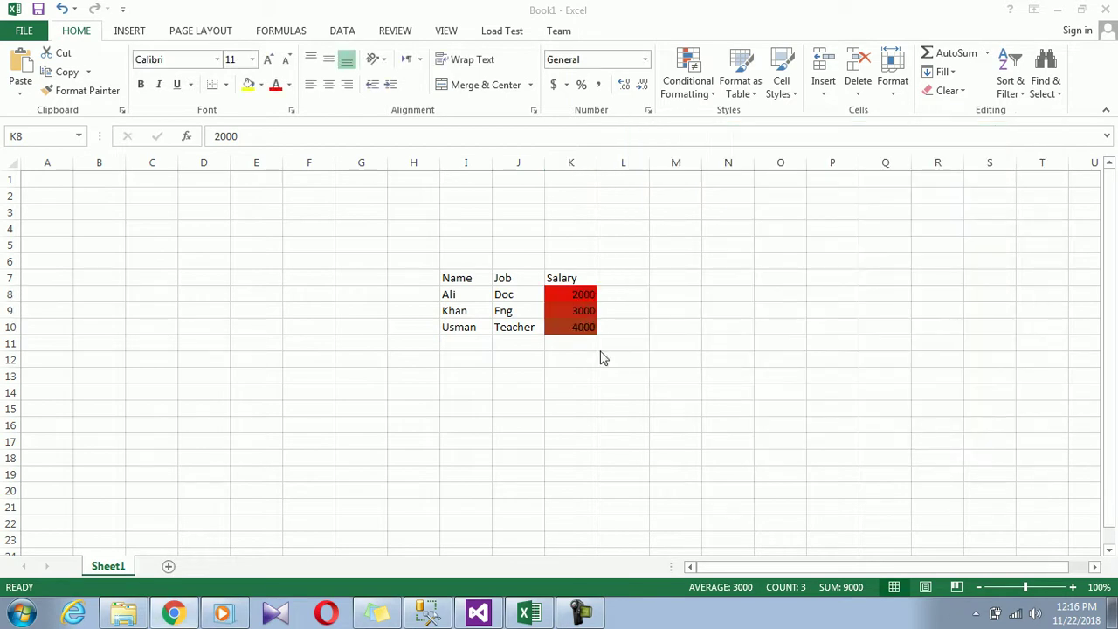
# - Select cells in column K, including K8:K21, to inspect the shading
pyautogui.click(576, 360)
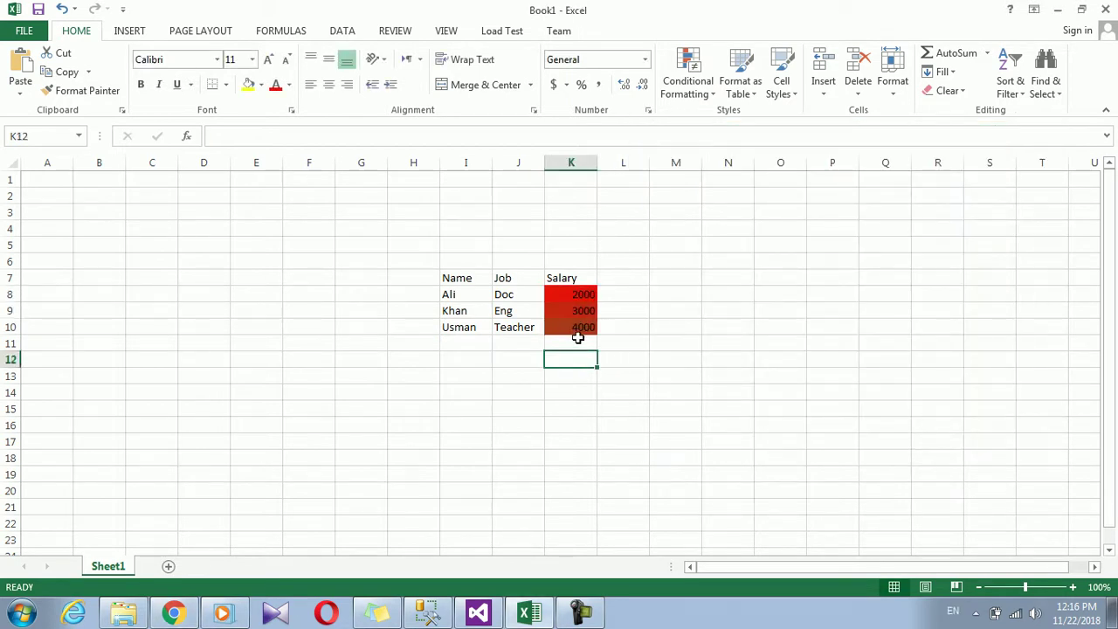
pyautogui.click(582, 330)
pyautogui.click(581, 294)
pyautogui.moveTo(581, 294); pyautogui.dragTo(580, 503)
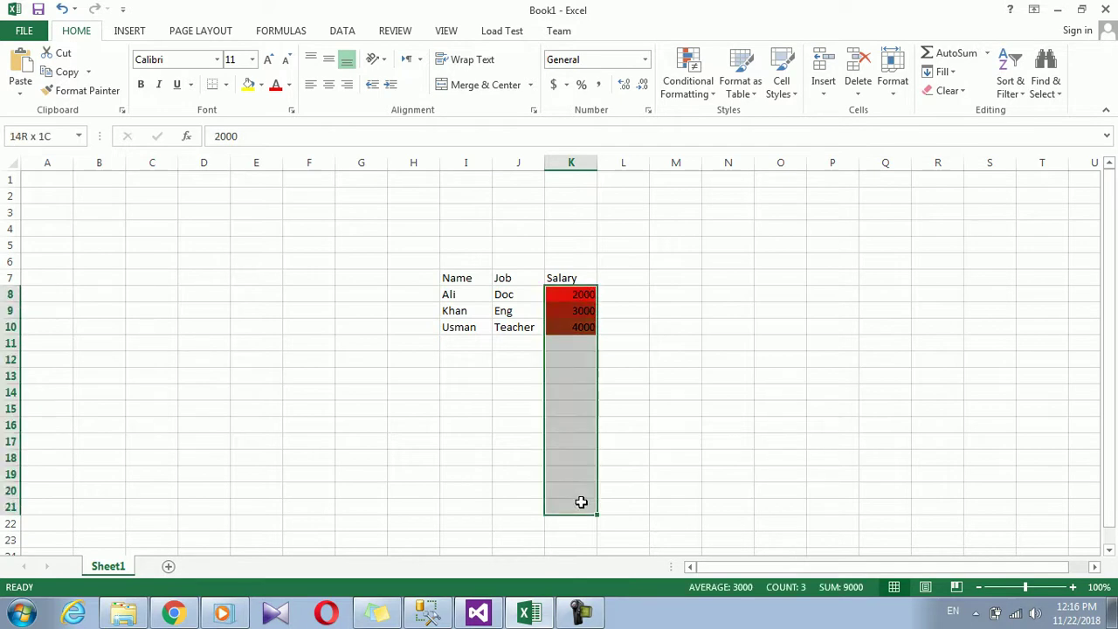
pyautogui.click(582, 297)
# - Change the salary in K8 to 500
pyautogui.write('10')
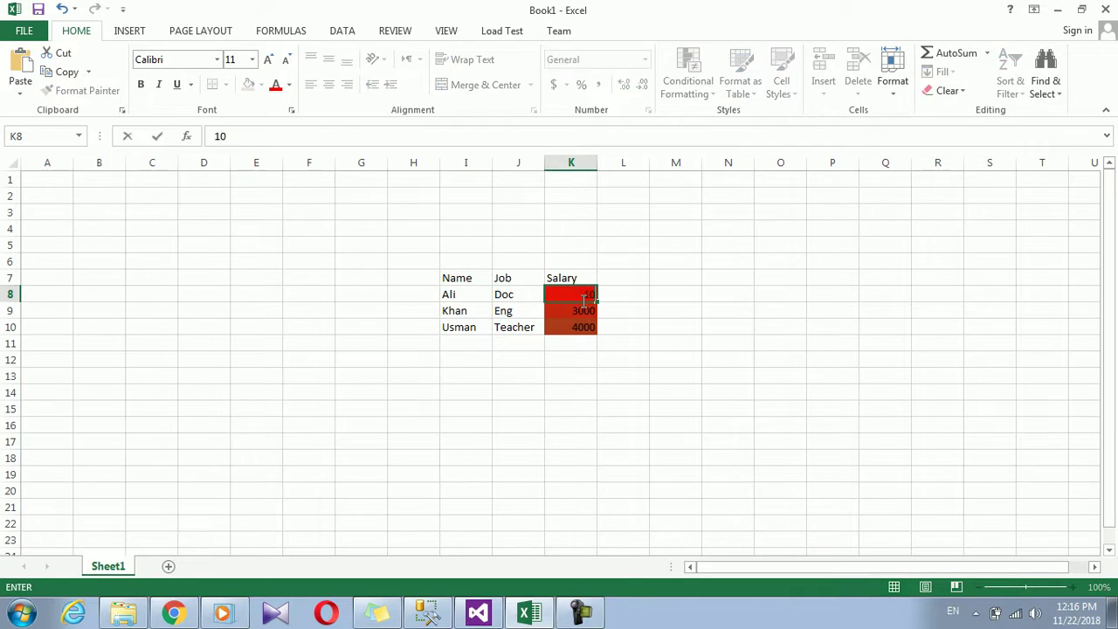
pyautogui.press('Return')
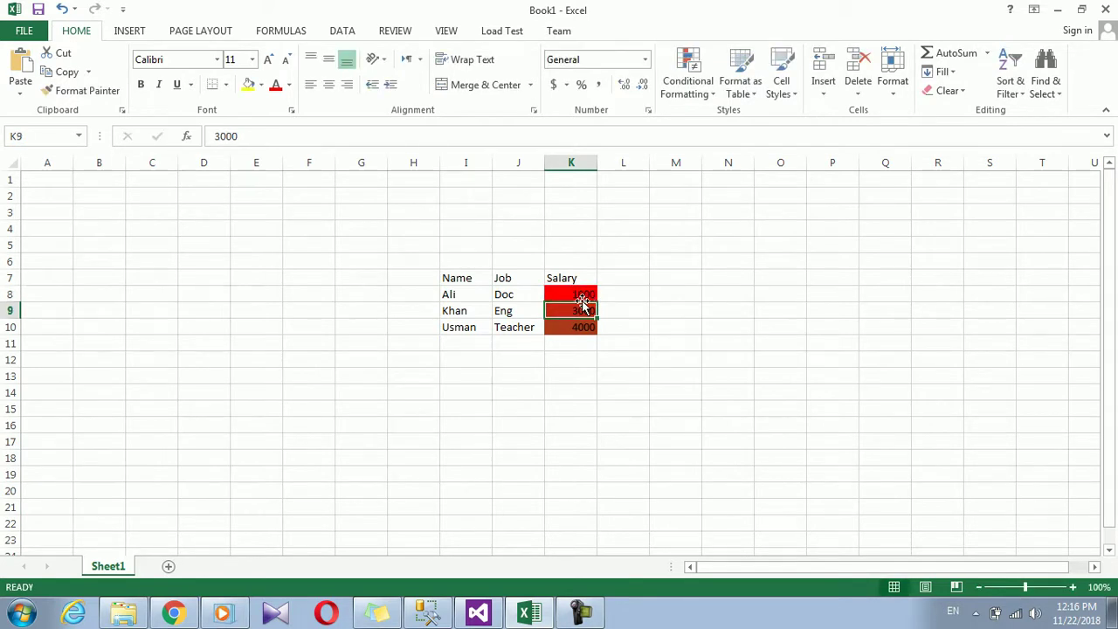
pyautogui.click(581, 327)
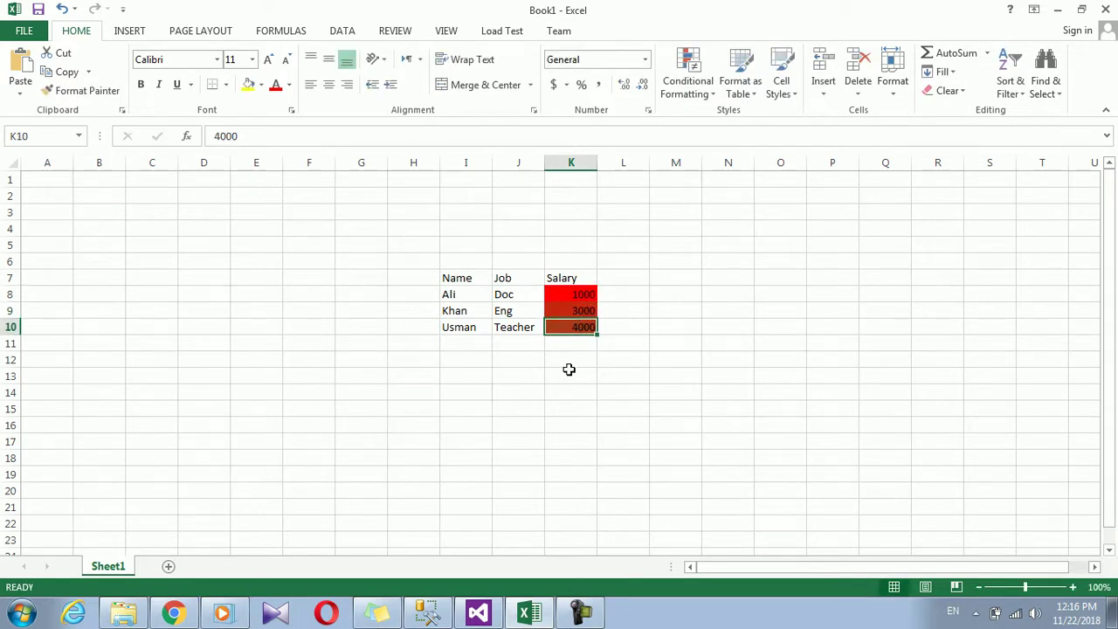
pyautogui.click(583, 293)
pyautogui.write('50')
pyautogui.press('Return')
pyautogui.click(585, 293)
pyautogui.write('5')
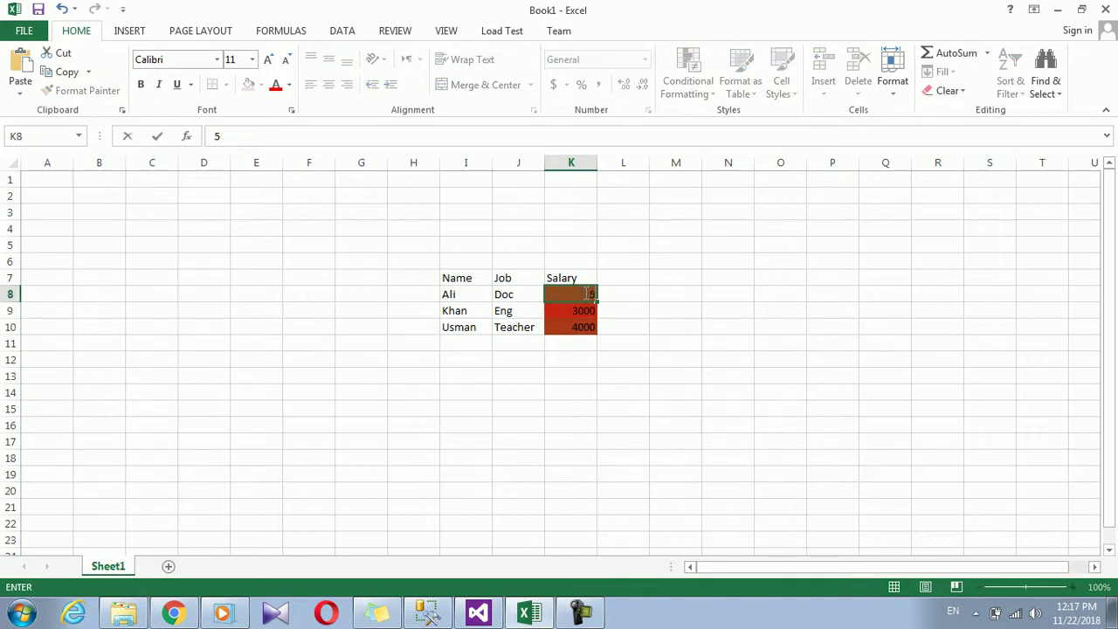
pyautogui.press('Return')
pyautogui.click(584, 293)
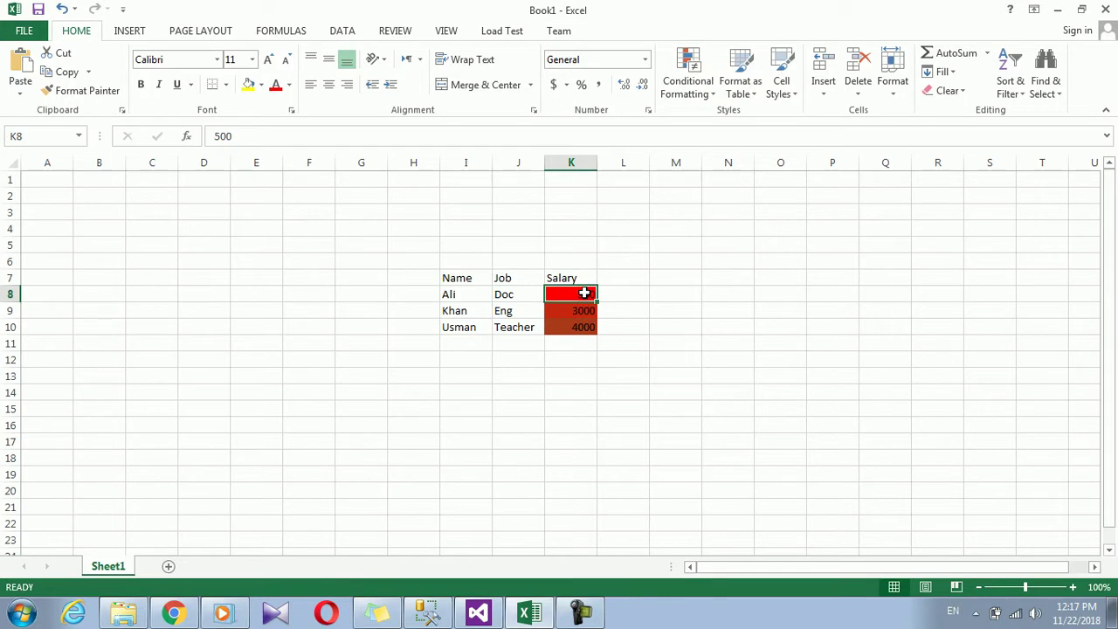
# - Enter 9000 in K9 and 8000 in K10, then reselect K9
pyautogui.click(582, 313)
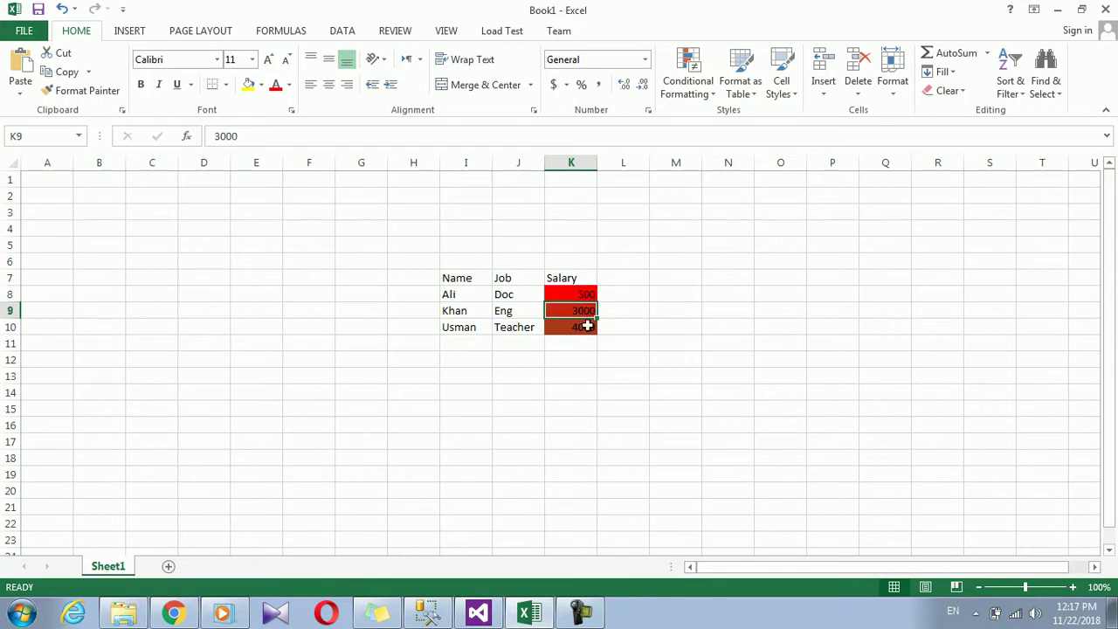
pyautogui.write('90')
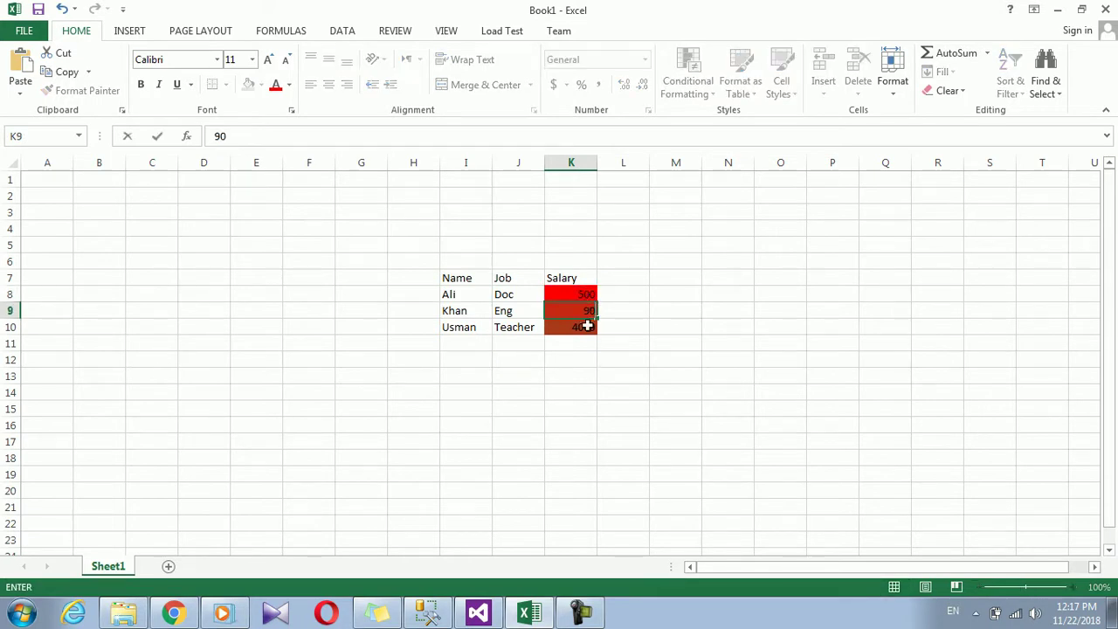
pyautogui.press('Return')
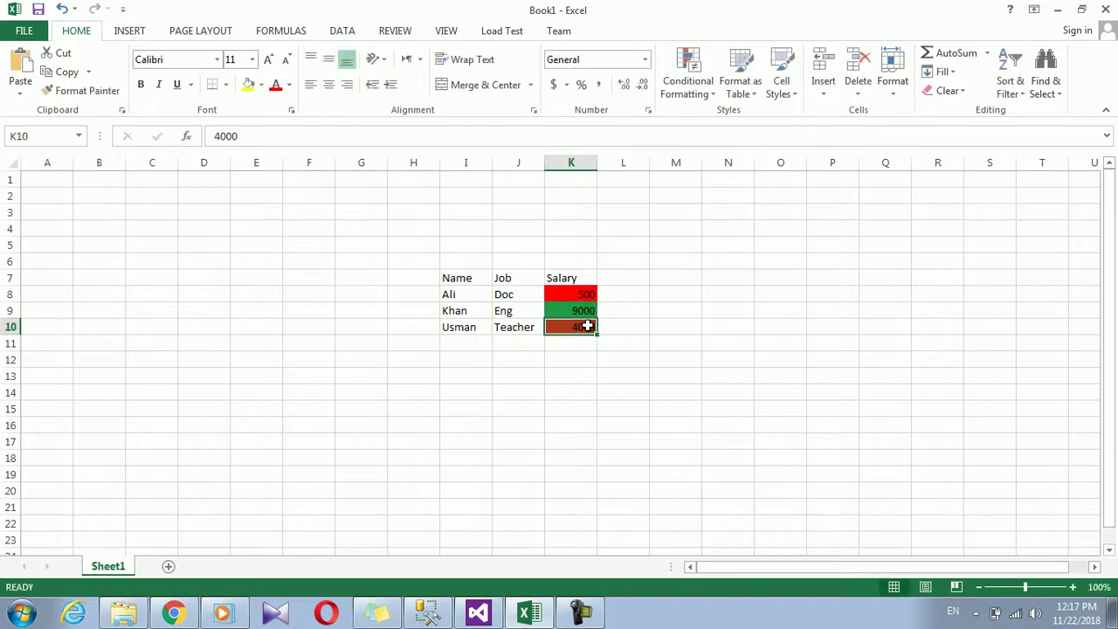
pyautogui.write('8000')
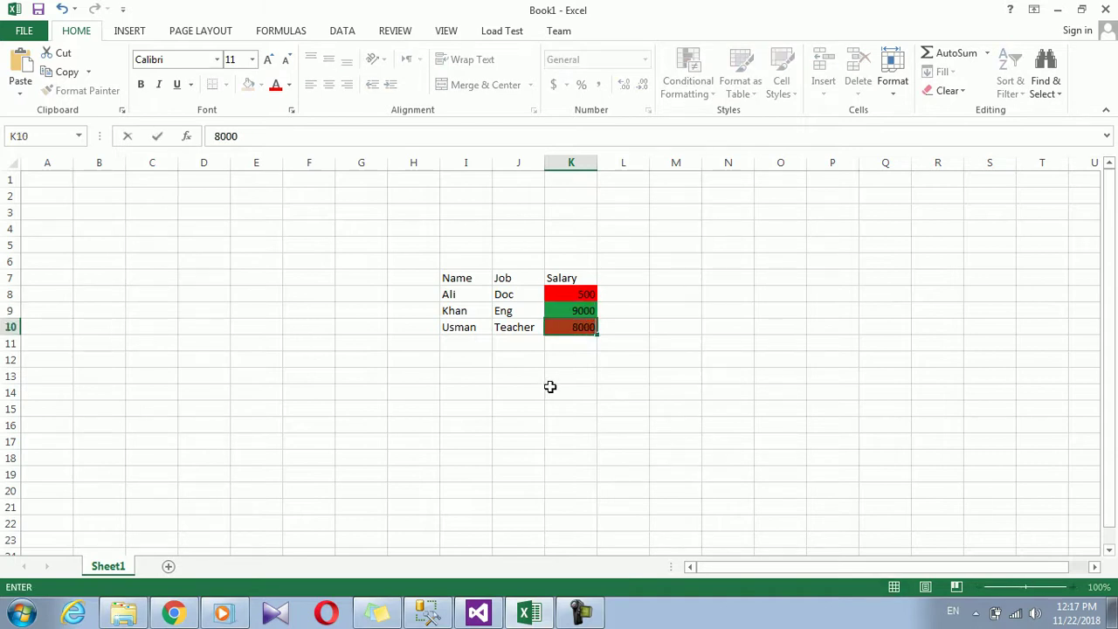
pyautogui.press('Return')
pyautogui.press('Up')
pyautogui.press('Up')
pyautogui.press('Up')
pyautogui.press('Down')
pyautogui.press('Up')
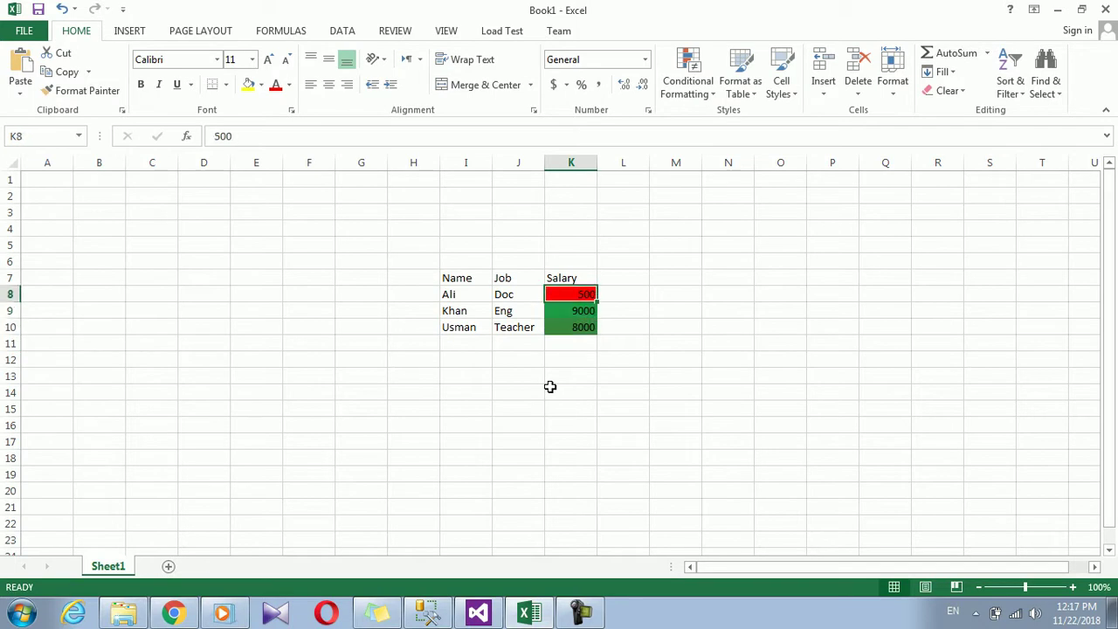
pyautogui.click(576, 309)
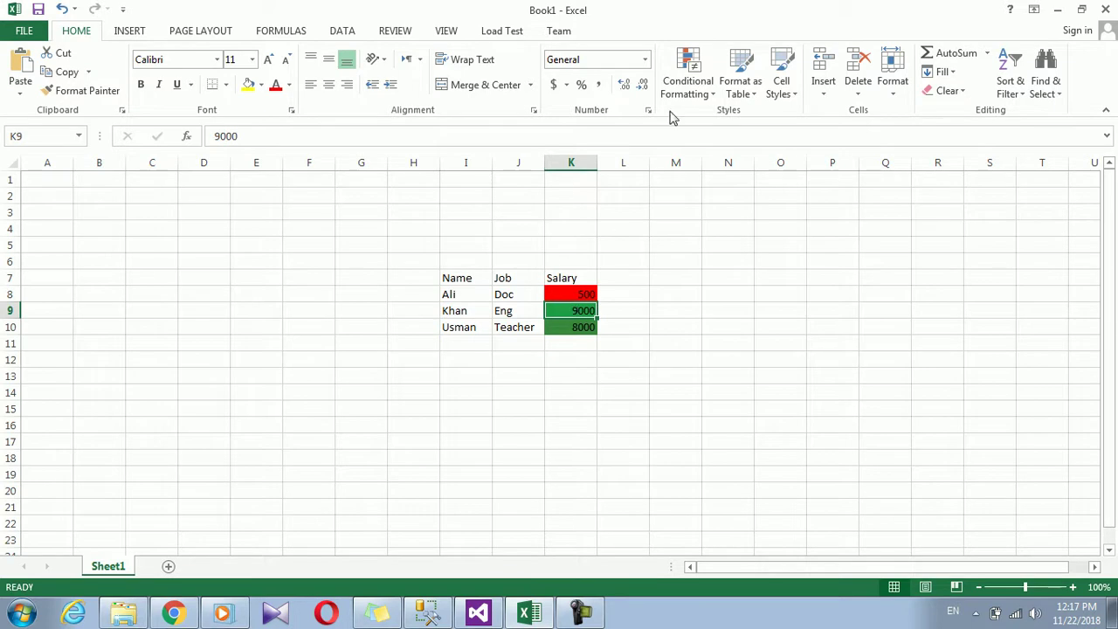
# - Start a new 2-color scale rule with Percent minimum 10 and Percent maximum 100
pyautogui.click(698, 92)
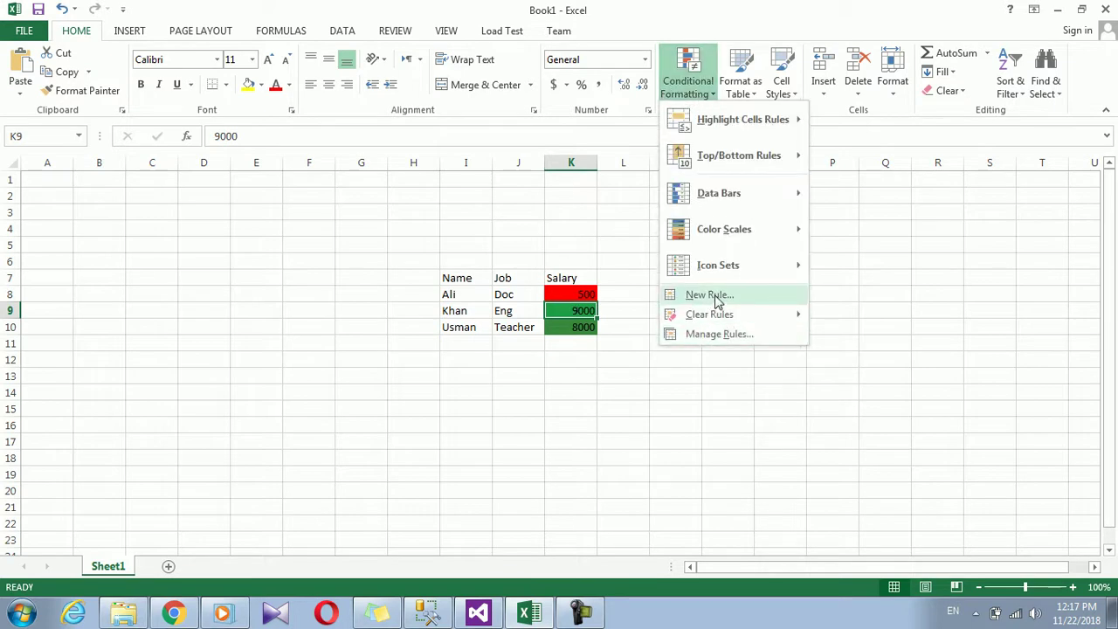
pyautogui.click(718, 299)
pyautogui.moveTo(756, 140); pyautogui.dragTo(786, 105)
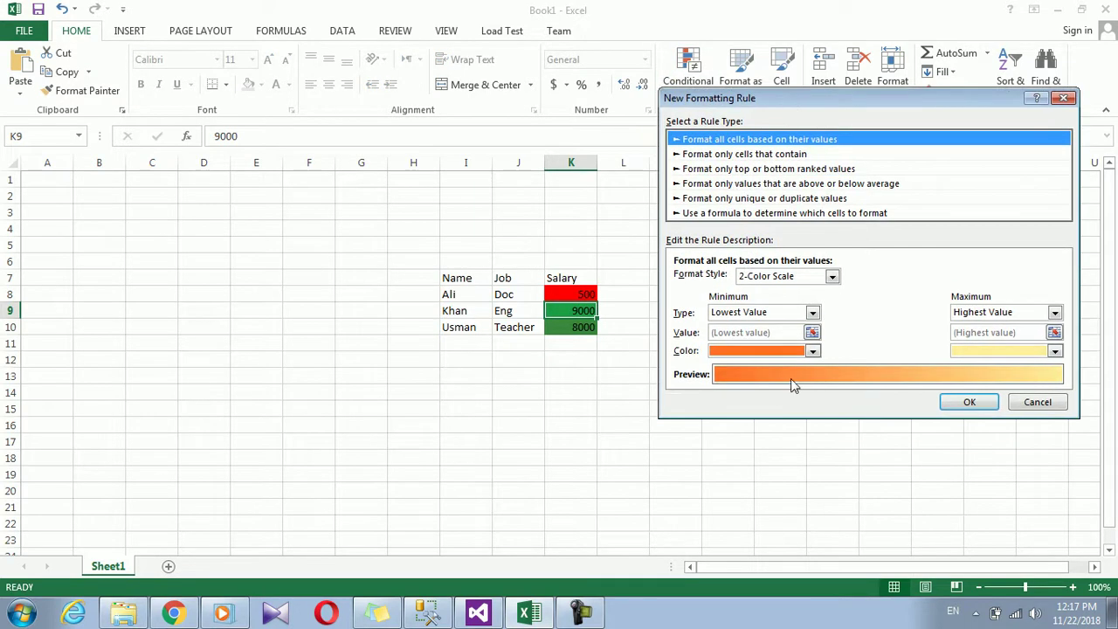
pyautogui.click(813, 314)
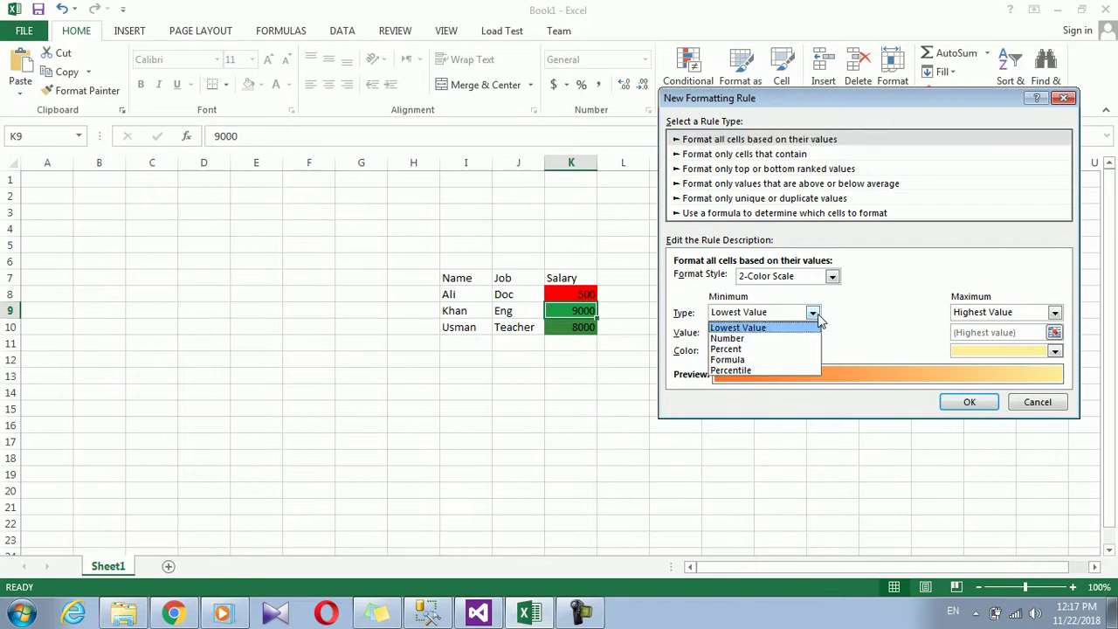
pyautogui.click(757, 351)
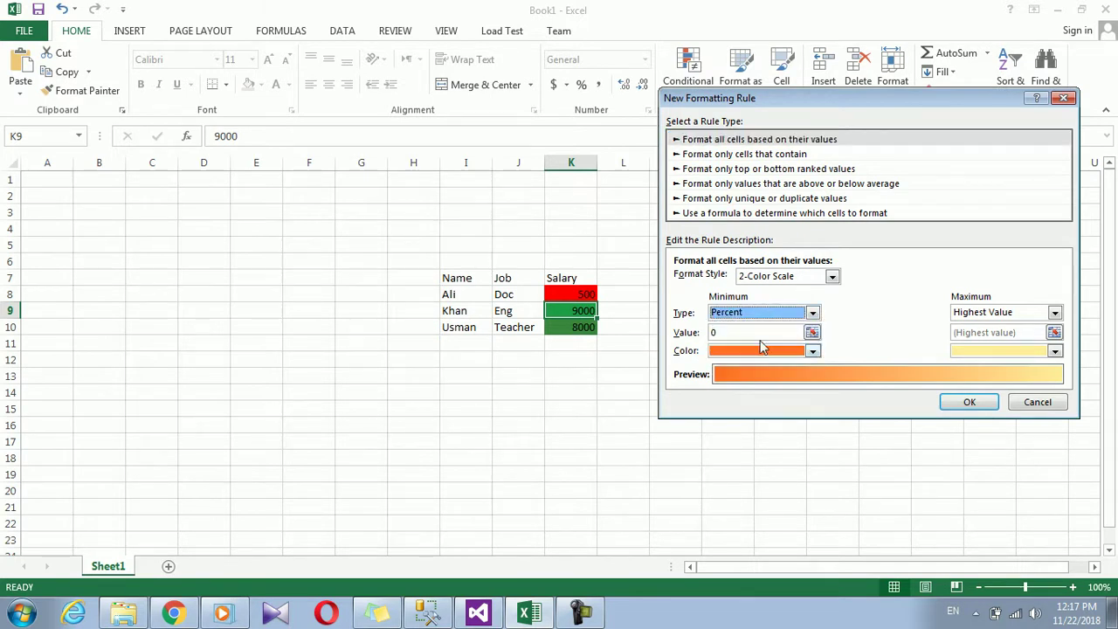
pyautogui.click(776, 332)
pyautogui.write('10')
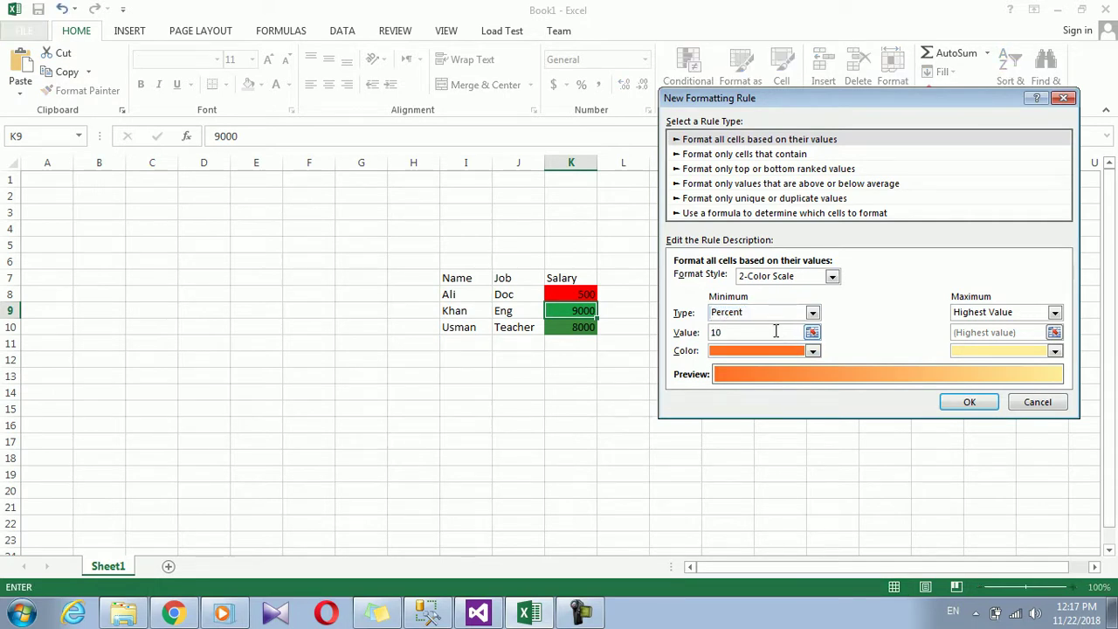
pyautogui.click(1011, 315)
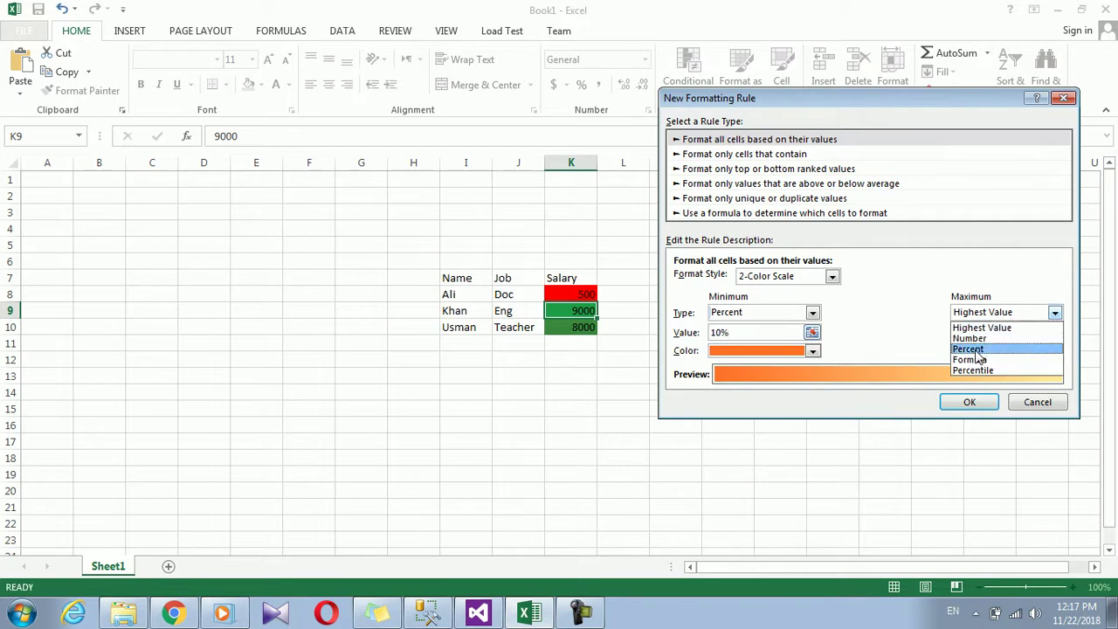
pyautogui.click(972, 349)
pyautogui.click(985, 333)
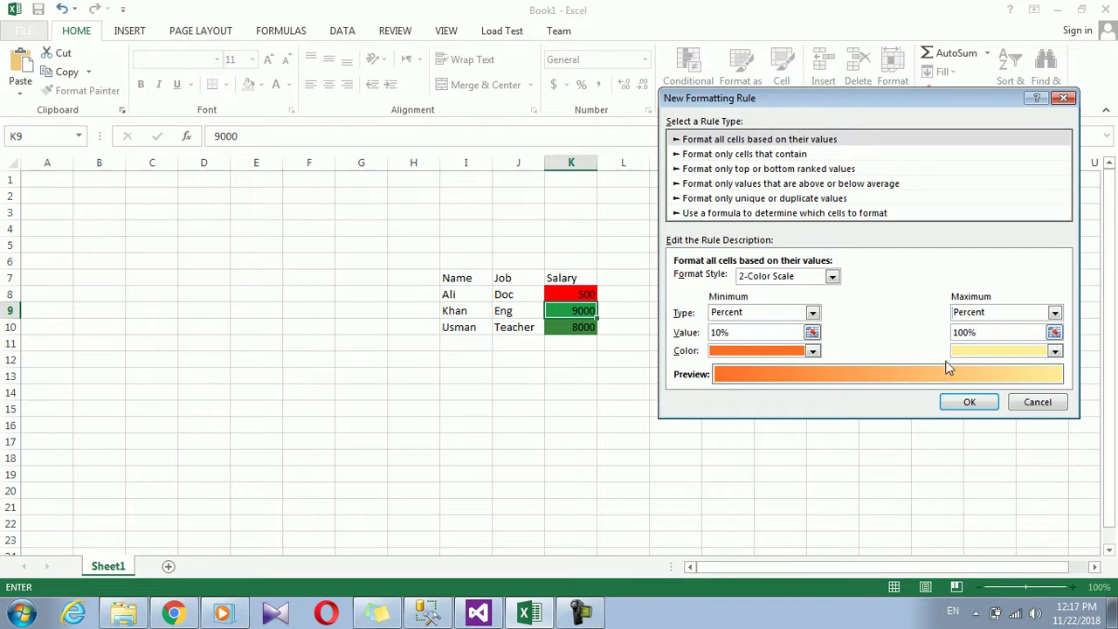
# - Colour the low end red and the high end green, apply the rule, and select K8
pyautogui.click(811, 352)
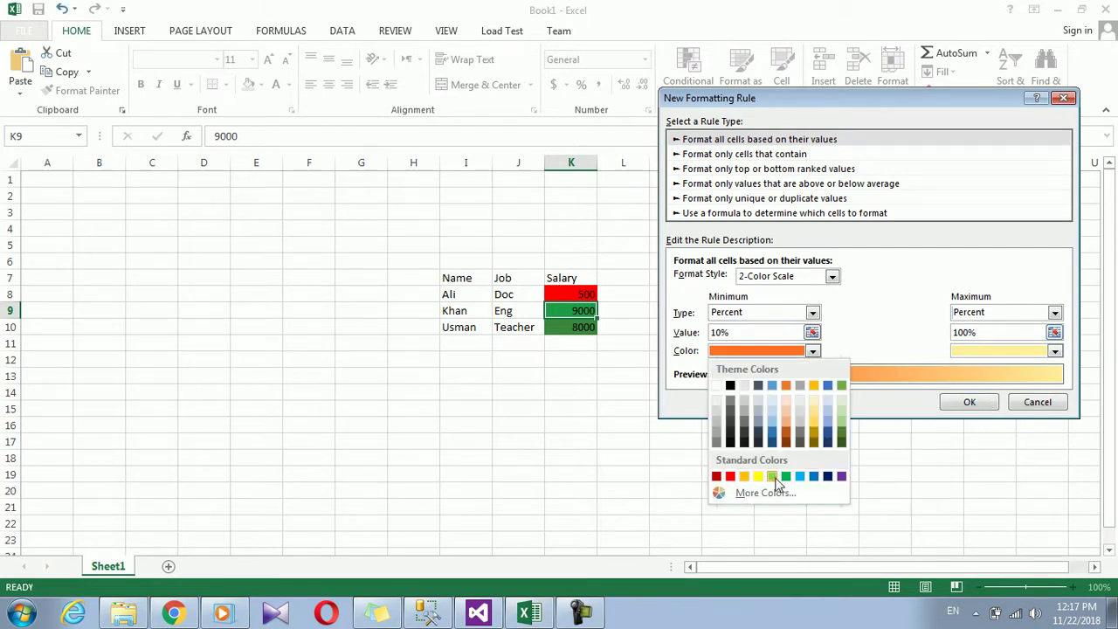
pyautogui.click(730, 476)
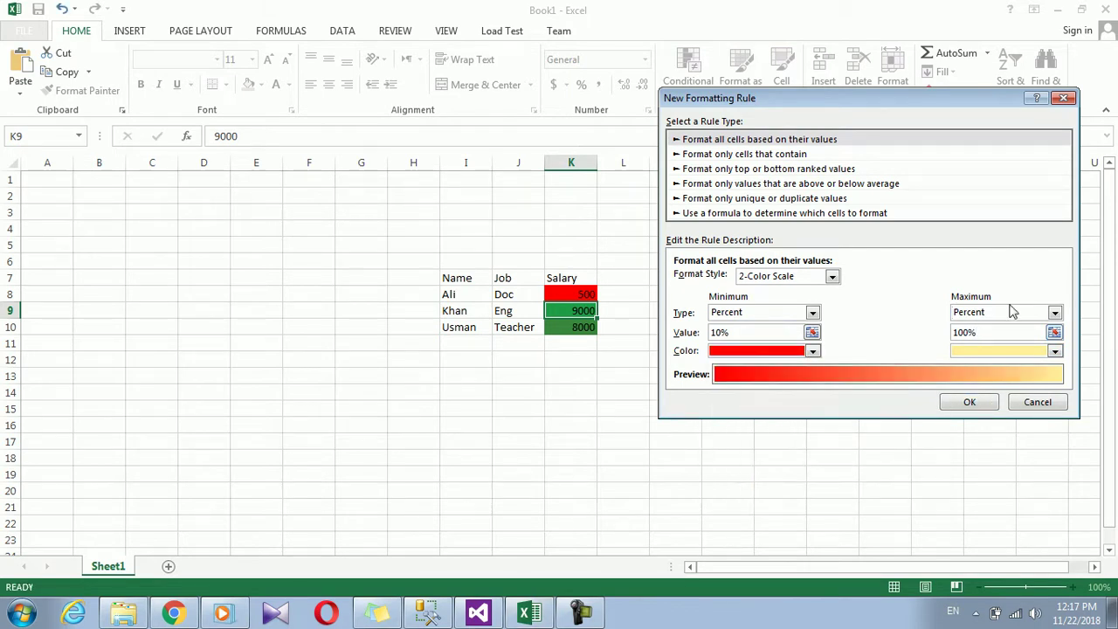
pyautogui.click(1055, 352)
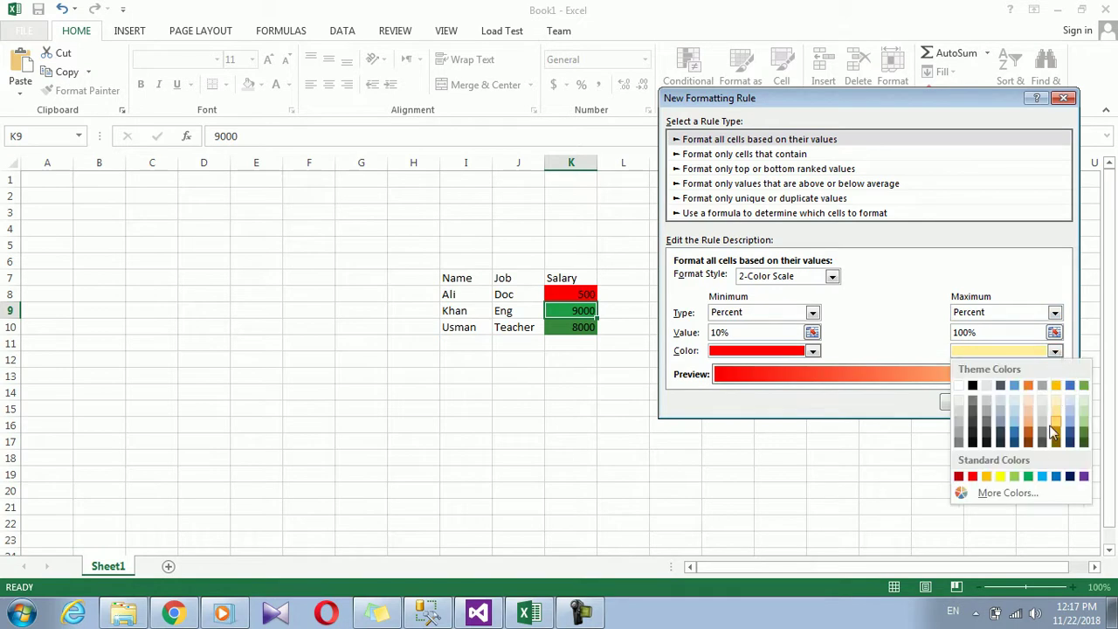
pyautogui.click(1028, 476)
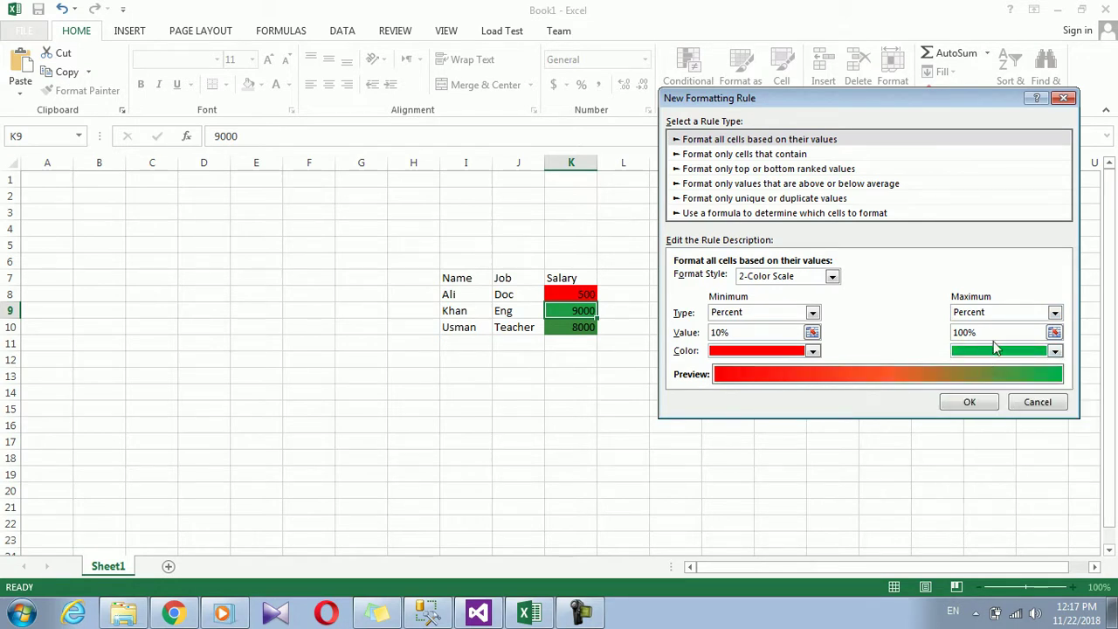
pyautogui.click(970, 403)
pyautogui.click(603, 324)
pyautogui.click(580, 296)
# - Enter 1 in K8 and 90 in K9 to test the colour scale
pyautogui.write('10')
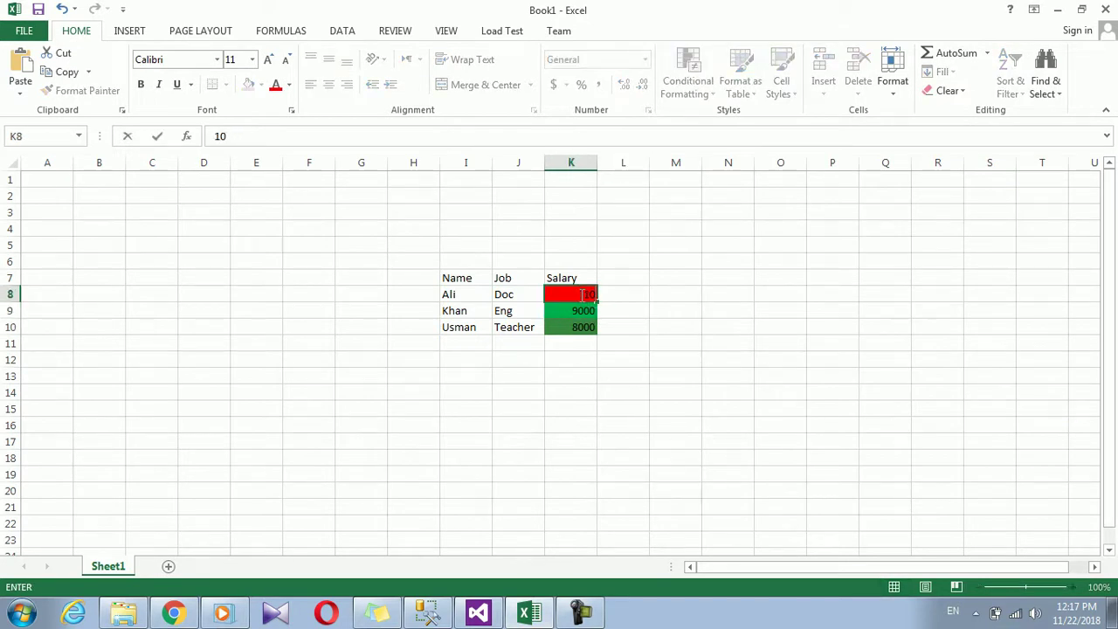
pyautogui.press('Return')
pyautogui.click(580, 296)
pyautogui.press('Return')
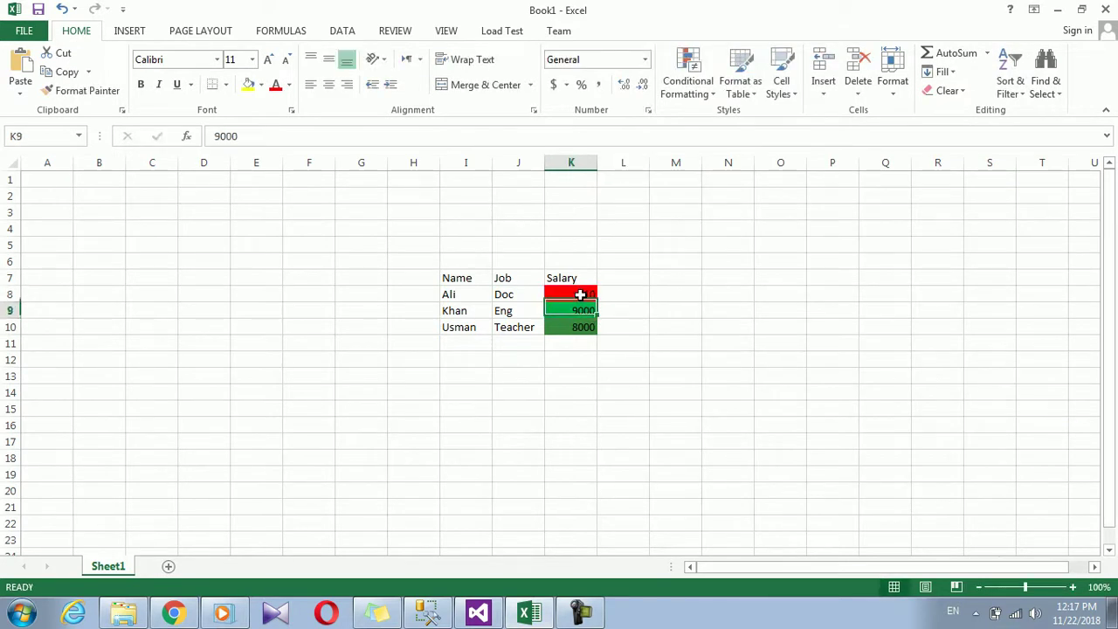
pyautogui.write('90')
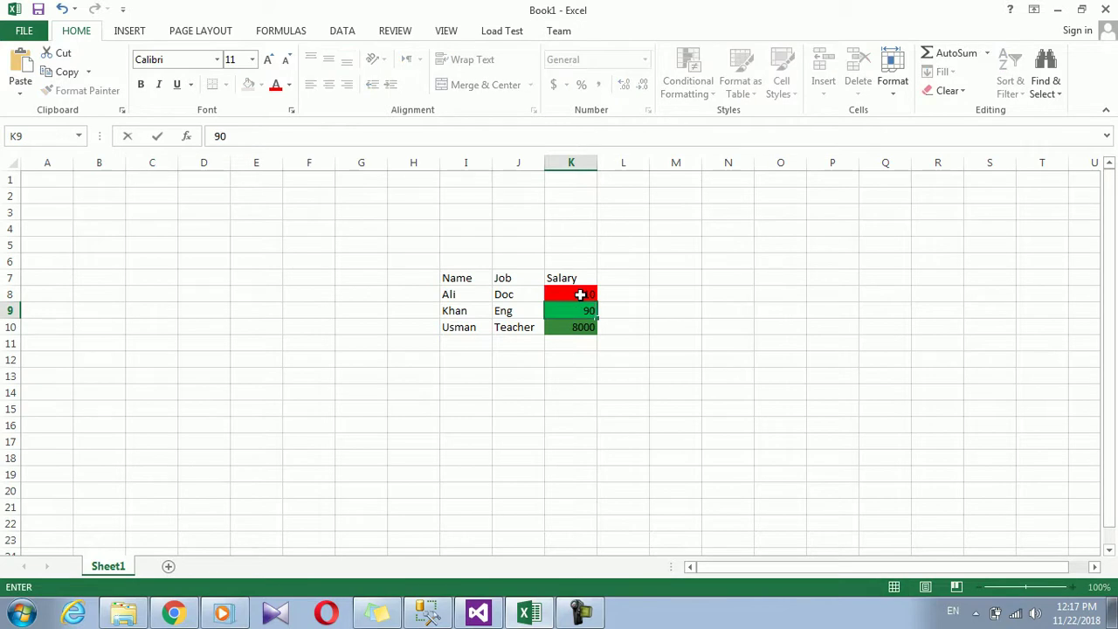
pyautogui.press('Return')
pyautogui.press('Up')
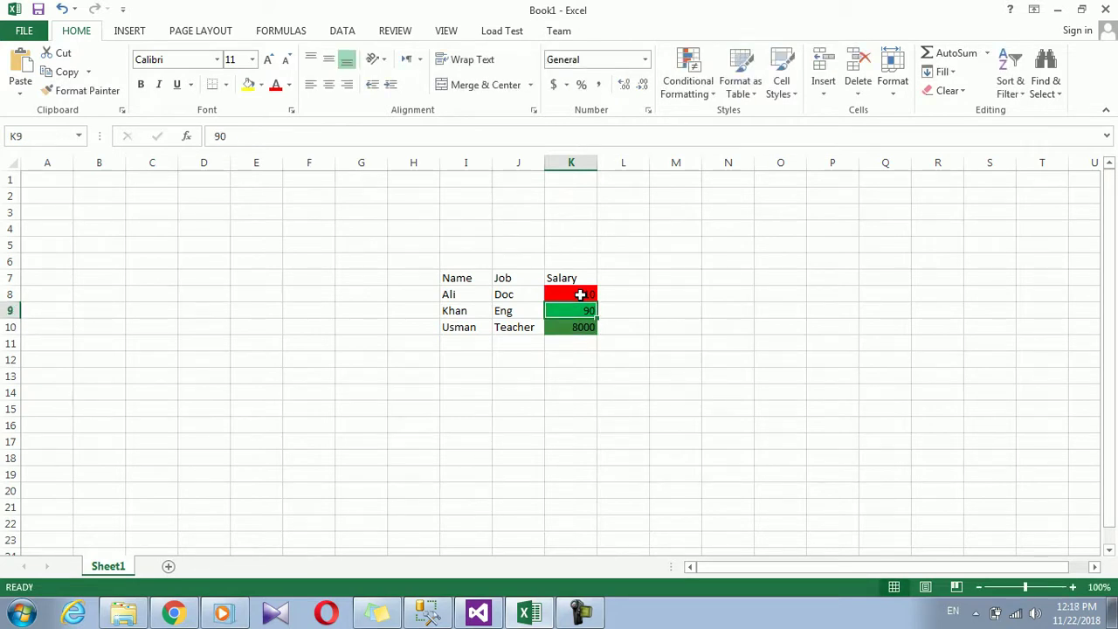
pyautogui.press('Down')
pyautogui.press('Up')
# - Cycle K8 through test values 2, 20, 50 and 90, finishing at 1000
pyautogui.press('Up')
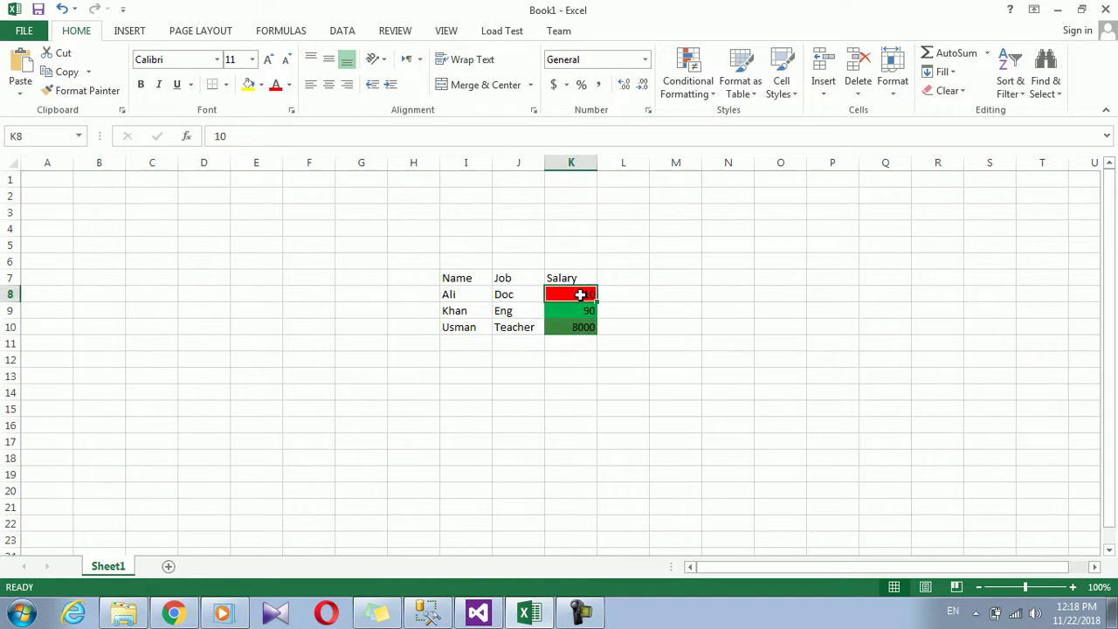
pyautogui.write('2')
pyautogui.press('Escape')
pyautogui.write('2')
pyautogui.press('Return')
pyautogui.press('Up')
pyautogui.write('20')
pyautogui.press('Return')
pyautogui.press('Up')
pyautogui.write('50')
pyautogui.press('Return')
pyautogui.press('Up')
pyautogui.write('90')
pyautogui.press('Return')
pyautogui.press('Up')
pyautogui.write('10')
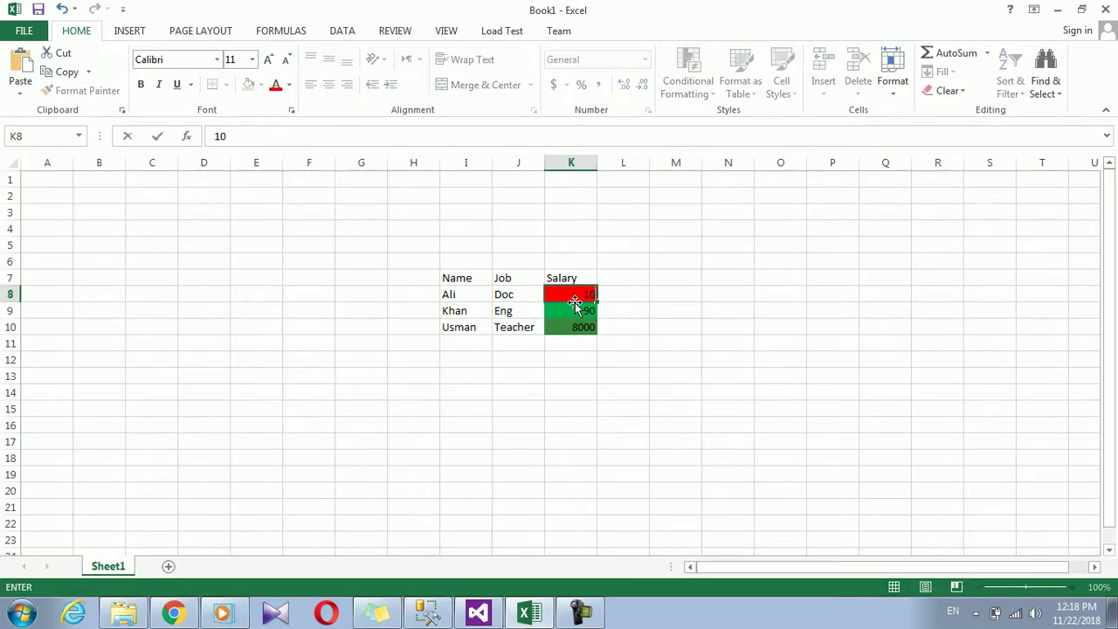
pyautogui.press('Return')
pyautogui.press('Up')
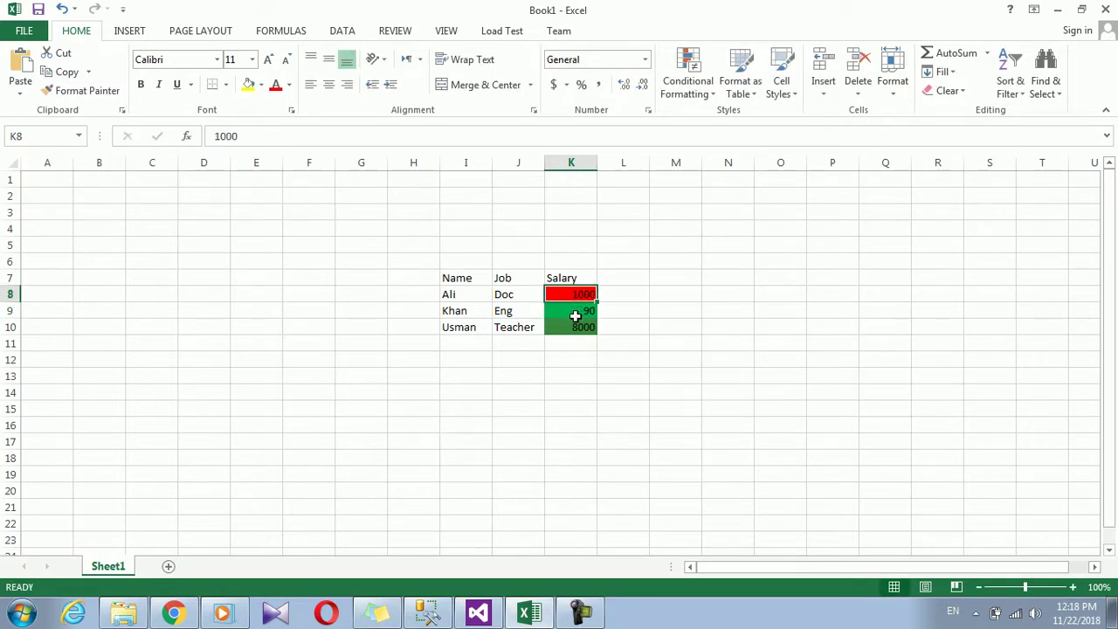
pyautogui.click(574, 313)
# - Remove the conditional colour rules from the Salary cells, keeping the existing values in place
pyautogui.moveTo(575, 302); pyautogui.dragTo(580, 416)
pyautogui.click(689, 284)
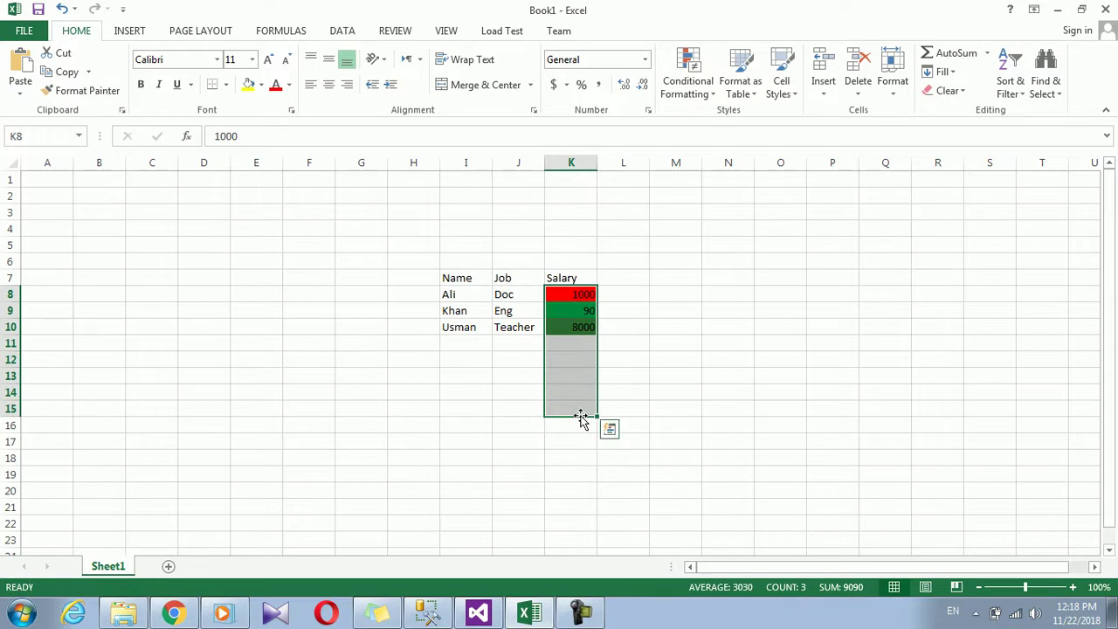
pyautogui.click(695, 93)
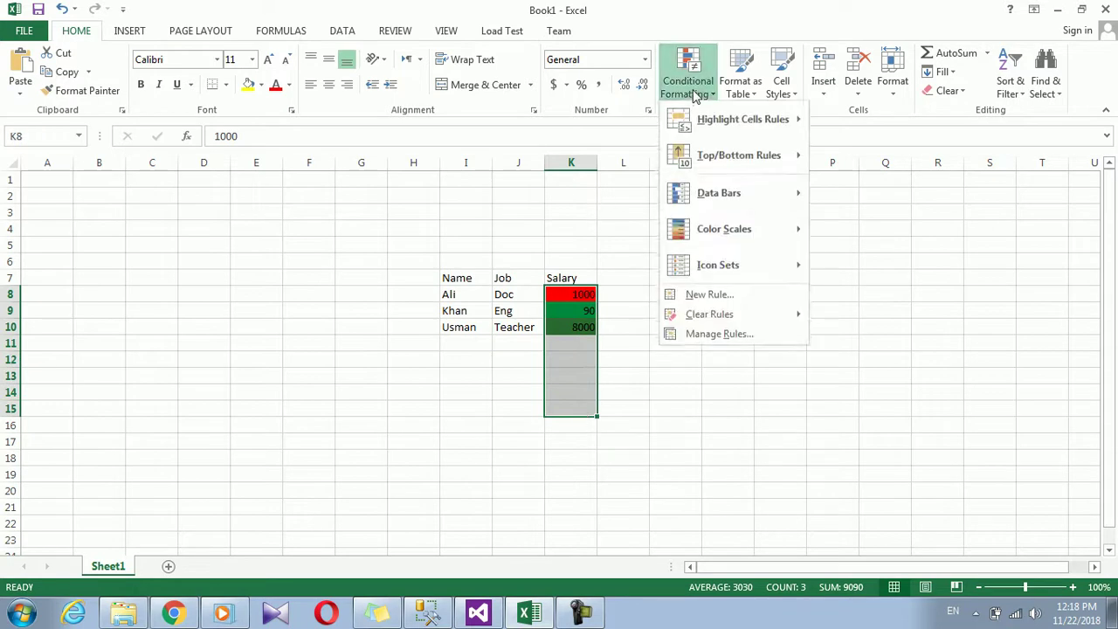
pyautogui.moveTo(781, 314)
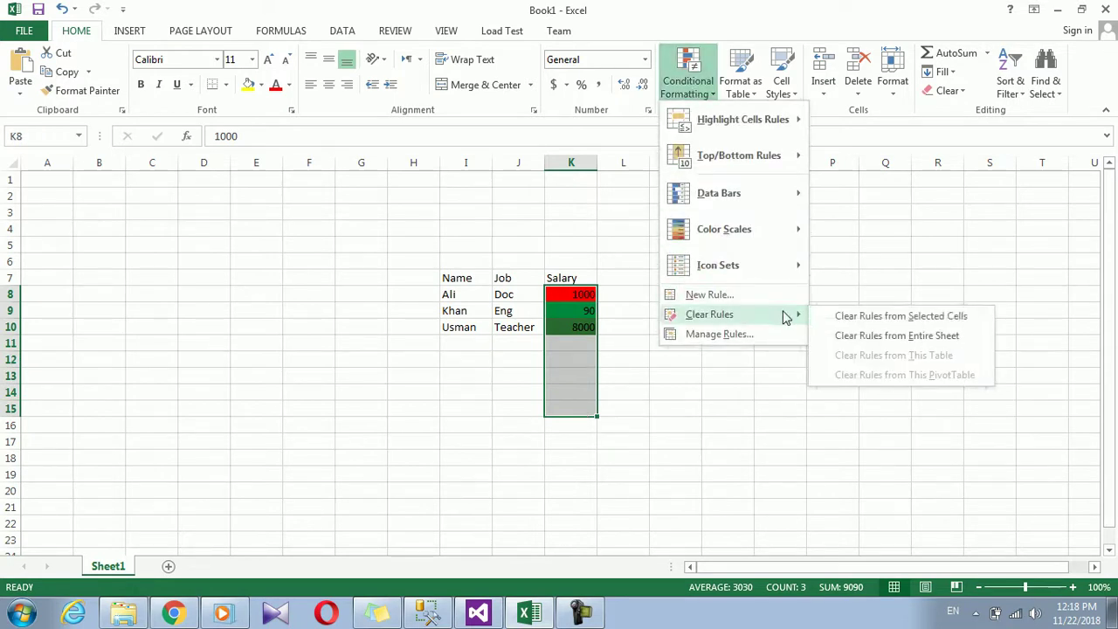
pyautogui.click(864, 317)
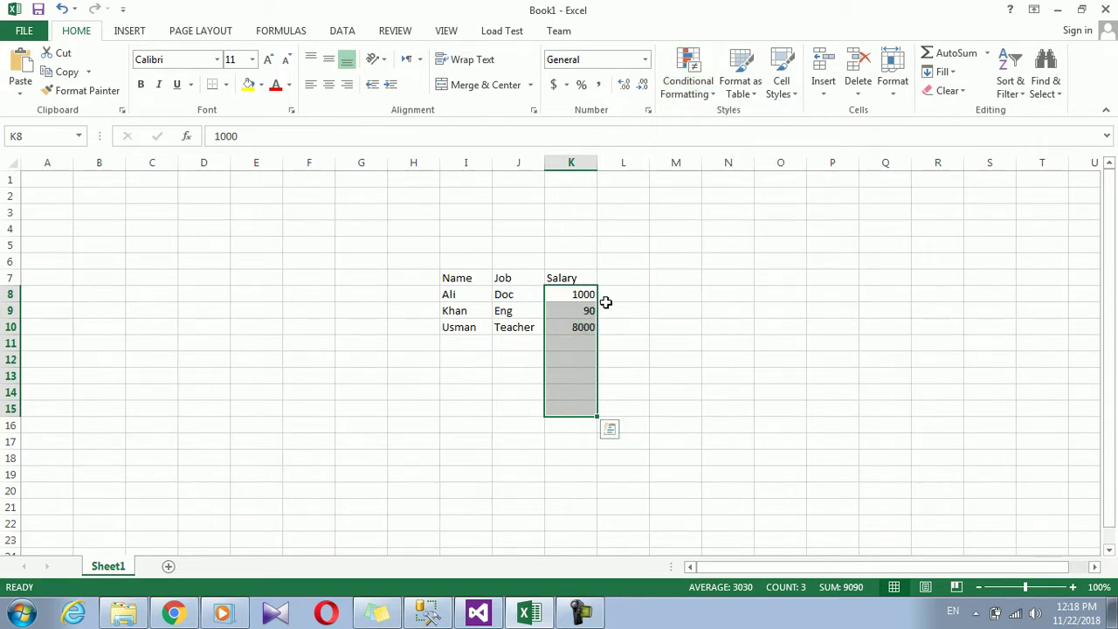
# - Enter 10, 20, 30, 40 and 50 into Salary cells K8 through K12
pyautogui.moveTo(584, 294)
pyautogui.mouseDown()
pyautogui.moveTo(583, 431)
pyautogui.moveTo(582, 395)
pyautogui.mouseUp()
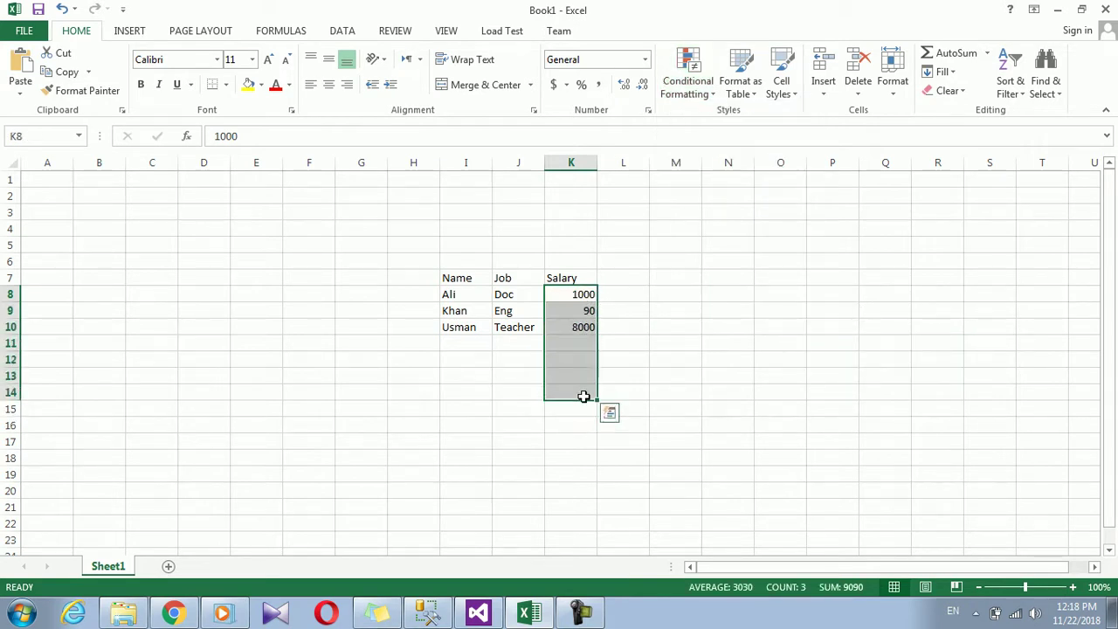
pyautogui.click(583, 297)
pyautogui.write('10')
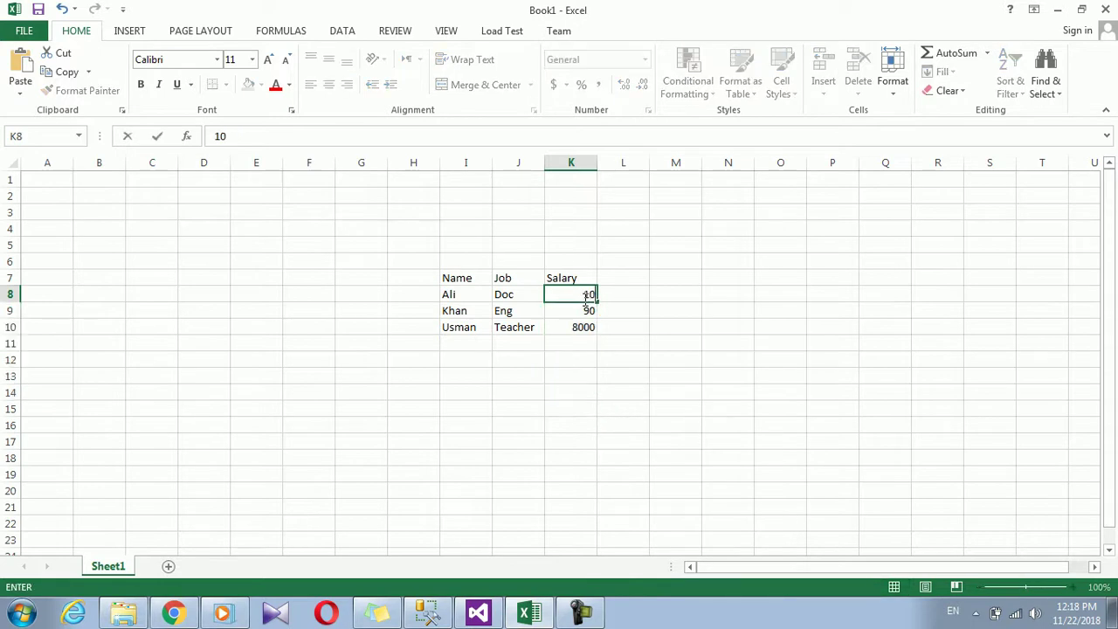
pyautogui.press('Return')
pyautogui.write('20')
pyautogui.press('Return')
pyautogui.write('30')
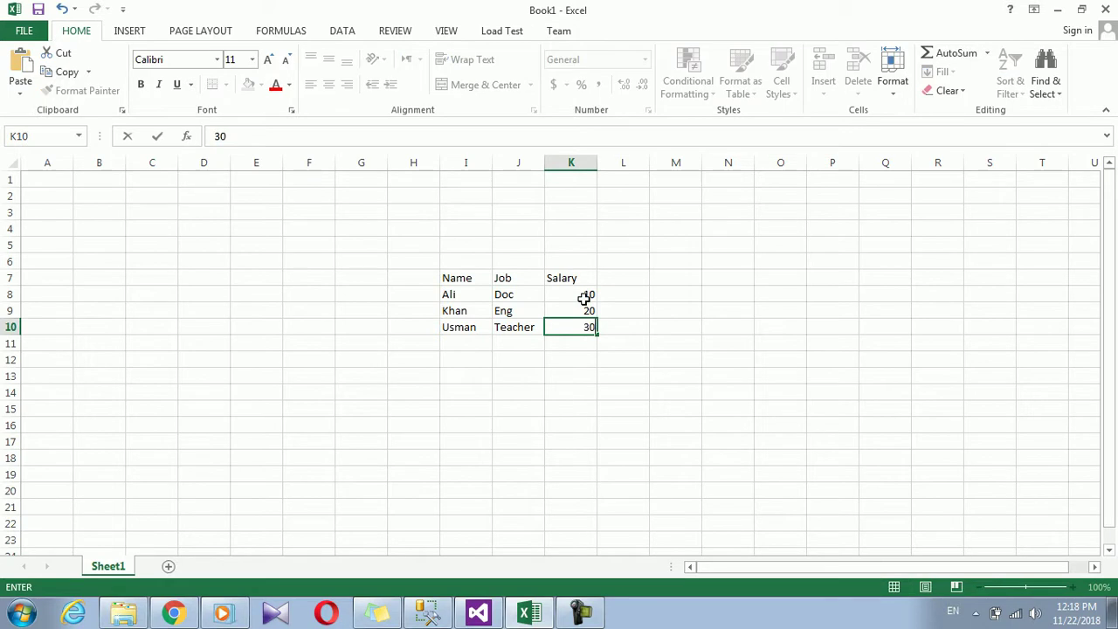
pyautogui.press('Return')
pyautogui.write('40')
pyautogui.press('Return')
pyautogui.write('50')
pyautogui.press('Return')
# - Enter 60, 70 and 80 into K13:K15, then select K8:K15
pyautogui.write('60')
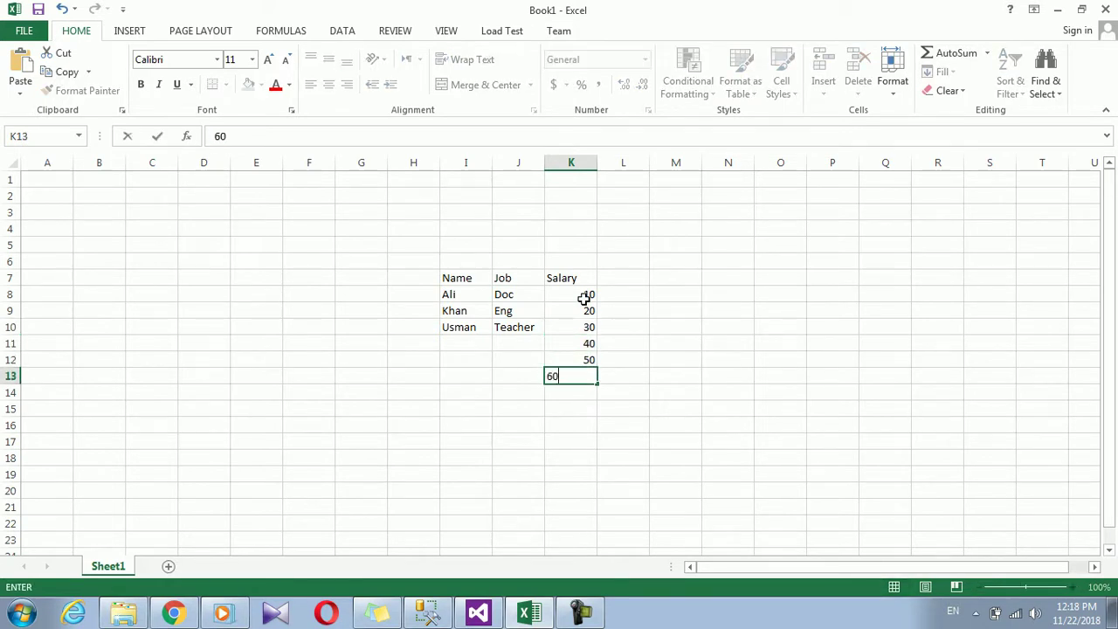
pyautogui.press('Return')
pyautogui.press('Right')
pyautogui.press('Left')
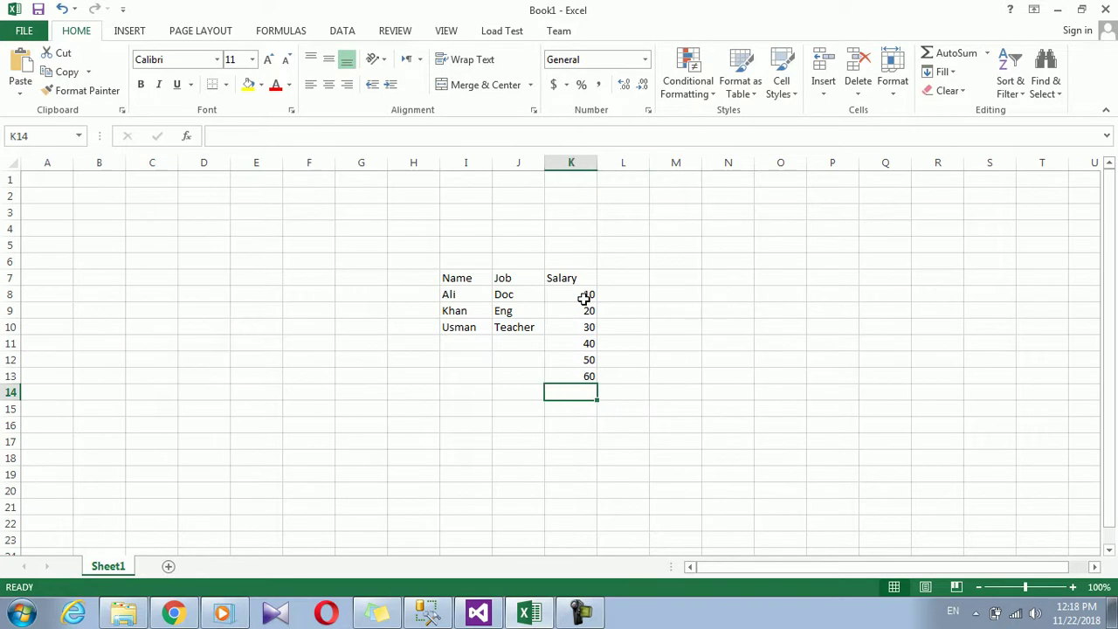
pyautogui.write('70')
pyautogui.press('Return')
pyautogui.write('80')
pyautogui.press('Return')
pyautogui.moveTo(585, 297)
pyautogui.mouseDown()
pyautogui.moveTo(566, 418)
pyautogui.moveTo(569, 407)
pyautogui.mouseUp()
# - Start a new colour-scale rule with Percent minimum and maximum types and a red minimum colour
pyautogui.click(681, 87)
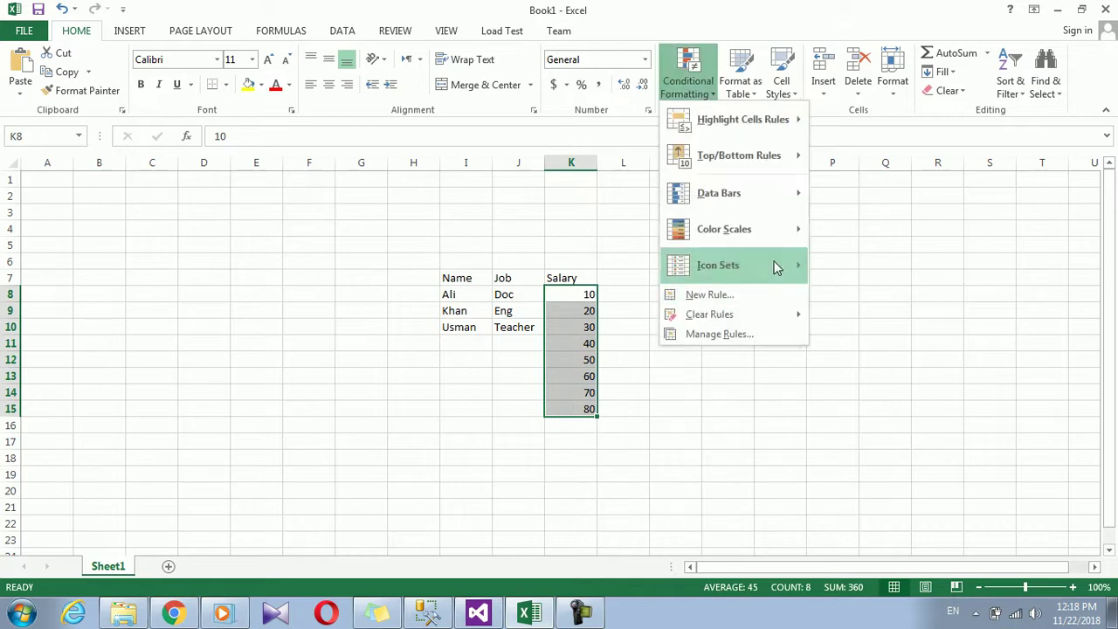
pyautogui.moveTo(796, 161)
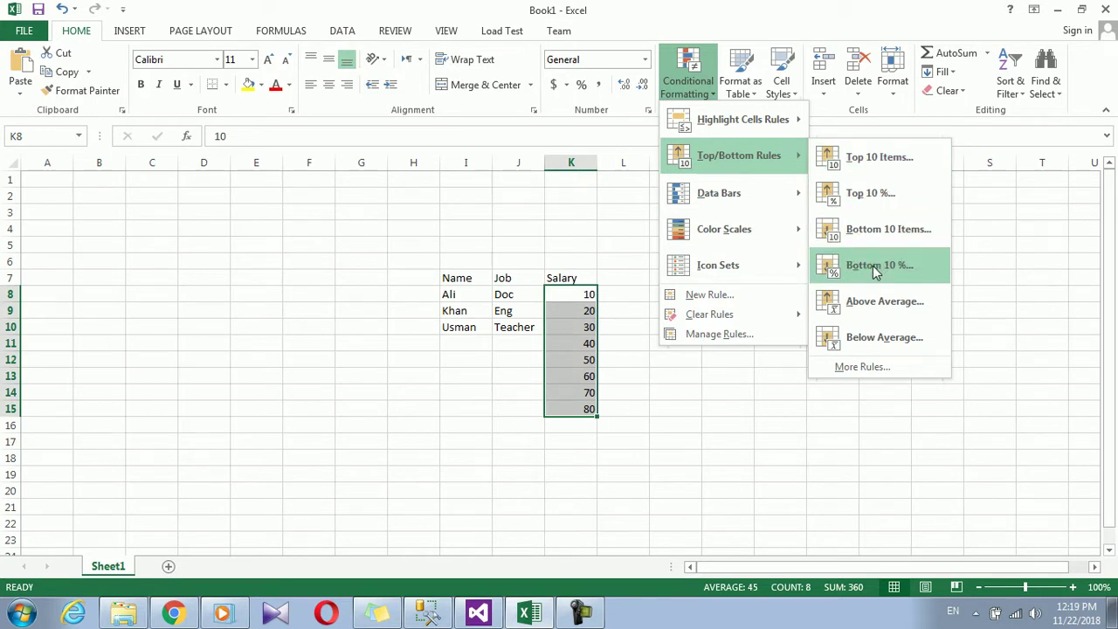
pyautogui.click(711, 294)
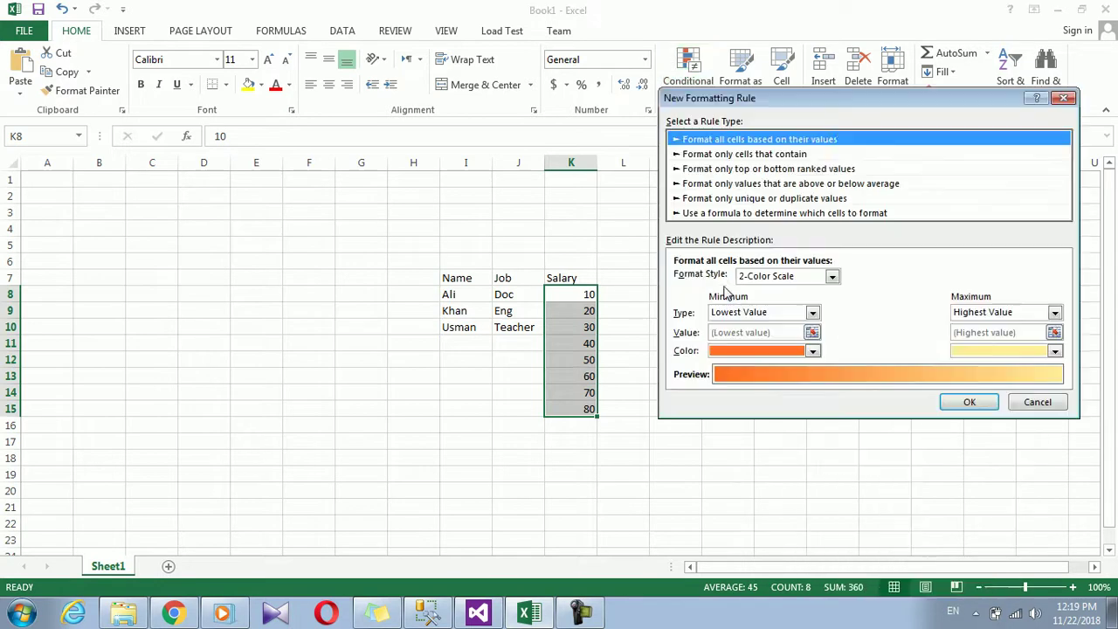
pyautogui.click(813, 313)
pyautogui.click(754, 352)
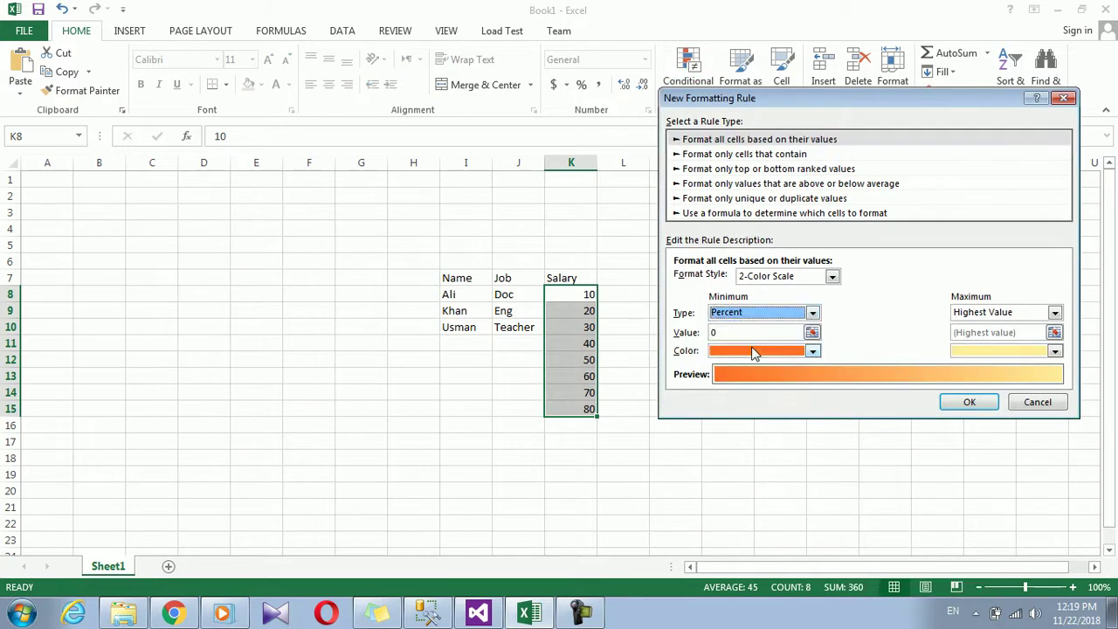
pyautogui.click(975, 316)
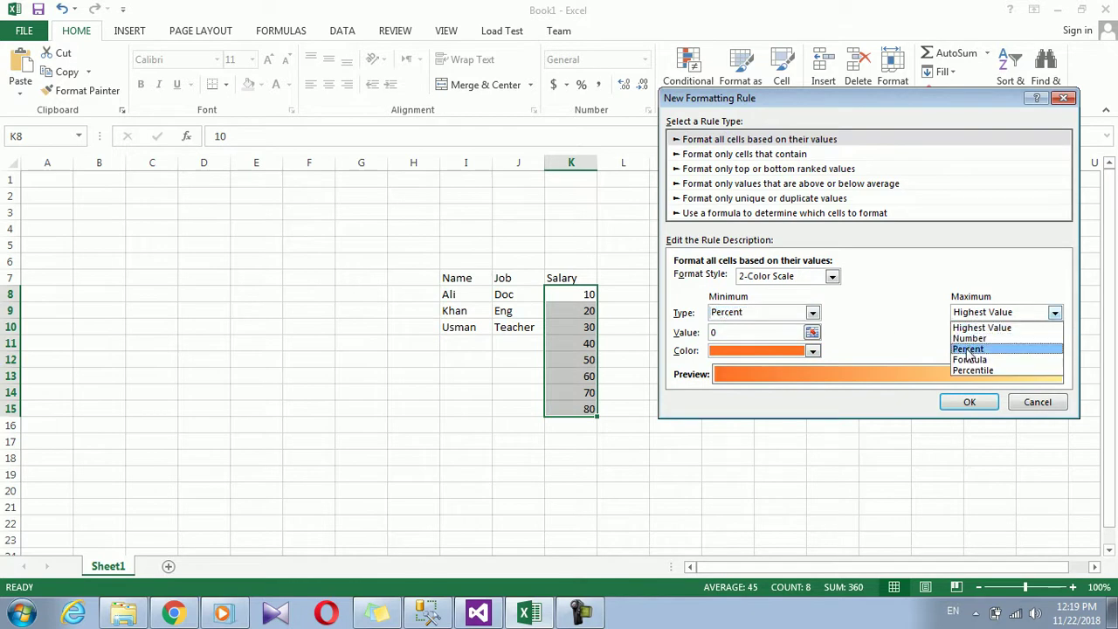
pyautogui.click(970, 350)
pyautogui.click(763, 336)
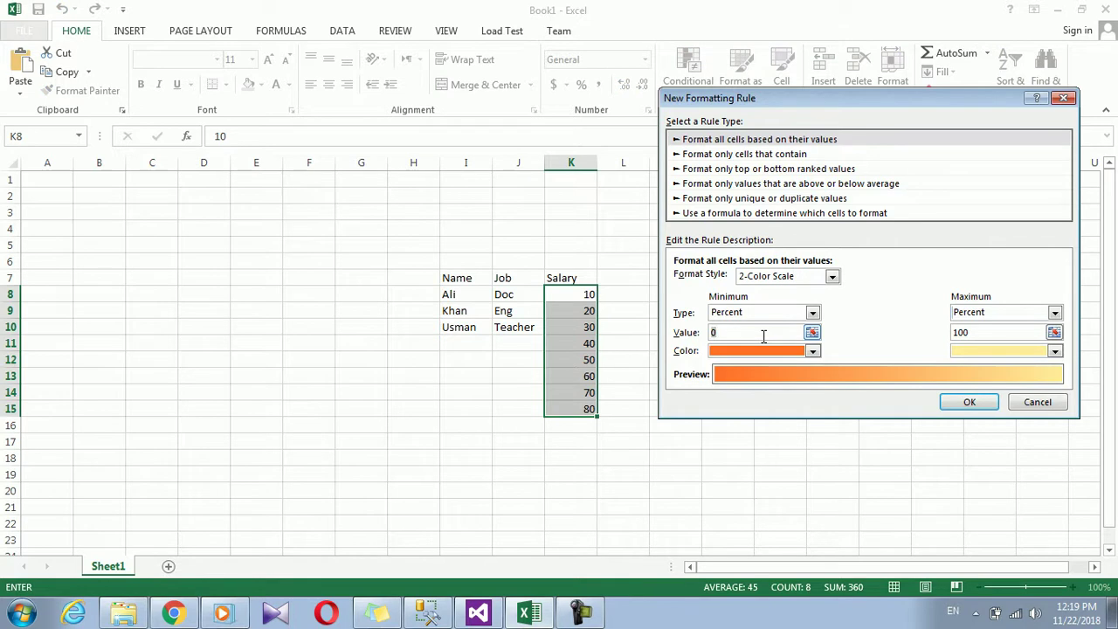
pyautogui.write('10')
pyautogui.click(812, 350)
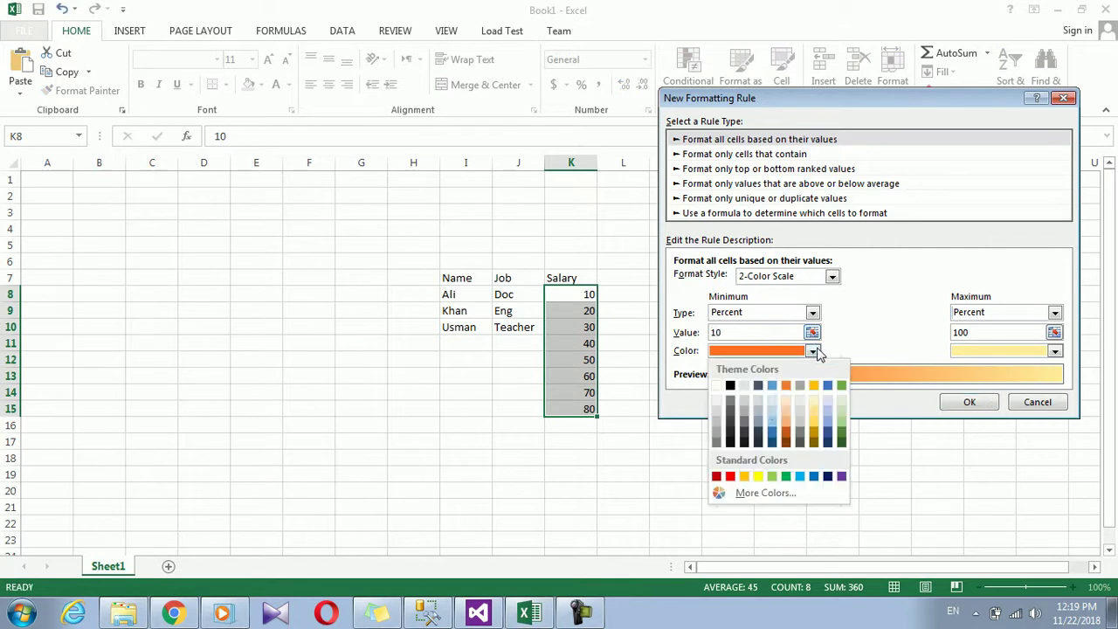
pyautogui.click(730, 477)
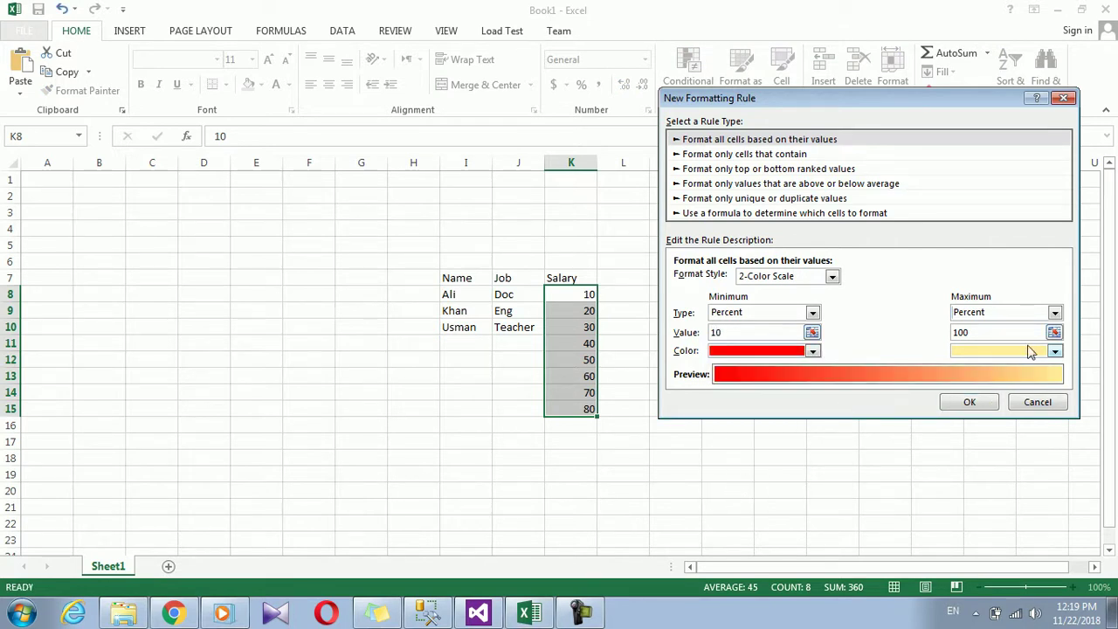
# - Set the minimum value to 10+$K$8:$K$15
pyautogui.click(760, 336)
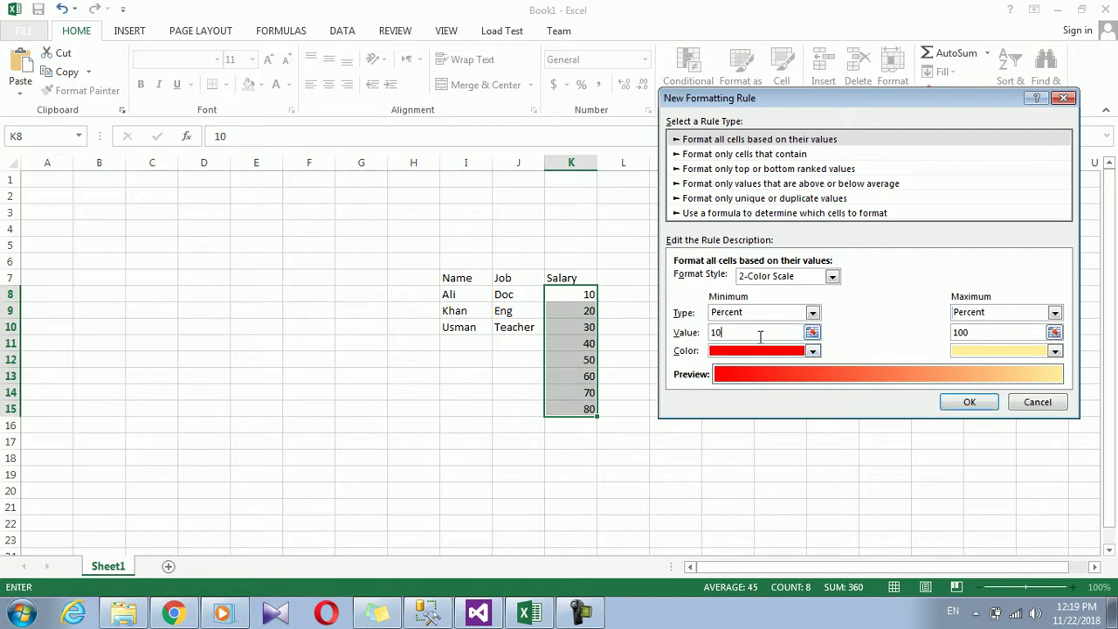
pyautogui.click(812, 332)
pyautogui.moveTo(587, 296); pyautogui.dragTo(574, 407)
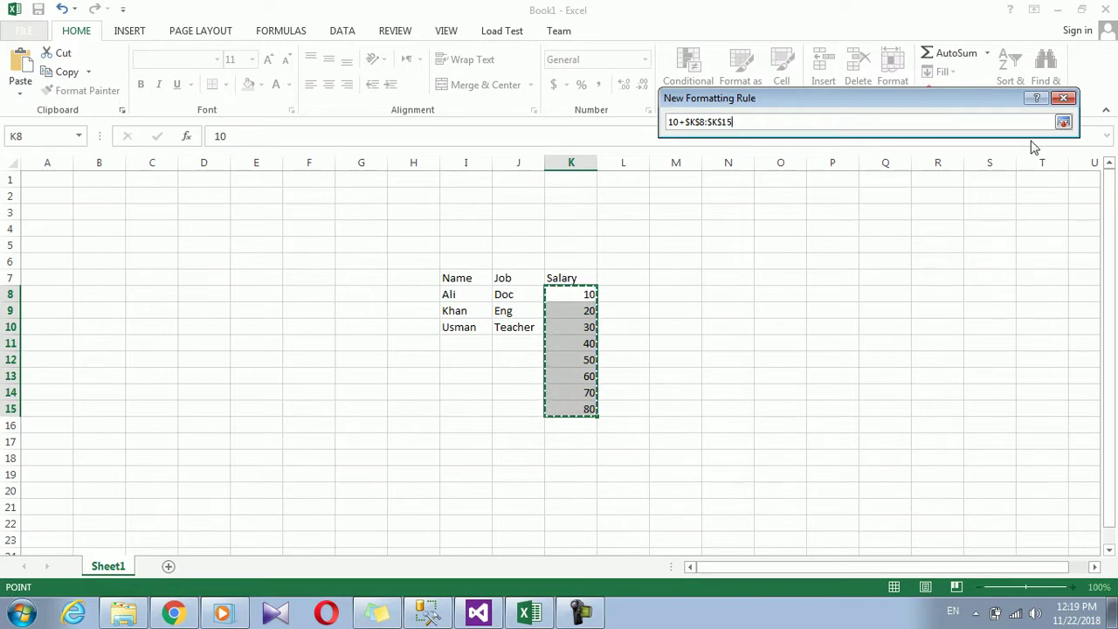
pyautogui.click(1063, 122)
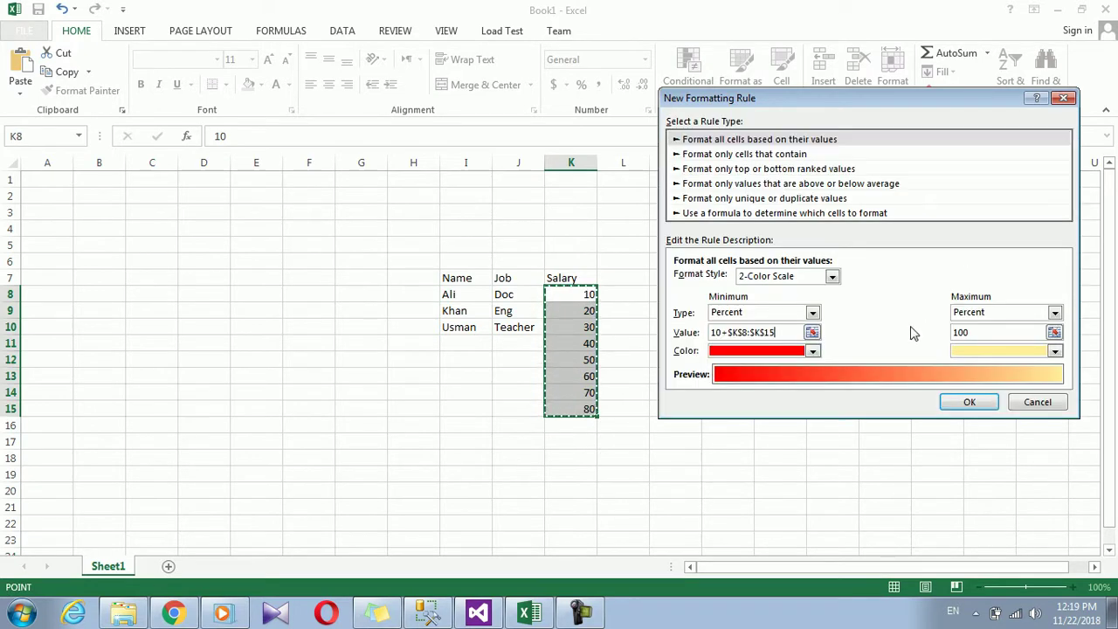
pyautogui.click(730, 332)
pyautogui.press('BackSpace')
pyautogui.press('BackSpace')
pyautogui.press('BackSpace')
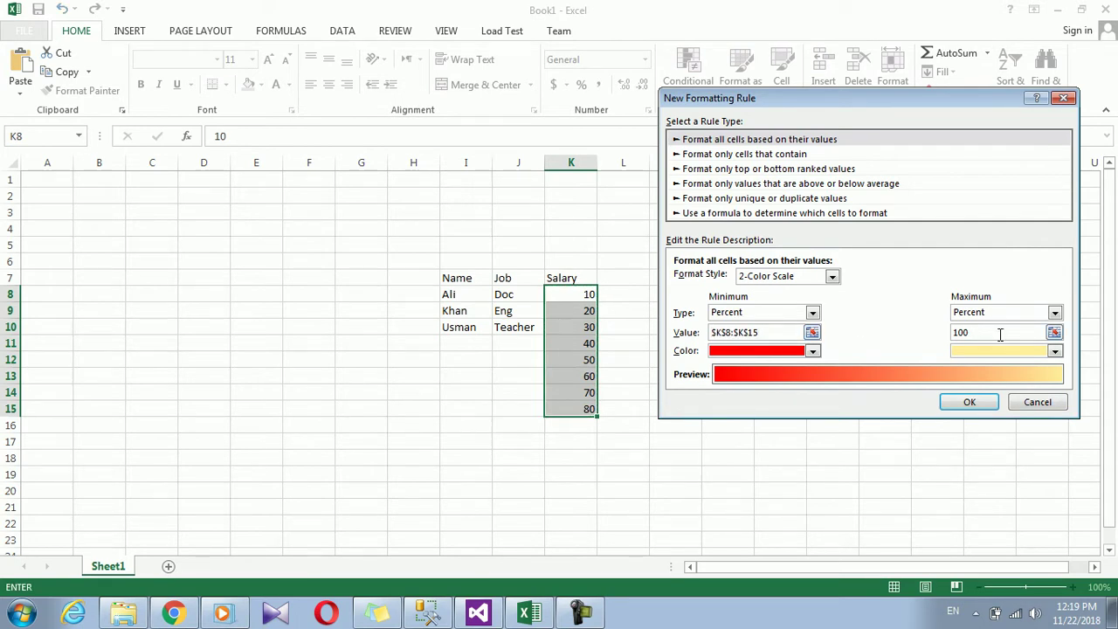
pyautogui.click(712, 332)
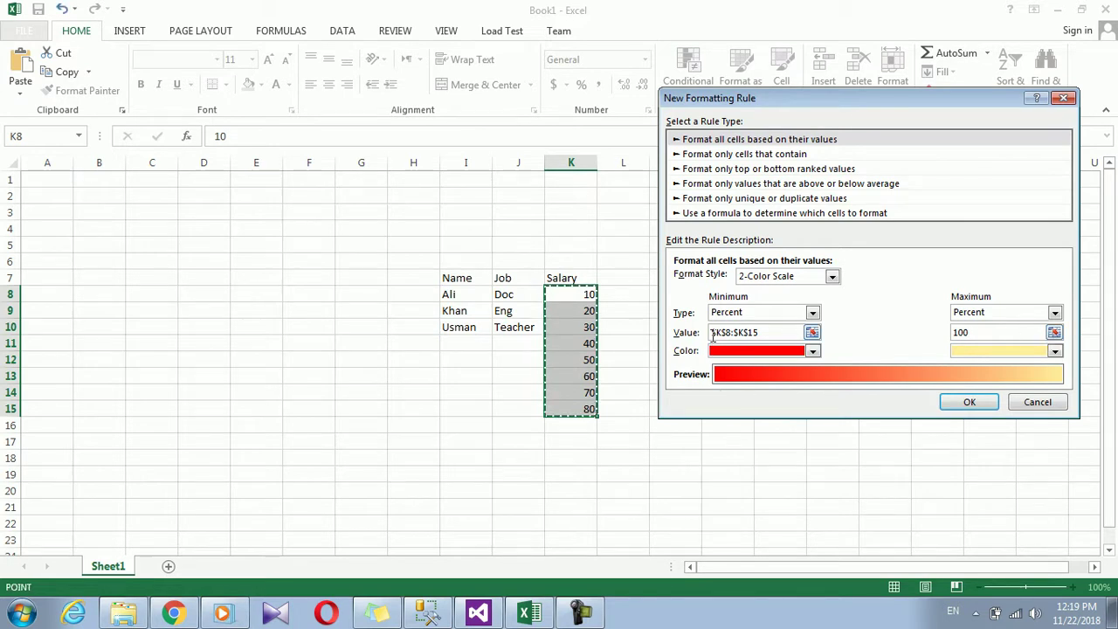
pyautogui.write('10+')
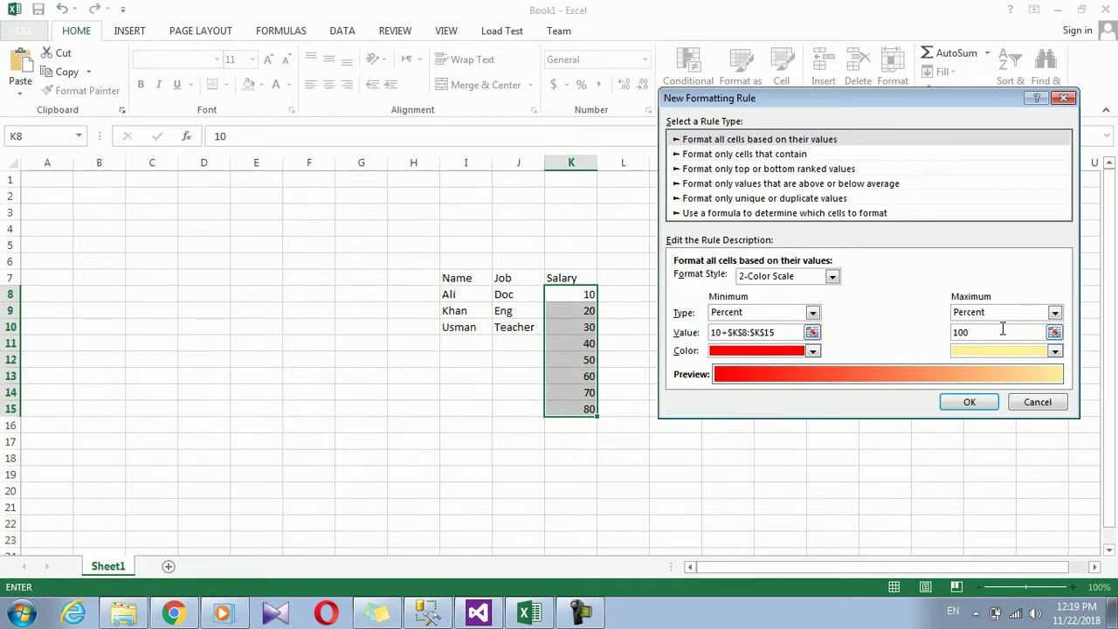
pyautogui.write('%')
# - Set the maximum to 100%+$K$8:$K$15 with a green colour and apply the rule
pyautogui.click(1055, 333)
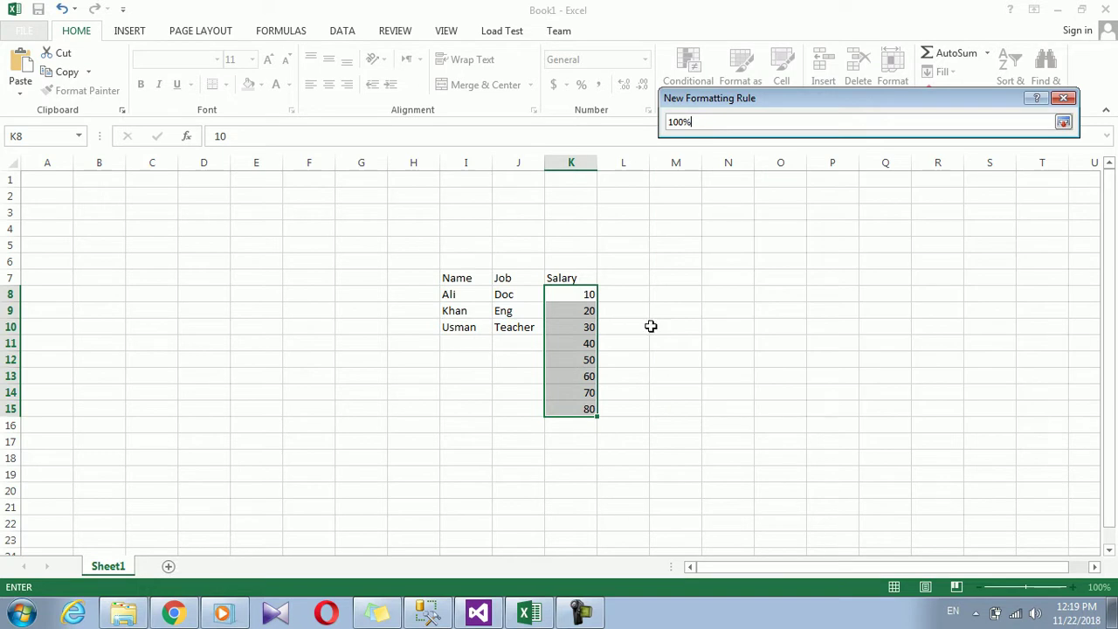
pyautogui.write('+')
pyautogui.moveTo(584, 294); pyautogui.dragTo(578, 407)
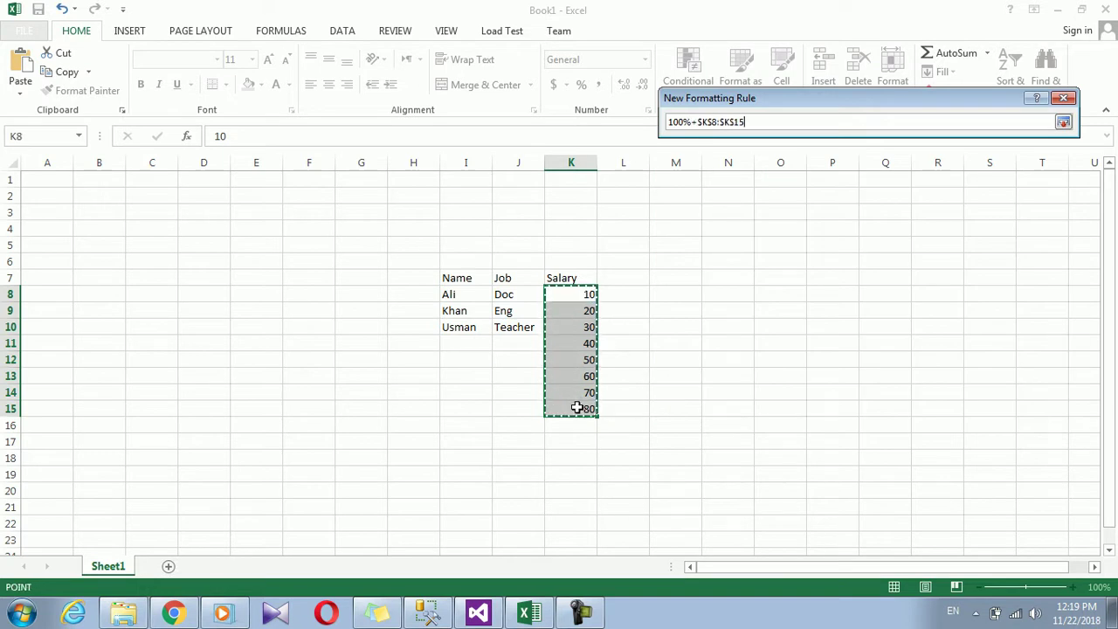
pyautogui.click(1063, 123)
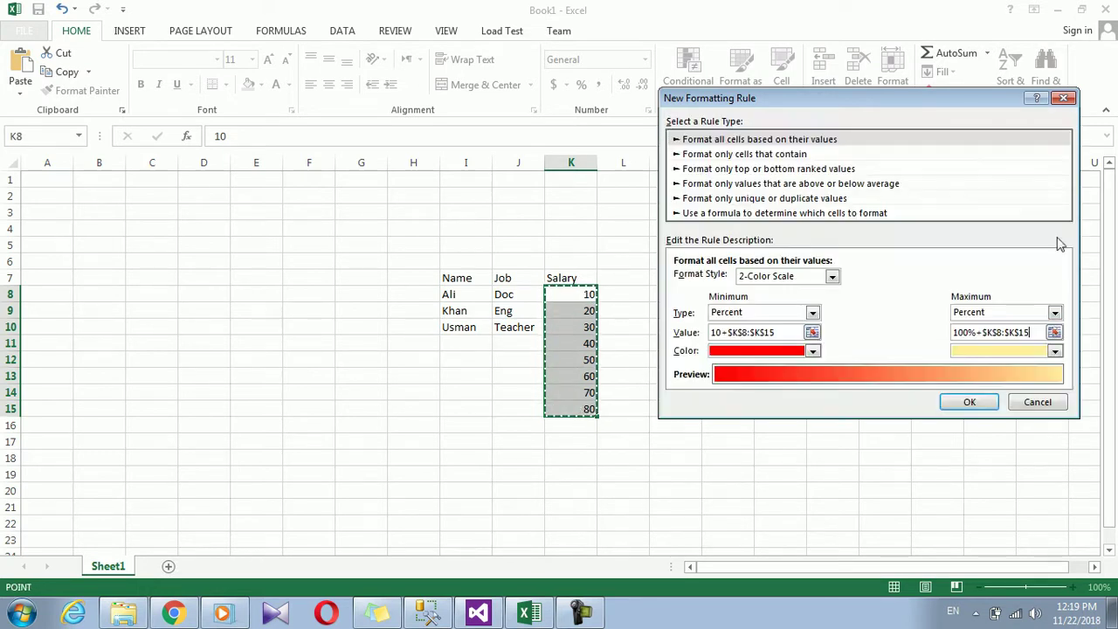
pyautogui.click(1055, 351)
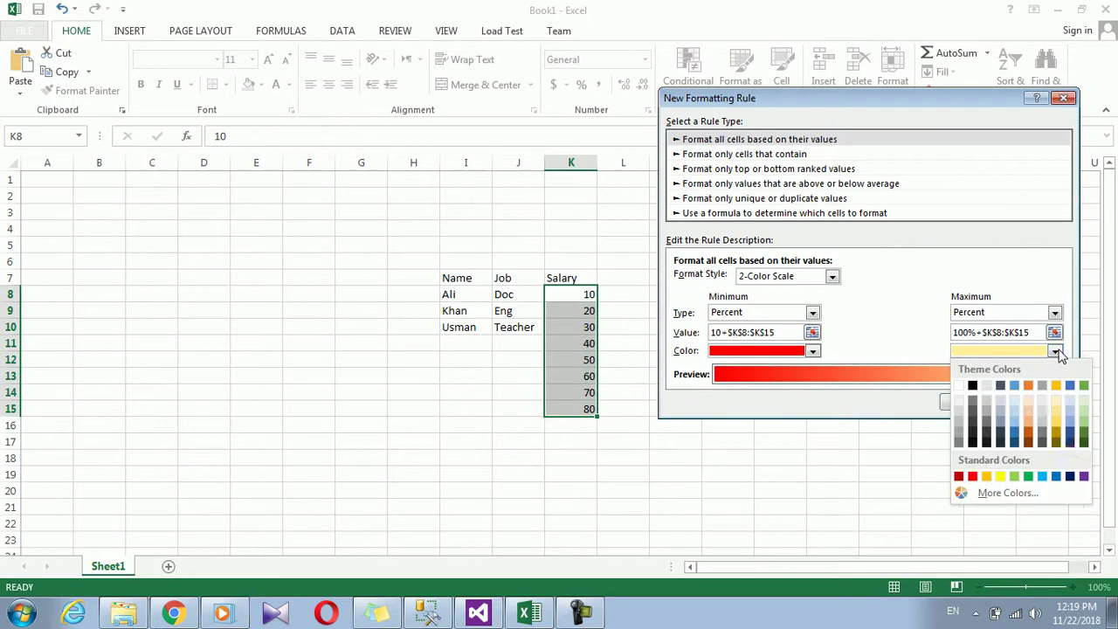
pyautogui.click(1030, 476)
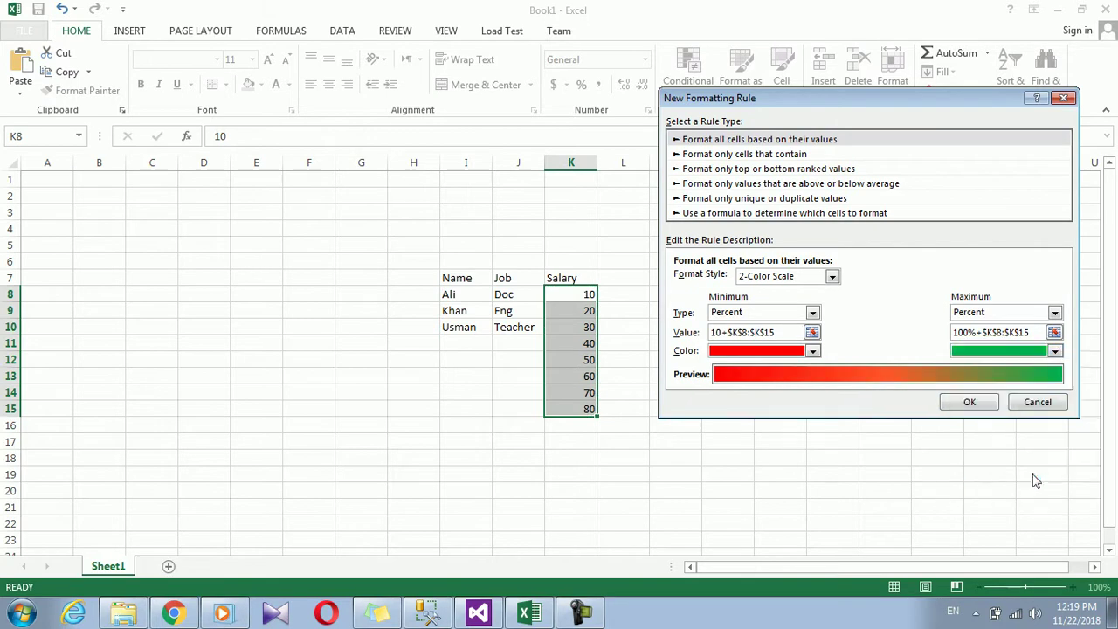
pyautogui.click(969, 403)
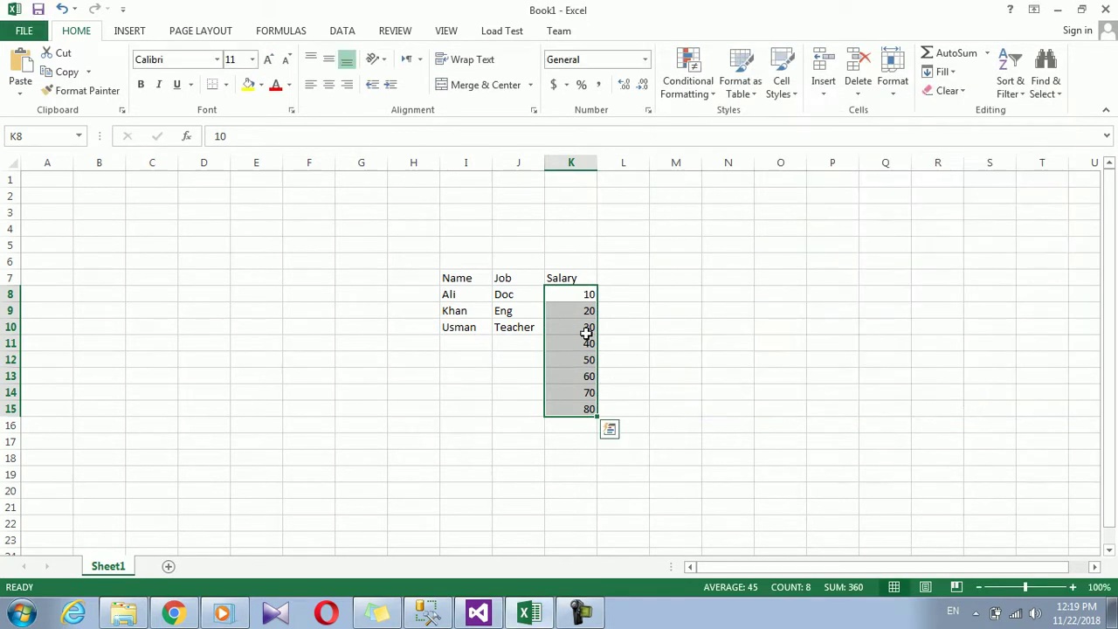
# - Format K8:K15 as Percentage, showing 1000.00% to 8000.00%, and widen column K
pyautogui.click(563, 298)
pyautogui.moveTo(563, 299); pyautogui.dragTo(580, 407)
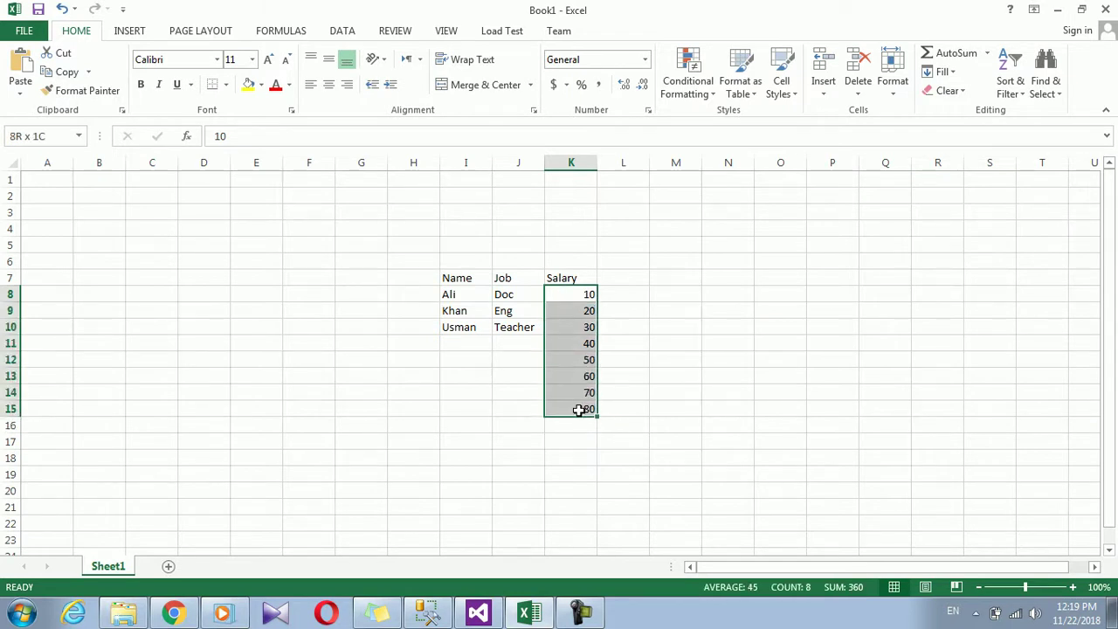
pyautogui.click(646, 61)
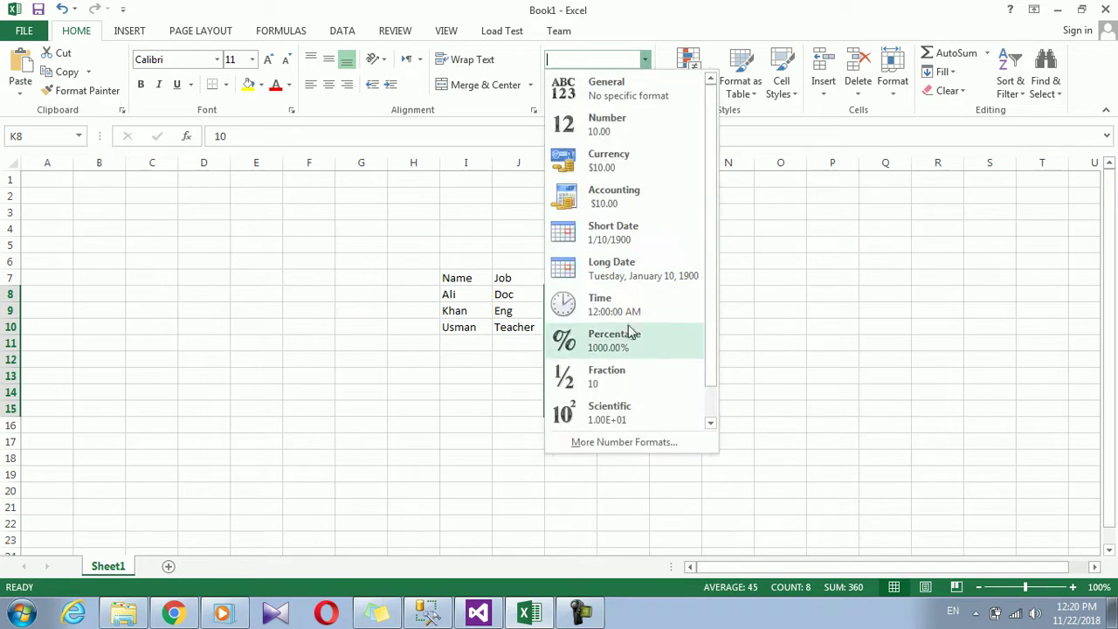
pyautogui.click(621, 353)
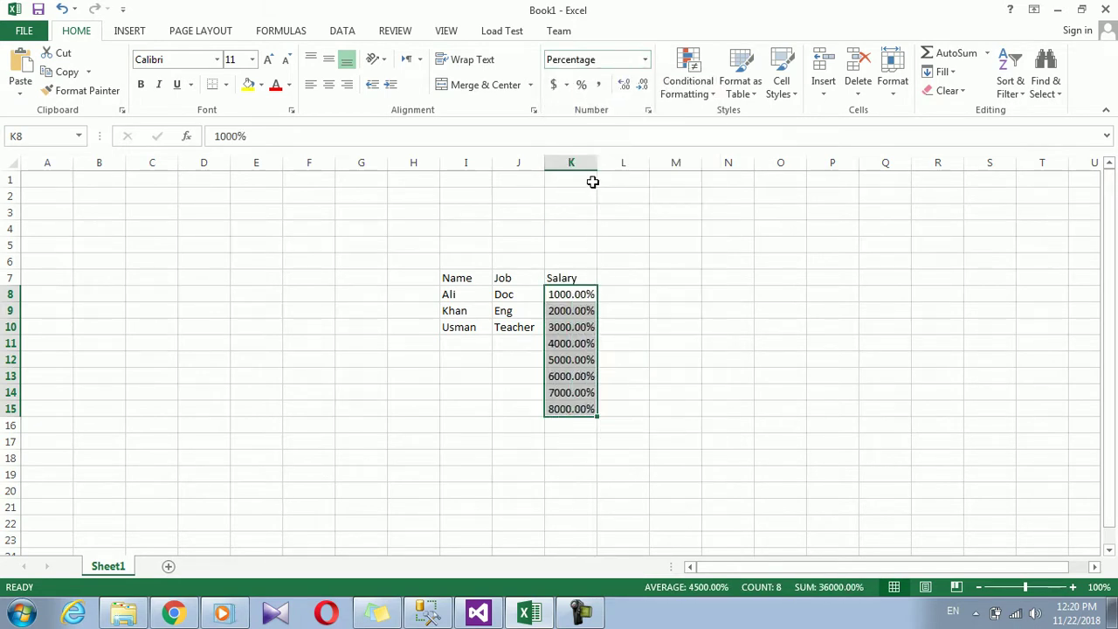
pyautogui.moveTo(598, 161); pyautogui.dragTo(665, 161)
pyautogui.moveTo(621, 297); pyautogui.dragTo(619, 402)
pyautogui.click(689, 88)
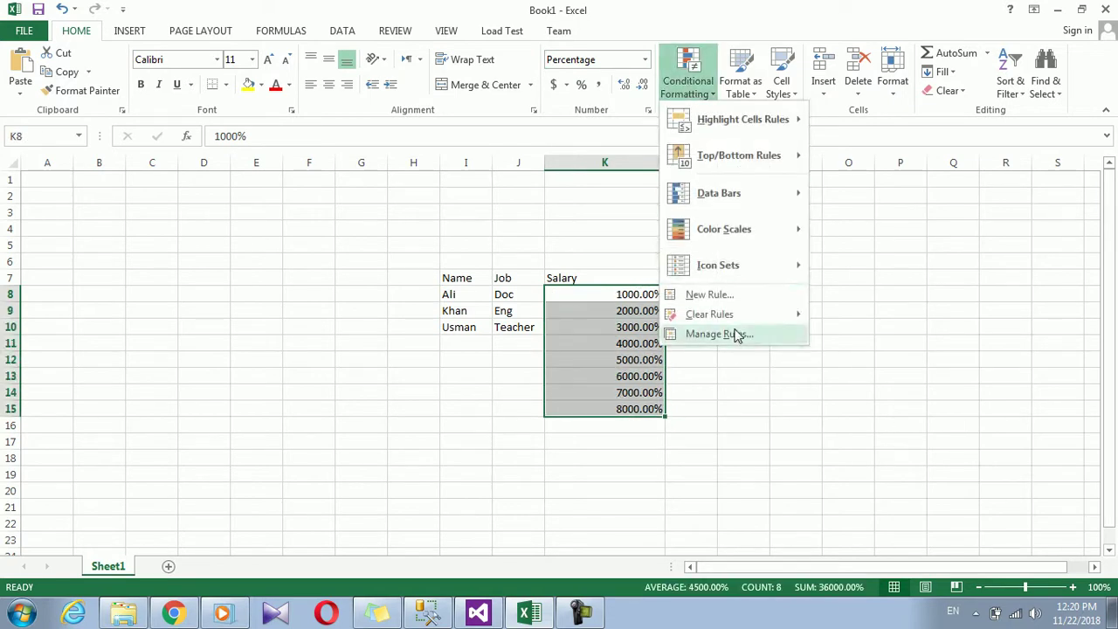
# - Add a 2-colour scale to K8:K15 running from Percent 10 in red to Percent 100 in green
pyautogui.click(722, 295)
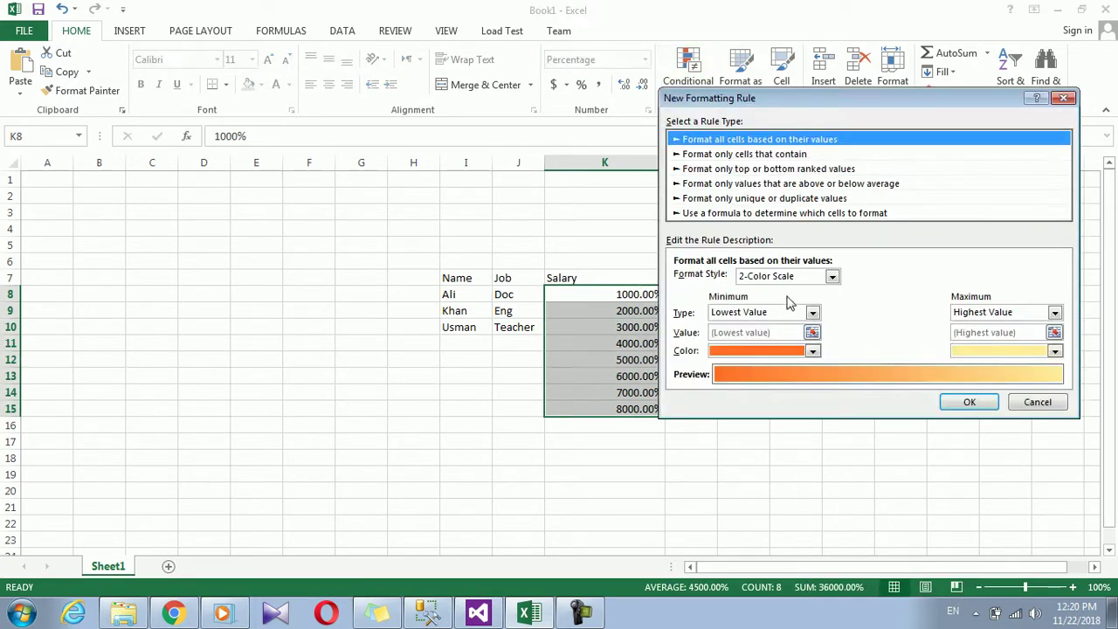
pyautogui.click(811, 313)
pyautogui.click(756, 349)
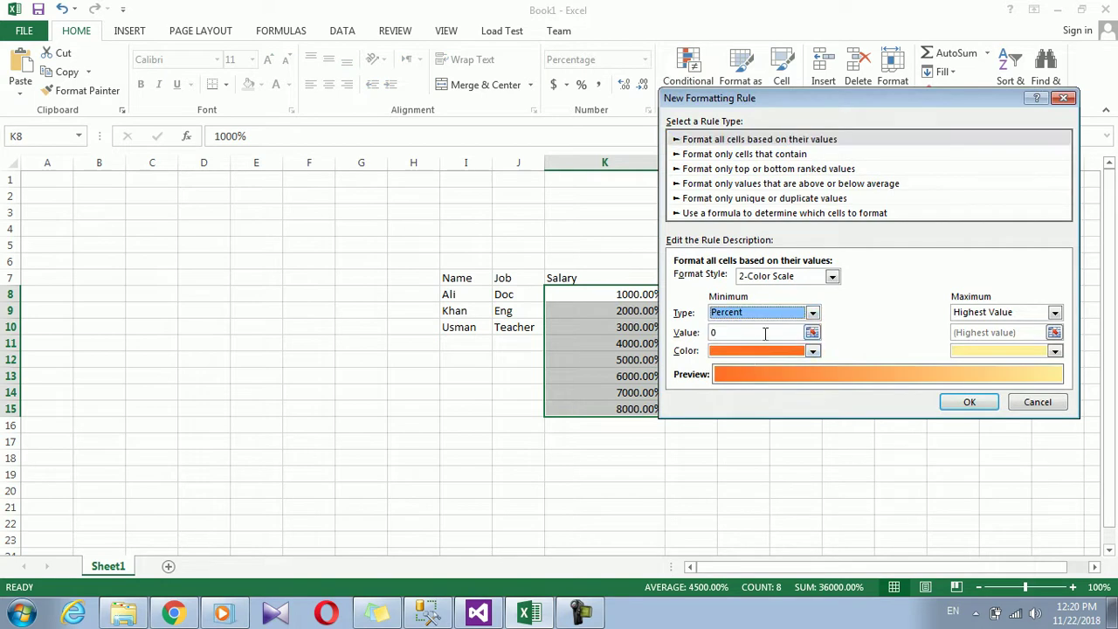
pyautogui.click(767, 332)
pyautogui.write('10')
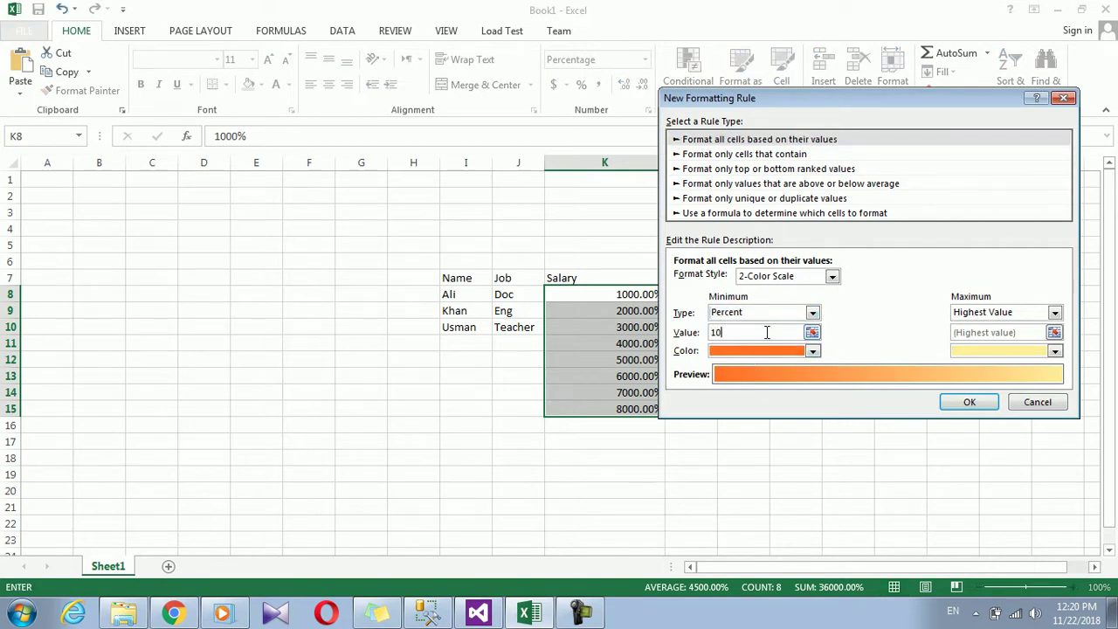
pyautogui.click(1054, 312)
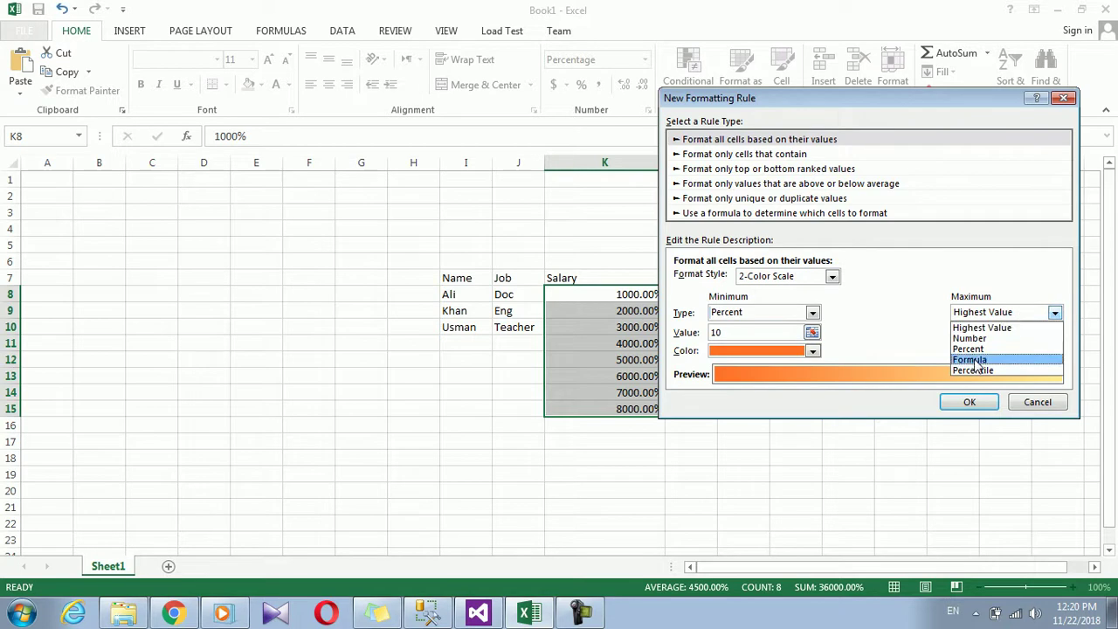
pyautogui.click(974, 349)
pyautogui.click(985, 333)
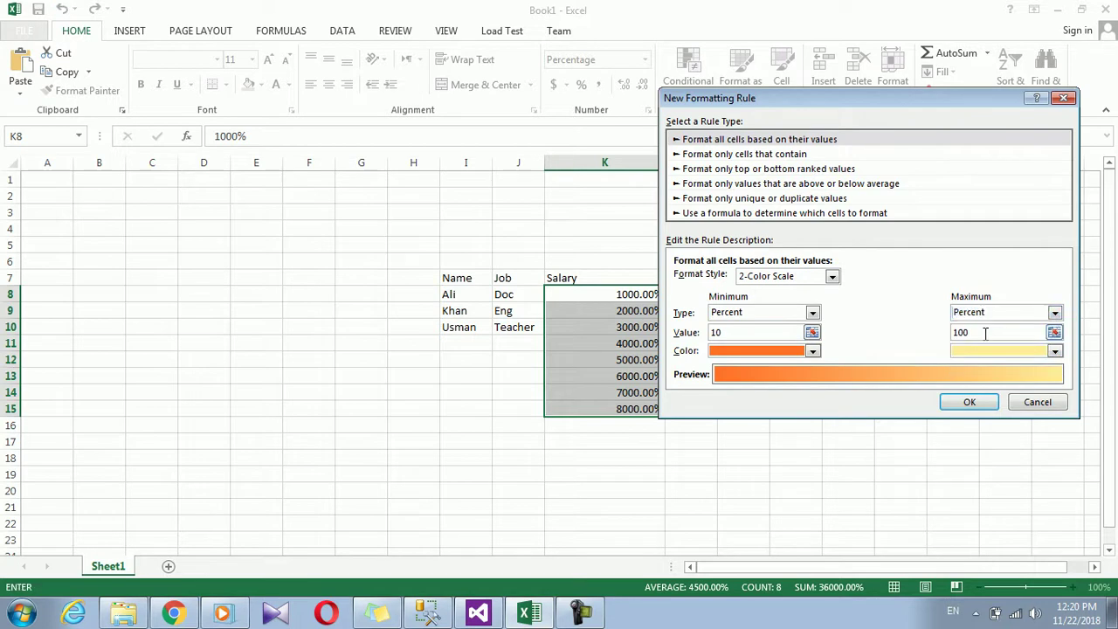
pyautogui.click(812, 350)
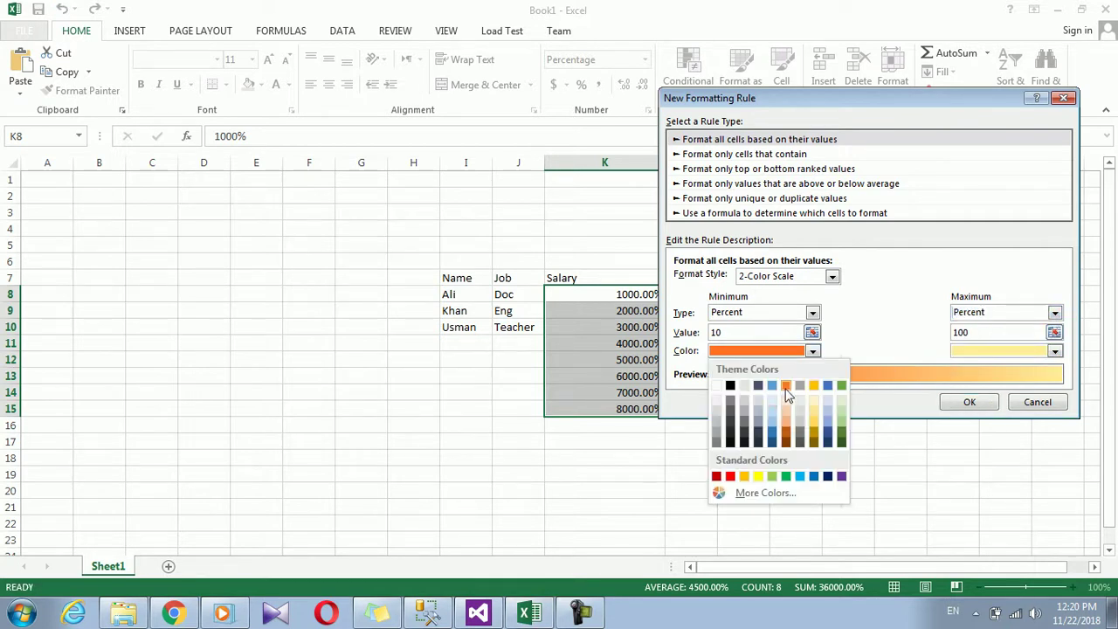
pyautogui.click(734, 477)
pyautogui.click(1048, 353)
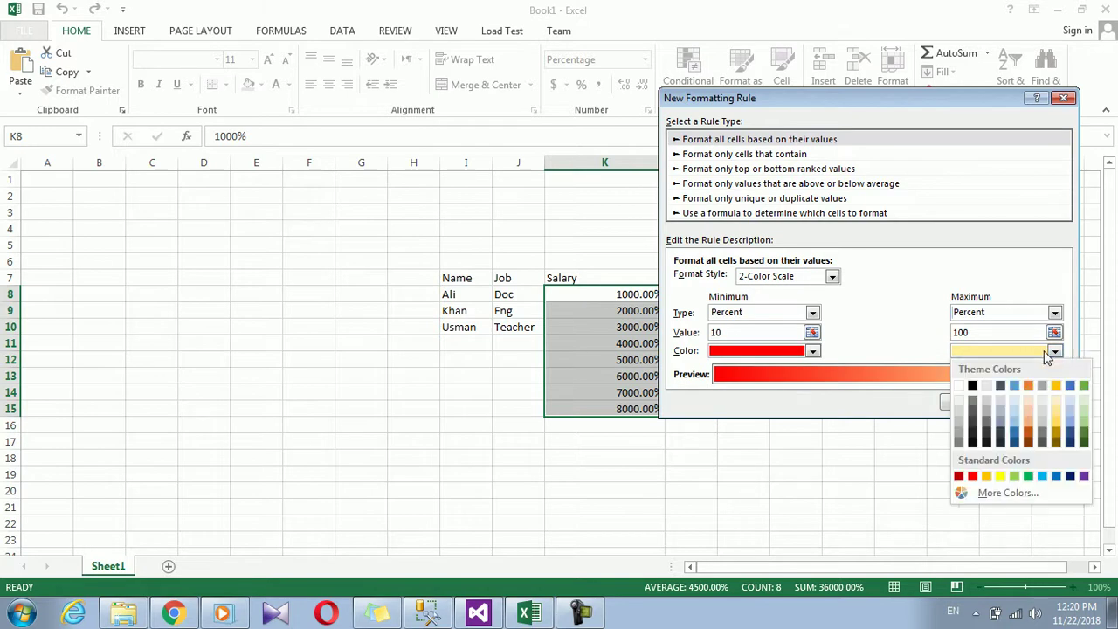
pyautogui.click(1028, 476)
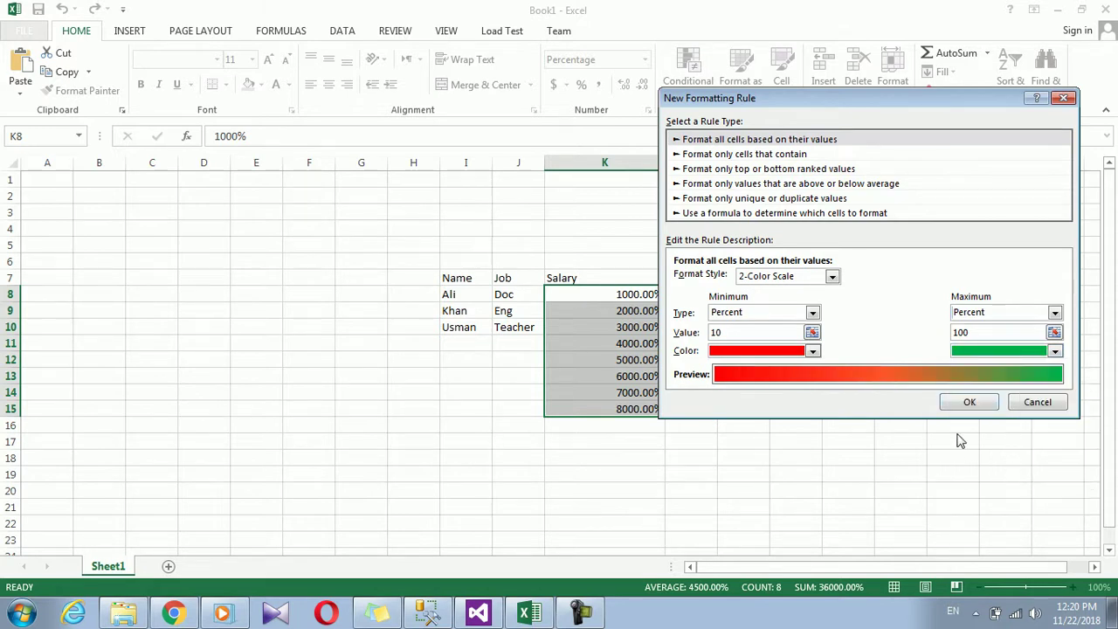
pyautogui.click(980, 402)
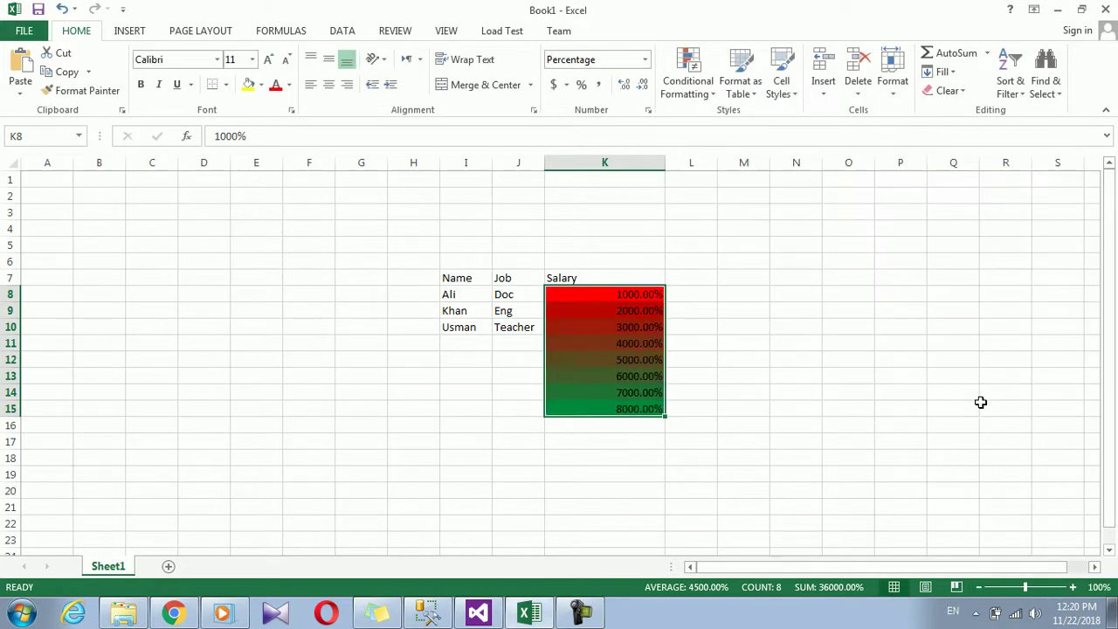
pyautogui.click(636, 395)
# - Clear all conditional formatting rules from the sheet and return K8:K15 to General format
pyautogui.moveTo(609, 294); pyautogui.dragTo(598, 420)
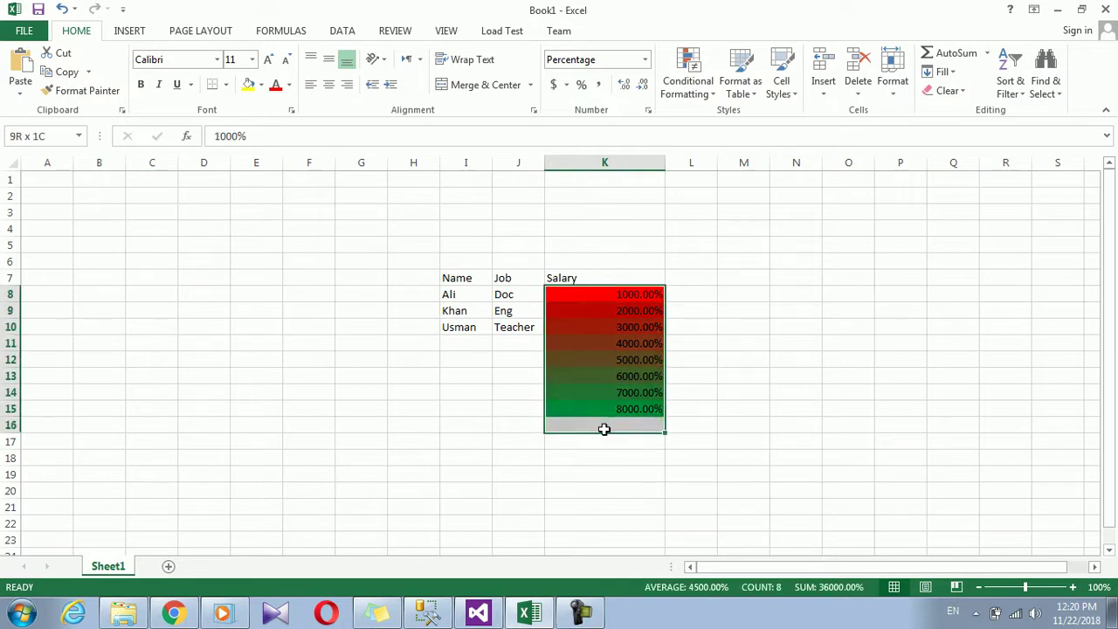
pyautogui.moveTo(617, 293); pyautogui.dragTo(605, 406)
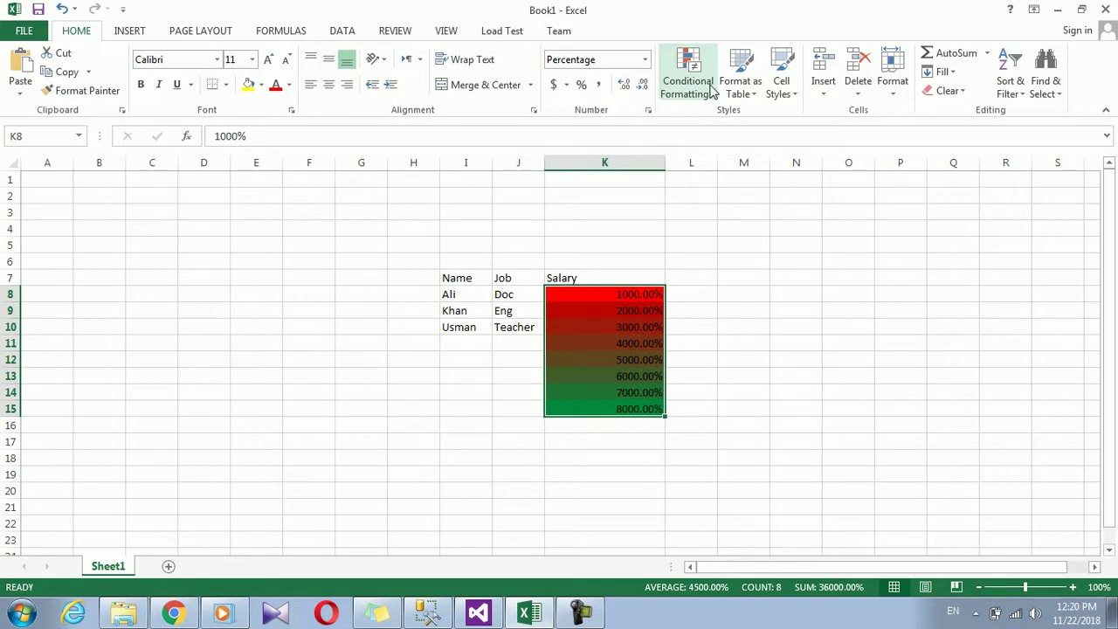
pyautogui.click(709, 90)
pyautogui.moveTo(773, 319)
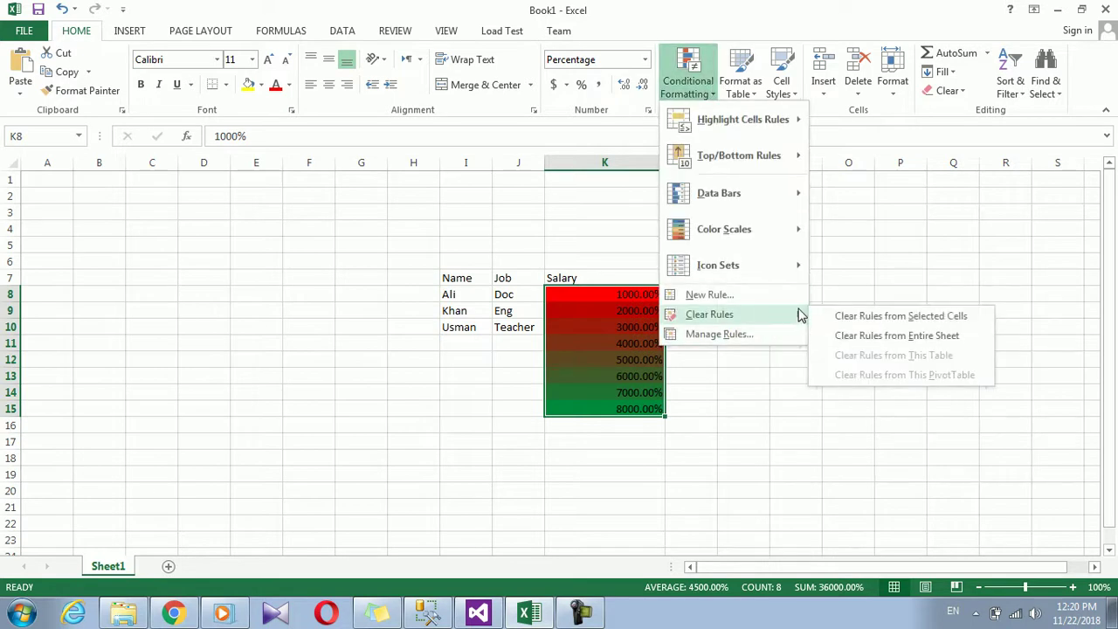
pyautogui.click(856, 338)
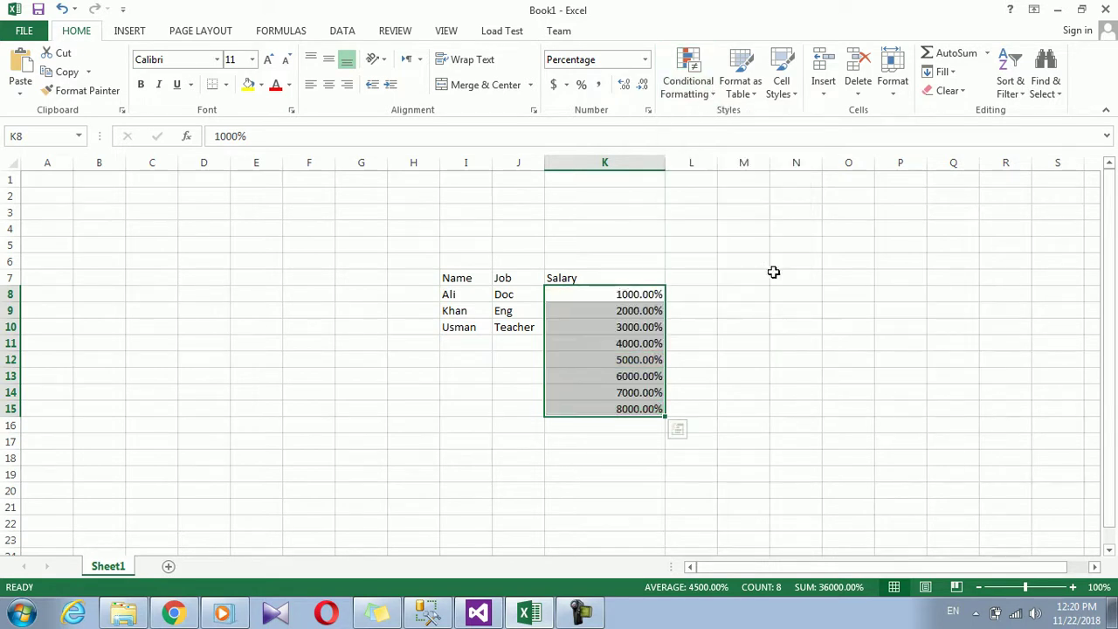
pyautogui.click(645, 60)
pyautogui.click(614, 92)
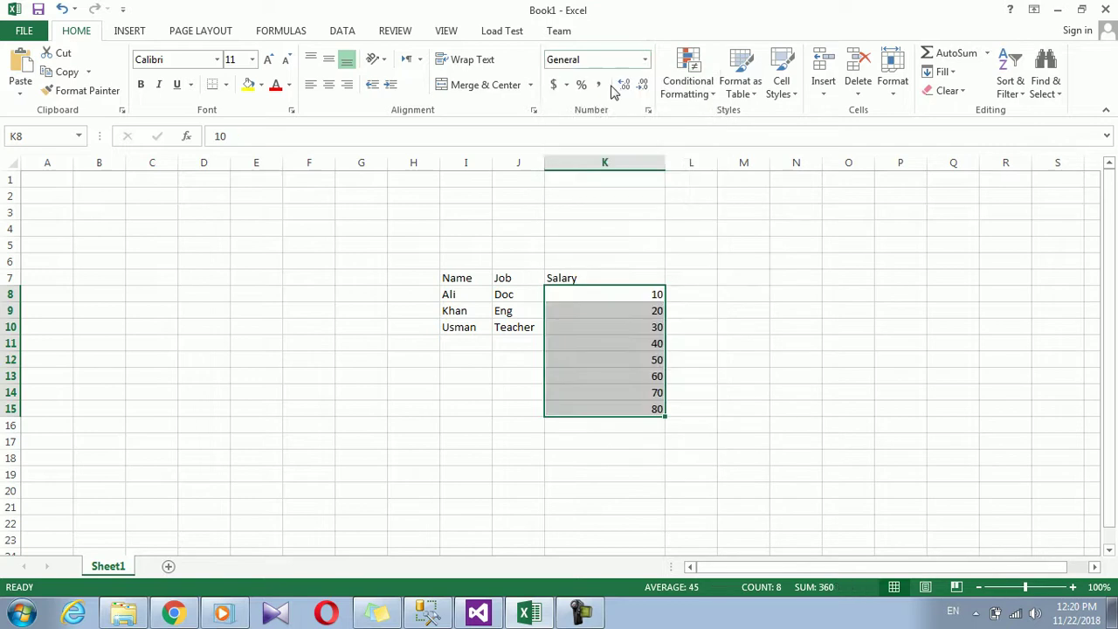
pyautogui.click(704, 84)
# - Start a new colour-scale rule with Formula as both minimum and maximum types
pyautogui.click(732, 300)
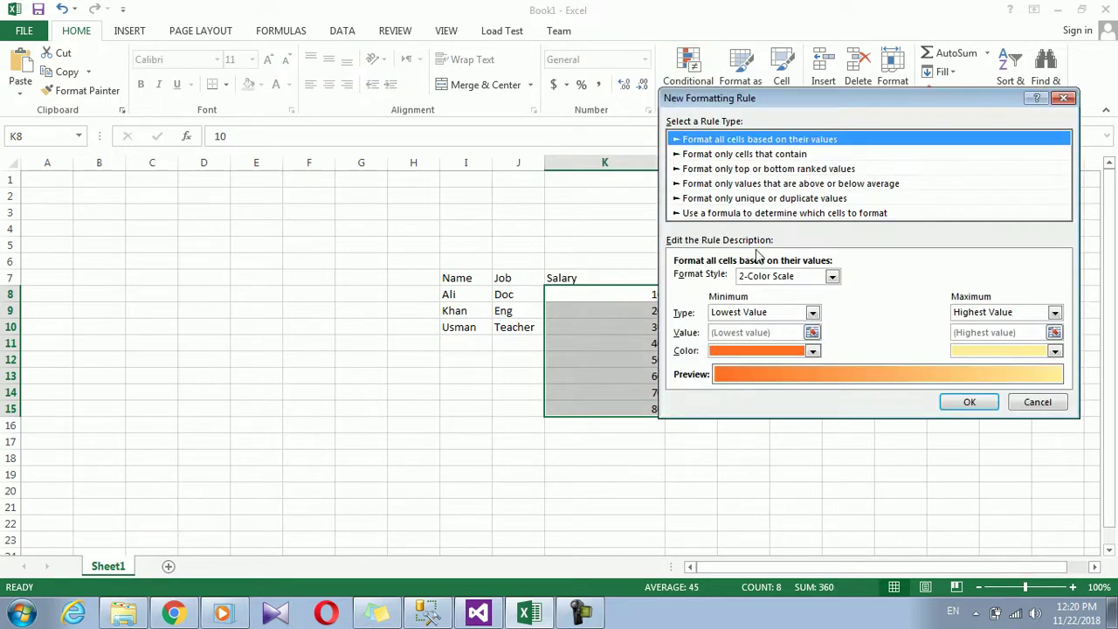
pyautogui.click(812, 312)
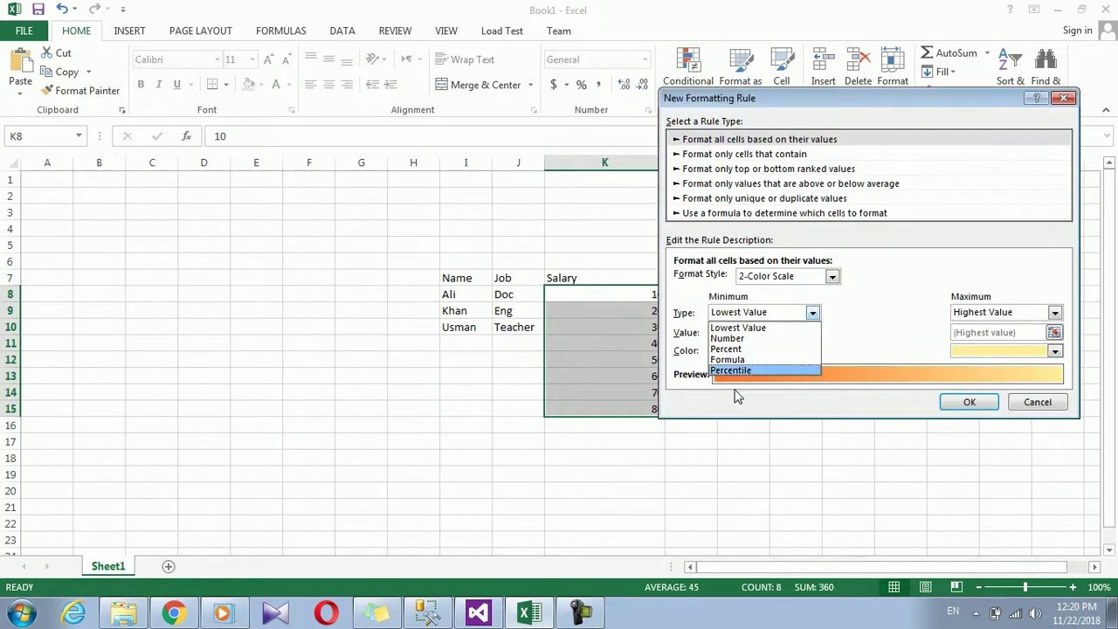
pyautogui.click(882, 283)
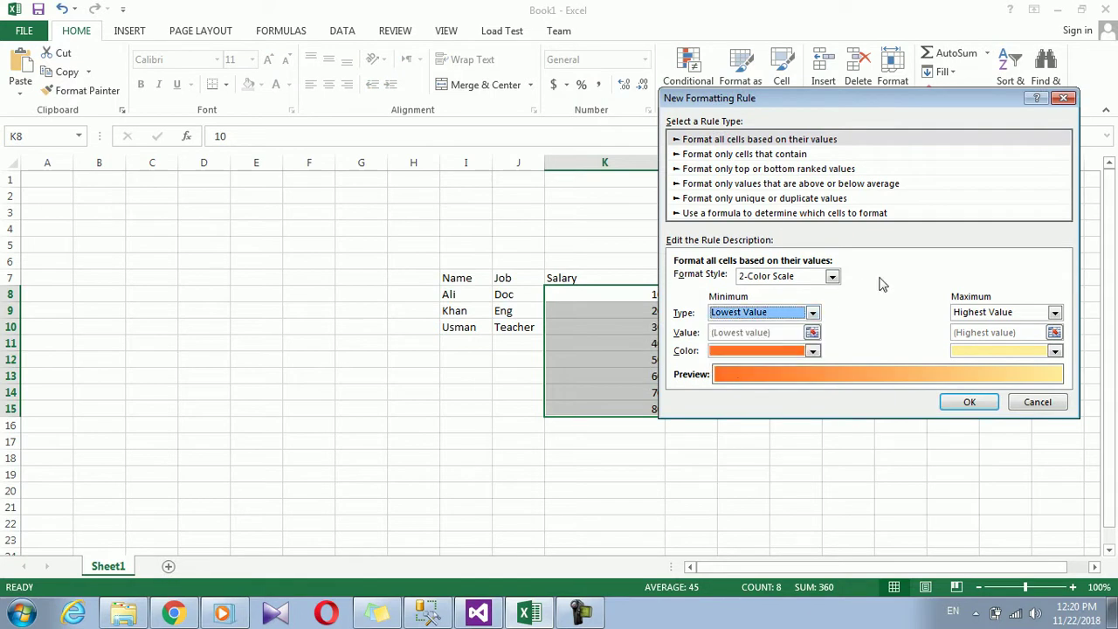
pyautogui.click(817, 314)
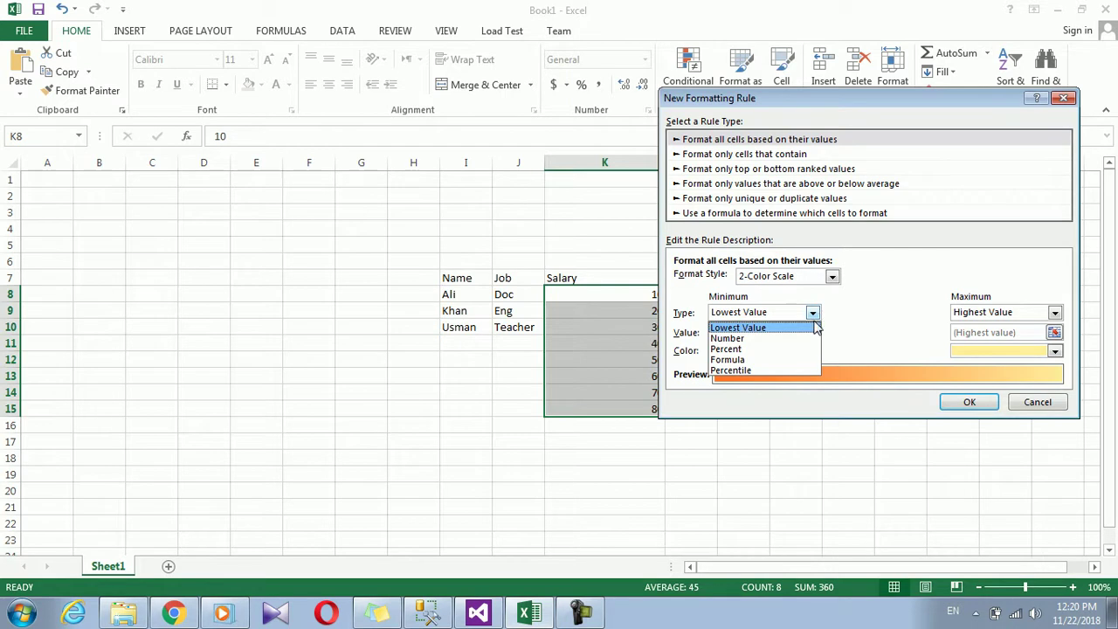
pyautogui.click(868, 340)
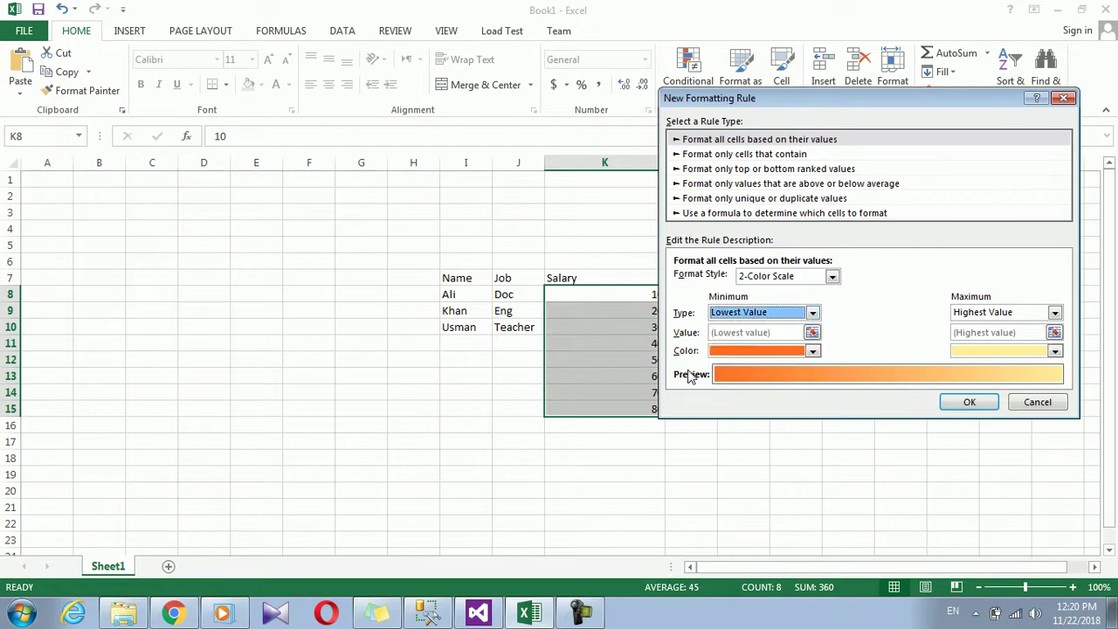
pyautogui.click(812, 312)
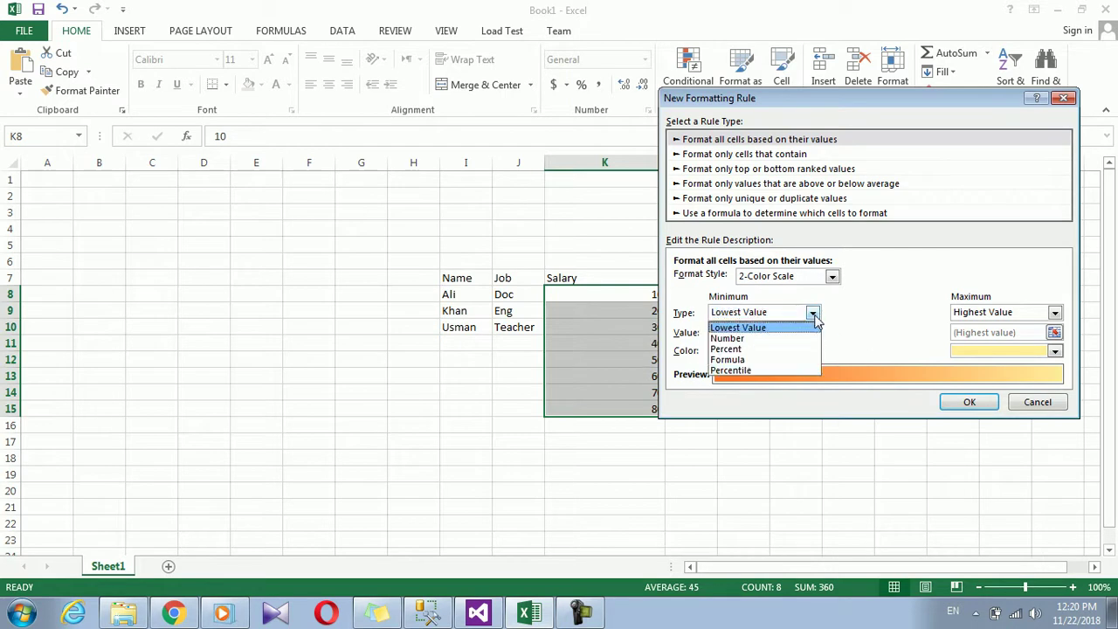
pyautogui.click(760, 368)
pyautogui.click(813, 312)
pyautogui.click(814, 313)
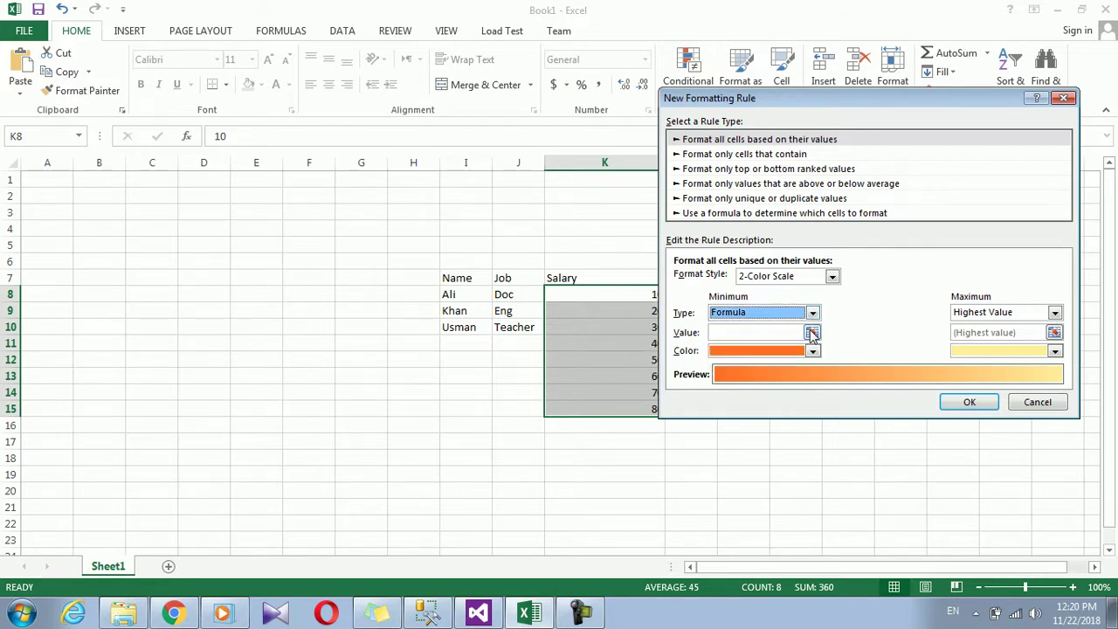
pyautogui.click(773, 333)
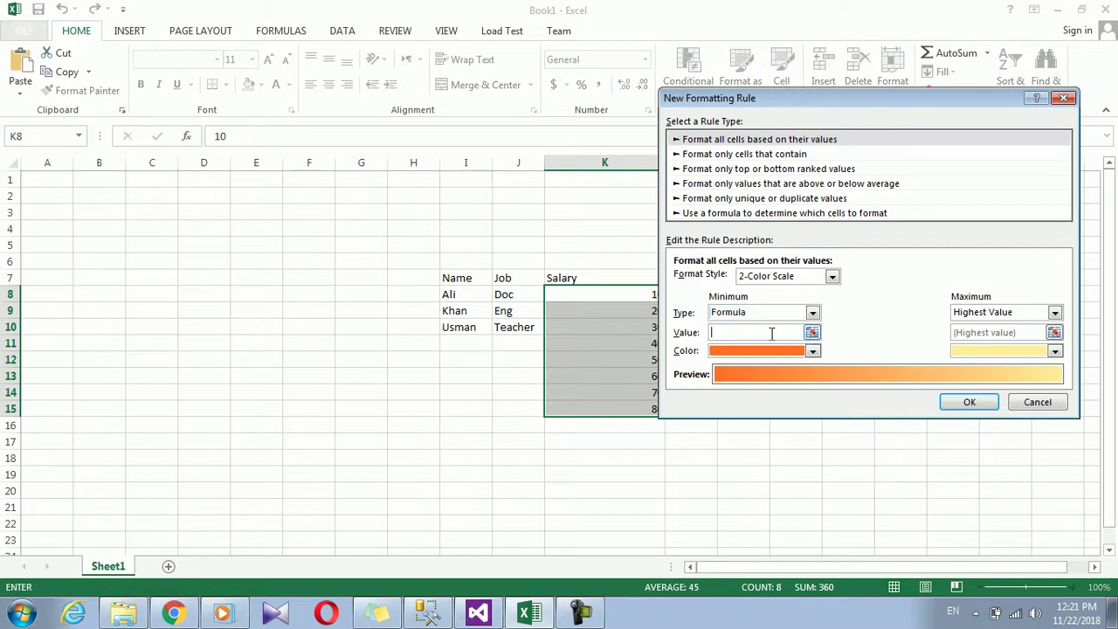
pyautogui.click(1025, 312)
pyautogui.click(987, 360)
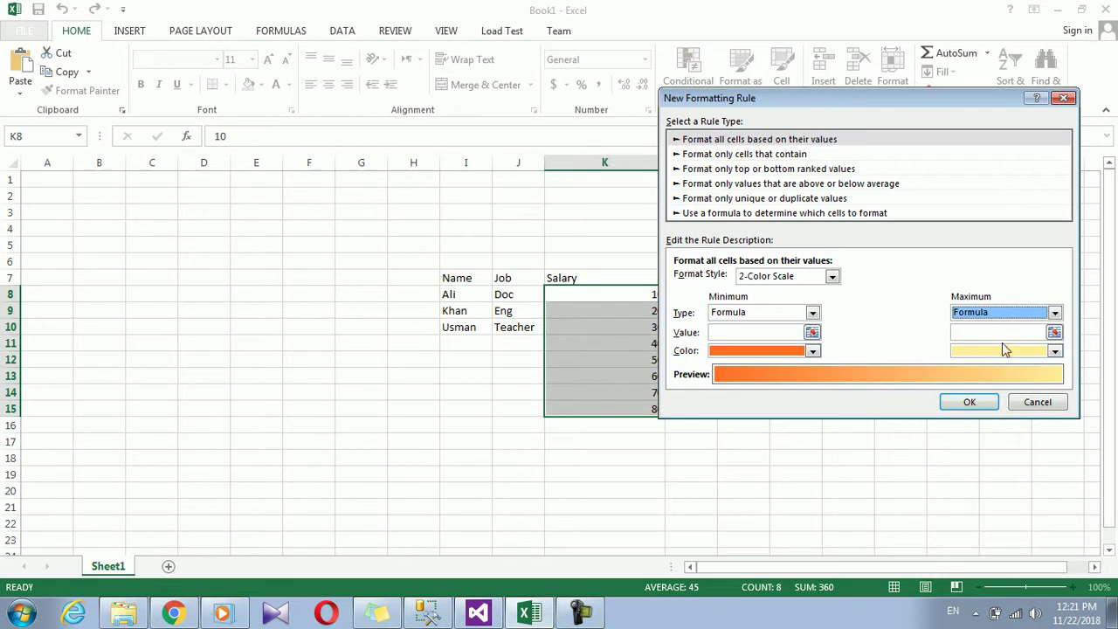
pyautogui.click(971, 403)
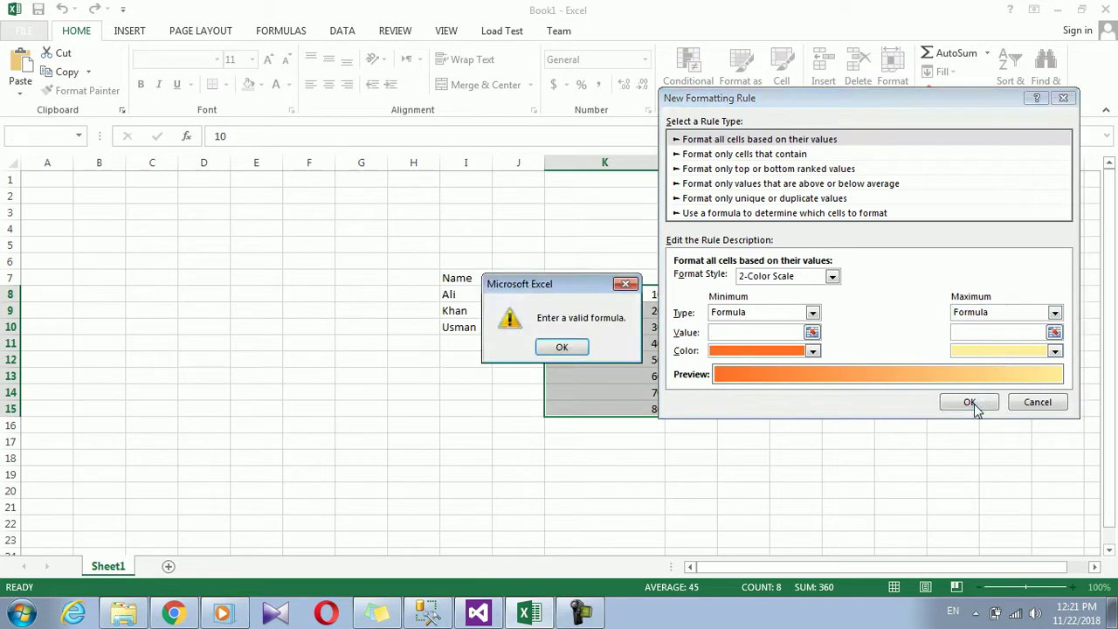
pyautogui.click(583, 350)
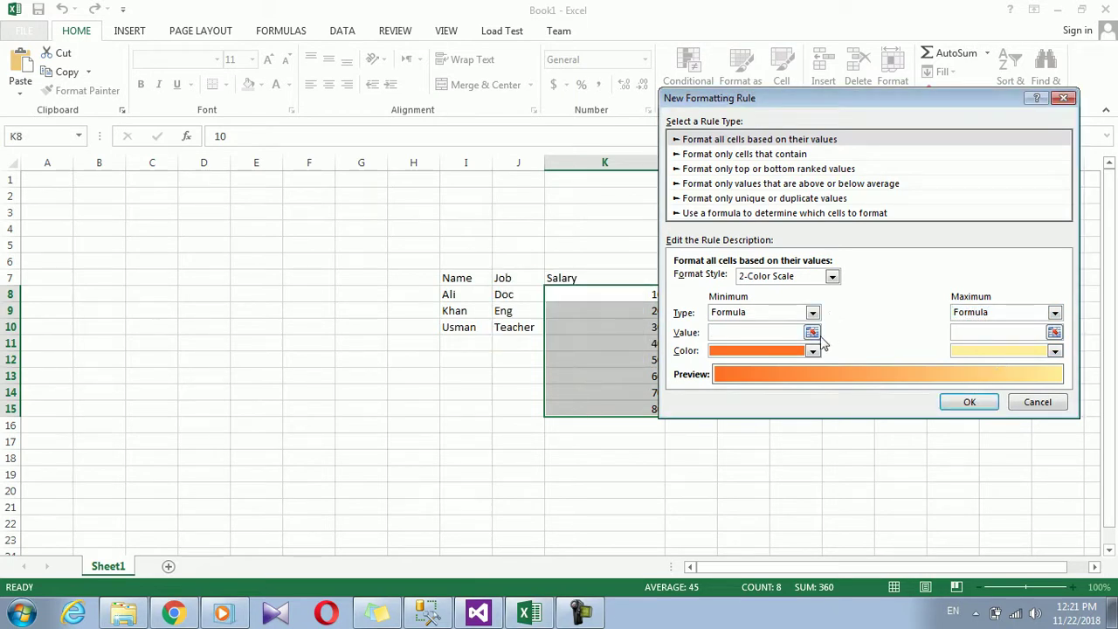
# - Reference cell $H$12 as both the minimum and maximum values
pyautogui.click(812, 333)
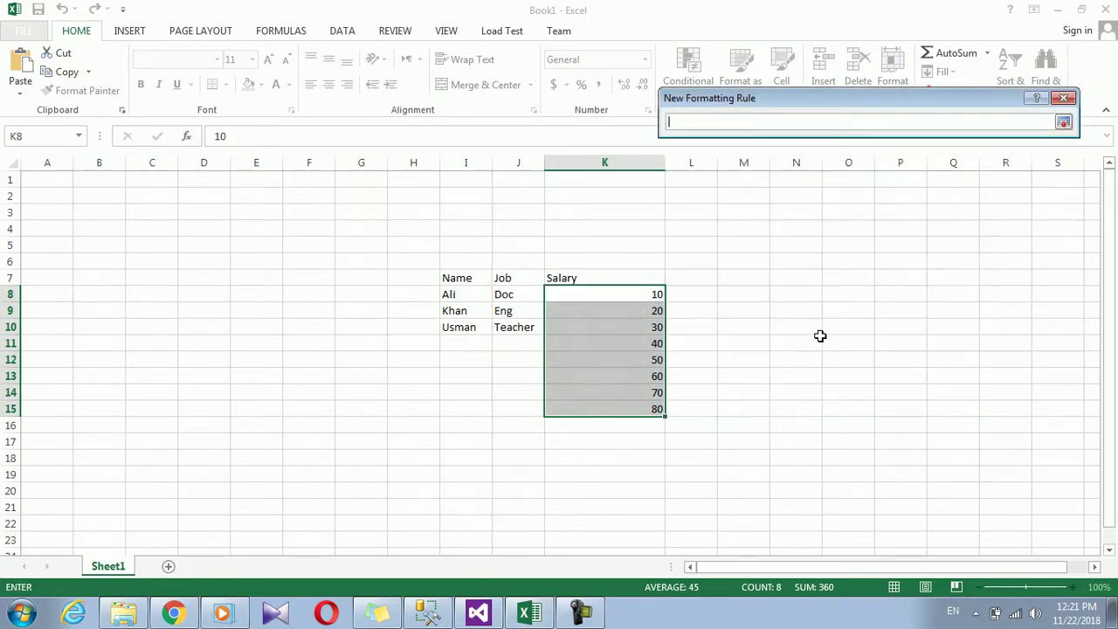
pyautogui.click(398, 357)
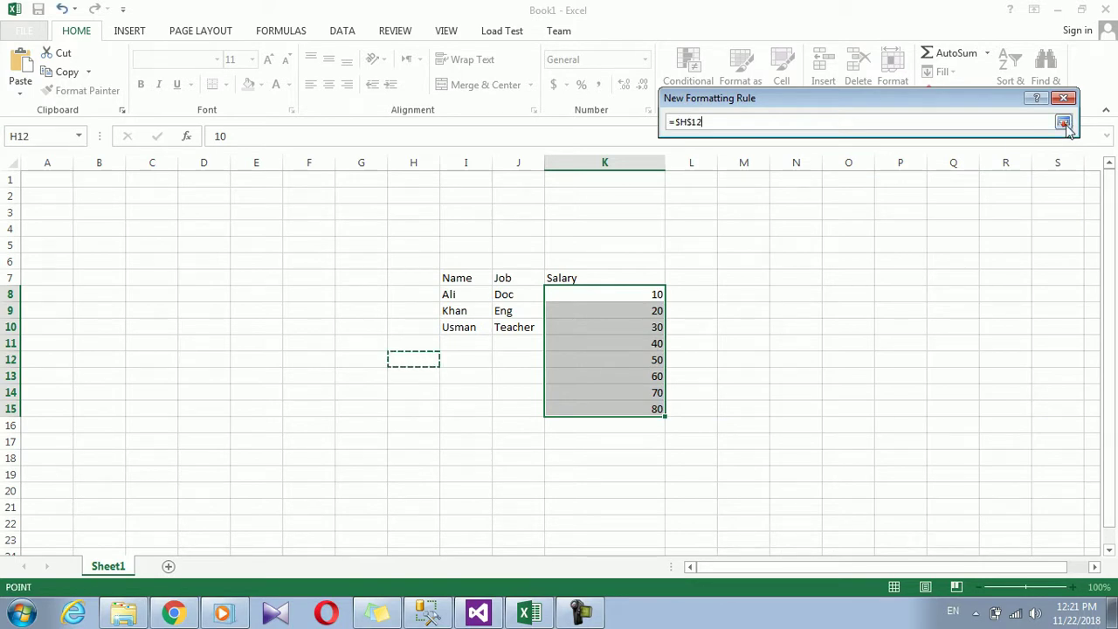
pyautogui.click(1063, 122)
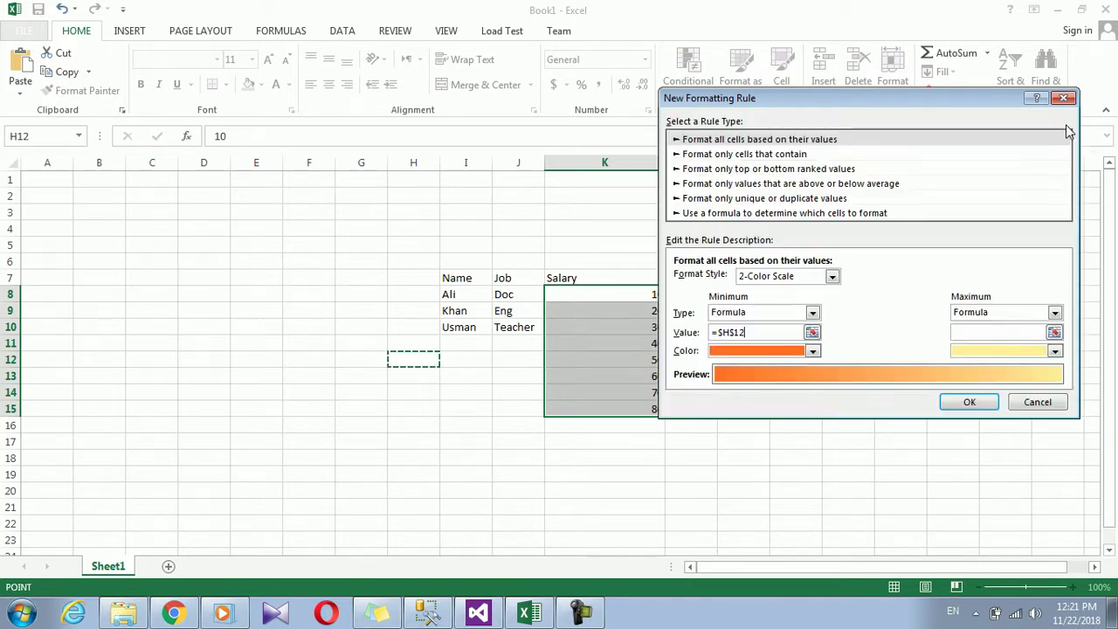
pyautogui.click(1054, 335)
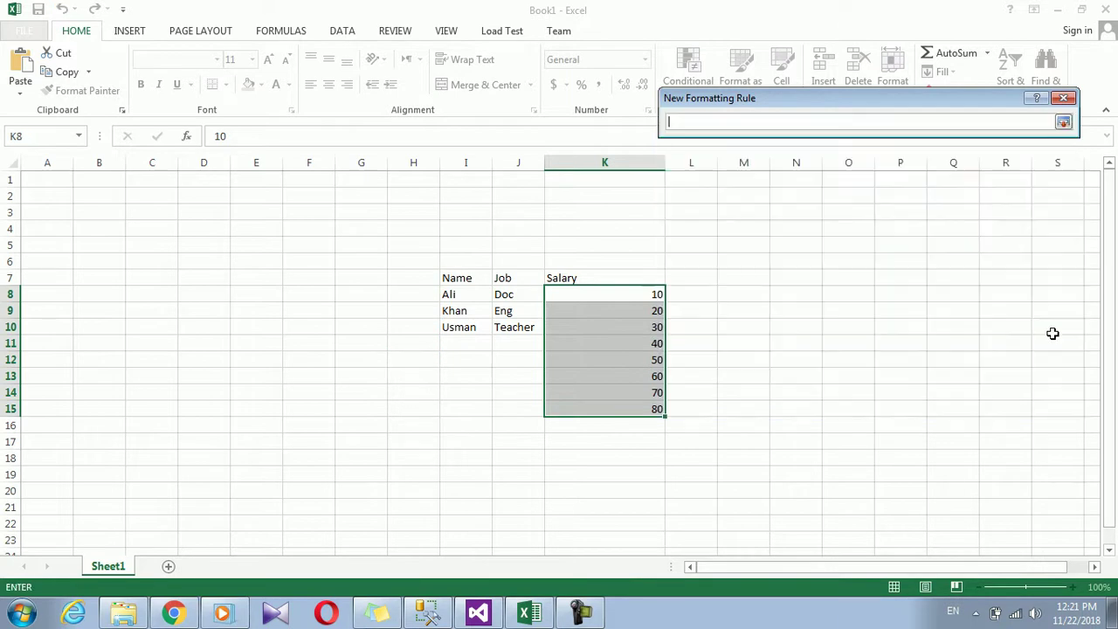
pyautogui.click(419, 365)
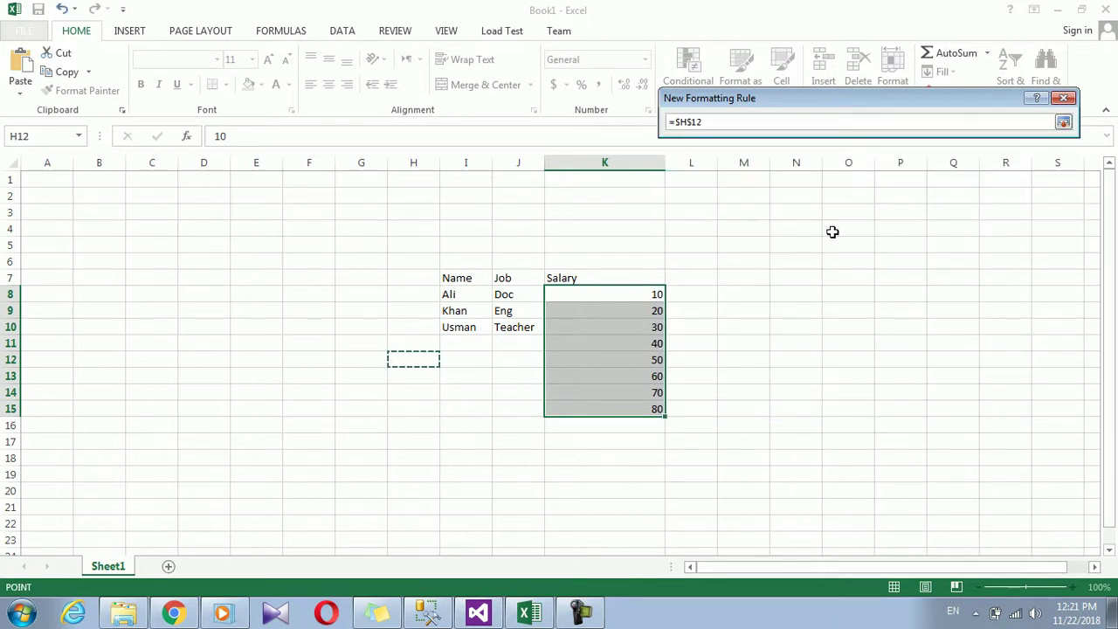
pyautogui.click(1063, 124)
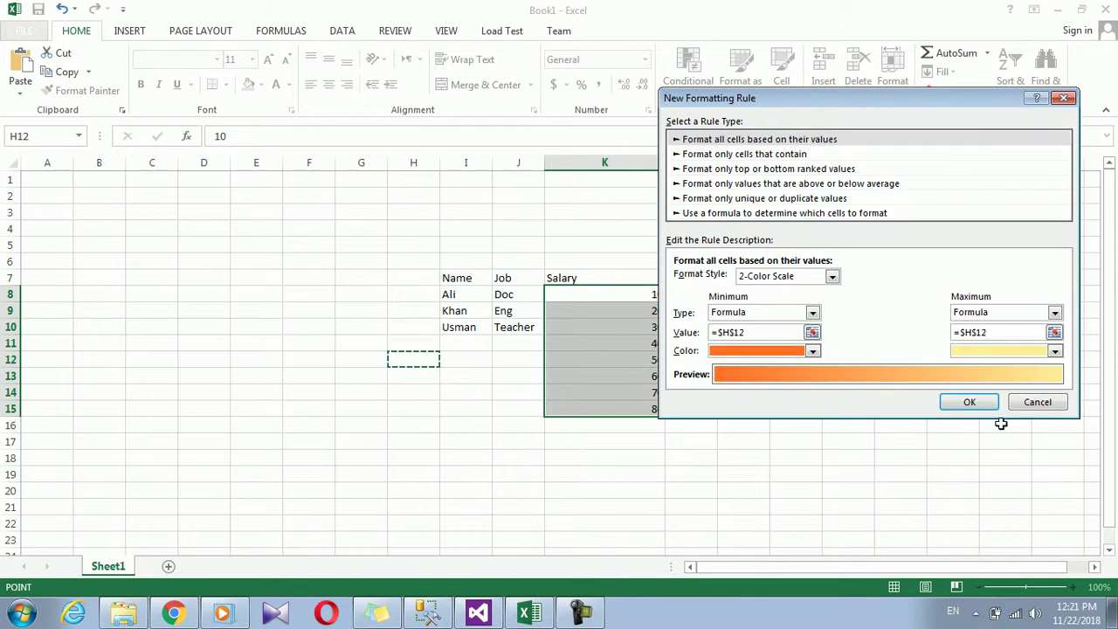
# - Set the minimum colour to red and the maximum colour to green, then apply the rule
pyautogui.click(813, 350)
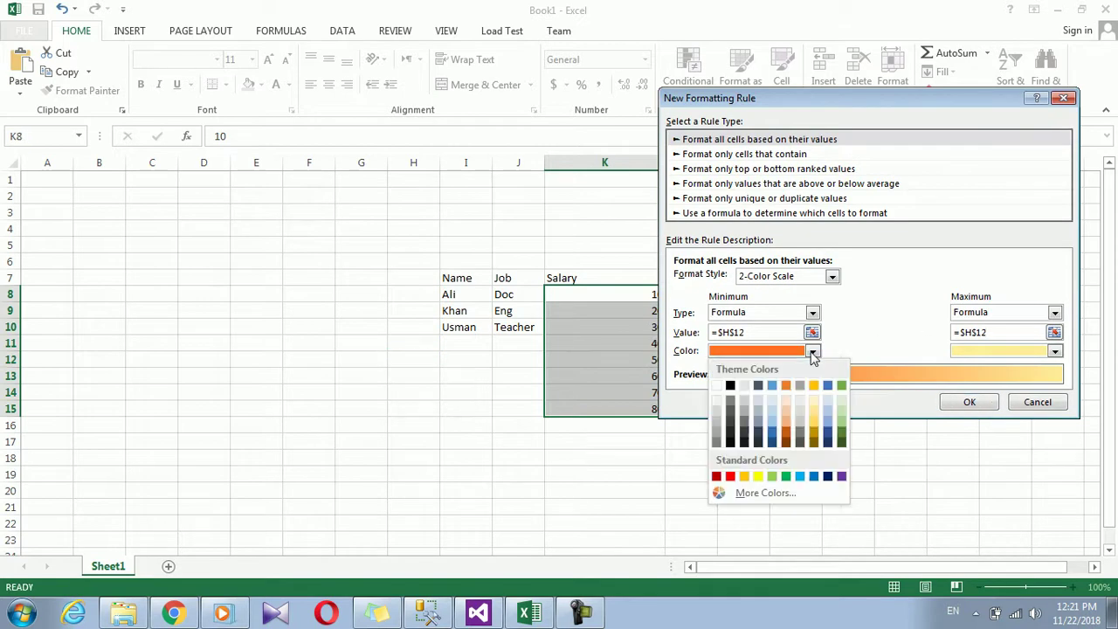
pyautogui.click(737, 480)
pyautogui.click(1055, 352)
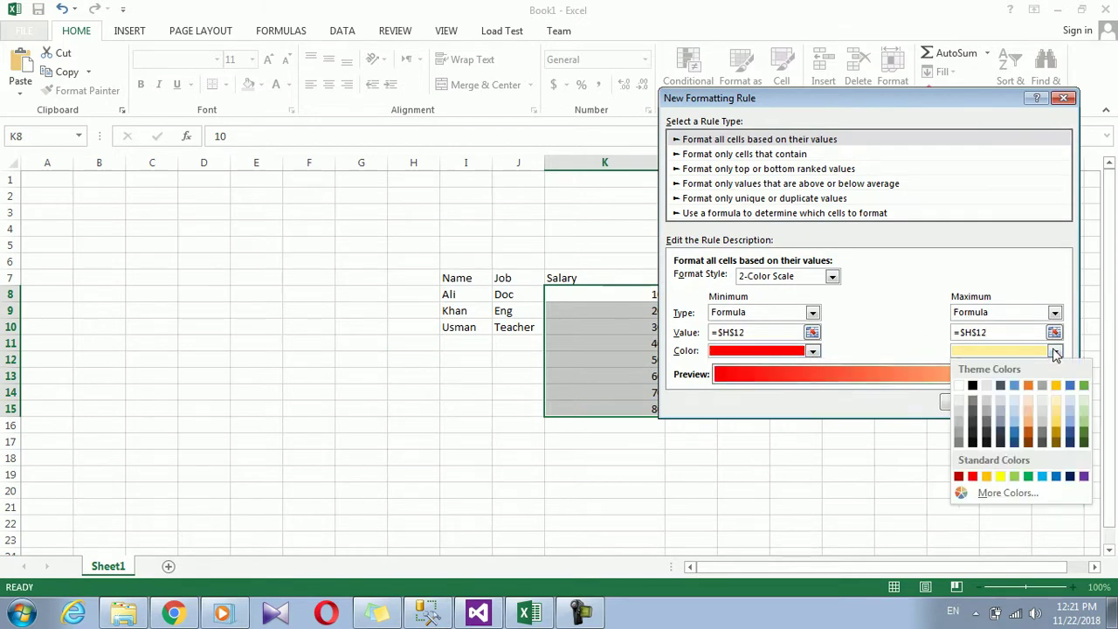
pyautogui.click(1028, 476)
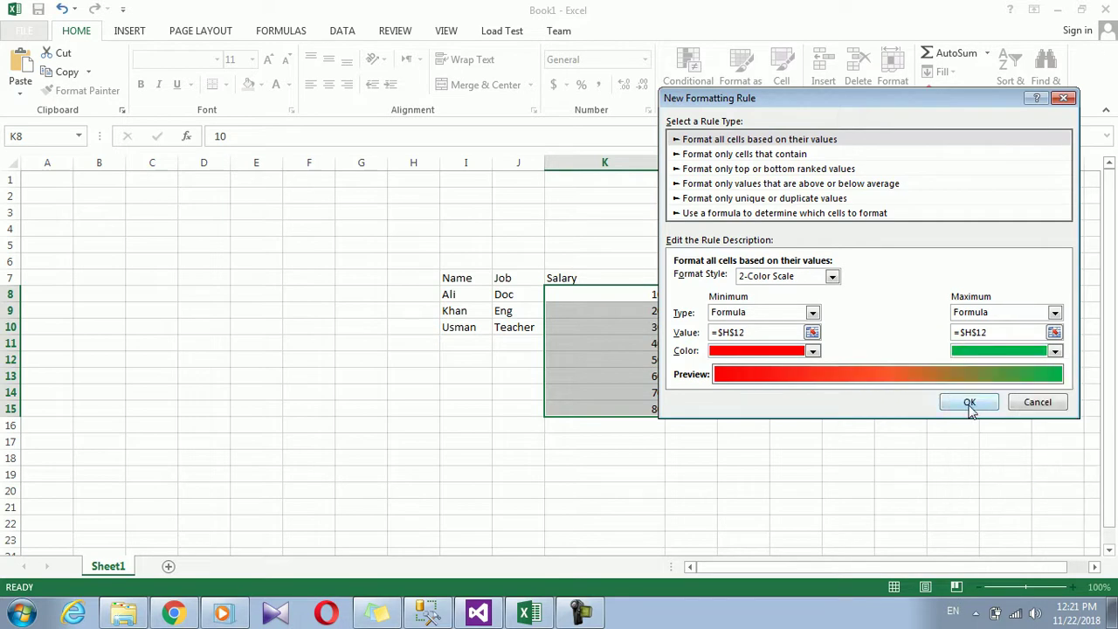
pyautogui.click(966, 402)
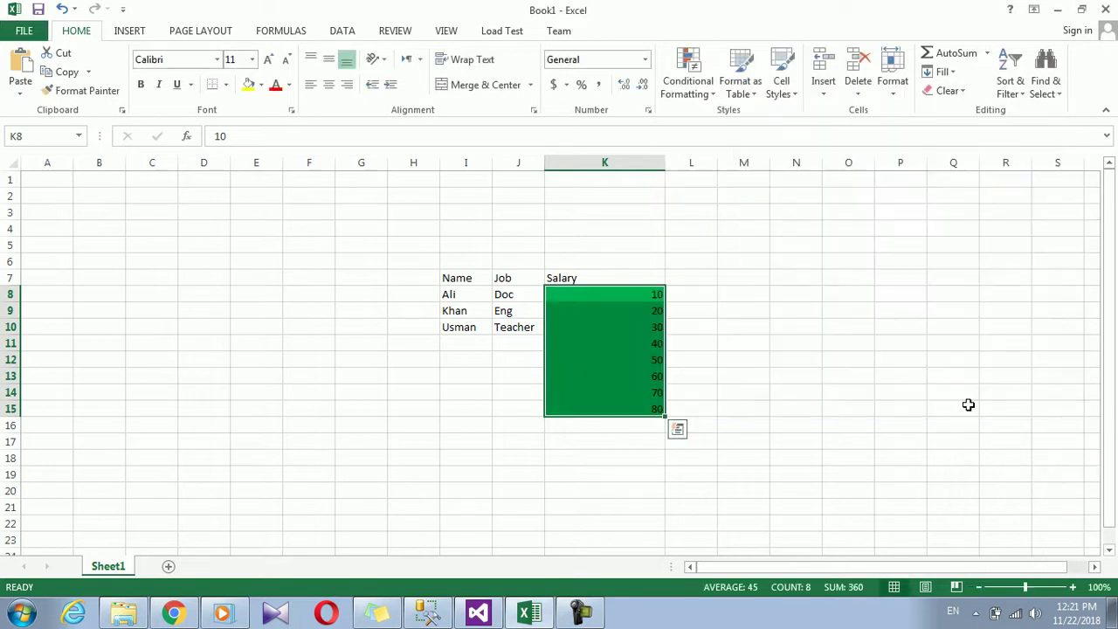
# - Enter TRUE in cell H13, then replace it with FALSE
pyautogui.click(461, 374)
pyautogui.click(426, 376)
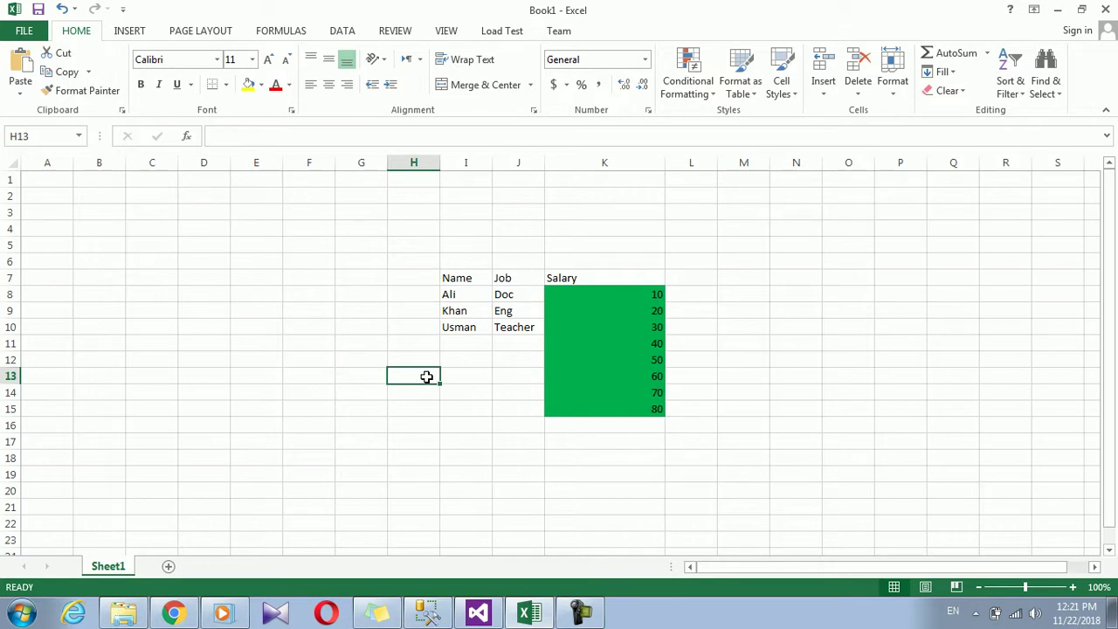
pyautogui.write('tu')
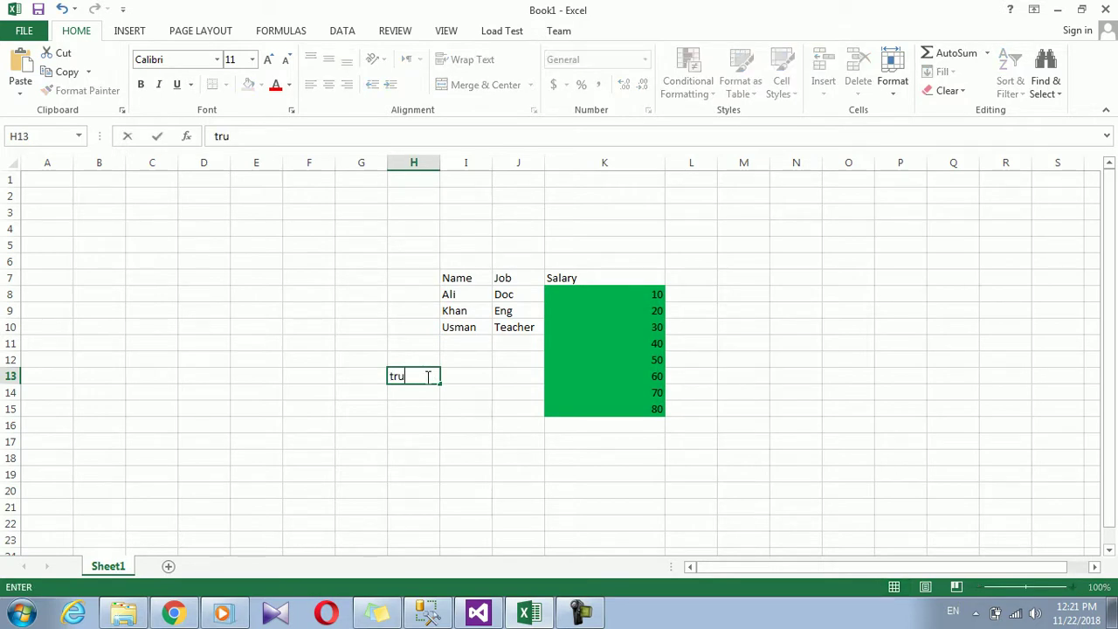
pyautogui.press('Return')
pyautogui.click(426, 376)
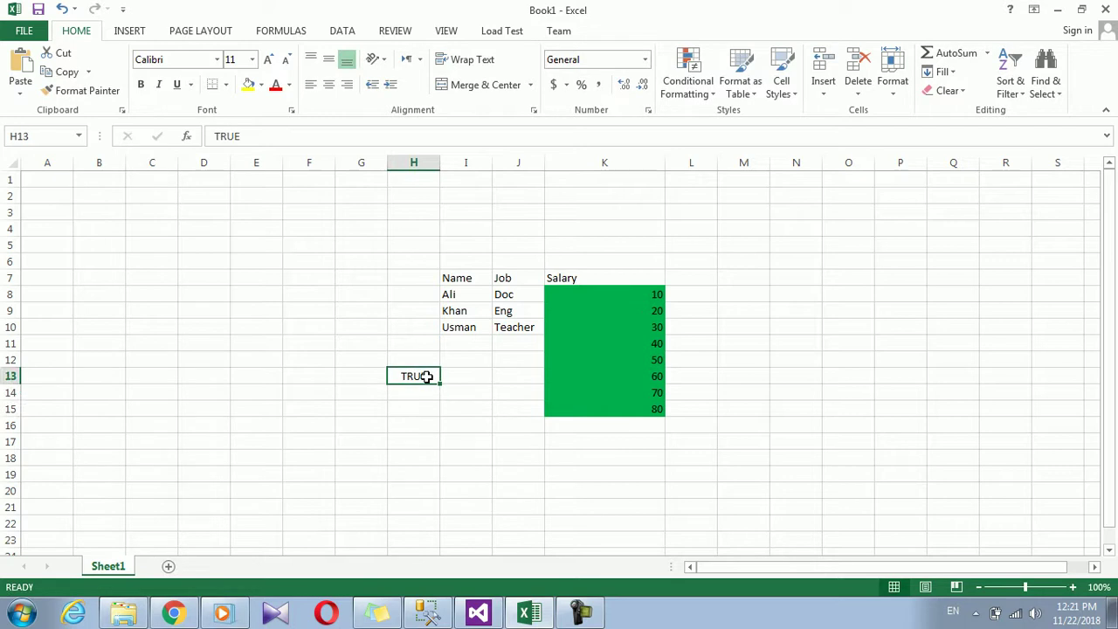
pyautogui.press('BackSpace')
pyautogui.write('alse')
pyautogui.press('Return')
# - Merge and centre H13:I15 around the FALSE value
pyautogui.click(414, 376)
pyautogui.click(595, 307)
pyautogui.moveTo(596, 307); pyautogui.dragTo(603, 392)
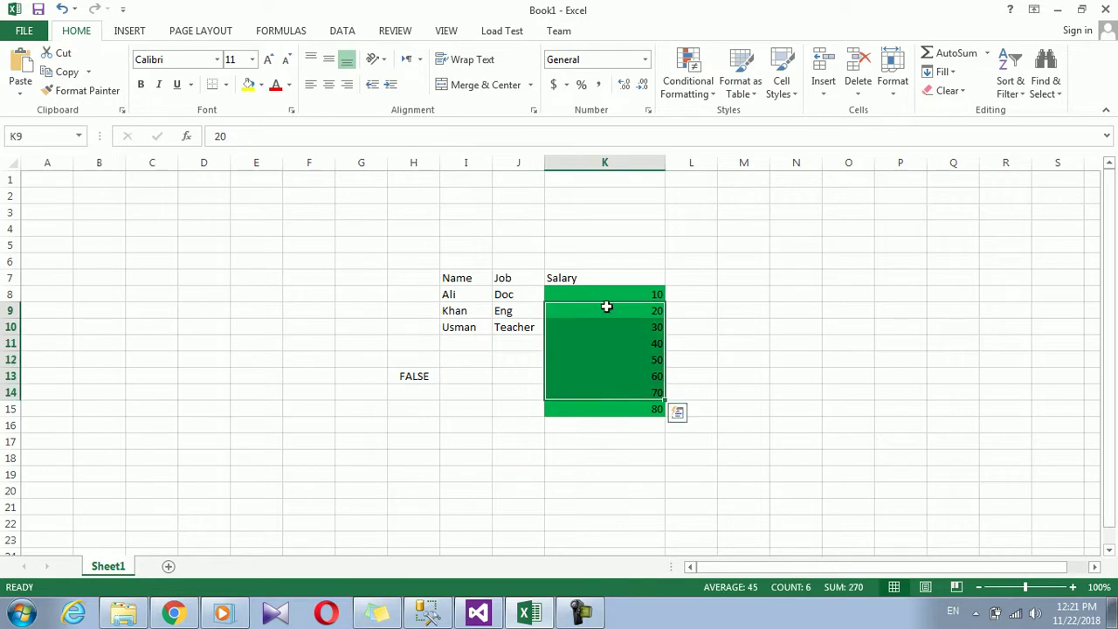
pyautogui.moveTo(606, 297); pyautogui.dragTo(599, 407)
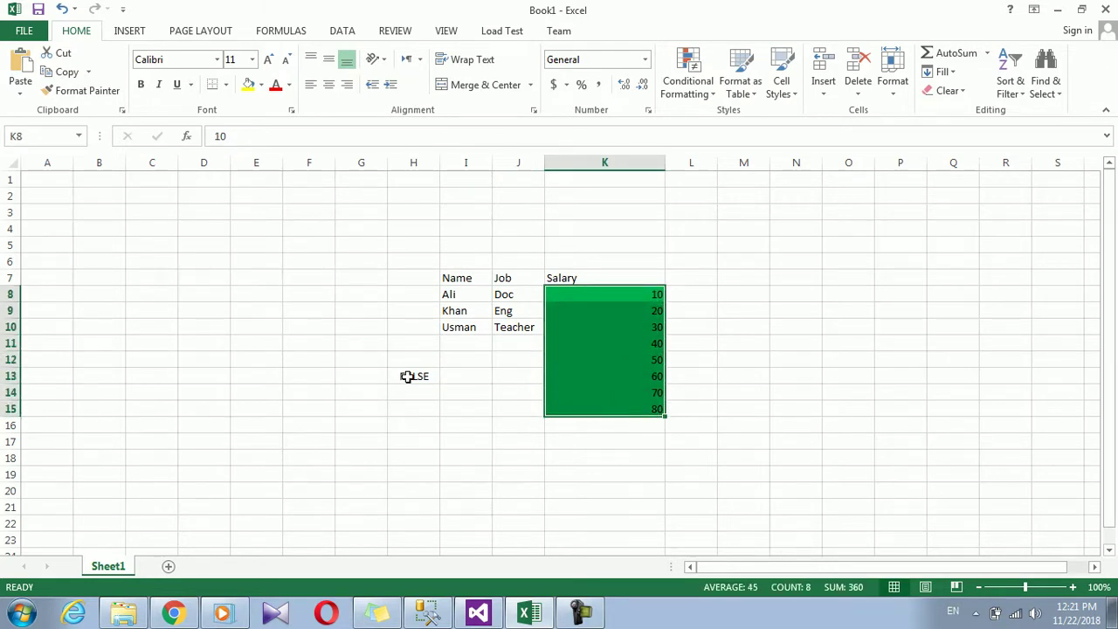
pyautogui.moveTo(402, 374); pyautogui.dragTo(448, 408)
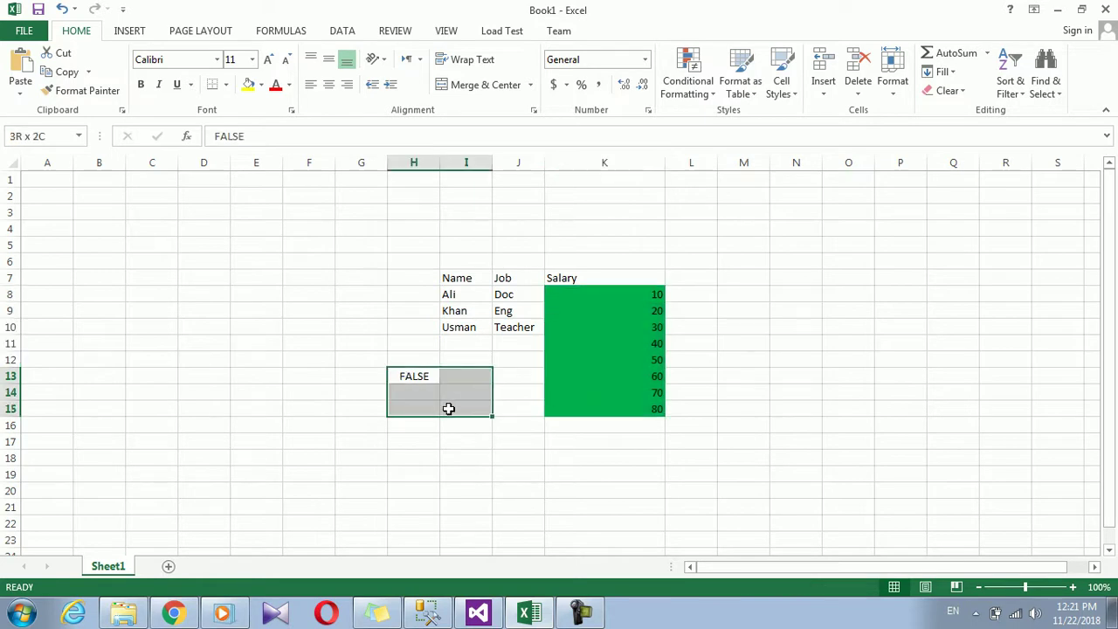
pyautogui.click(499, 84)
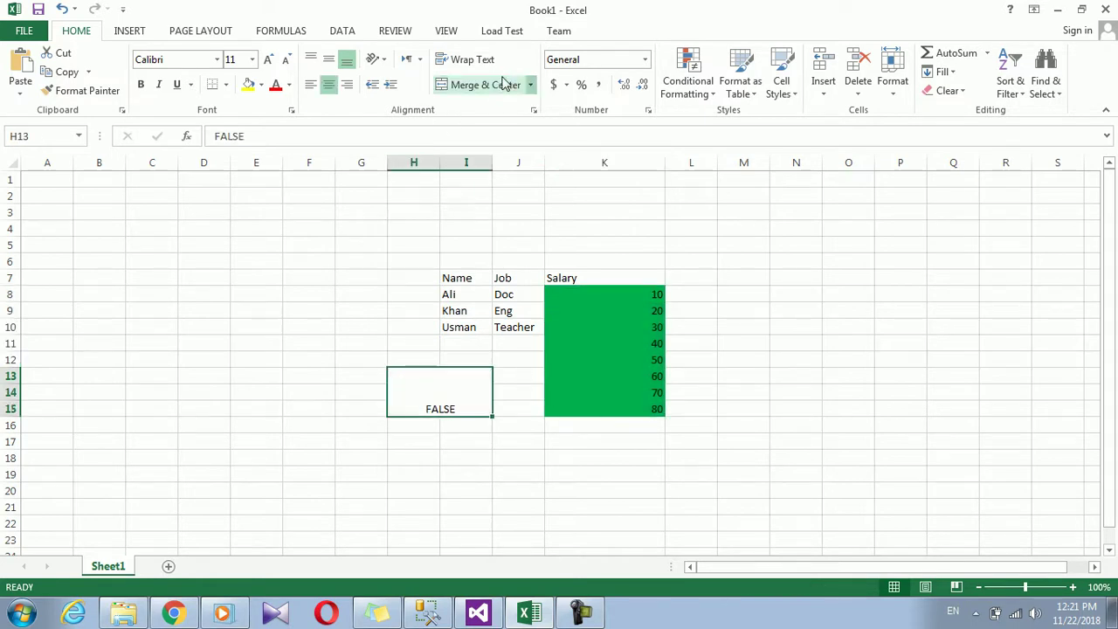
# - Reselect the salary cells K8:K15 and bring up Conditional Formatting
pyautogui.click(647, 313)
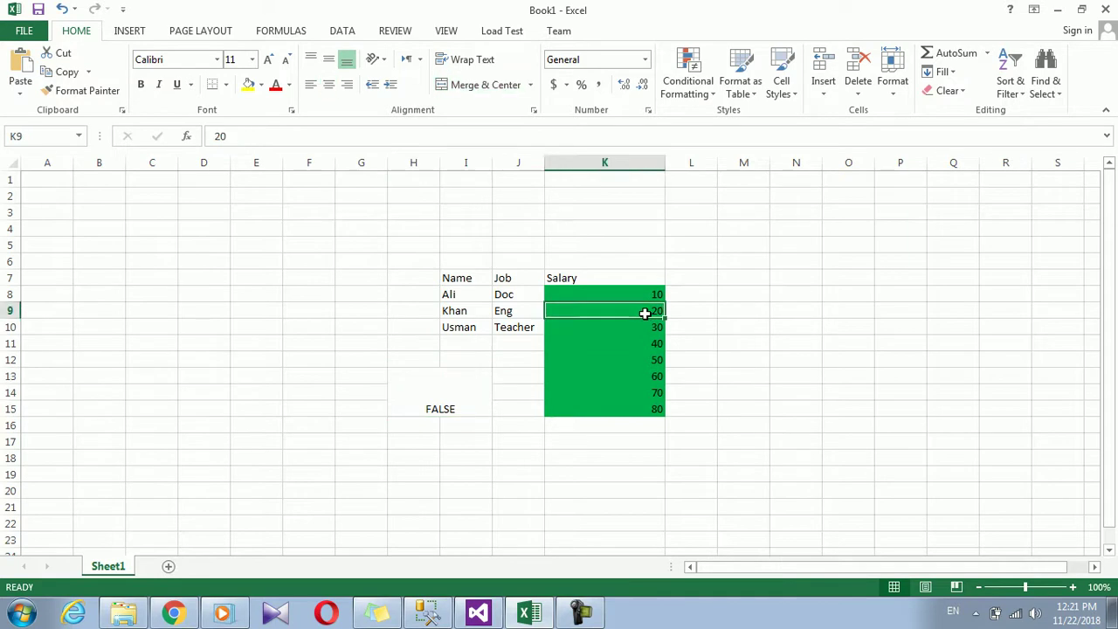
pyautogui.moveTo(632, 294); pyautogui.dragTo(622, 409)
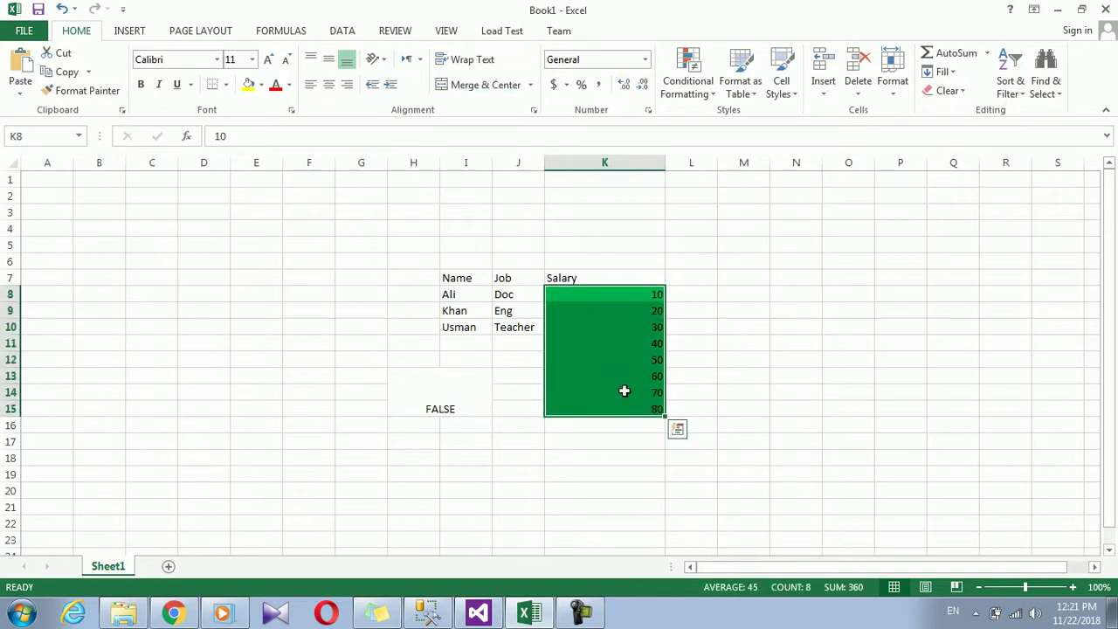
pyautogui.click(699, 88)
# - Start a new 2-colour scale with a Formula minimum of =$H$13 in red
pyautogui.click(742, 296)
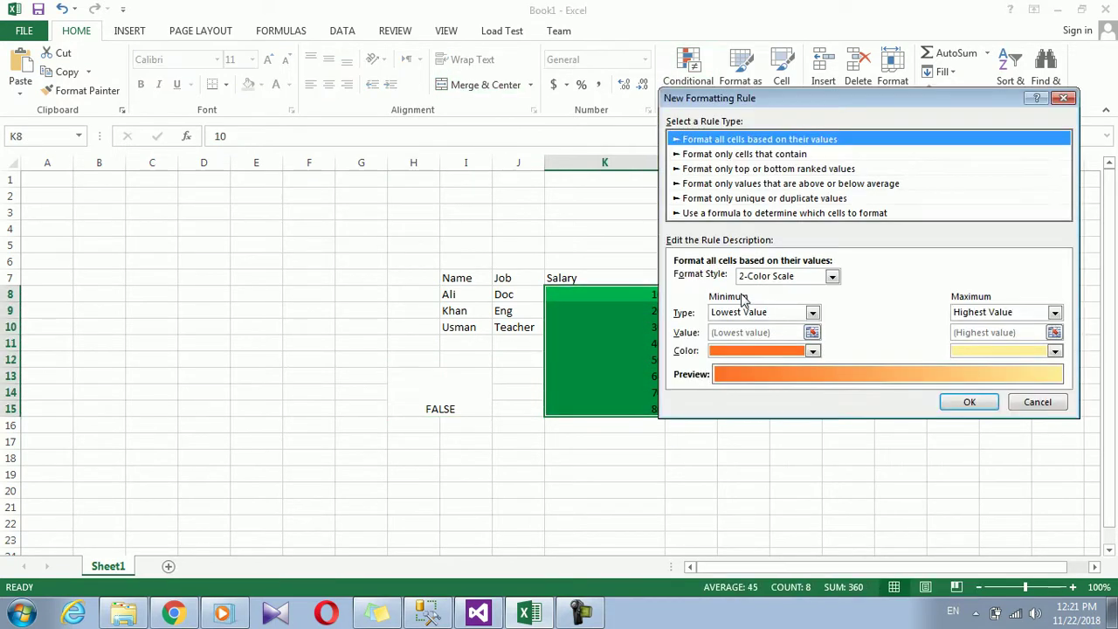
pyautogui.click(813, 313)
pyautogui.click(751, 363)
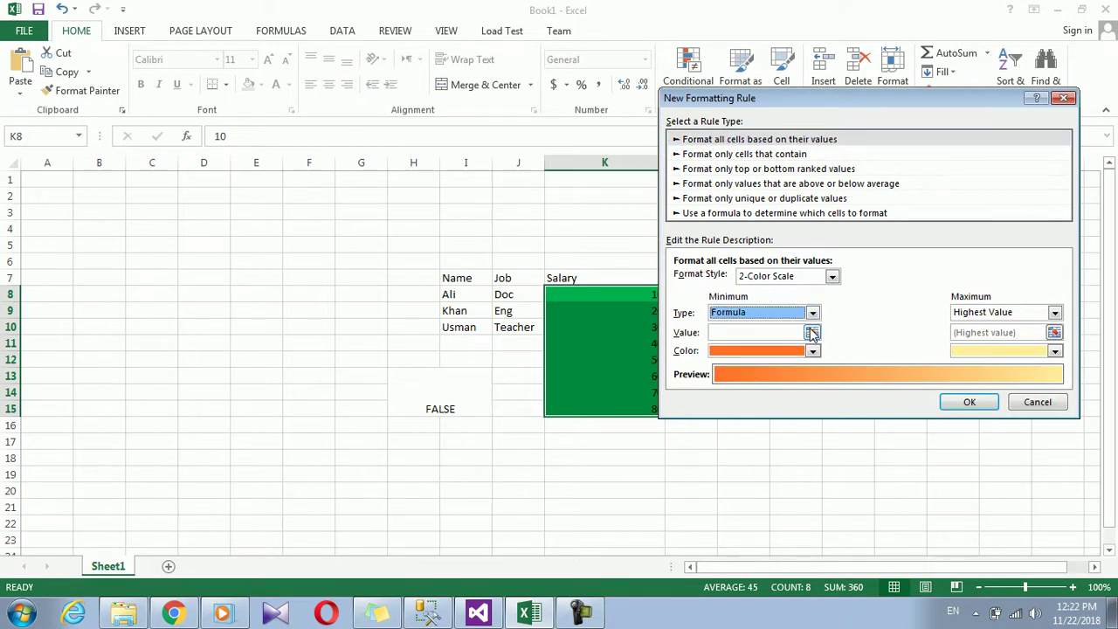
pyautogui.click(774, 334)
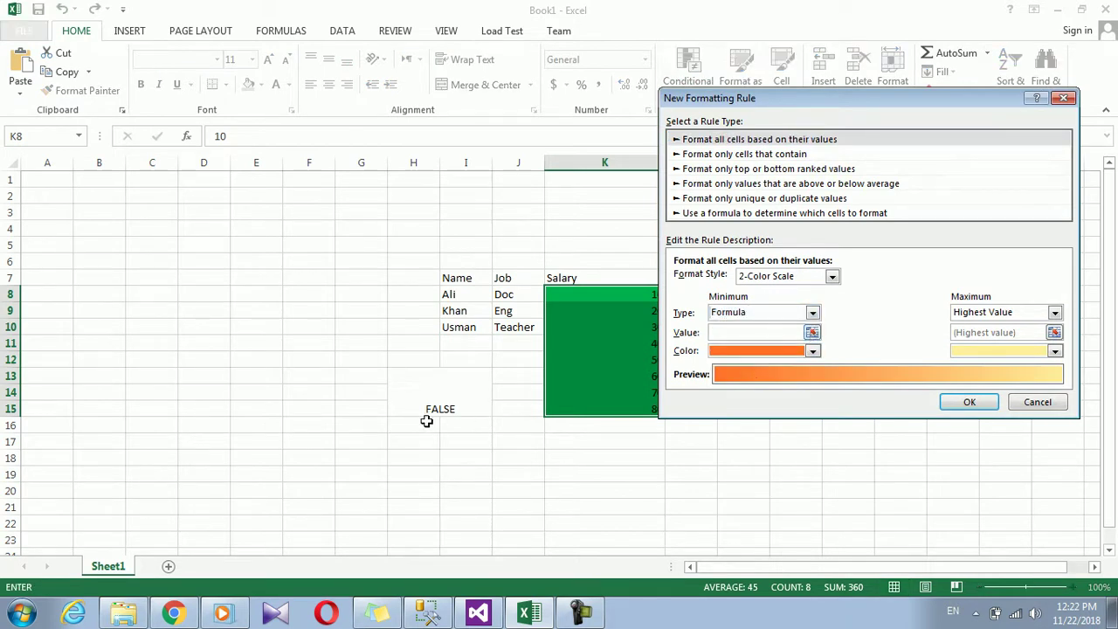
pyautogui.click(812, 333)
pyautogui.click(457, 398)
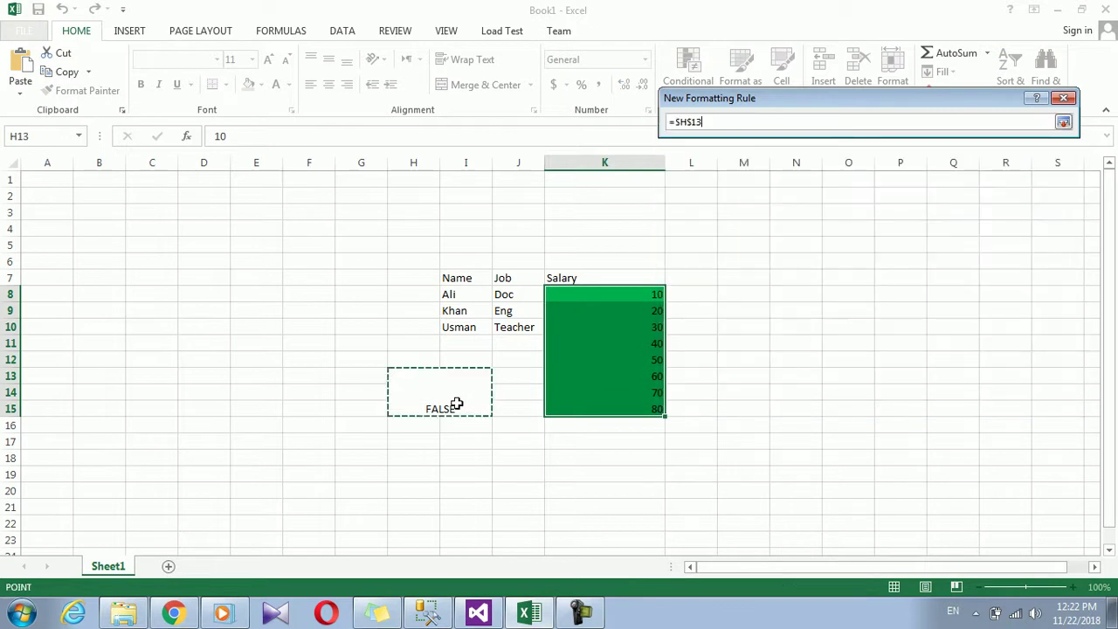
pyautogui.click(1063, 123)
pyautogui.click(813, 351)
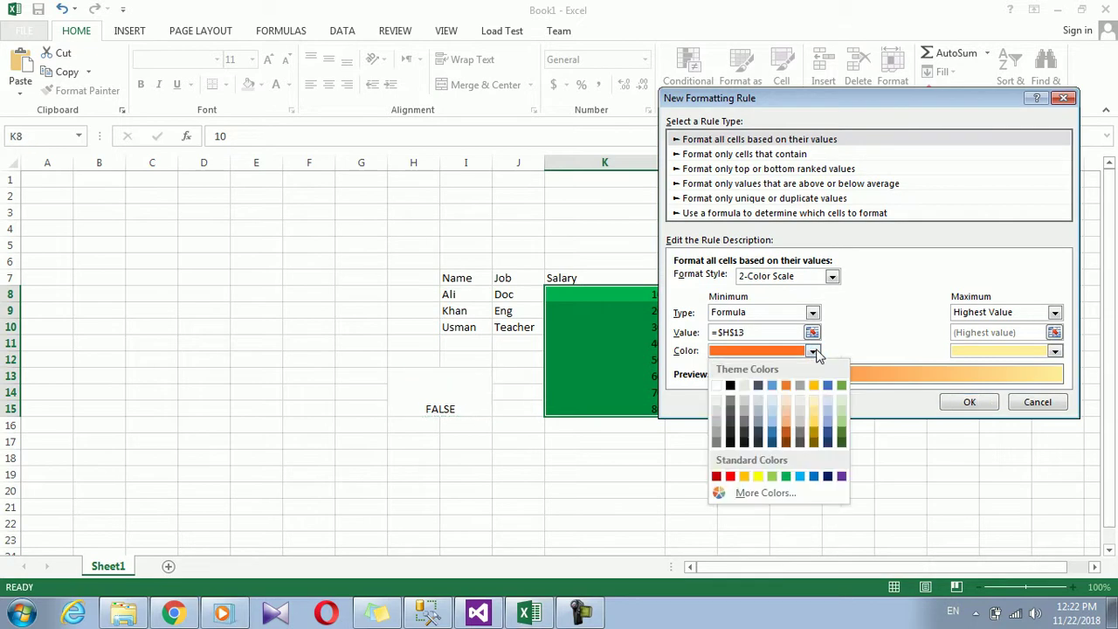
pyautogui.click(731, 477)
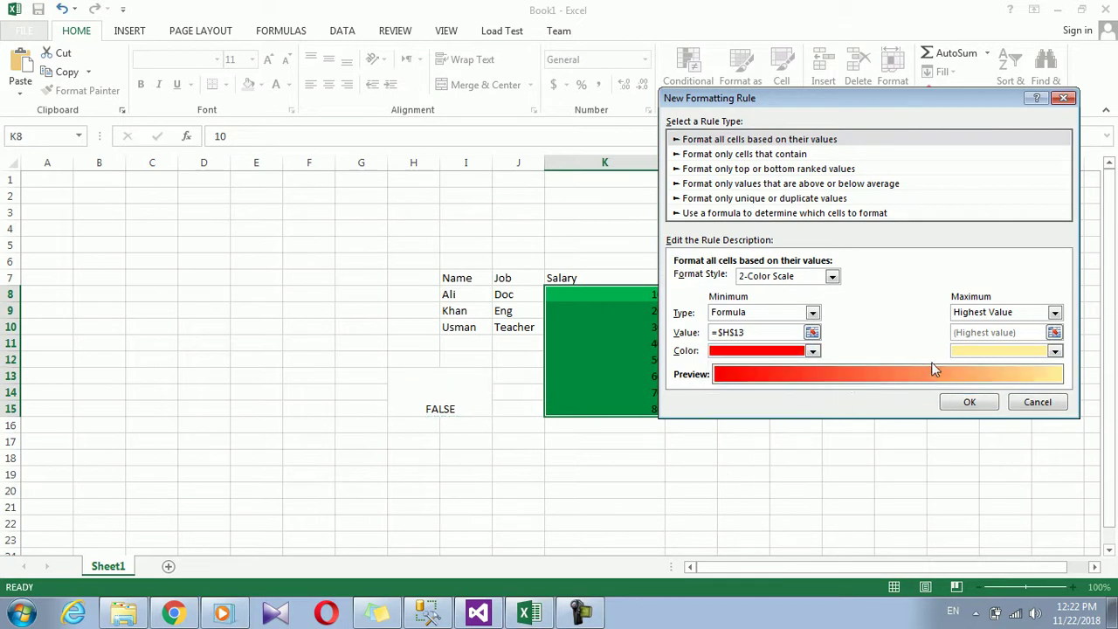
# - Set the maximum to Formula =$H$13 in green and apply the rule to K8:K15
pyautogui.click(1054, 312)
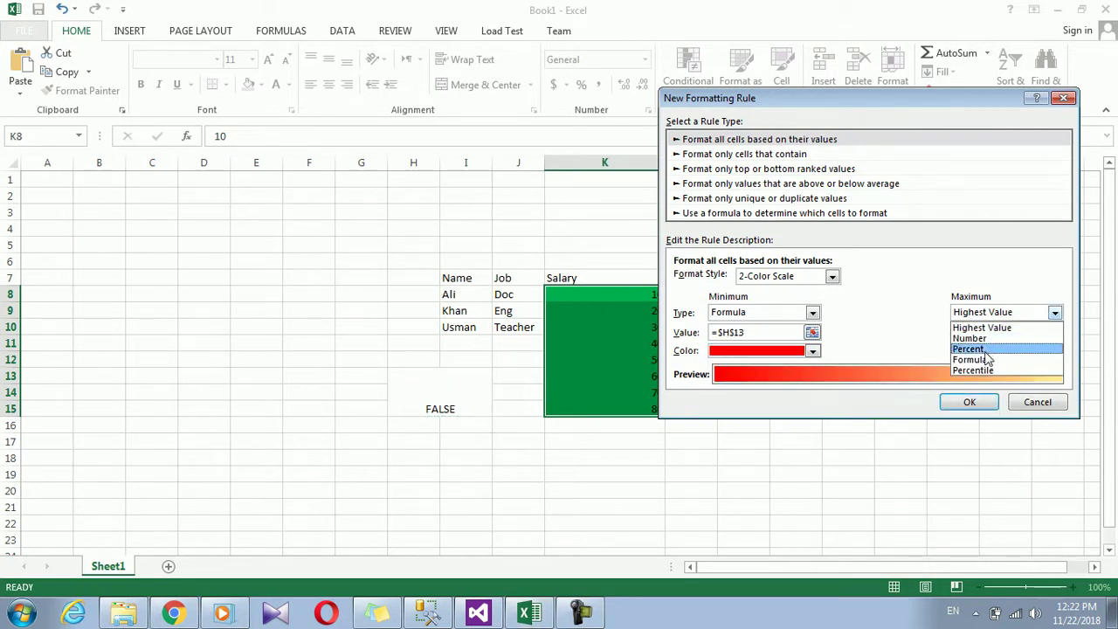
pyautogui.click(979, 360)
pyautogui.click(1011, 329)
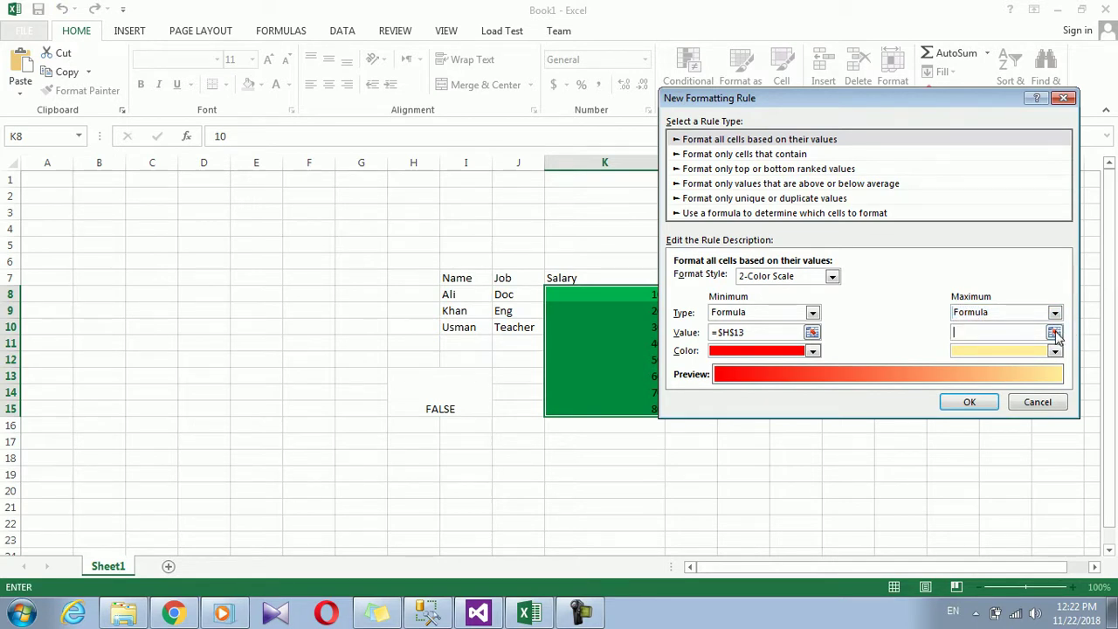
pyautogui.click(1054, 332)
pyautogui.click(461, 399)
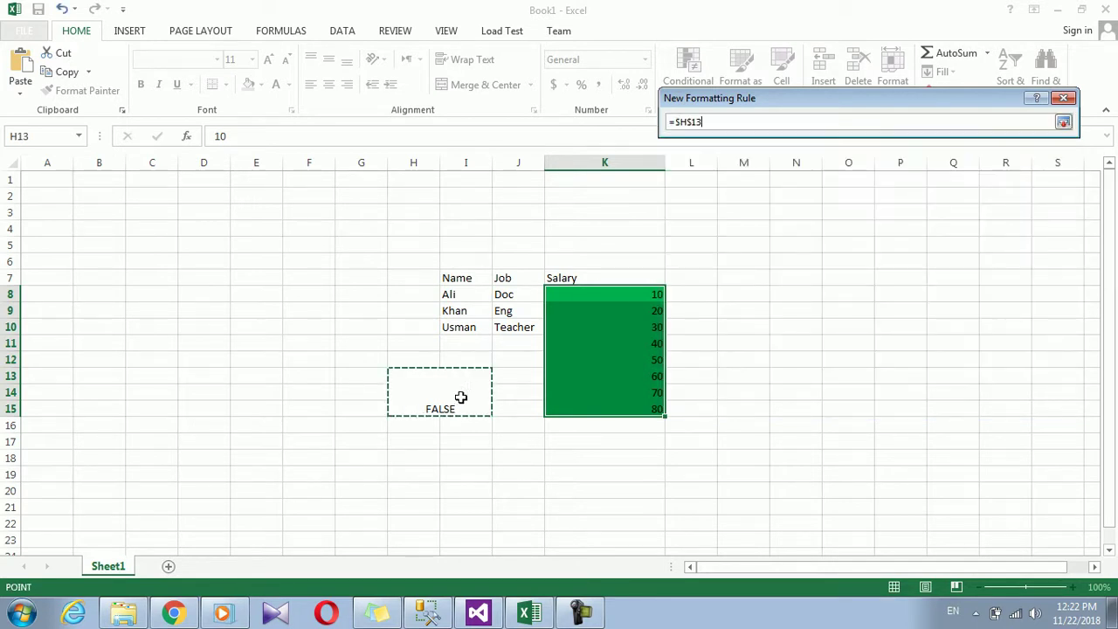
pyautogui.click(1064, 123)
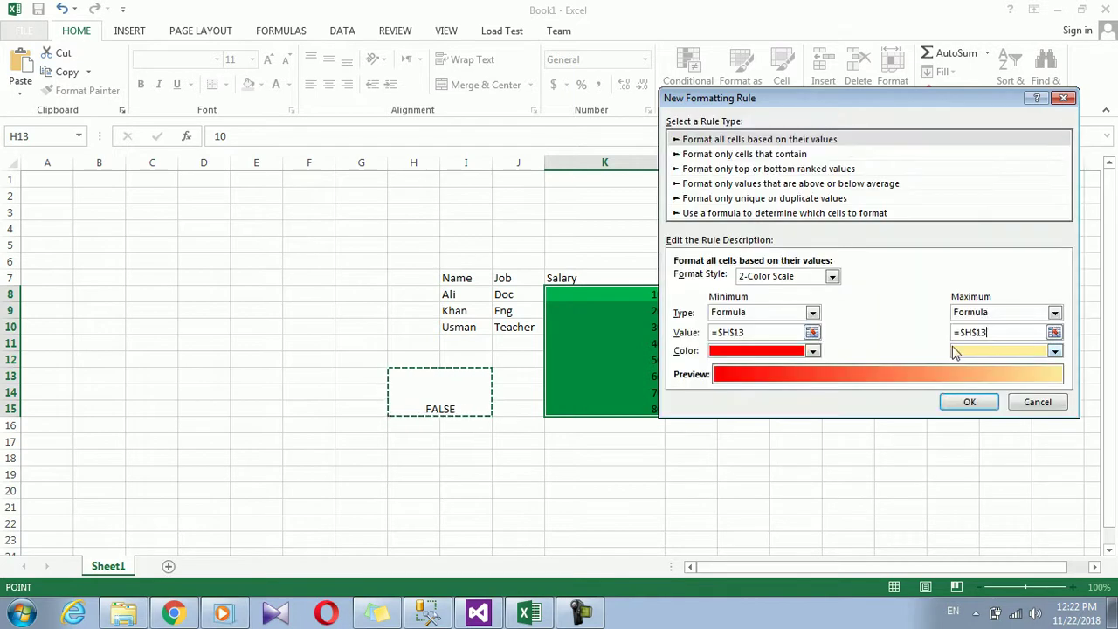
pyautogui.click(1054, 352)
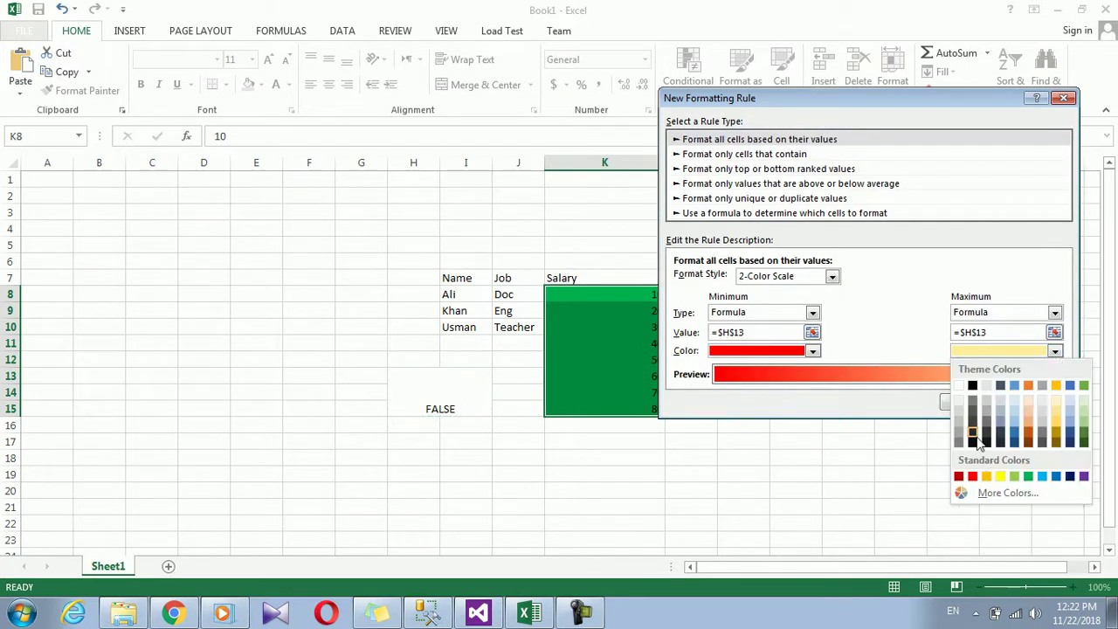
pyautogui.click(1028, 476)
pyautogui.click(966, 404)
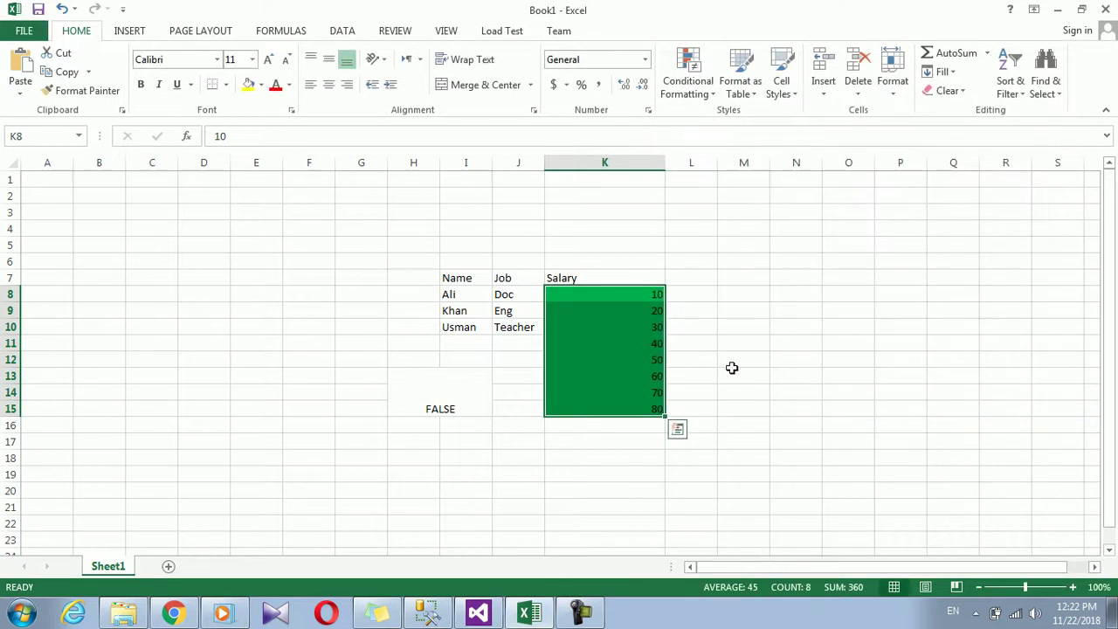
pyautogui.click(463, 406)
# - Switch merged cell H13 to TRUE, then back to FALSE
pyautogui.write('Tr')
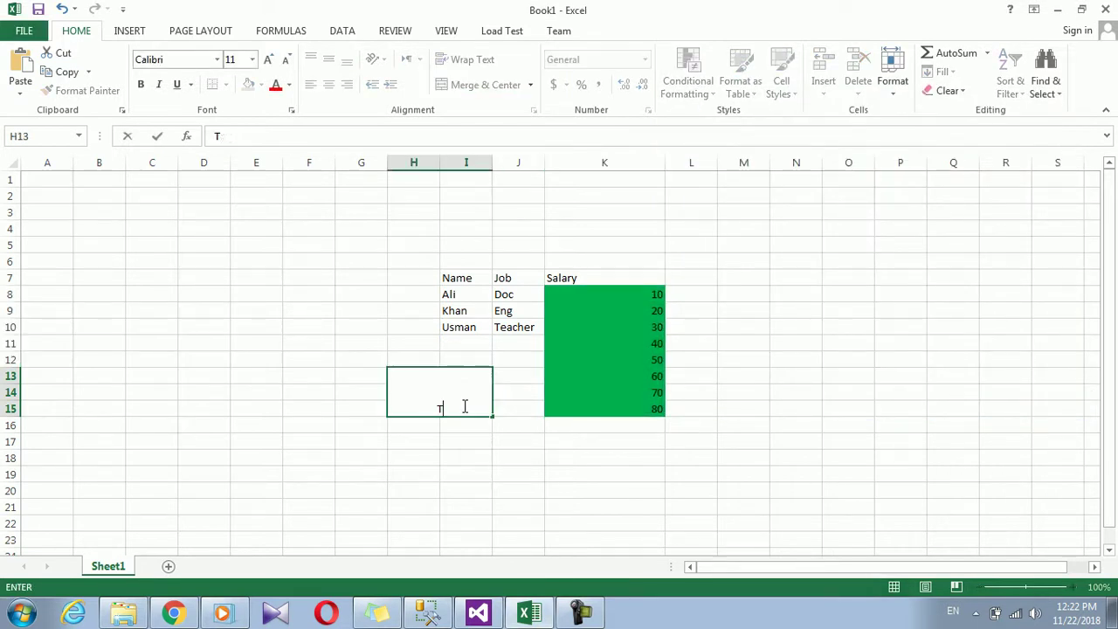
pyautogui.write('ue')
pyautogui.press('Return')
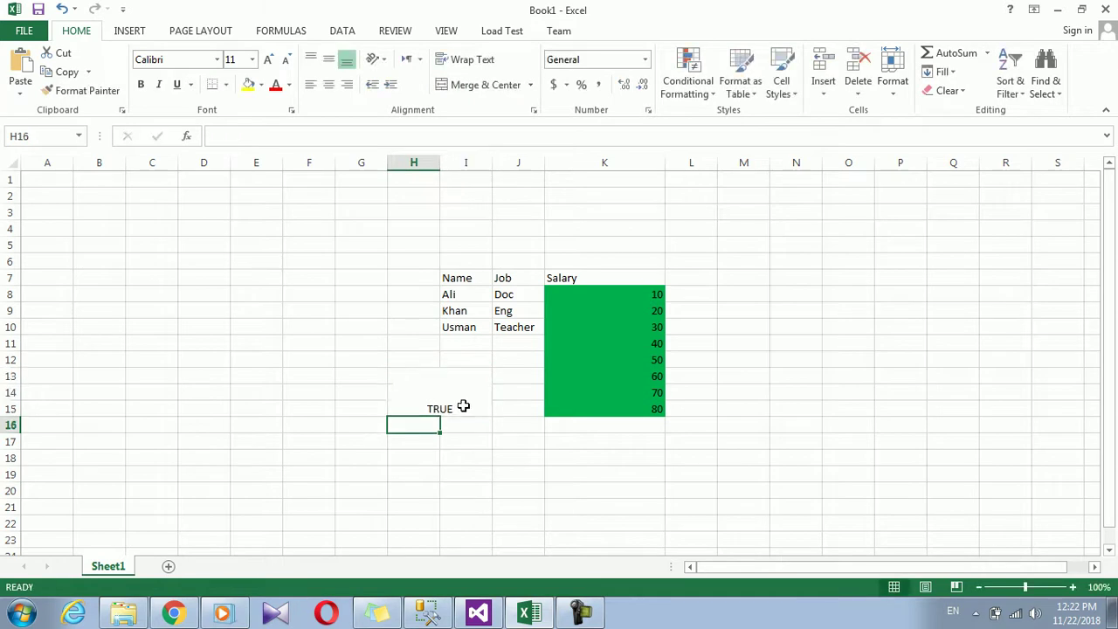
pyautogui.click(463, 407)
pyautogui.write('al')
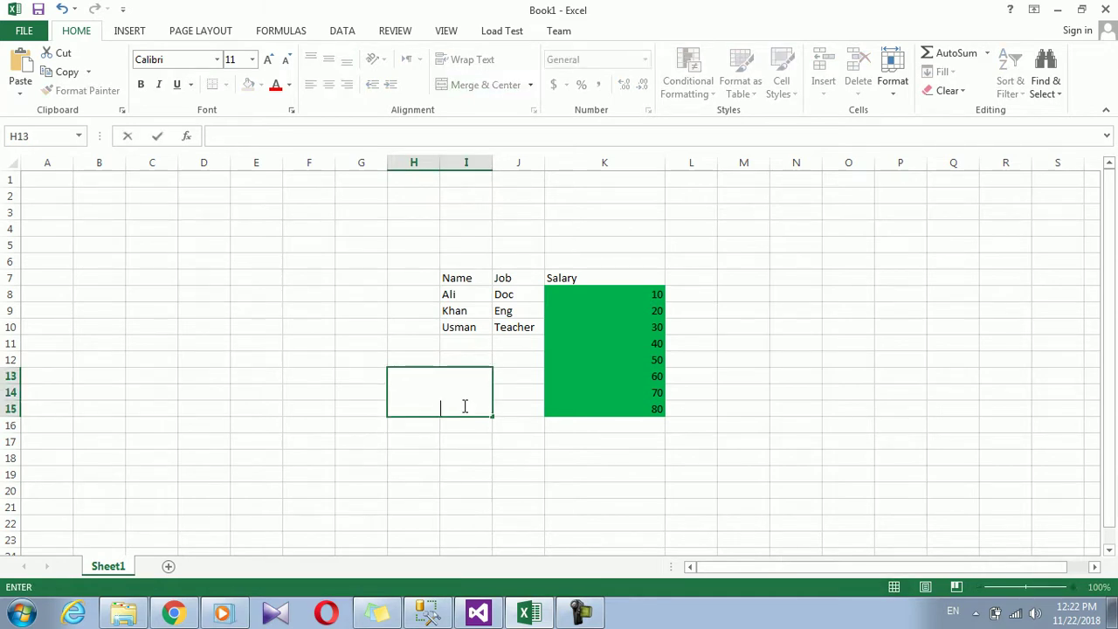
pyautogui.write('se4')
pyautogui.press('Return')
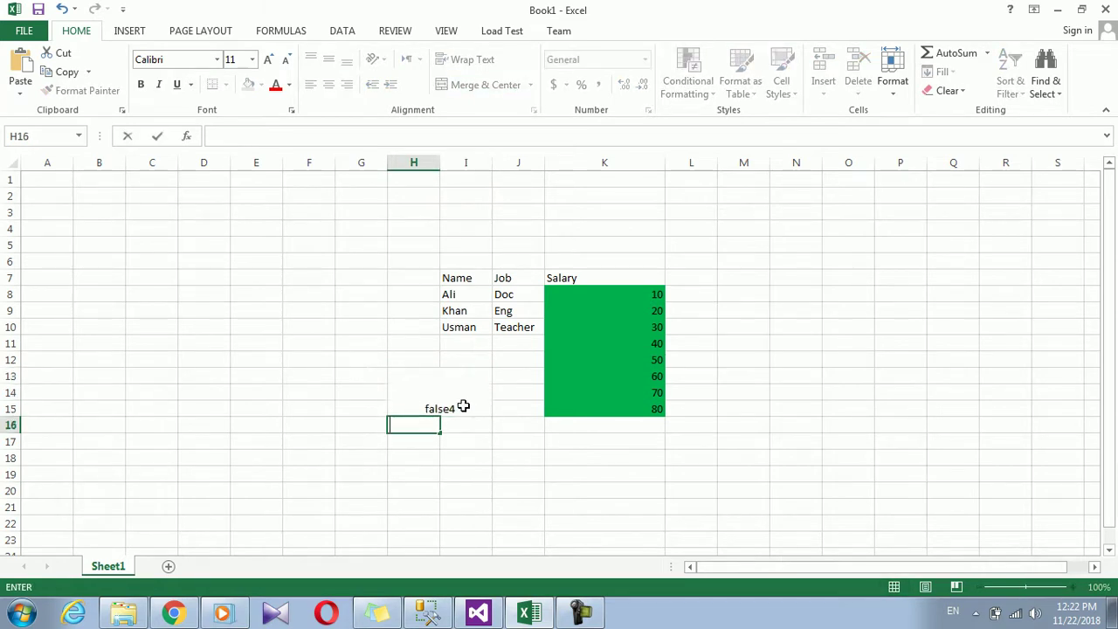
pyautogui.click(463, 406)
pyautogui.press('BackSpace')
pyautogui.write('se')
pyautogui.hotkey('ctrl', 'Return')
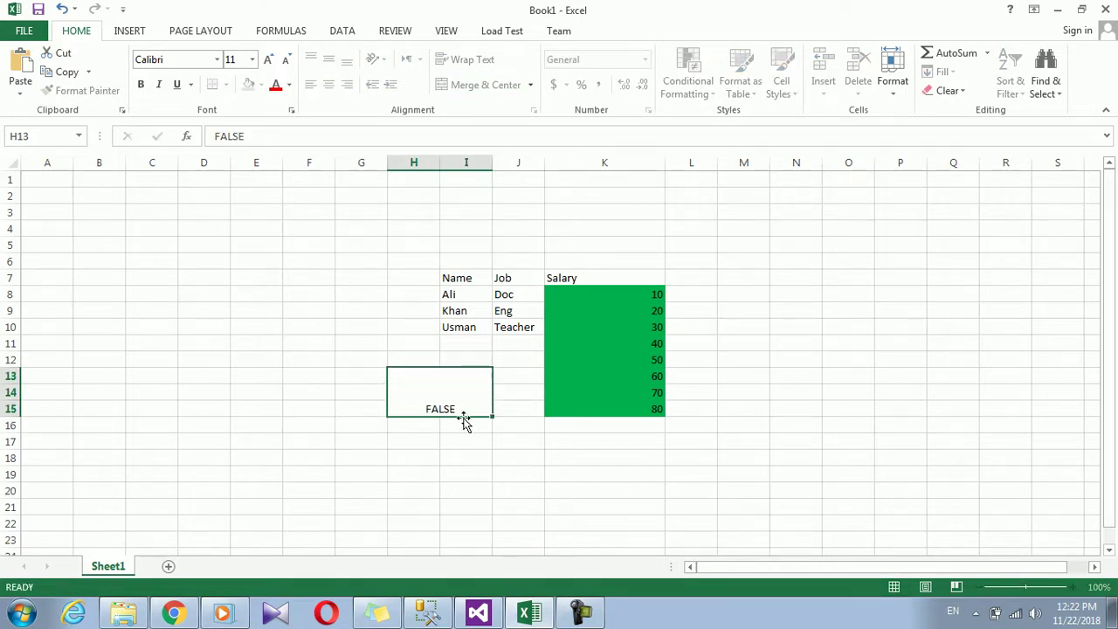
pyautogui.click(449, 424)
pyautogui.click(452, 404)
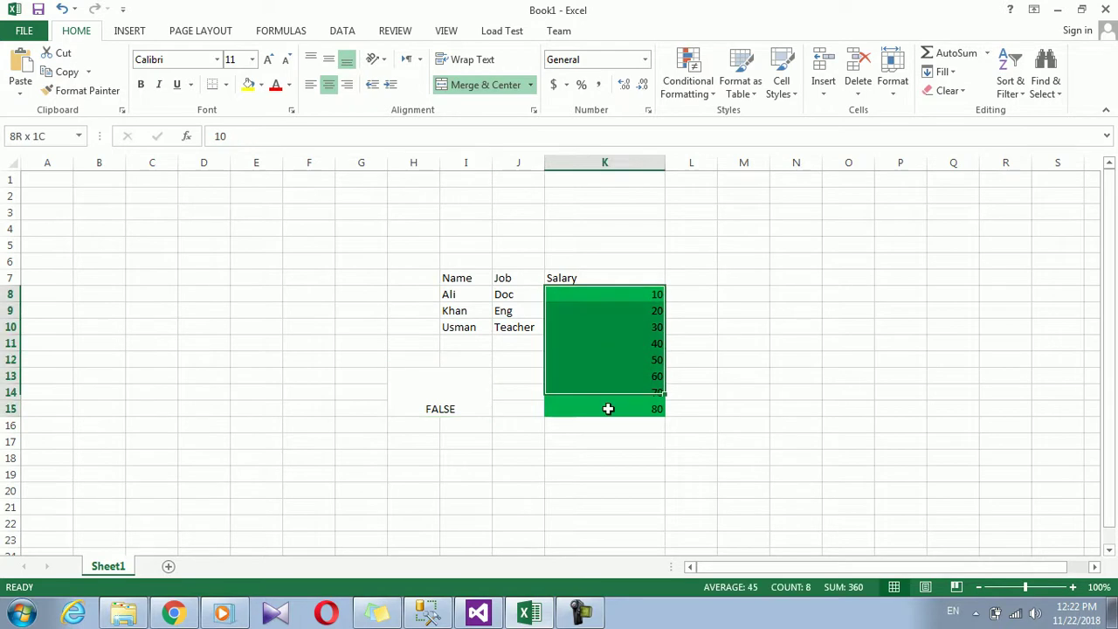
# - Select the salaries K8:K15 and clear conditional formatting rules from the entire sheet
pyautogui.moveTo(612, 299); pyautogui.dragTo(609, 409)
pyautogui.click(696, 91)
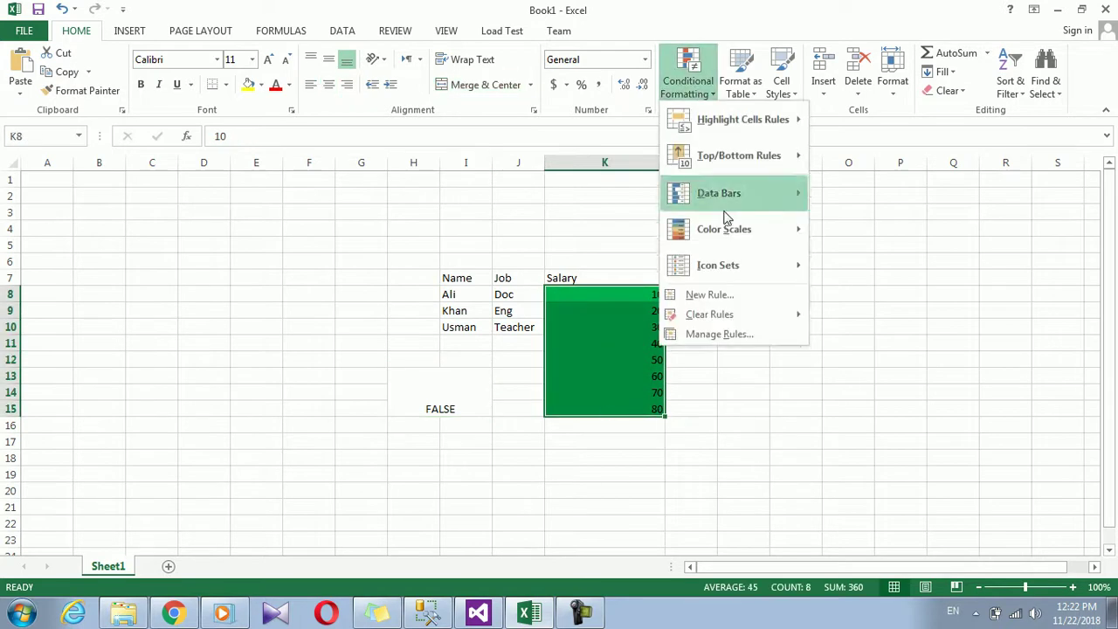
pyautogui.moveTo(751, 316)
pyautogui.click(897, 336)
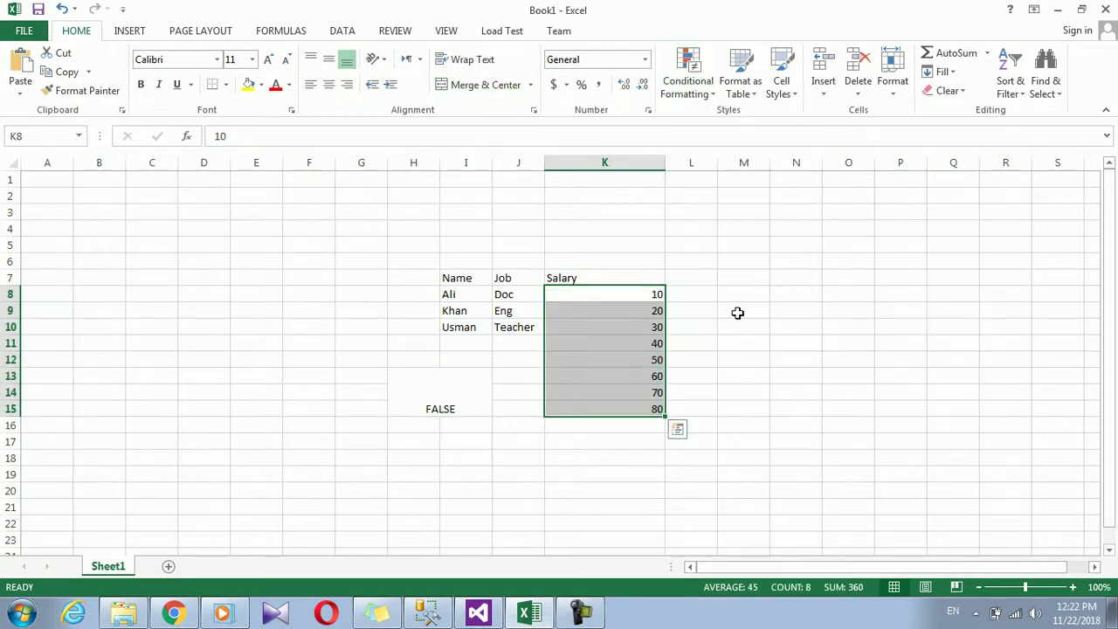
# - Reselect K8:K15 and start a new conditional formatting rule
pyautogui.click(429, 392)
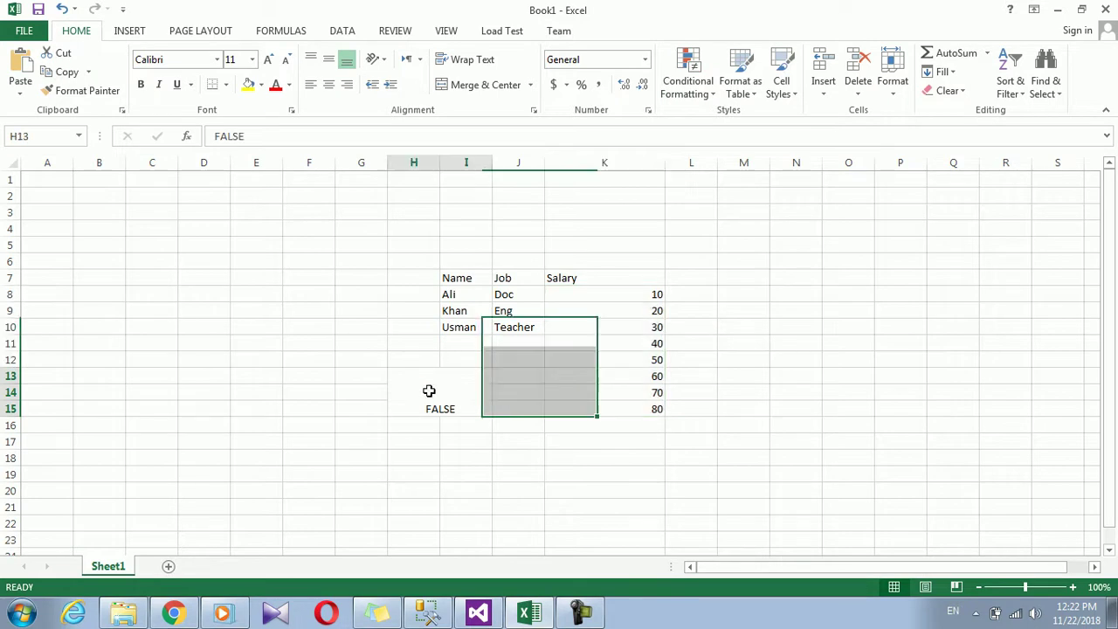
pyautogui.click(709, 93)
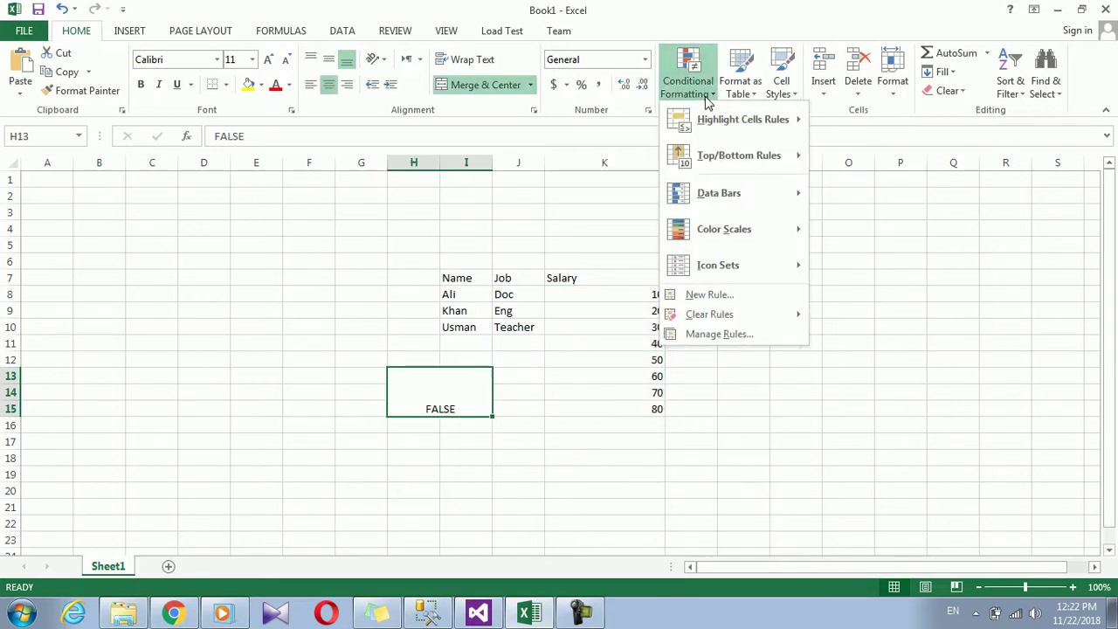
pyautogui.click(612, 269)
pyautogui.moveTo(618, 295); pyautogui.dragTo(618, 407)
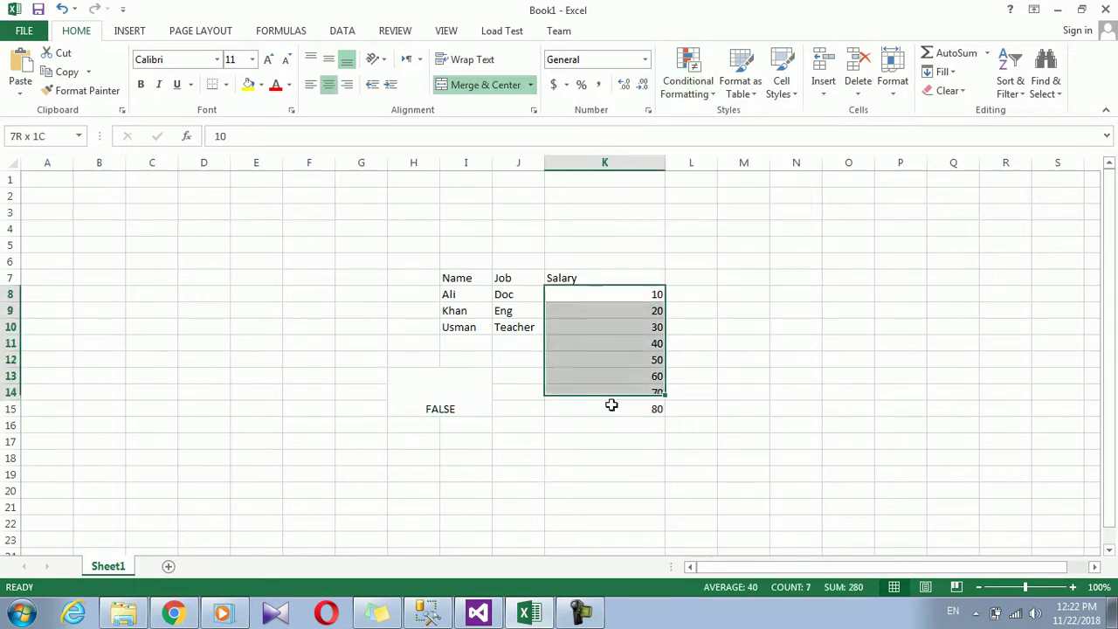
pyautogui.click(704, 93)
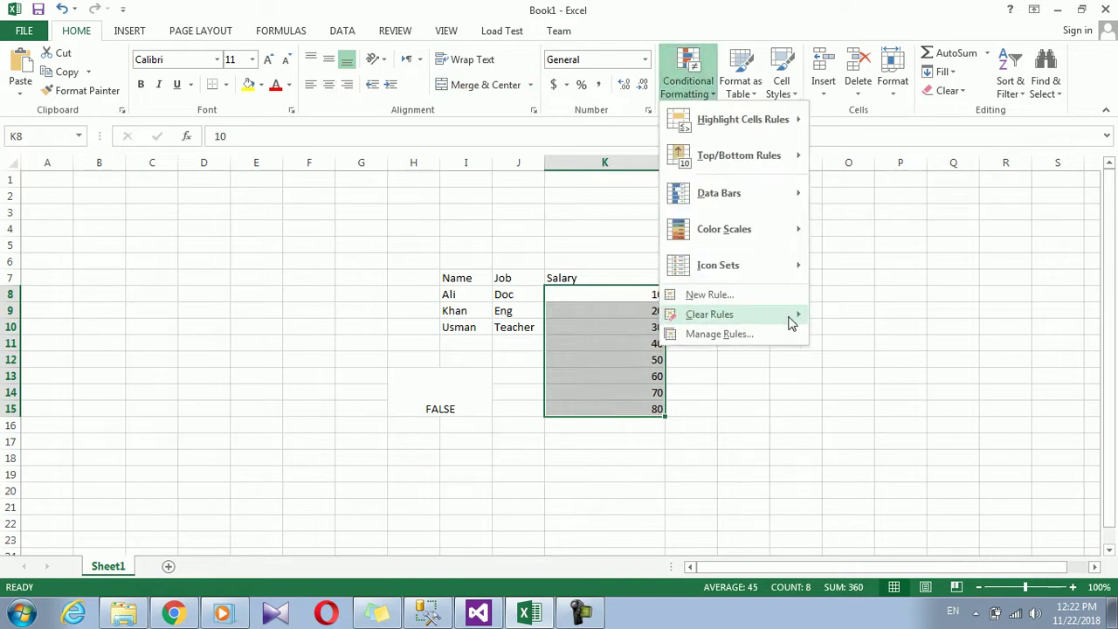
pyautogui.click(772, 297)
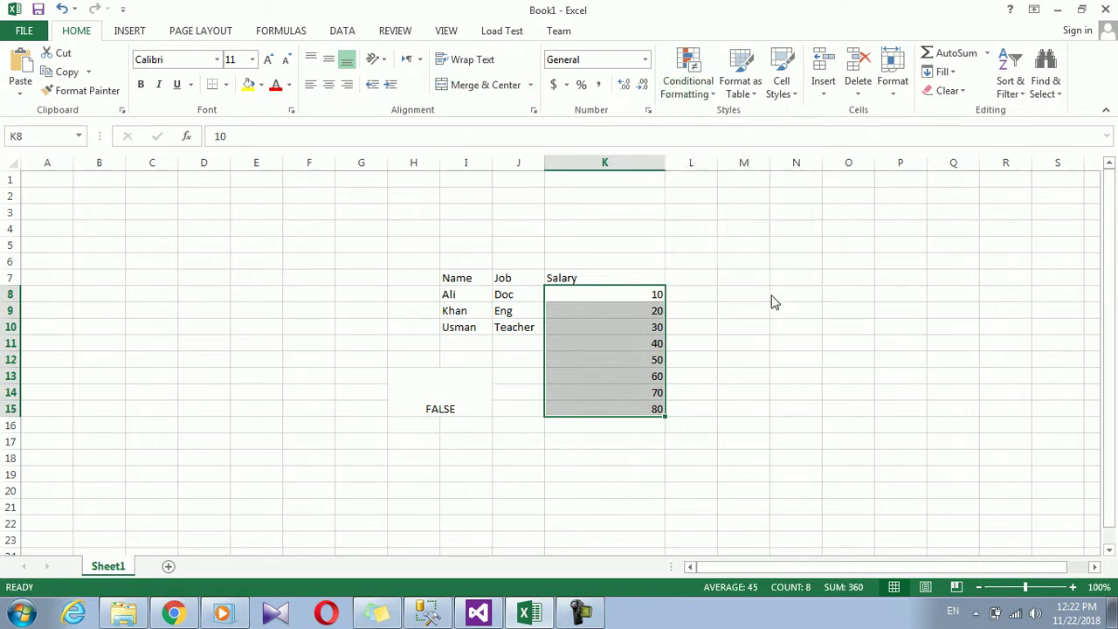
# - Set the color scale minimum to Formula =$H$13 with a red colour
pyautogui.click(812, 313)
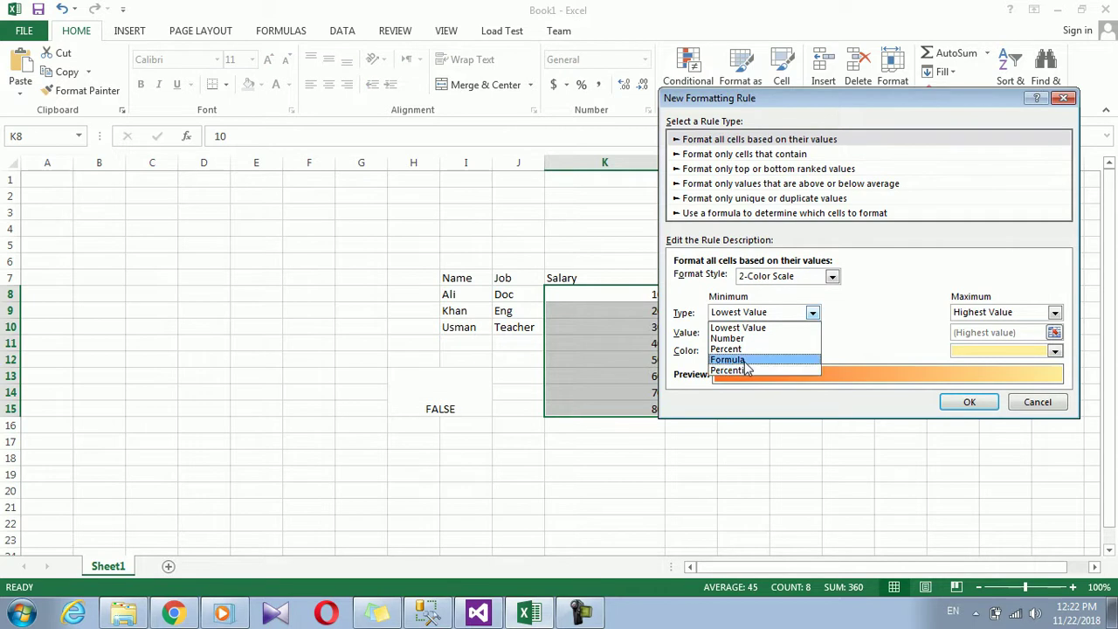
pyautogui.click(728, 359)
pyautogui.click(768, 332)
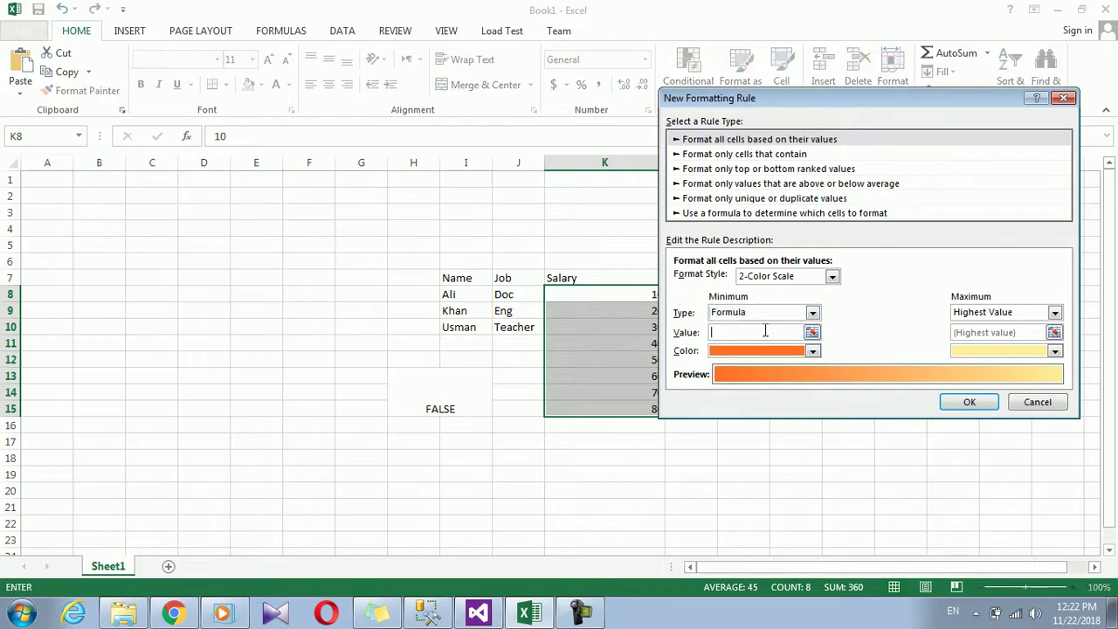
pyautogui.click(811, 333)
pyautogui.click(456, 407)
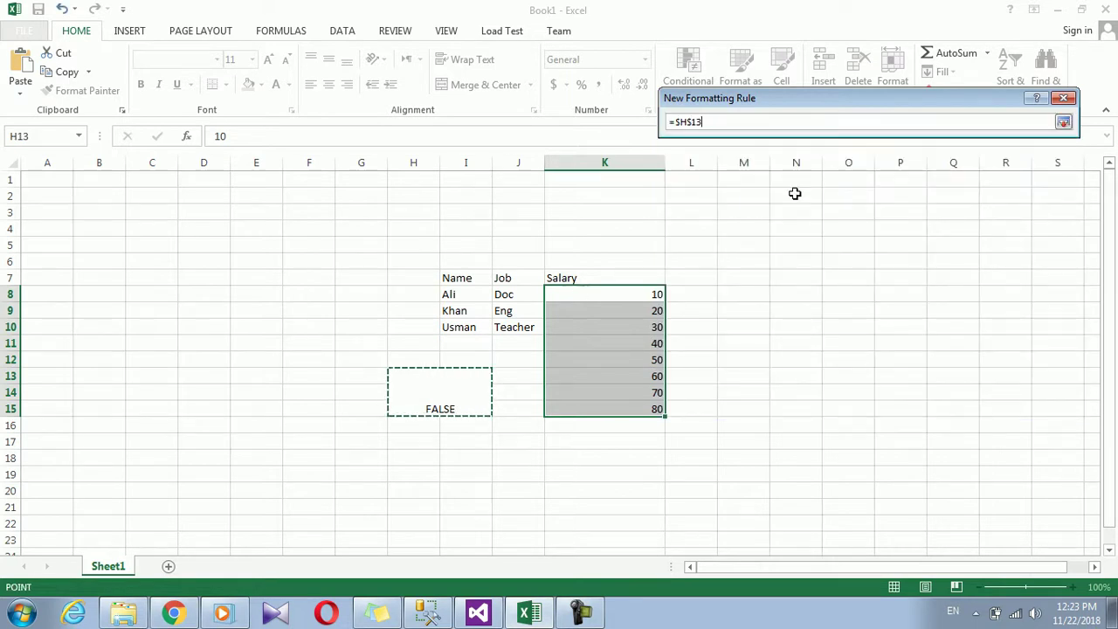
pyautogui.click(1063, 121)
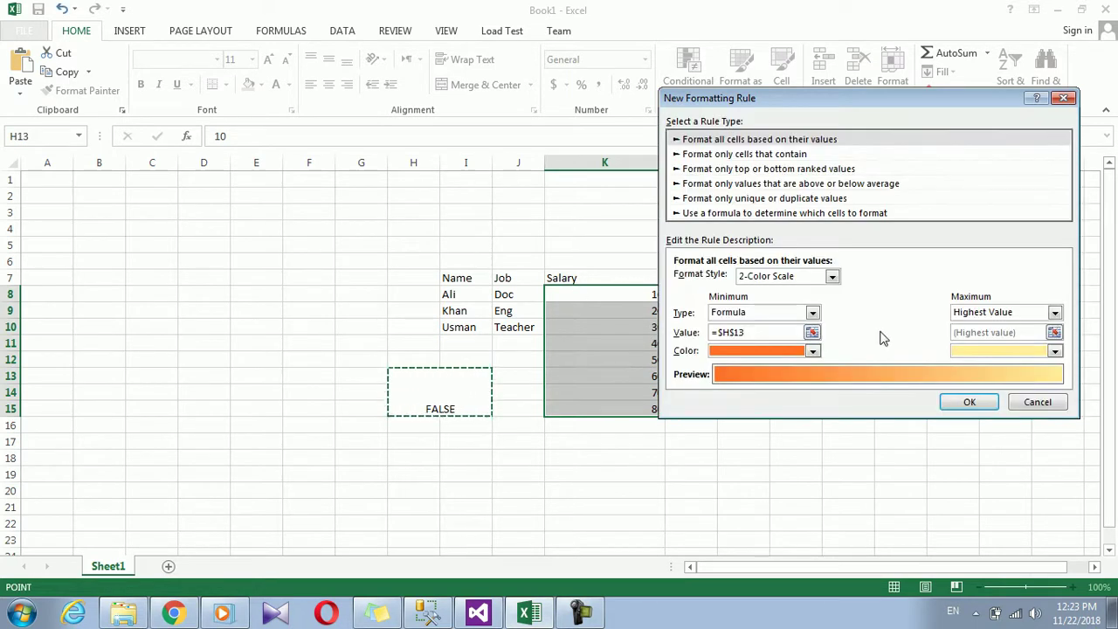
pyautogui.click(813, 350)
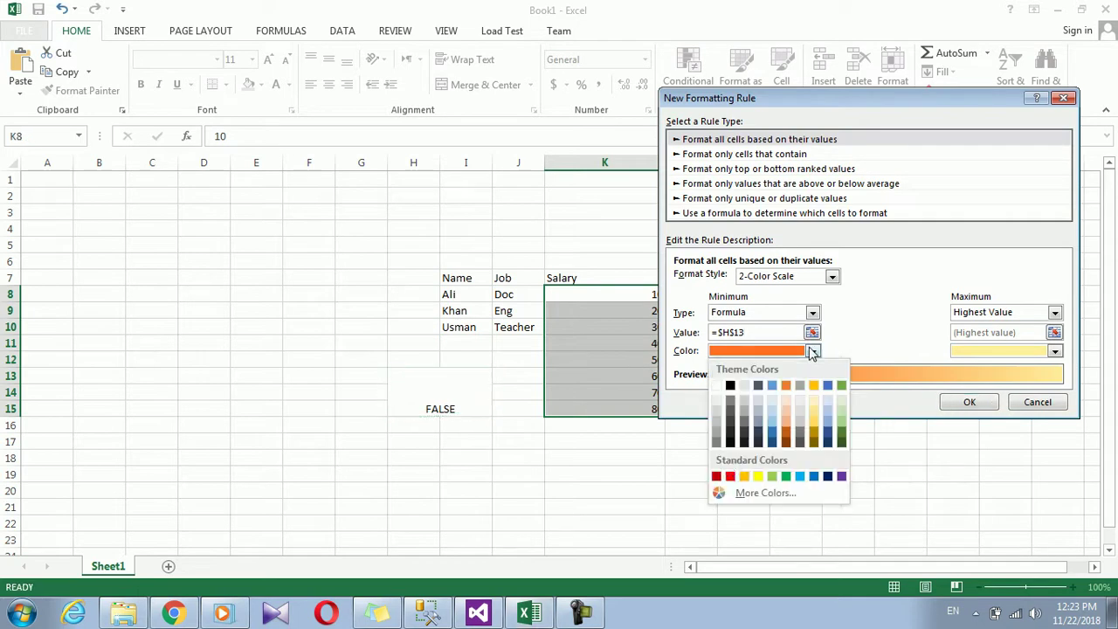
pyautogui.click(729, 477)
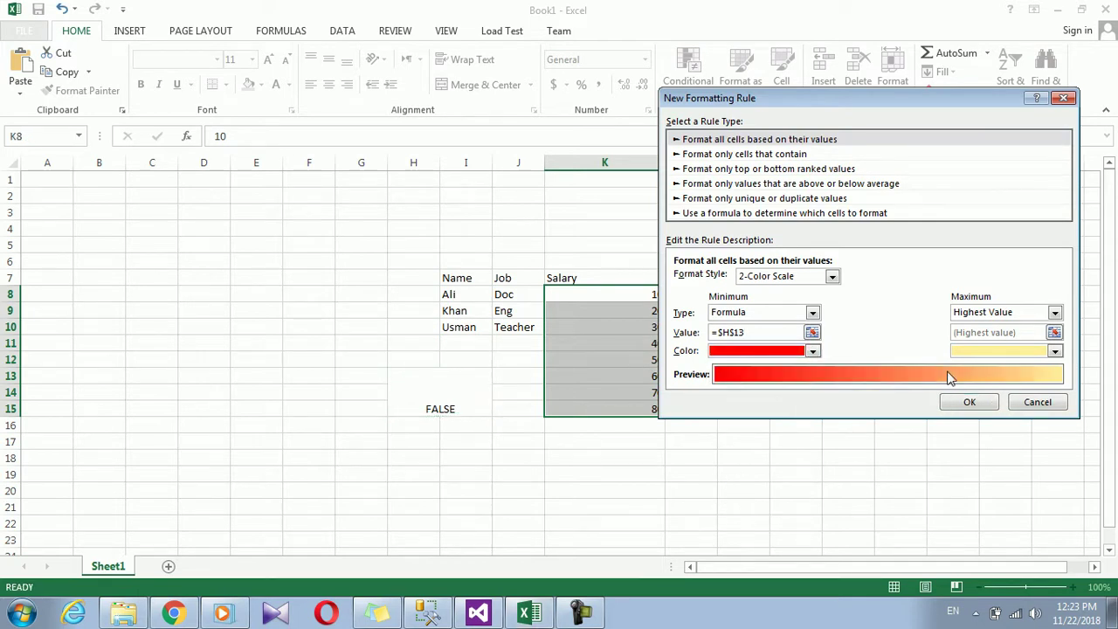
# - Set the maximum to Formula =$H$13 in green and apply the rule
pyautogui.click(1005, 312)
pyautogui.click(978, 362)
pyautogui.click(1004, 330)
pyautogui.click(1055, 332)
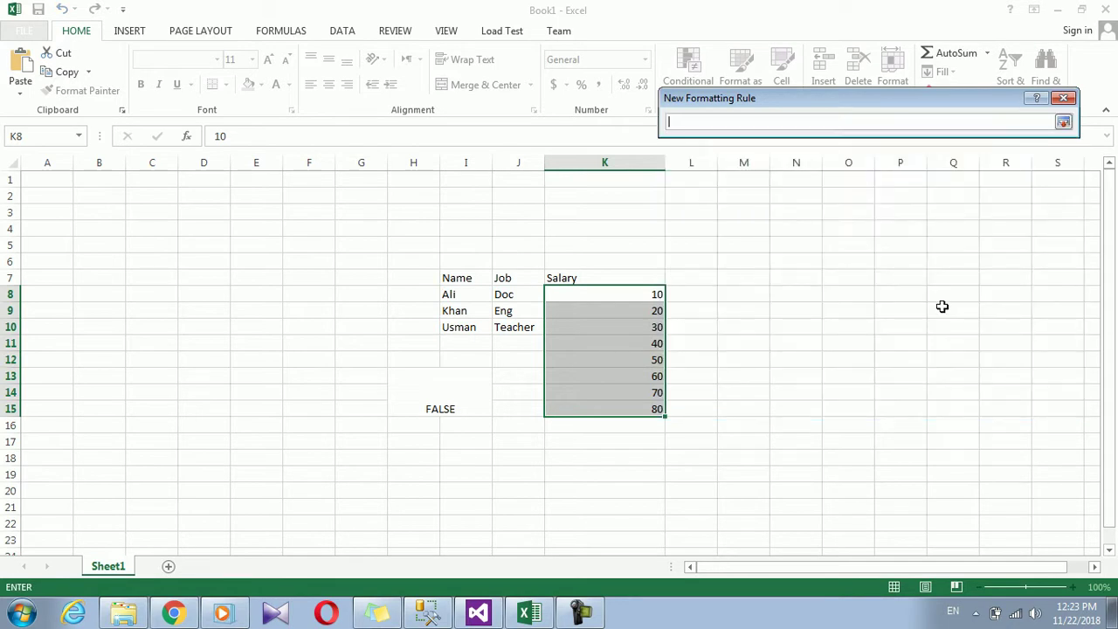
pyautogui.click(447, 401)
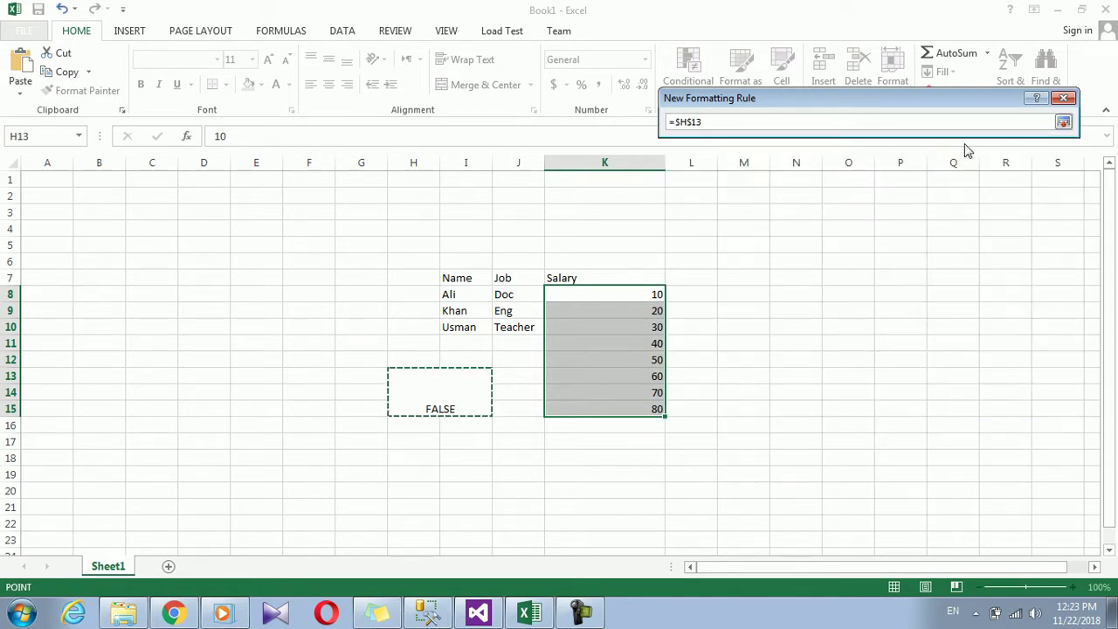
pyautogui.click(1063, 123)
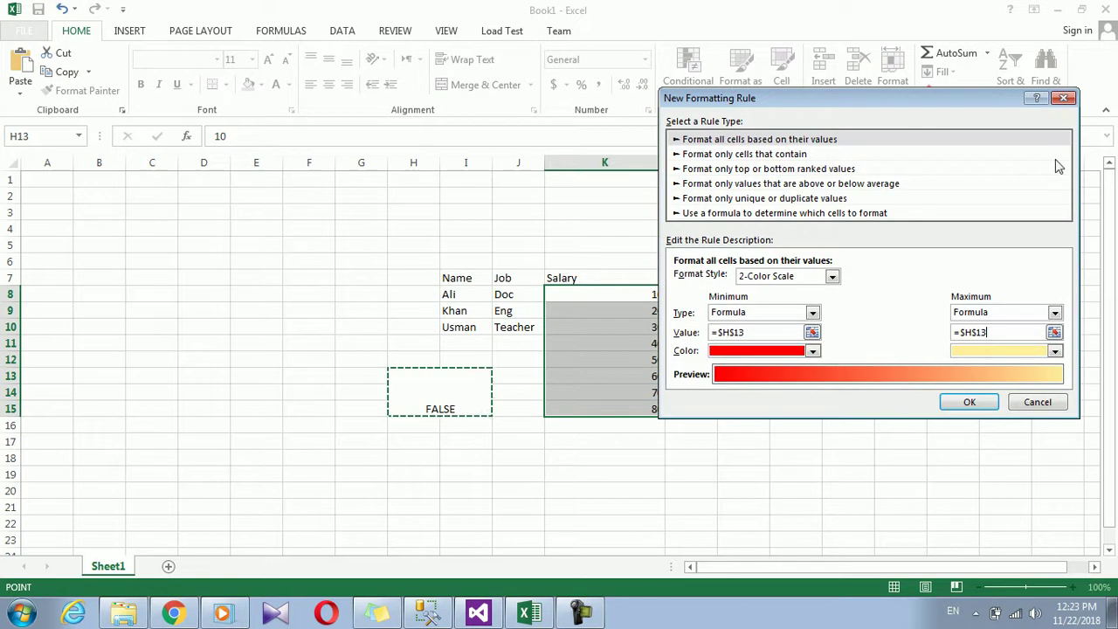
pyautogui.click(1055, 350)
pyautogui.click(1028, 476)
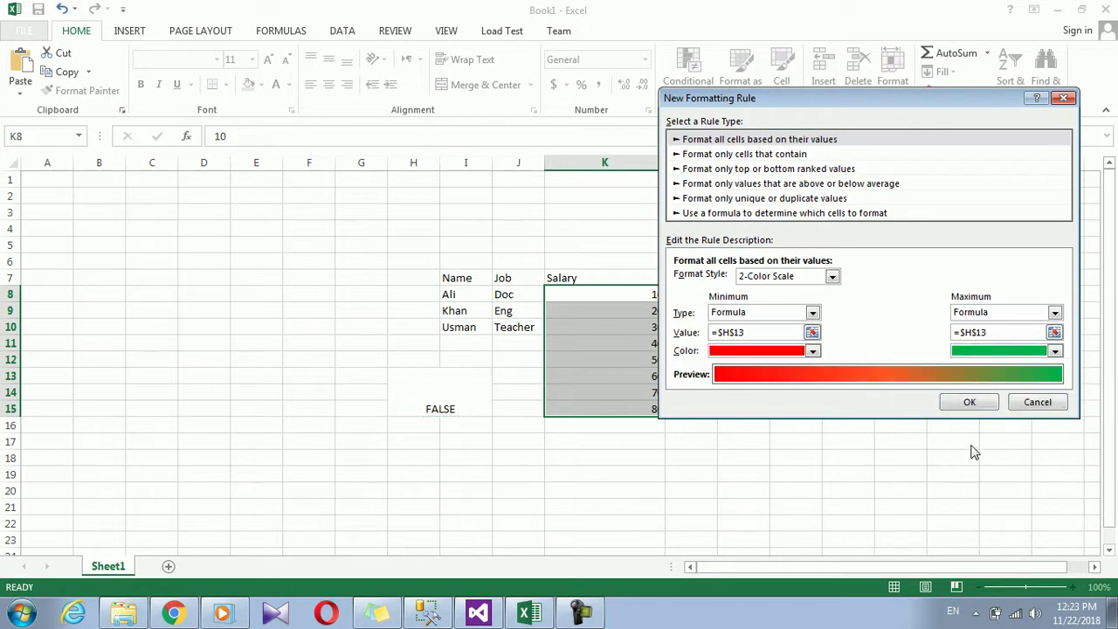
pyautogui.click(968, 408)
# - Change merged cell H13 to TRUE, then back to FALSE
pyautogui.click(459, 417)
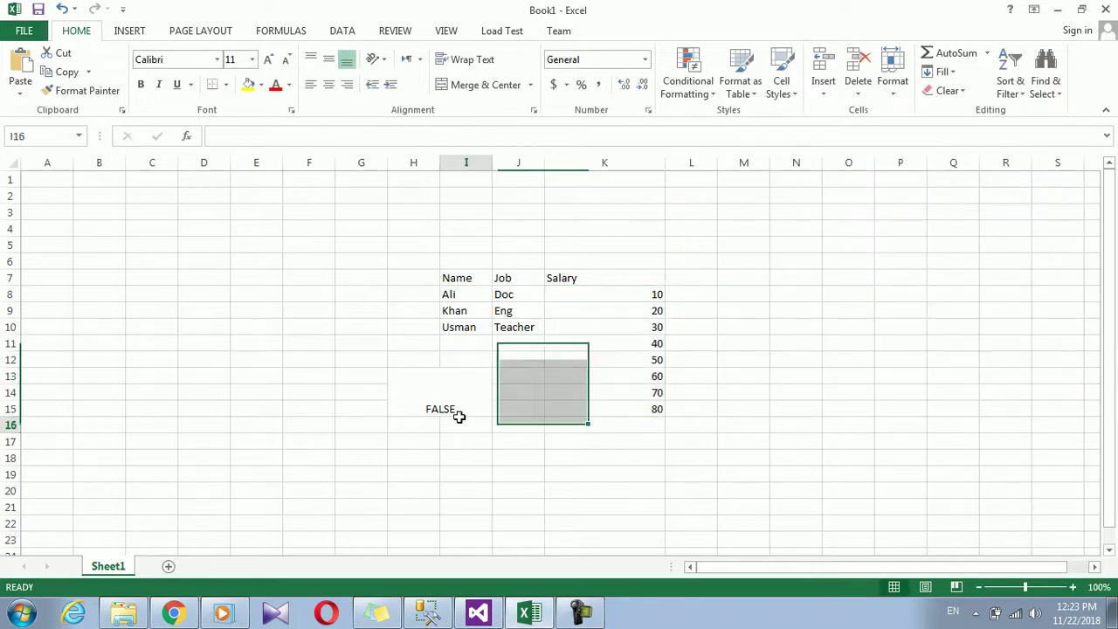
pyautogui.click(449, 400)
pyautogui.write('tru')
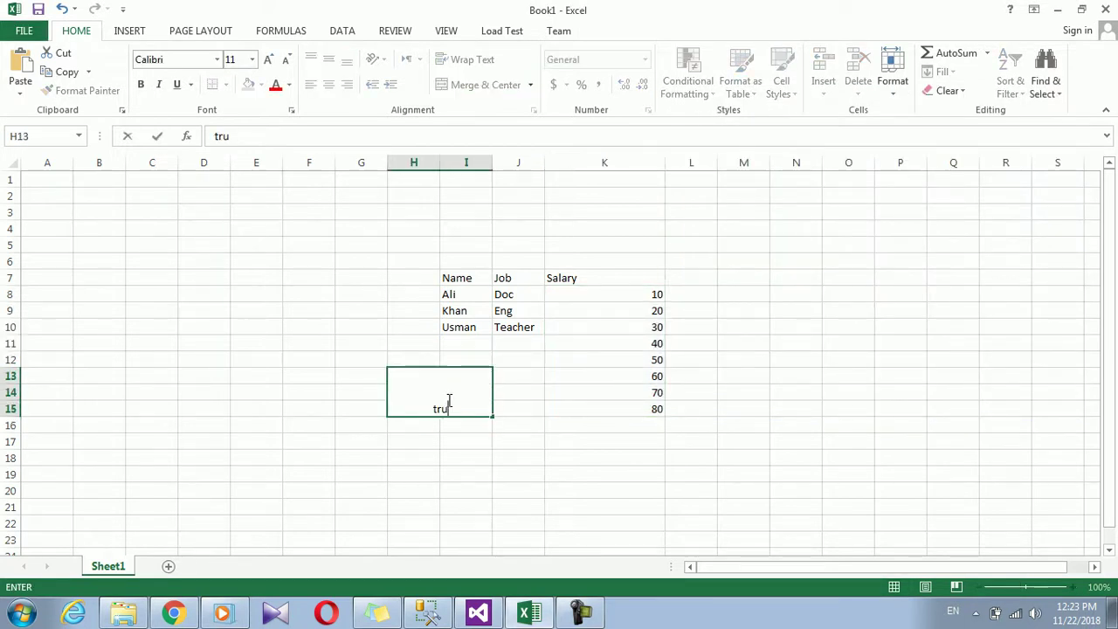
pyautogui.write('e')
pyautogui.press('Return')
pyautogui.click(448, 400)
pyautogui.write('false')
pyautogui.press('Return')
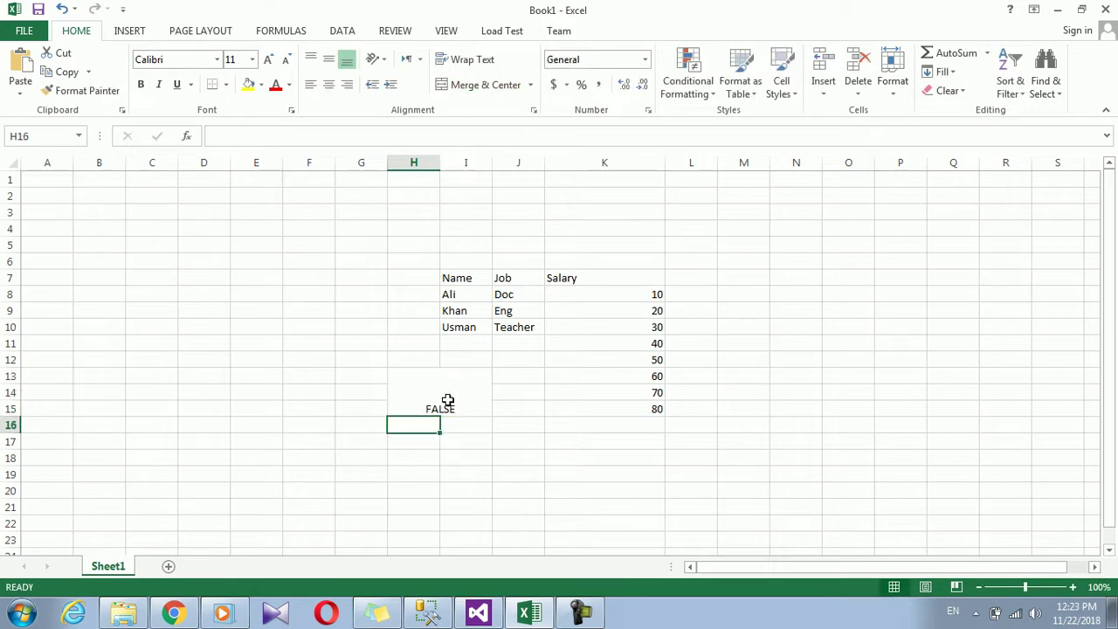
pyautogui.click(447, 400)
# - Enter =SUM(K8:K15) in K16 to total the salaries as 360
pyautogui.click(637, 295)
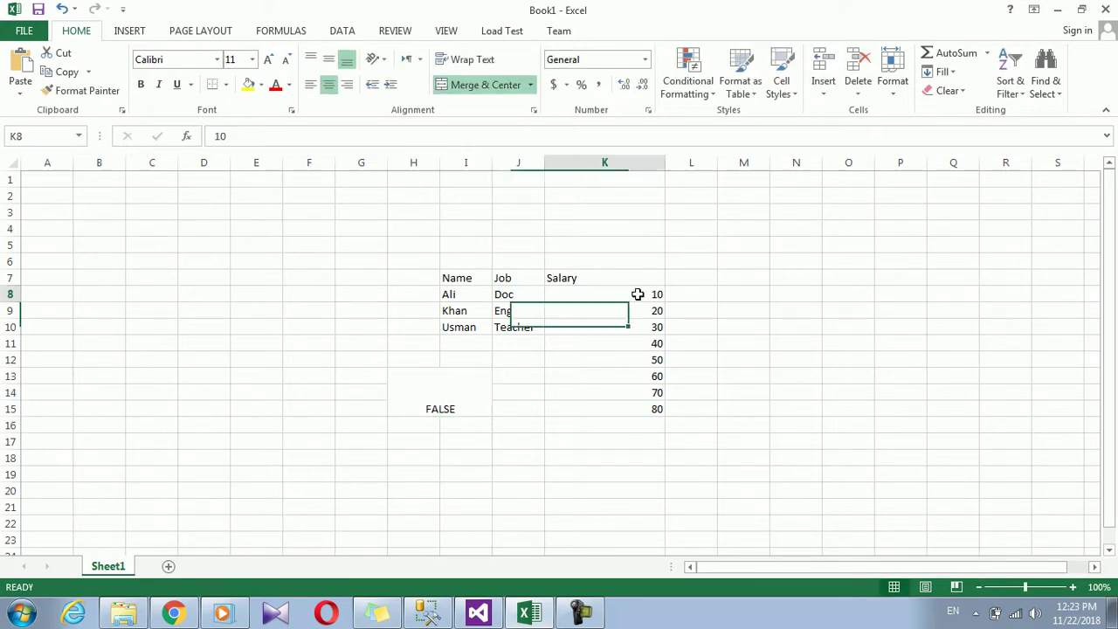
pyautogui.click(629, 411)
pyautogui.click(627, 440)
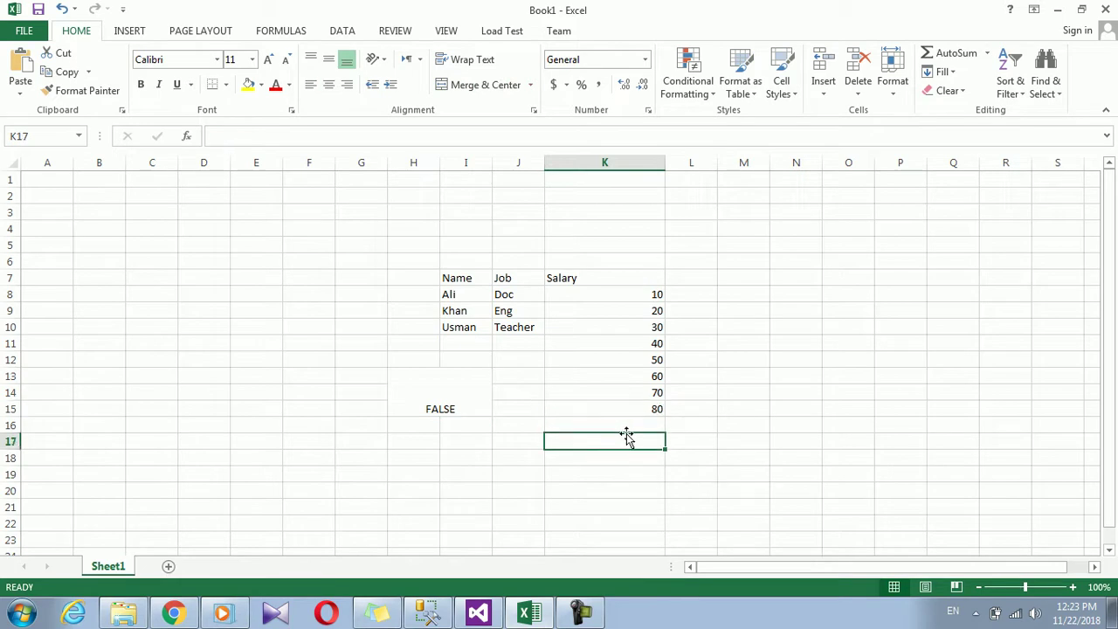
pyautogui.click(628, 424)
pyautogui.write('=su')
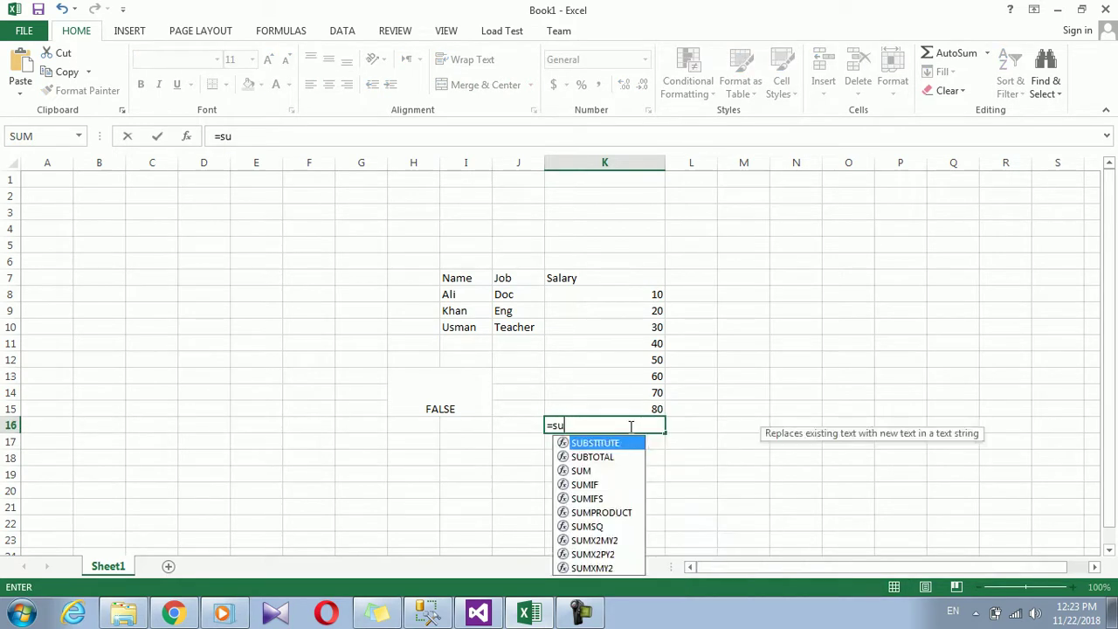
pyautogui.write('m')
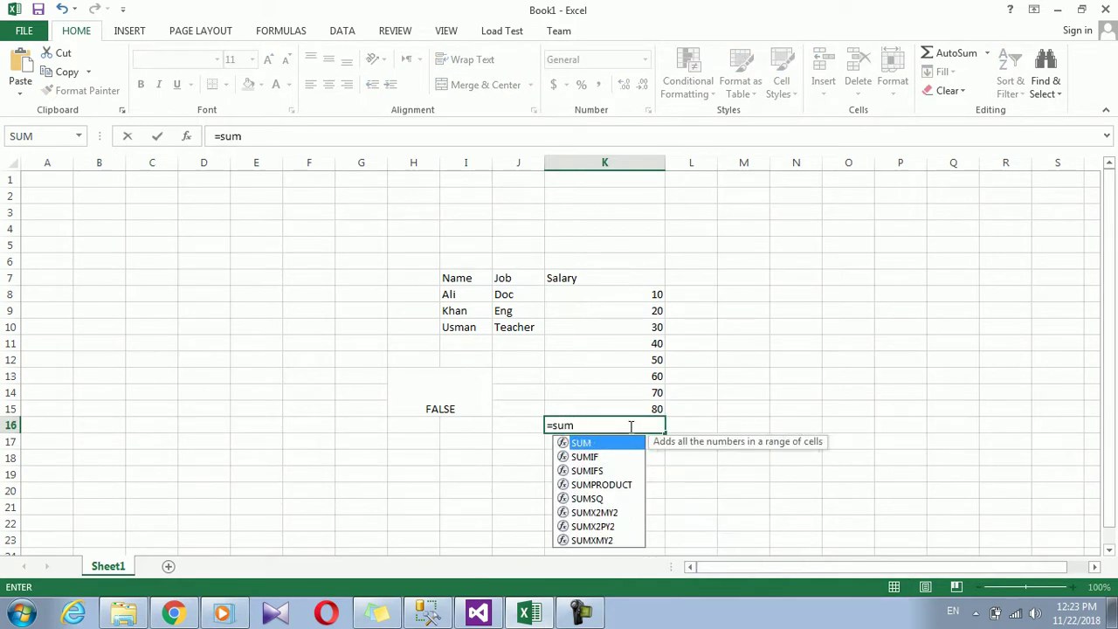
pyautogui.write('(')
pyautogui.moveTo(638, 294); pyautogui.dragTo(625, 408)
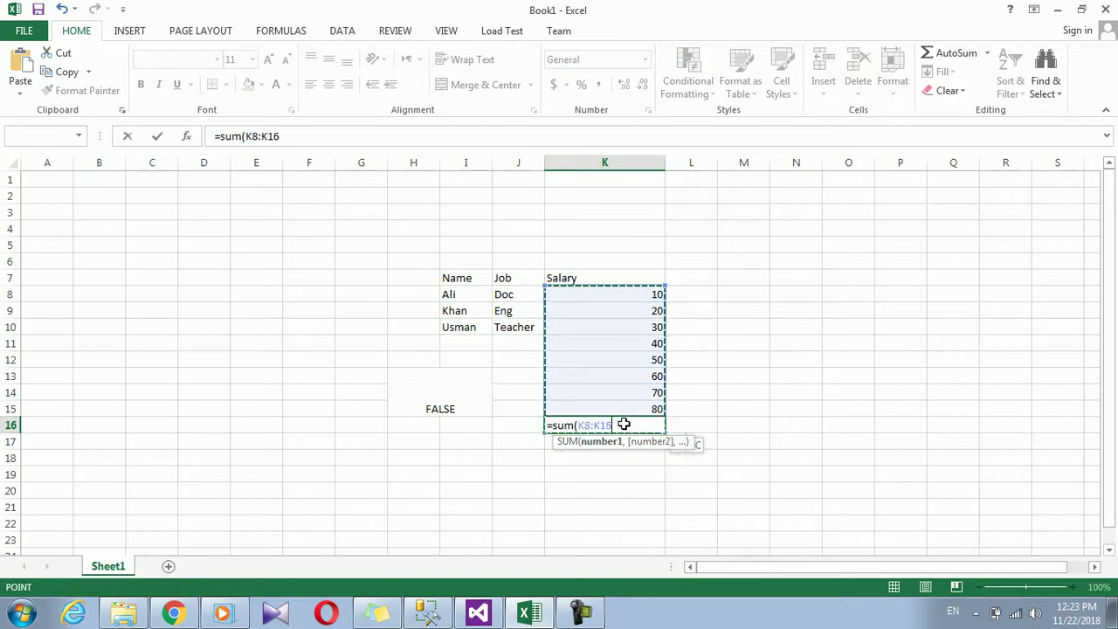
pyautogui.press('Return')
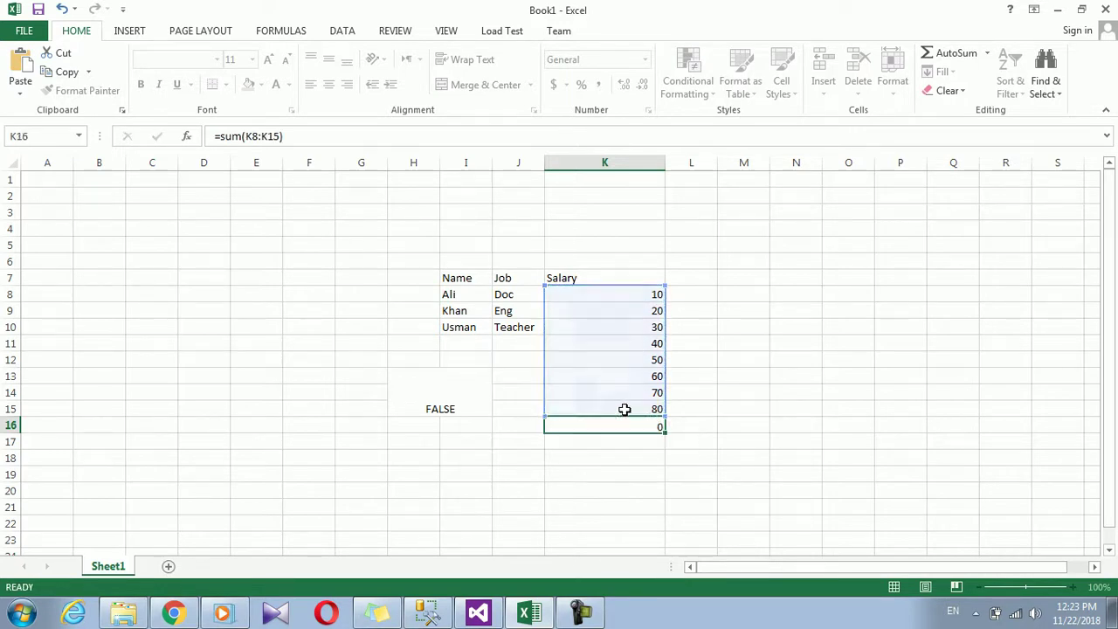
pyautogui.click(616, 420)
# - Start a new conditional formatting rule, then cancel it unchanged
pyautogui.click(694, 88)
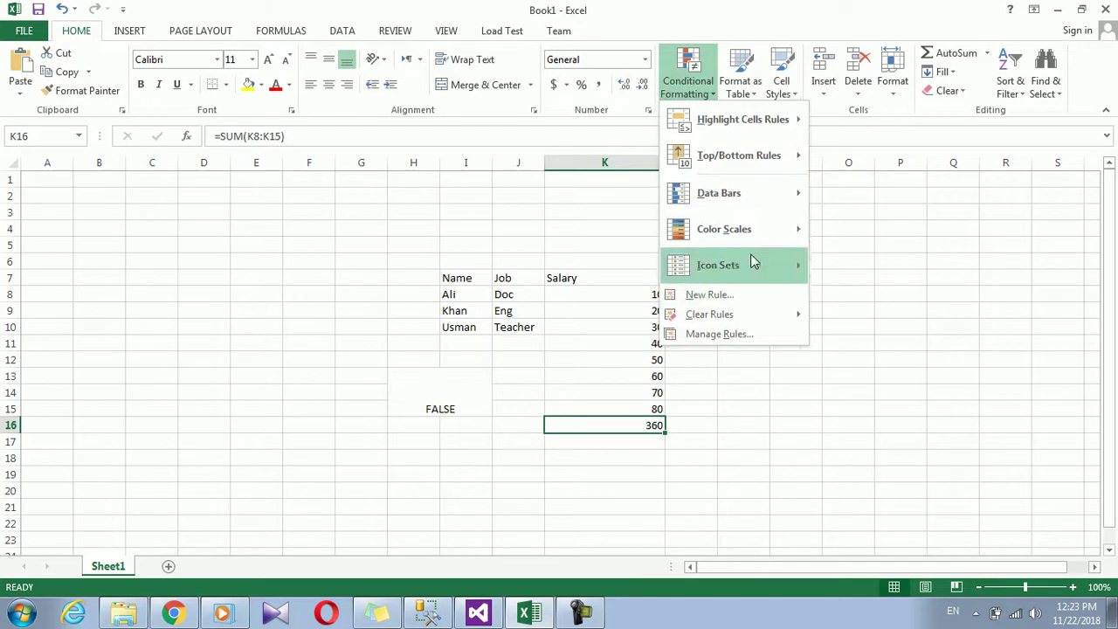
pyautogui.click(712, 296)
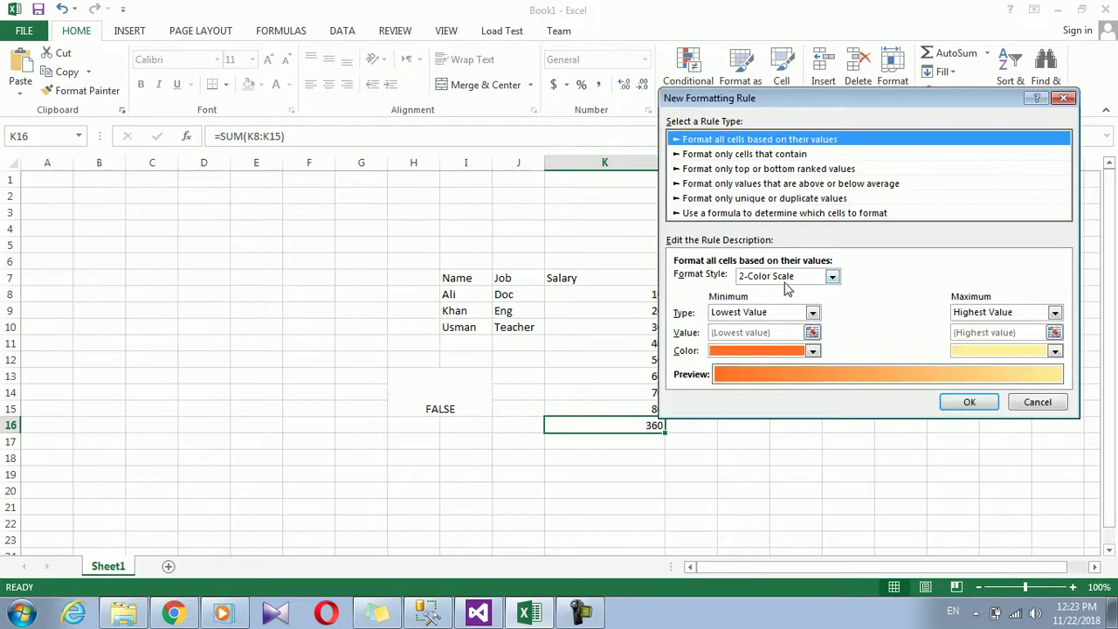
pyautogui.click(810, 314)
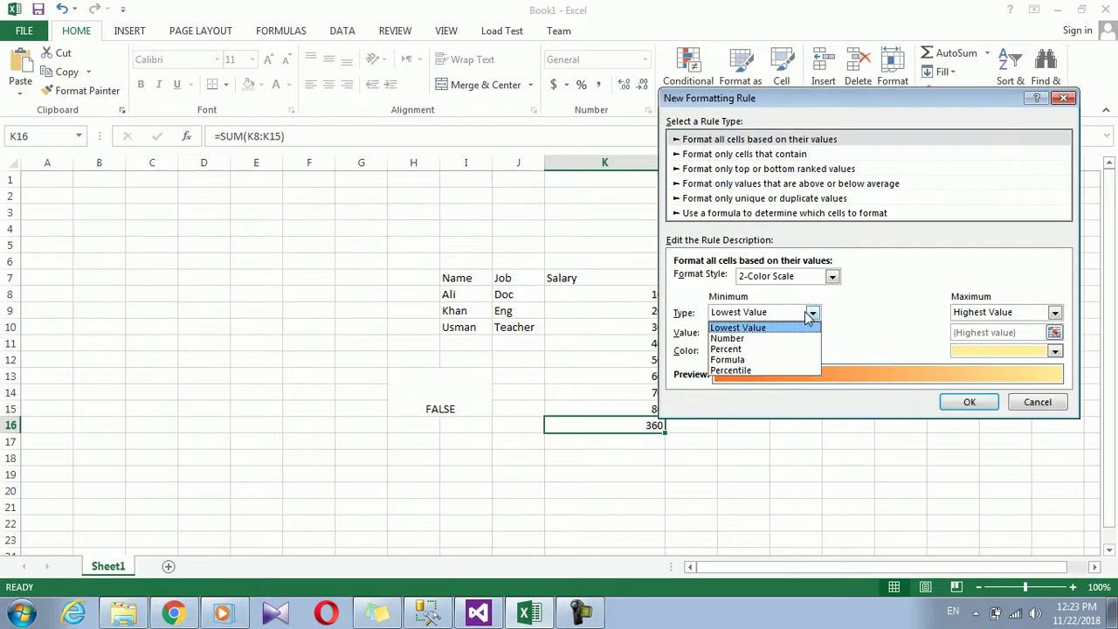
pyautogui.click(738, 327)
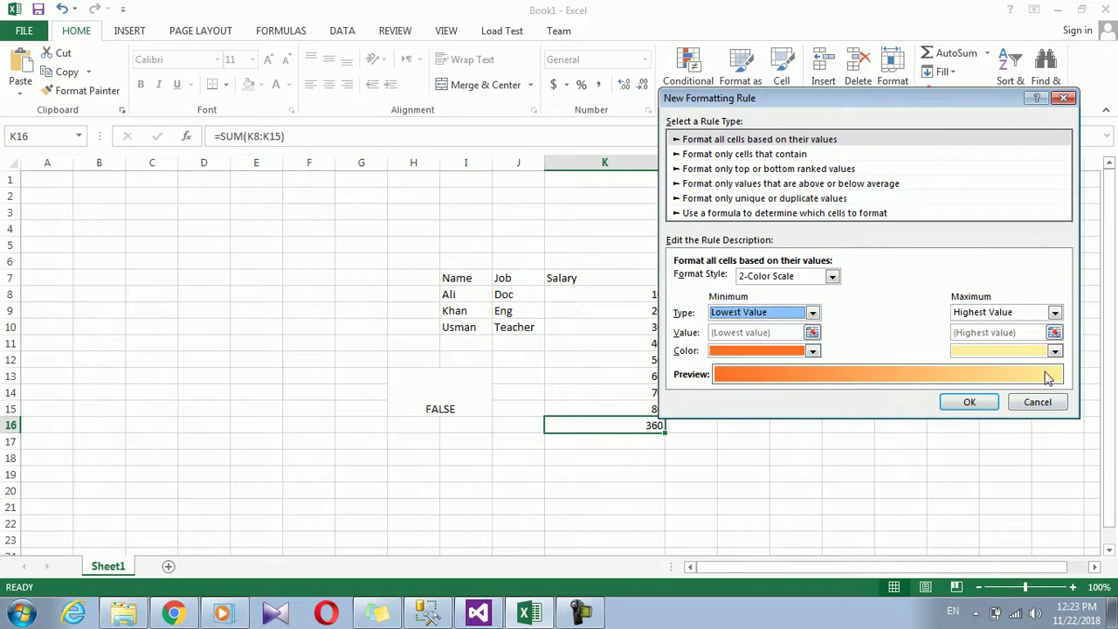
pyautogui.click(1039, 398)
# - Start a new rule for K8:K16 with both minimum and maximum types set to Formula
pyautogui.moveTo(614, 290); pyautogui.dragTo(614, 419)
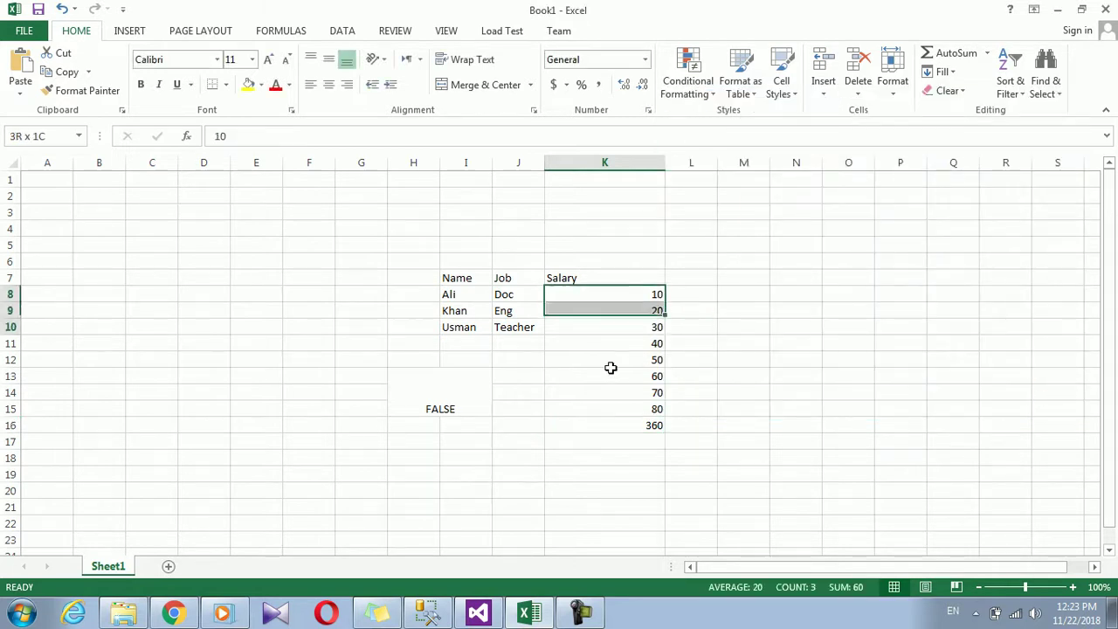
pyautogui.click(694, 88)
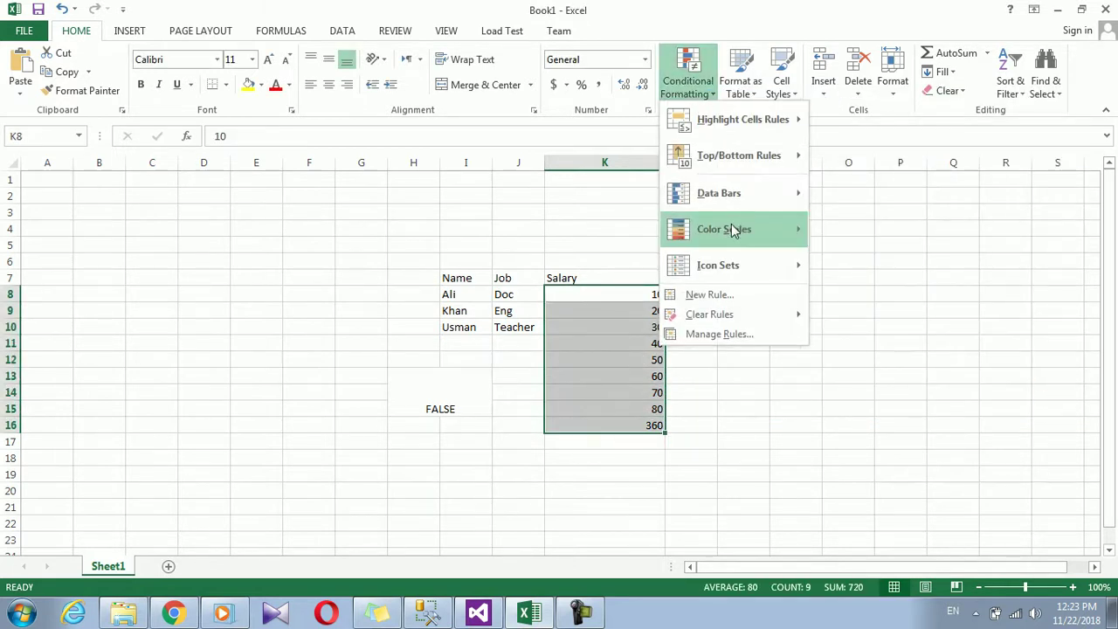
pyautogui.click(731, 294)
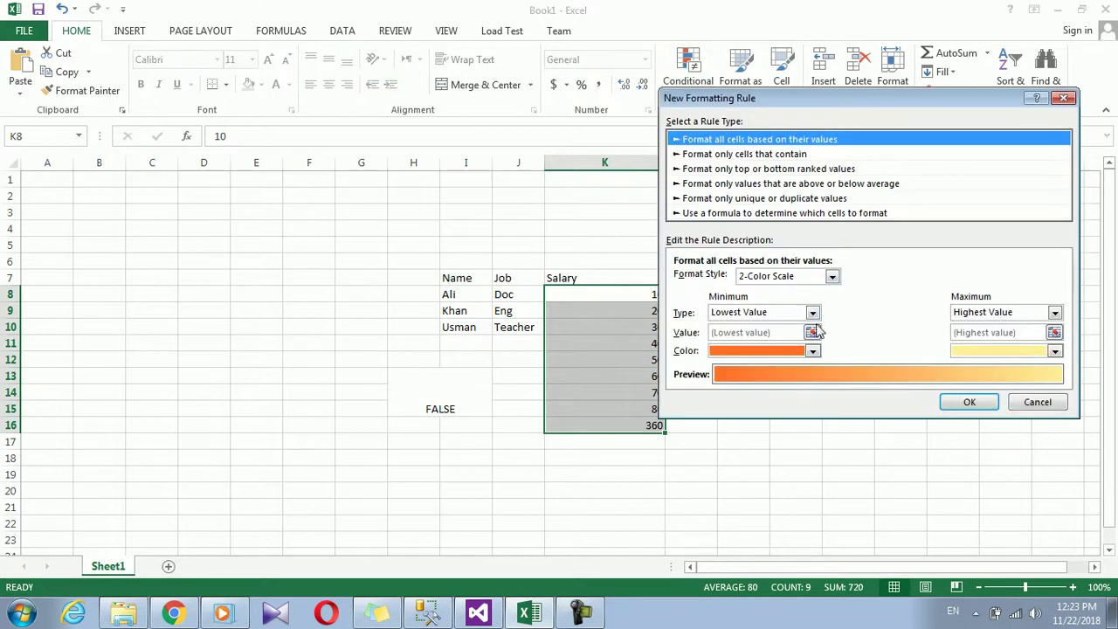
pyautogui.click(812, 312)
pyautogui.click(753, 357)
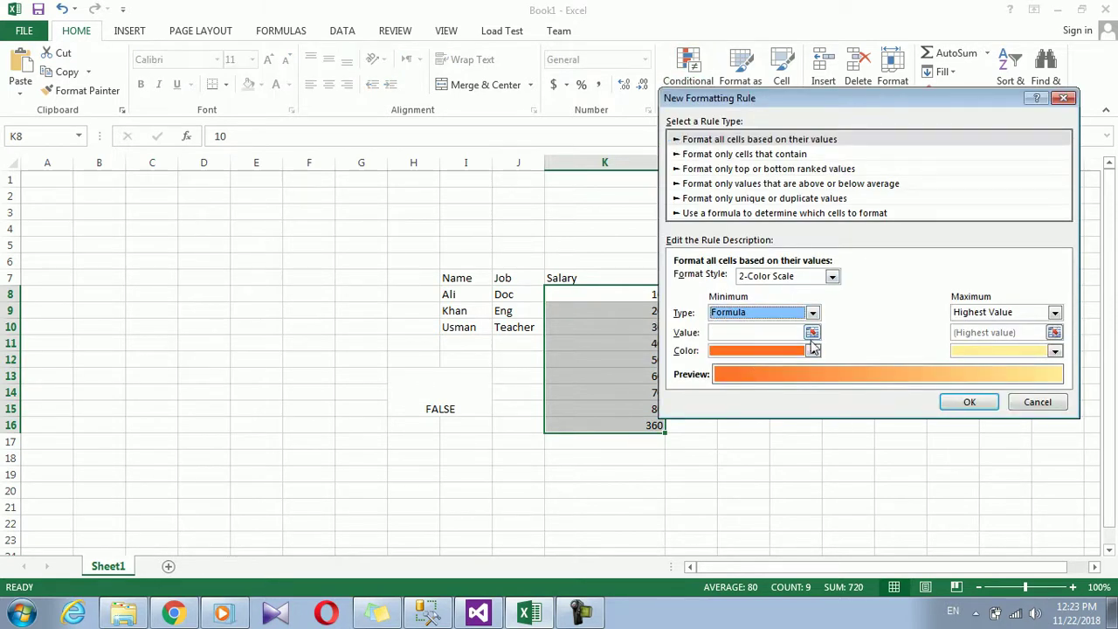
pyautogui.click(1056, 312)
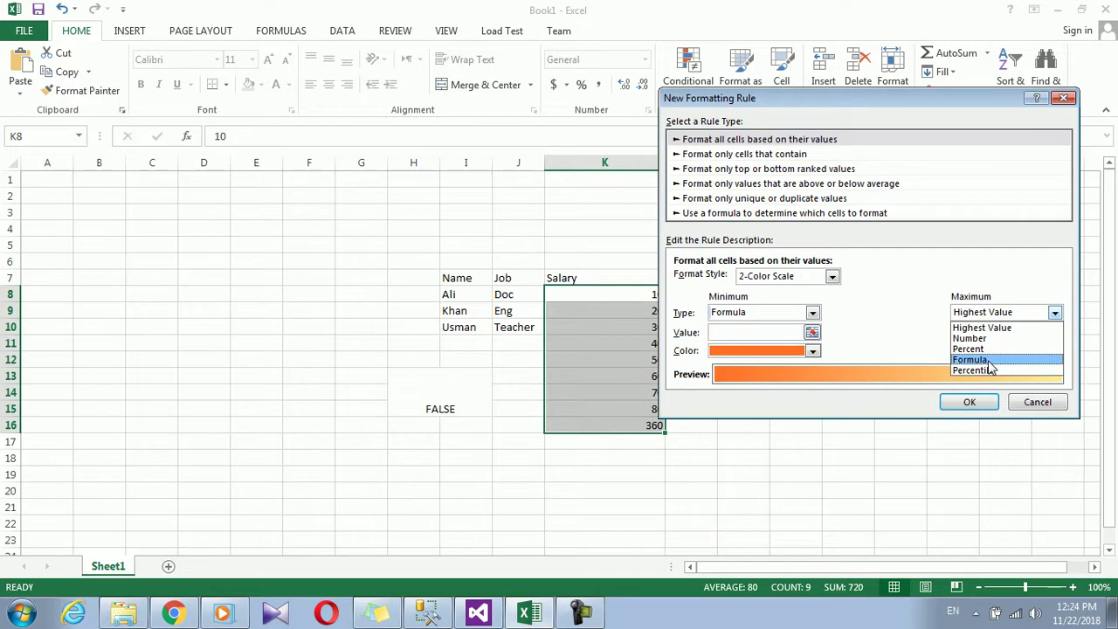
pyautogui.click(988, 360)
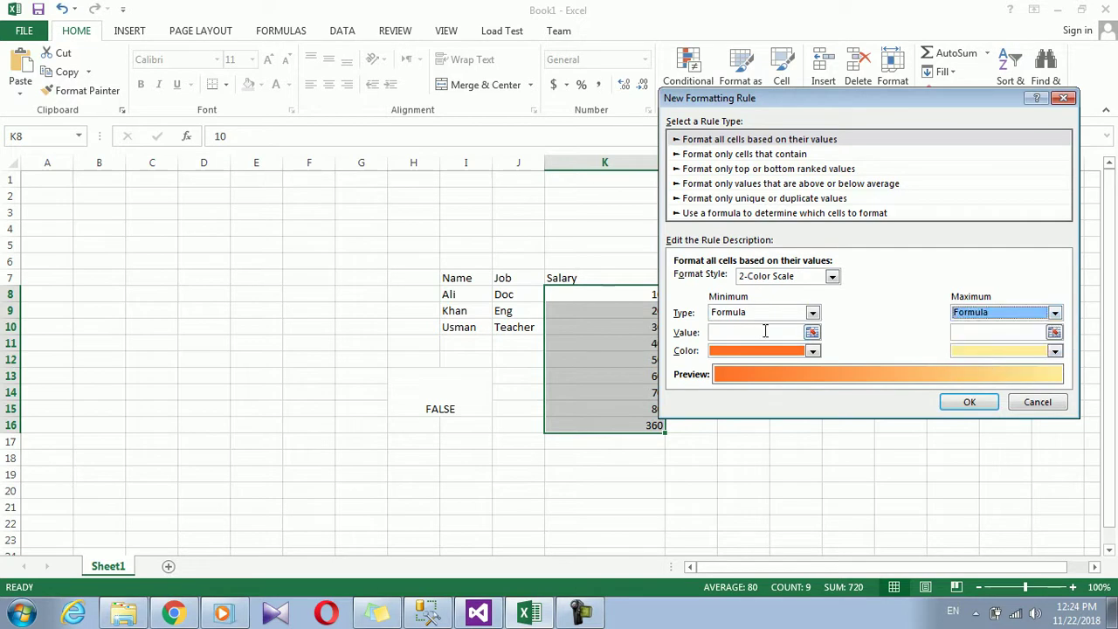
# - Set the minimum to =$K$8:$K$16 in red and try to apply the rule
pyautogui.click(813, 333)
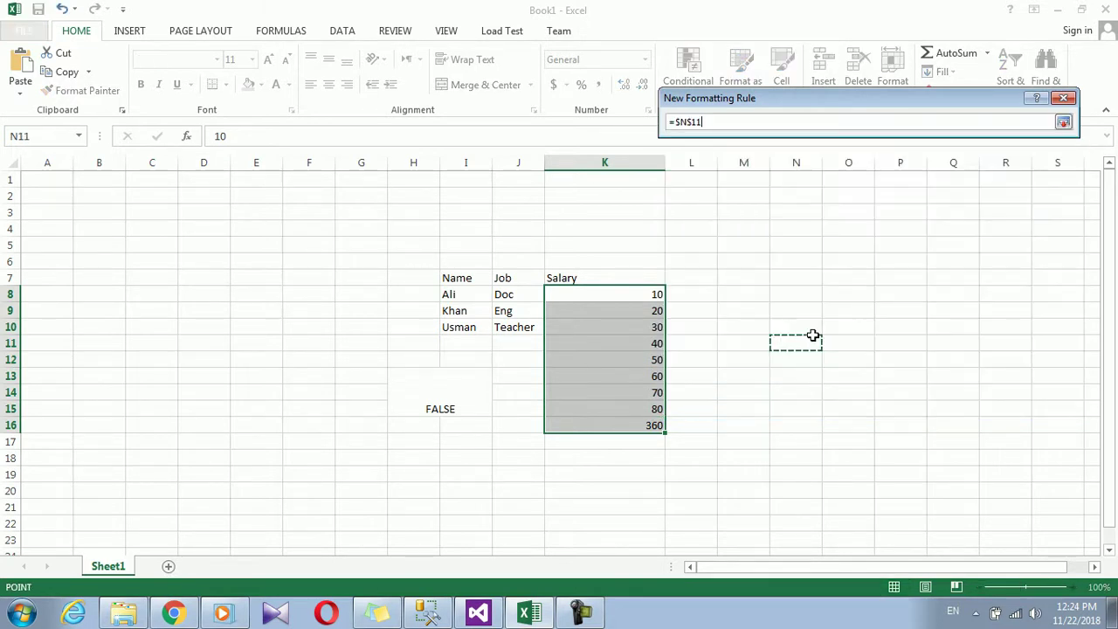
pyautogui.click(633, 299)
pyautogui.moveTo(633, 299); pyautogui.dragTo(641, 418)
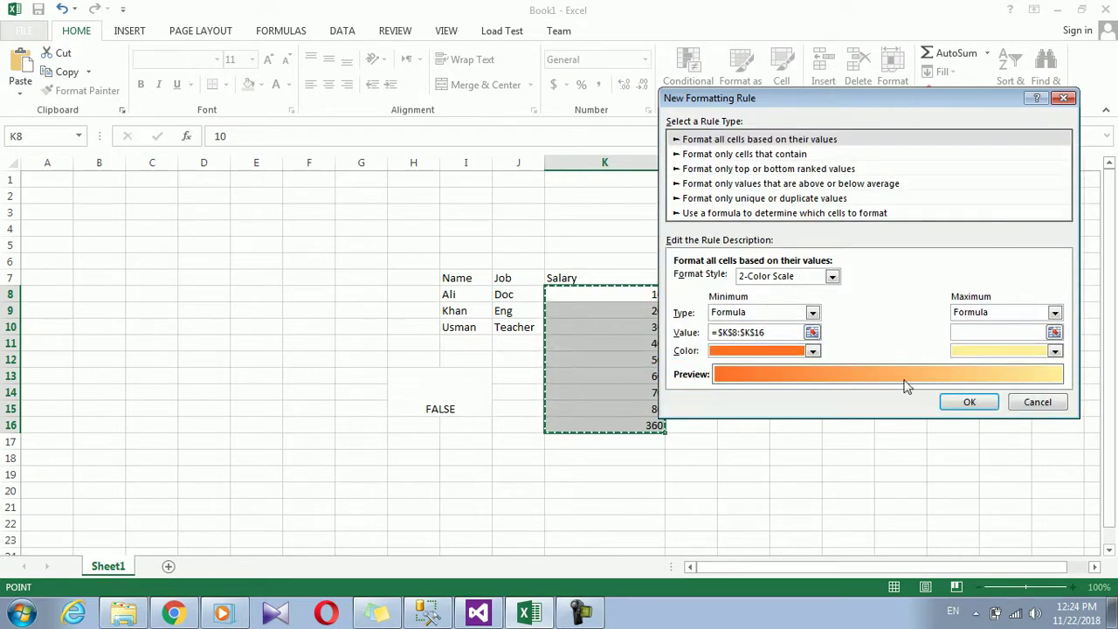
pyautogui.click(811, 350)
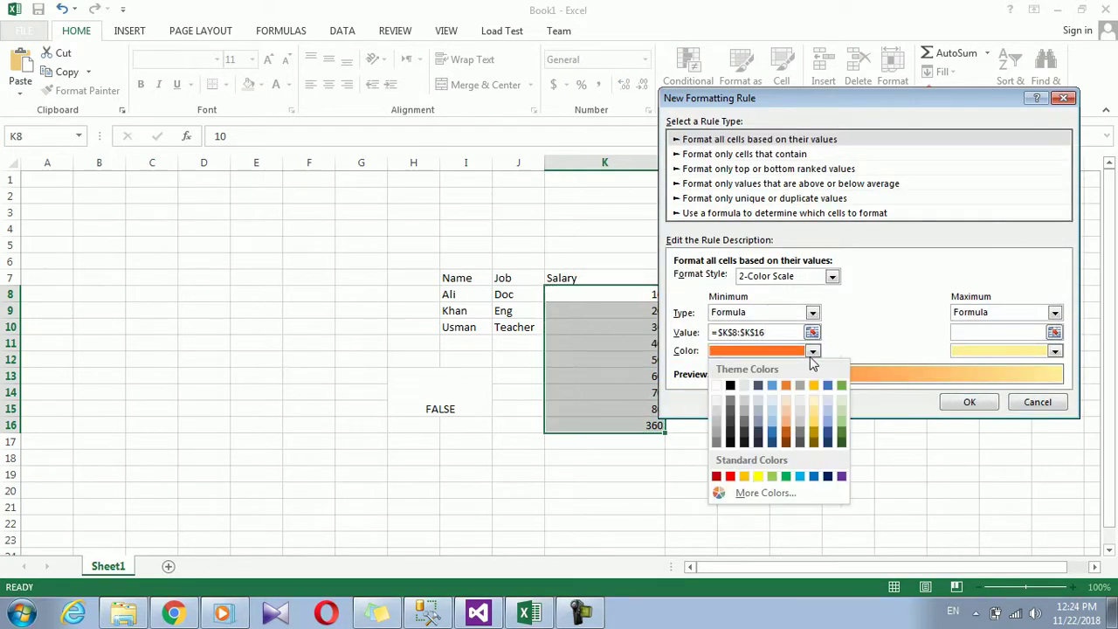
pyautogui.click(731, 477)
pyautogui.click(1045, 332)
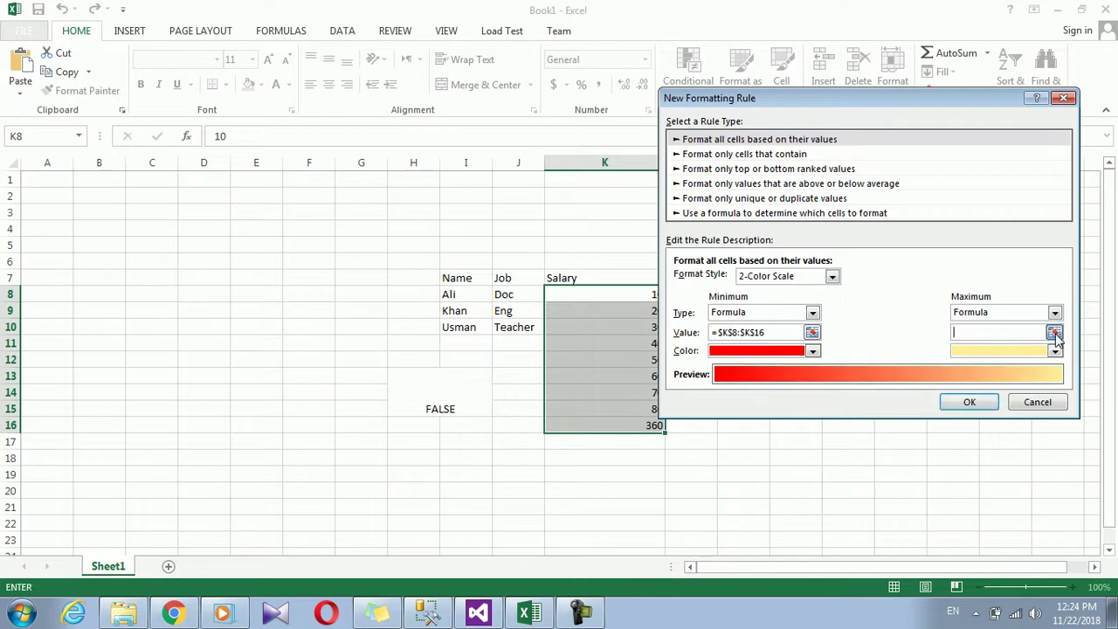
pyautogui.click(1054, 333)
pyautogui.click(1061, 124)
pyautogui.click(969, 402)
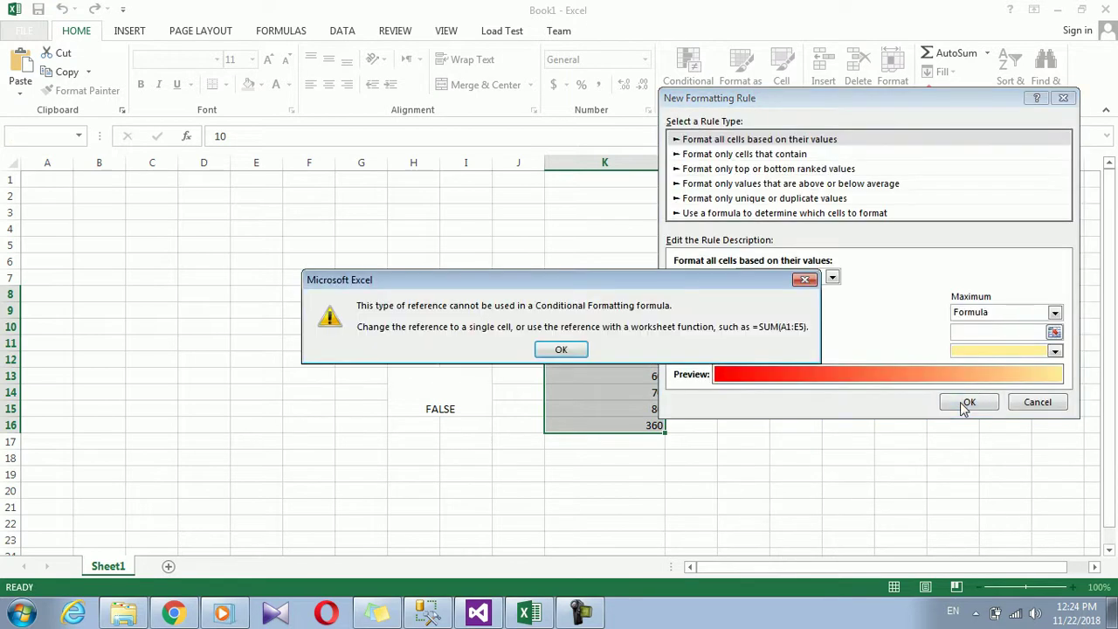
# - Set the maximum to K8:K16 in green, retry OK, and dismiss the reference error
pyautogui.click(805, 280)
pyautogui.click(1054, 335)
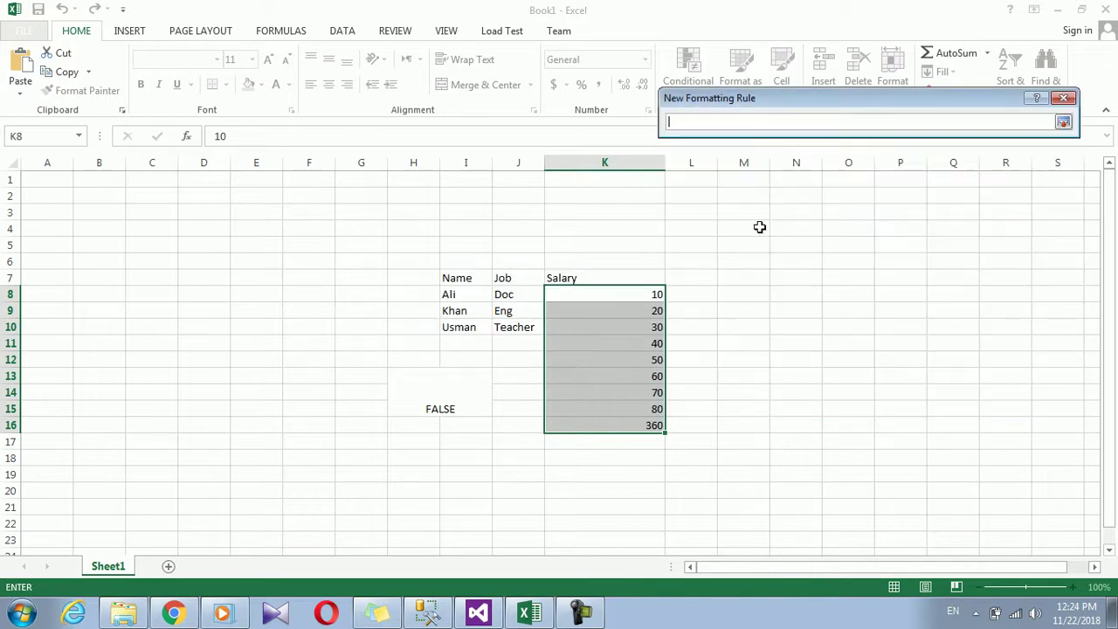
pyautogui.moveTo(596, 292); pyautogui.dragTo(613, 419)
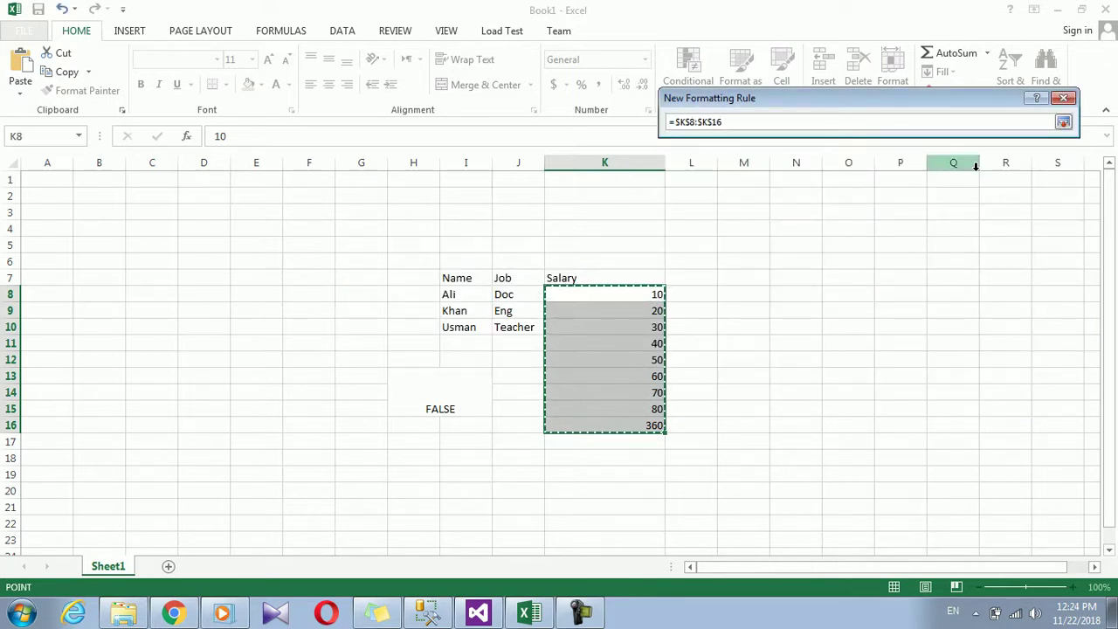
pyautogui.click(1063, 121)
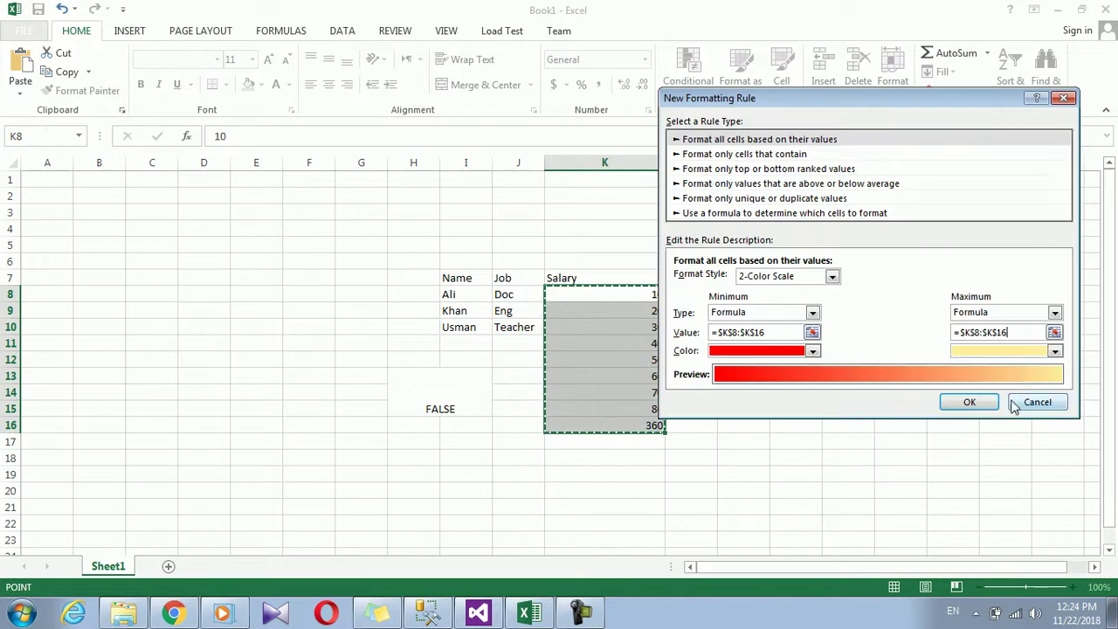
pyautogui.click(1055, 351)
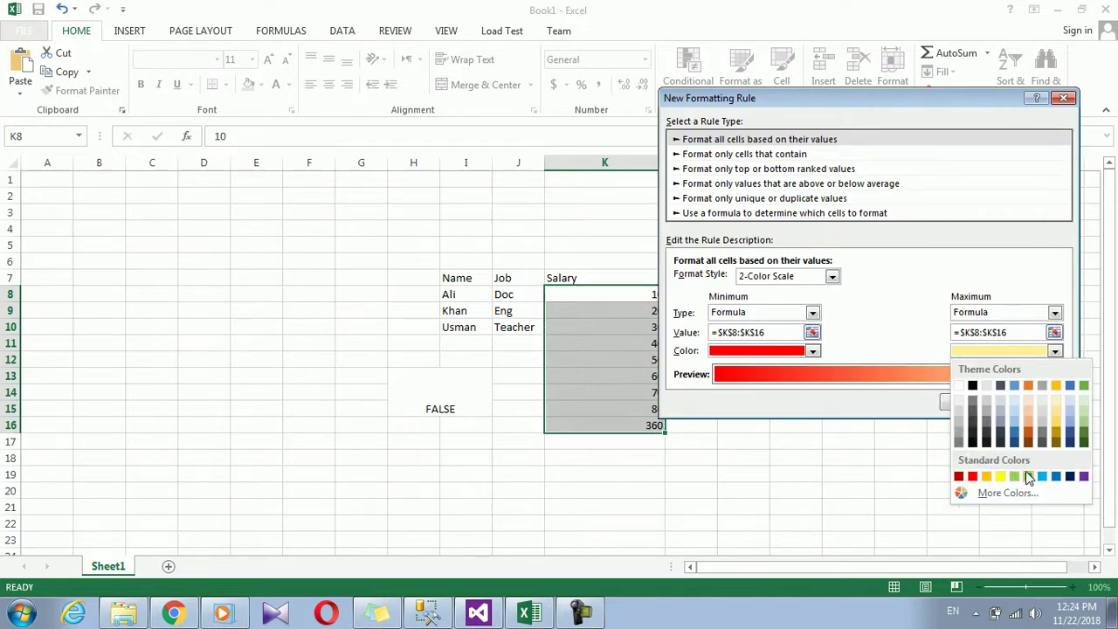
pyautogui.click(1028, 476)
pyautogui.click(973, 408)
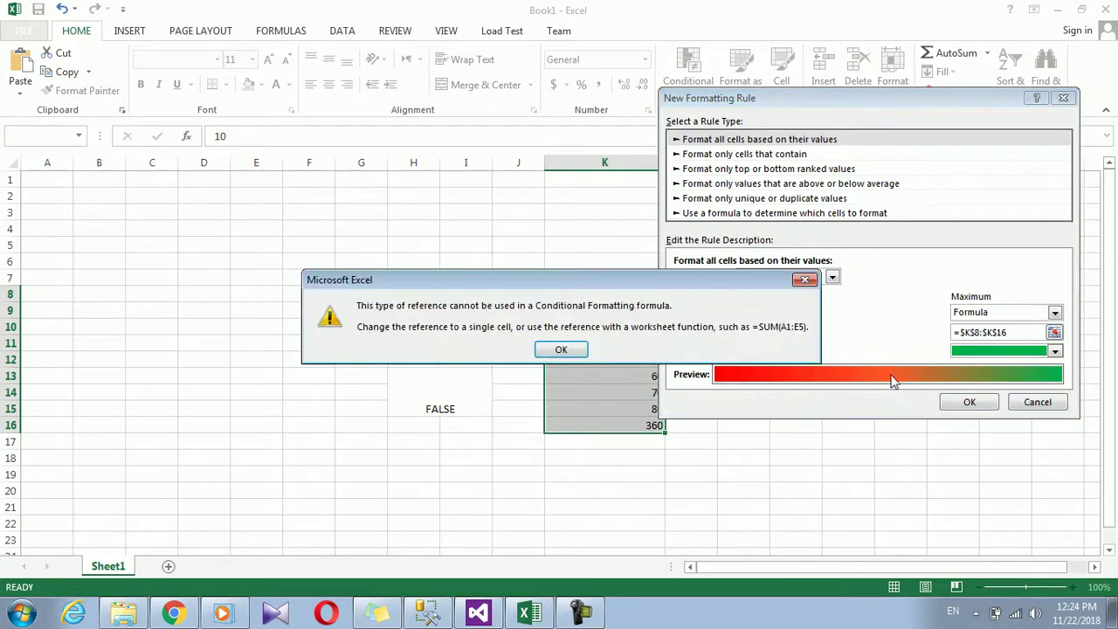
pyautogui.click(564, 352)
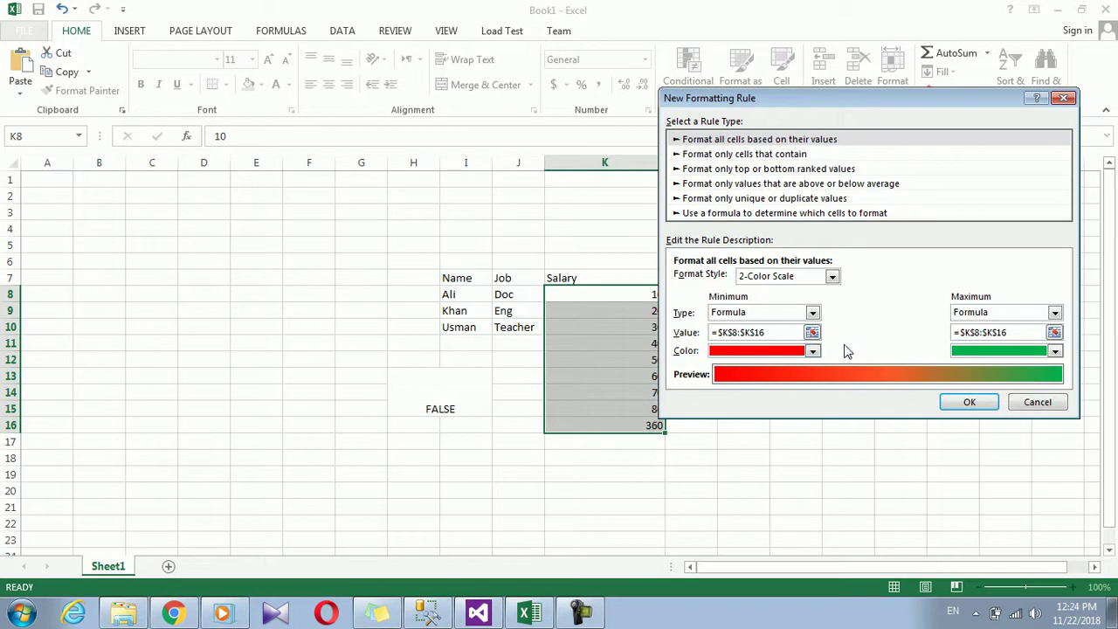
# - Replace the maximum value with =$H$13, retry the rule, and dismiss the error again
pyautogui.click(1020, 332)
pyautogui.press('BackSpace')
pyautogui.press('BackSpace')
pyautogui.press('BackSpace')
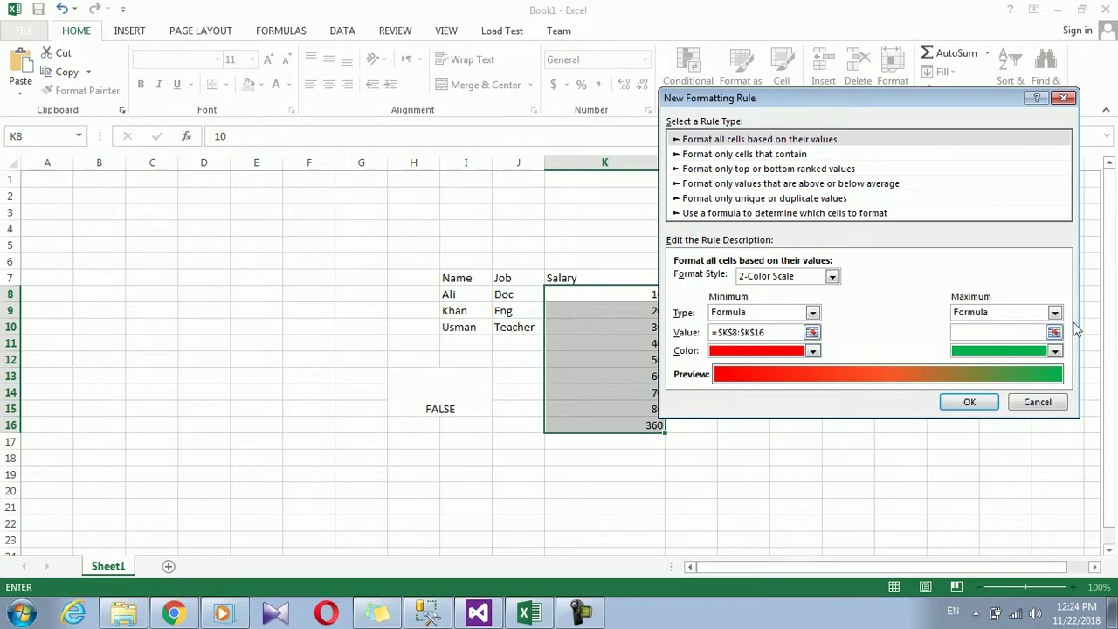
pyautogui.click(1055, 332)
pyautogui.click(440, 407)
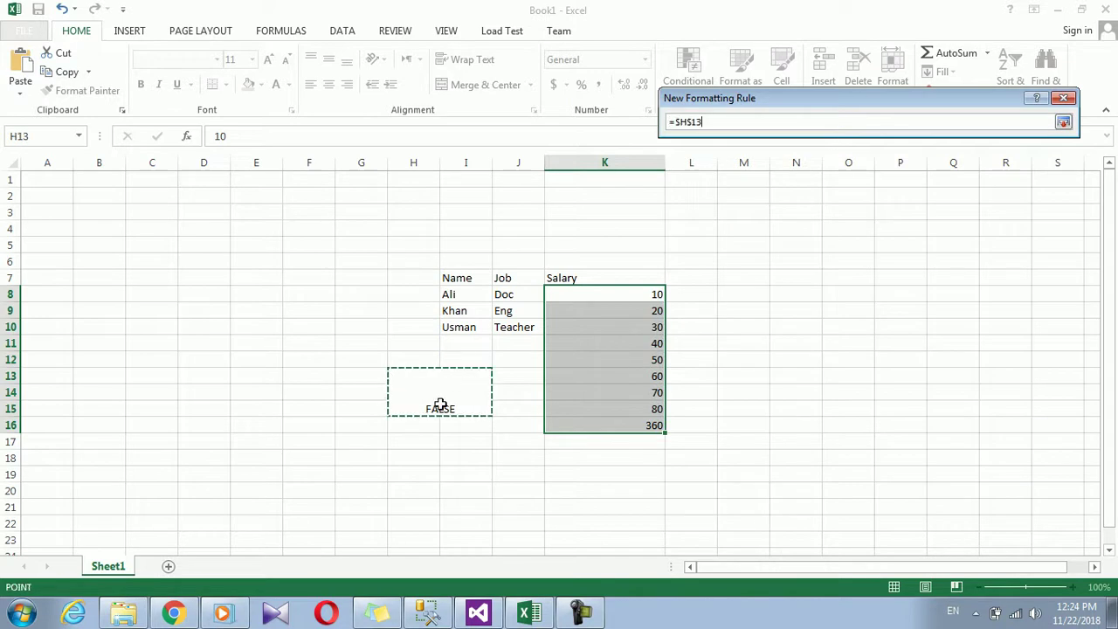
pyautogui.click(1063, 121)
pyautogui.click(970, 401)
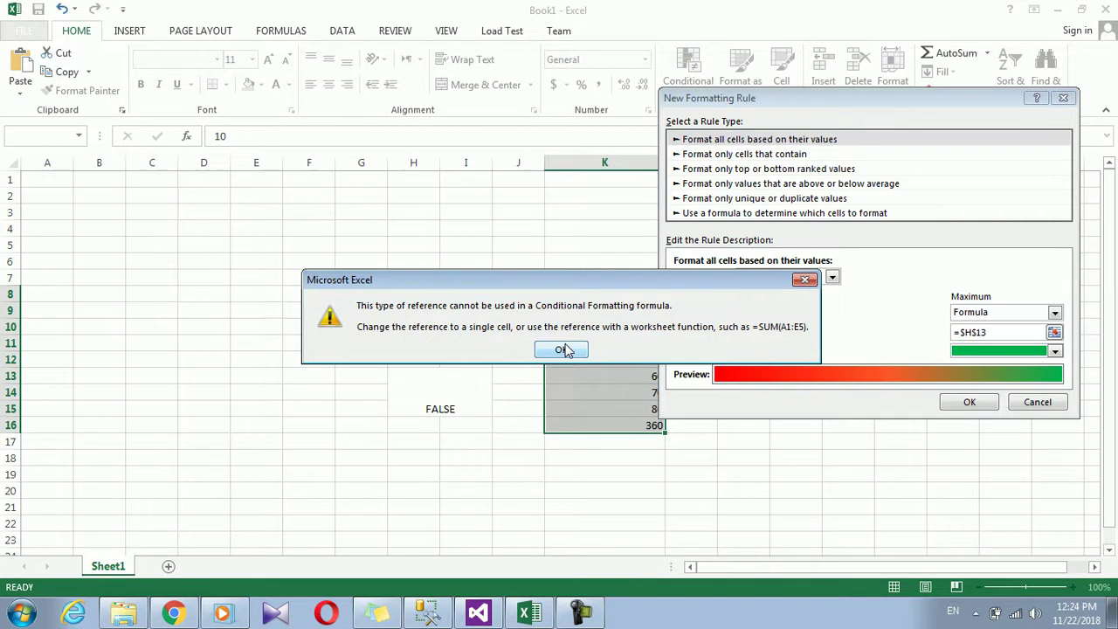
pyautogui.click(561, 350)
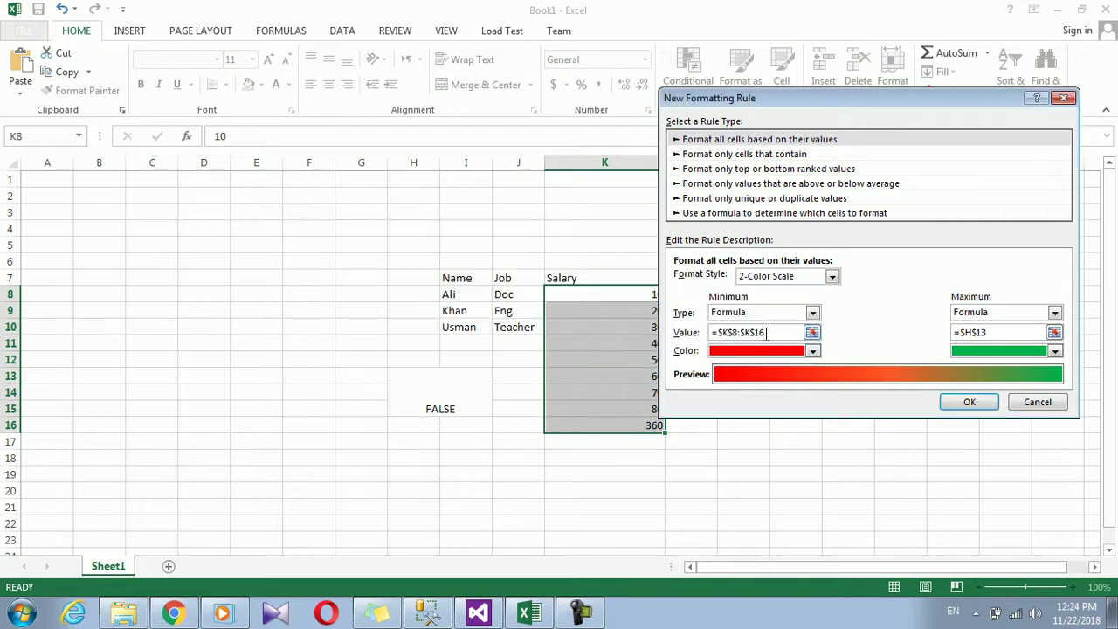
# - Change the minimum reference to K8:K15, retry OK, and dismiss the error
pyautogui.click(812, 333)
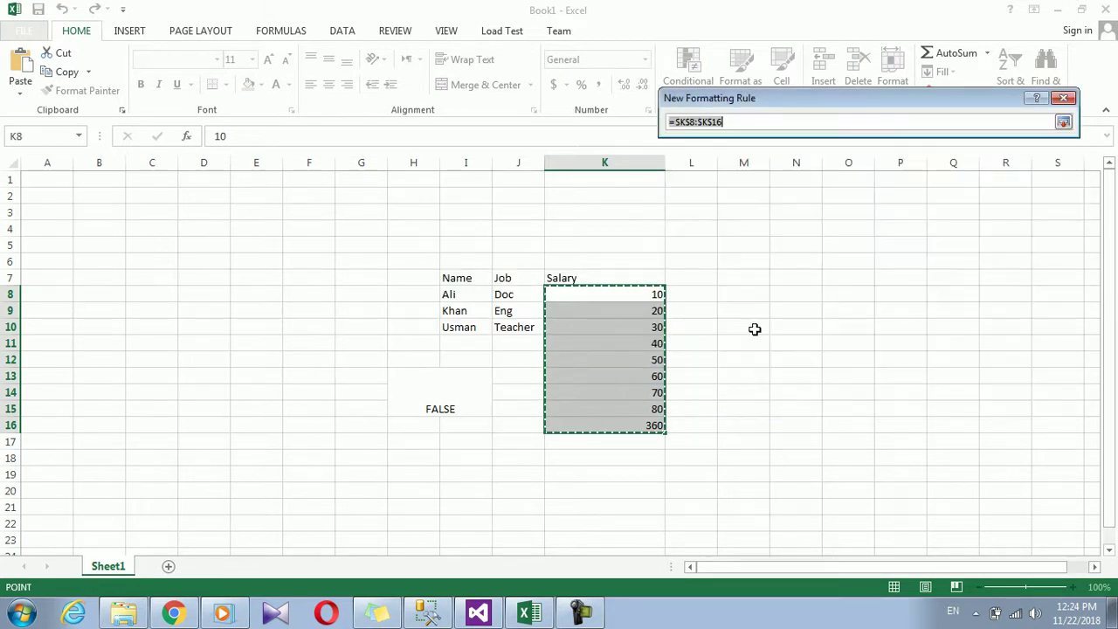
pyautogui.moveTo(639, 297); pyautogui.dragTo(646, 409)
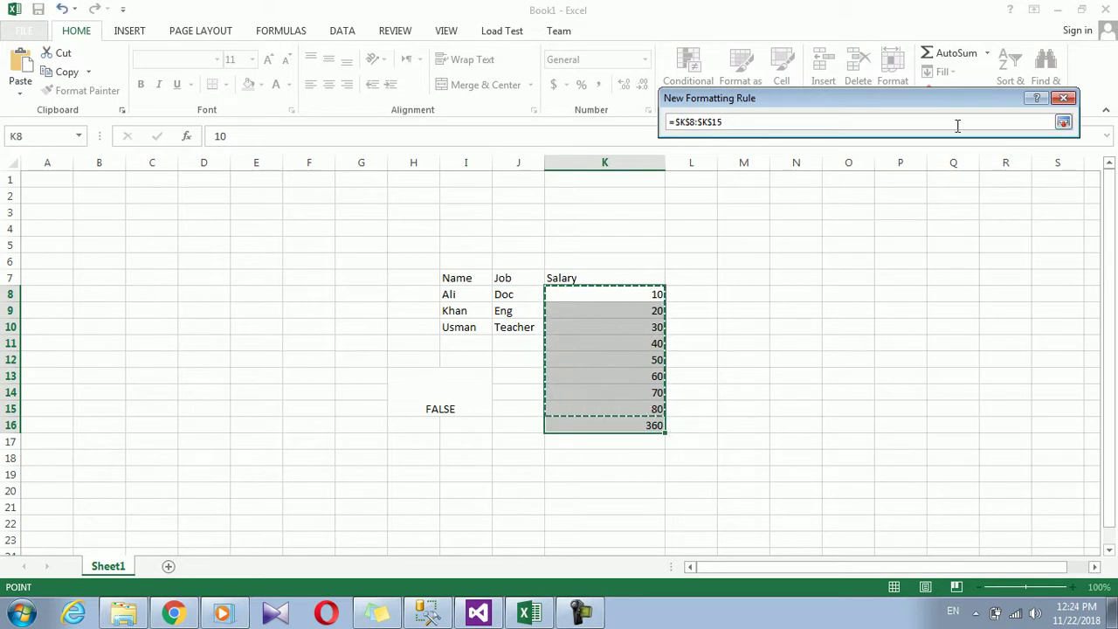
pyautogui.click(1063, 121)
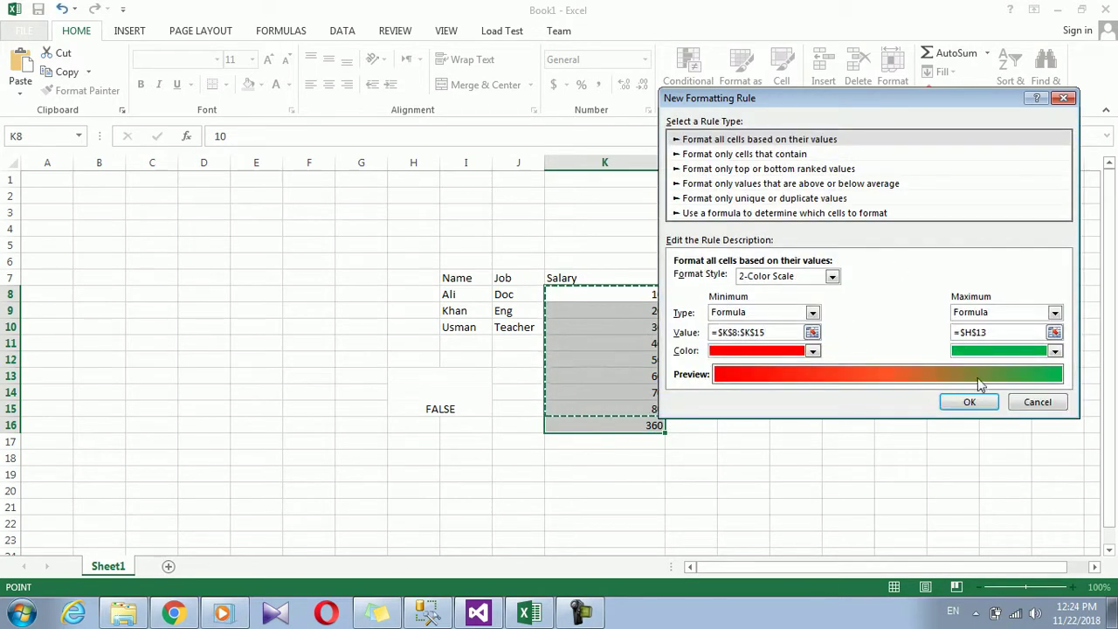
pyautogui.click(968, 400)
pyautogui.click(550, 350)
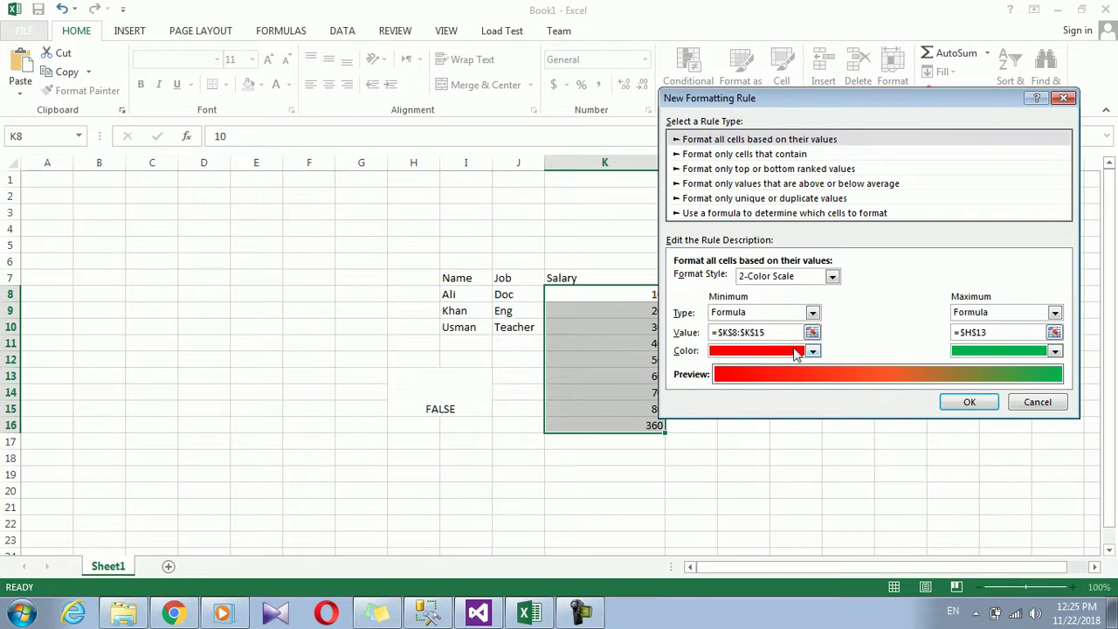
# - Re-pick the minimum range K8:K15, close the rule dialog, and select K16:K17
pyautogui.click(811, 332)
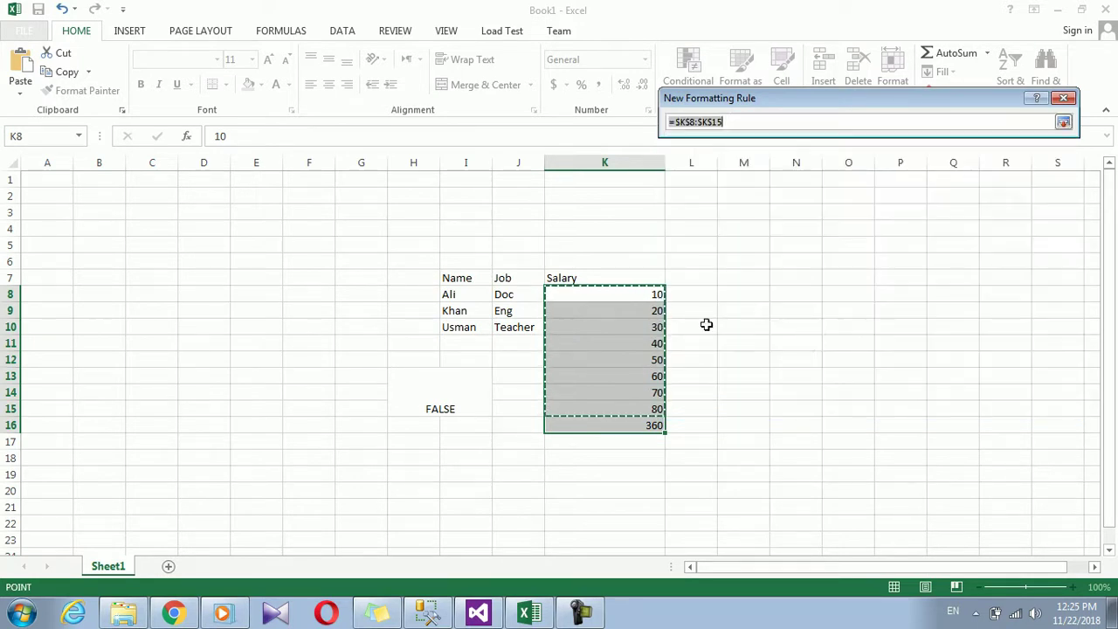
pyautogui.press('BackSpace')
pyautogui.click(771, 163)
pyautogui.click(636, 298)
pyautogui.moveTo(636, 297); pyautogui.dragTo(635, 408)
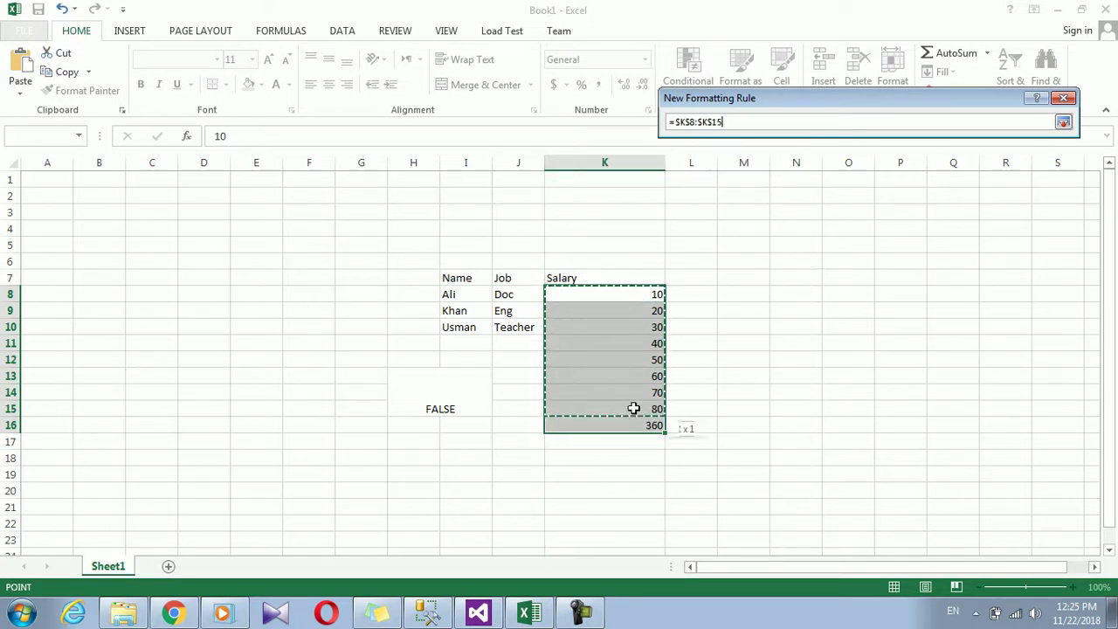
pyautogui.click(1063, 121)
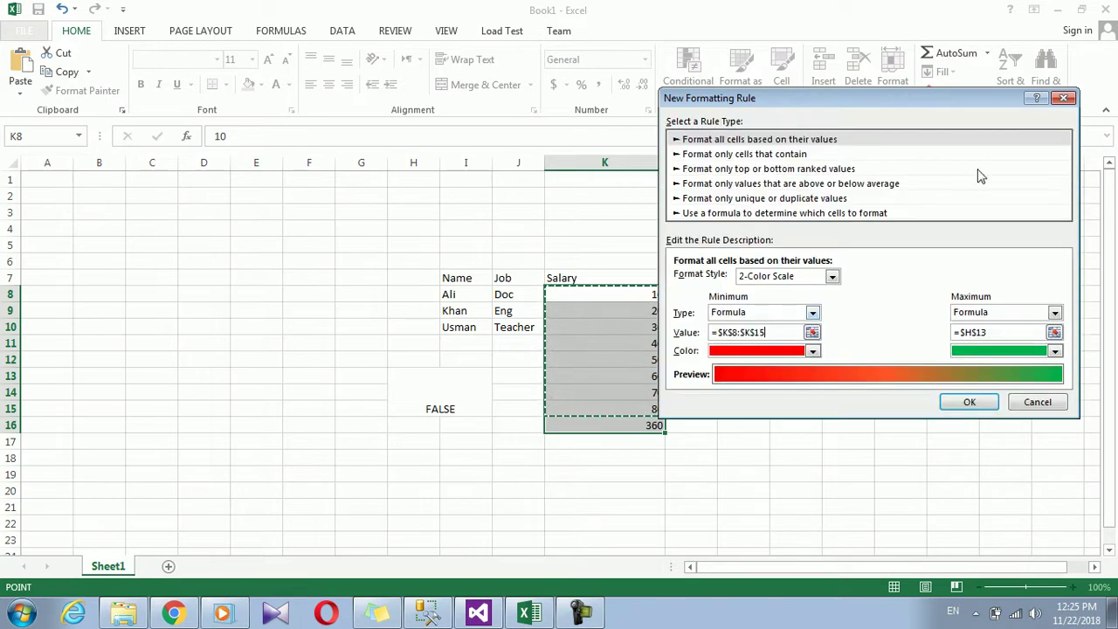
pyautogui.click(581, 614)
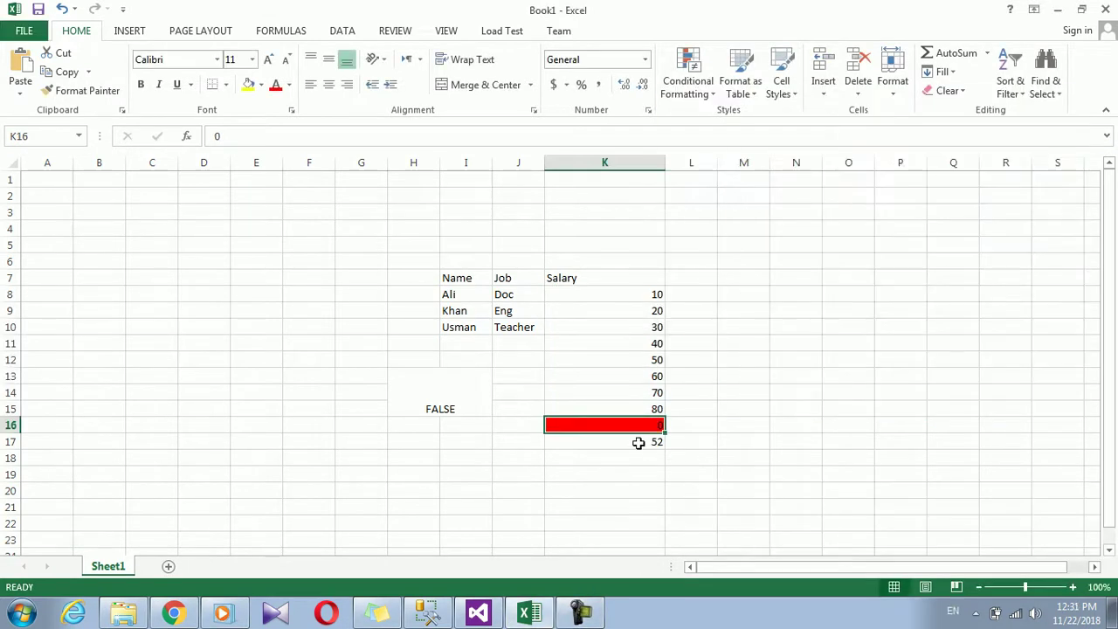
pyautogui.click(640, 442)
pyautogui.moveTo(638, 420); pyautogui.dragTo(638, 441)
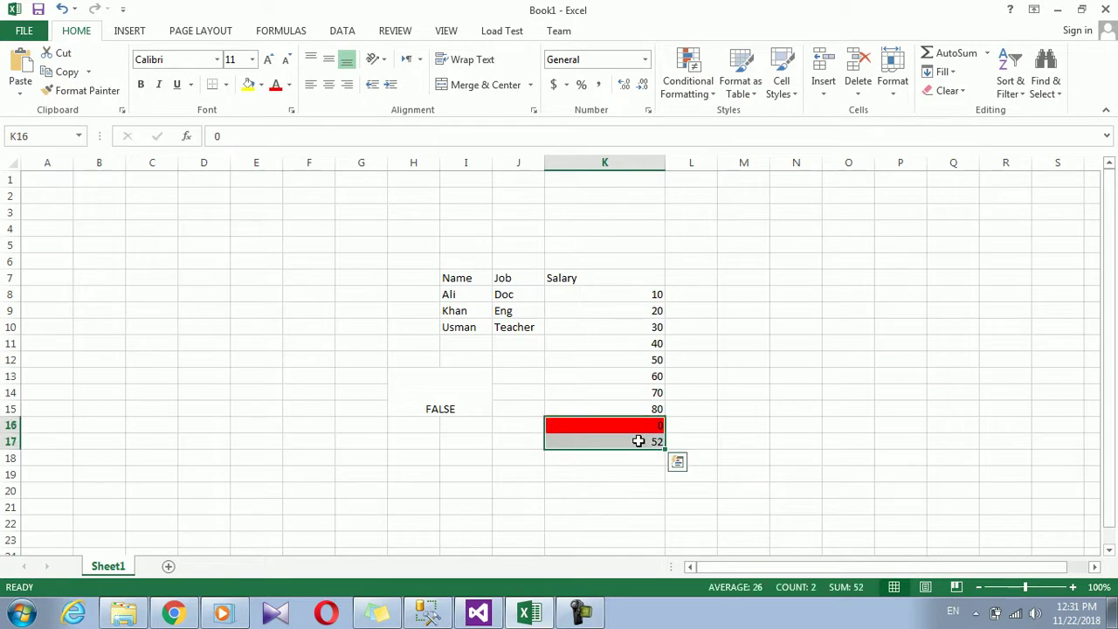
# - Enter =TRUE() in K18 so it shows TRUE
pyautogui.click(645, 460)
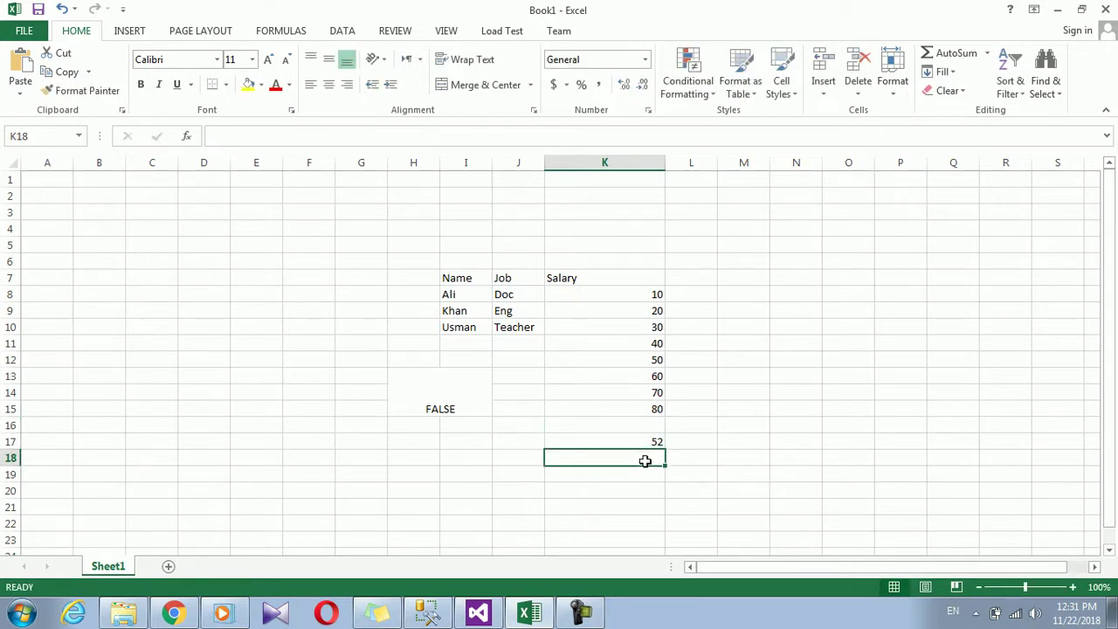
pyautogui.write('=tru')
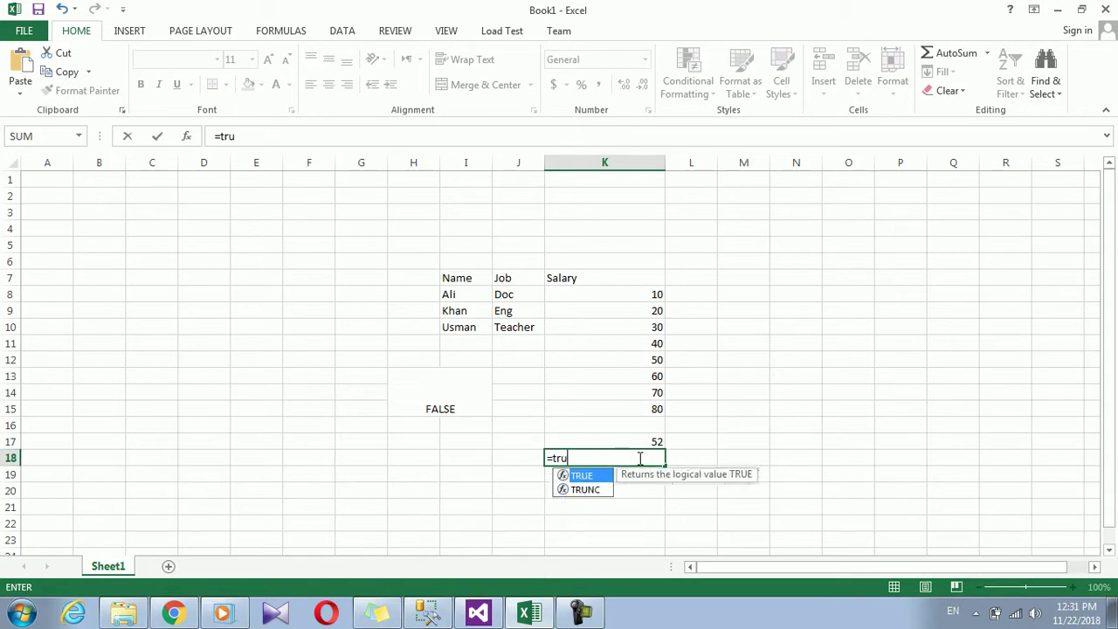
pyautogui.write('e(')
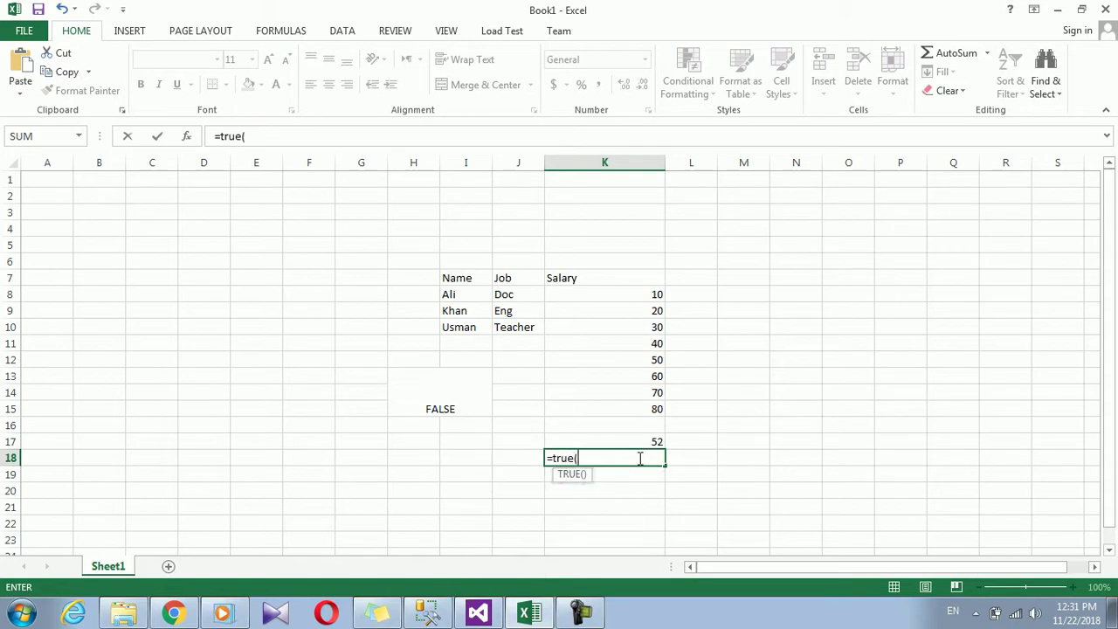
pyautogui.press('Return')
pyautogui.click(622, 457)
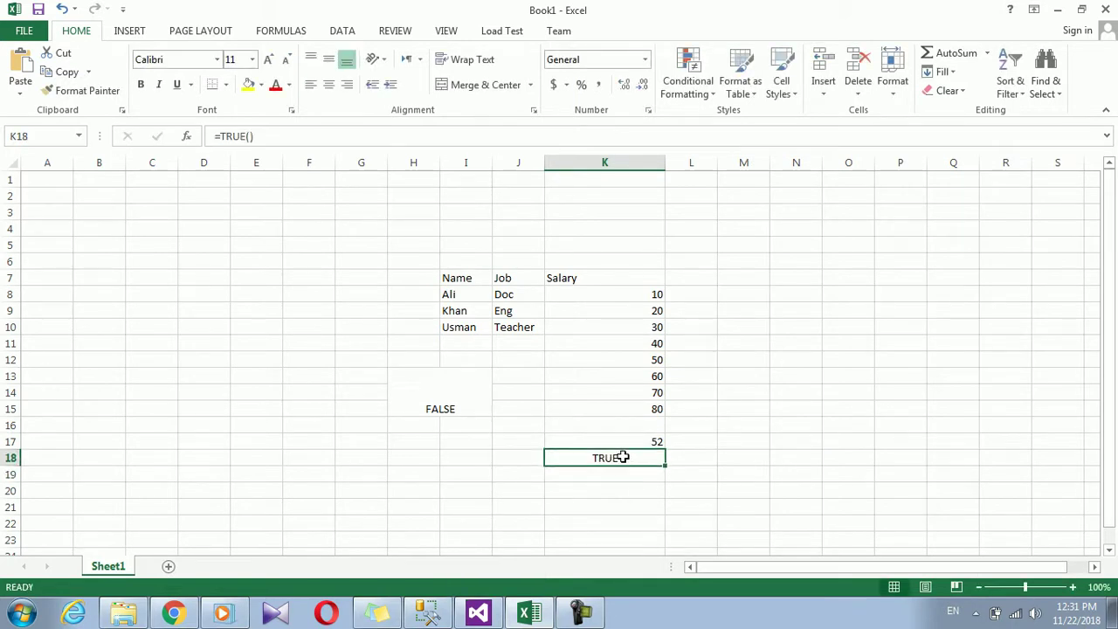
# - Enter =FALSE() in K19 and check both K18 and K19
pyautogui.click(621, 472)
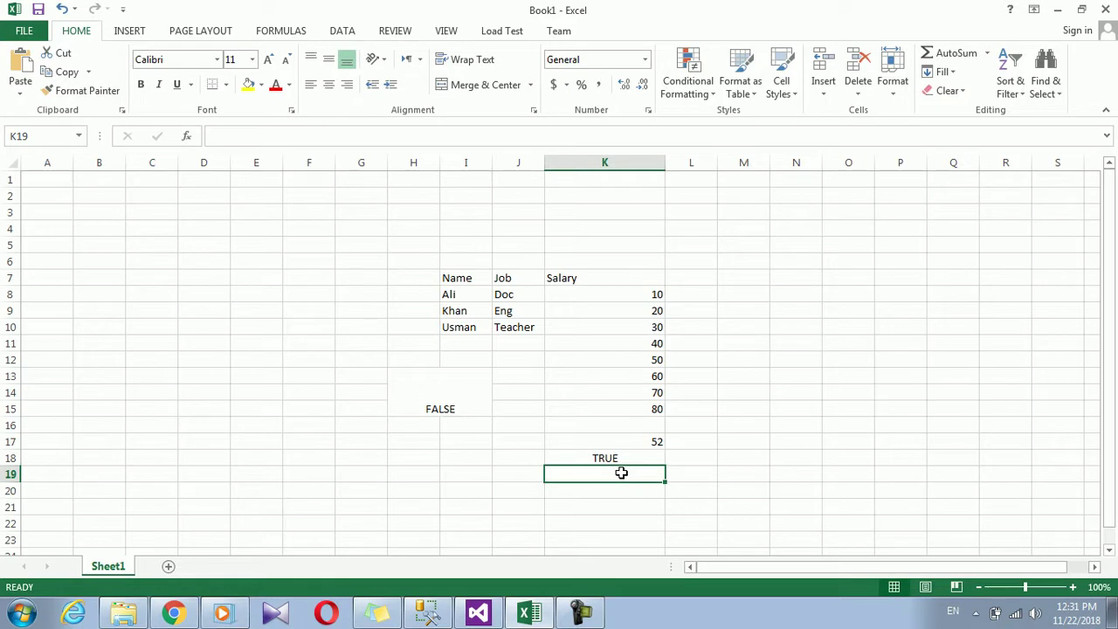
pyautogui.doubleClick(621, 472)
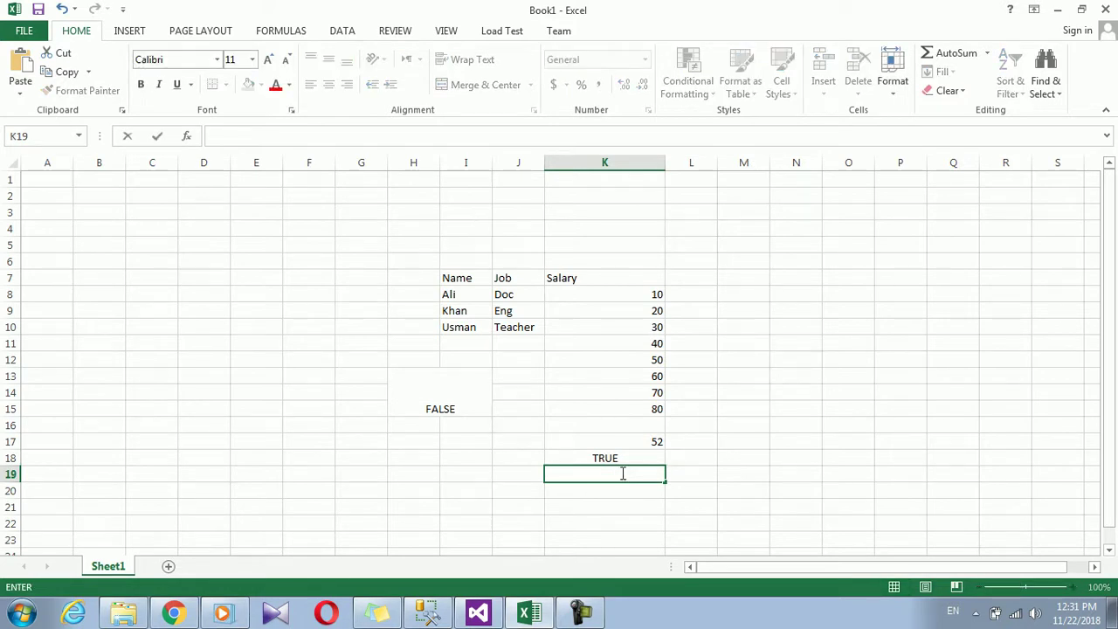
pyautogui.write('=false()')
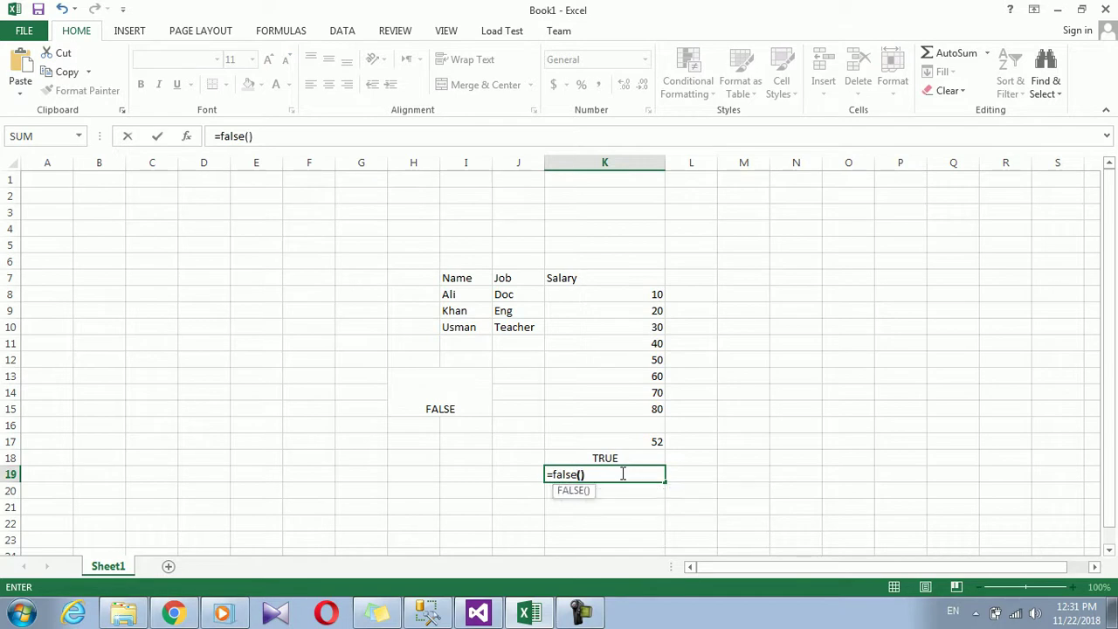
pyautogui.press('Return')
pyautogui.click(619, 471)
pyautogui.moveTo(619, 458); pyautogui.dragTo(618, 472)
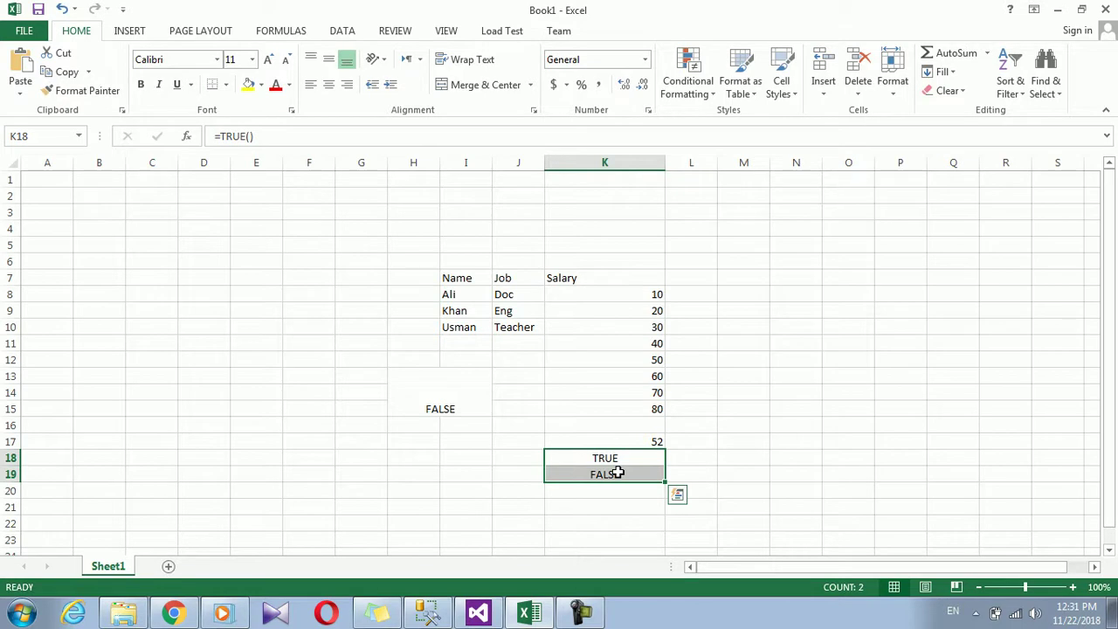
pyautogui.click(627, 459)
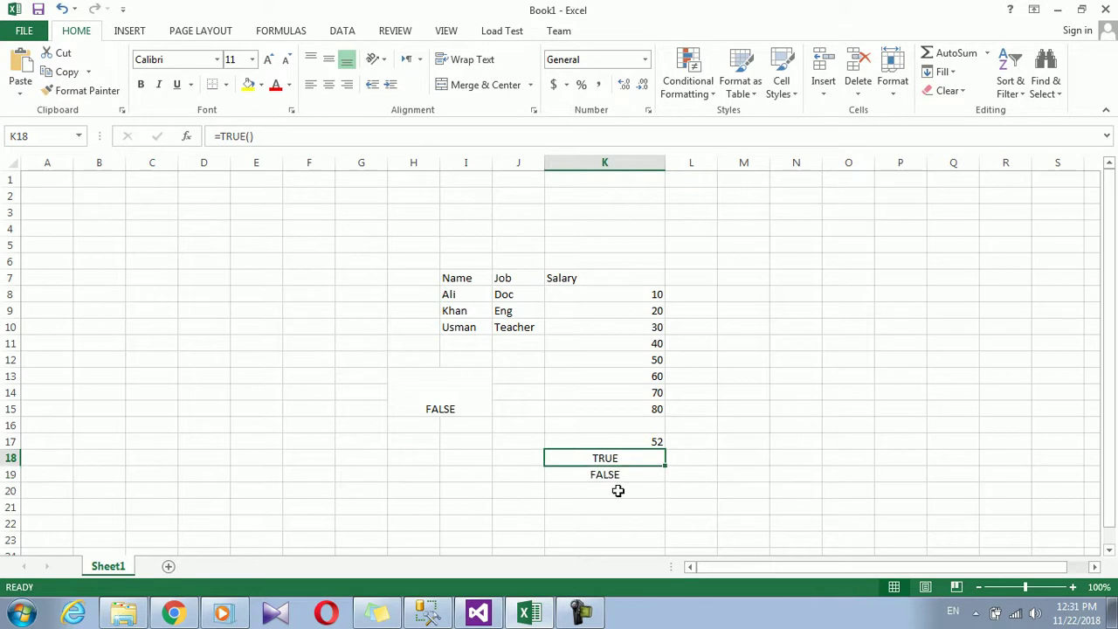
pyautogui.click(620, 477)
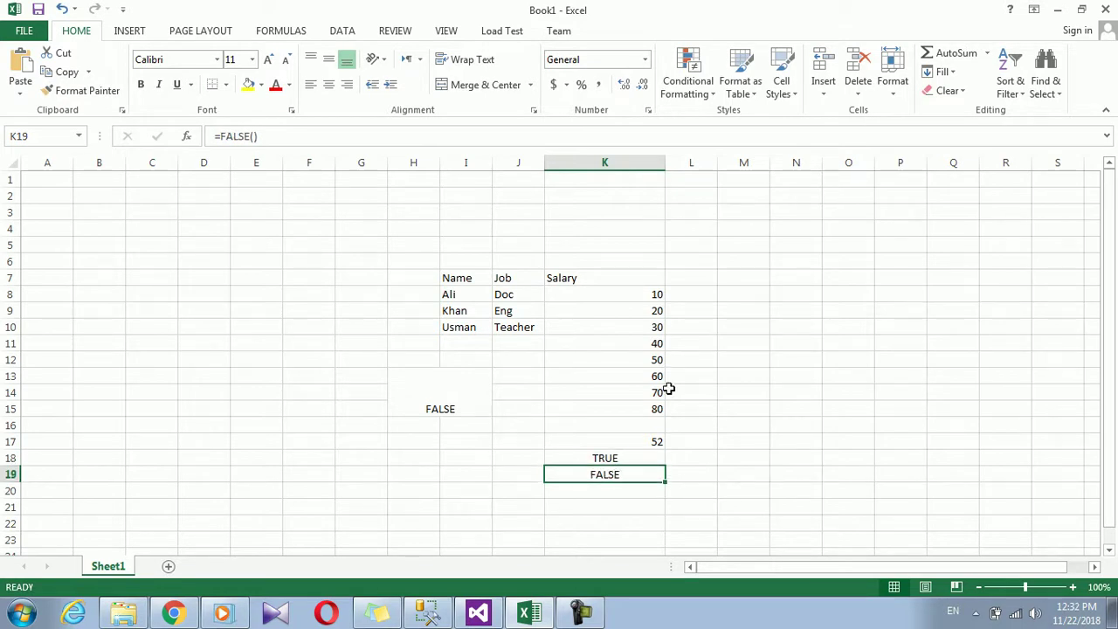
pyautogui.click(626, 460)
# - Start a new color scale rule with minimum Formula =$K$18 in red
pyautogui.click(690, 83)
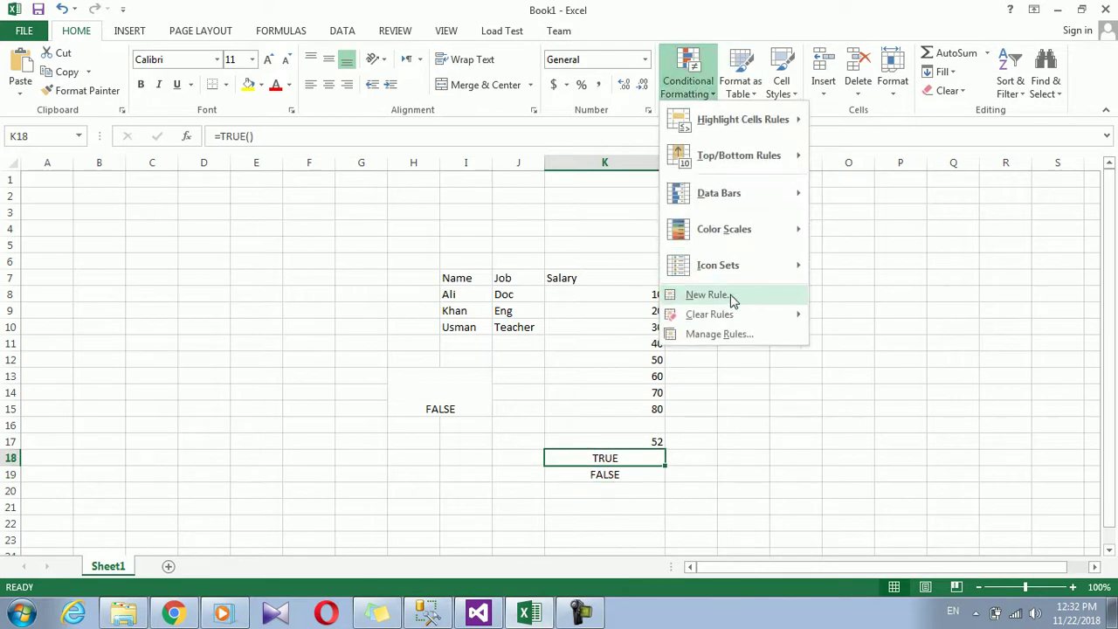
pyautogui.click(731, 297)
pyautogui.click(849, 242)
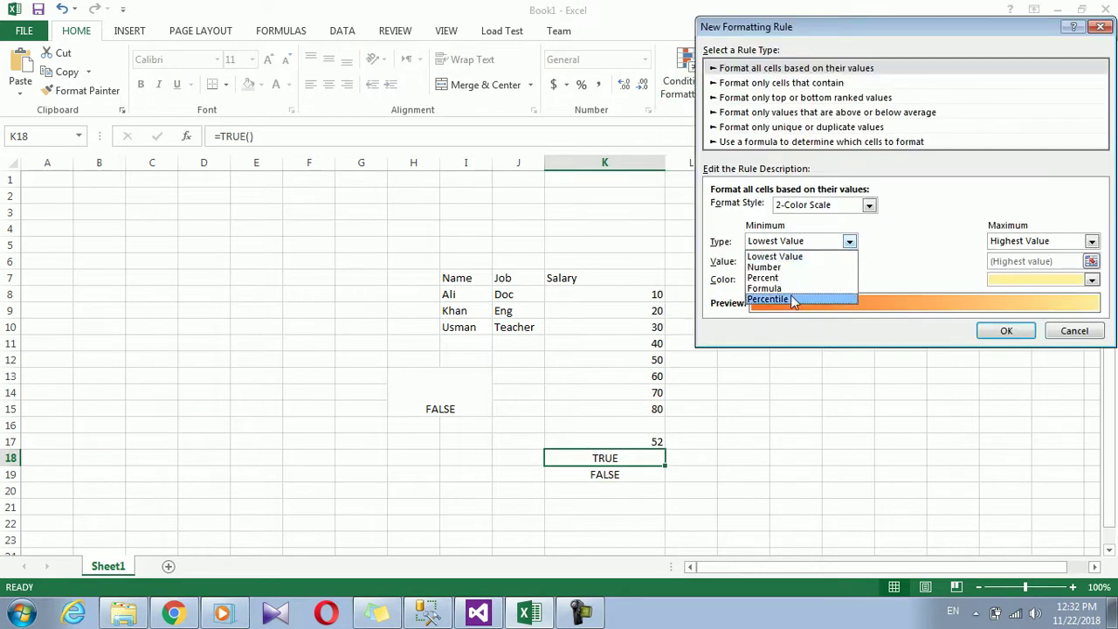
pyautogui.click(791, 288)
pyautogui.click(849, 262)
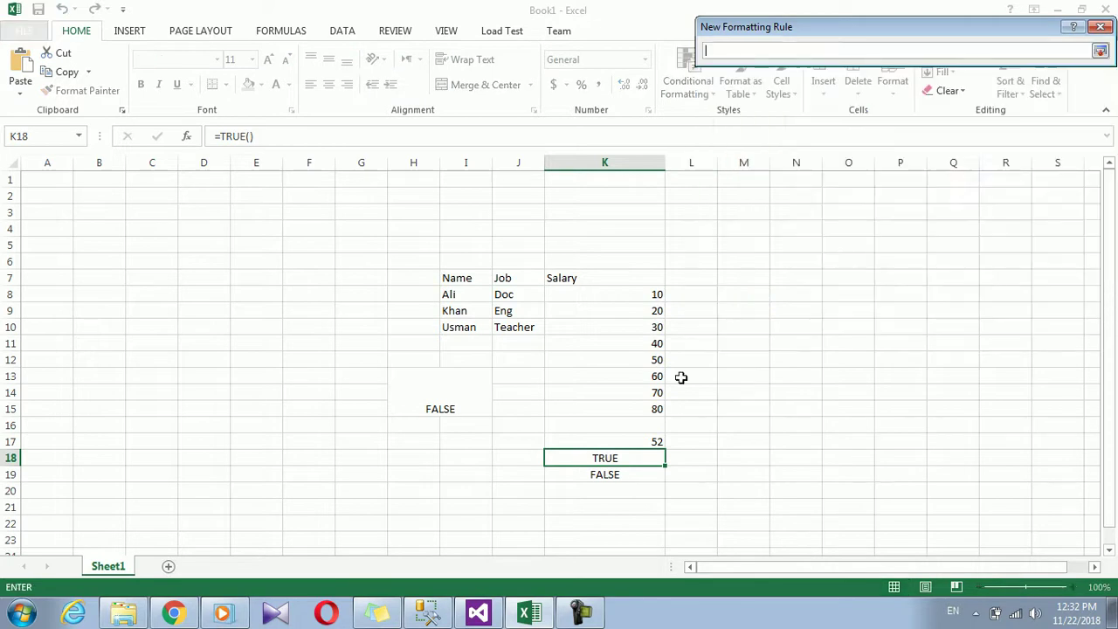
pyautogui.click(620, 456)
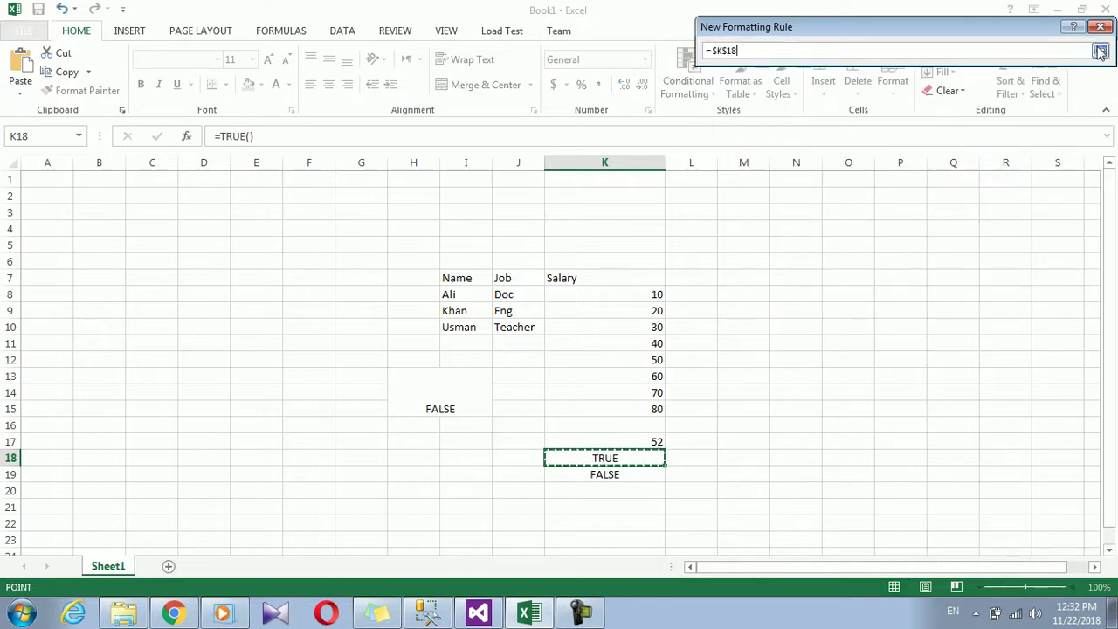
pyautogui.click(1100, 51)
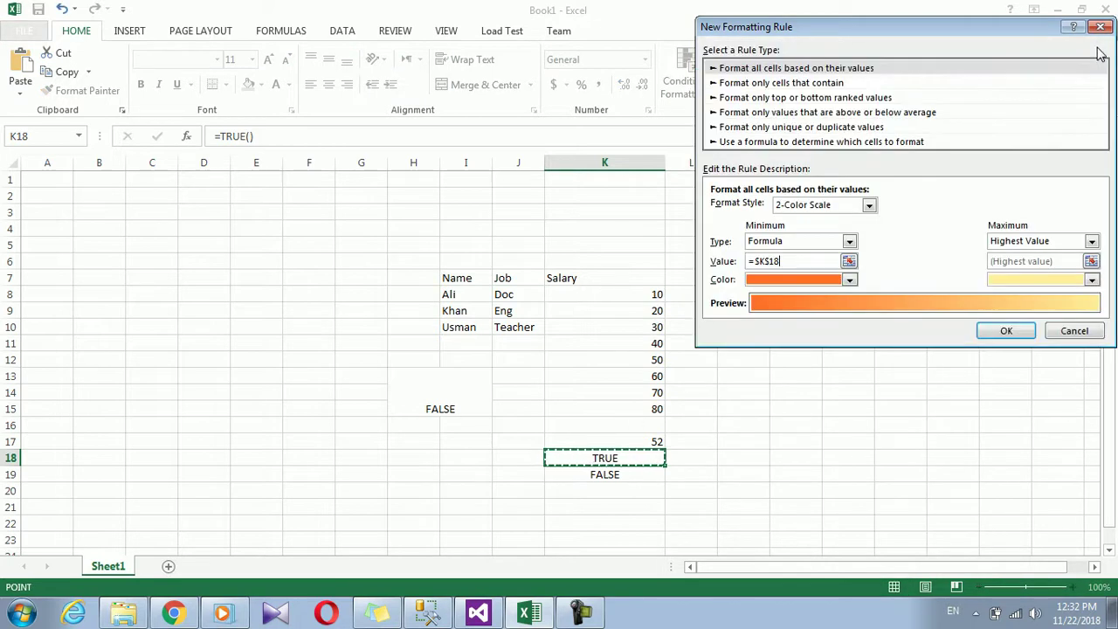
pyautogui.click(849, 280)
pyautogui.click(761, 400)
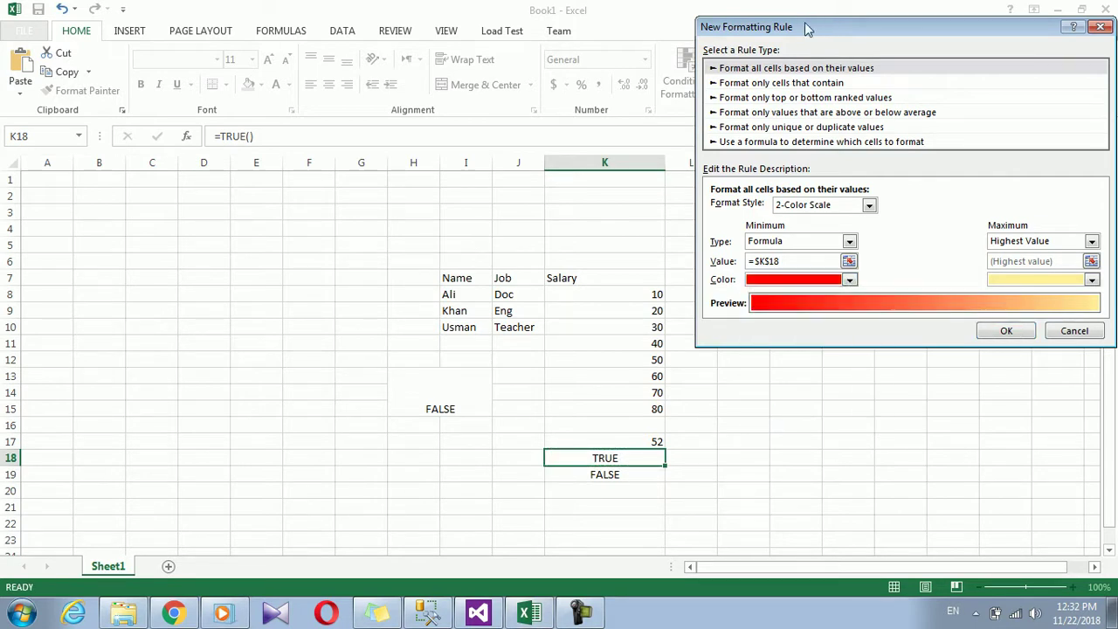
# - Set the maximum to Formula =$K$19, changing its colour from green to dark blue, and apply
pyautogui.moveTo(808, 27); pyautogui.dragTo(717, 25)
pyautogui.click(1000, 240)
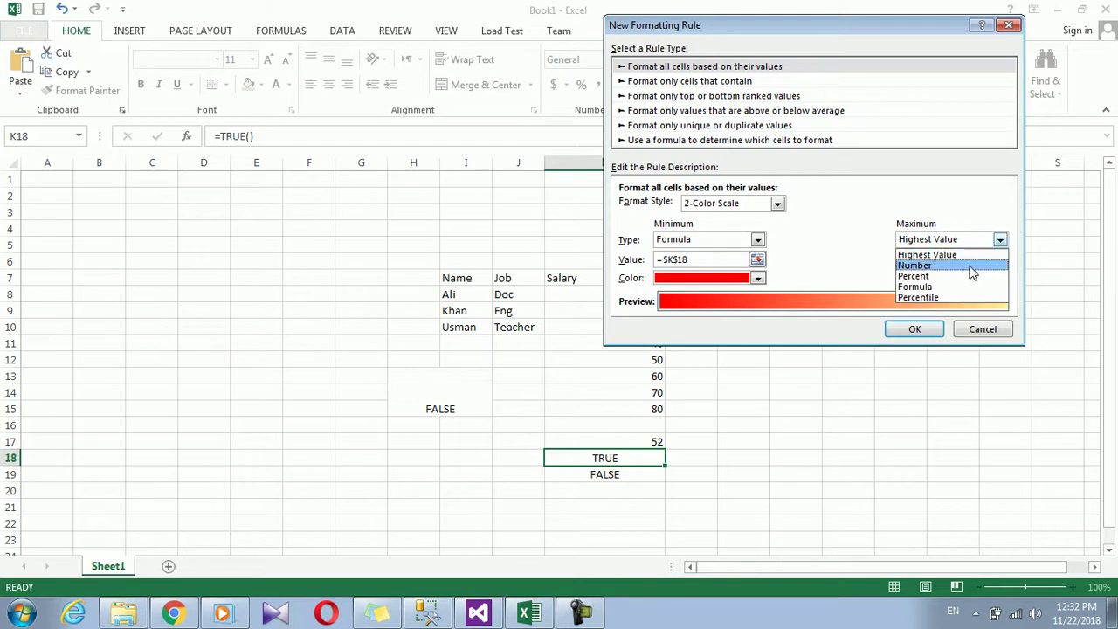
pyautogui.click(944, 285)
pyautogui.click(1000, 259)
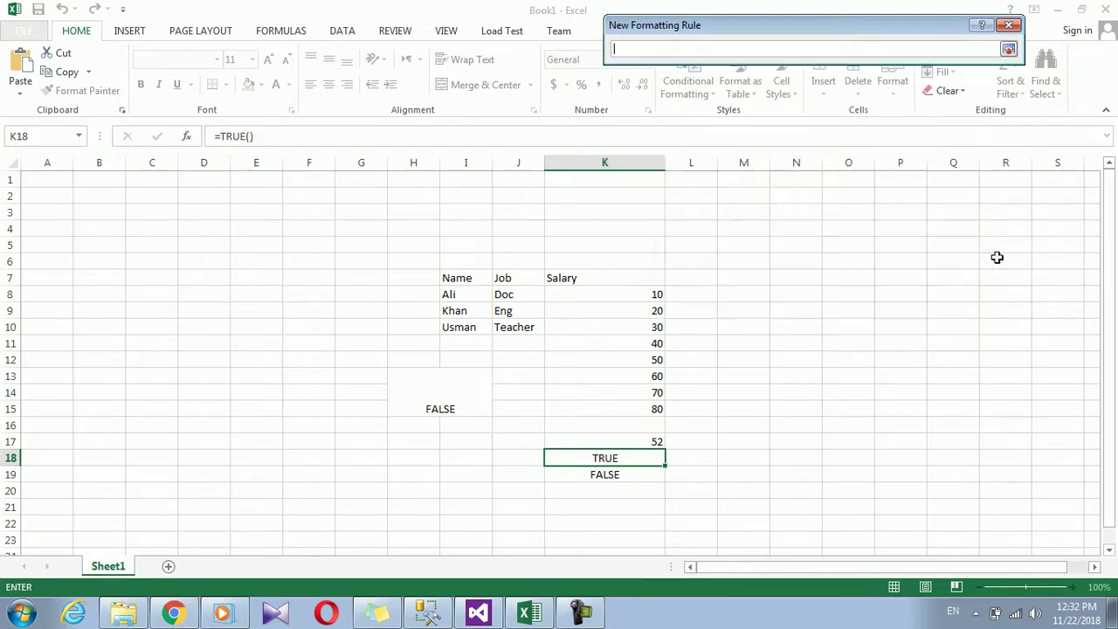
pyautogui.click(629, 472)
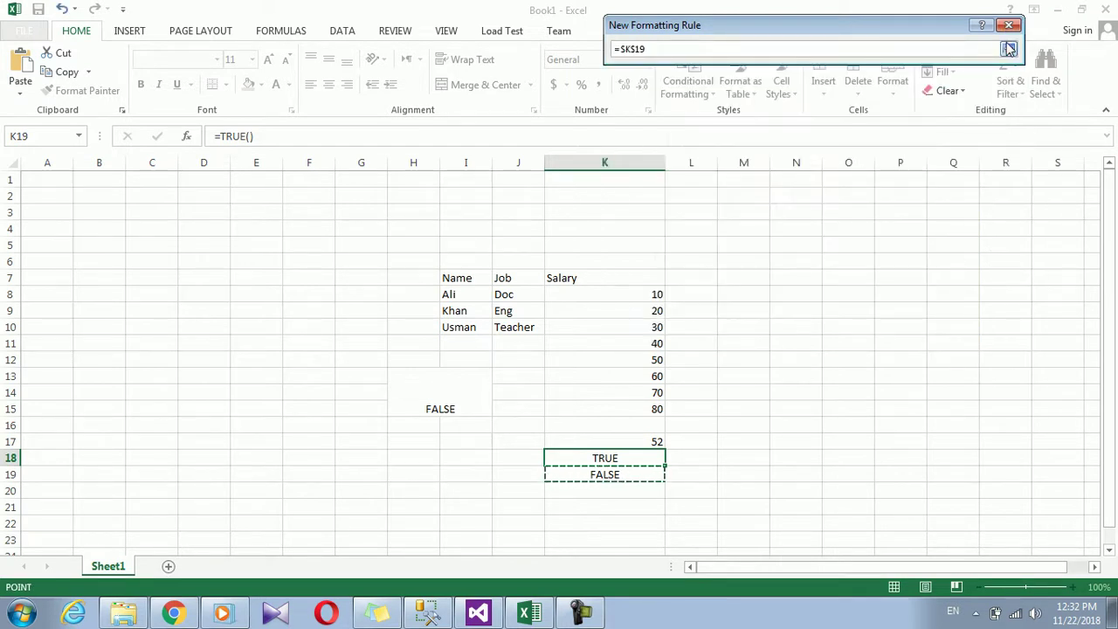
pyautogui.click(1009, 49)
pyautogui.click(1000, 278)
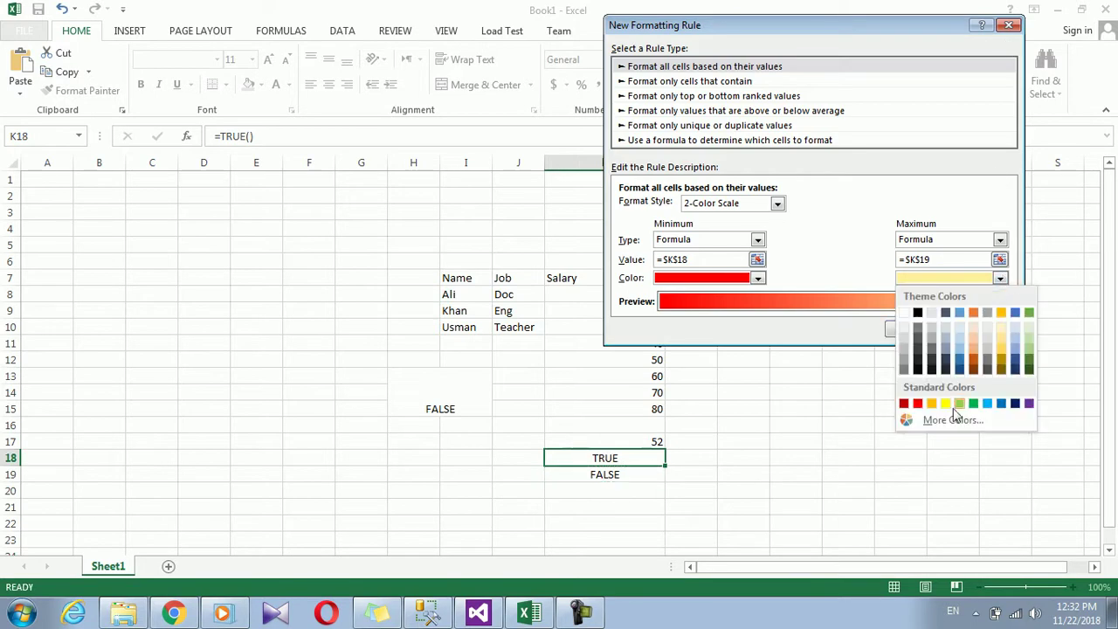
pyautogui.click(975, 403)
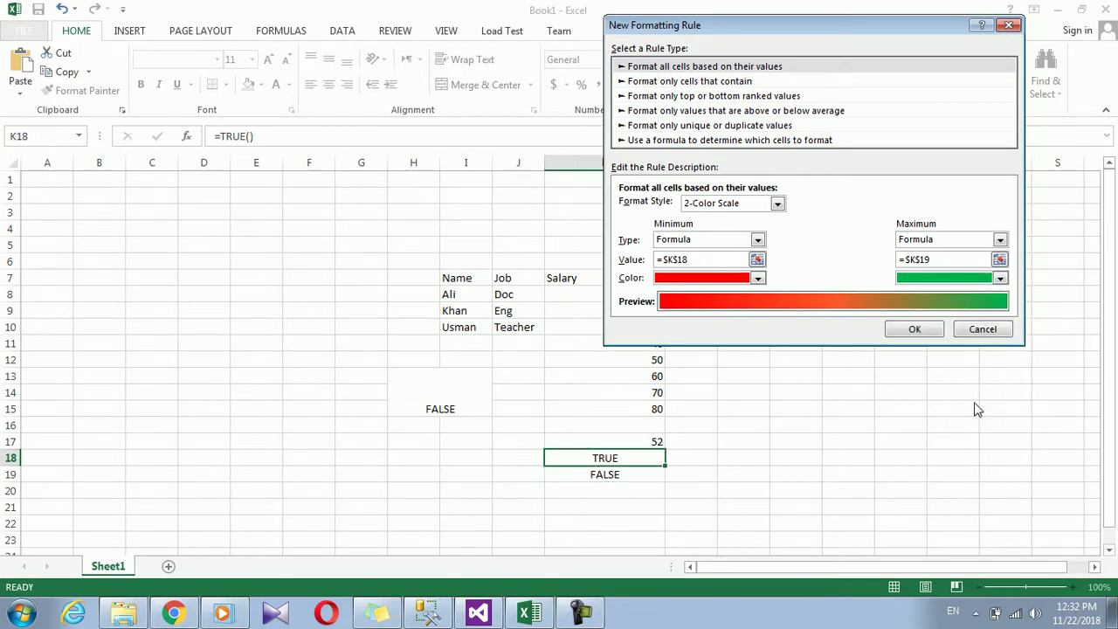
pyautogui.click(1001, 278)
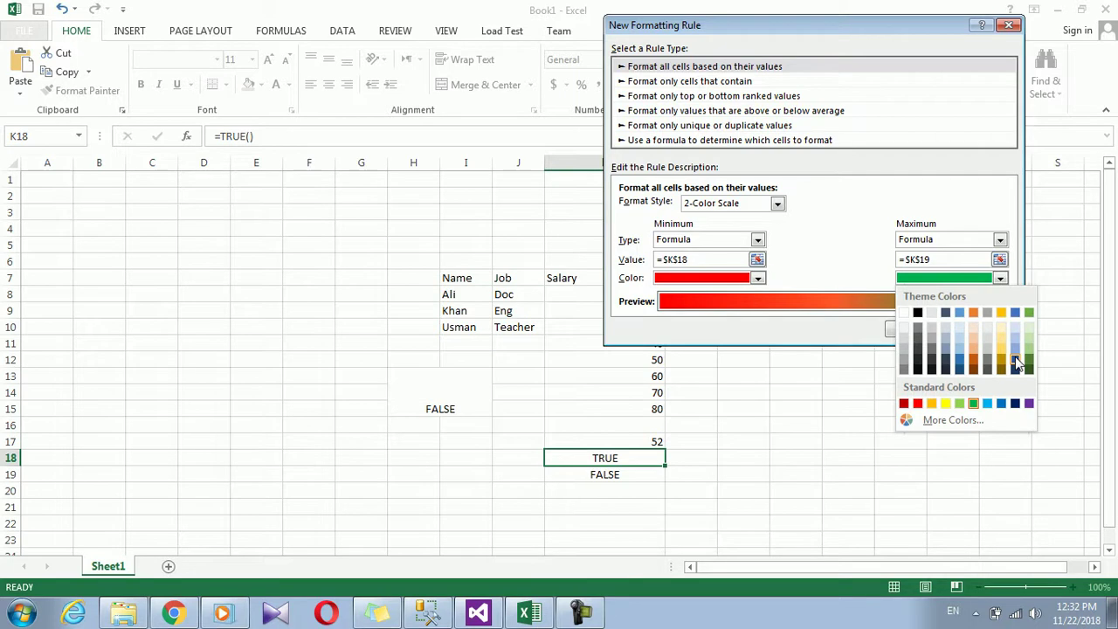
pyautogui.click(1014, 356)
pyautogui.click(917, 330)
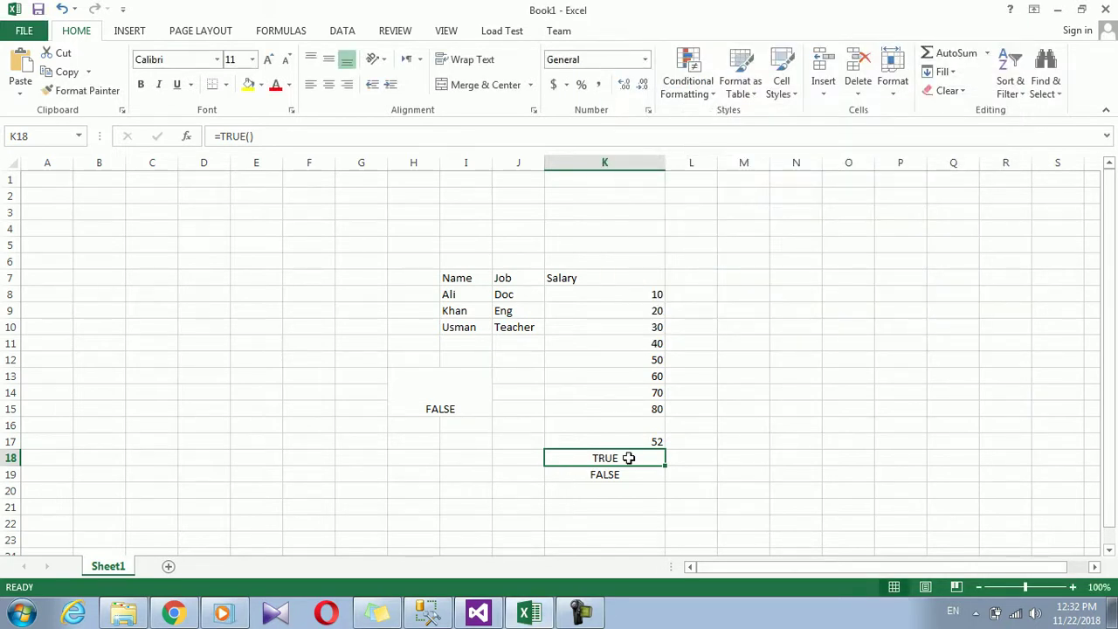
# - Enter FALSE and then the test value 0 in K18 to see the colour scale react
pyautogui.write('f')
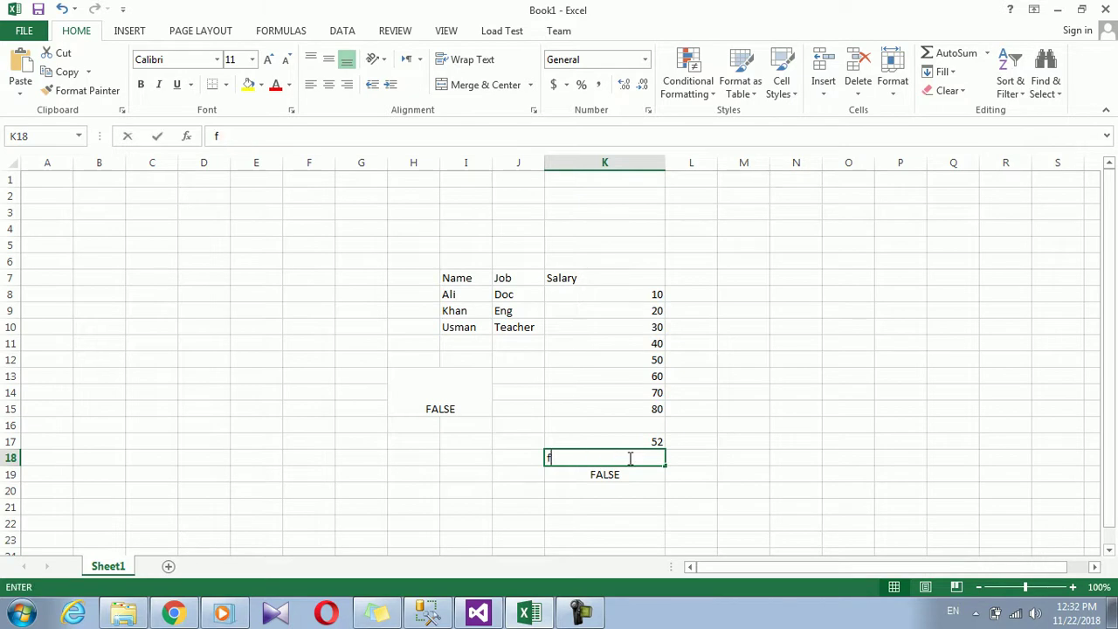
pyautogui.write('as')
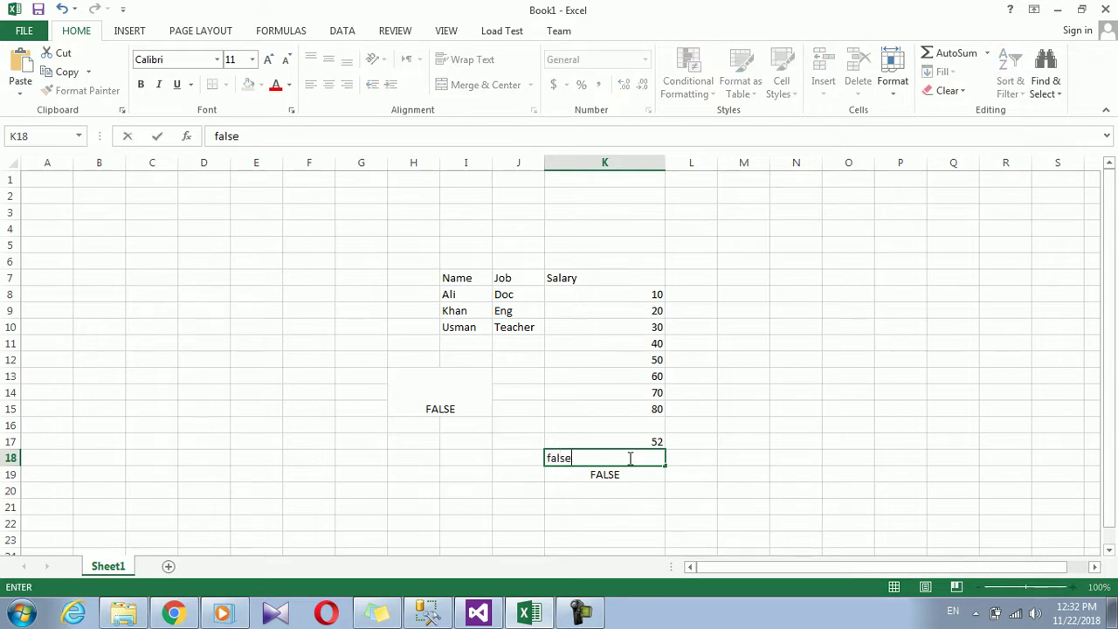
pyautogui.press('Return')
pyautogui.click(628, 457)
pyautogui.write('0')
pyautogui.press('Return')
pyautogui.click(629, 458)
# - Enter the test value 5 in K19
pyautogui.press('Down')
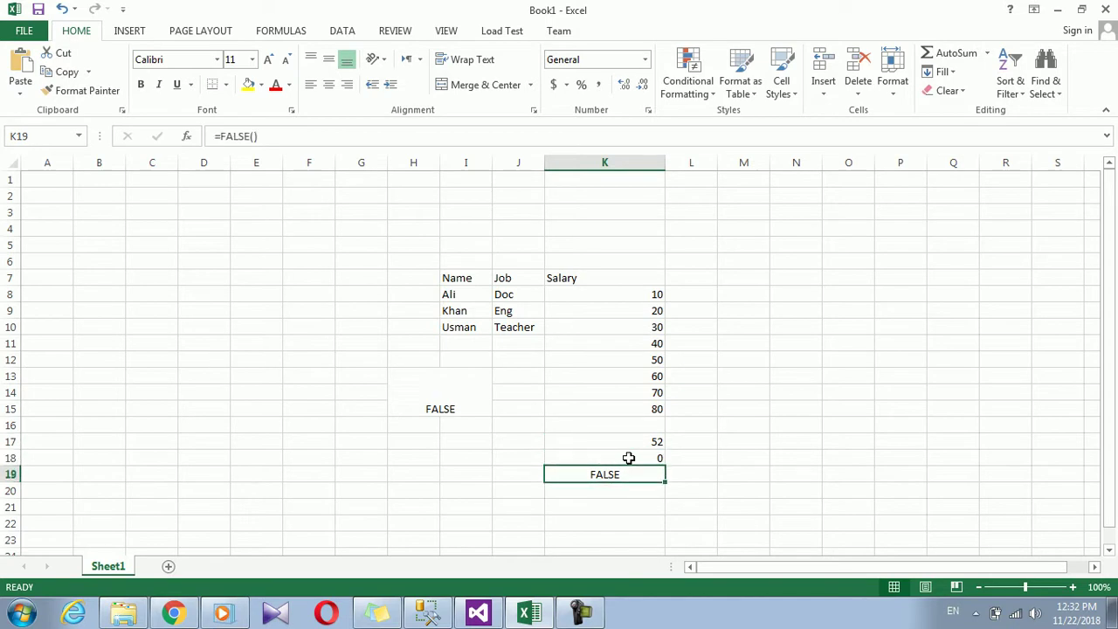
pyautogui.click(628, 457)
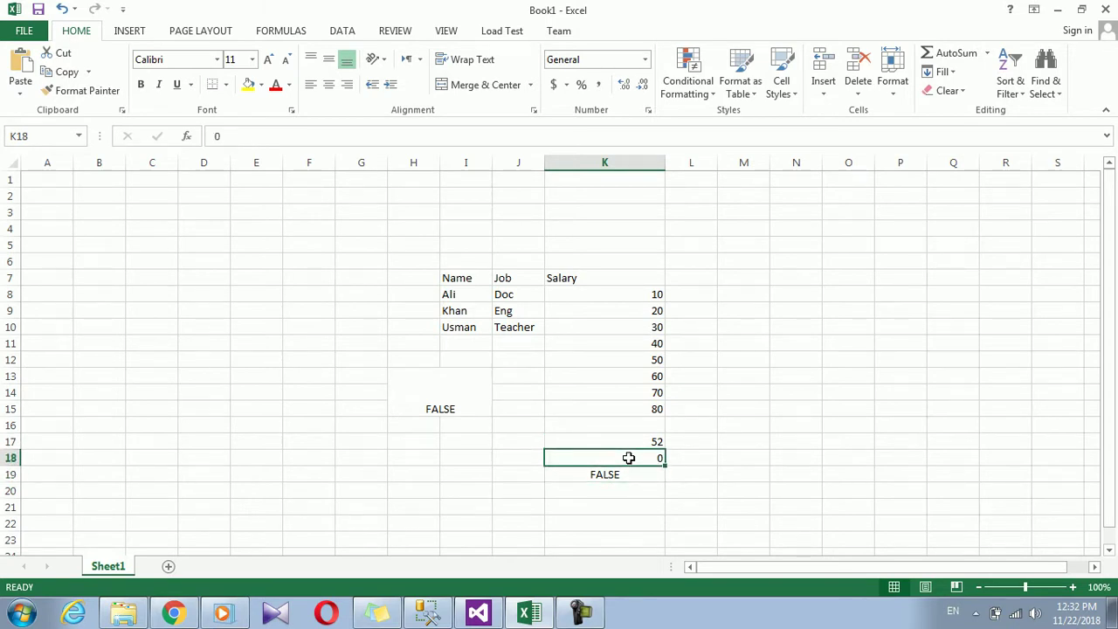
pyautogui.press('Down')
pyautogui.write('5')
pyautogui.press('Return')
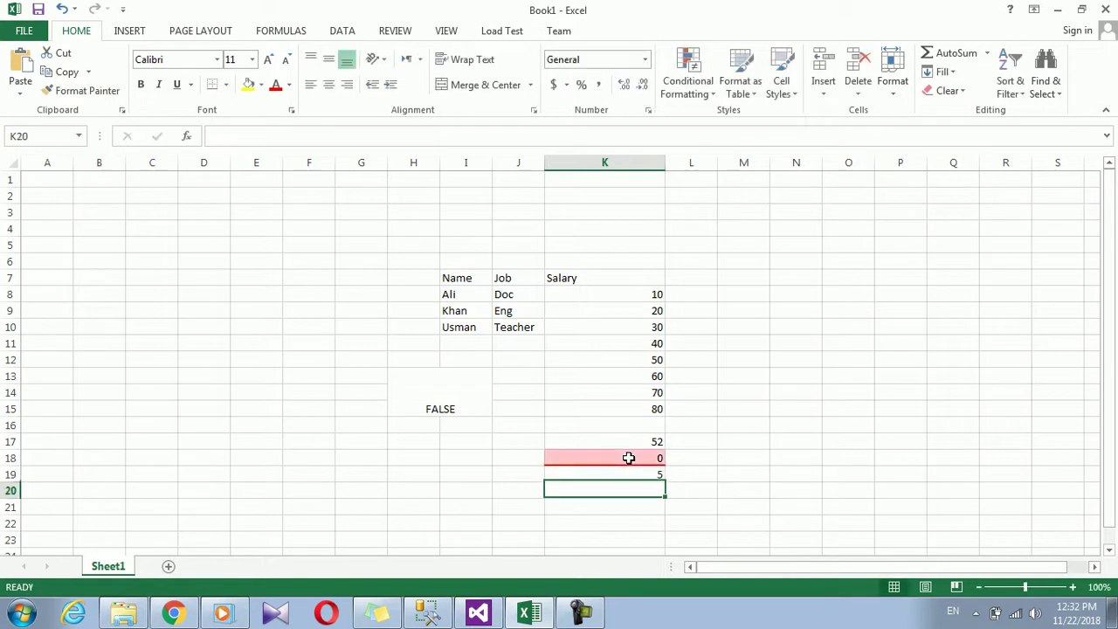
pyautogui.press('Up')
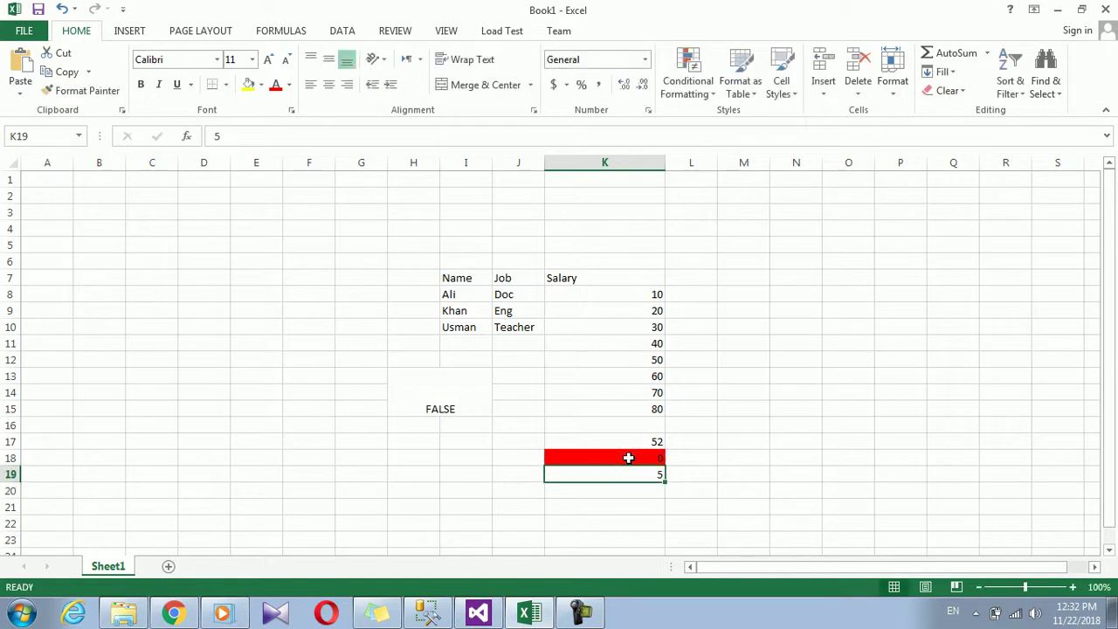
# - Replace the 5 in K19 with the test value 2
pyautogui.click(628, 458)
pyautogui.press('Down')
pyautogui.click(628, 458)
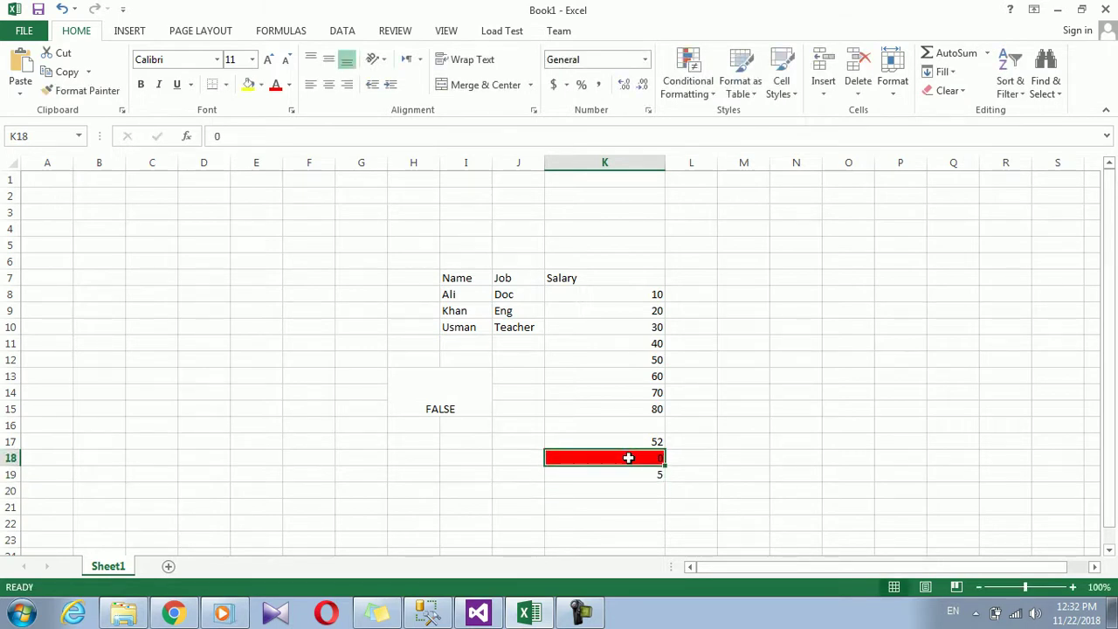
pyautogui.press('Down')
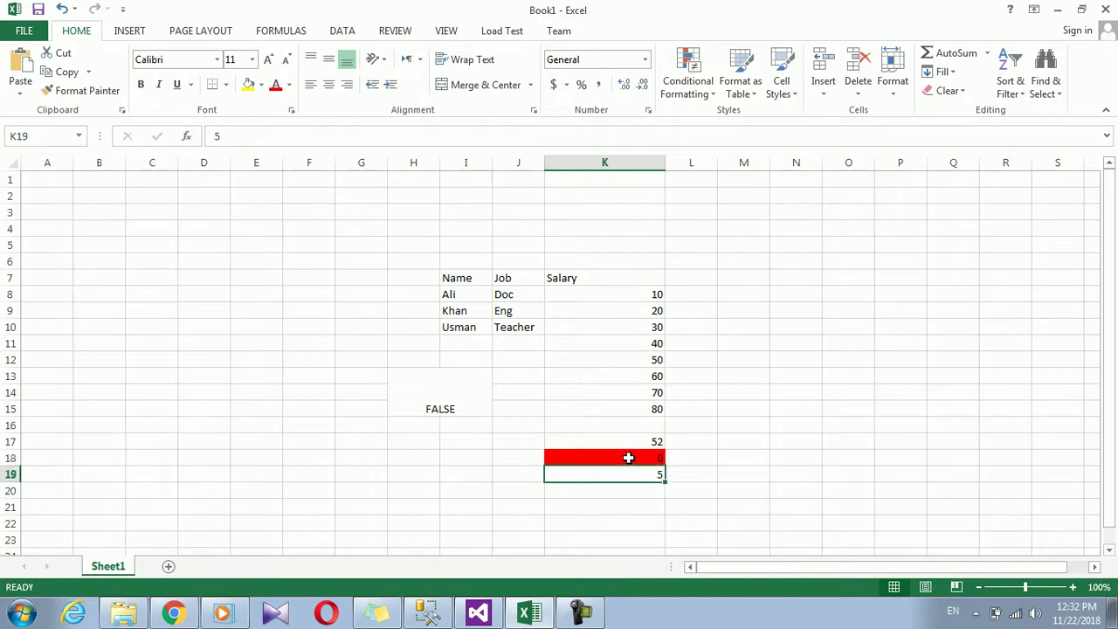
pyautogui.press('BackSpace')
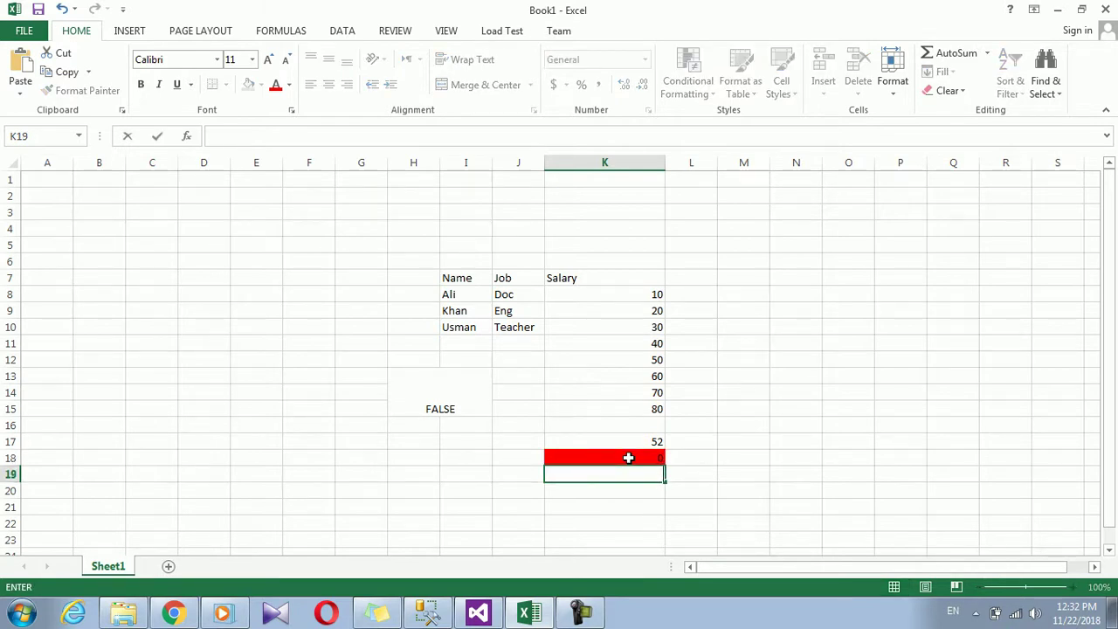
pyautogui.write('2')
pyautogui.press('Return')
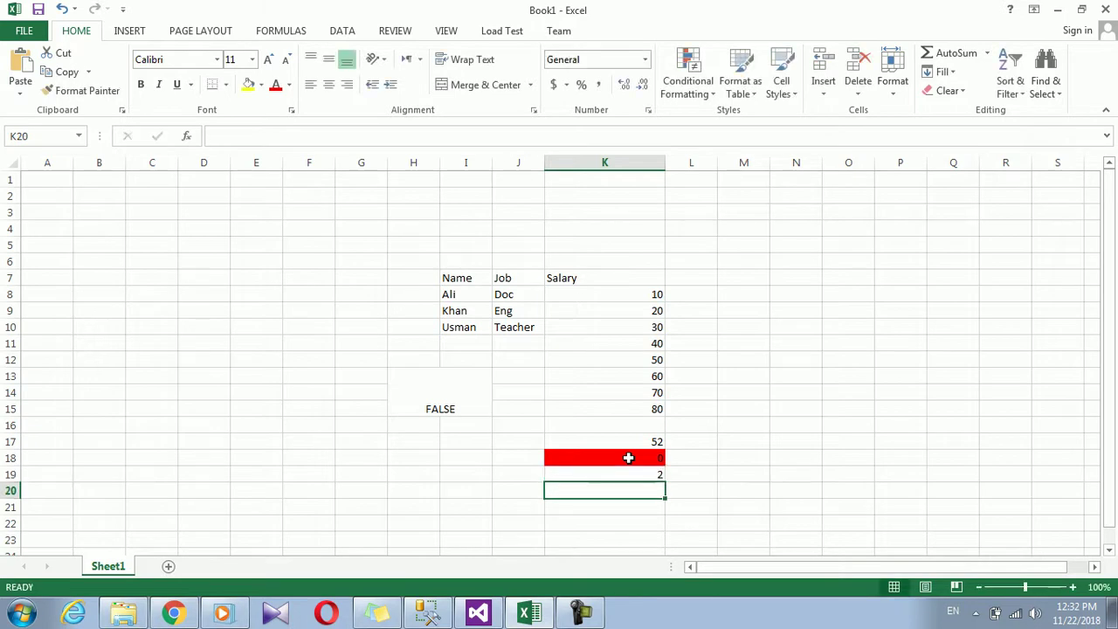
# - Set K18 back to FALSE
pyautogui.click(628, 458)
pyautogui.write('false')
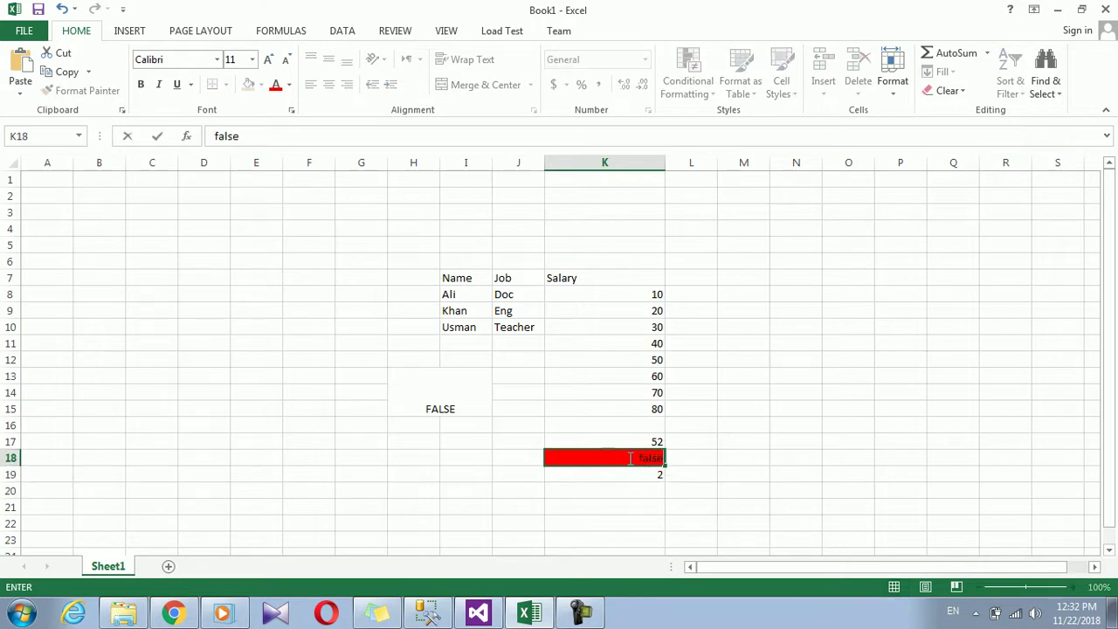
pyautogui.press('Return')
pyautogui.click(629, 458)
pyautogui.click(622, 473)
pyautogui.click(626, 459)
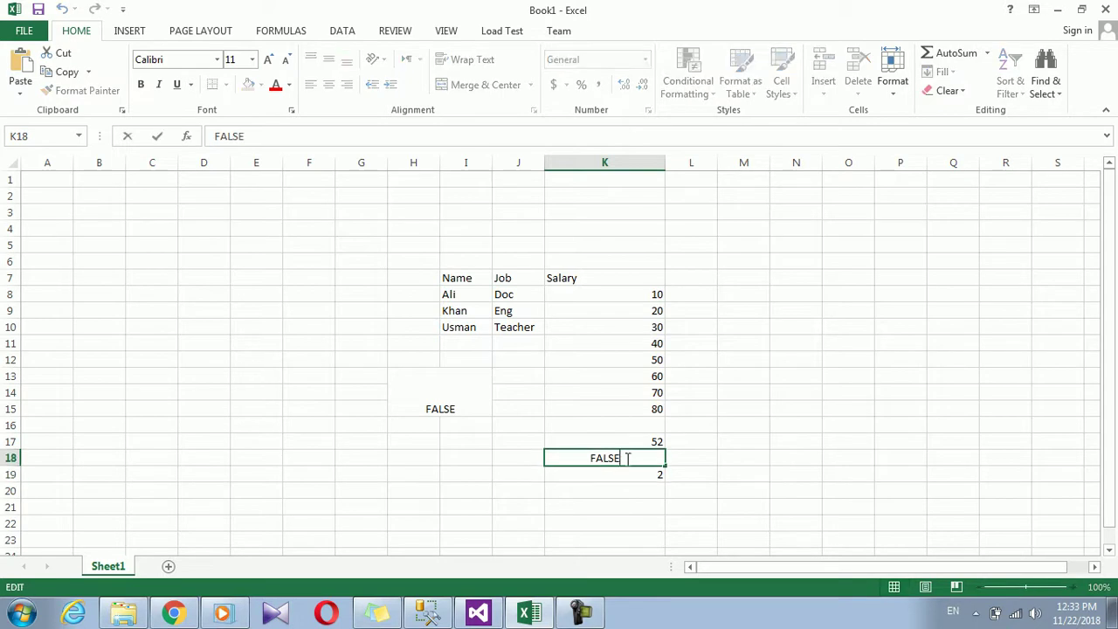
# - Enter TRUE in K19
pyautogui.click(611, 492)
pyautogui.click(620, 473)
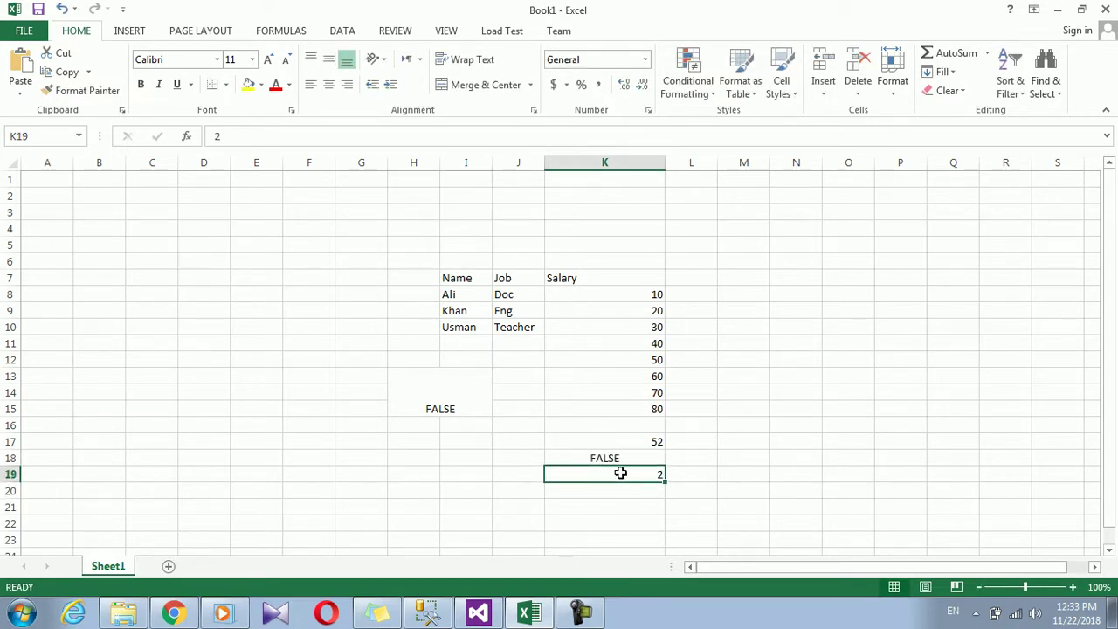
pyautogui.write('true')
pyautogui.press('Return')
# - Change K19 to FALSE and start typing a new value into K18
pyautogui.click(620, 472)
pyautogui.write('gals')
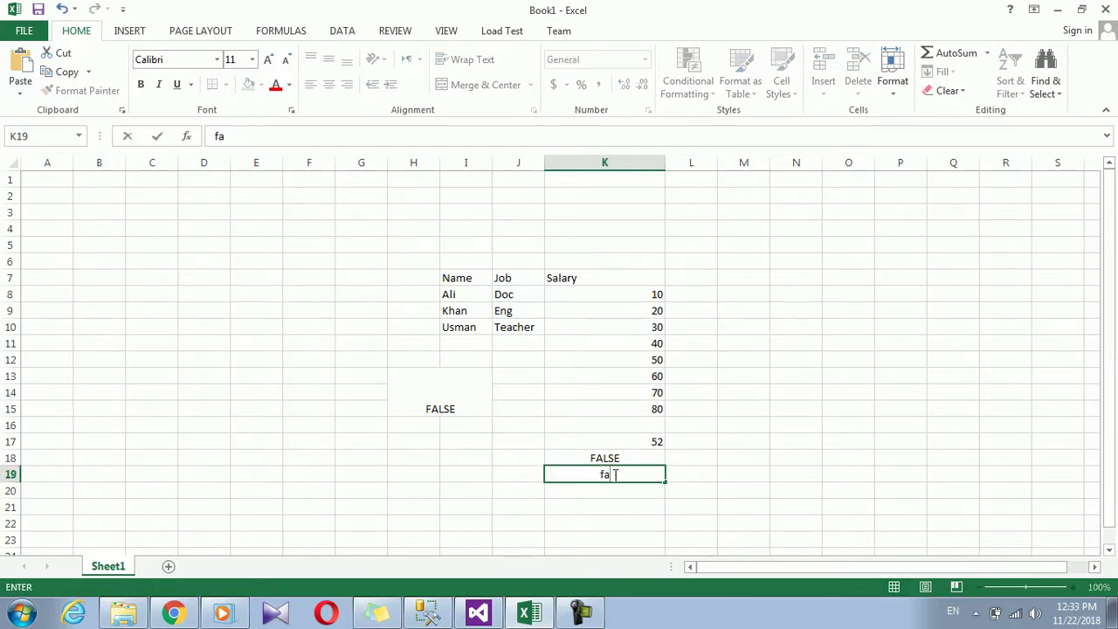
pyautogui.press('Return')
pyautogui.click(614, 472)
pyautogui.press('Up')
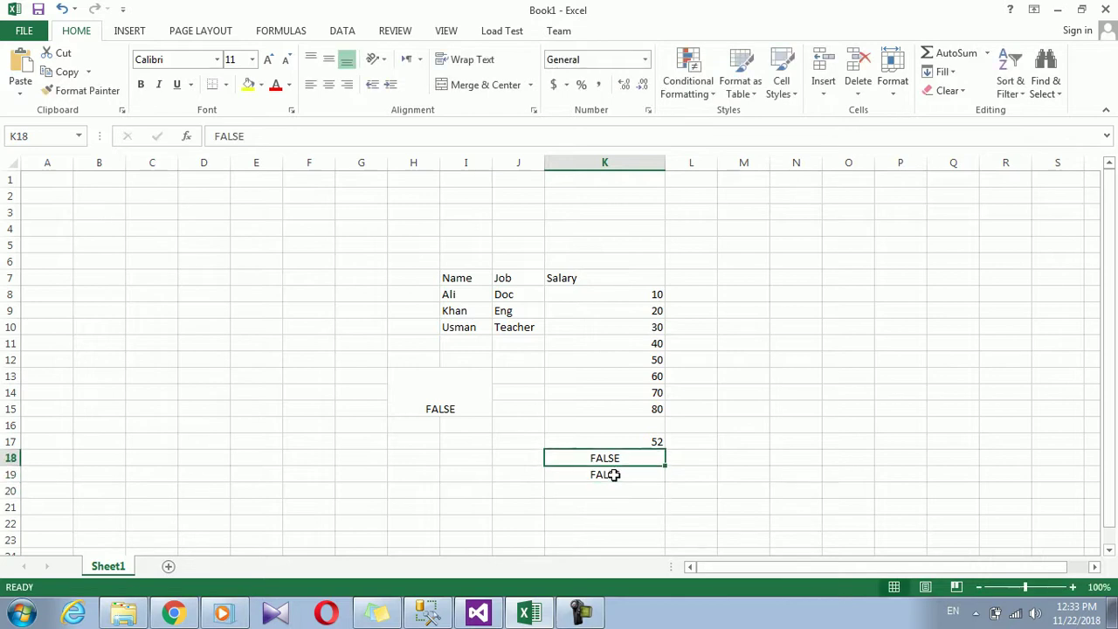
pyautogui.write('ture')
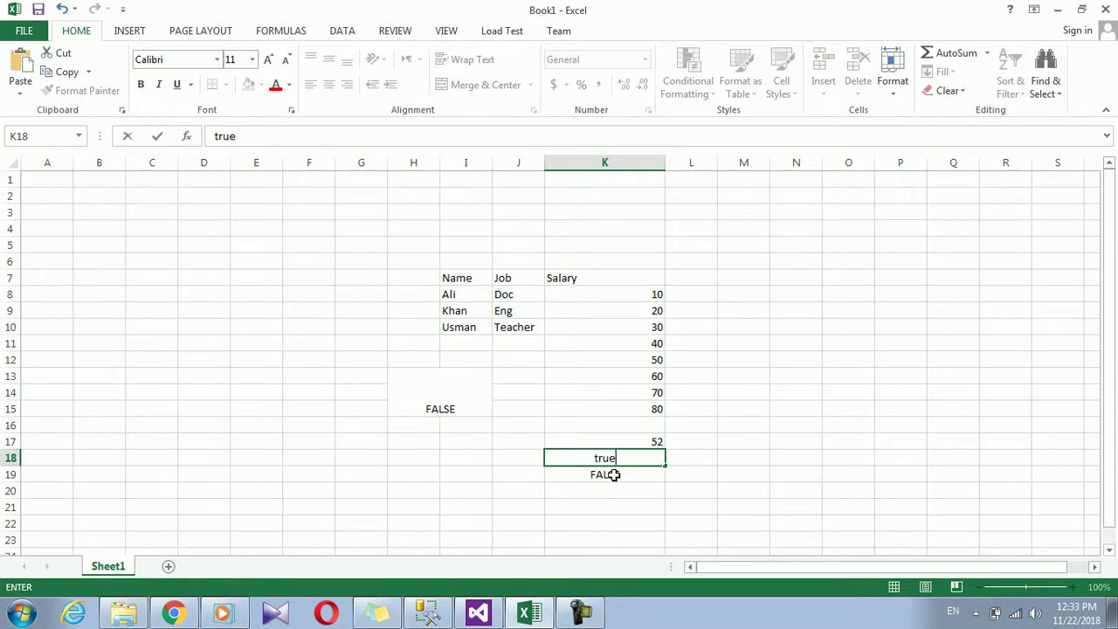
# - Confirm TRUE in K18 and replace FALSE in K19 with 30
pyautogui.press('Return')
pyautogui.press('Up')
pyautogui.click(614, 475)
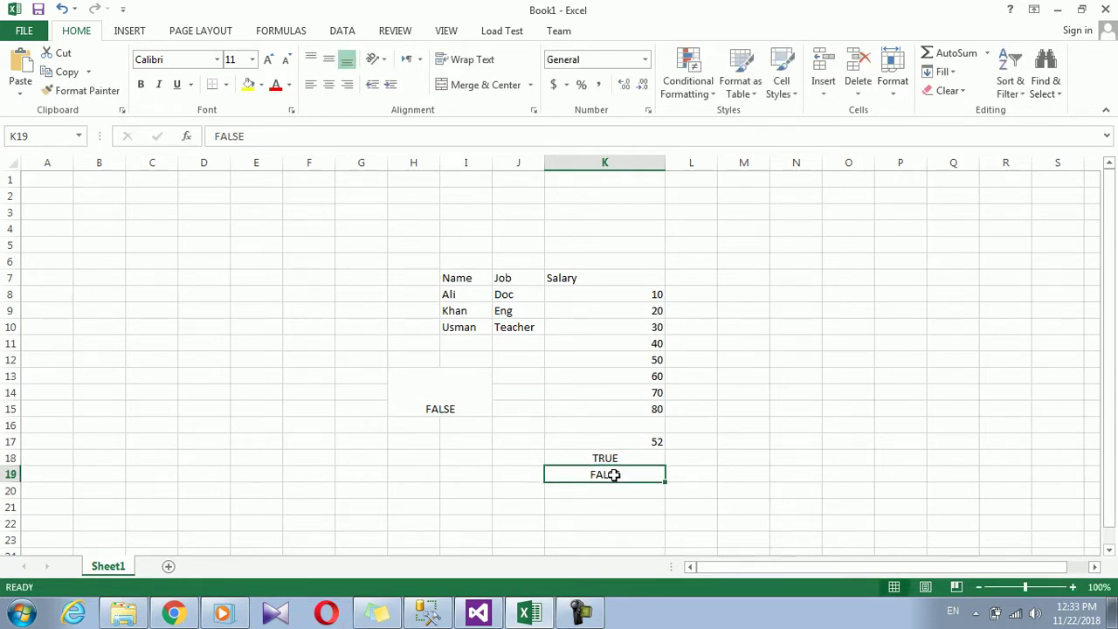
pyautogui.write('30')
pyautogui.press('Return')
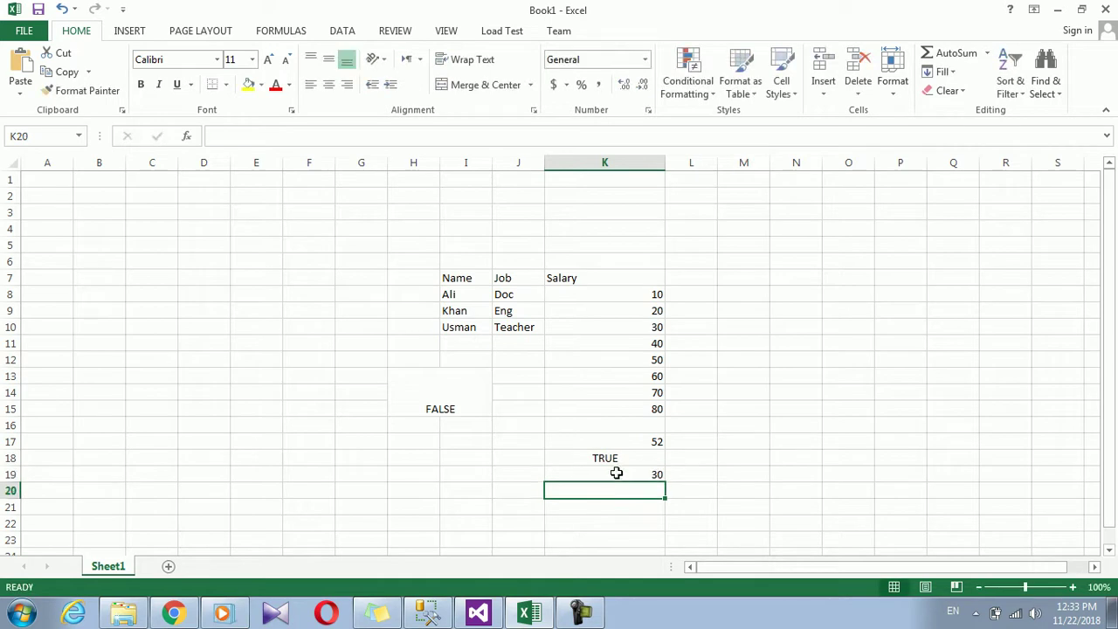
# - Change K18's value to 10
pyautogui.click(619, 472)
pyautogui.click(621, 458)
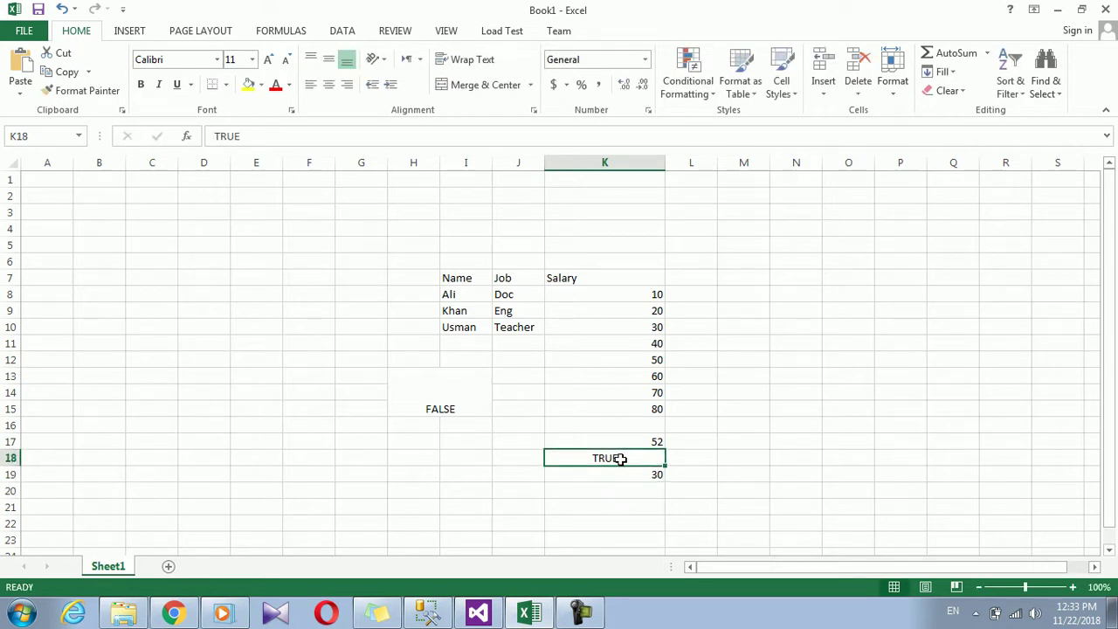
pyautogui.write('10')
pyautogui.press('Return')
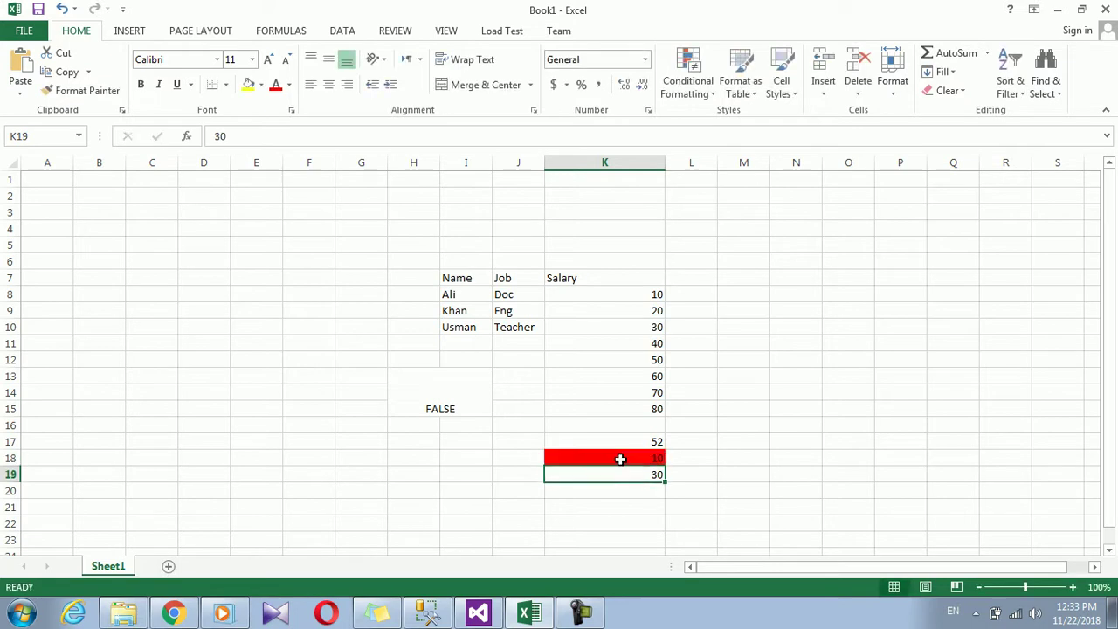
pyautogui.click(620, 459)
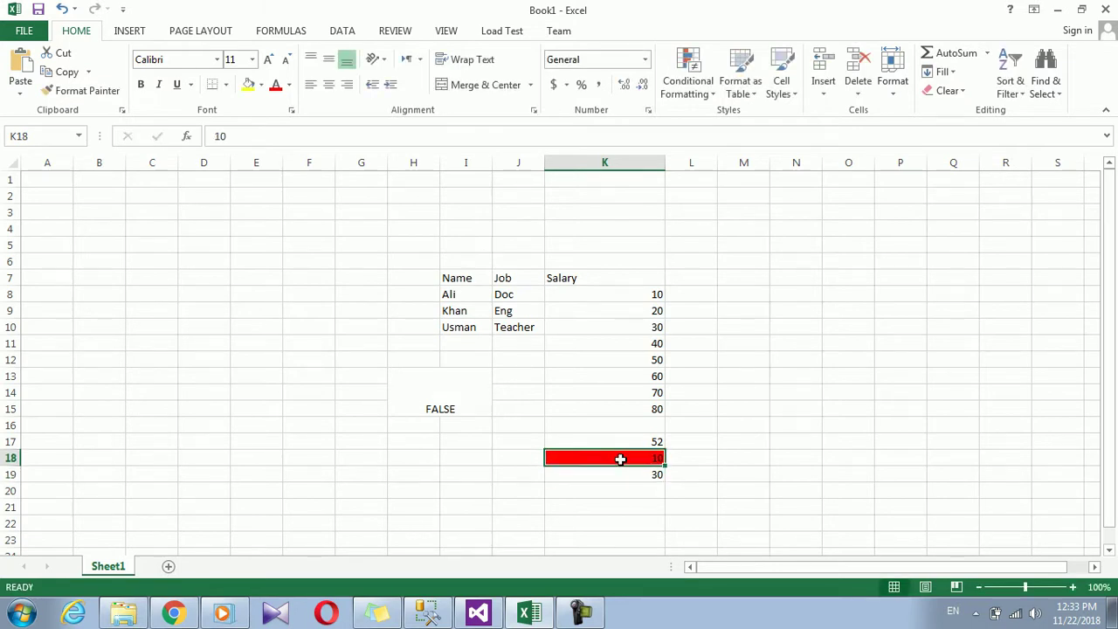
# - Step between K18 and K19 to compare their values and formatting
pyautogui.press('Down')
pyautogui.press('Up')
pyautogui.press('Down')
pyautogui.press('Down')
pyautogui.press('Up')
pyautogui.press('Up')
pyautogui.press('Down')
pyautogui.press('Up')
pyautogui.press('Down')
pyautogui.press('Up')
pyautogui.press('Down')
pyautogui.press('Up')
pyautogui.click(680, 96)
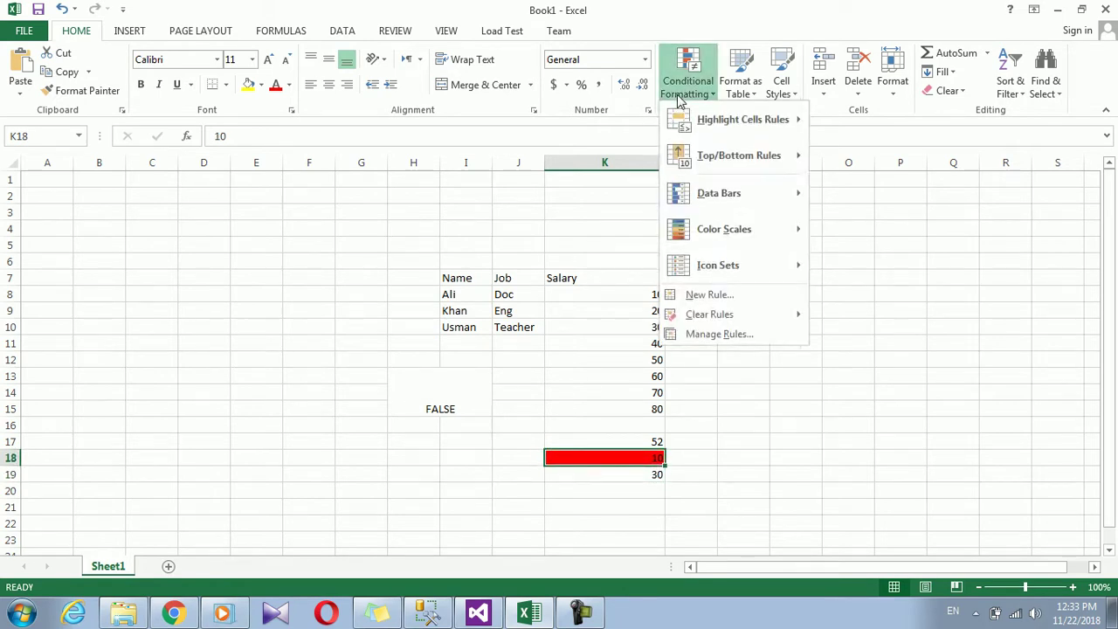
pyautogui.click(717, 297)
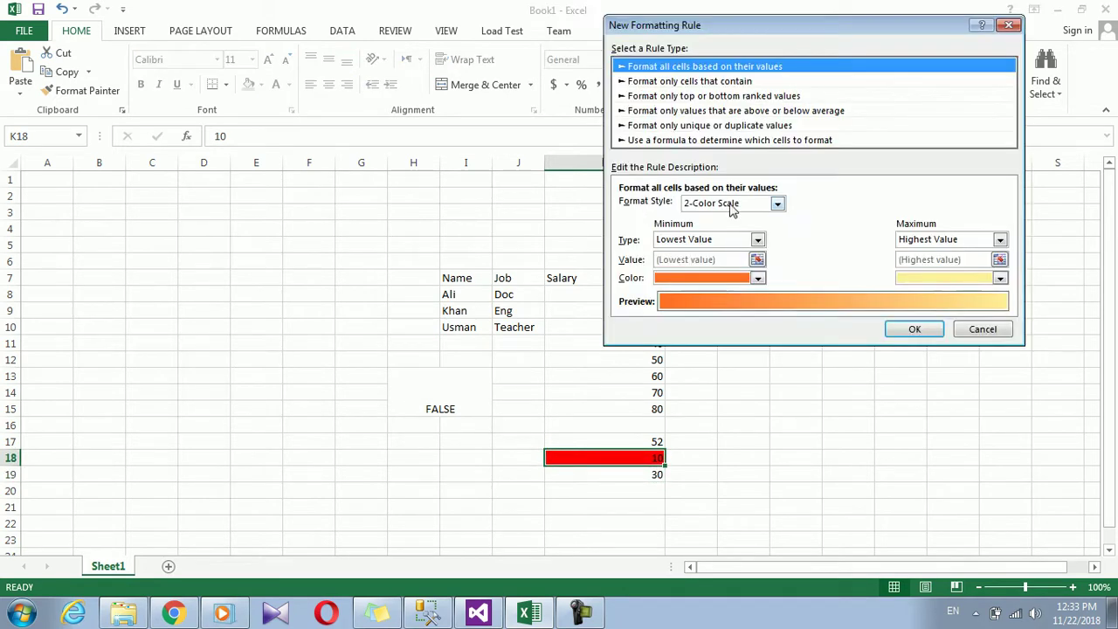
pyautogui.click(758, 239)
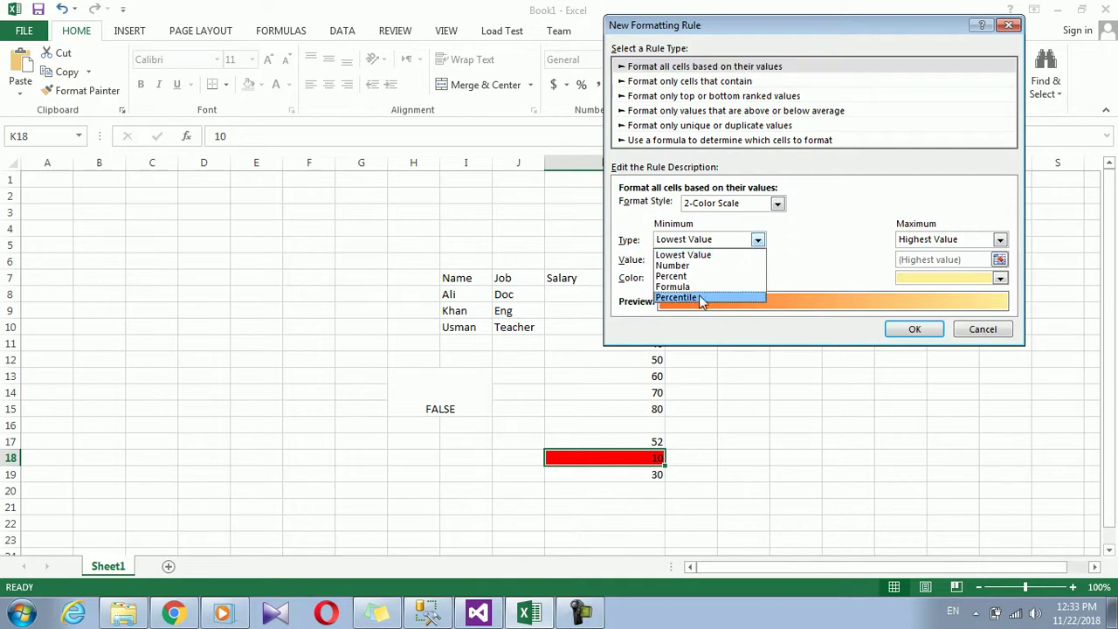
pyautogui.click(710, 297)
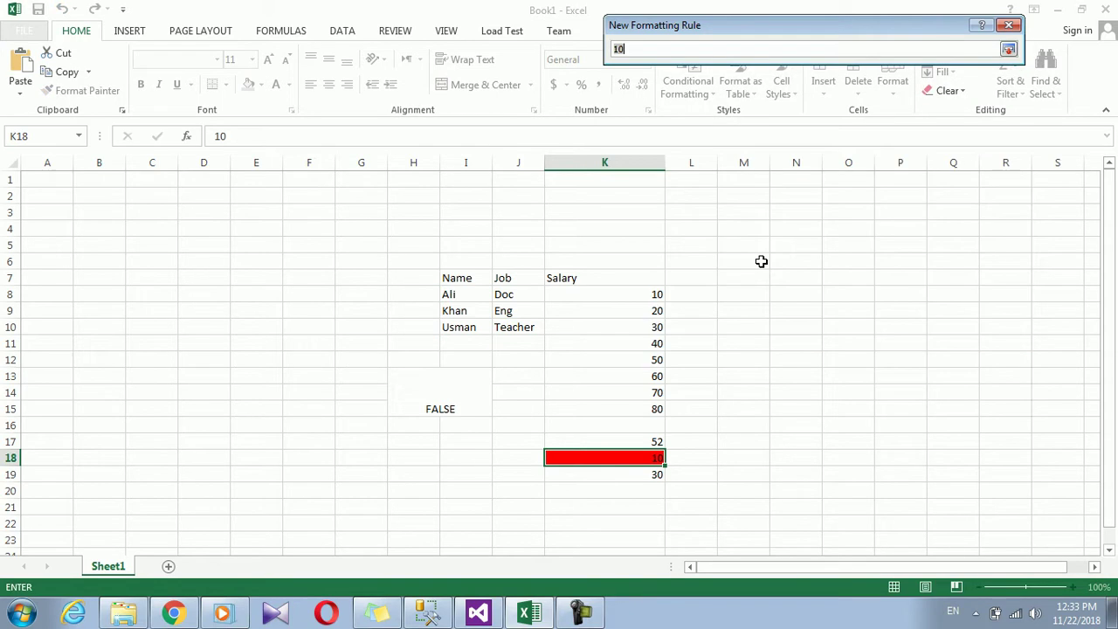
pyautogui.click(1008, 51)
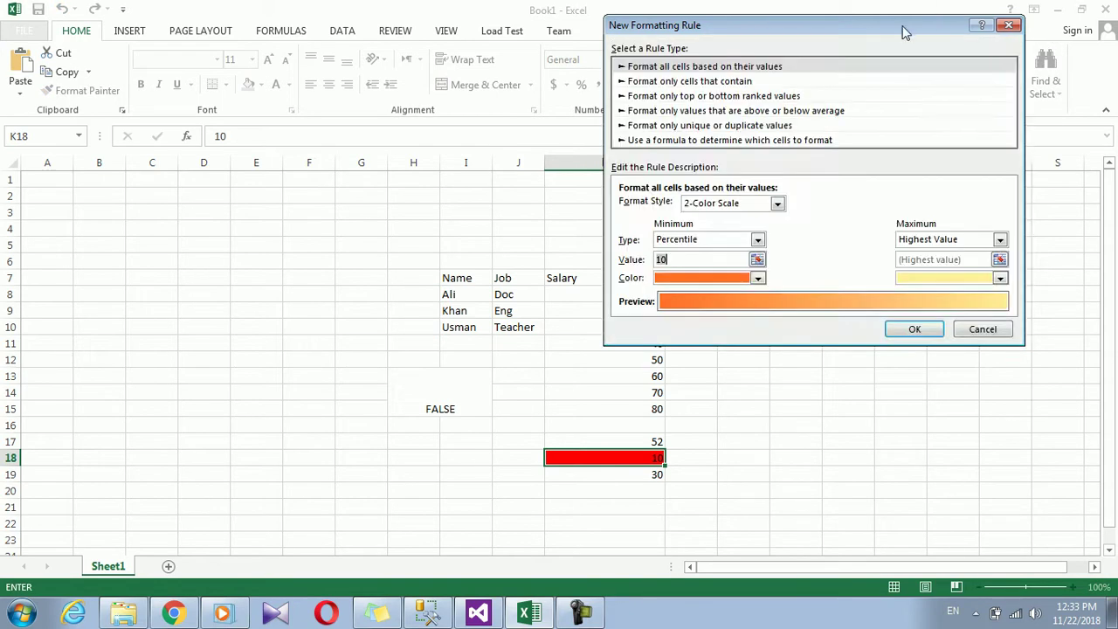
pyautogui.moveTo(903, 29); pyautogui.dragTo(844, 50)
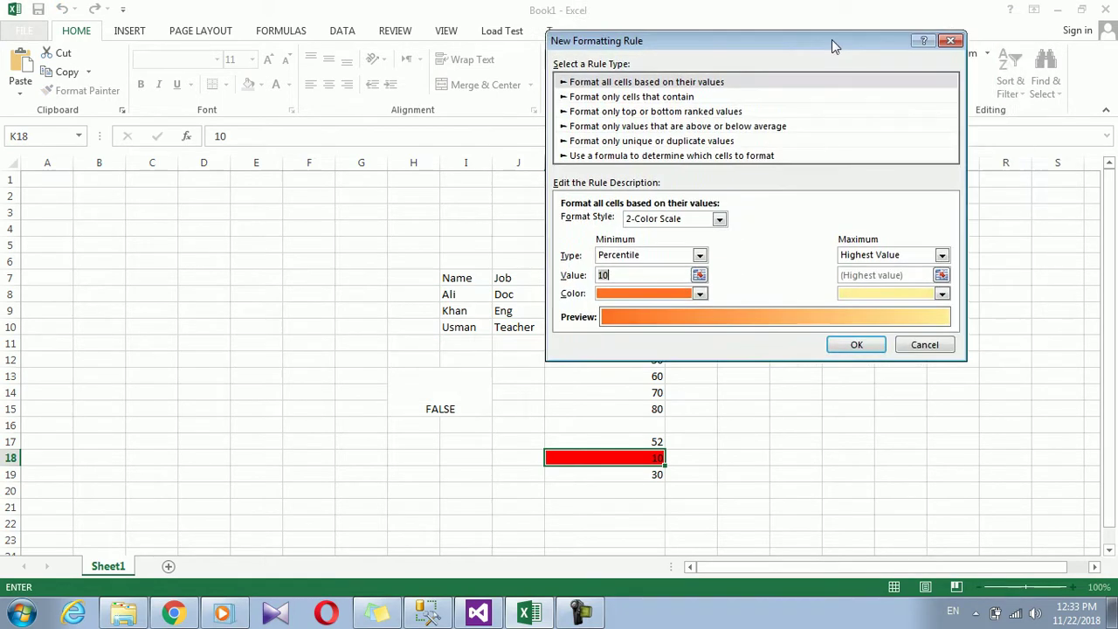
pyautogui.click(941, 254)
pyautogui.click(863, 315)
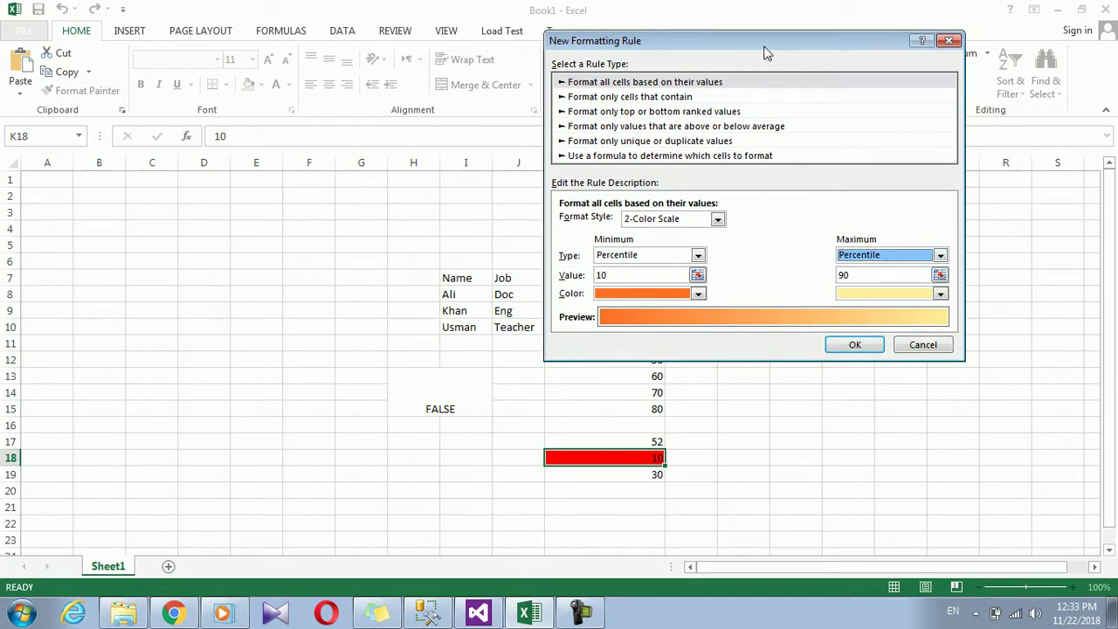
pyautogui.moveTo(765, 52); pyautogui.dragTo(302, 114)
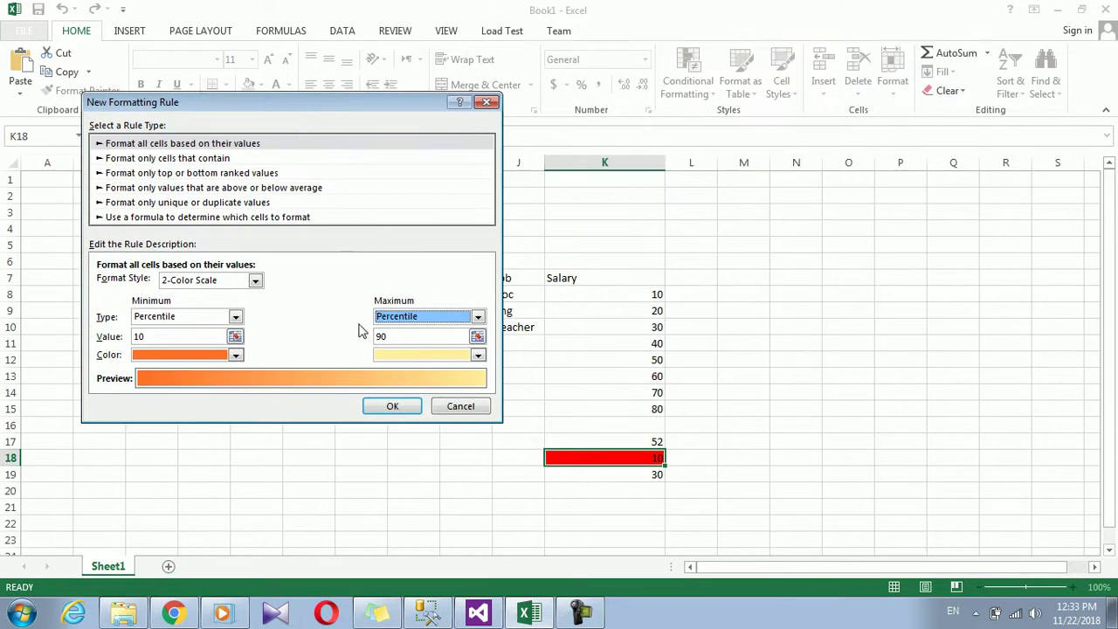
pyautogui.click(206, 333)
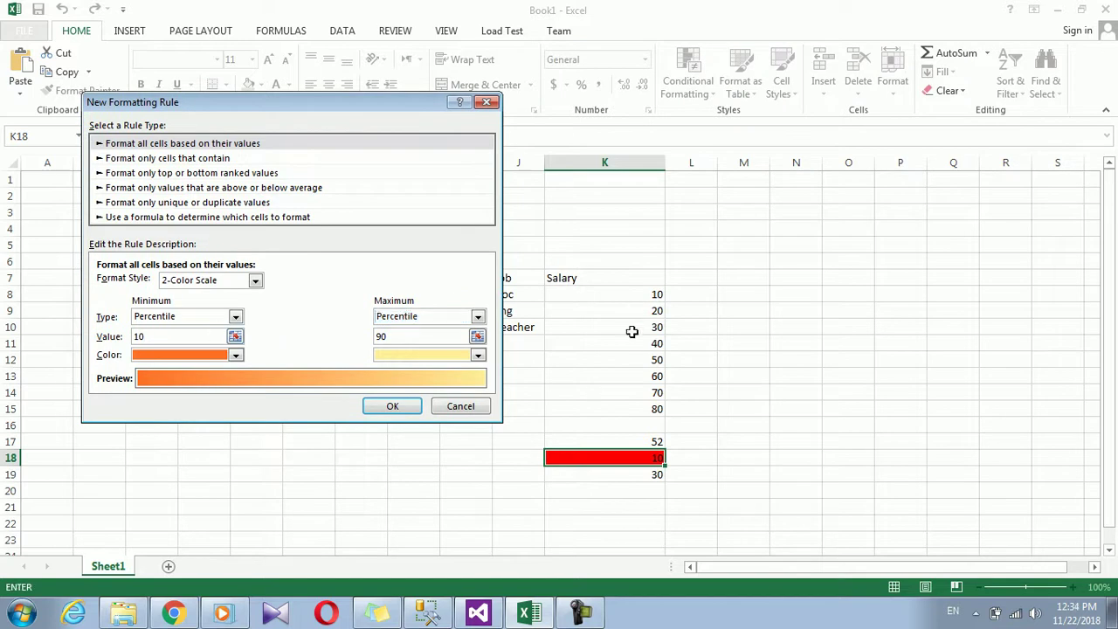
pyautogui.click(460, 406)
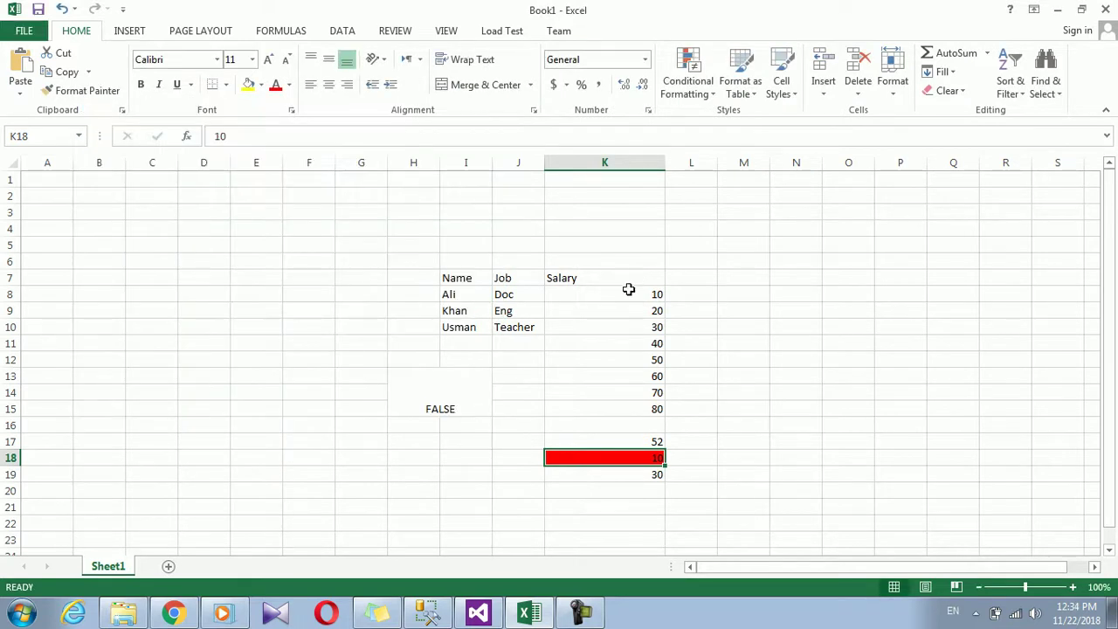
pyautogui.moveTo(629, 293); pyautogui.dragTo(611, 407)
# - Start a new 2-color scale rule with minimum at the 10th and maximum at the 90th percentile
pyautogui.click(690, 83)
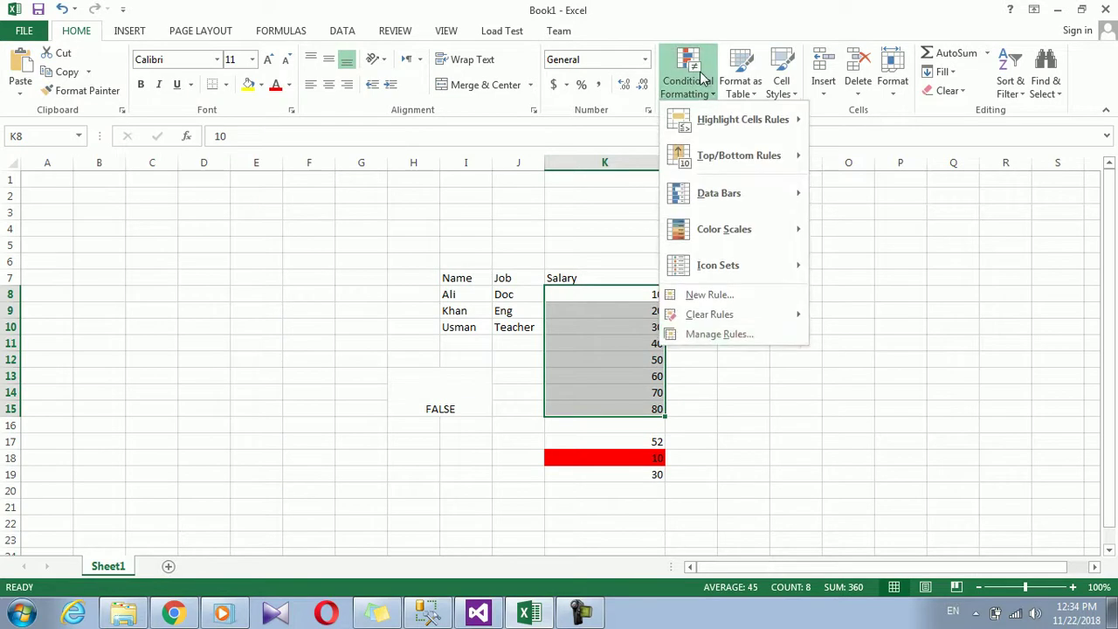
pyautogui.click(695, 297)
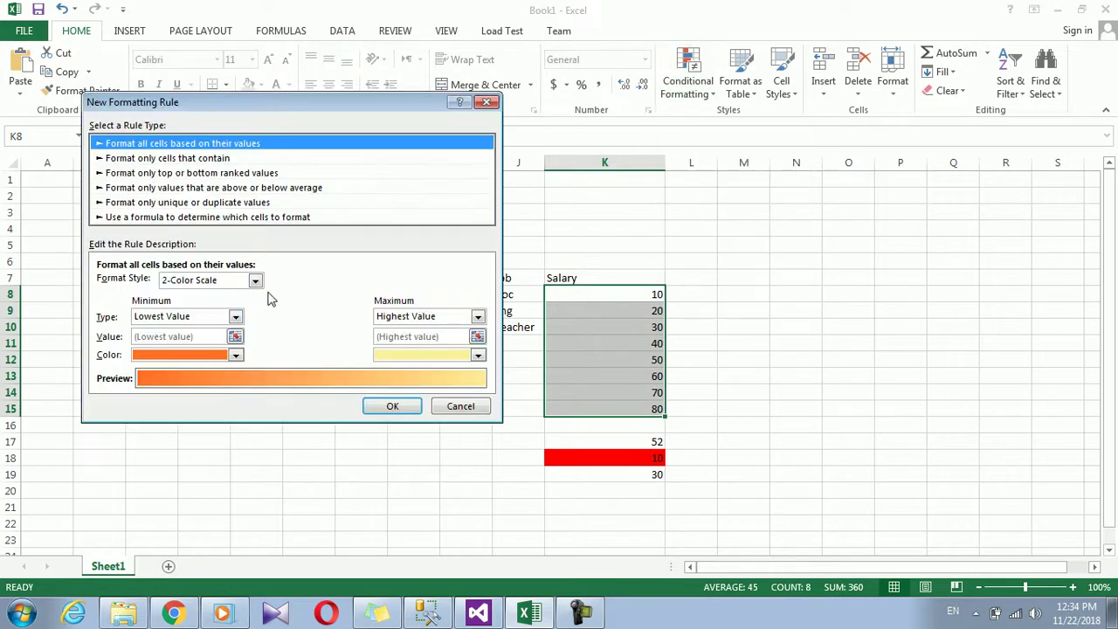
pyautogui.click(235, 316)
pyautogui.click(185, 379)
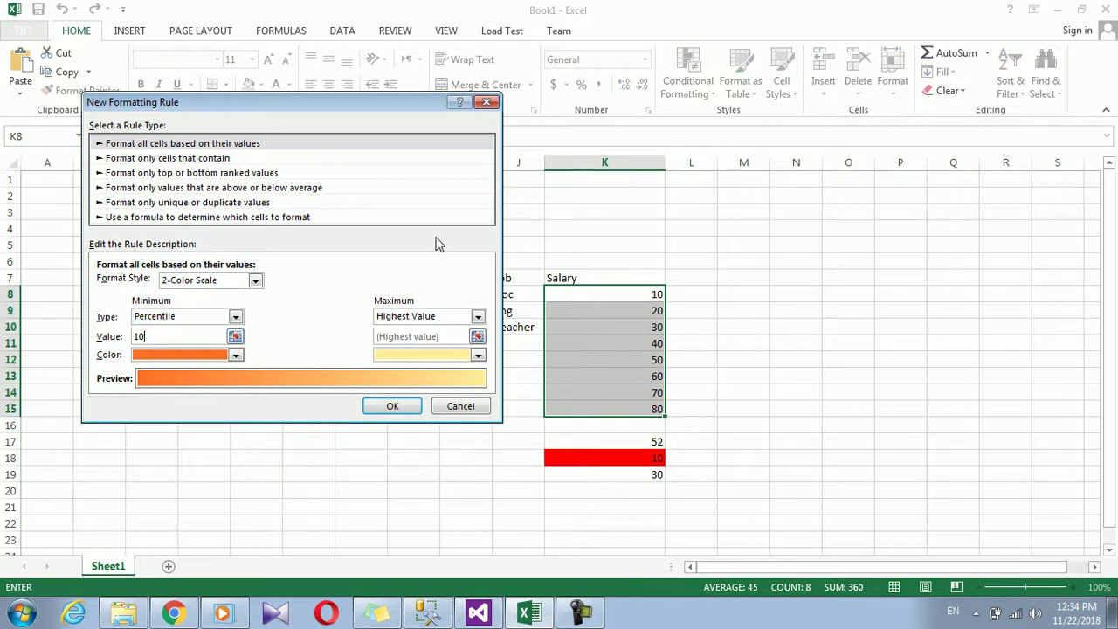
pyautogui.click(479, 317)
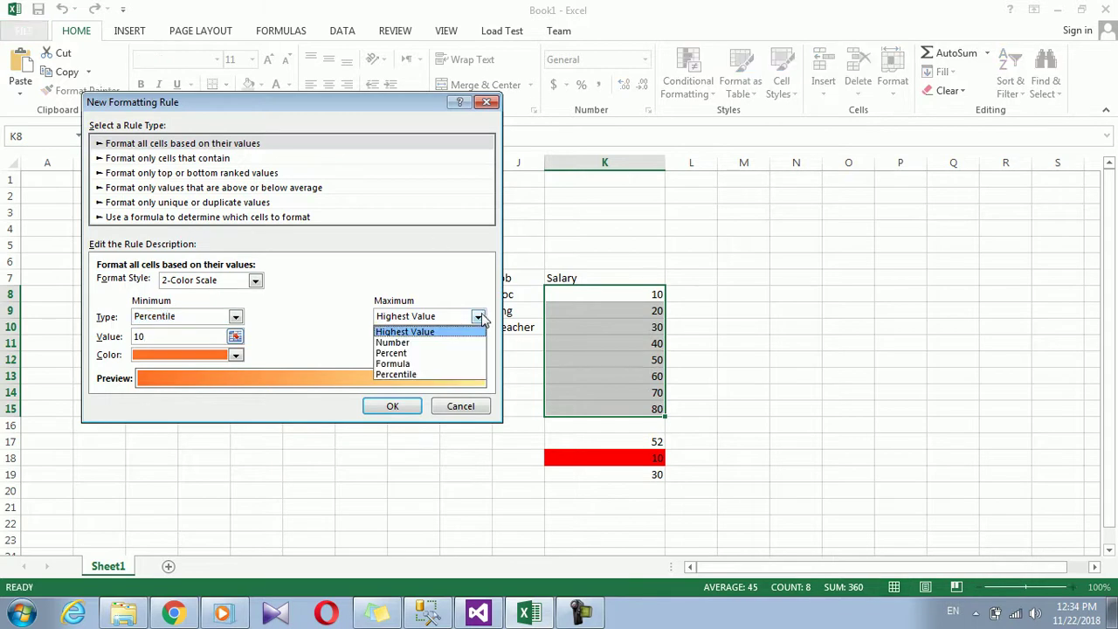
pyautogui.click(417, 374)
pyautogui.click(424, 340)
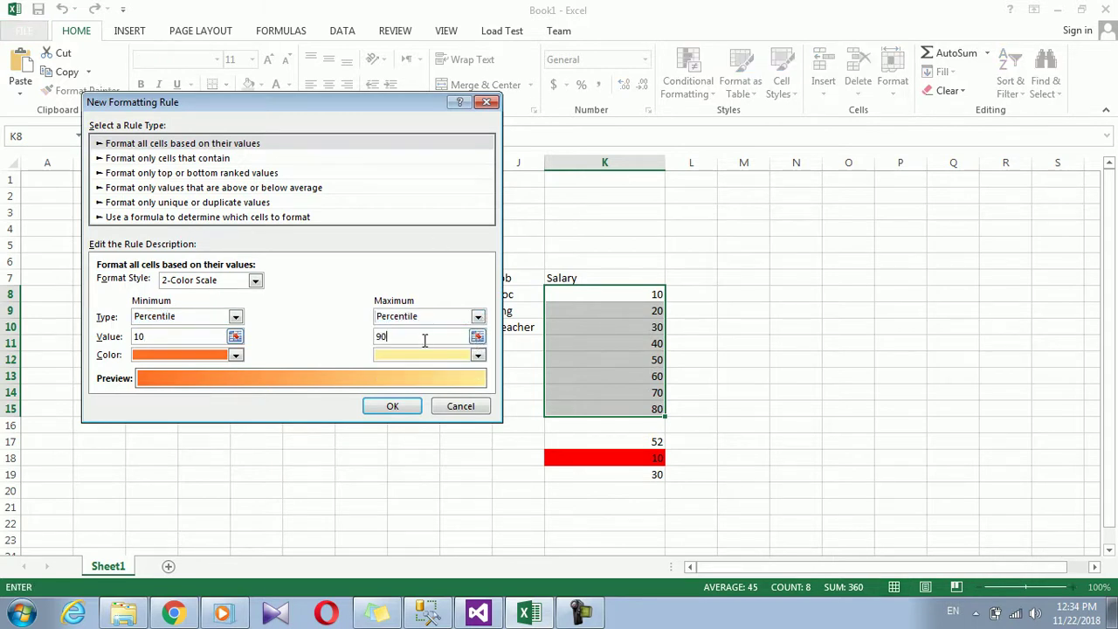
# - Colour the minimum red and the maximum green, apply it, and reselect K8:K15
pyautogui.click(236, 354)
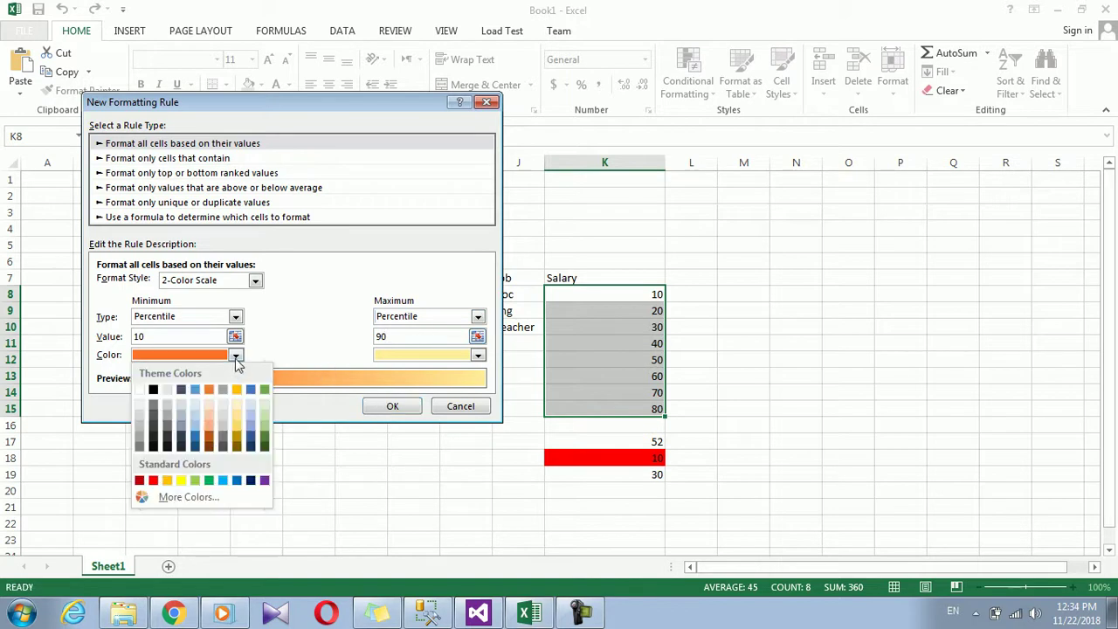
pyautogui.click(155, 482)
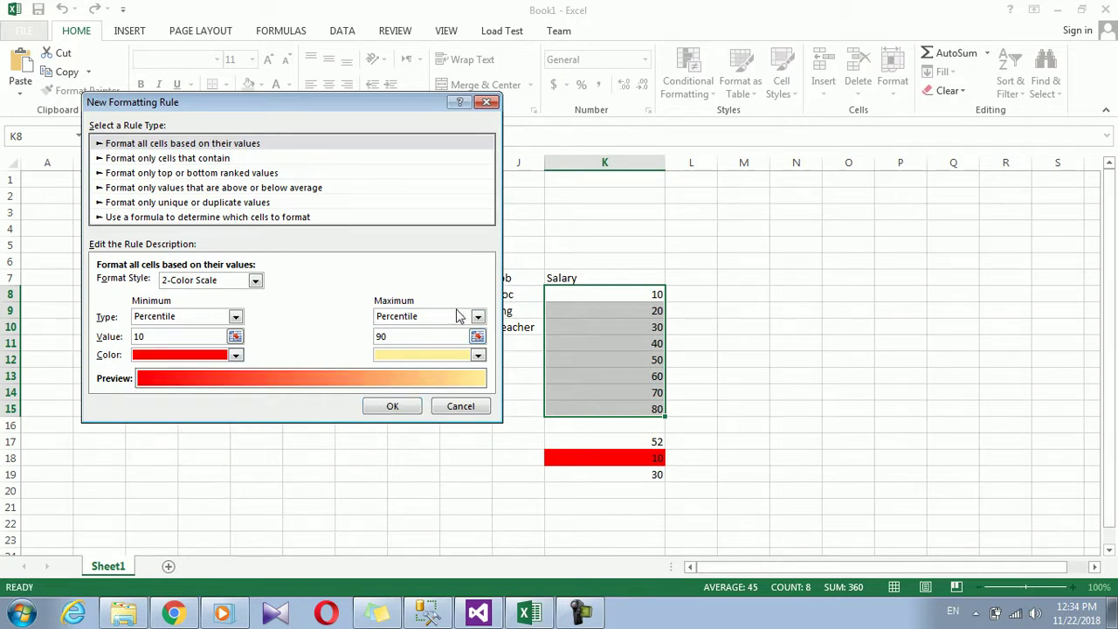
pyautogui.click(478, 355)
pyautogui.click(450, 479)
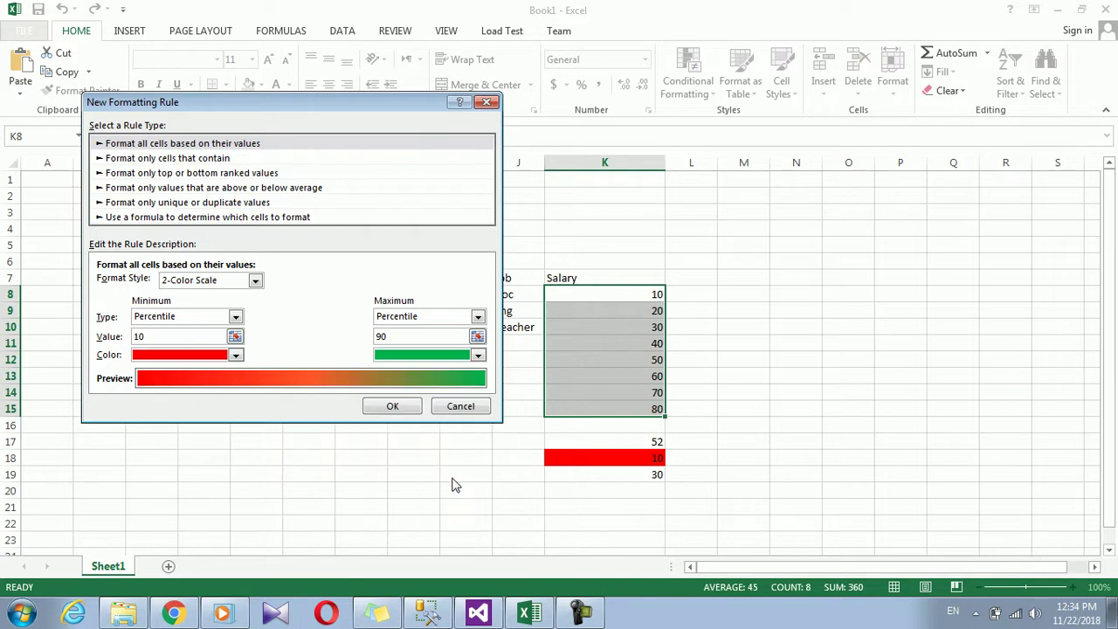
pyautogui.click(393, 407)
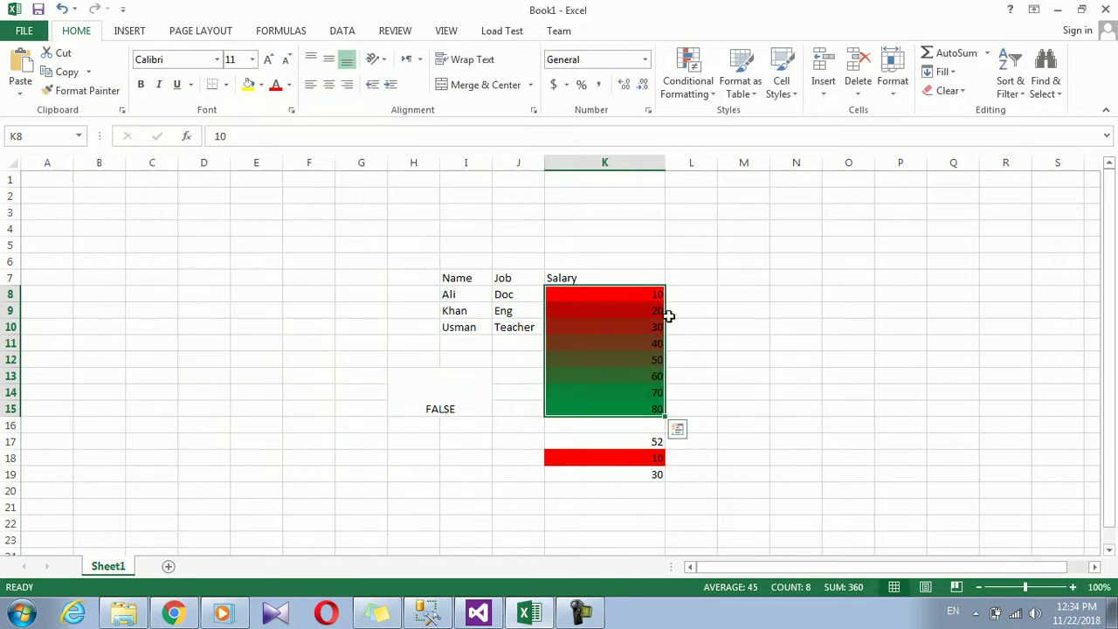
pyautogui.click(623, 323)
pyautogui.moveTo(624, 293); pyautogui.dragTo(626, 406)
# - Open a New Formatting Rule dialog, then cancel it
pyautogui.click(687, 83)
pyautogui.moveTo(725, 314)
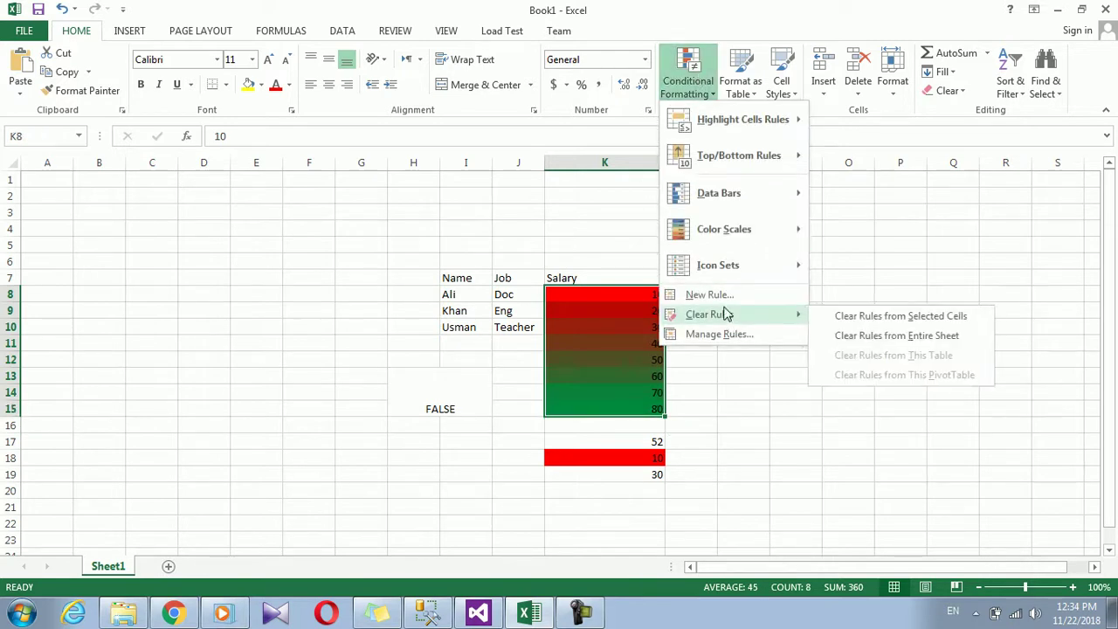
pyautogui.click(724, 294)
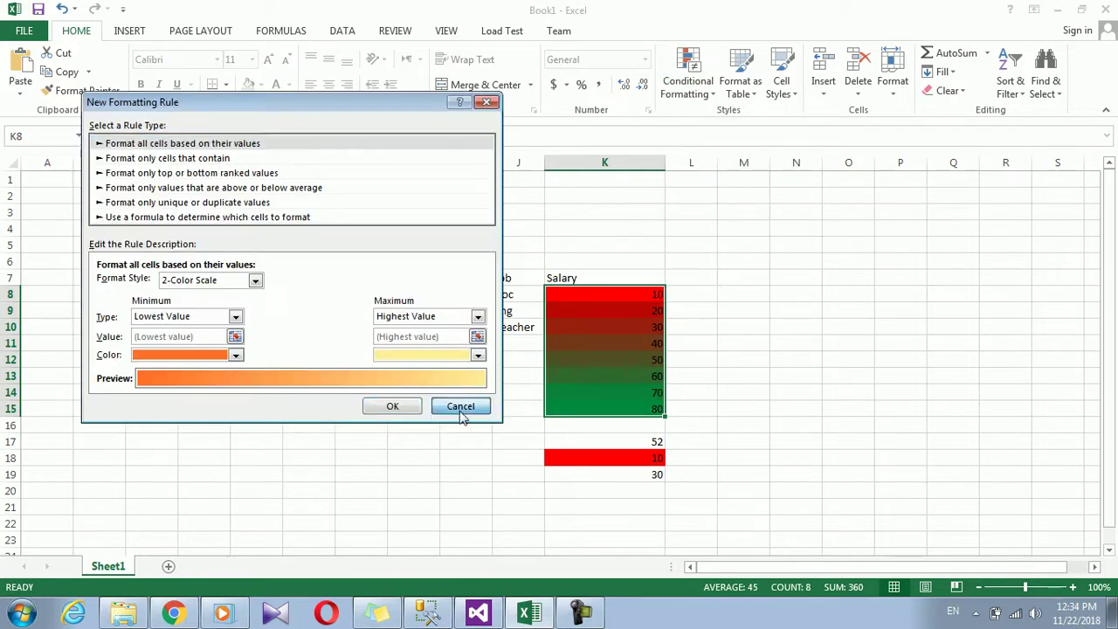
pyautogui.click(461, 408)
# - Clear all conditional formatting rules from the entire sheet
pyautogui.rightClick(603, 289)
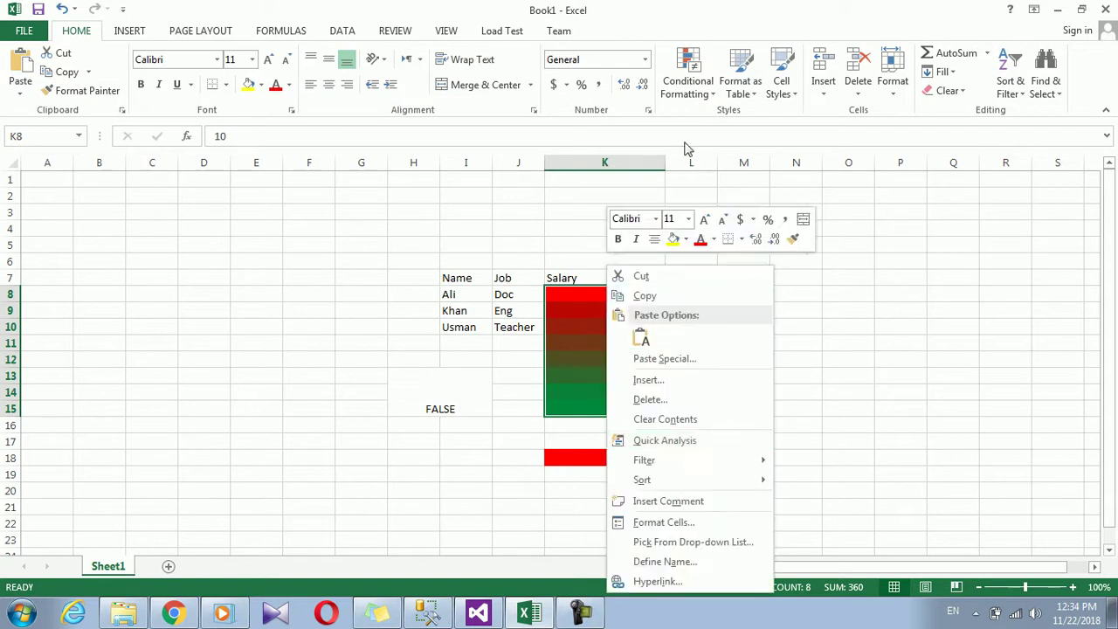
pyautogui.click(687, 83)
pyautogui.moveTo(743, 316)
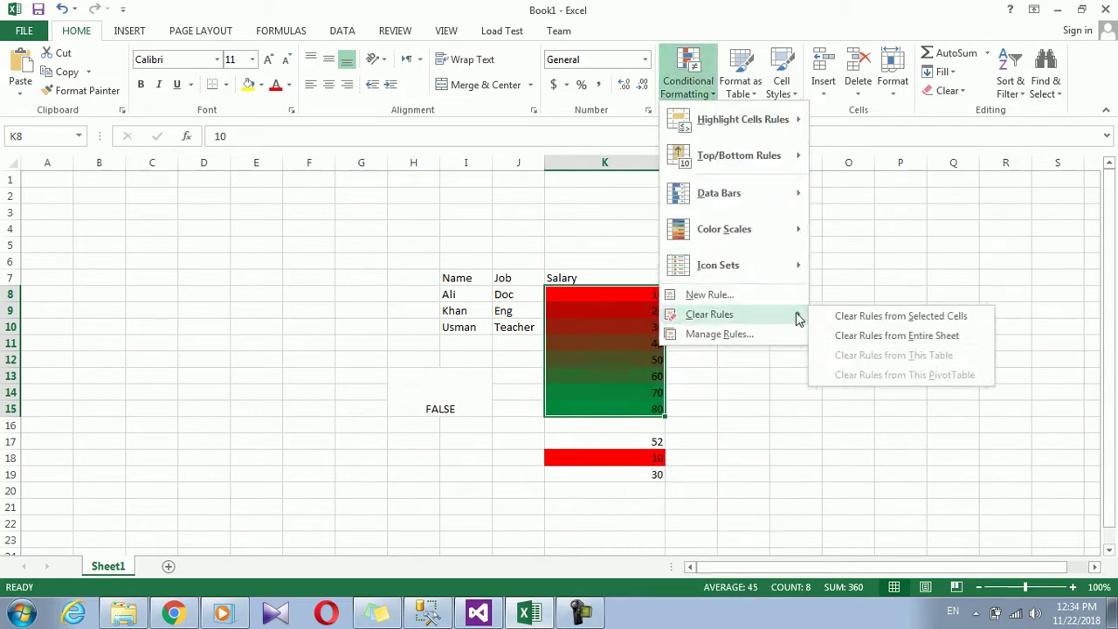
pyautogui.click(851, 335)
# - Select the salary cells K8:K15
pyautogui.moveTo(632, 291); pyautogui.dragTo(626, 425)
pyautogui.moveTo(608, 291); pyautogui.dragTo(615, 410)
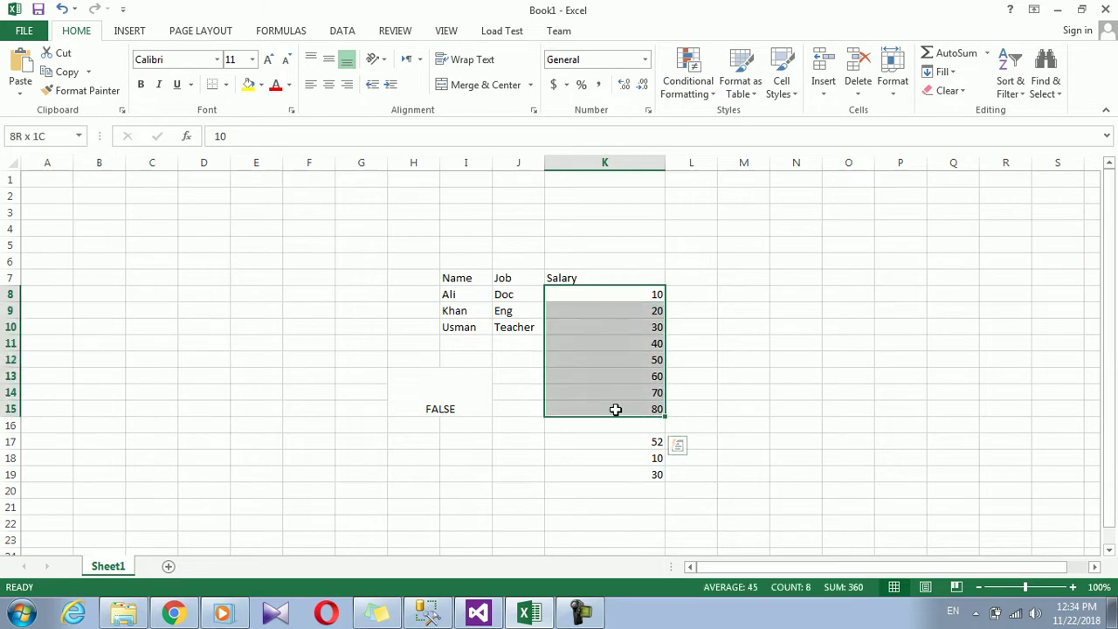
pyautogui.click(689, 87)
# - Start a new formatting rule and set its style to 3-Color Scale
pyautogui.click(687, 297)
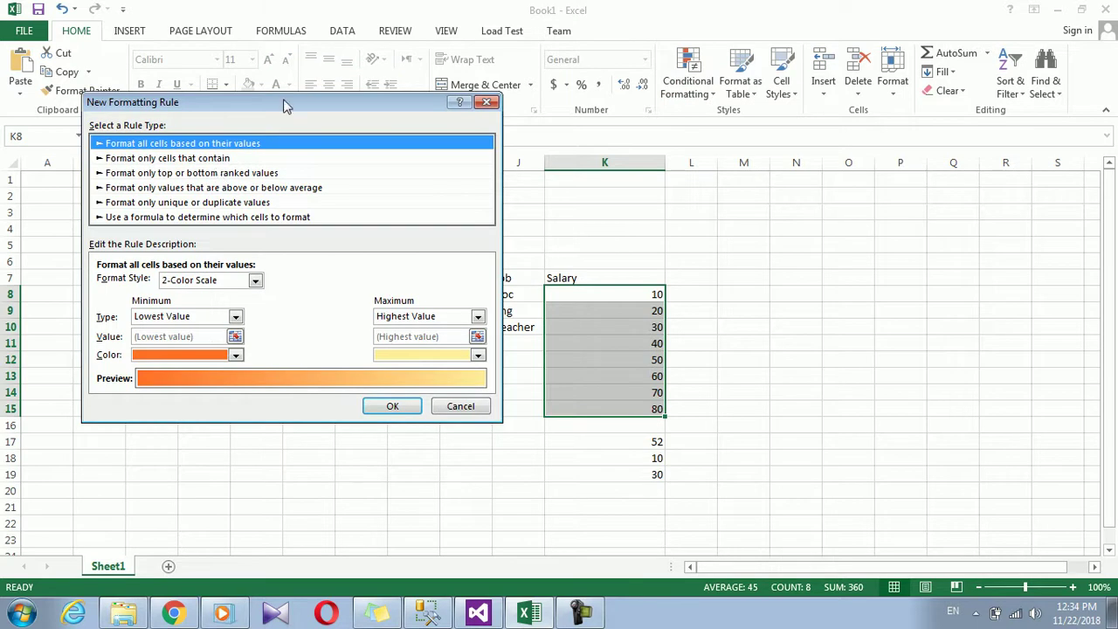
pyautogui.moveTo(306, 102); pyautogui.dragTo(372, 72)
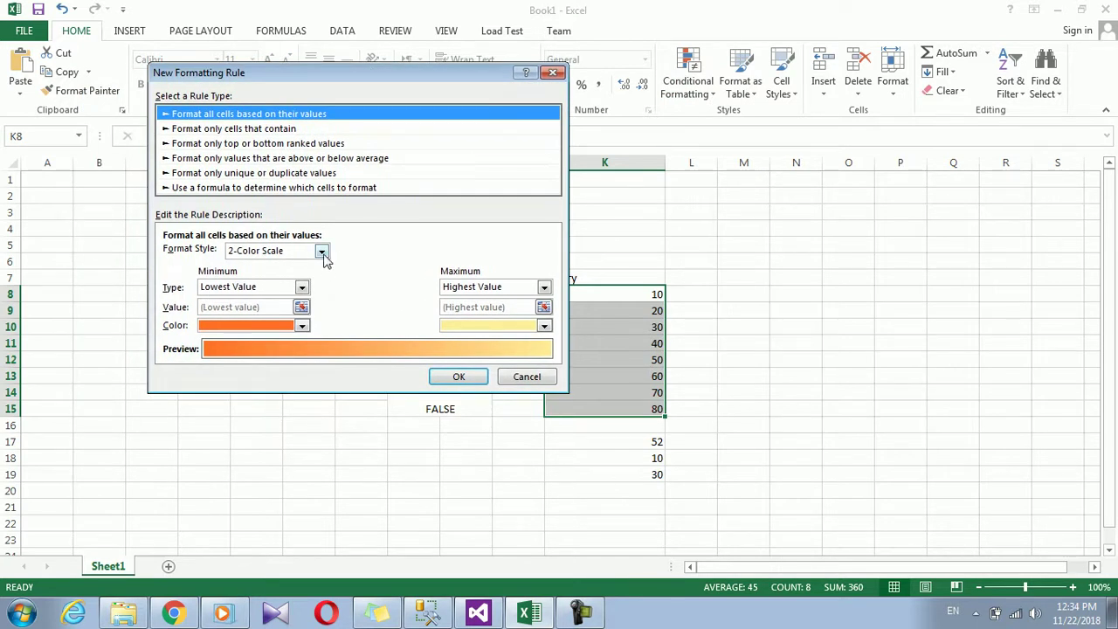
pyautogui.click(321, 252)
pyautogui.click(307, 287)
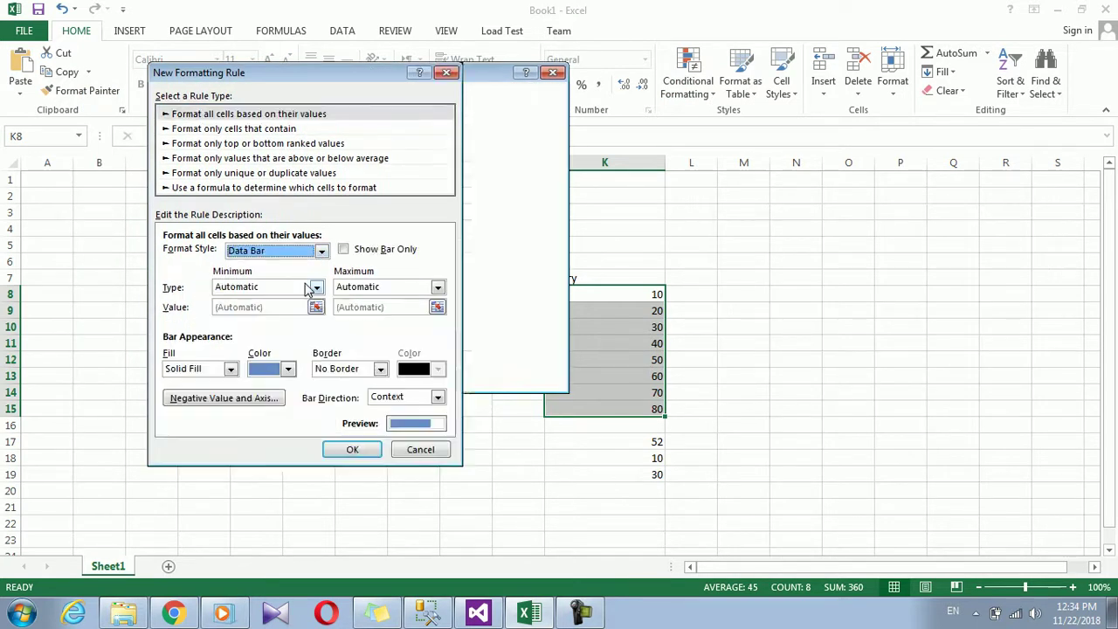
pyautogui.click(321, 251)
pyautogui.click(304, 276)
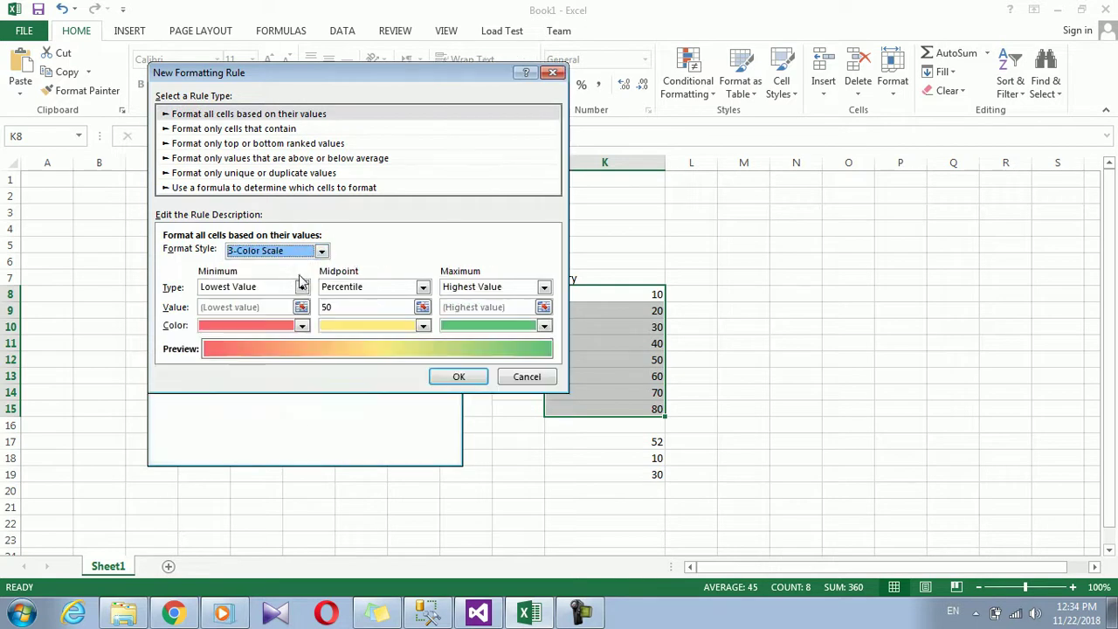
# - Set the minimum, midpoint and maximum types to Number
pyautogui.click(422, 288)
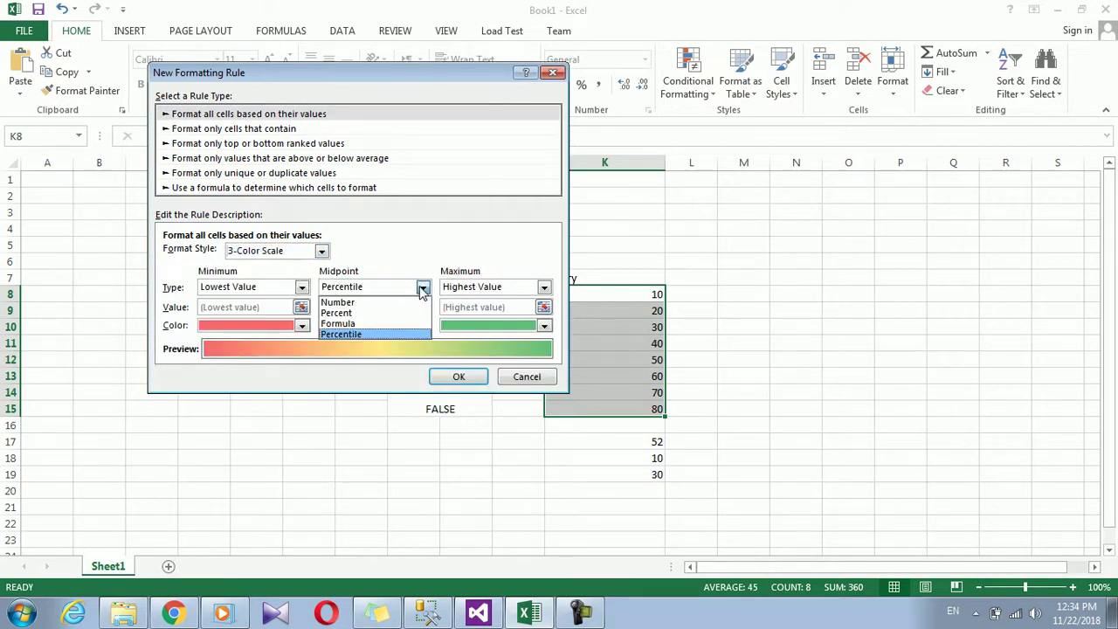
pyautogui.click(373, 304)
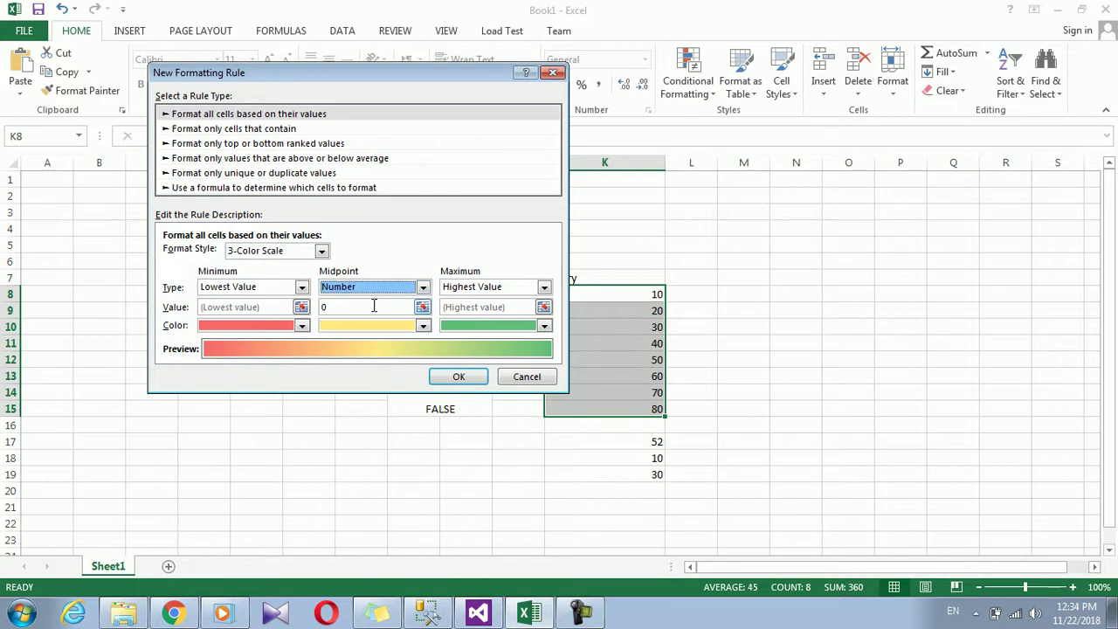
pyautogui.click(302, 287)
pyautogui.click(262, 312)
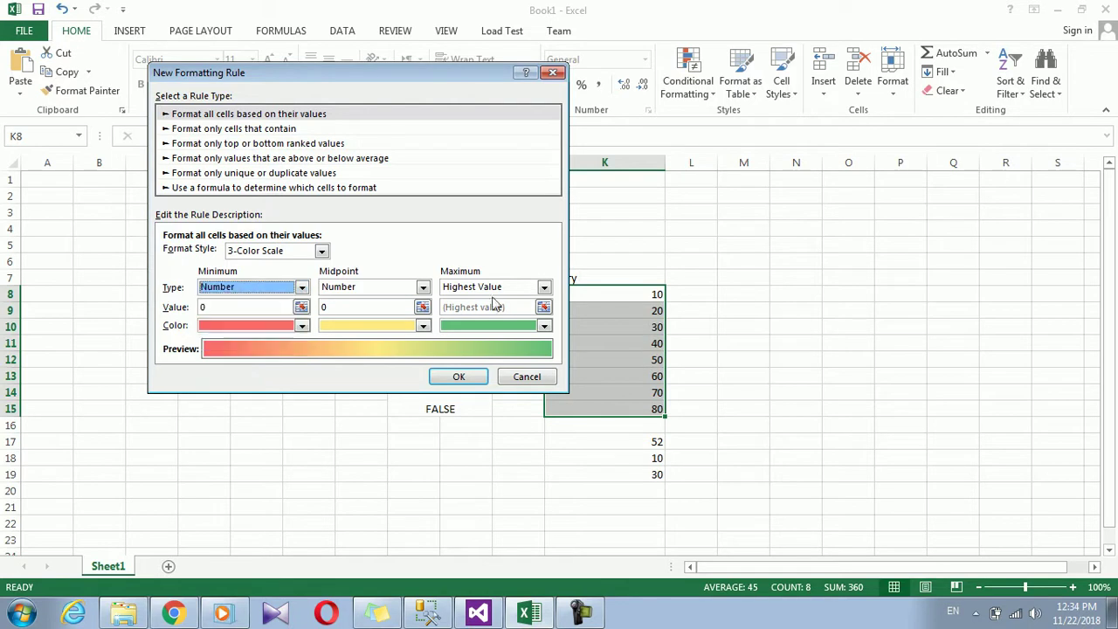
pyautogui.click(544, 287)
pyautogui.click(478, 314)
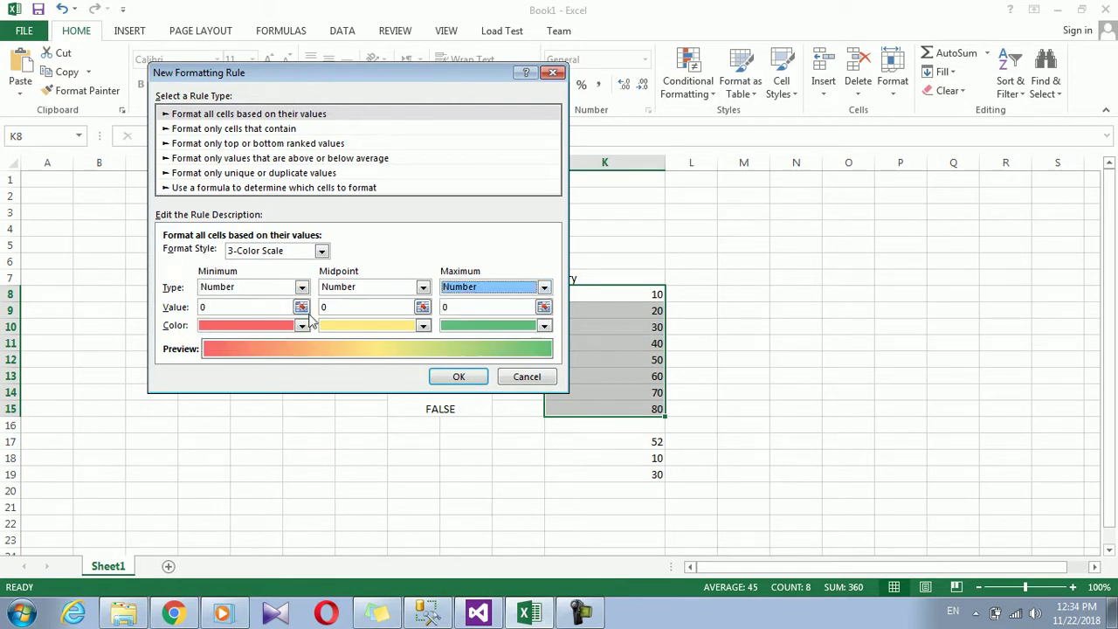
pyautogui.click(273, 306)
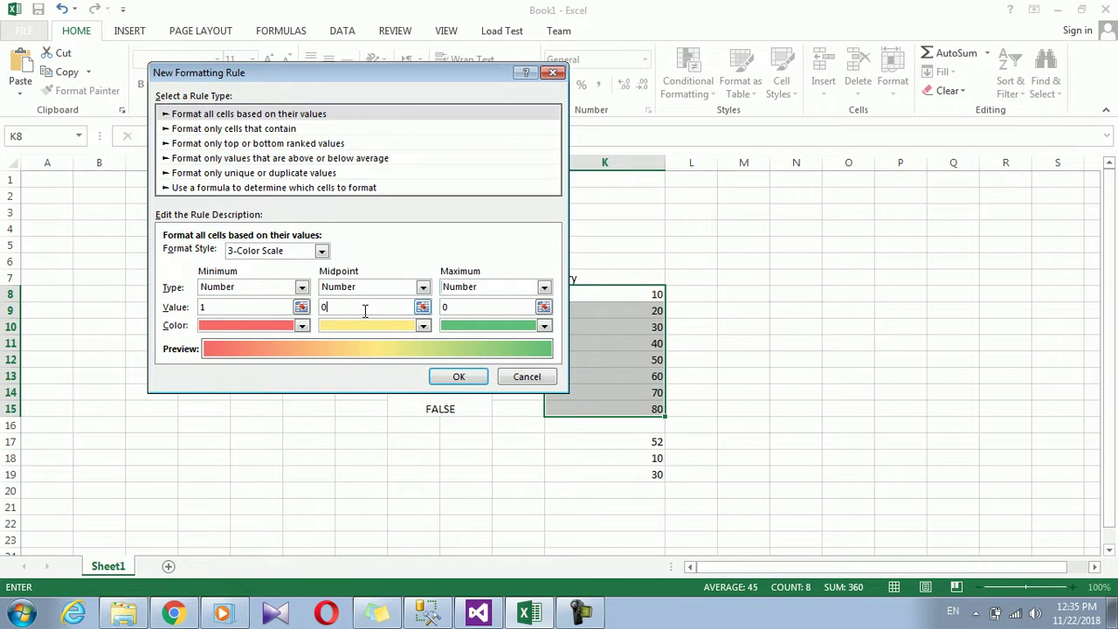
# - Colour the minimum bright red, the midpoint bright yellow and the maximum blue
pyautogui.click(423, 326)
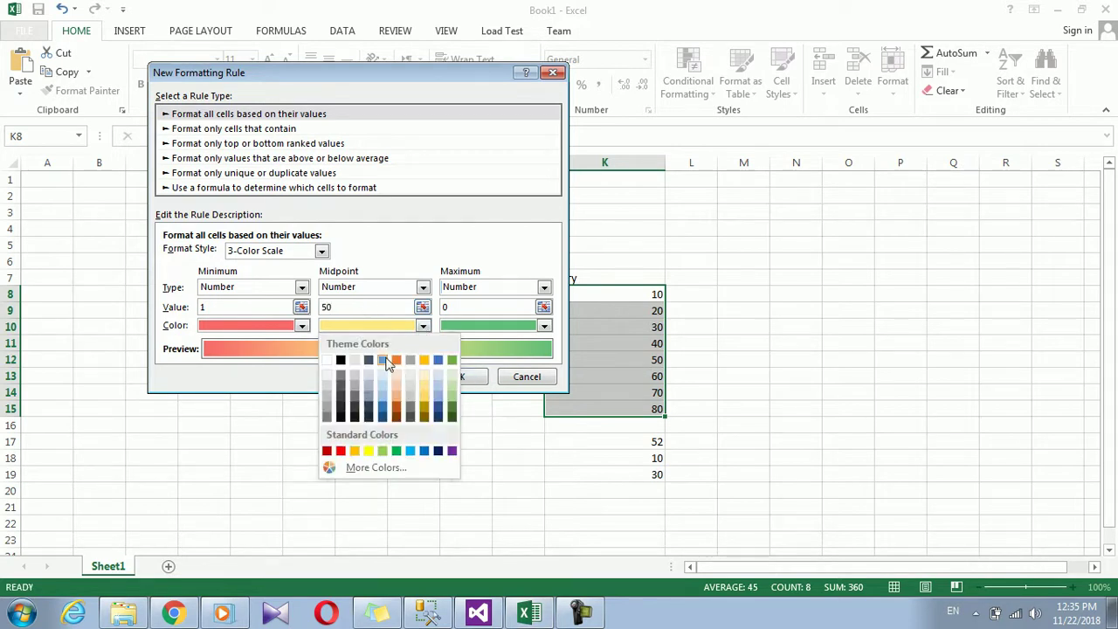
pyautogui.click(369, 450)
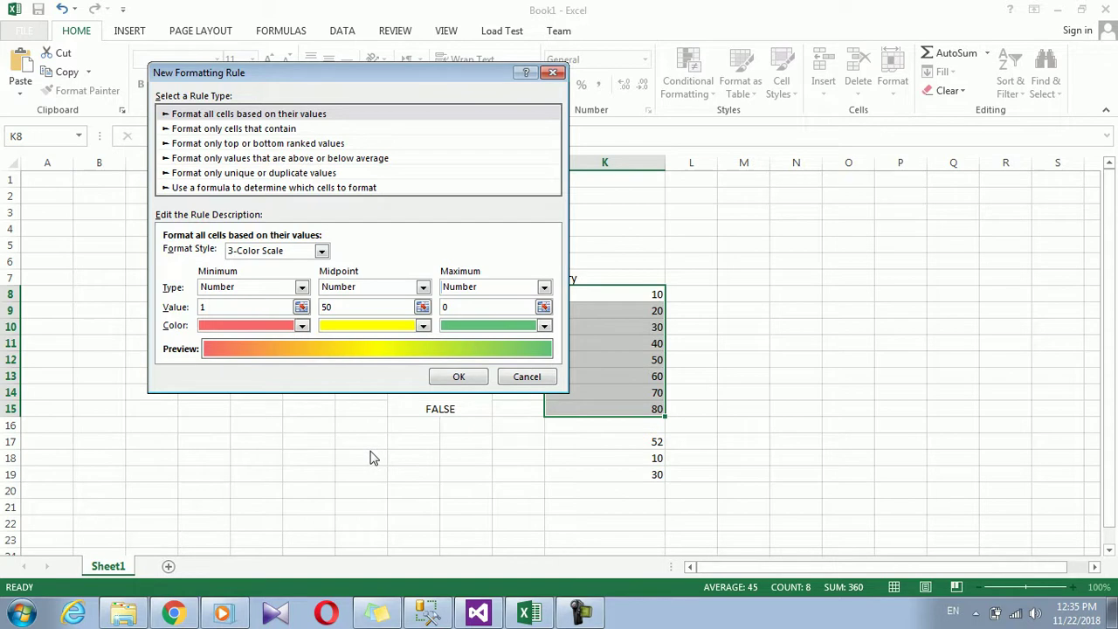
pyautogui.click(302, 325)
pyautogui.click(220, 451)
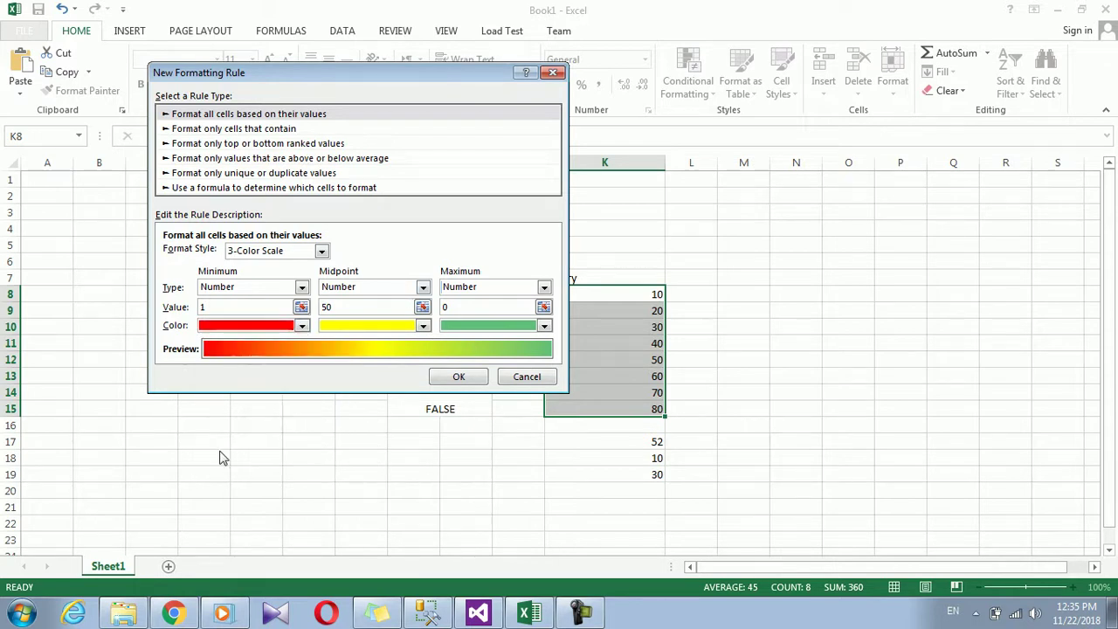
pyautogui.click(543, 326)
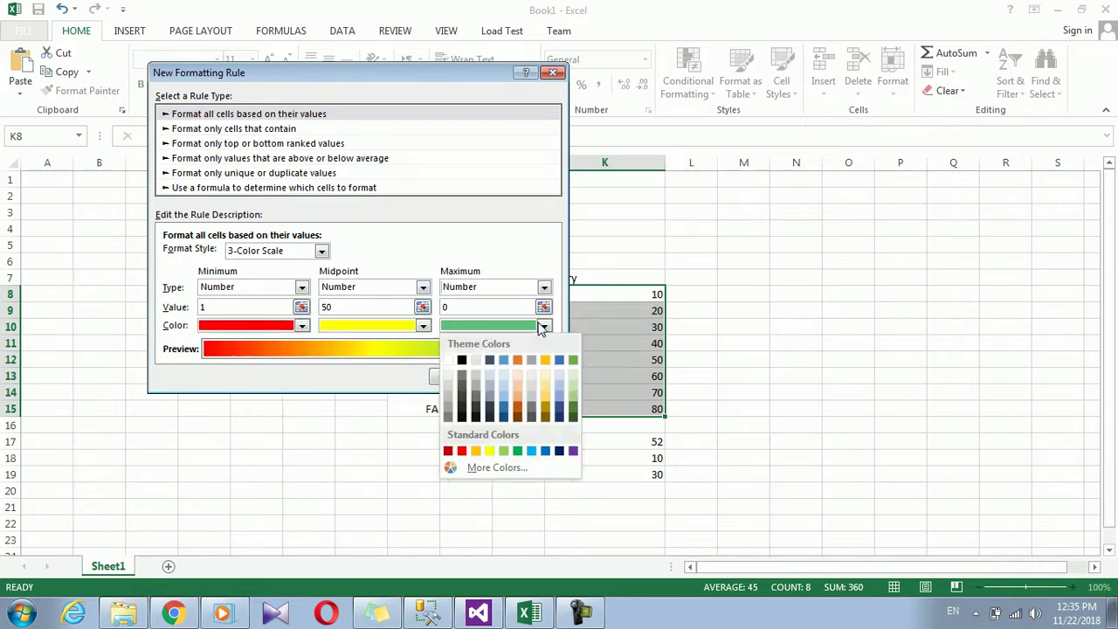
pyautogui.click(504, 361)
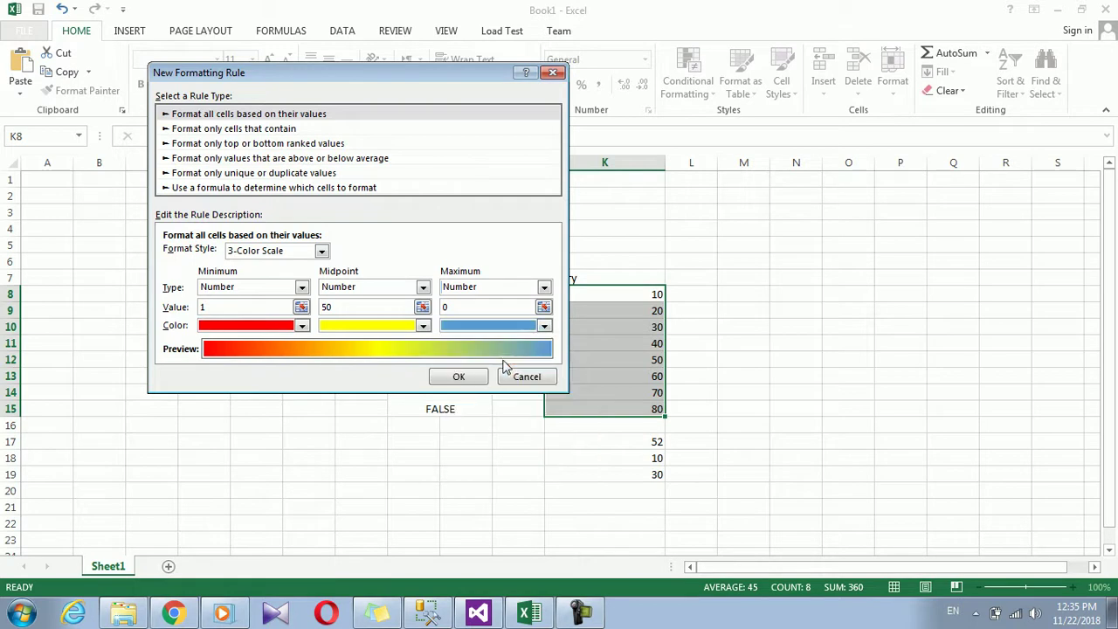
# - Change the maximum colour to dark blue and the midpoint to orange, then apply
pyautogui.click(544, 288)
pyautogui.click(517, 312)
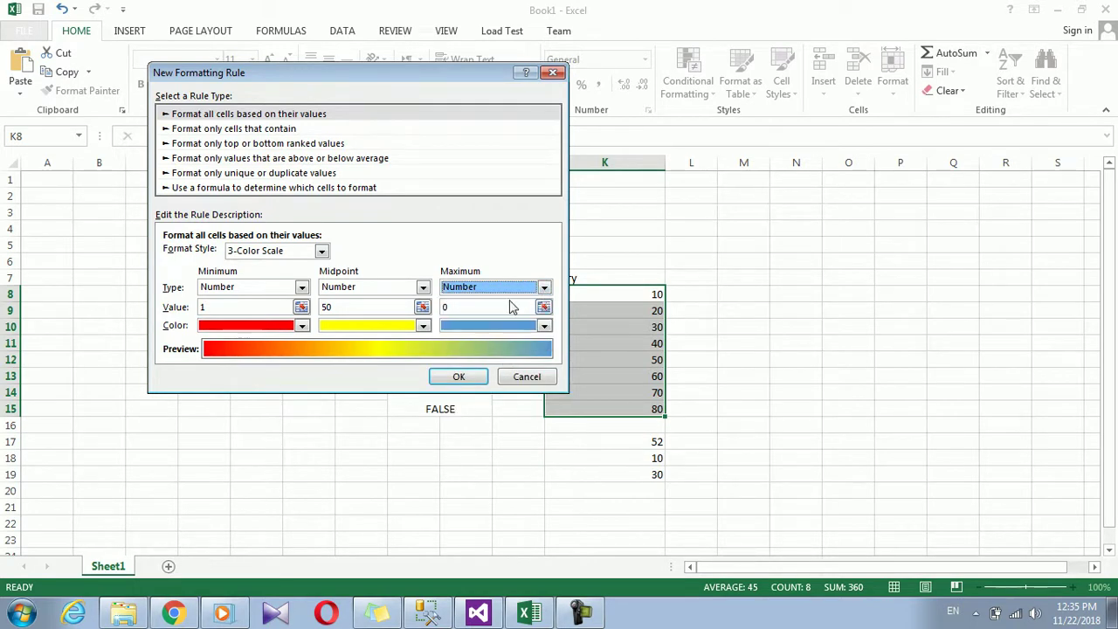
pyautogui.click(510, 307)
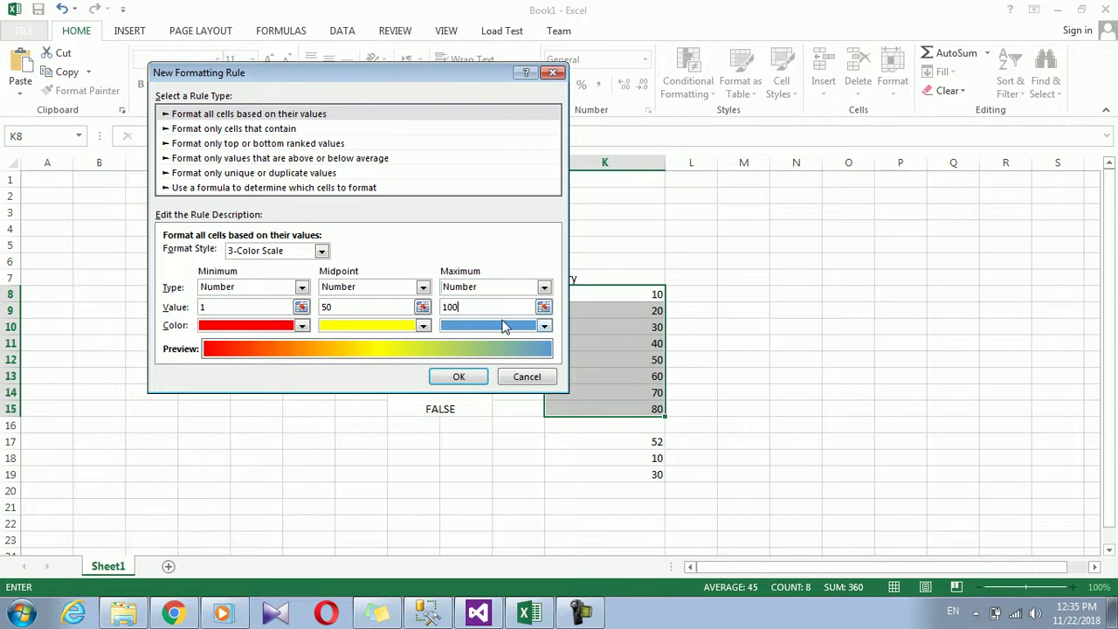
pyautogui.click(543, 327)
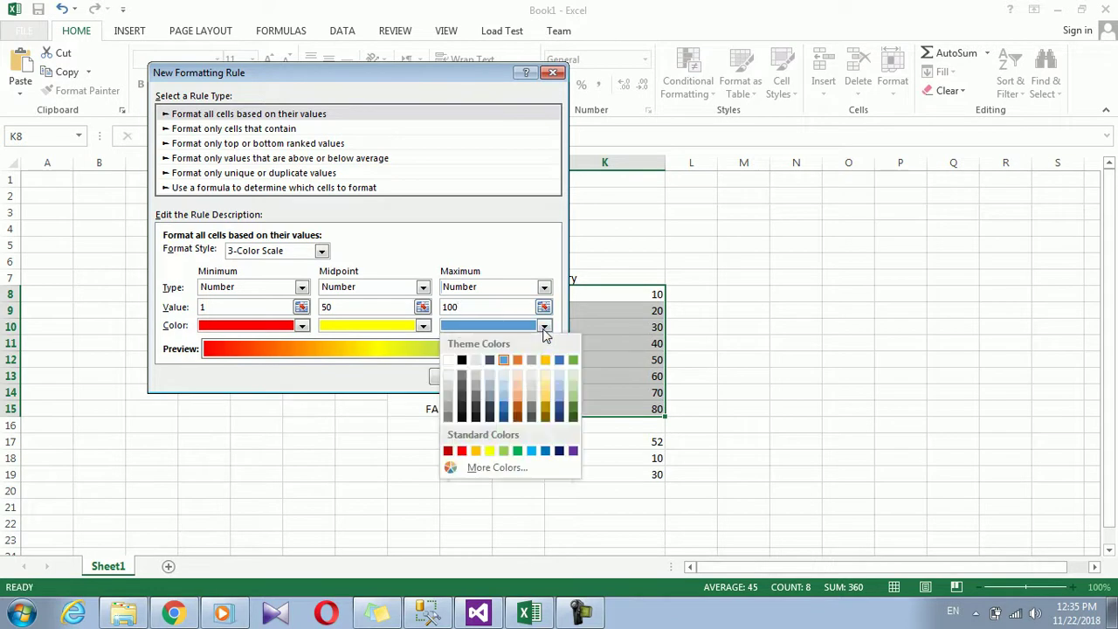
pyautogui.click(559, 450)
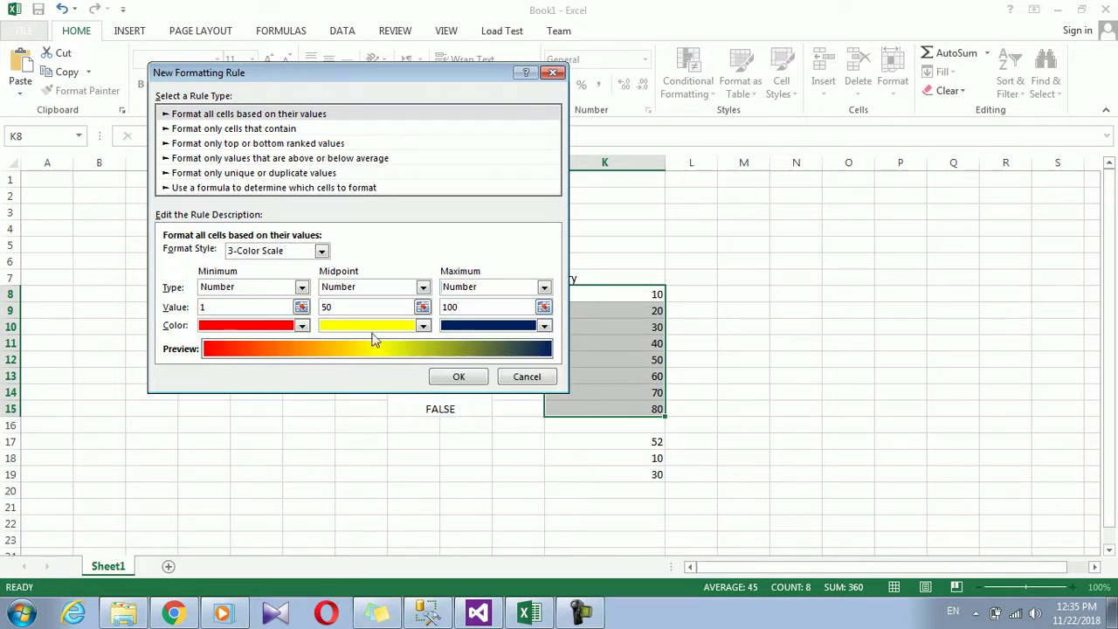
pyautogui.click(422, 325)
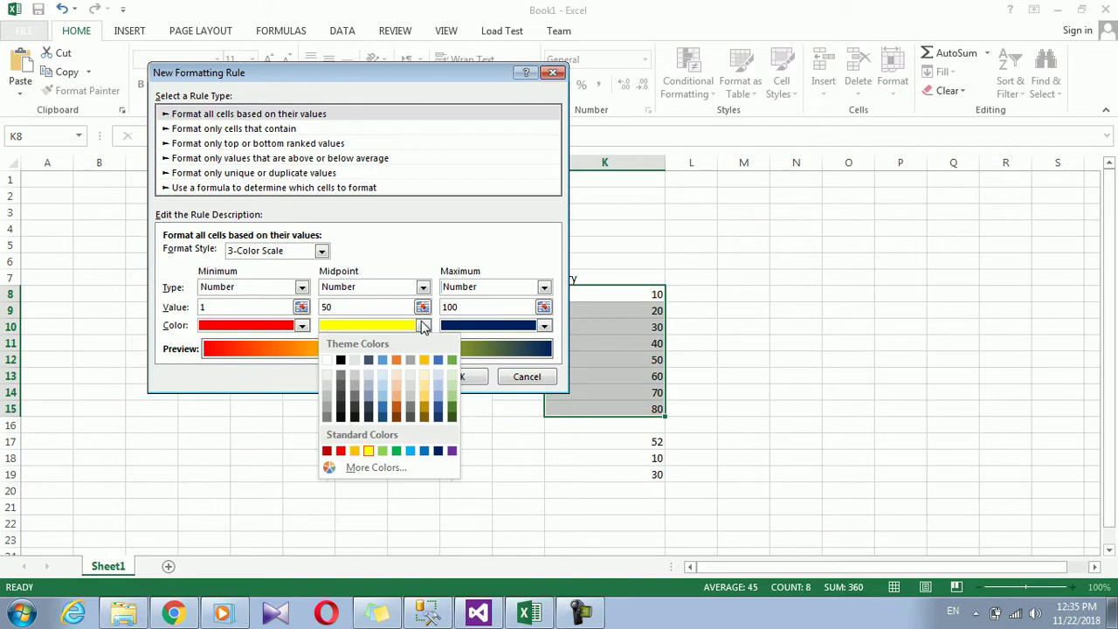
pyautogui.click(395, 368)
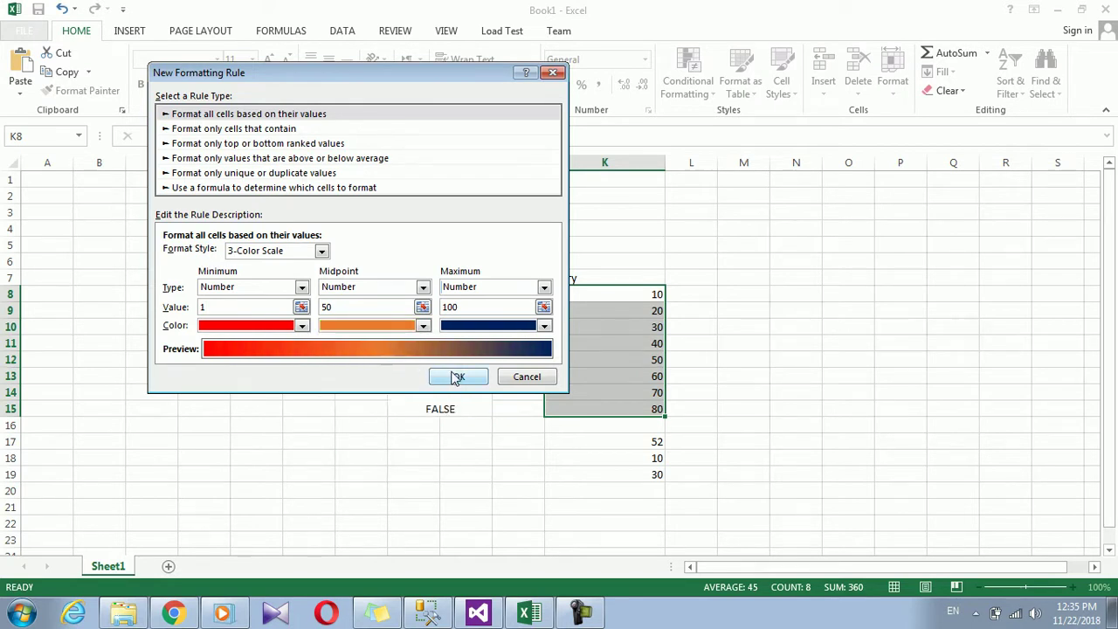
pyautogui.click(456, 378)
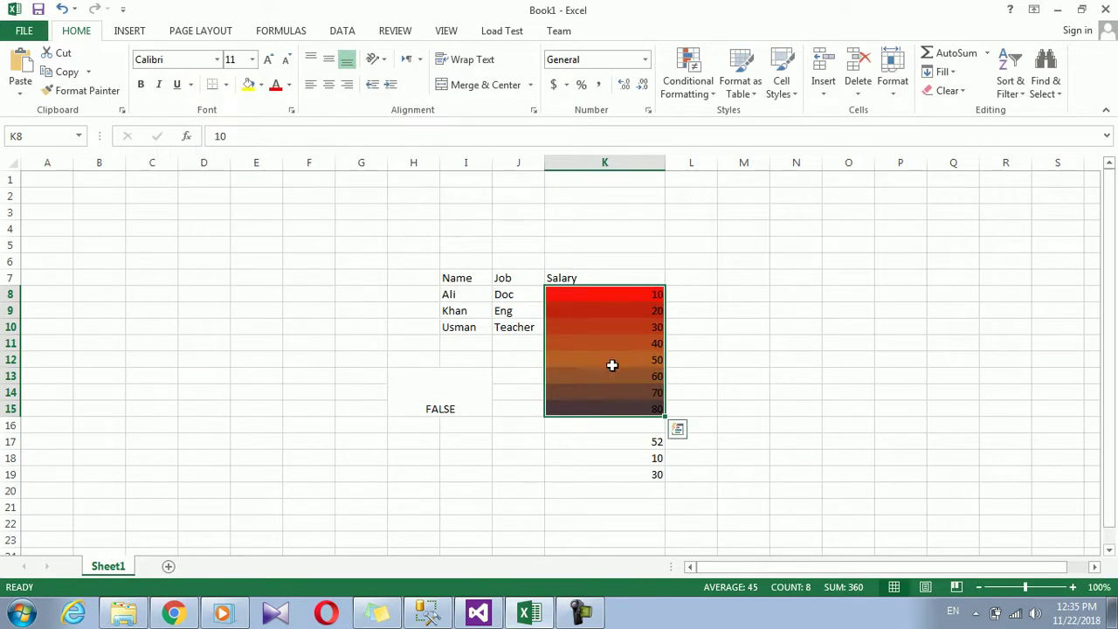
# - Select various salary cells in K8:K15 to inspect the new shading
pyautogui.moveTo(604, 291); pyautogui.dragTo(615, 295)
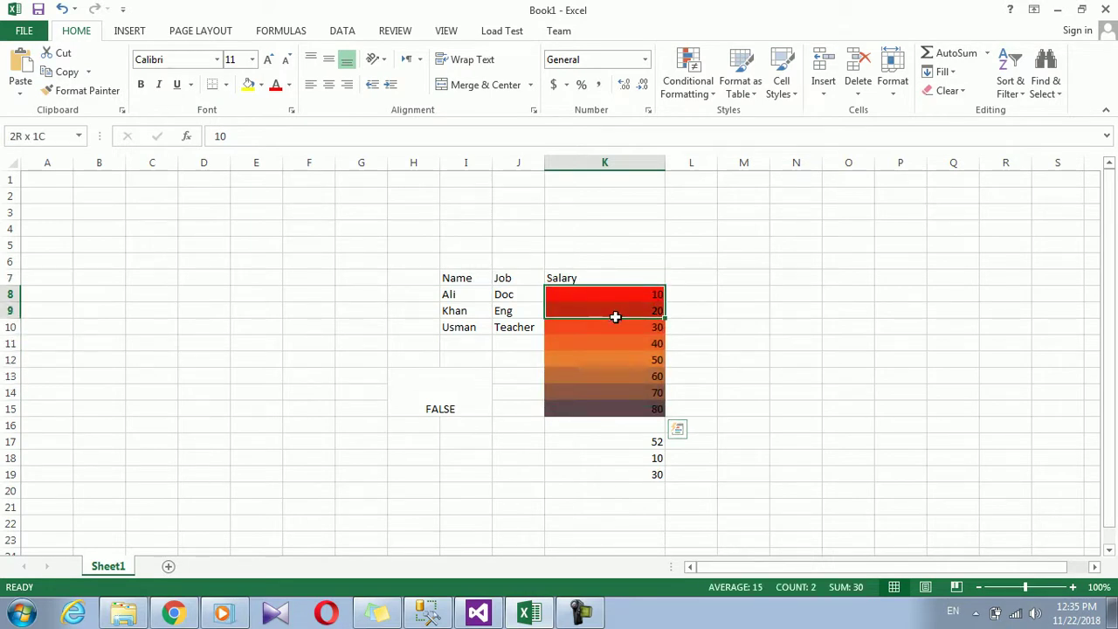
pyautogui.moveTo(615, 295); pyautogui.dragTo(613, 329)
pyautogui.click(611, 358)
pyautogui.click(611, 392)
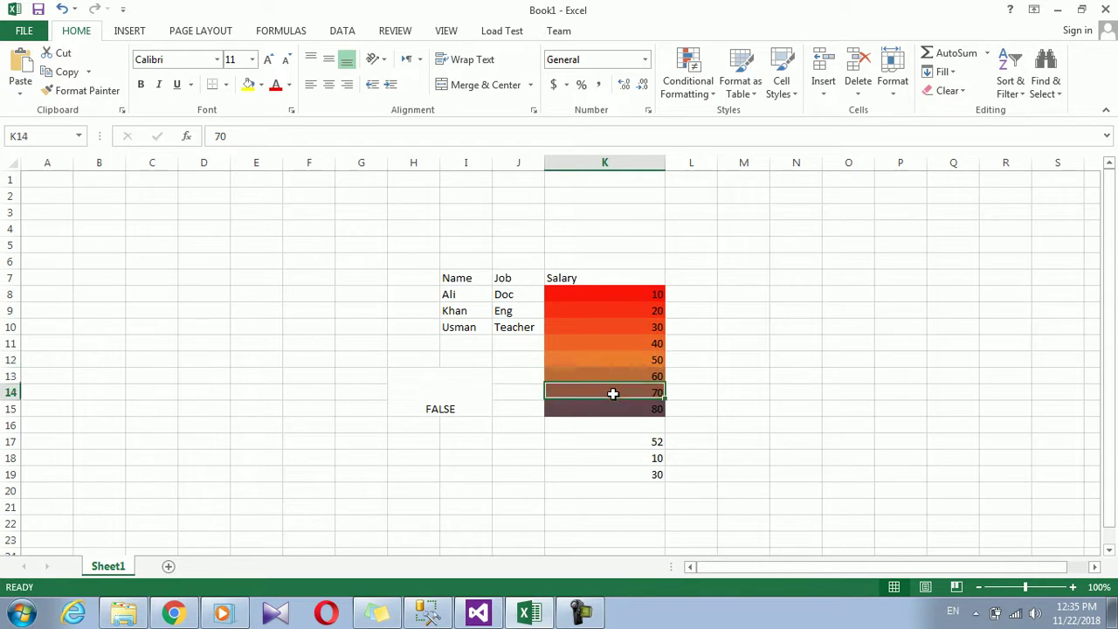
pyautogui.click(620, 361)
pyautogui.moveTo(616, 378)
pyautogui.mouseDown()
pyautogui.moveTo(612, 279)
pyautogui.moveTo(614, 407)
pyautogui.mouseUp()
# - Start another new formatting rule using the Data Bar style
pyautogui.click(710, 94)
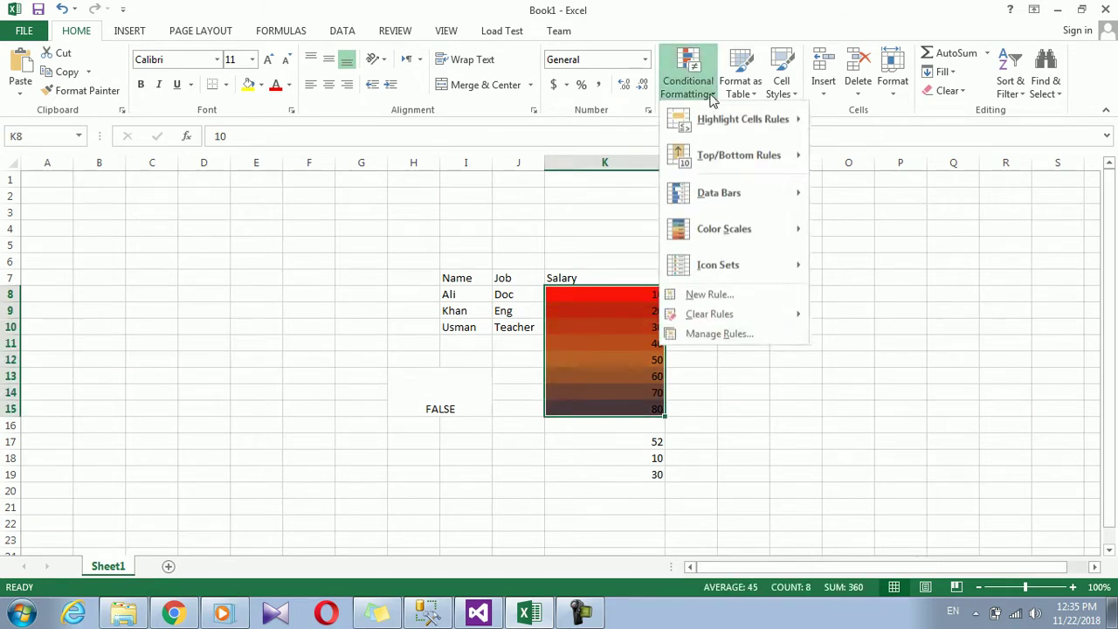
pyautogui.click(710, 295)
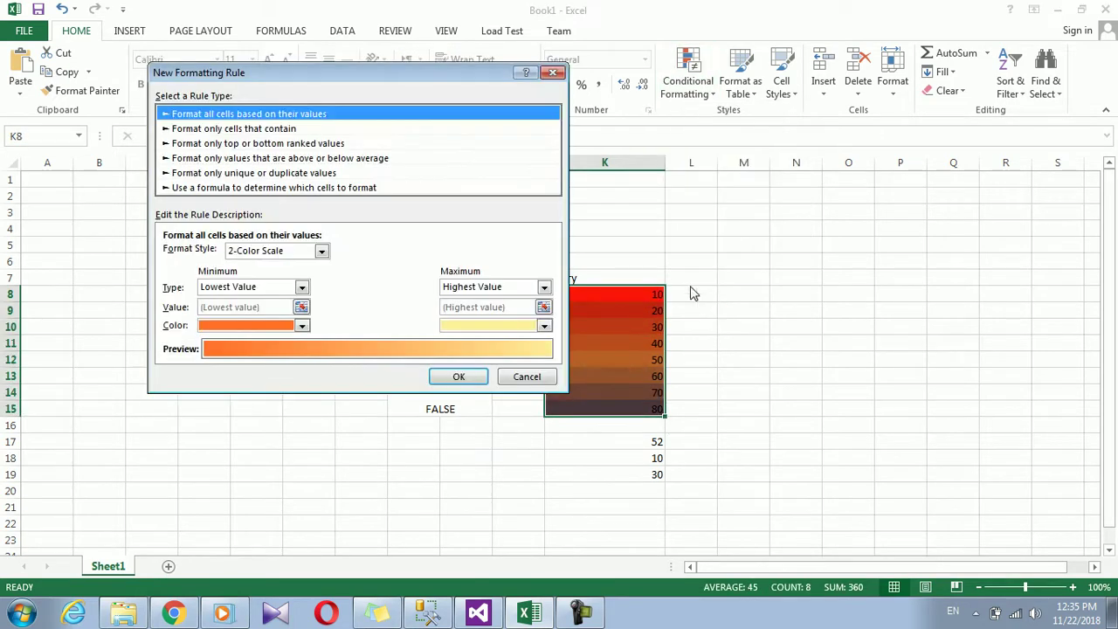
pyautogui.click(321, 251)
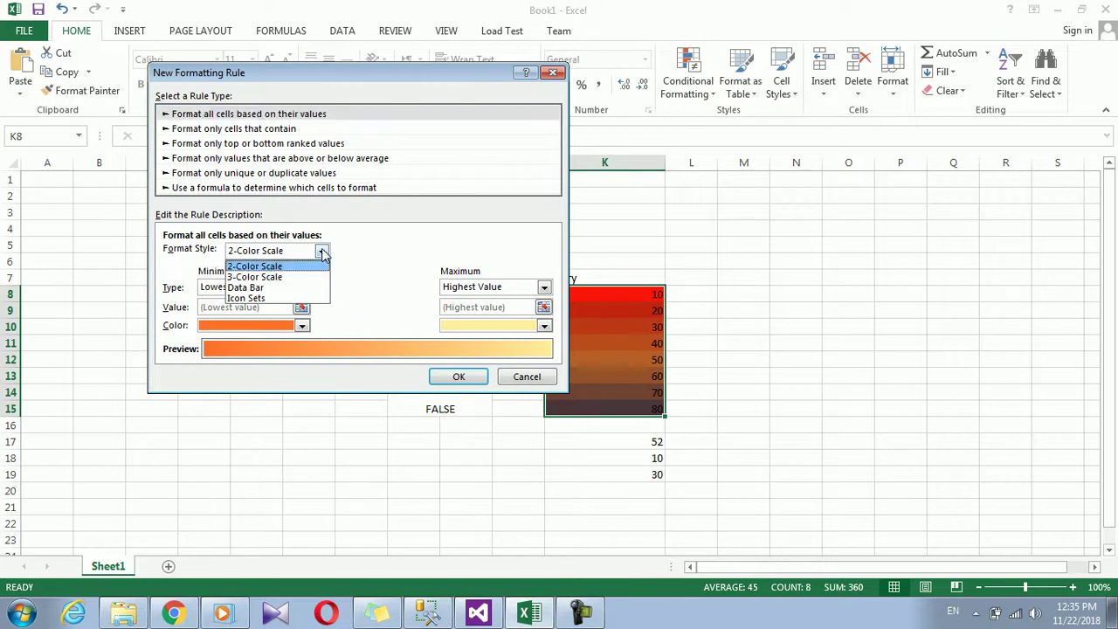
pyautogui.click(279, 289)
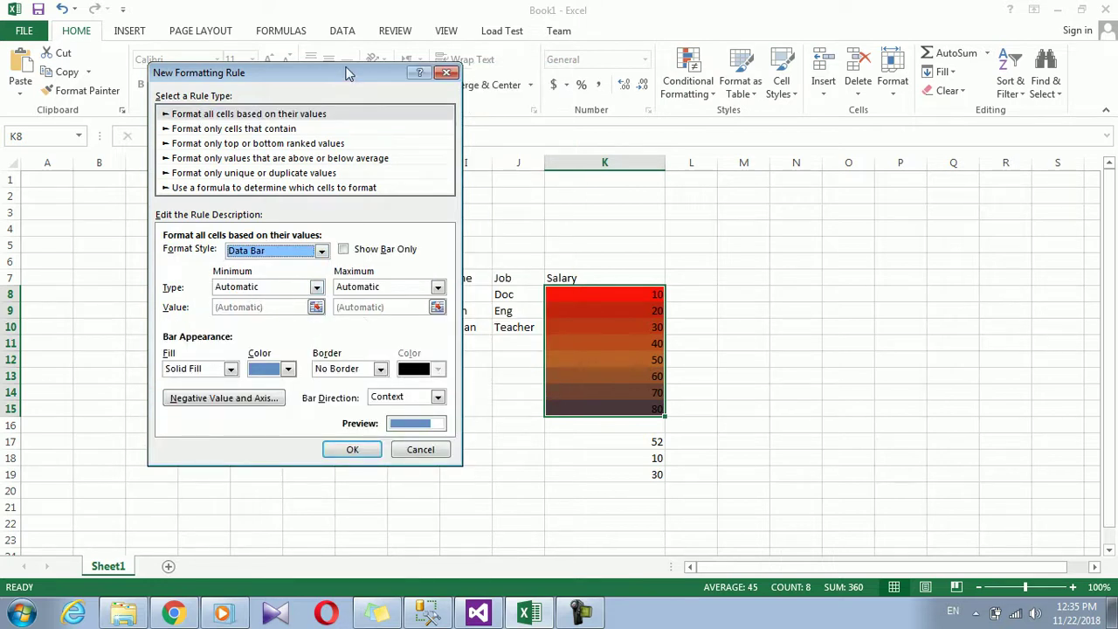
pyautogui.moveTo(347, 74); pyautogui.dragTo(405, 67)
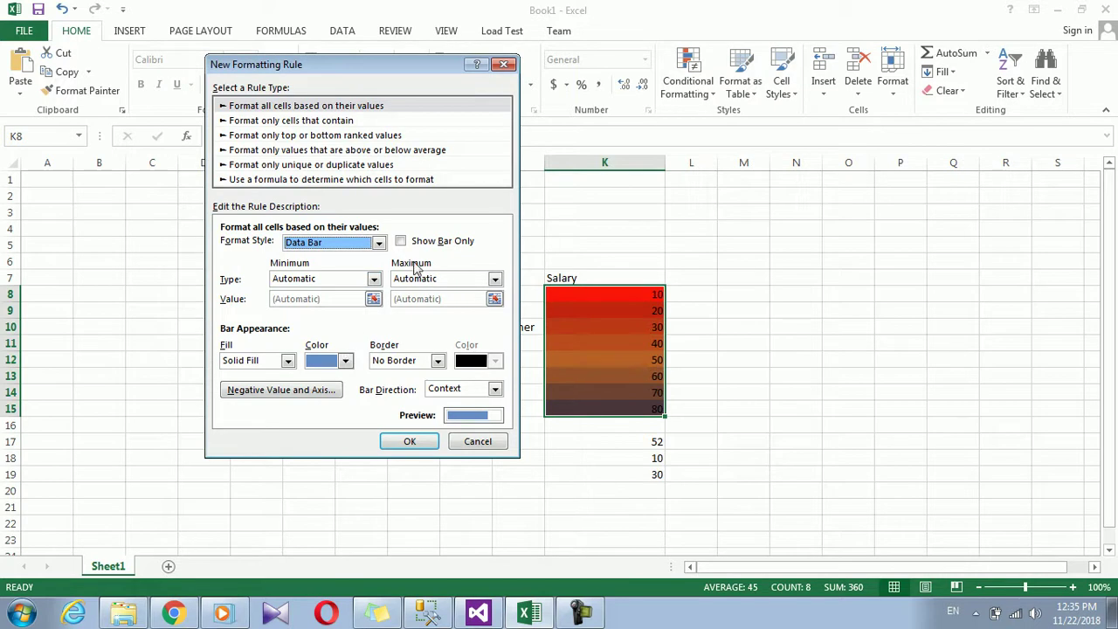
# - Keep both the bar minimum and maximum set to Automatic
pyautogui.click(366, 279)
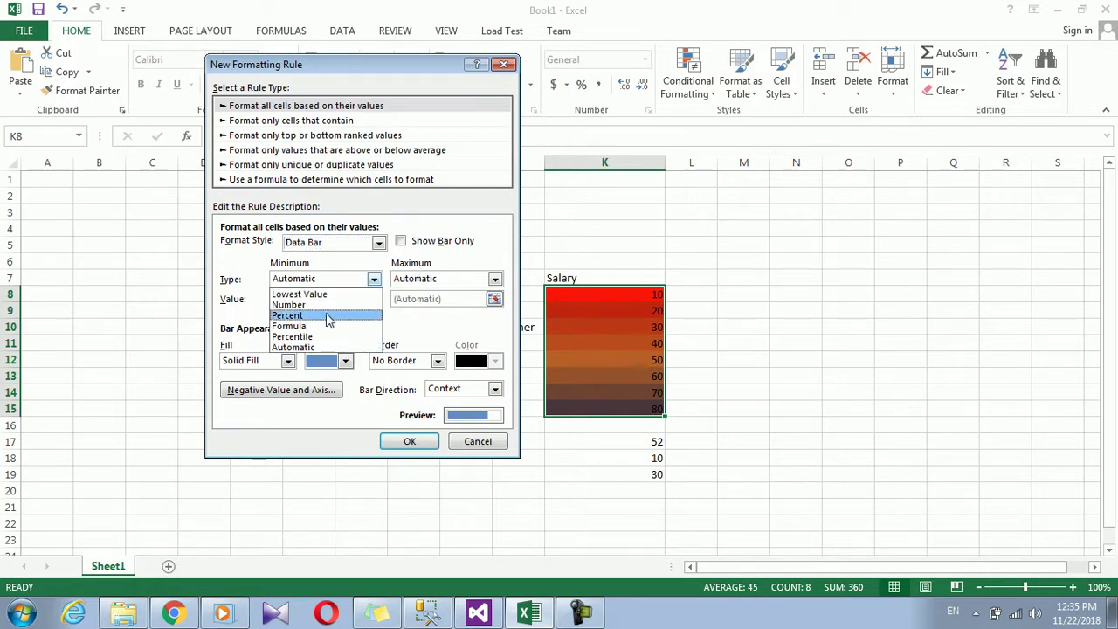
pyautogui.click(329, 303)
pyautogui.click(342, 300)
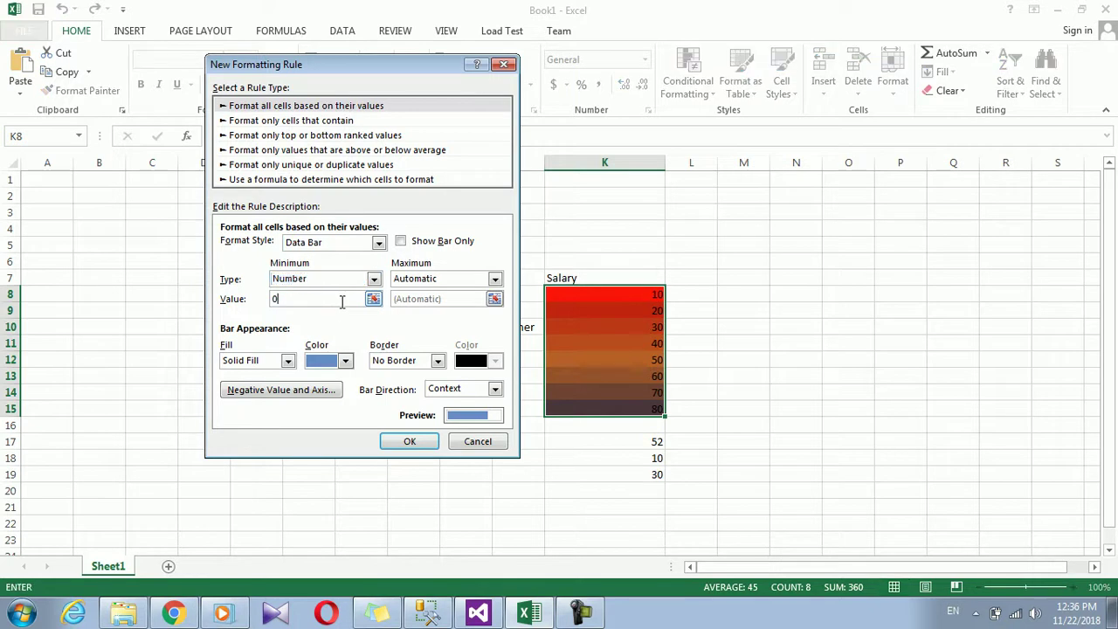
pyautogui.click(444, 279)
pyautogui.click(414, 346)
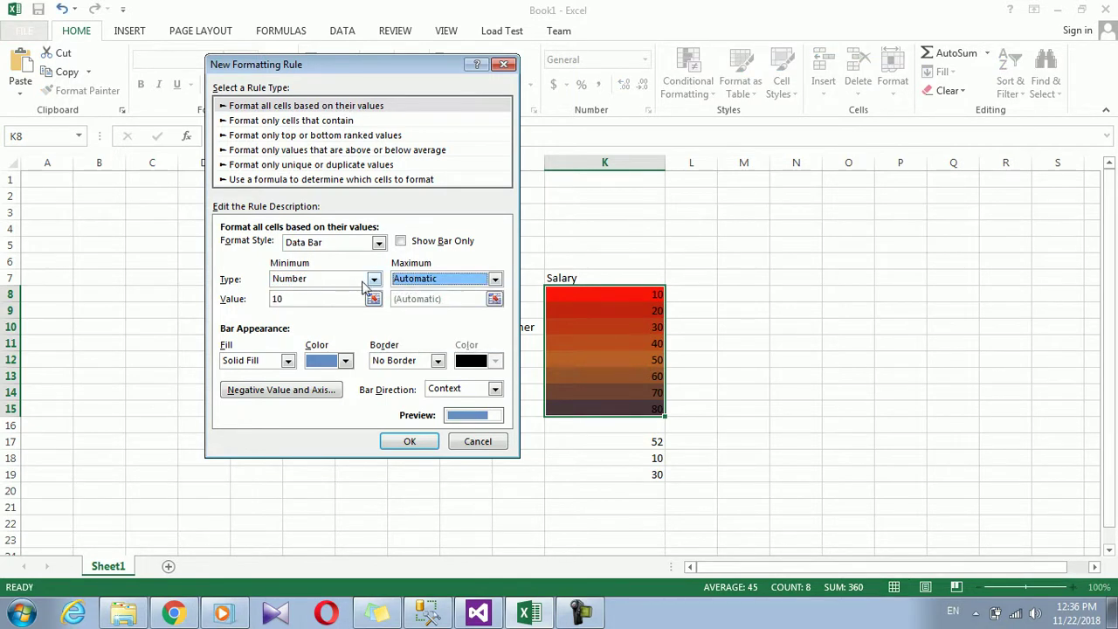
pyautogui.click(374, 279)
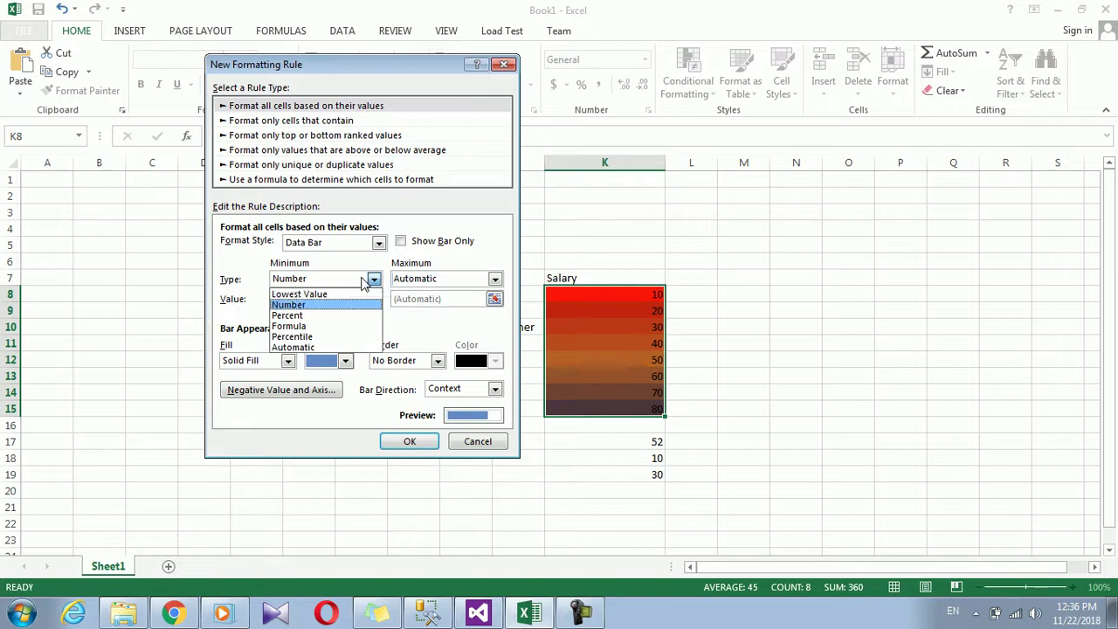
pyautogui.click(297, 348)
# - Give the data bars a green fill with a solid blue border and apply the rule
pyautogui.click(346, 361)
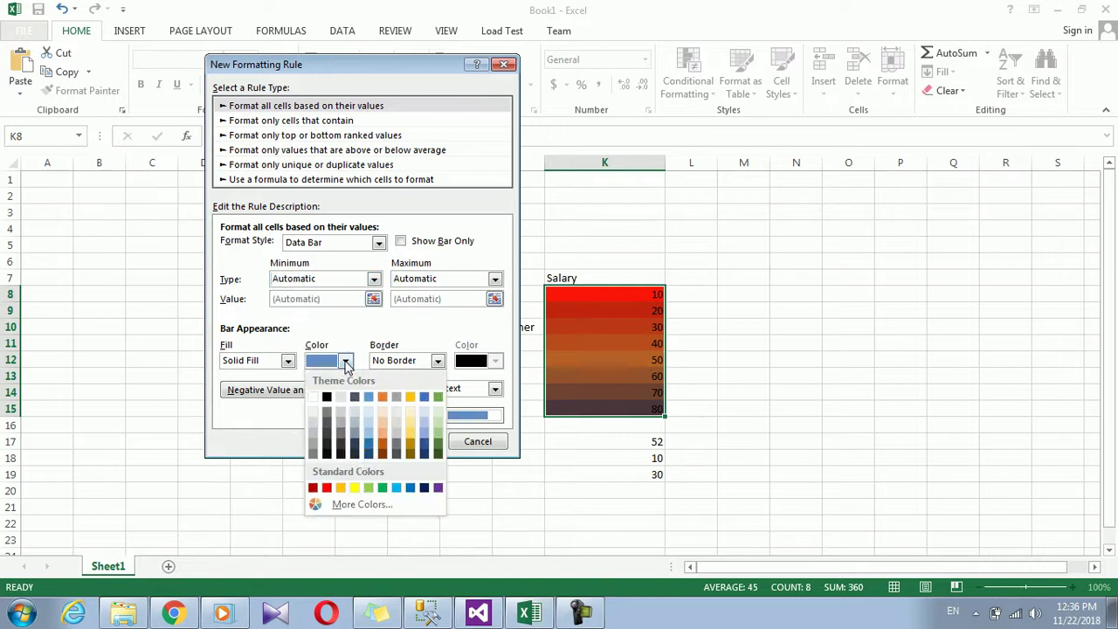
pyautogui.click(382, 488)
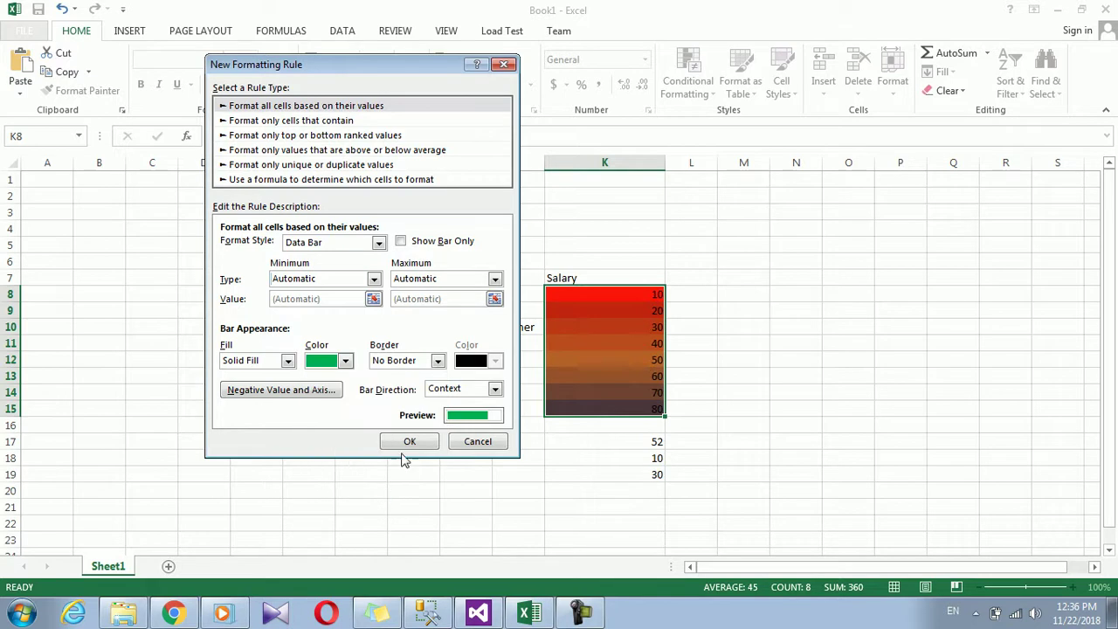
pyautogui.click(438, 361)
pyautogui.click(402, 387)
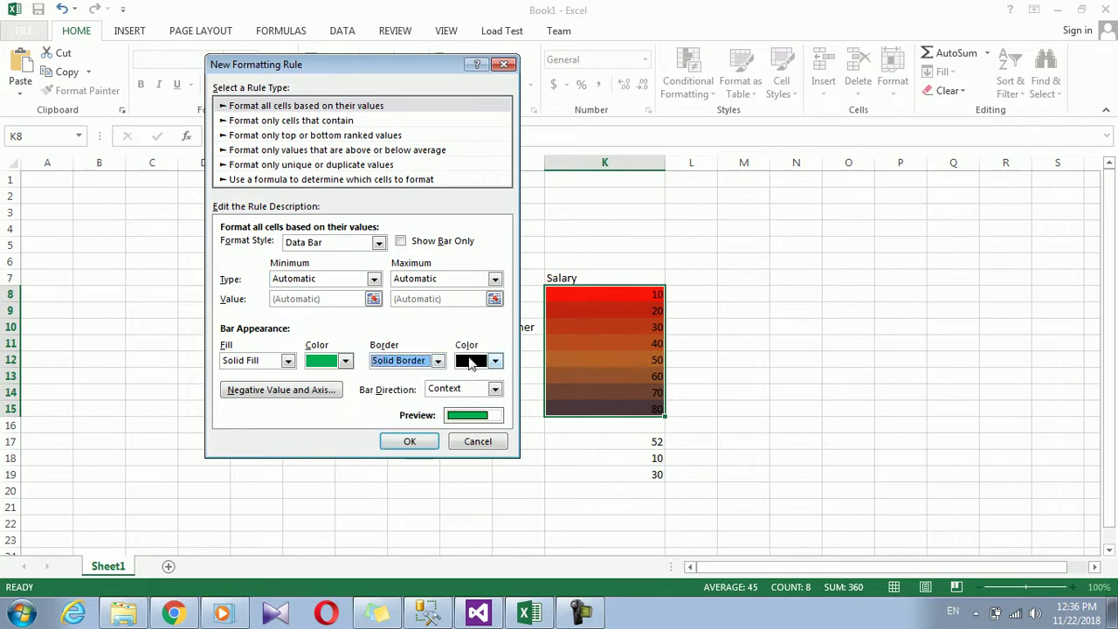
pyautogui.click(495, 362)
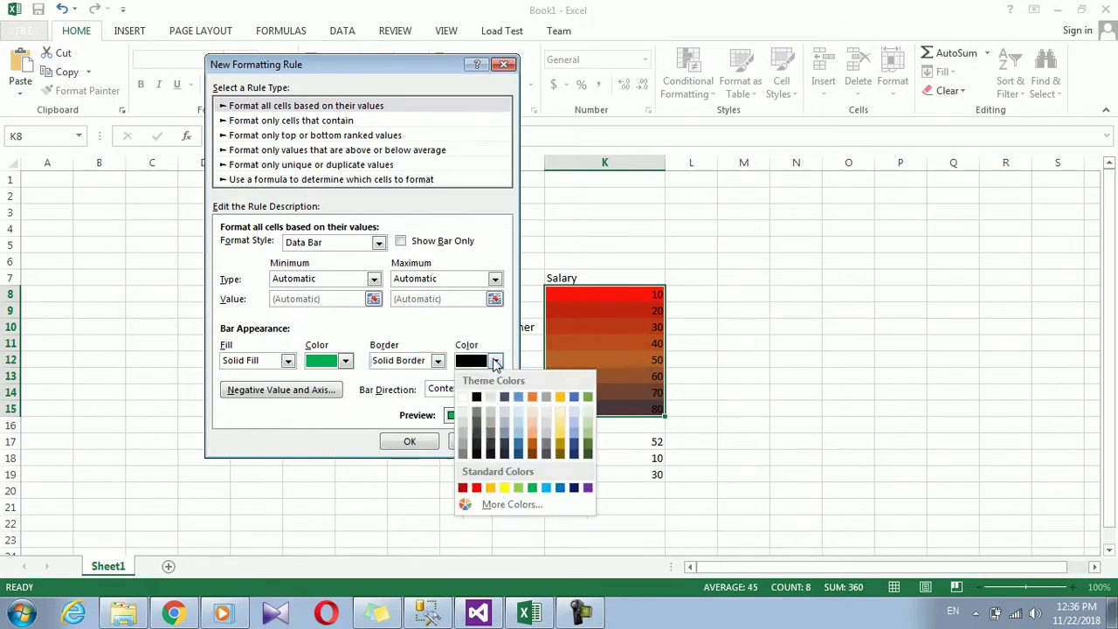
pyautogui.click(516, 441)
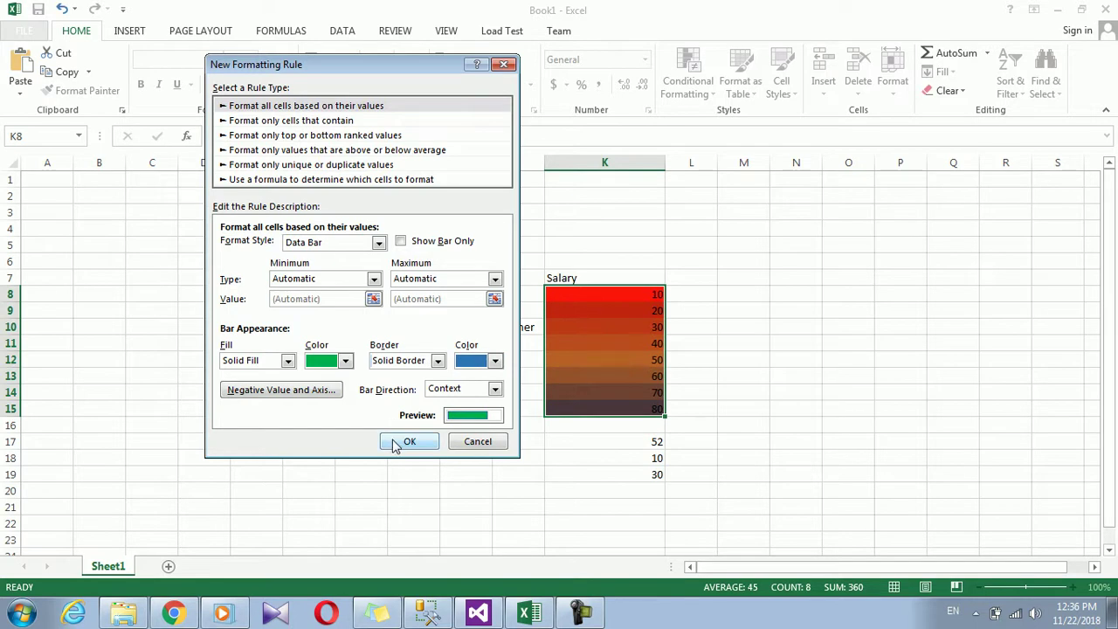
pyautogui.click(408, 442)
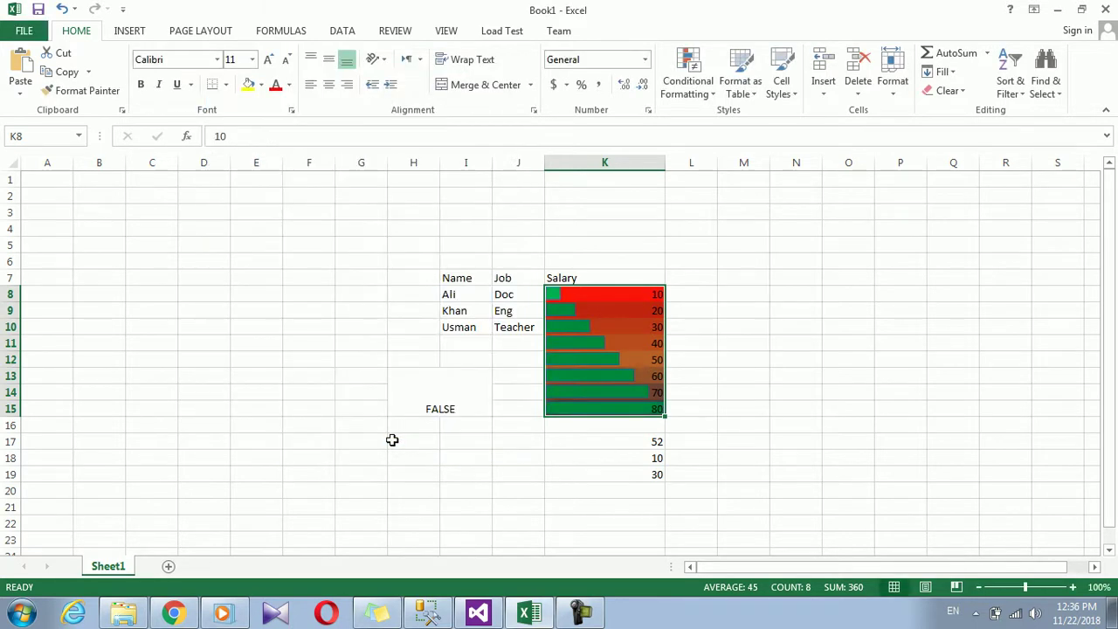
pyautogui.click(690, 83)
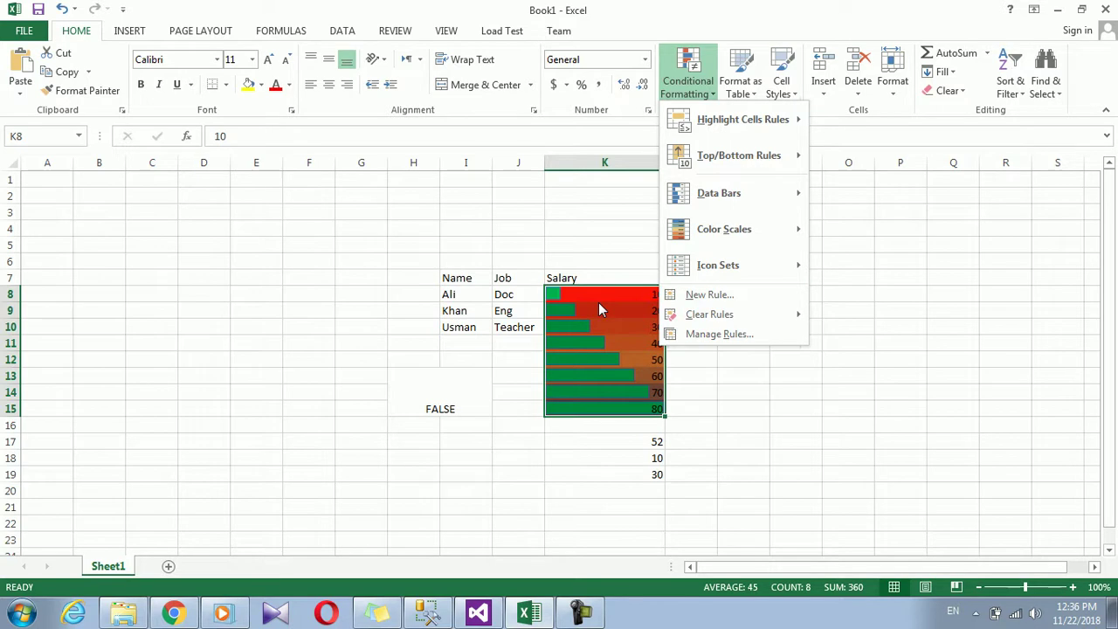
pyautogui.click(703, 296)
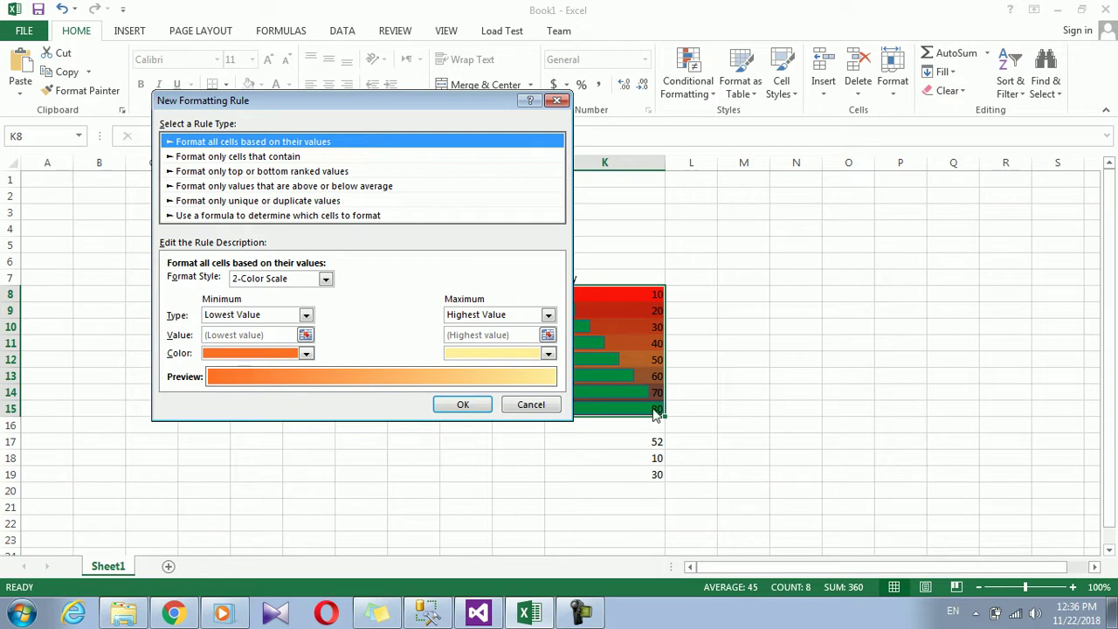
pyautogui.click(325, 279)
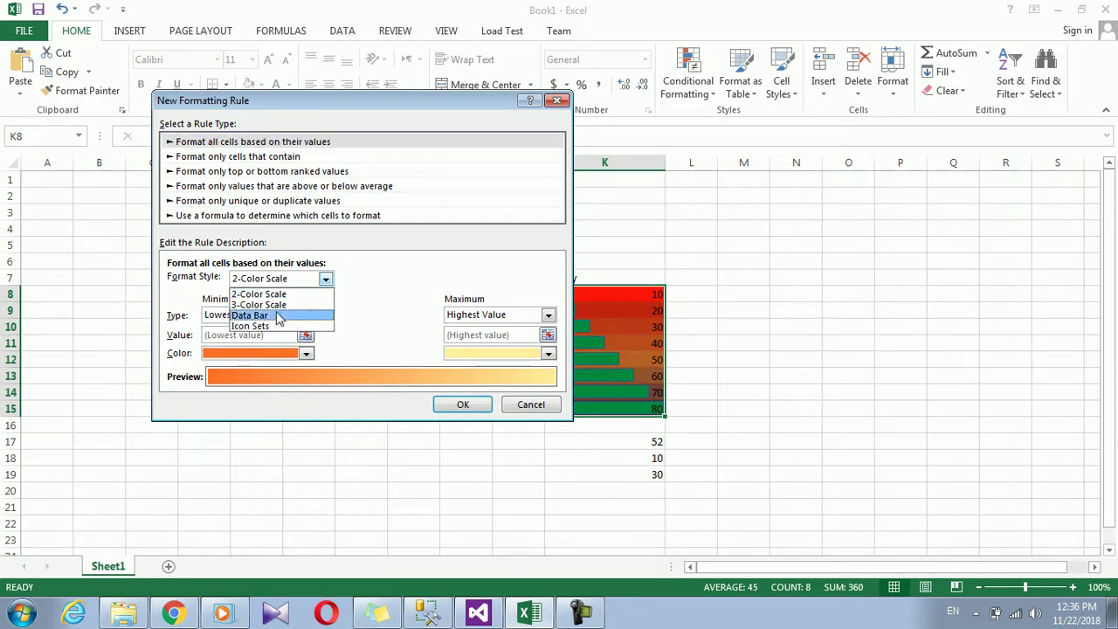
pyautogui.click(262, 330)
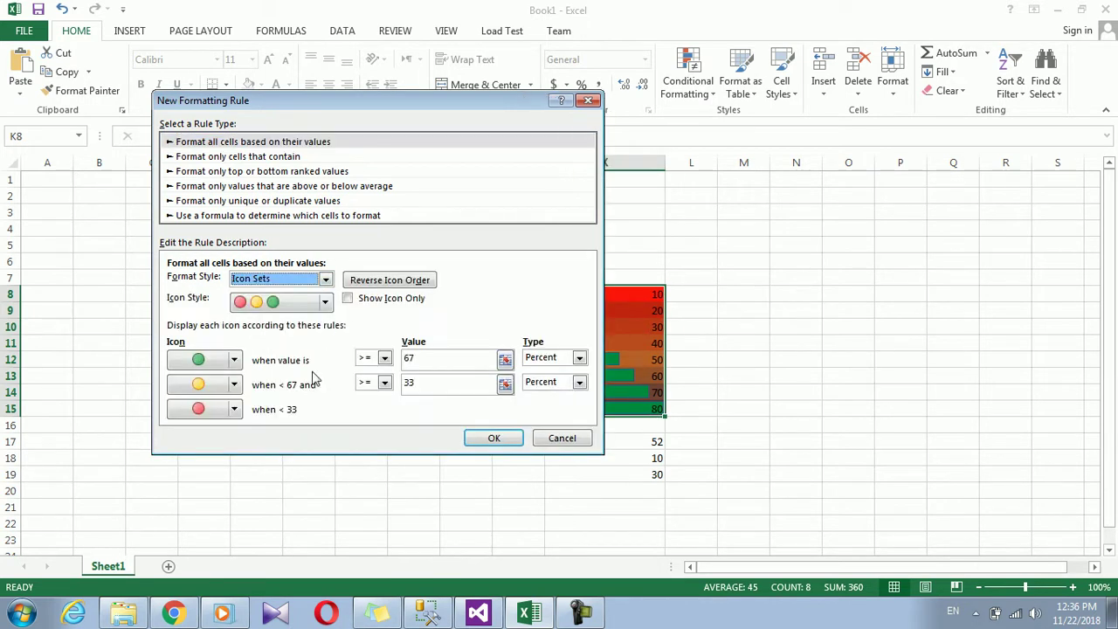
pyautogui.moveTo(420, 105); pyautogui.dragTo(338, 77)
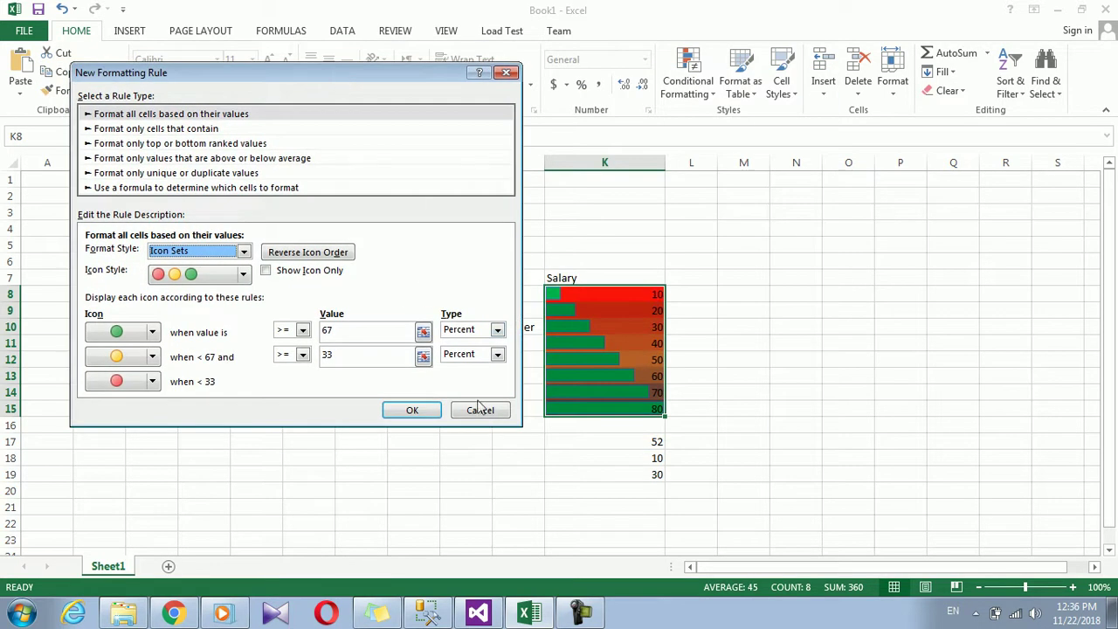
pyautogui.click(481, 411)
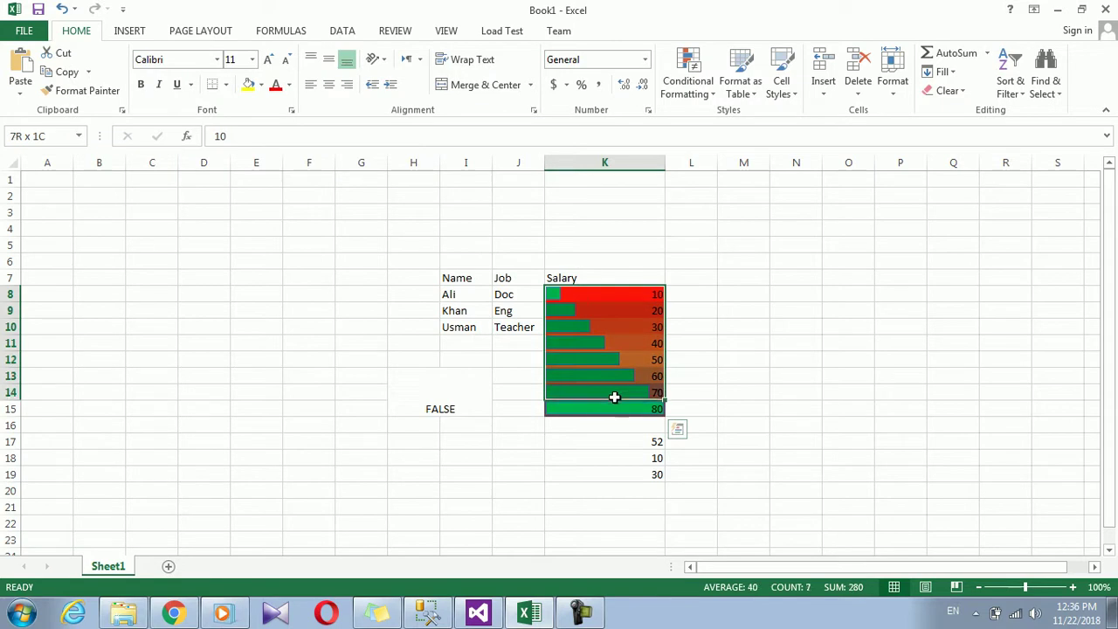
# - Clear the rules from the selected salary cells and reselect the salaries
pyautogui.click(703, 88)
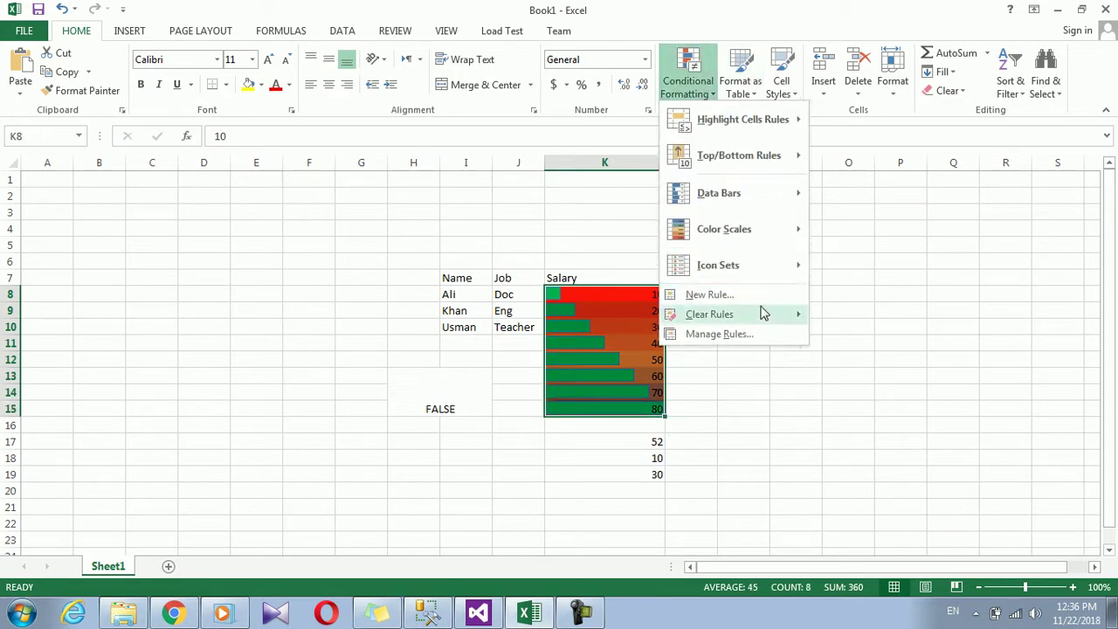
pyautogui.moveTo(775, 315)
pyautogui.click(878, 337)
pyautogui.moveTo(643, 294); pyautogui.dragTo(654, 403)
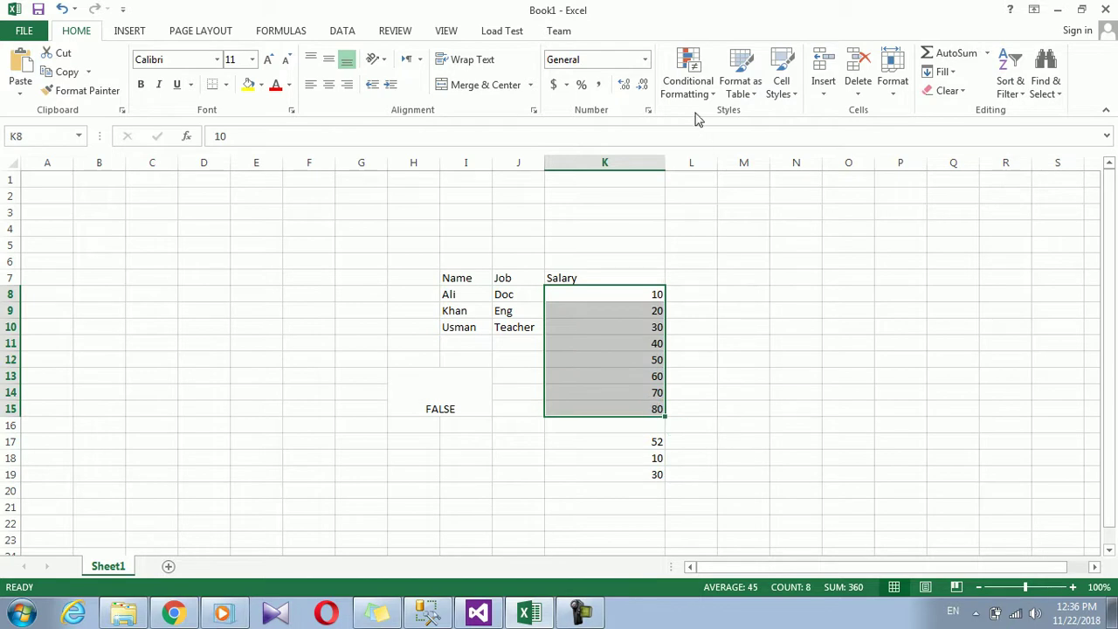
# - Create an Icon Sets rule using the black-grey-pink-red four-circle style
pyautogui.click(690, 83)
pyautogui.click(718, 299)
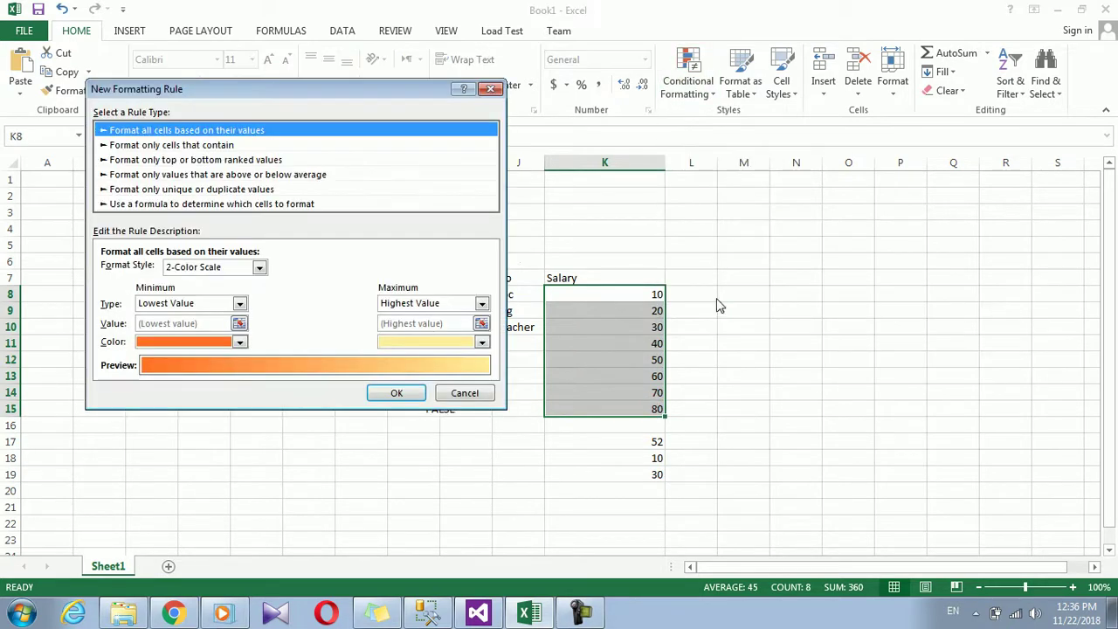
pyautogui.click(260, 267)
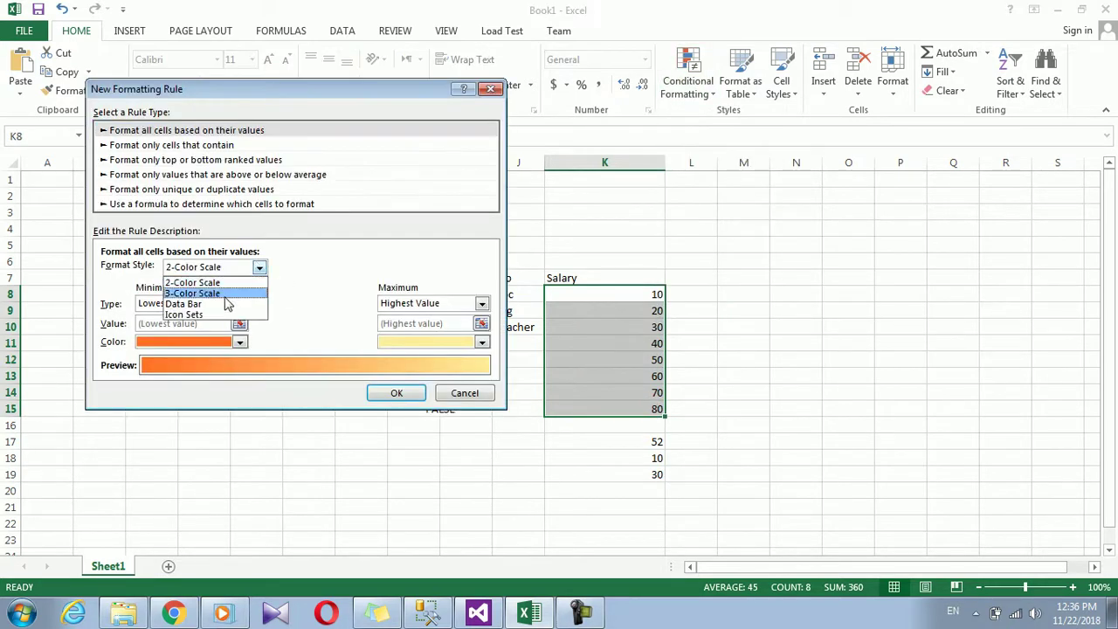
pyautogui.click(209, 315)
pyautogui.moveTo(316, 94); pyautogui.dragTo(307, 92)
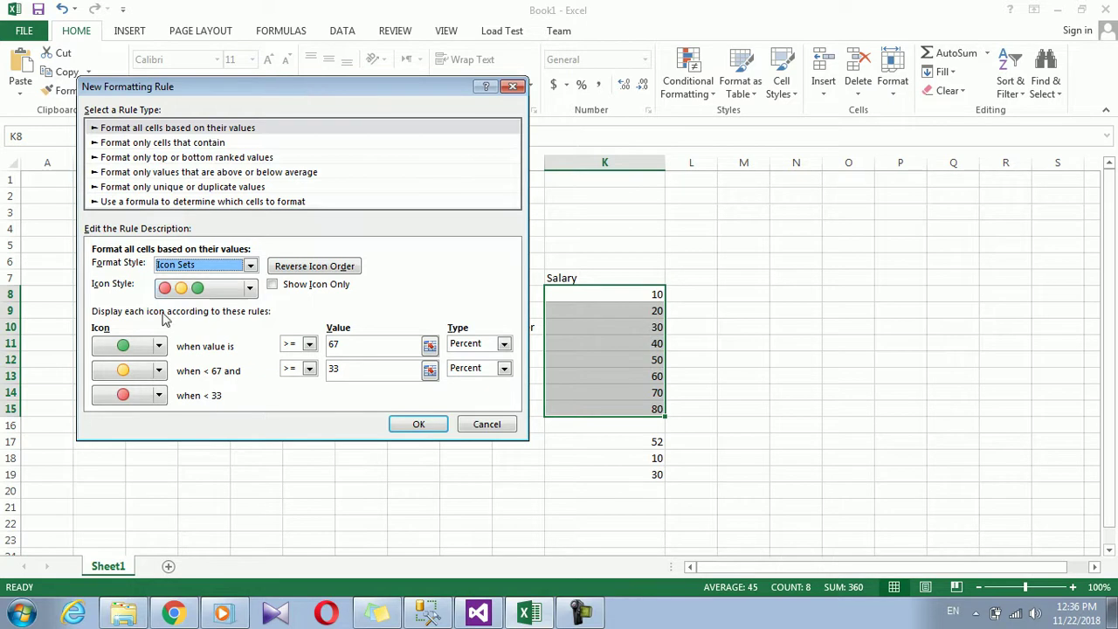
pyautogui.click(249, 287)
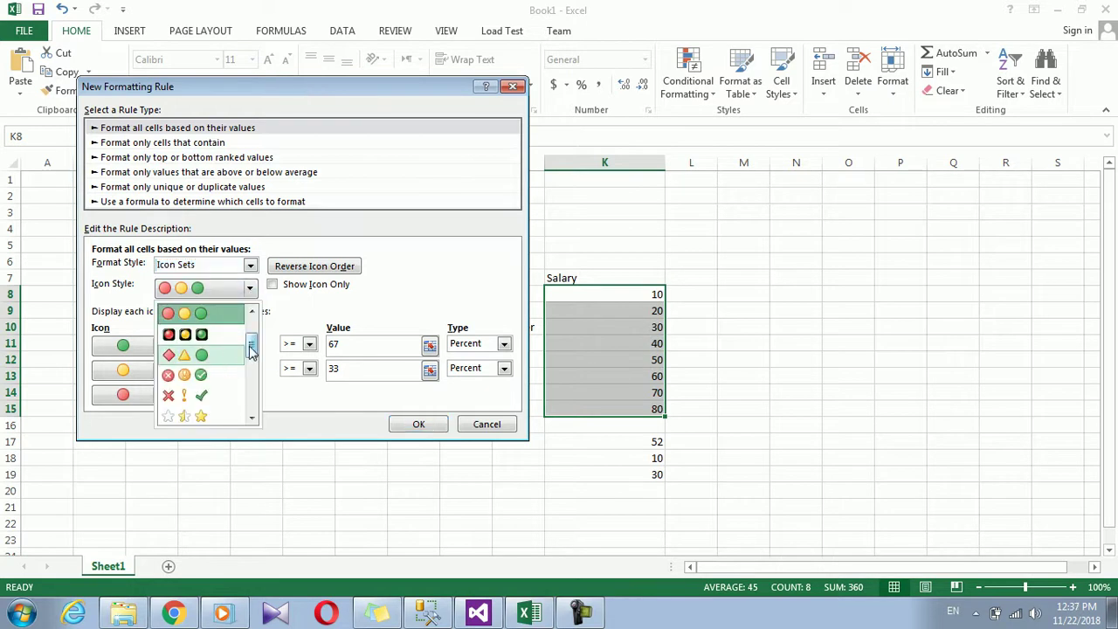
pyautogui.moveTo(251, 346); pyautogui.dragTo(251, 382)
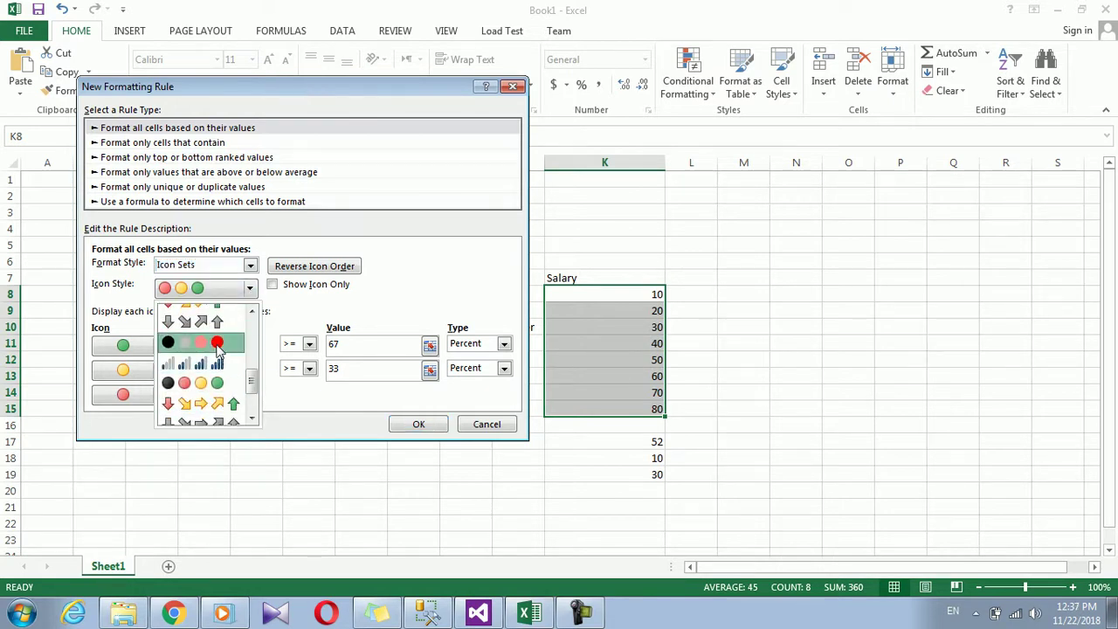
pyautogui.click(219, 344)
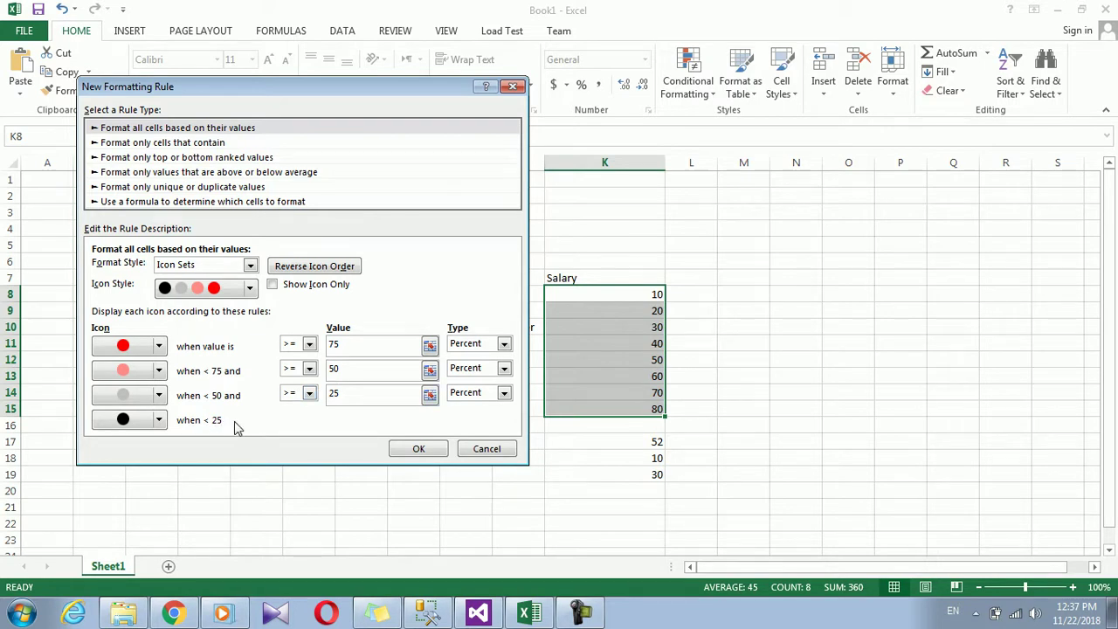
pyautogui.click(419, 448)
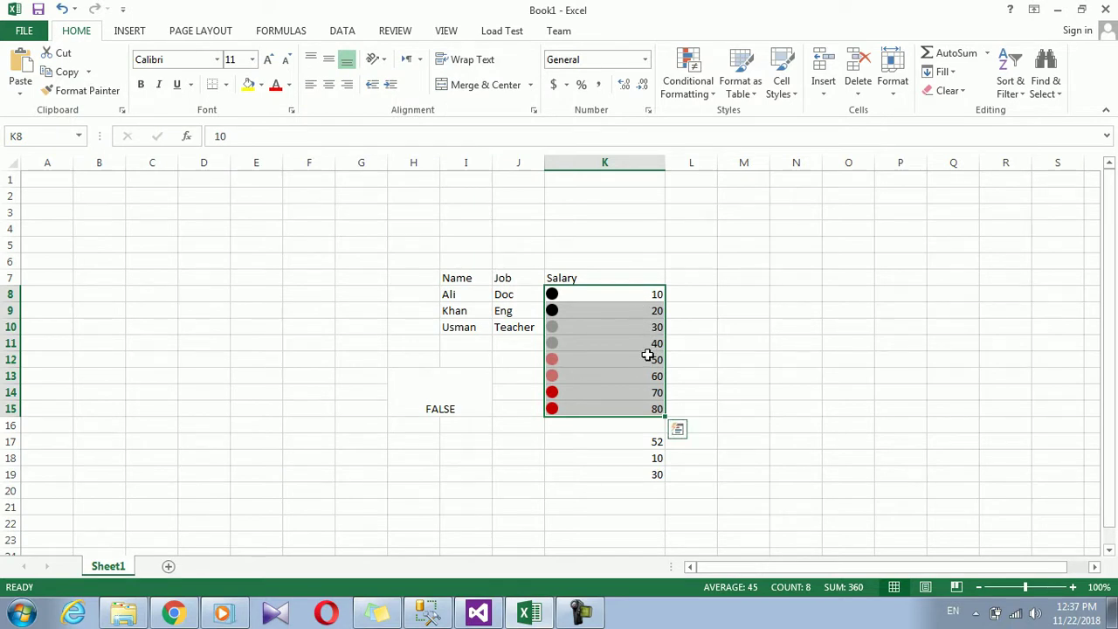
# - Start another Icon Sets rule and choose the four black-to-red circles style
pyautogui.click(710, 91)
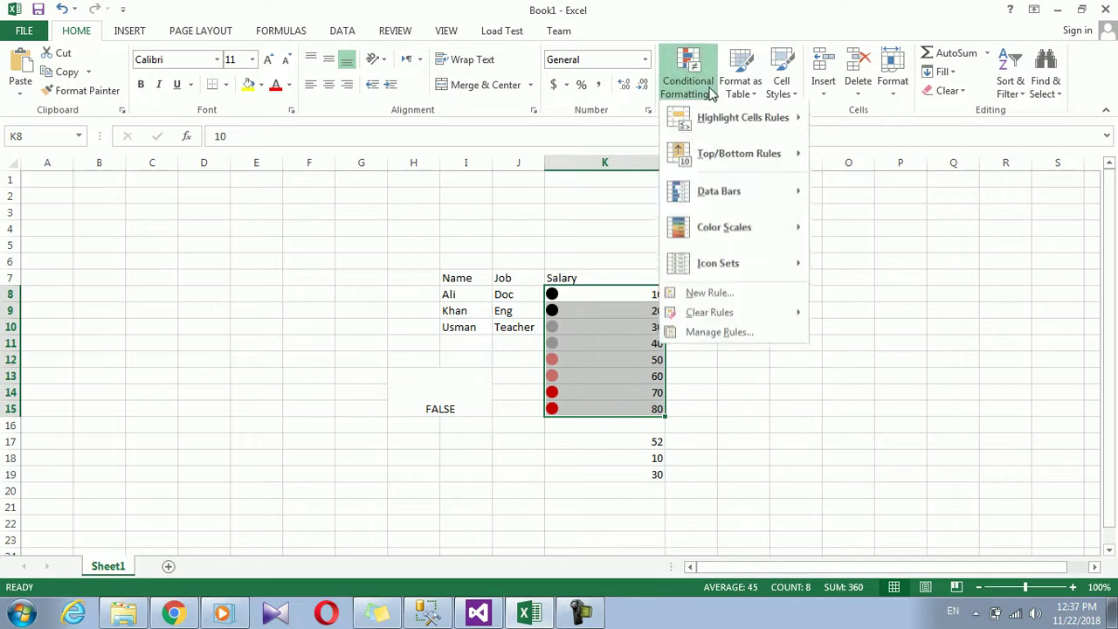
pyautogui.click(697, 294)
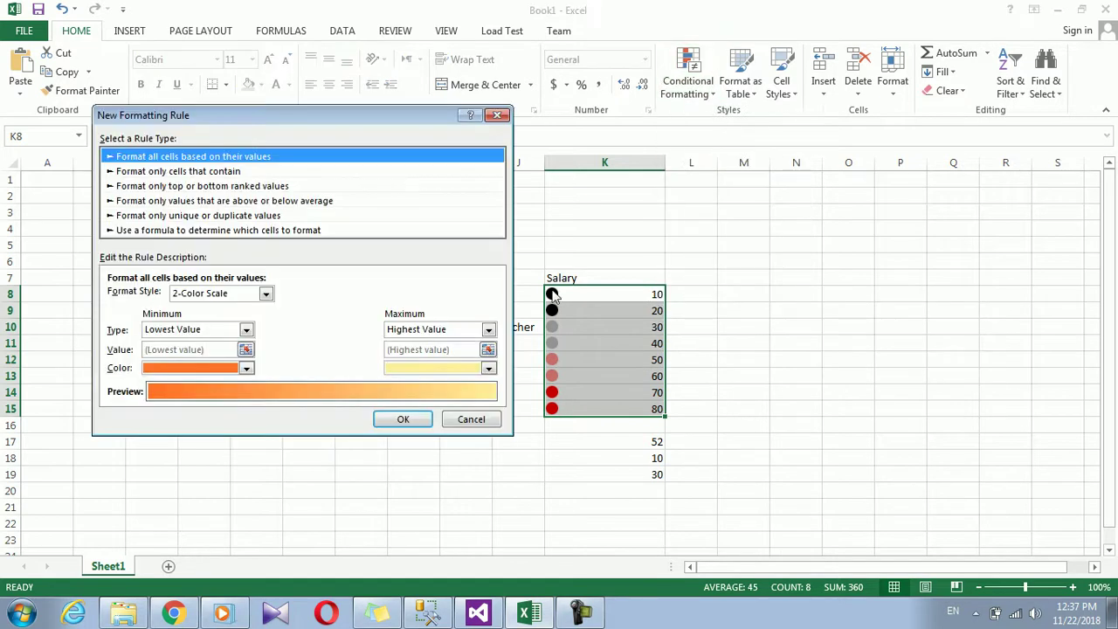
pyautogui.click(266, 294)
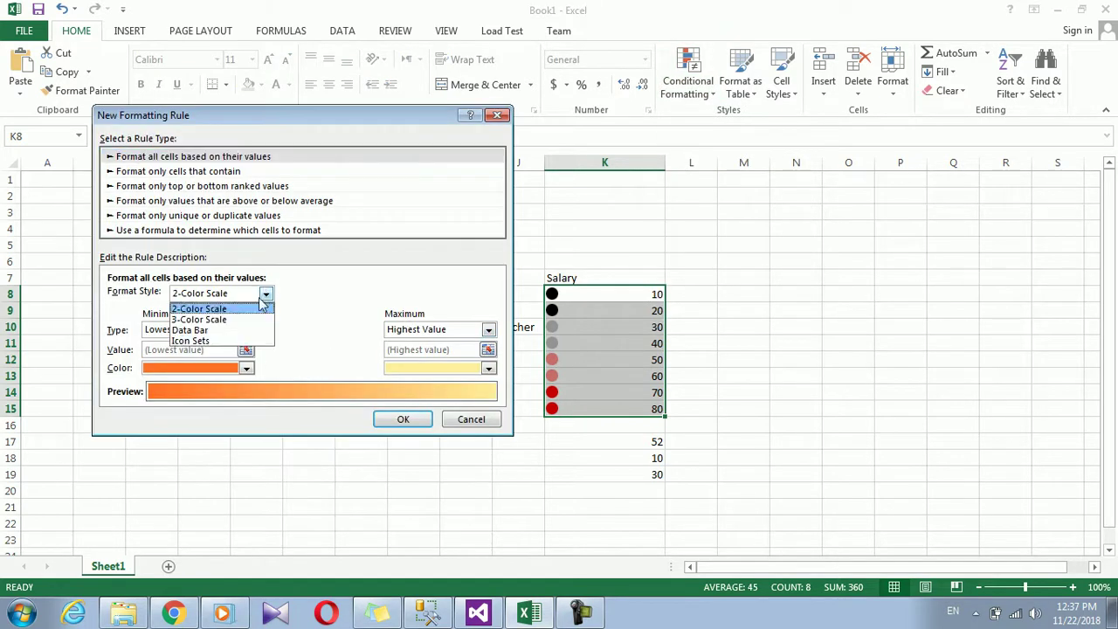
pyautogui.click(234, 341)
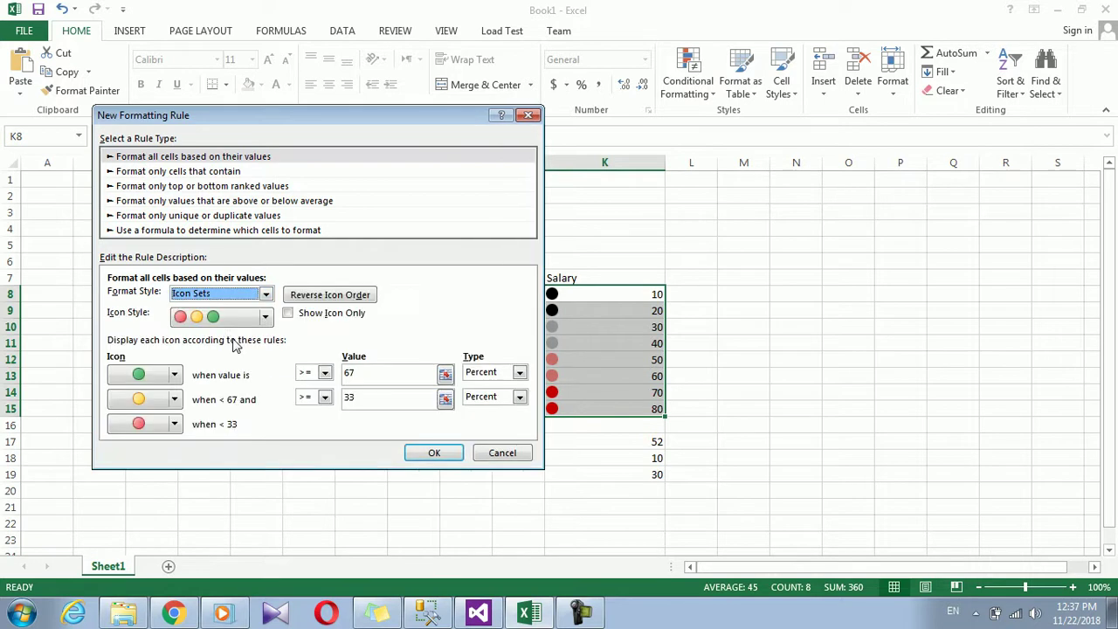
pyautogui.click(246, 317)
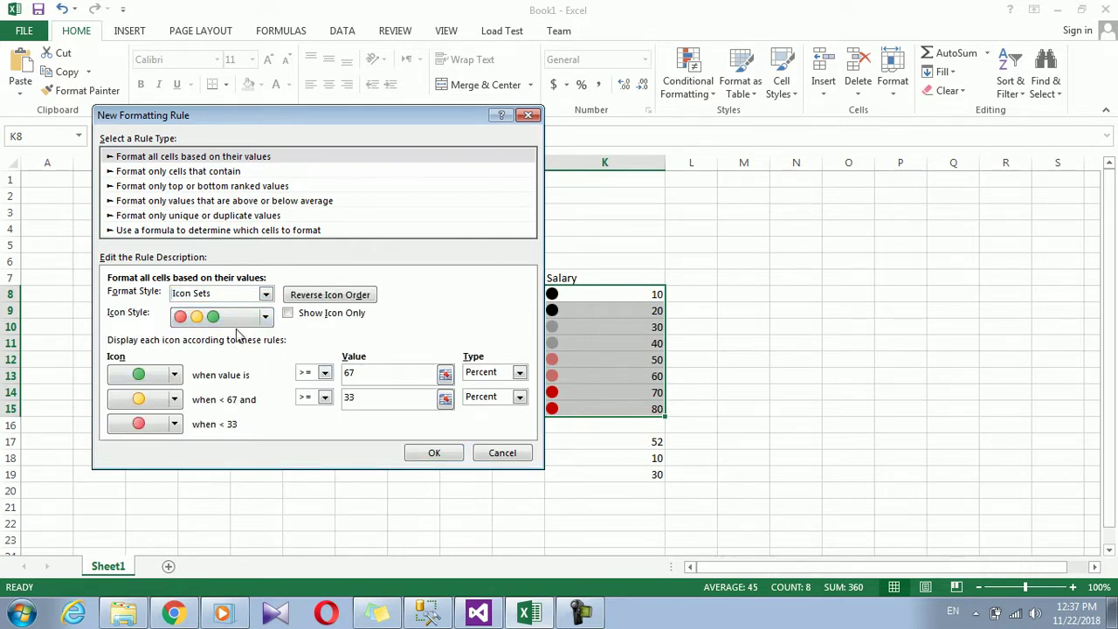
pyautogui.click(266, 317)
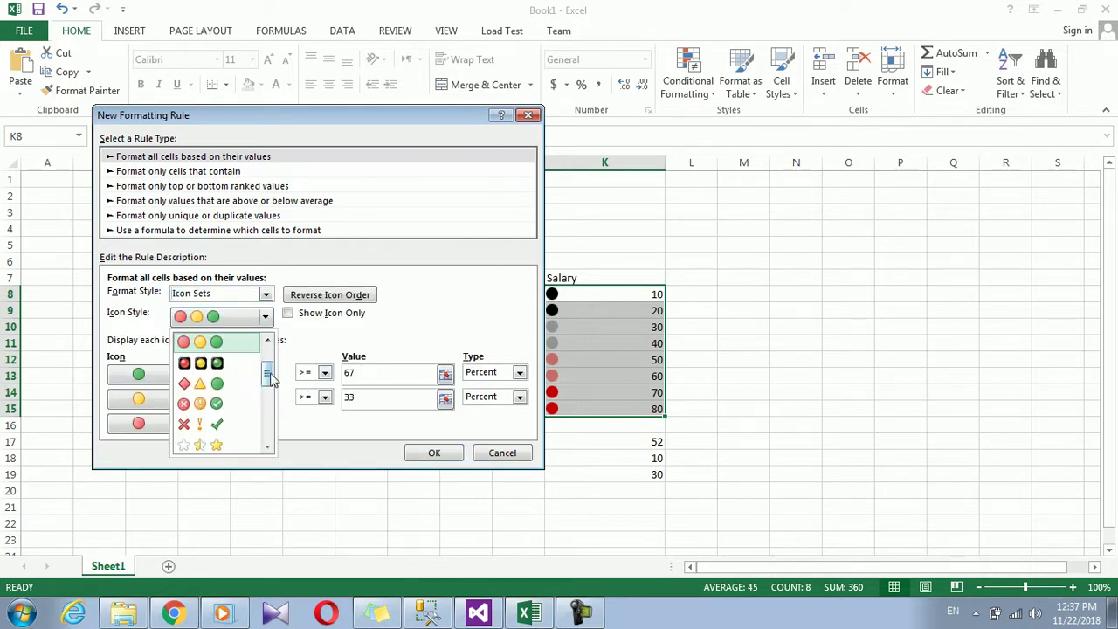
pyautogui.moveTo(271, 377); pyautogui.dragTo(268, 410)
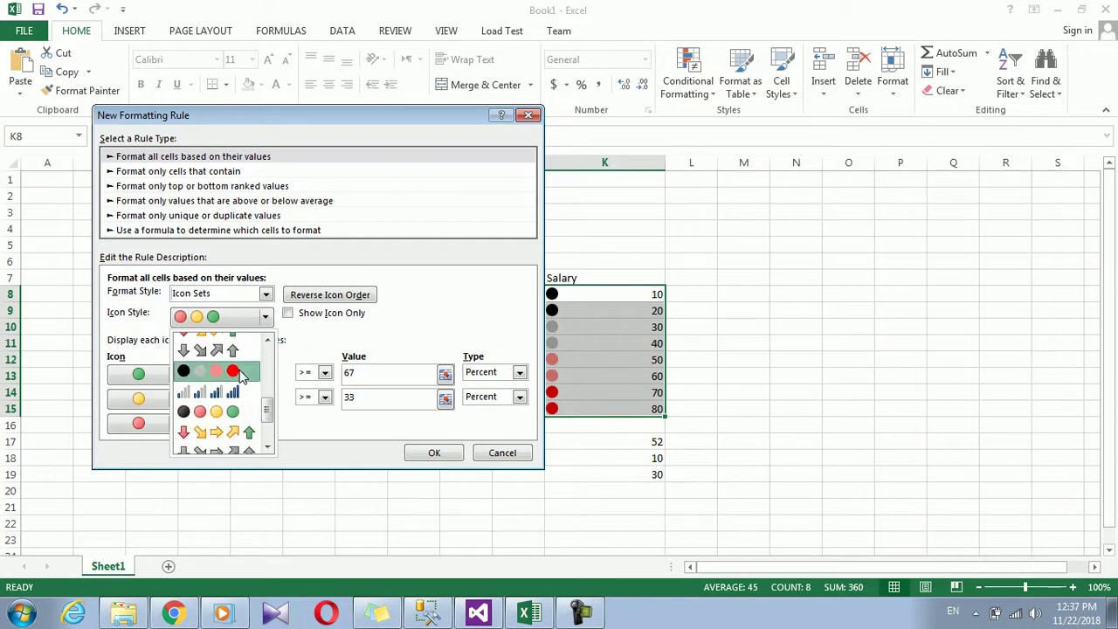
pyautogui.click(241, 376)
pyautogui.click(403, 377)
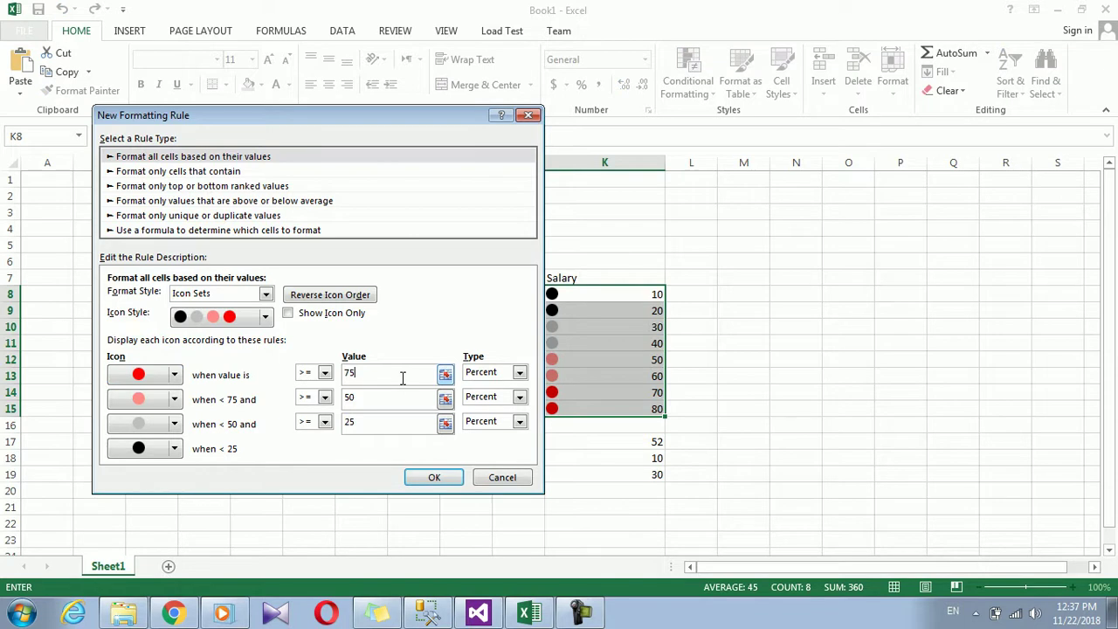
# - Change the three percent thresholds of the icon rule to 10, 20 and 100
pyautogui.press('BackSpace')
pyautogui.click(365, 400)
pyautogui.click(175, 400)
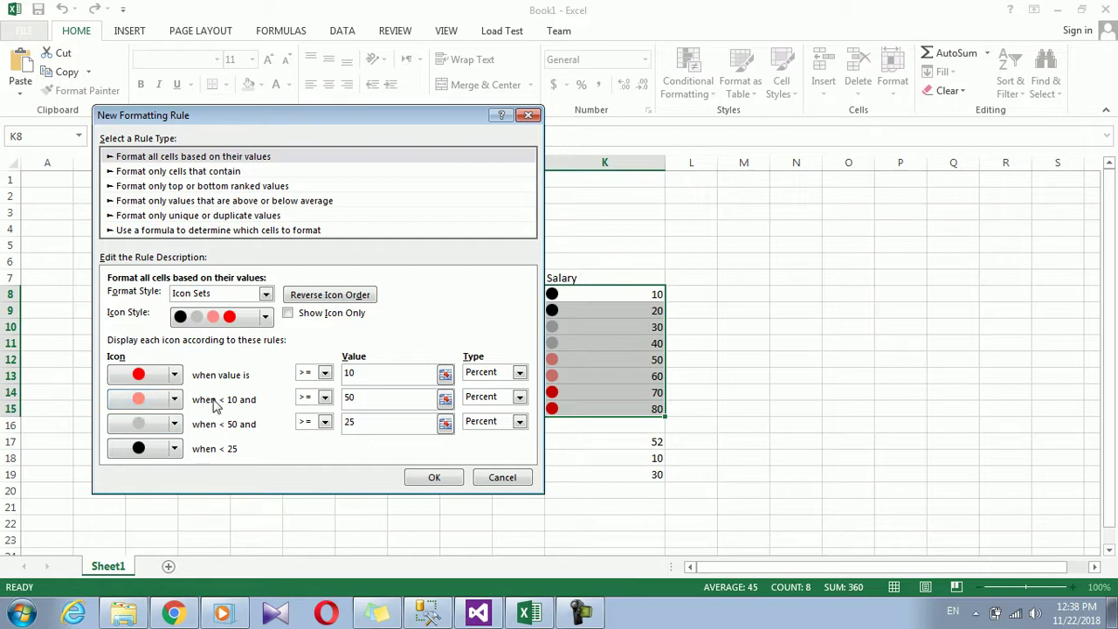
pyautogui.click(369, 397)
pyautogui.write('20')
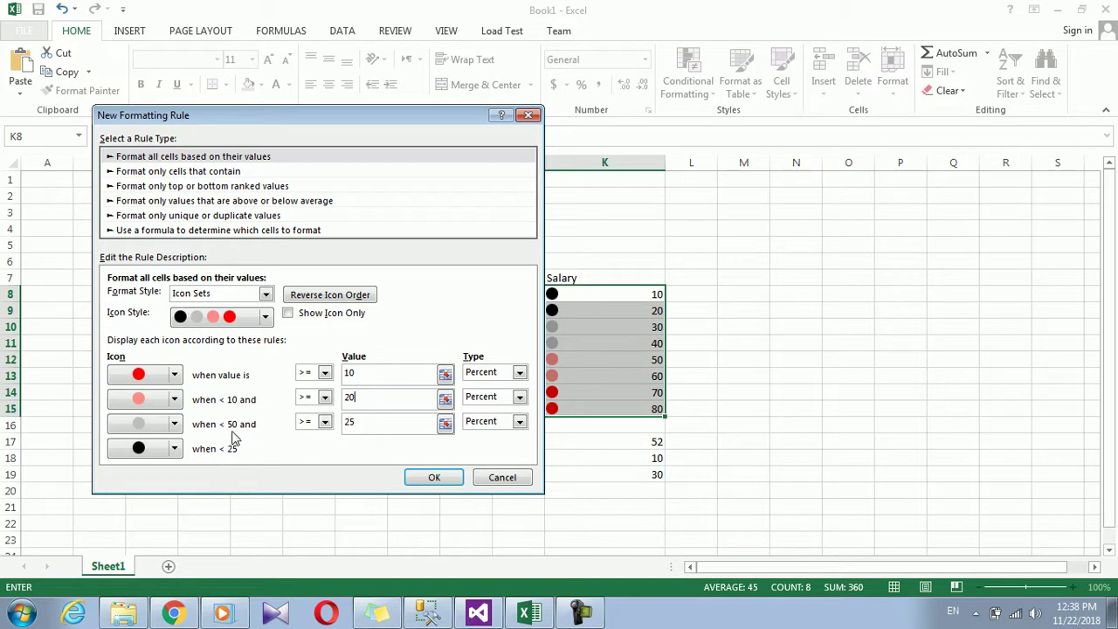
pyautogui.click(366, 424)
pyautogui.press('BackSpace')
pyautogui.press('BackSpace')
pyautogui.write('0')
pyautogui.click(370, 398)
# - Try saving the circle rule, dismissing the overlapping-ranges warnings and editing the third threshold
pyautogui.click(437, 478)
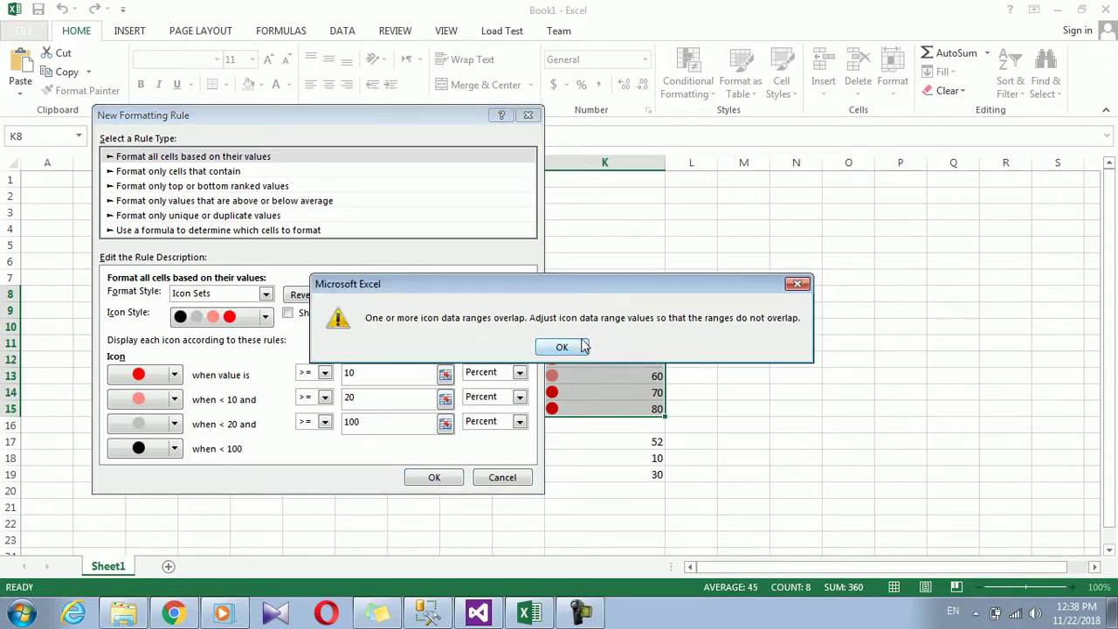
pyautogui.click(578, 350)
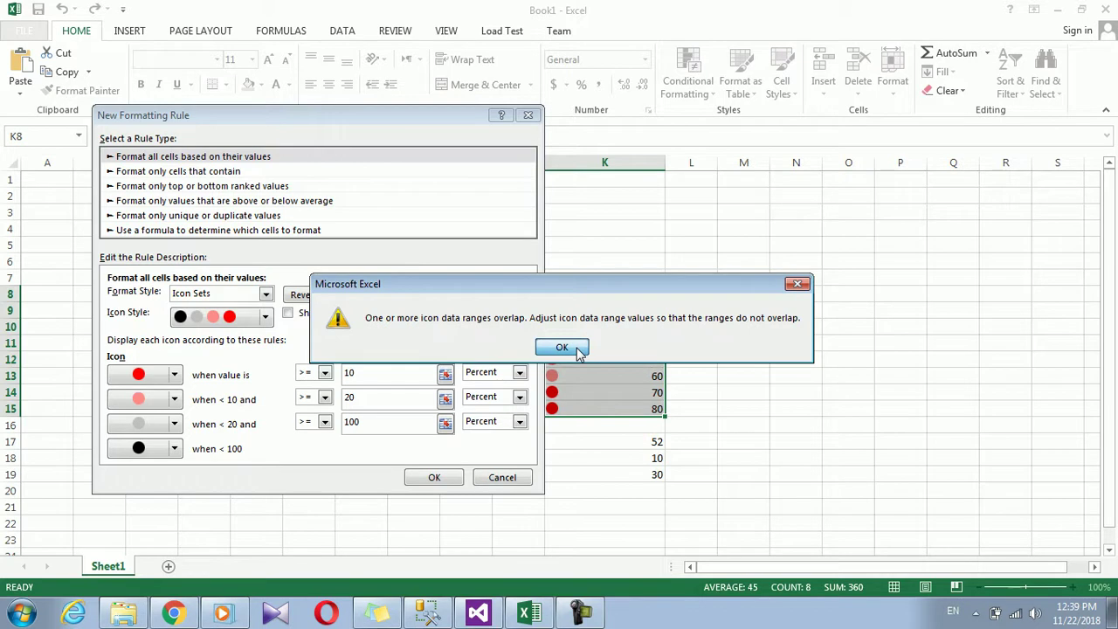
pyautogui.click(576, 347)
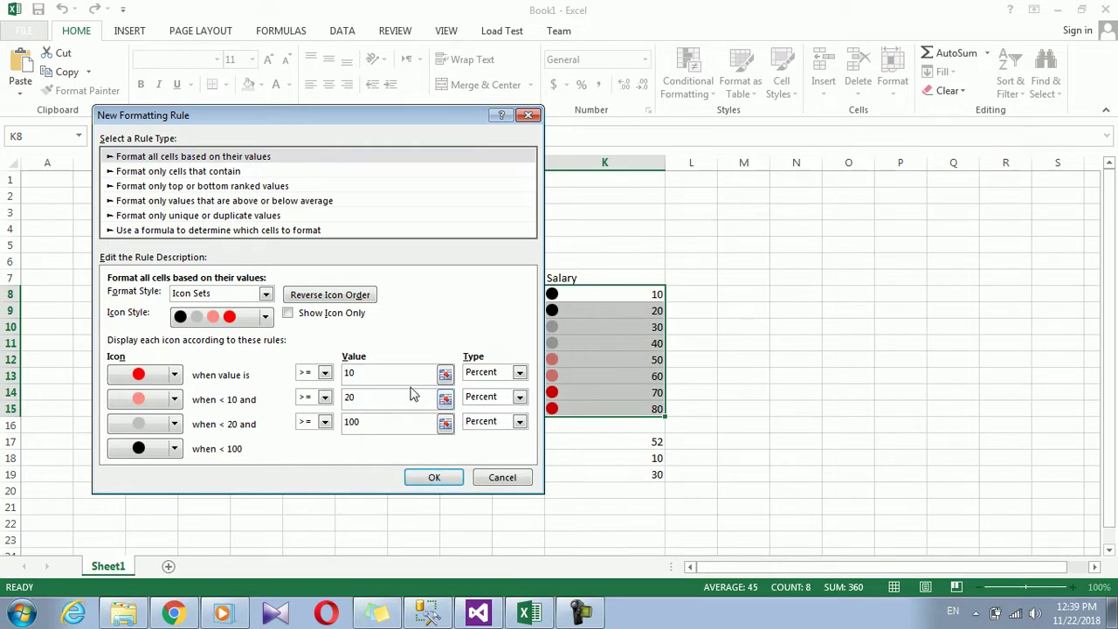
pyautogui.click(375, 428)
pyautogui.press('BackSpace')
pyautogui.write('25')
pyautogui.click(434, 477)
pyautogui.click(561, 347)
# - Change the circle rule's thresholds to 80, 50 and 30 percent
pyautogui.click(401, 378)
pyautogui.press('BackSpace')
pyautogui.press('BackSpace')
pyautogui.write('8')
pyautogui.click(375, 399)
pyautogui.moveTo(360, 399); pyautogui.dragTo(343, 399)
pyautogui.write('5')
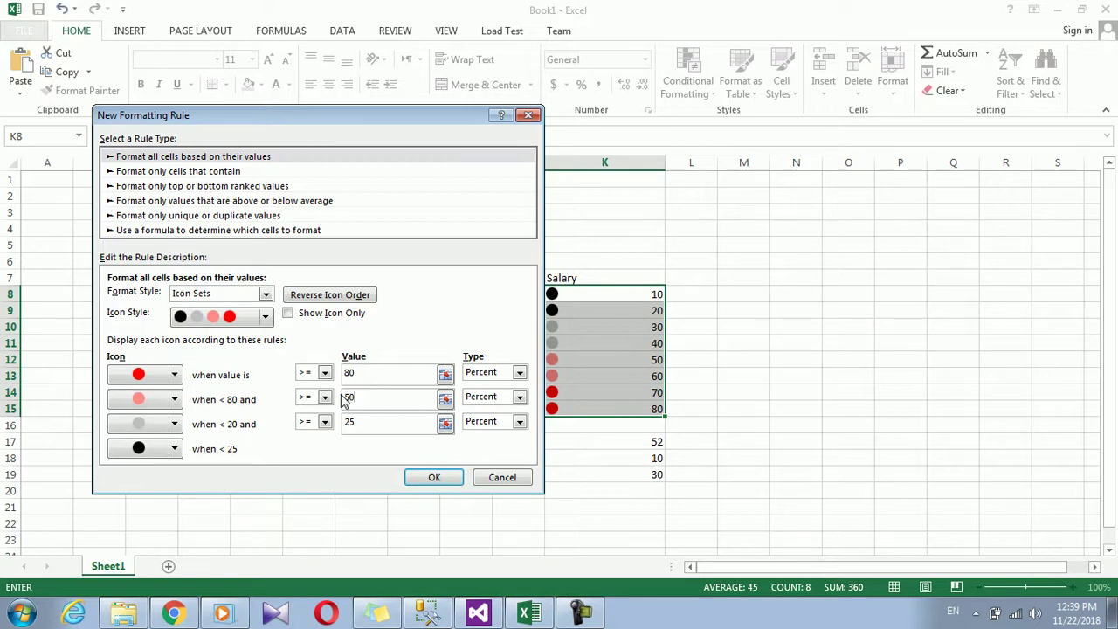
pyautogui.click(369, 421)
pyautogui.press('BackSpace')
pyautogui.write('30')
pyautogui.click(385, 398)
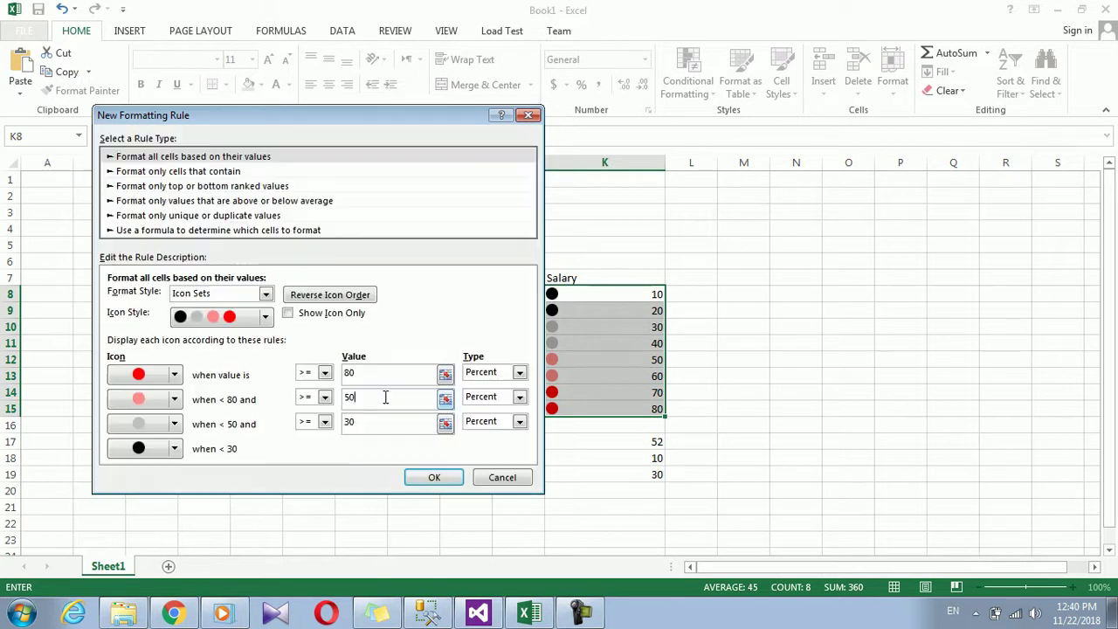
# - Apply the 80/50/30 circle rule and inspect the coloured salaries in K8:K15
pyautogui.click(432, 477)
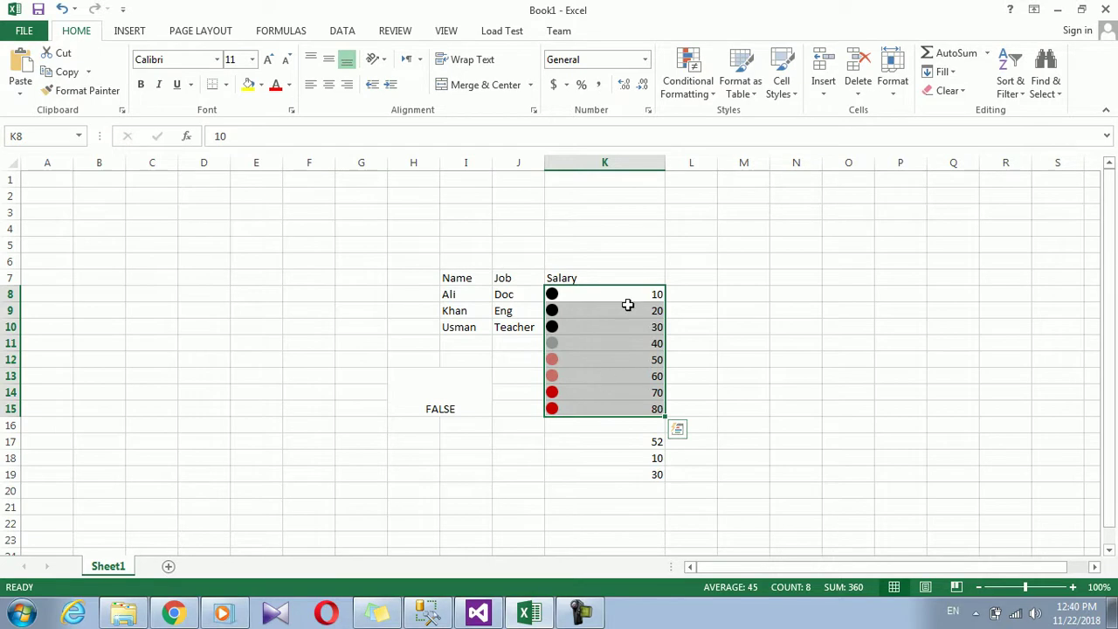
pyautogui.moveTo(631, 301); pyautogui.dragTo(619, 400)
pyautogui.click(619, 401)
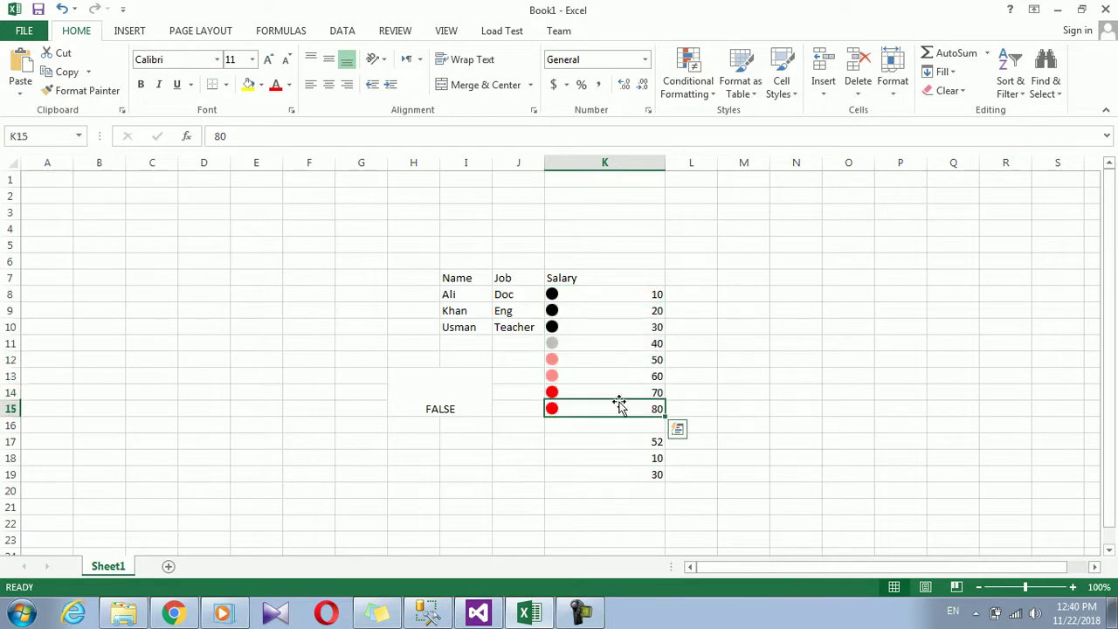
pyautogui.click(623, 390)
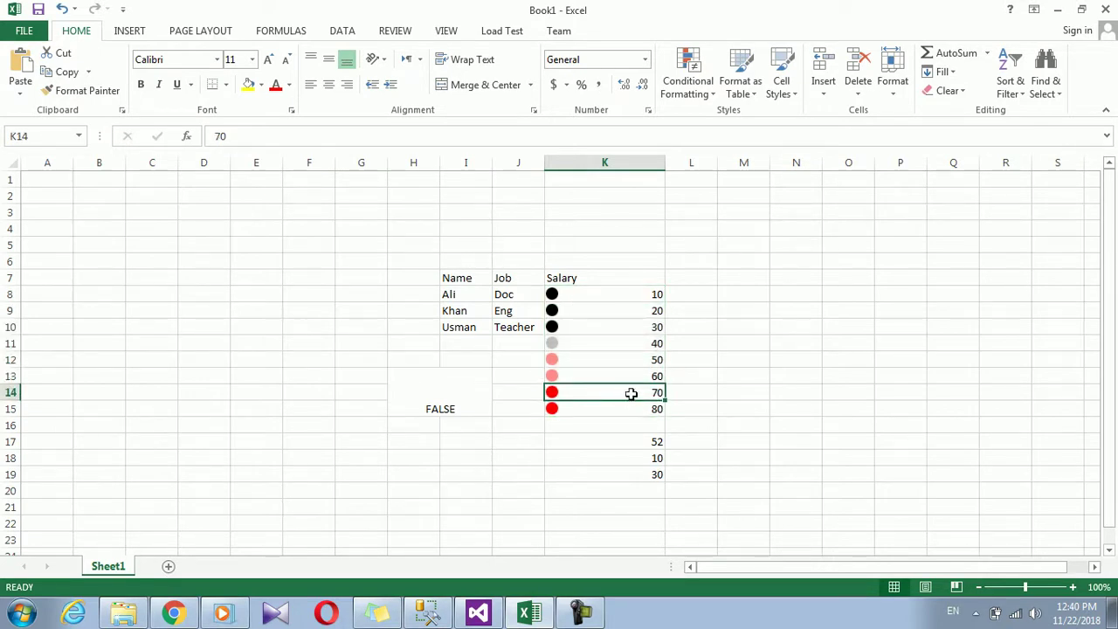
pyautogui.click(636, 405)
pyautogui.click(639, 393)
pyautogui.moveTo(647, 360); pyautogui.dragTo(646, 377)
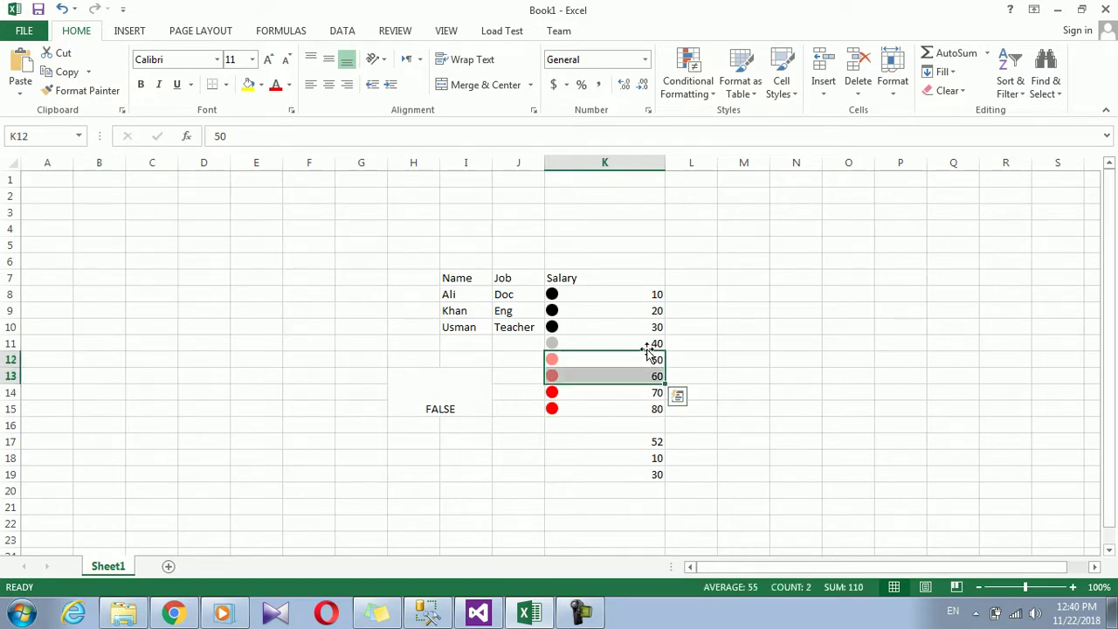
pyautogui.click(648, 347)
pyautogui.moveTo(611, 289); pyautogui.dragTo(609, 325)
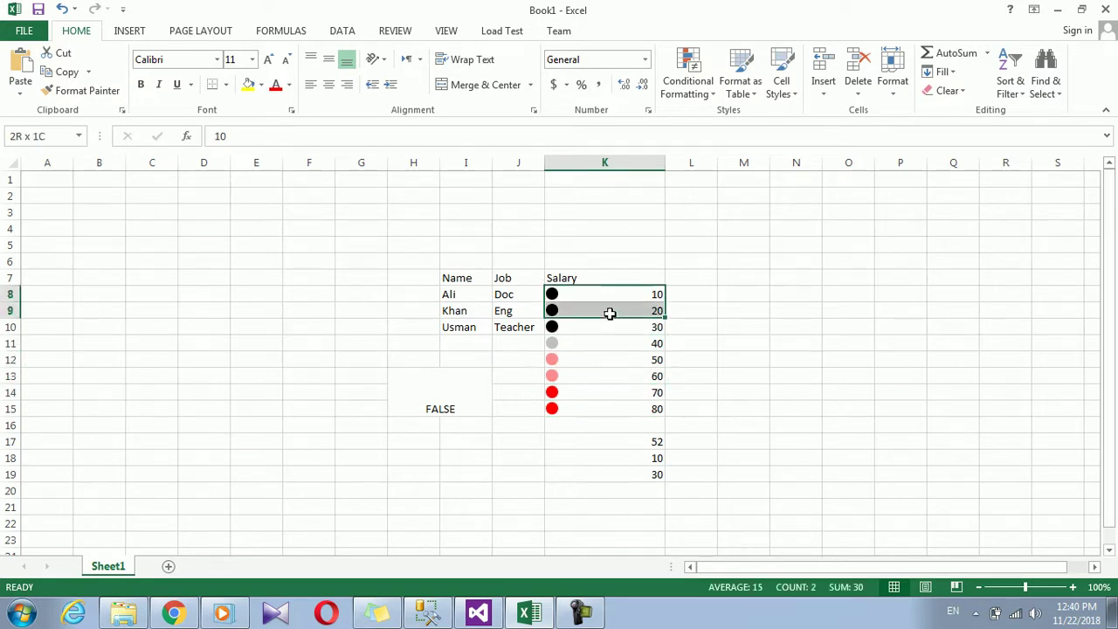
# - Explore the options of a new 'Format only cells that contain' rule, then cancel it
pyautogui.click(711, 96)
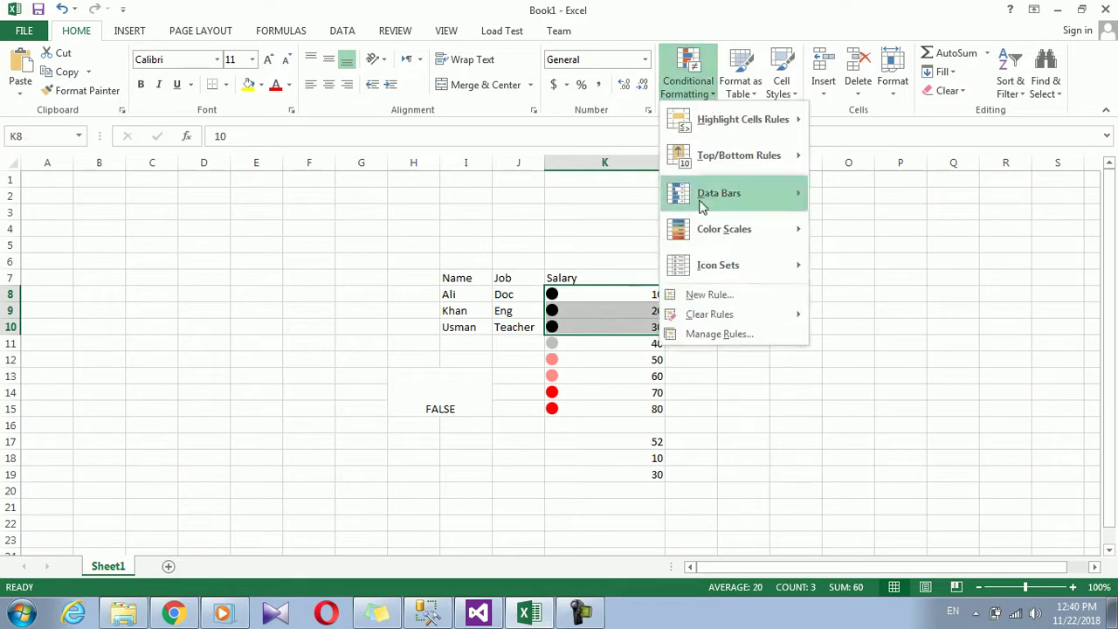
pyautogui.click(716, 294)
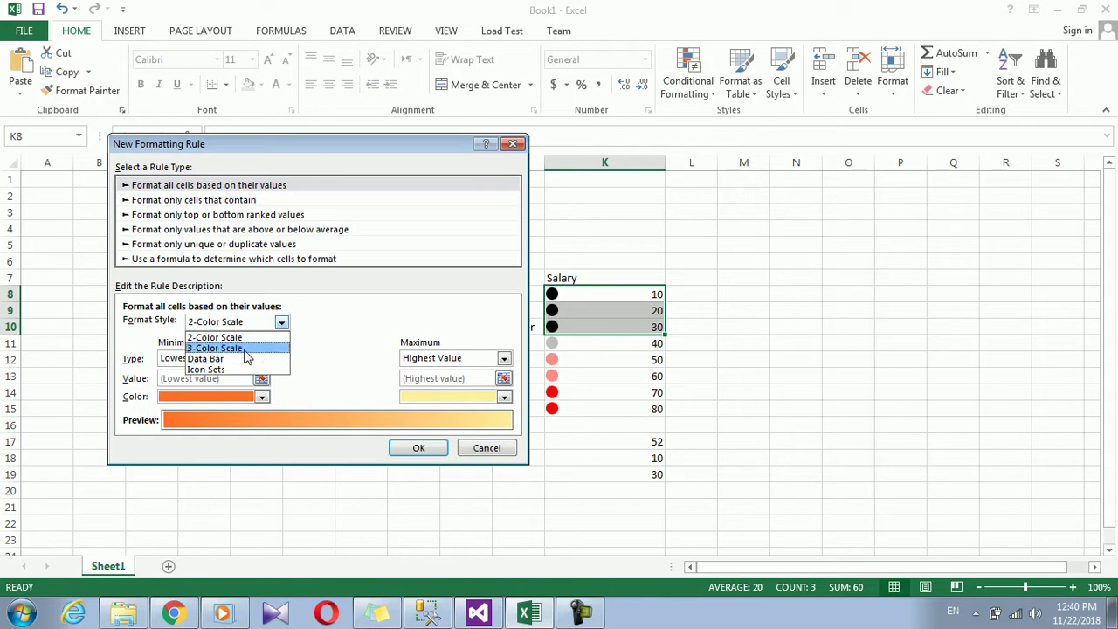
pyautogui.click(341, 317)
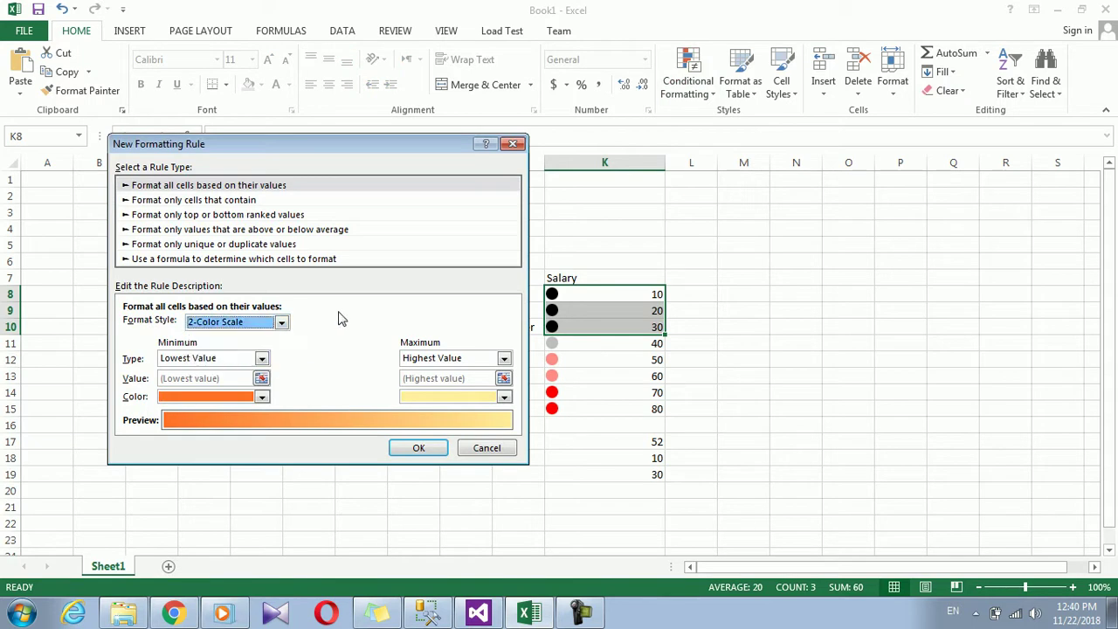
pyautogui.click(245, 201)
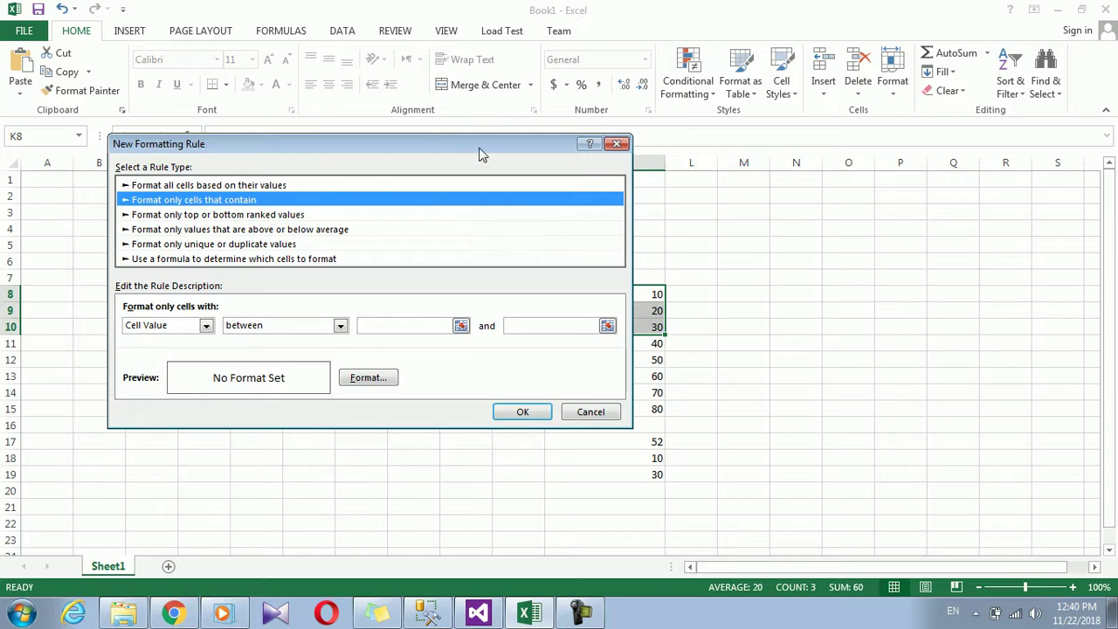
pyautogui.moveTo(479, 155); pyautogui.dragTo(952, 106)
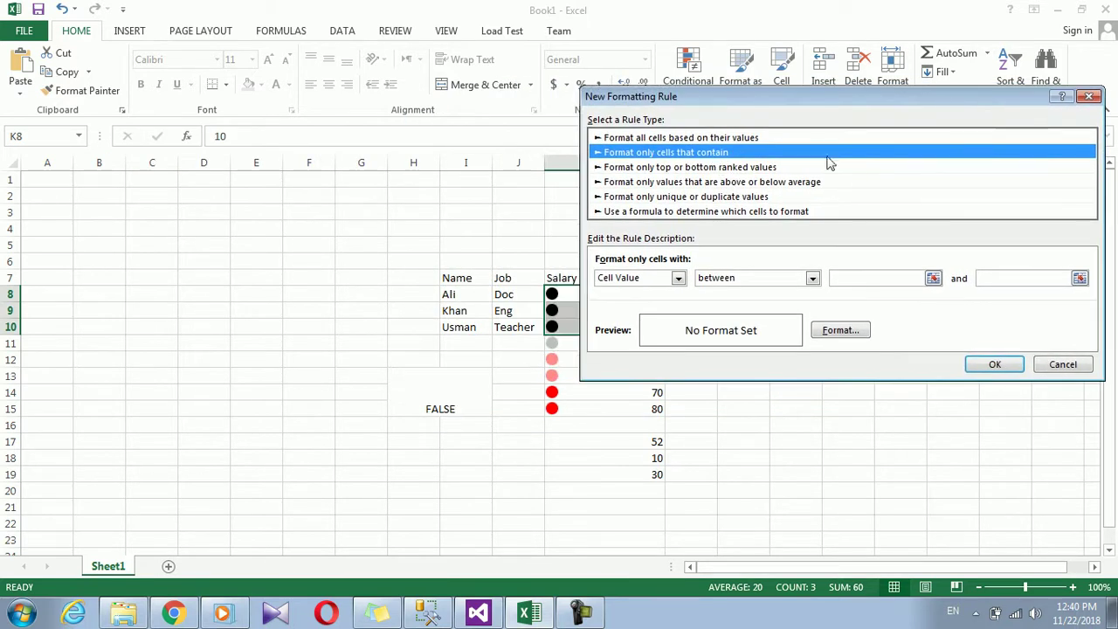
pyautogui.moveTo(849, 95); pyautogui.dragTo(813, 89)
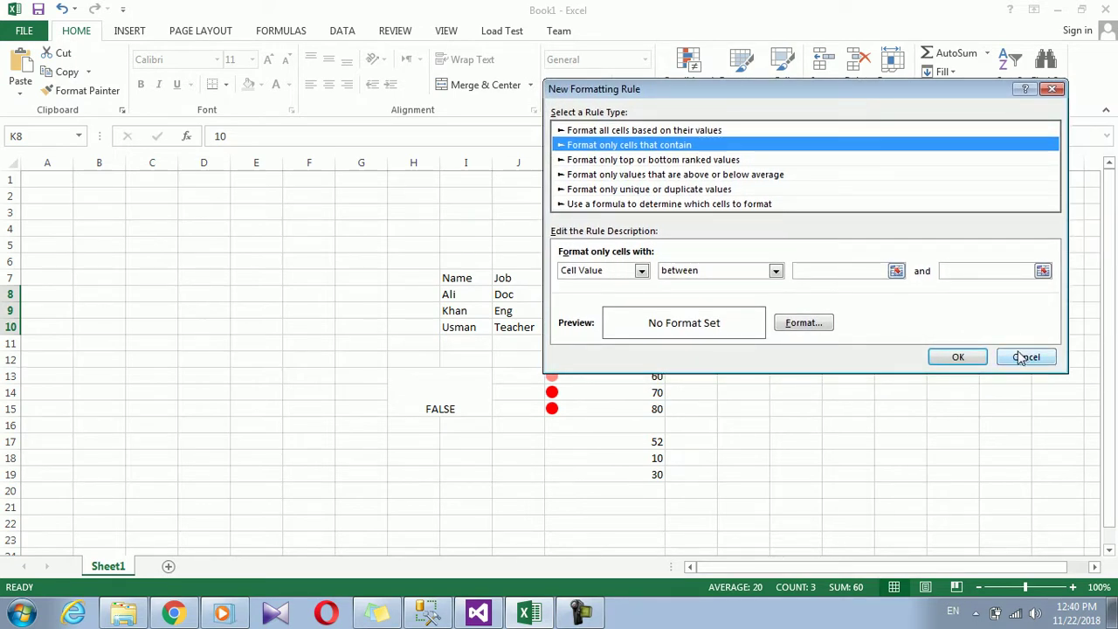
pyautogui.click(775, 271)
pyautogui.click(776, 273)
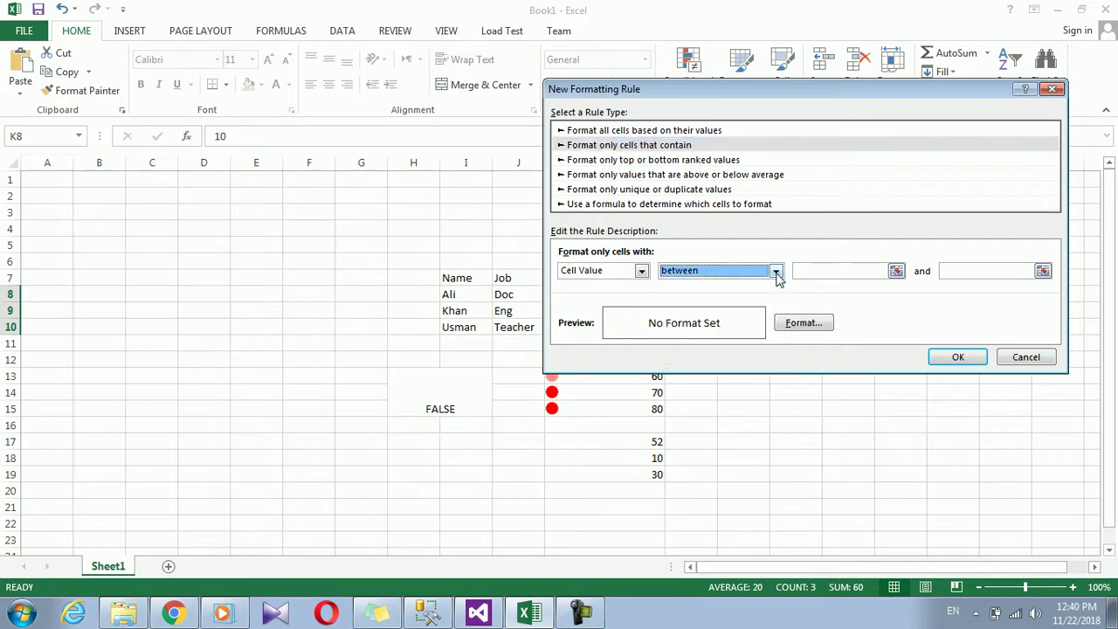
pyautogui.click(642, 272)
pyautogui.click(644, 271)
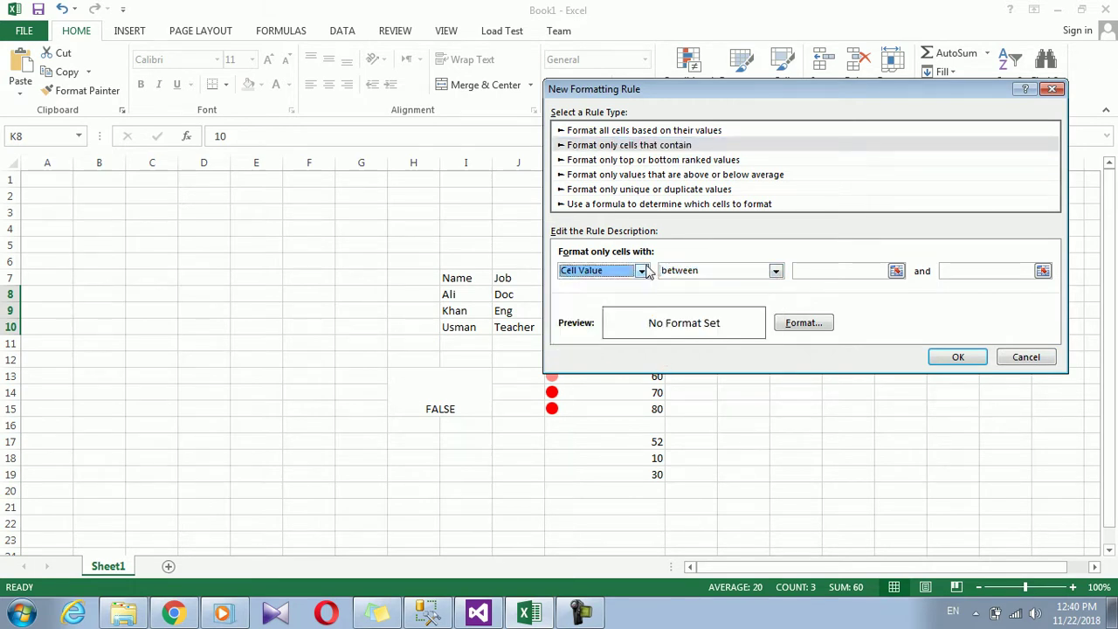
pyautogui.click(1009, 358)
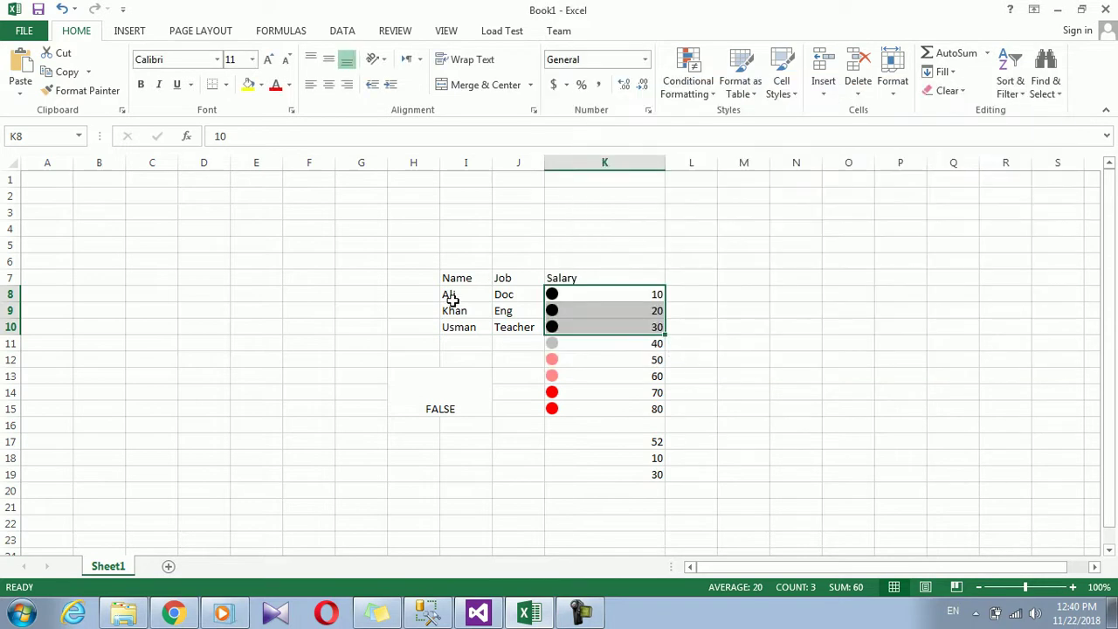
# - Enter the names Ali in I11 and Farhad in I12
pyautogui.moveTo(449, 294); pyautogui.dragTo(450, 324)
pyautogui.click(464, 341)
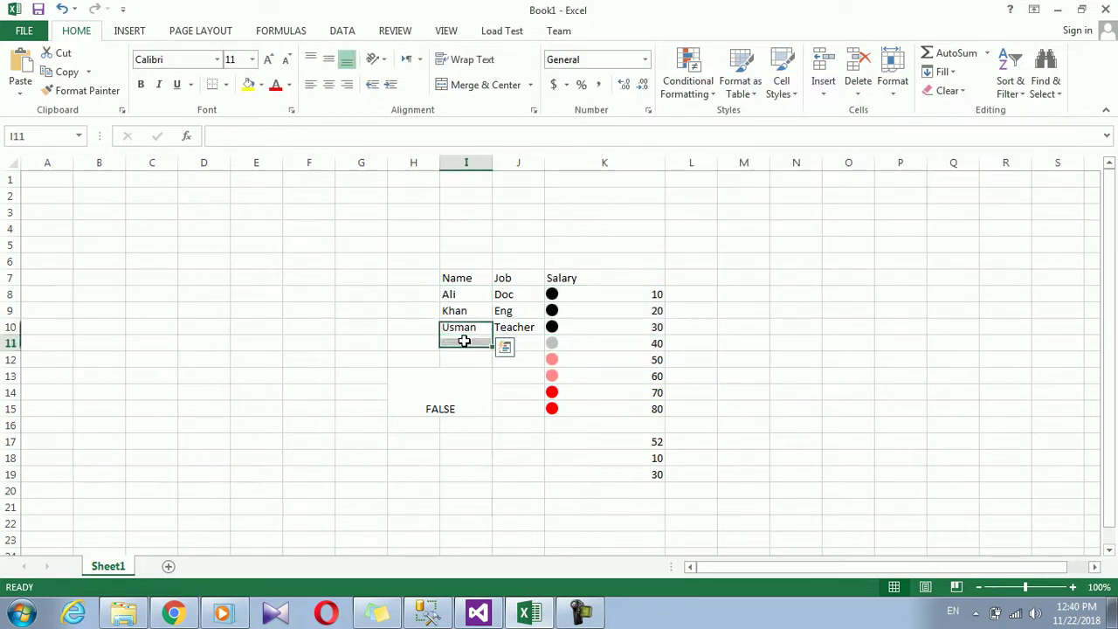
pyautogui.write('Alil')
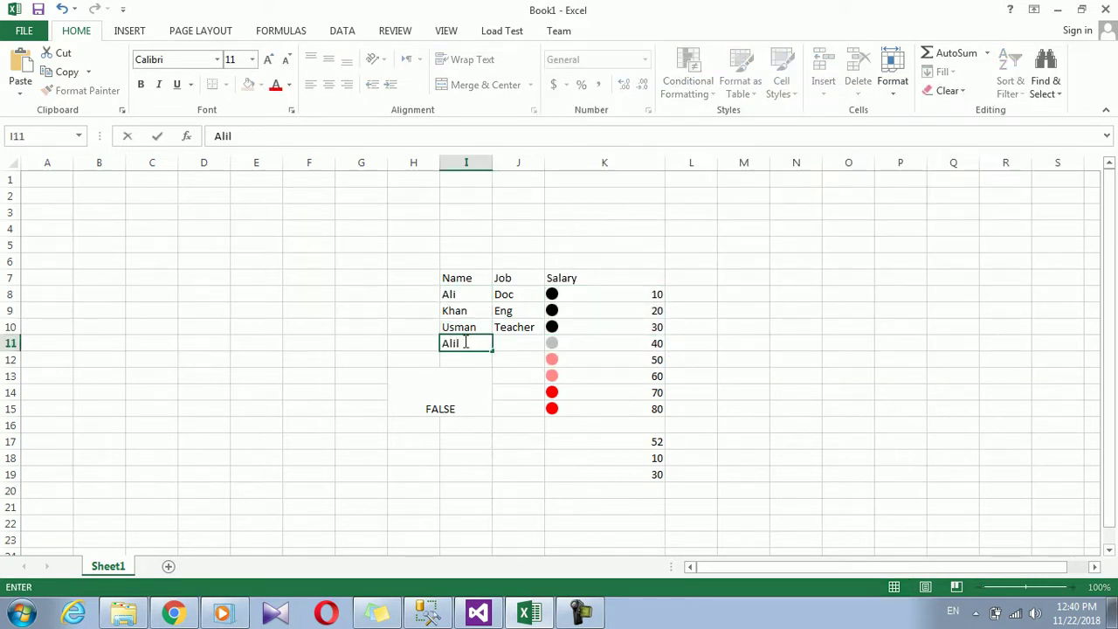
pyautogui.click(463, 360)
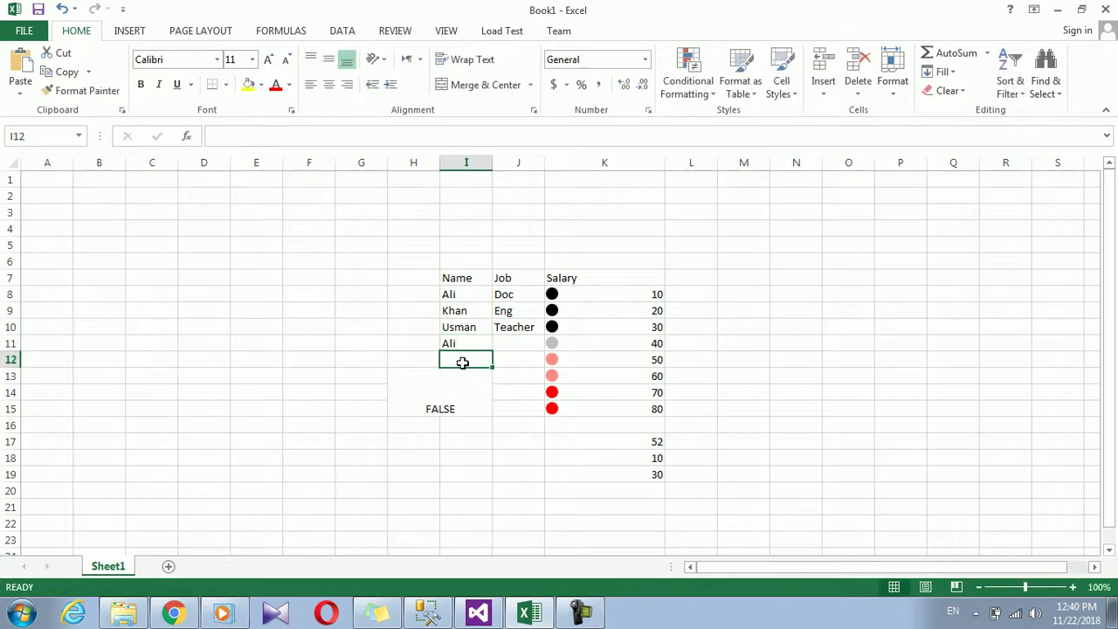
pyautogui.write('Farhad')
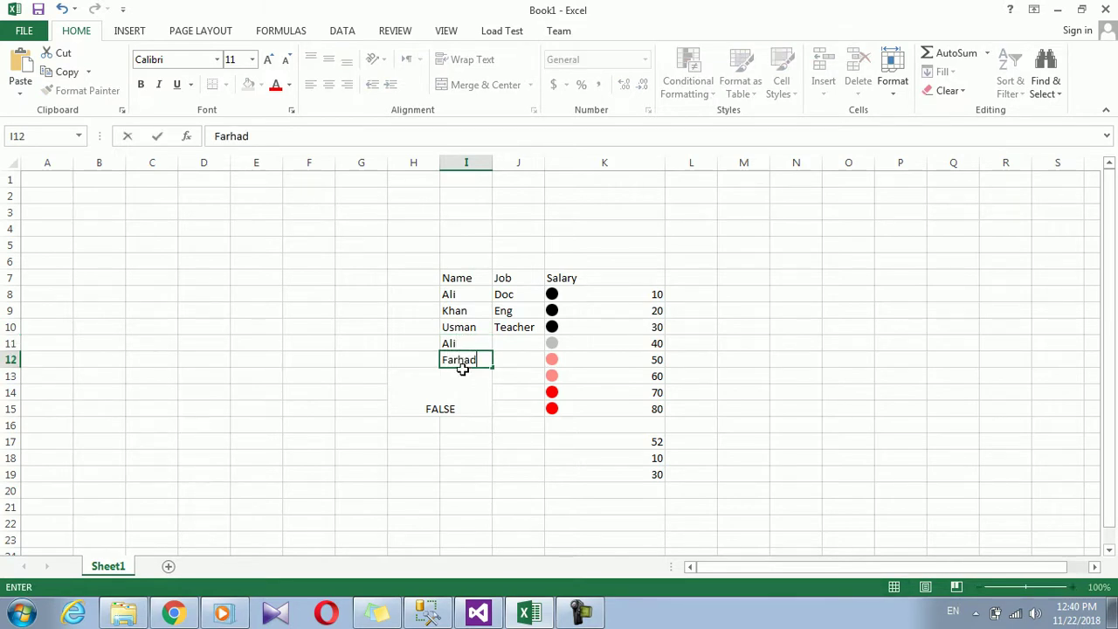
pyautogui.click(461, 378)
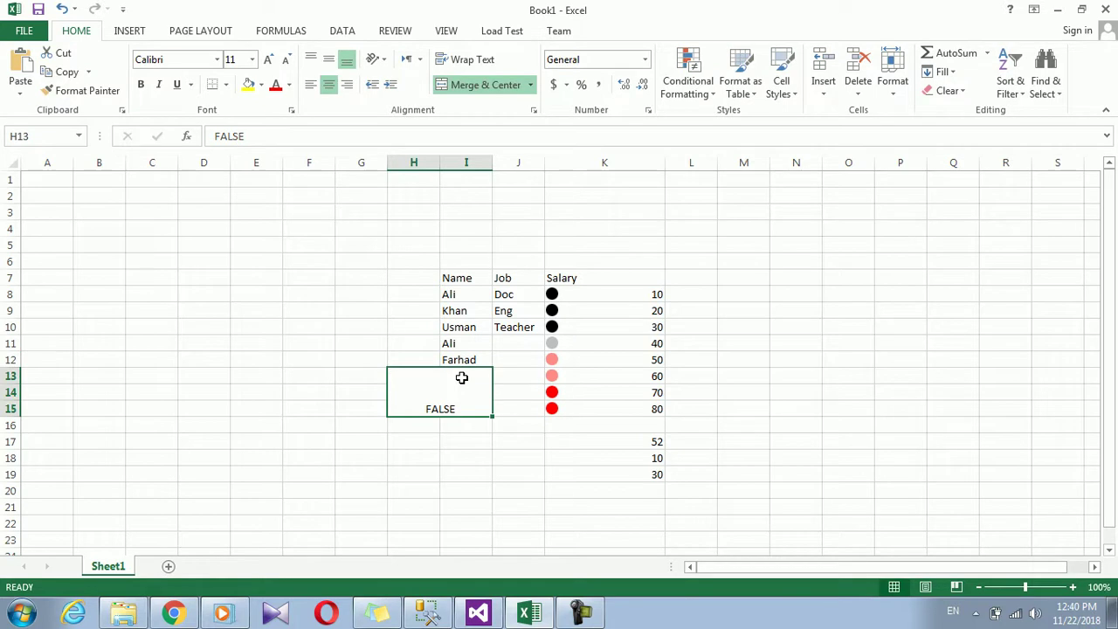
# - Unmerge the block holding FALSE and delete the FALSE value from column H
pyautogui.click(463, 84)
pyautogui.click(460, 379)
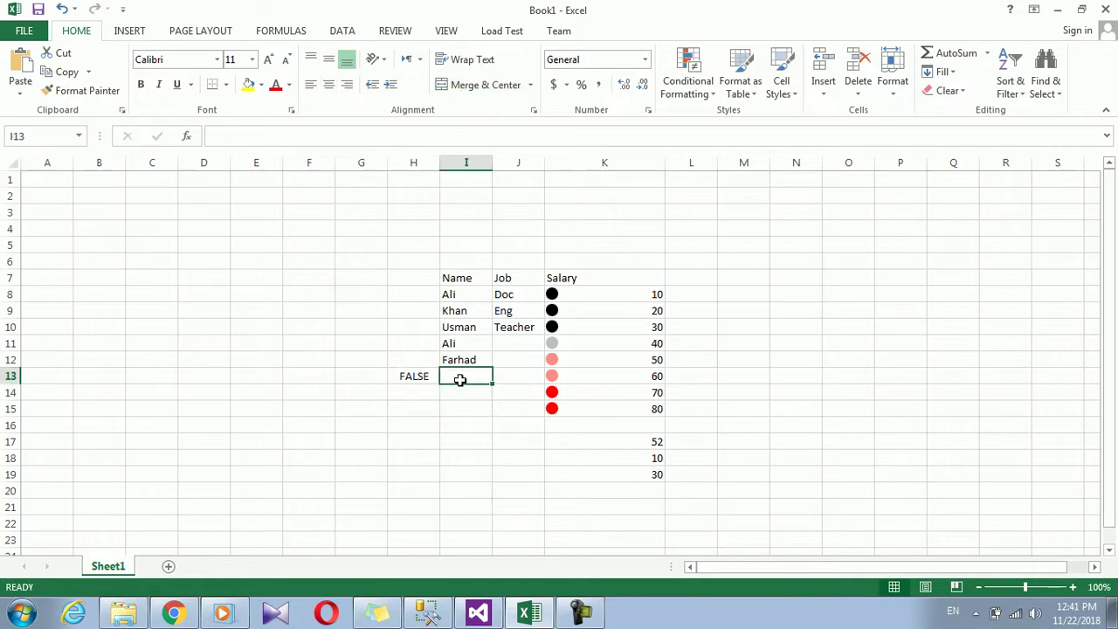
pyautogui.moveTo(420, 362); pyautogui.dragTo(419, 421)
pyautogui.press('Delete')
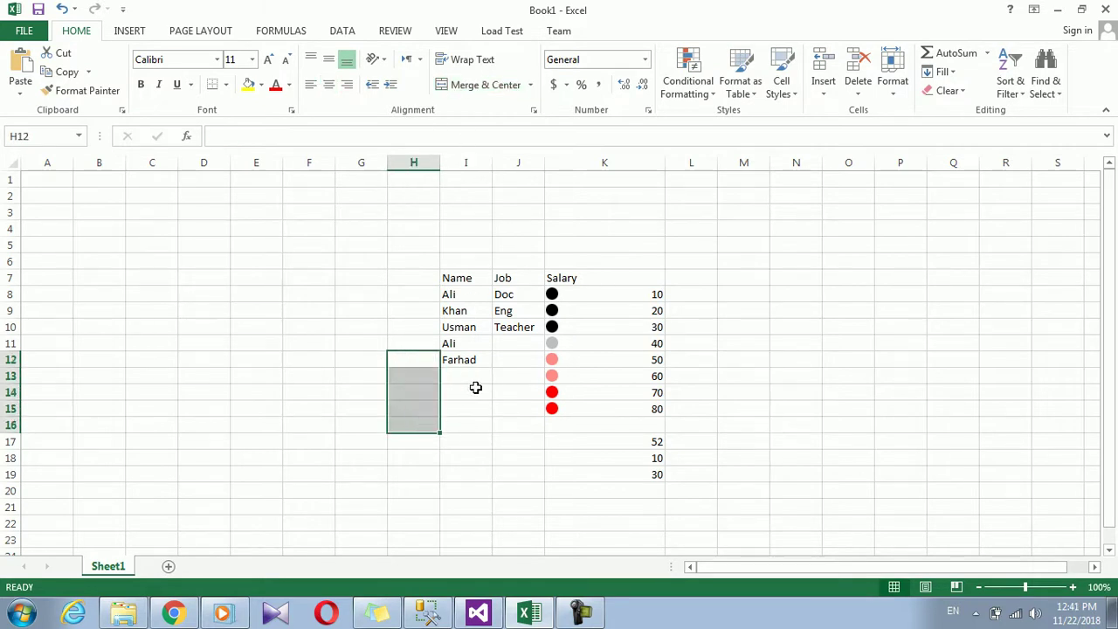
# - Add Bilal in I13 and Imran in I14, then select the names I8:I14
pyautogui.click(475, 387)
pyautogui.click(470, 371)
pyautogui.write('Bilal')
pyautogui.click(449, 394)
pyautogui.write('m')
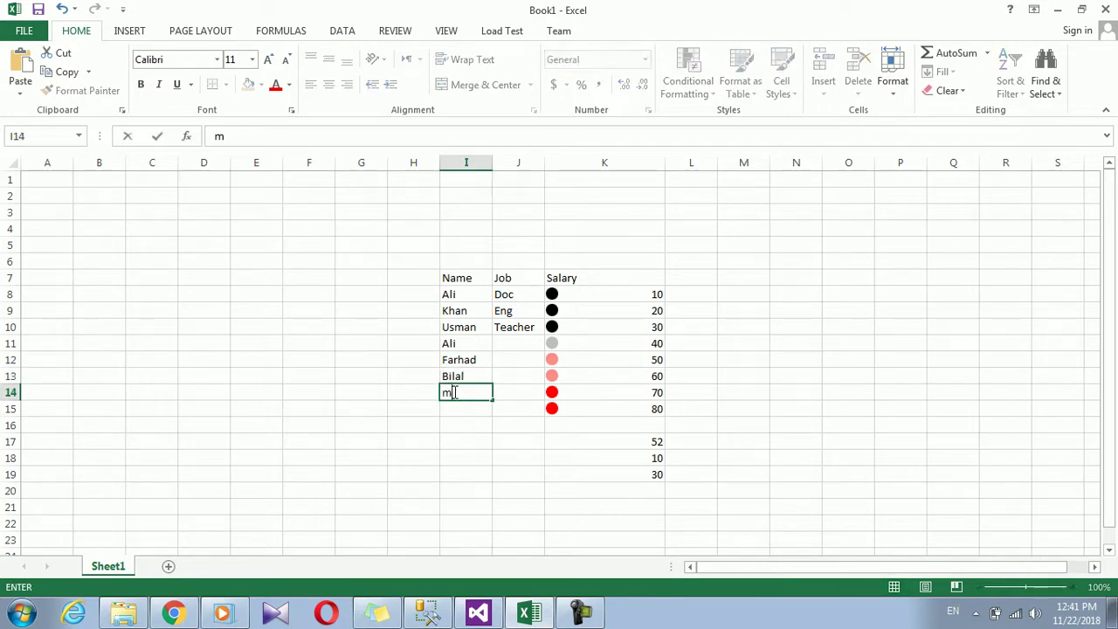
pyautogui.write('ram')
pyautogui.click(454, 403)
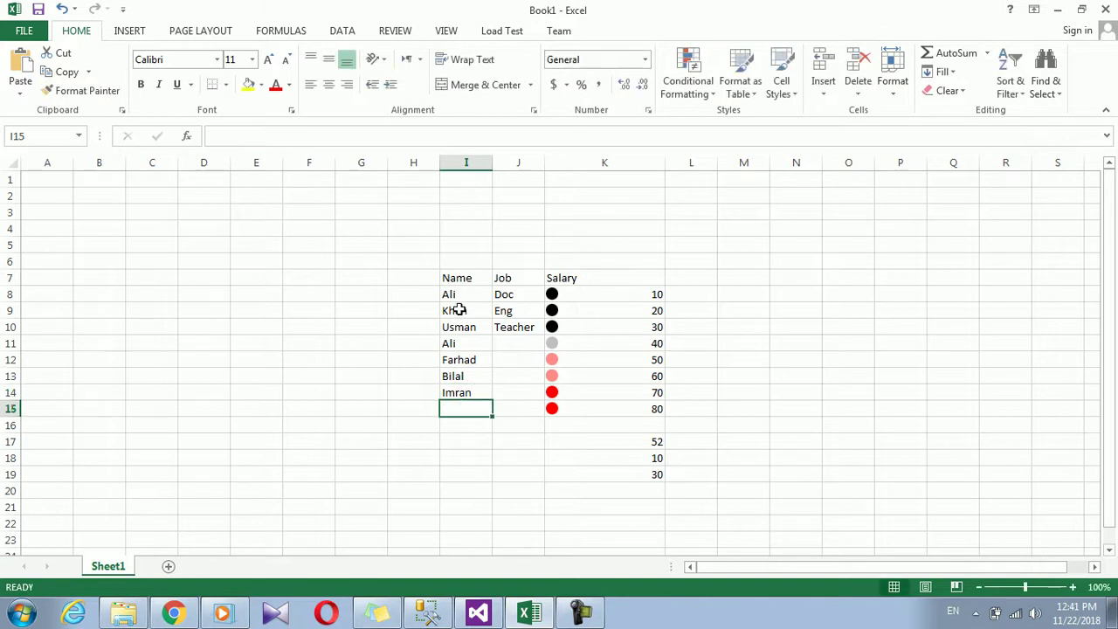
pyautogui.moveTo(460, 295); pyautogui.dragTo(469, 391)
# - Start a new 'Format only cells that contain' rule set to Specific Text containing
pyautogui.click(690, 87)
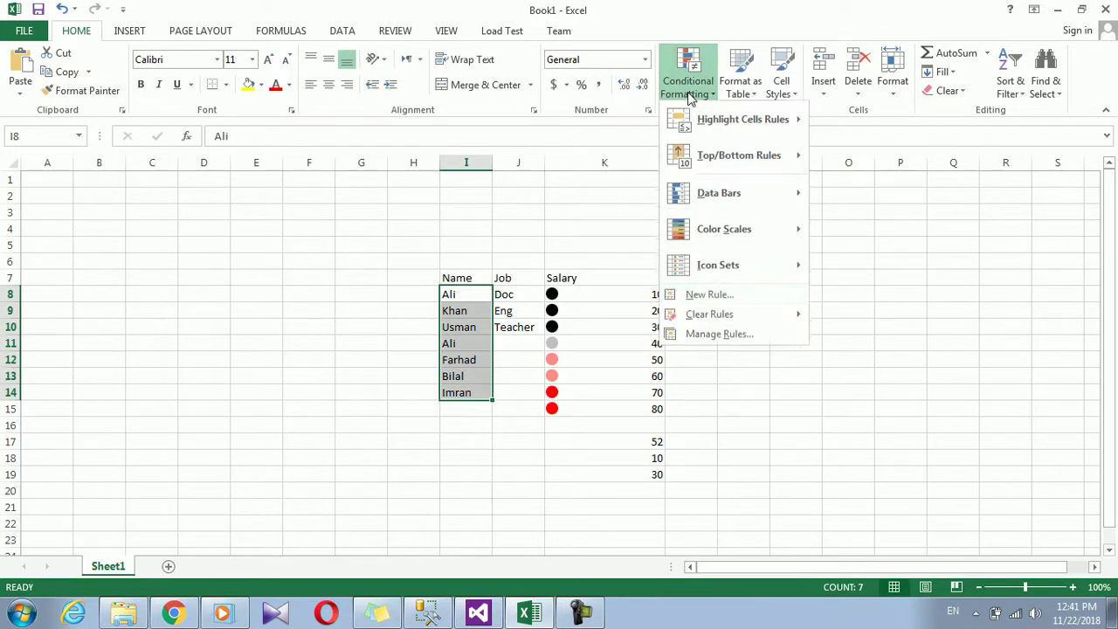
pyautogui.click(709, 295)
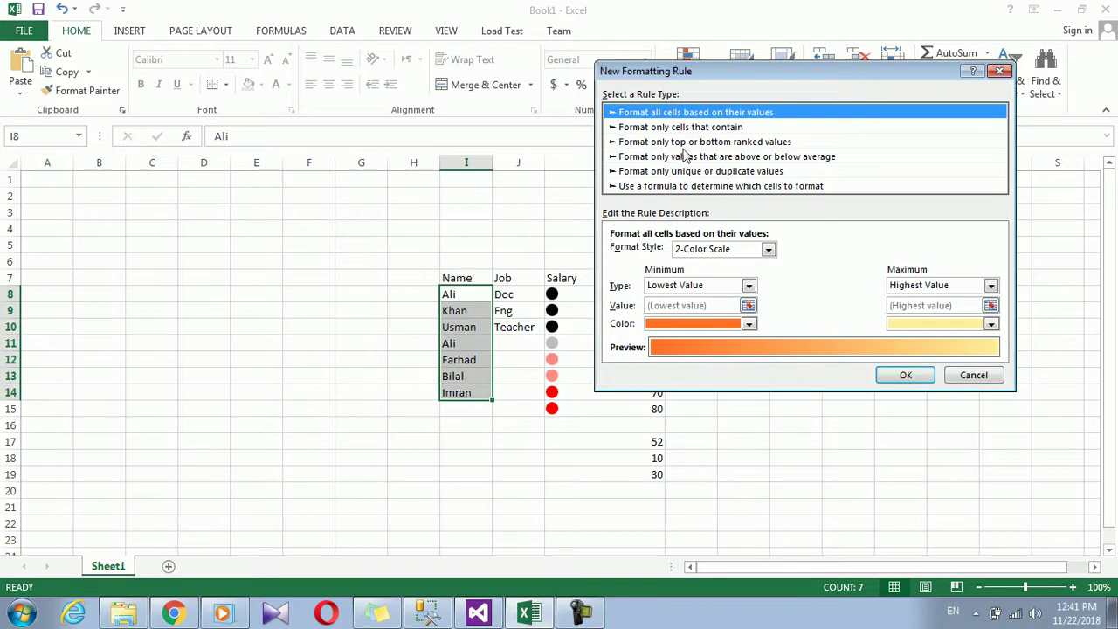
pyautogui.click(694, 128)
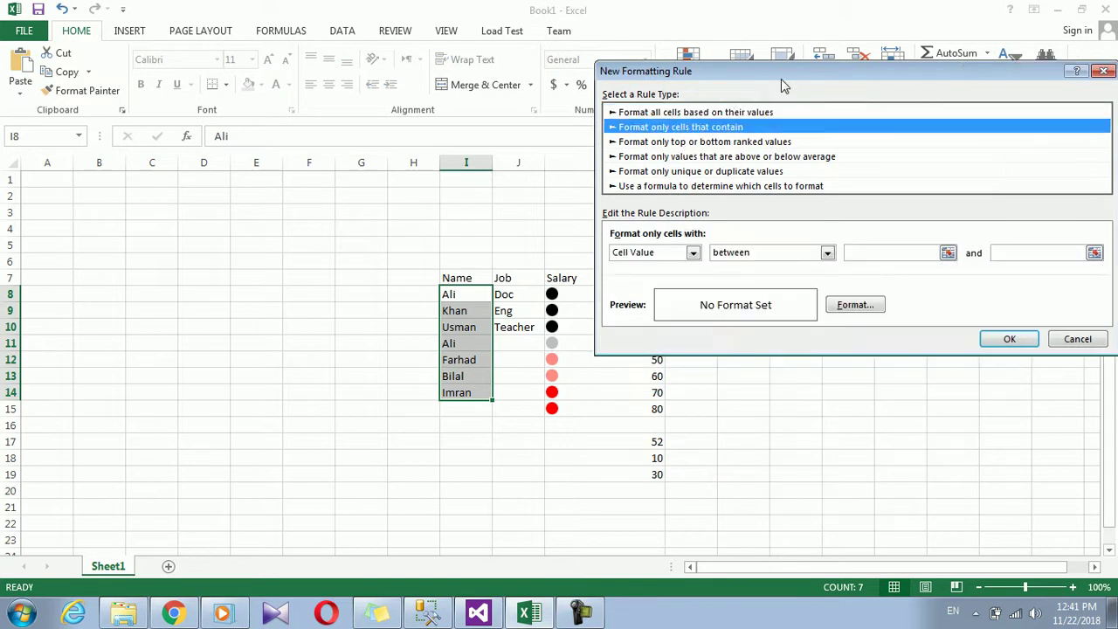
pyautogui.moveTo(780, 78); pyautogui.dragTo(815, 67)
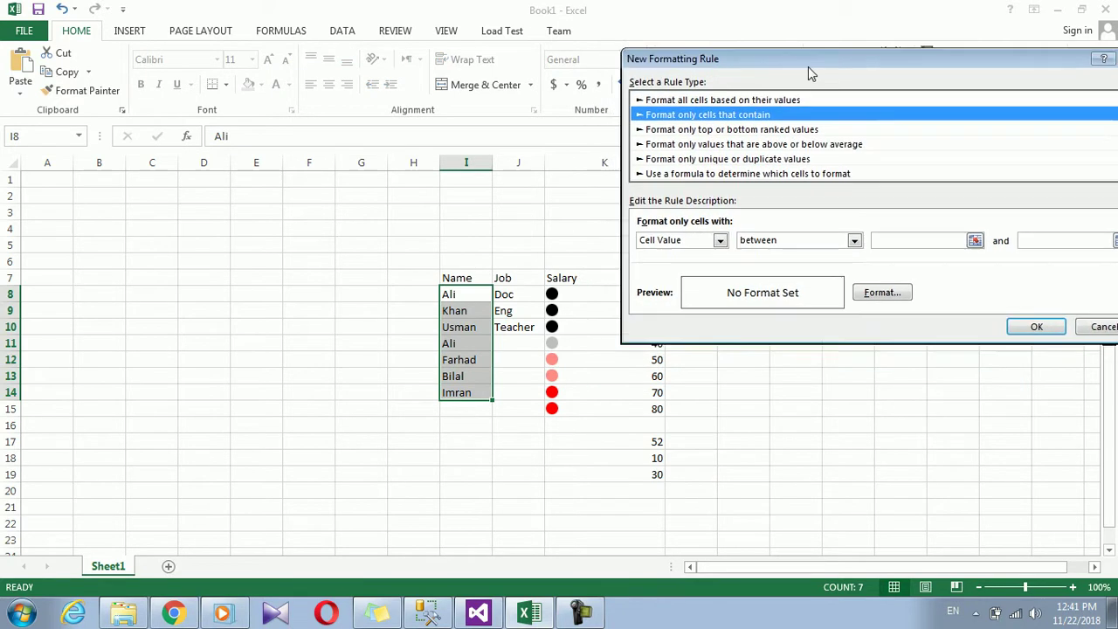
pyautogui.click(729, 240)
pyautogui.click(692, 265)
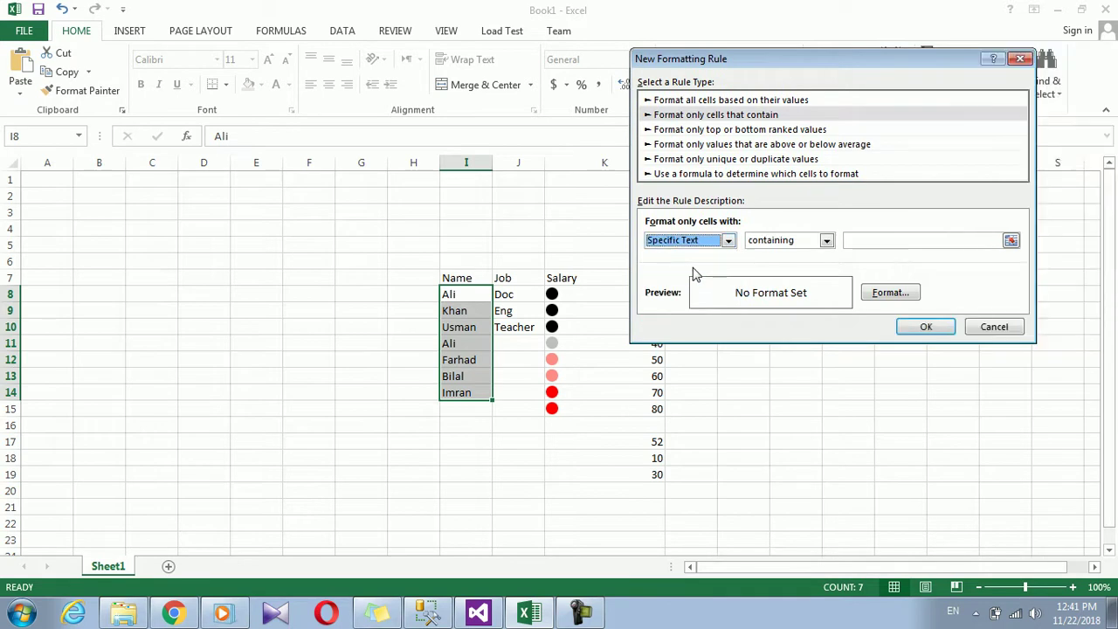
pyautogui.click(728, 240)
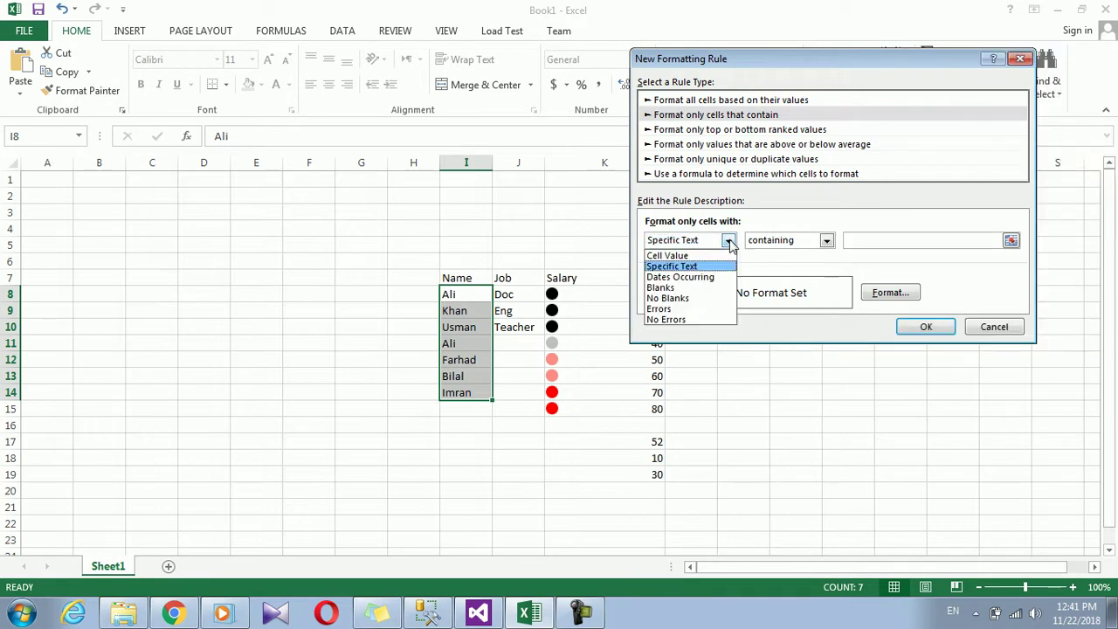
pyautogui.click(728, 241)
pyautogui.click(826, 241)
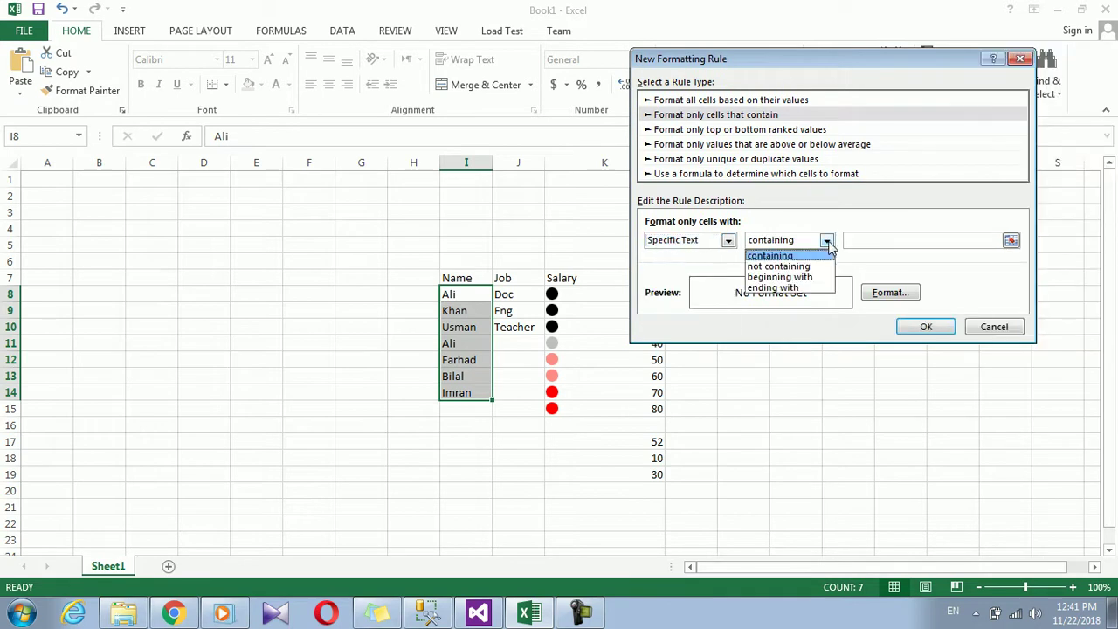
pyautogui.click(828, 242)
# - Set the rule's match text to the name range $I$8:$I$14
pyautogui.click(864, 241)
pyautogui.write('ali')
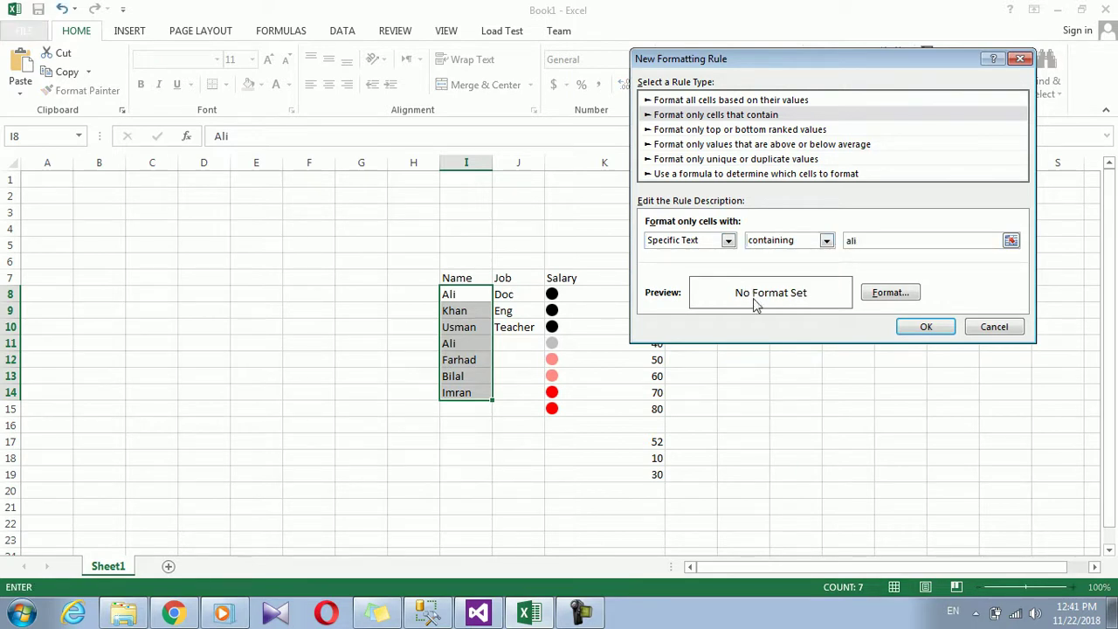
pyautogui.click(1010, 241)
pyautogui.moveTo(472, 295); pyautogui.dragTo(467, 393)
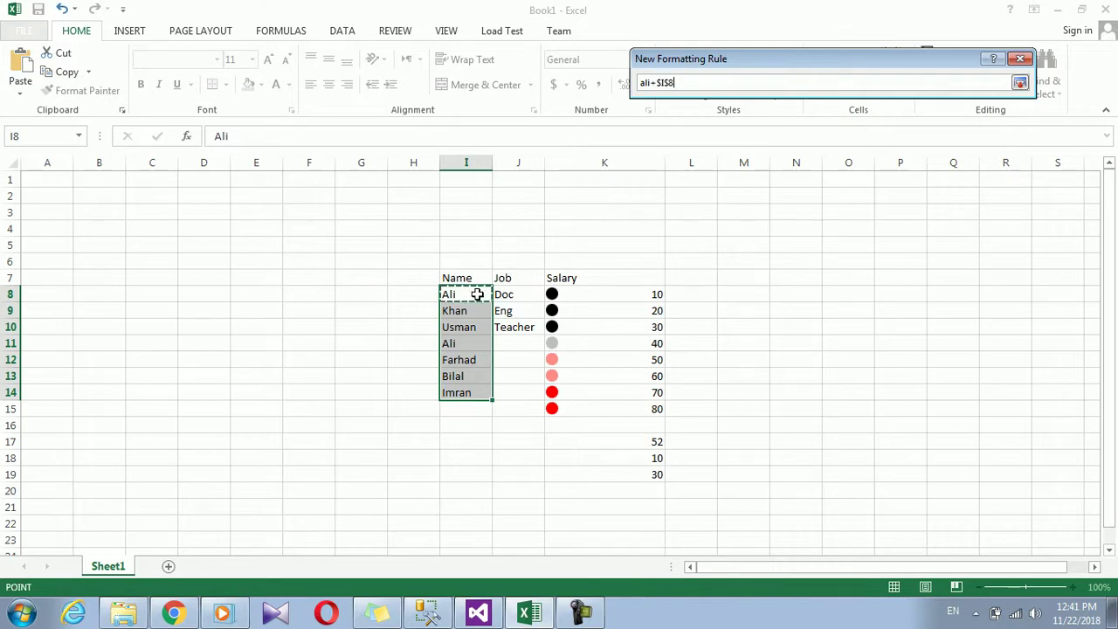
pyautogui.click(1019, 83)
pyautogui.click(863, 241)
pyautogui.press('BackSpace')
pyautogui.press('BackSpace')
pyautogui.press('BackSpace')
pyautogui.press('BackSpace')
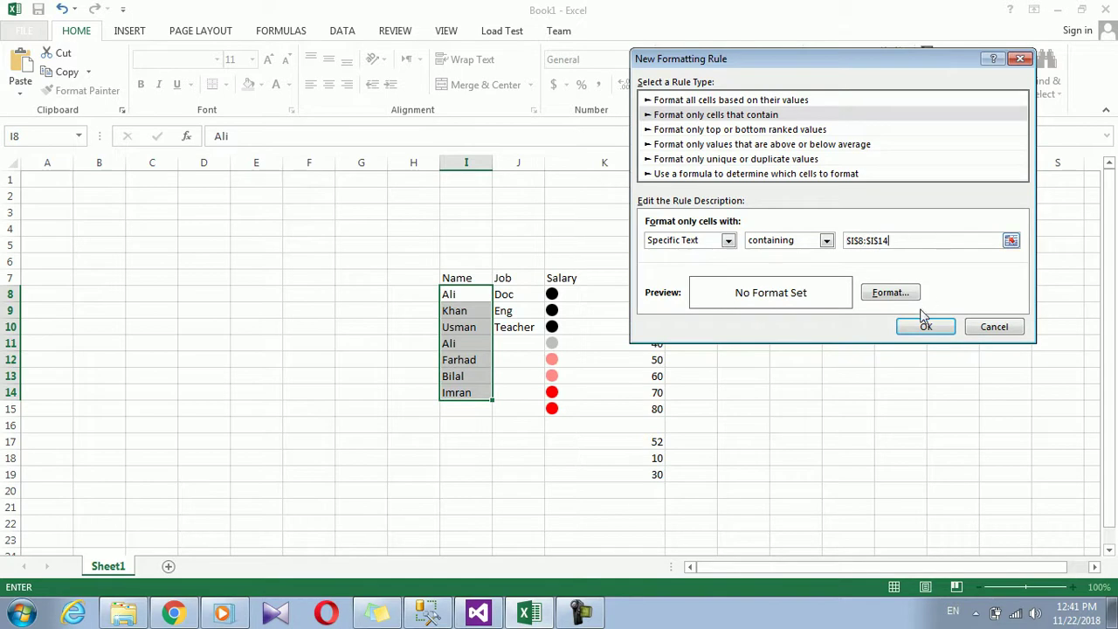
# - Give the rule a red font, apply it, and undo the accidental move of the names
pyautogui.click(892, 294)
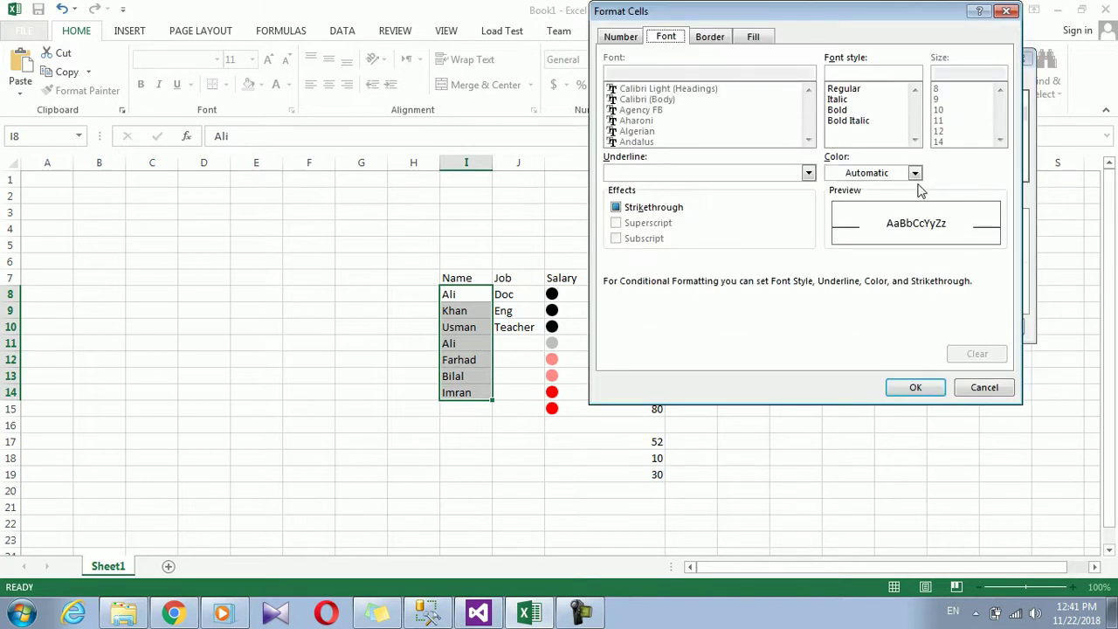
pyautogui.click(915, 173)
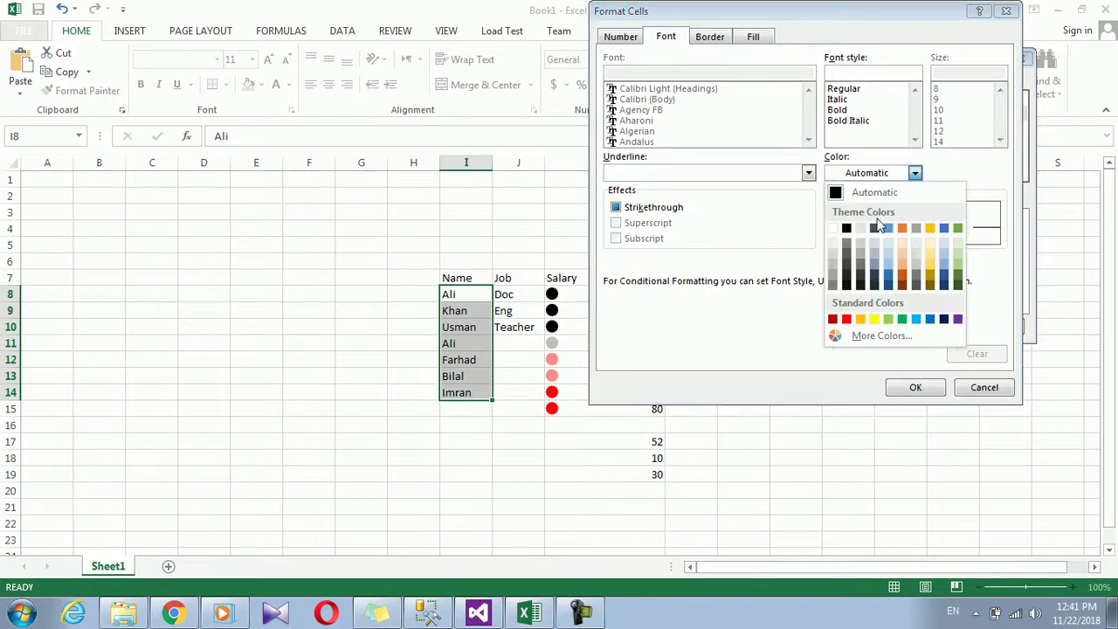
pyautogui.click(850, 321)
pyautogui.click(915, 390)
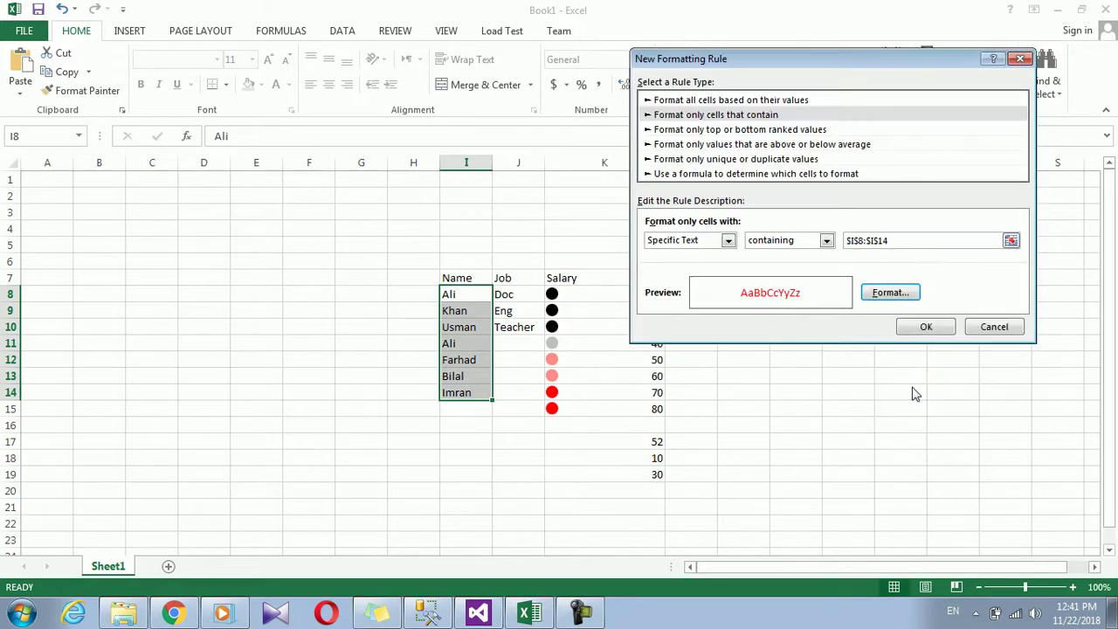
pyautogui.click(942, 336)
pyautogui.moveTo(469, 287); pyautogui.dragTo(472, 308)
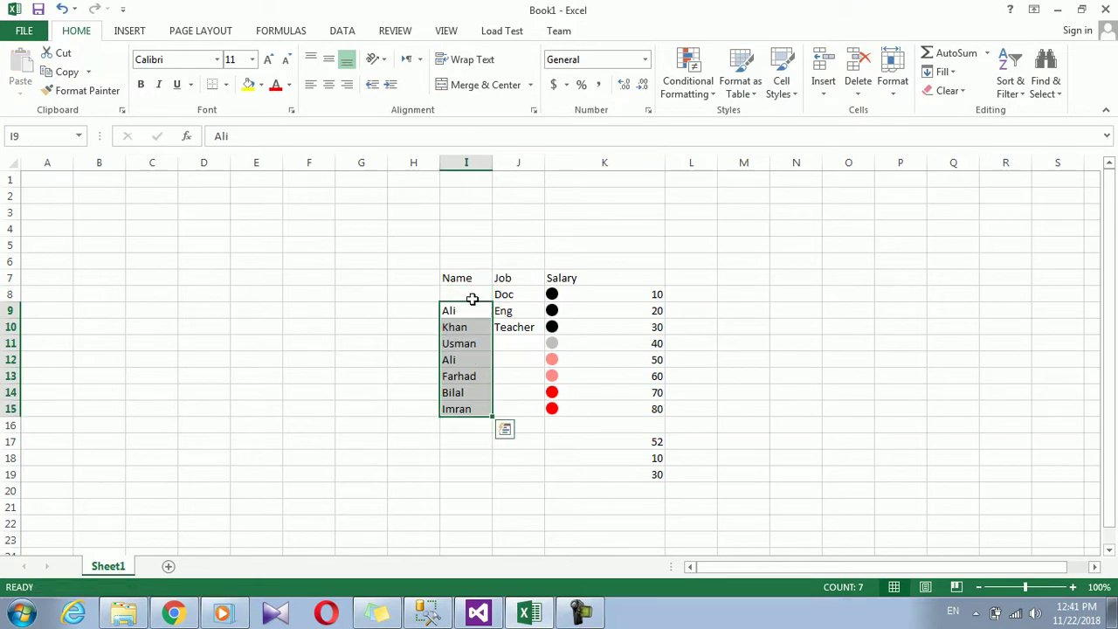
pyautogui.hotkey('ctrl', 'z')
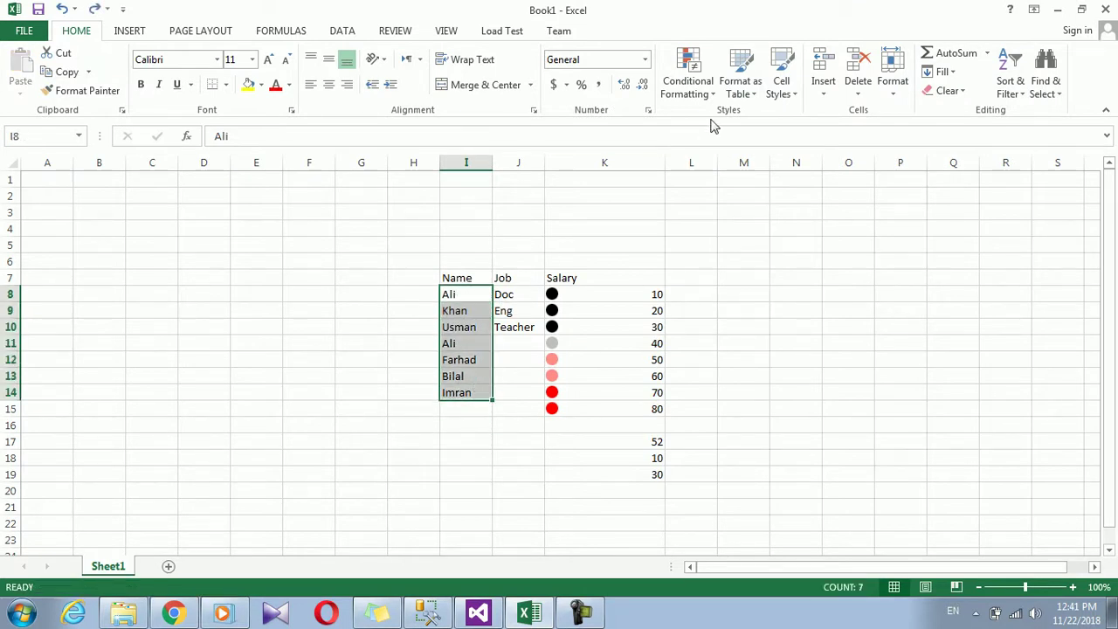
# - Set up a Cell Value between rule, referencing K8:K15 and then clearing the first value box
pyautogui.click(687, 83)
pyautogui.click(735, 301)
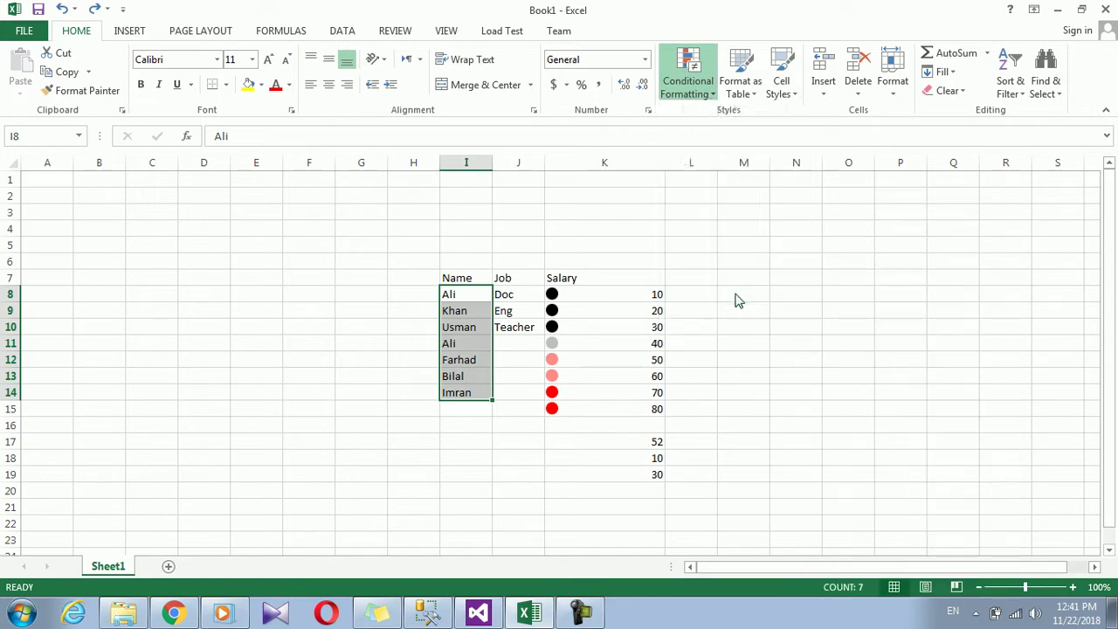
pyautogui.click(727, 97)
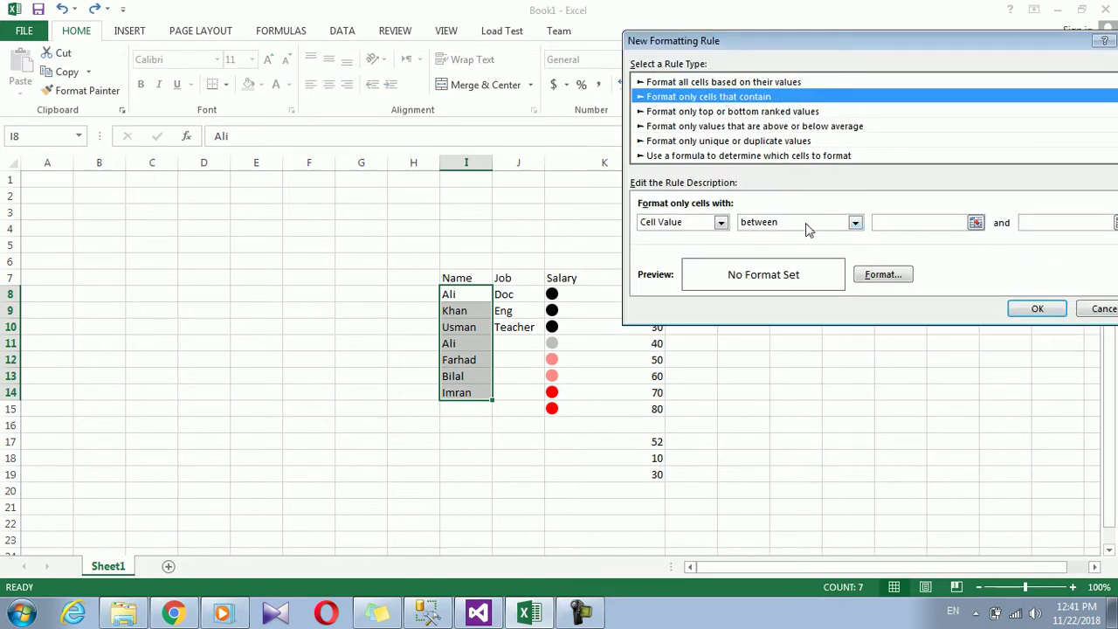
pyautogui.click(723, 222)
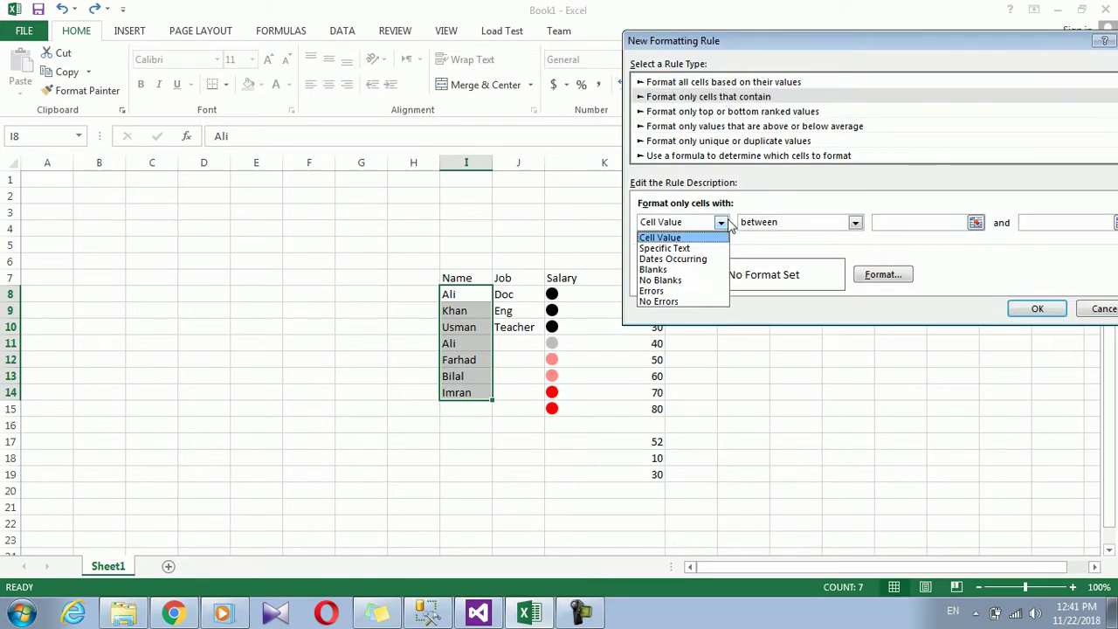
pyautogui.click(856, 223)
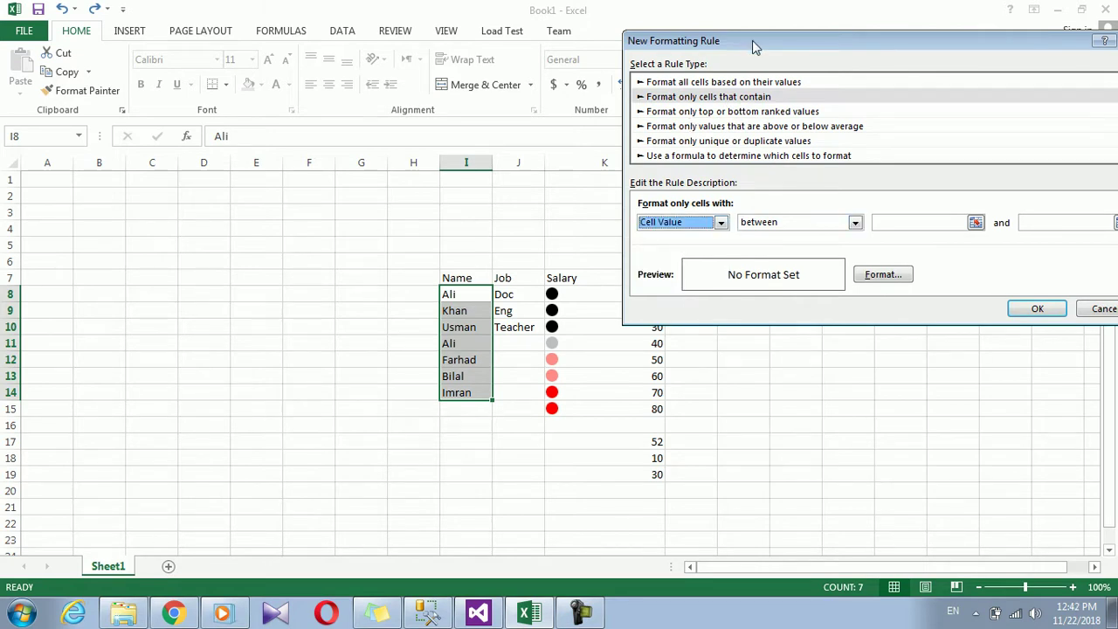
pyautogui.moveTo(754, 40); pyautogui.dragTo(258, 105)
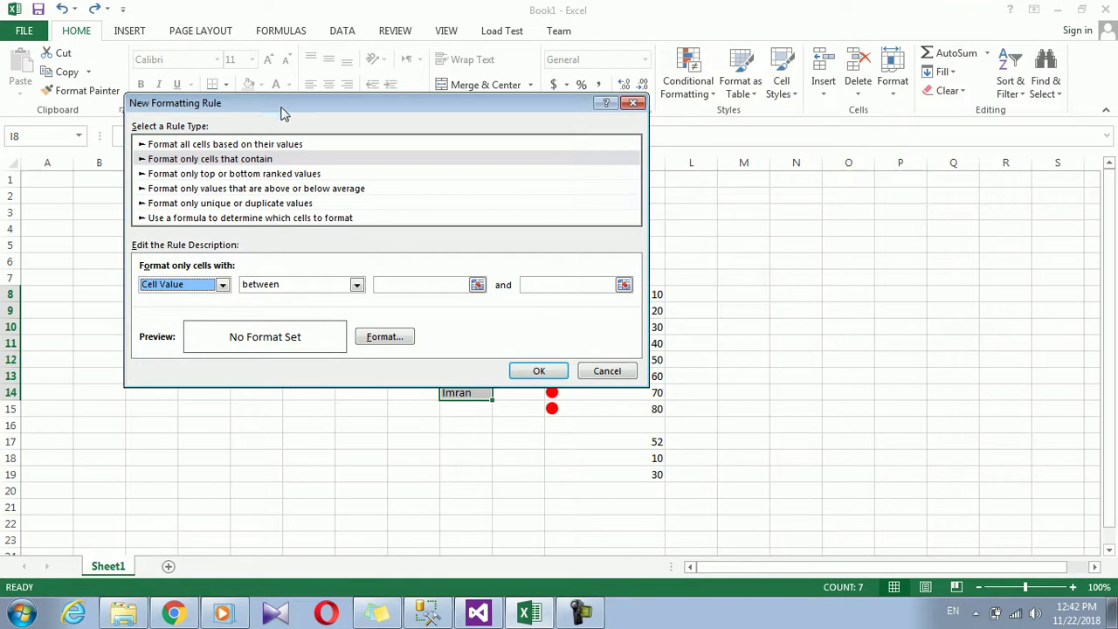
pyautogui.moveTo(294, 104); pyautogui.dragTo(152, 12)
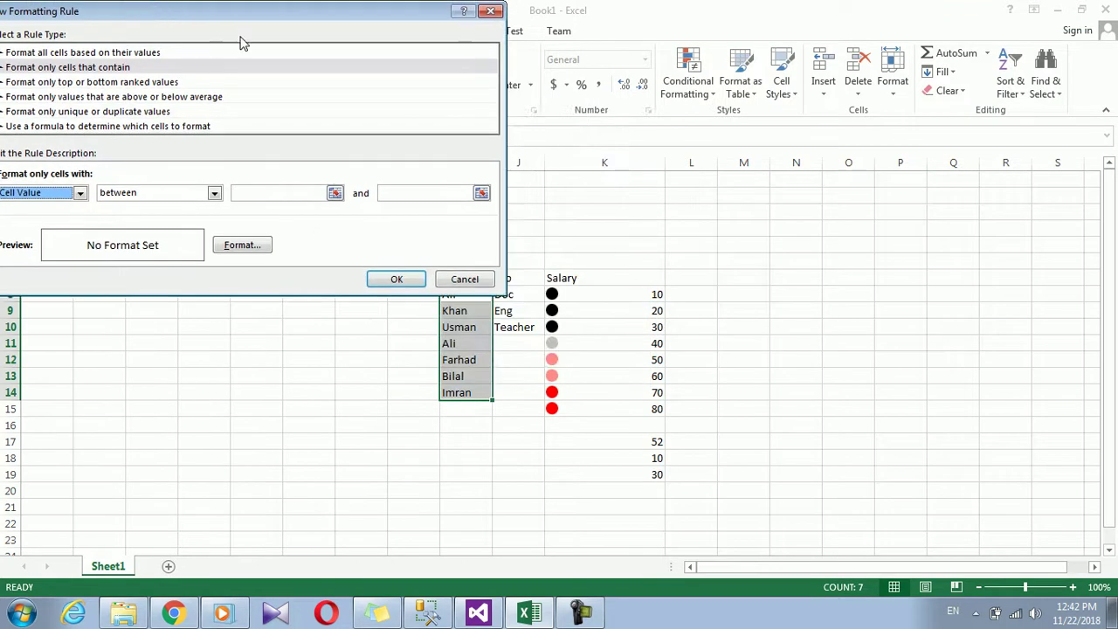
pyautogui.click(334, 193)
pyautogui.moveTo(621, 298); pyautogui.dragTo(627, 403)
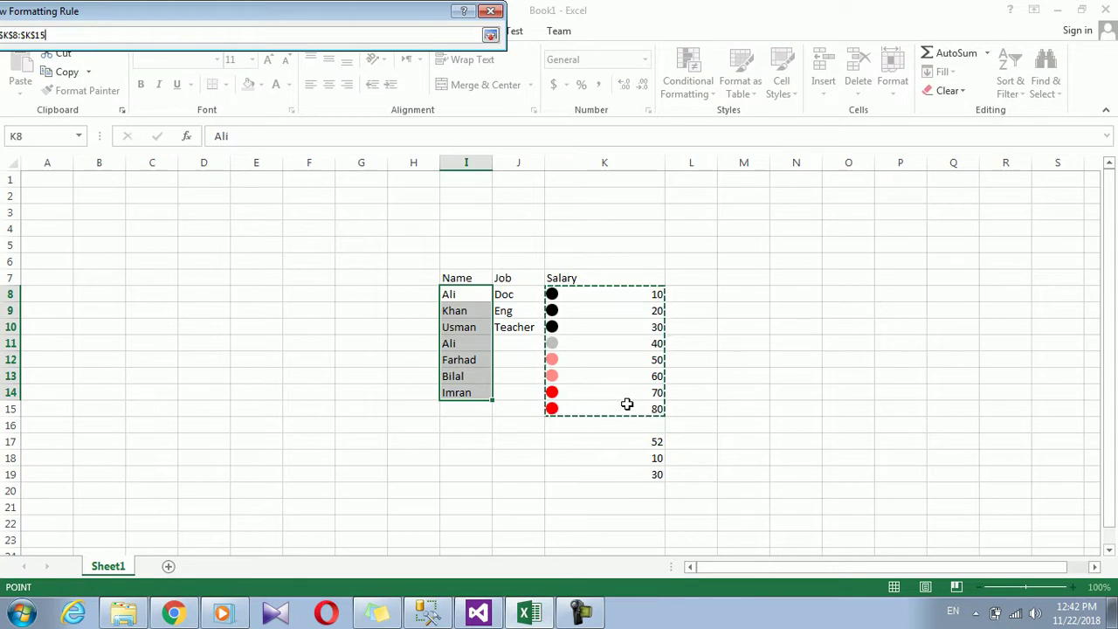
pyautogui.click(490, 35)
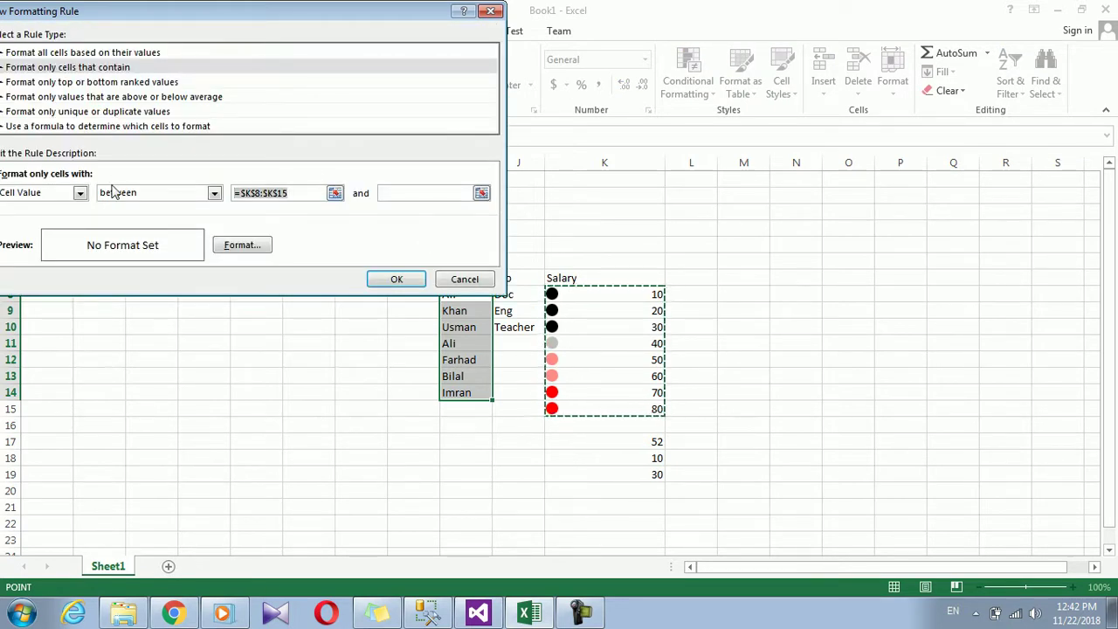
pyautogui.press('BackSpace')
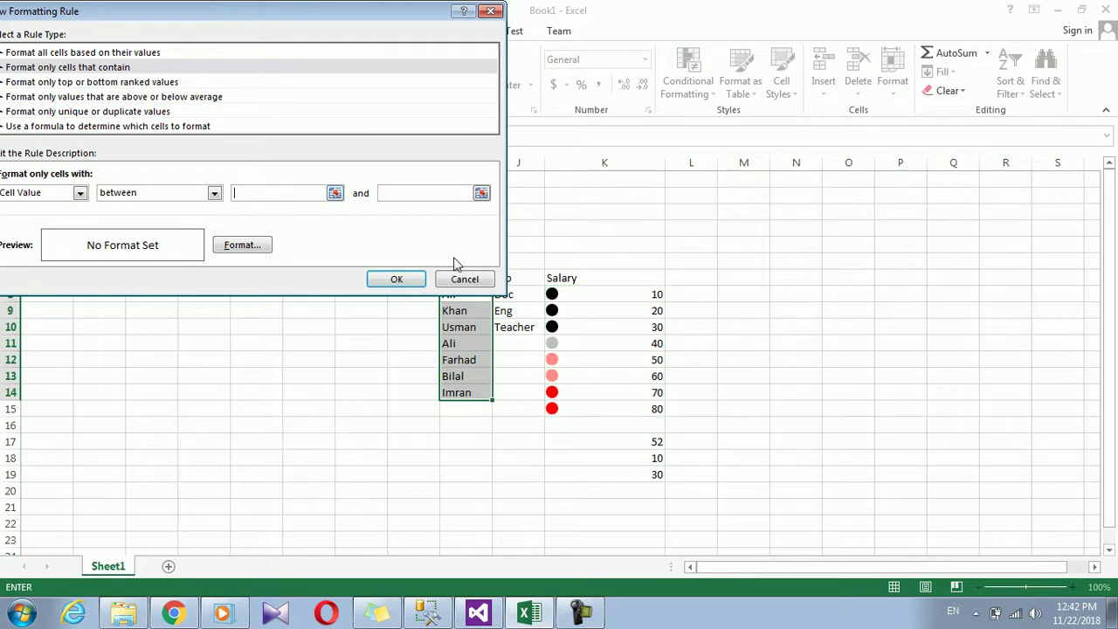
# - Discard the pending rule and clear all conditional formatting rules from the entire sheet
pyautogui.click(465, 279)
pyautogui.moveTo(617, 294); pyautogui.dragTo(630, 409)
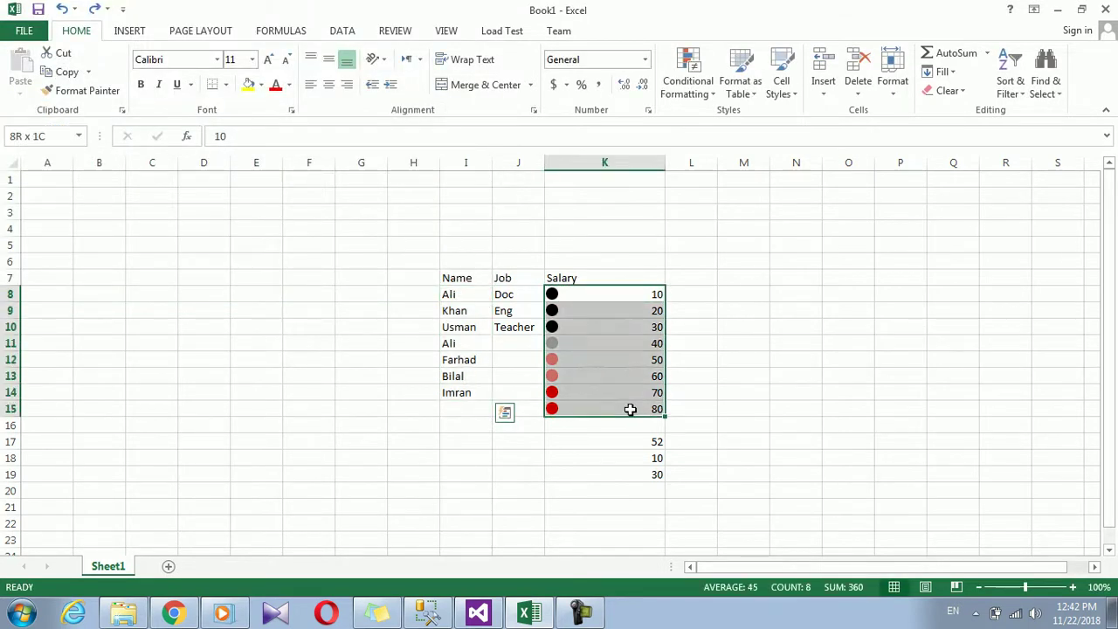
pyautogui.click(689, 85)
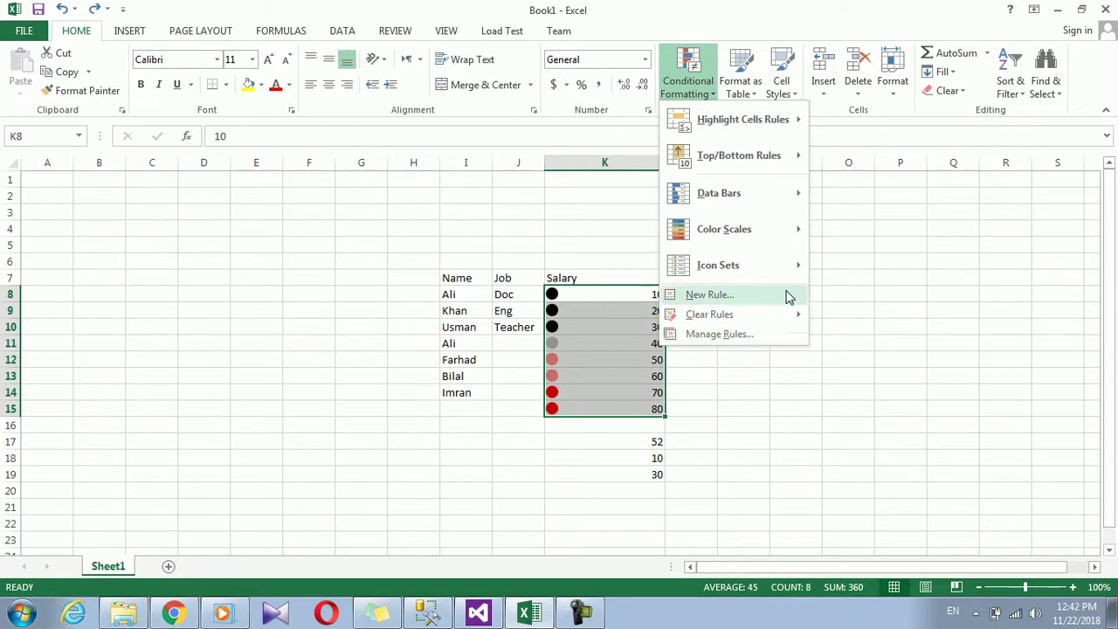
pyautogui.moveTo(789, 316)
pyautogui.click(845, 336)
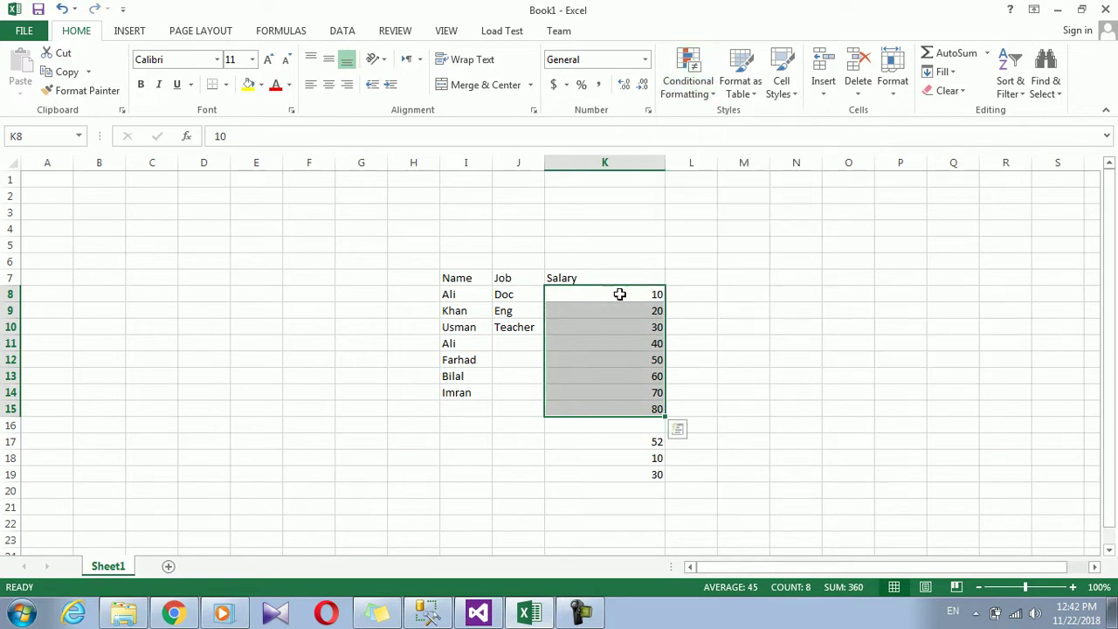
# - Create a new Cell Value rule for salaries between 50 and 80
pyautogui.click(688, 78)
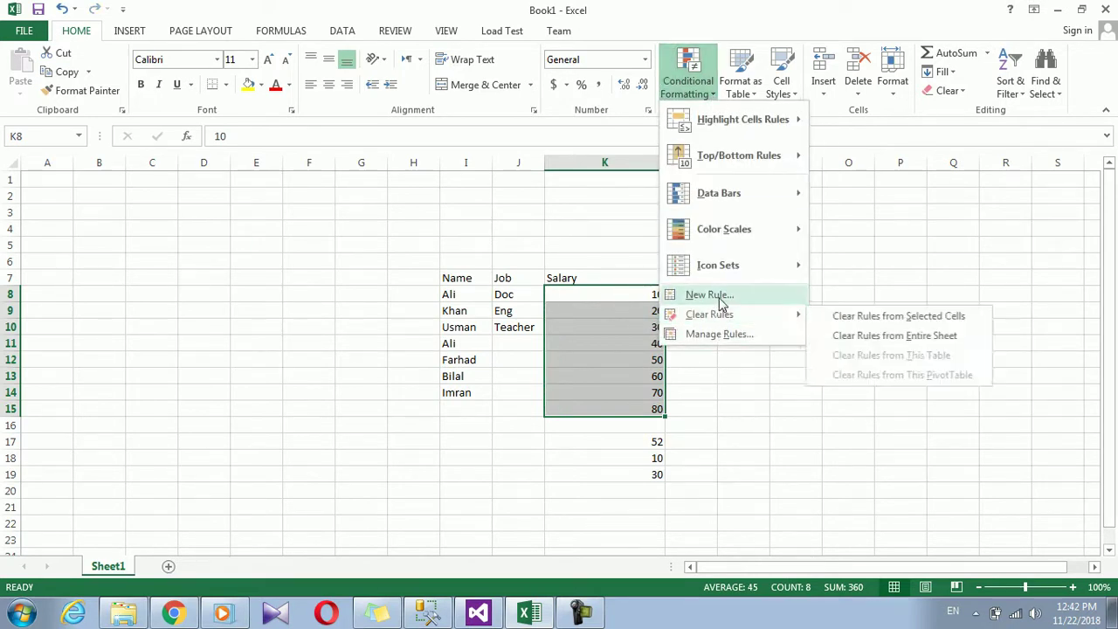
pyautogui.click(710, 296)
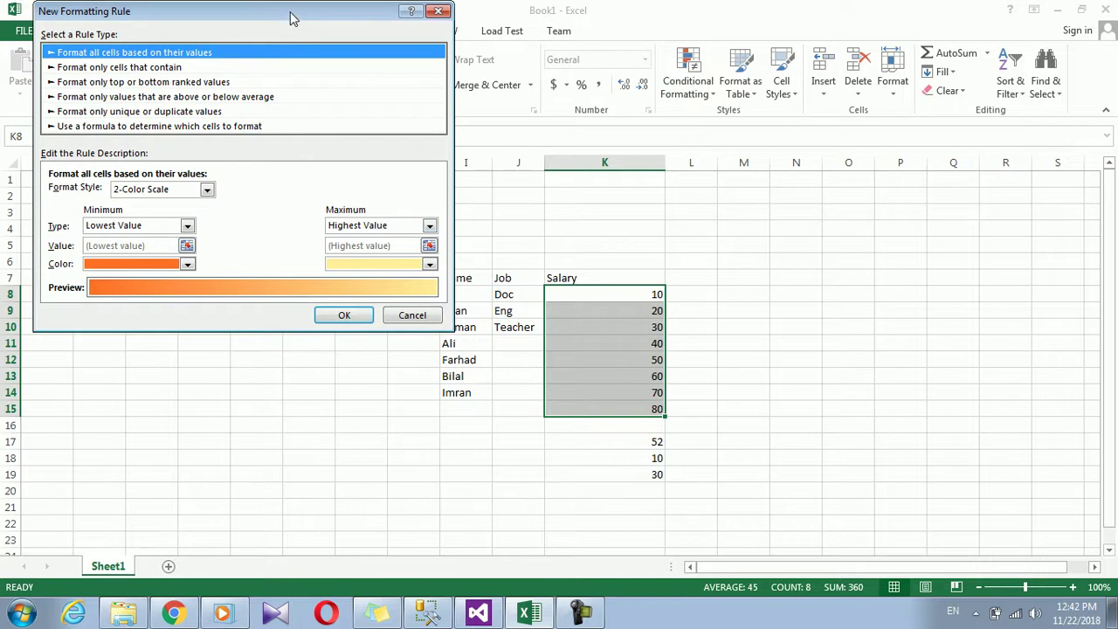
pyautogui.moveTo(292, 17); pyautogui.dragTo(336, 40)
pyautogui.click(160, 91)
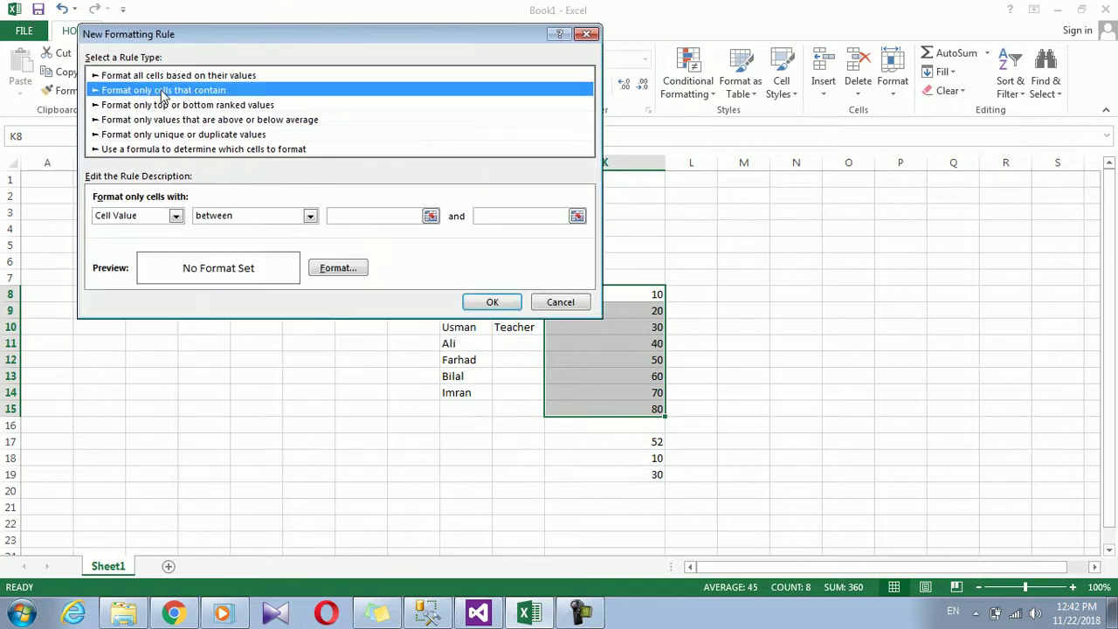
pyautogui.click(310, 217)
pyautogui.click(311, 220)
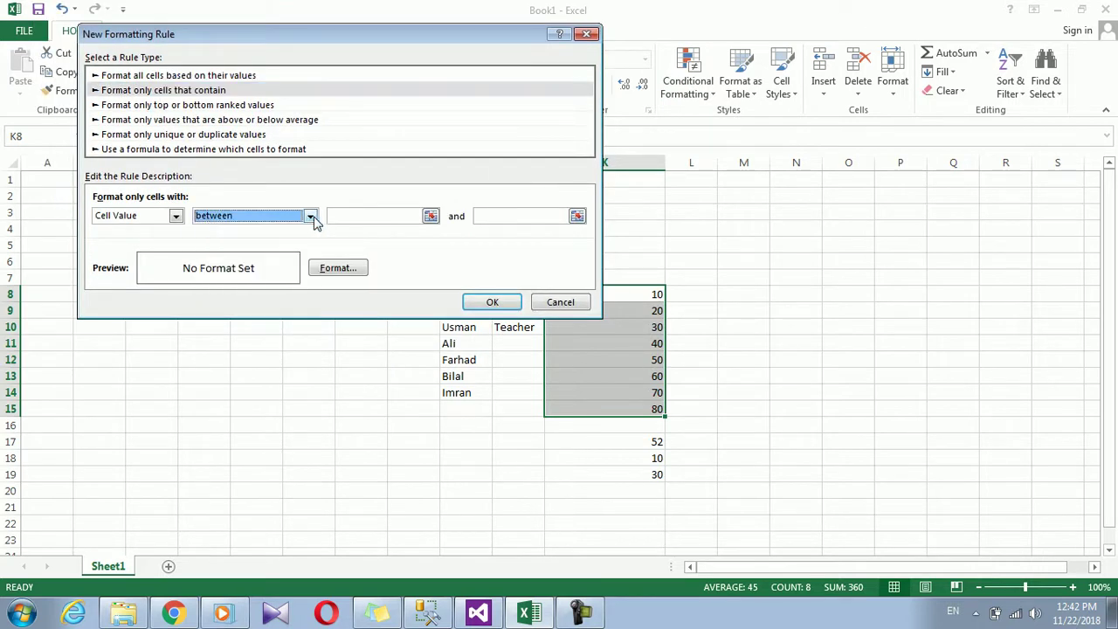
pyautogui.click(369, 212)
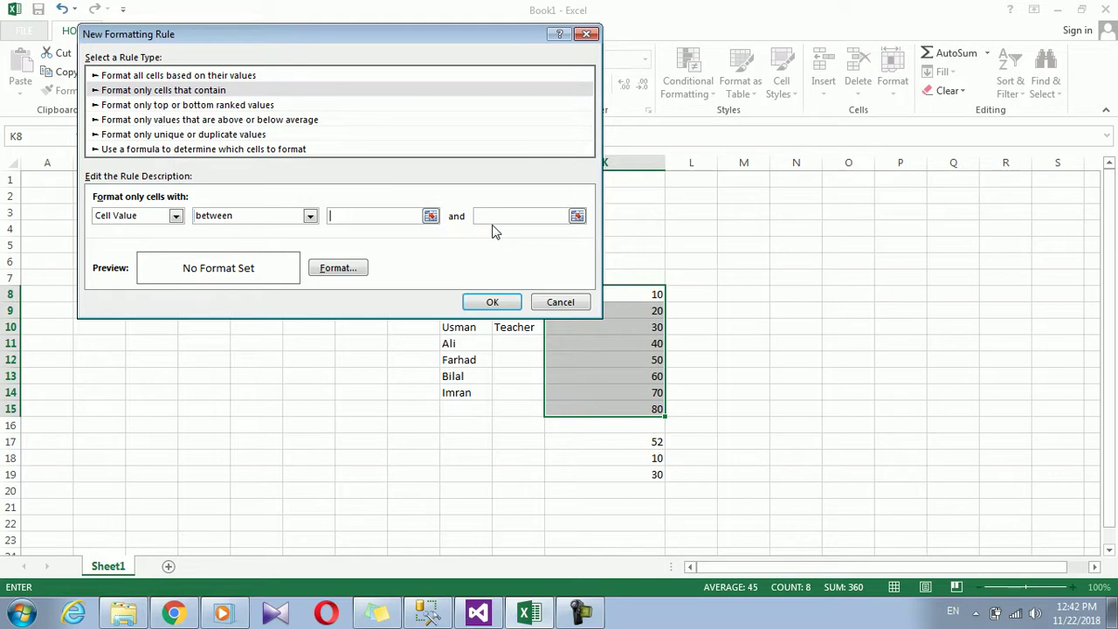
pyautogui.write('50')
pyautogui.click(528, 214)
pyautogui.write('80')
# - Format the between-50-and-80 rule with red font and apply it
pyautogui.click(354, 268)
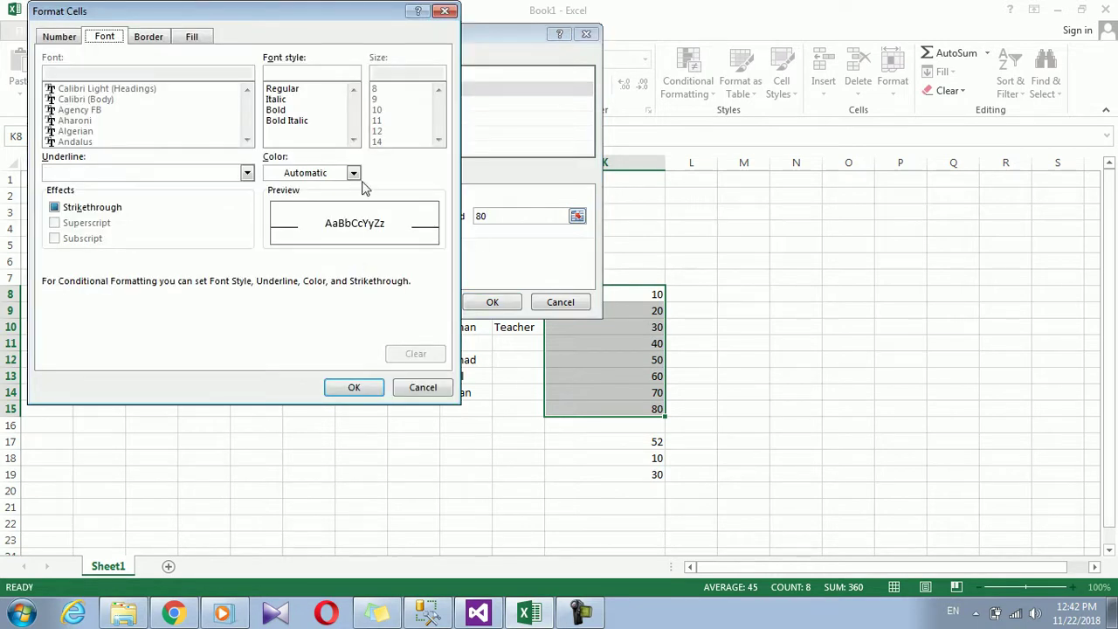
pyautogui.click(353, 173)
pyautogui.click(291, 322)
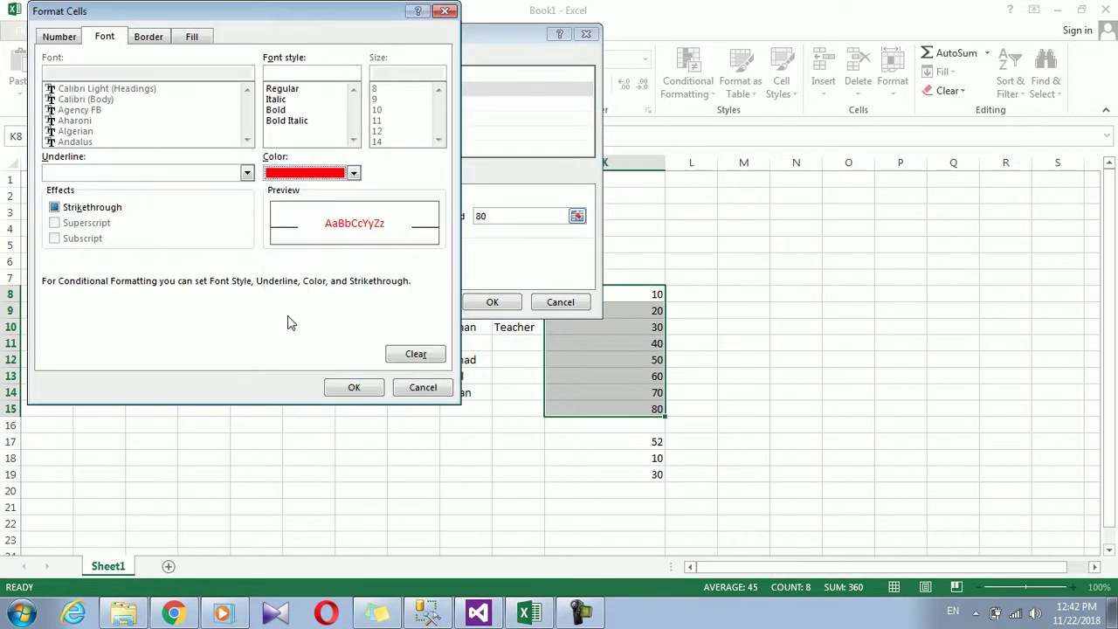
pyautogui.click(349, 388)
pyautogui.click(492, 303)
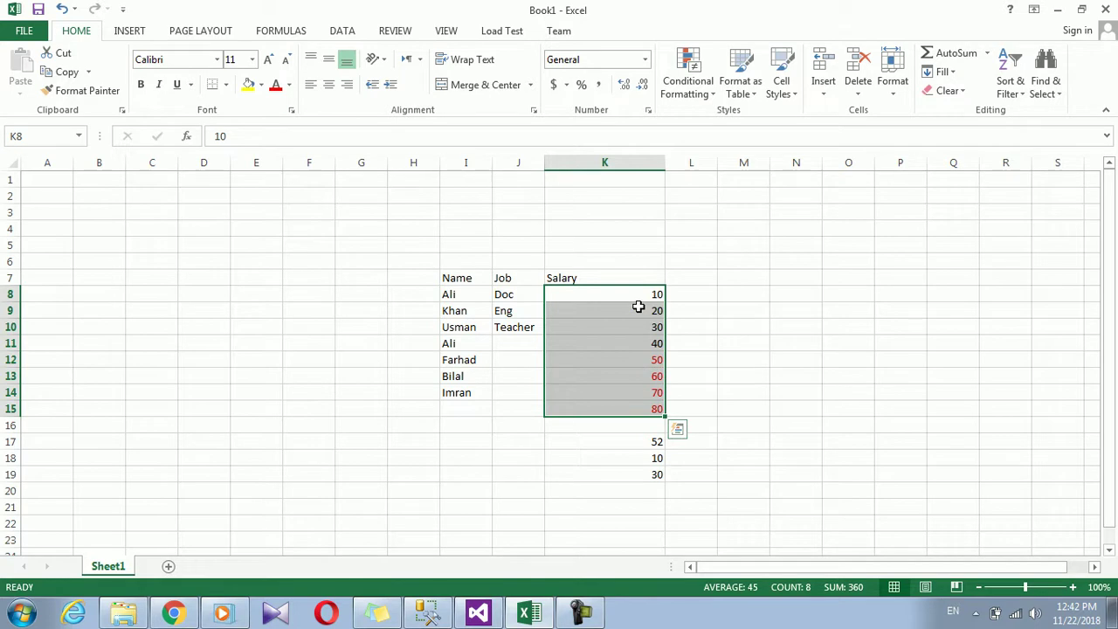
# - Change K14 to 10 and zoom the sheet in to 140%
pyautogui.click(651, 397)
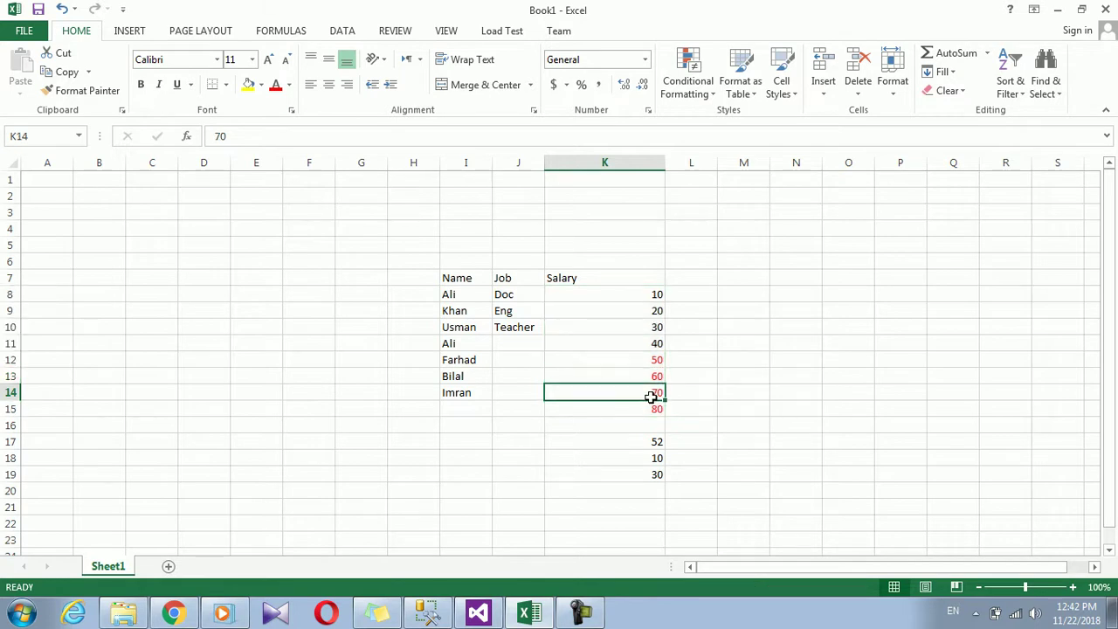
pyautogui.write('1')
pyautogui.press('Return')
pyautogui.press('Up')
pyautogui.doubleClick(1072, 588)
pyautogui.click(1072, 587)
pyautogui.click(1072, 588)
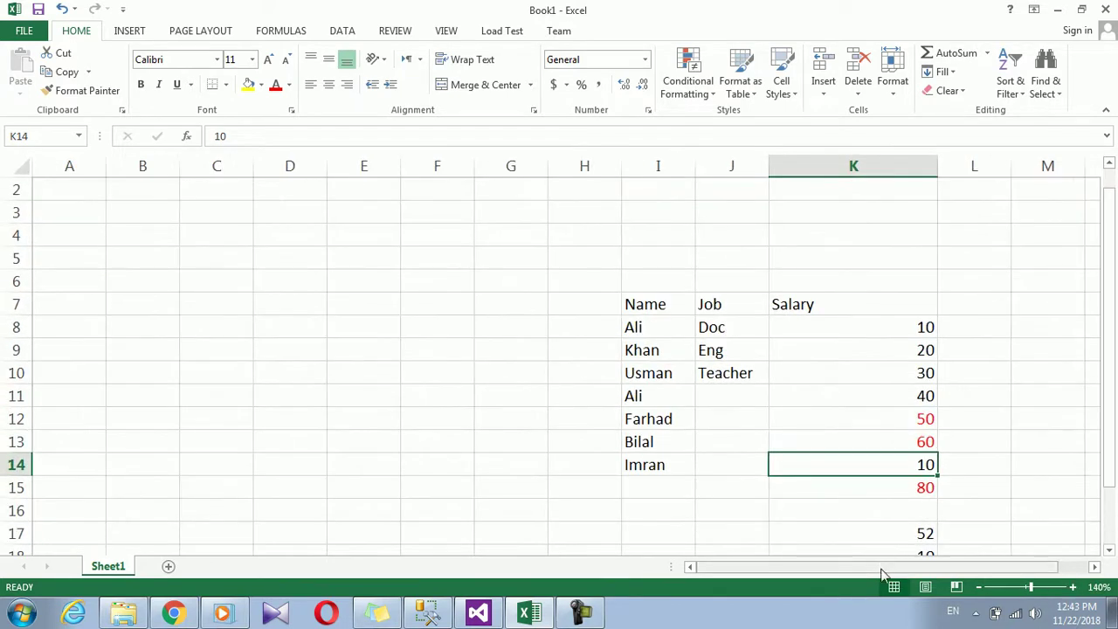
# - Create a Cell Value rule for K8:K15 values not between 50 and 80
pyautogui.moveTo(896, 330); pyautogui.dragTo(898, 495)
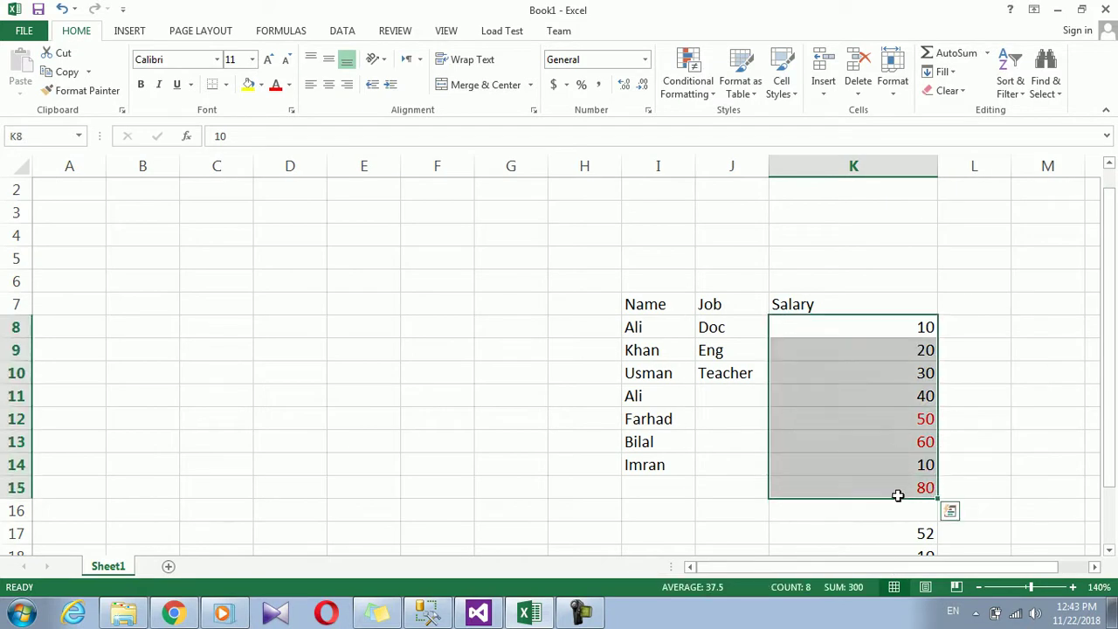
pyautogui.click(709, 92)
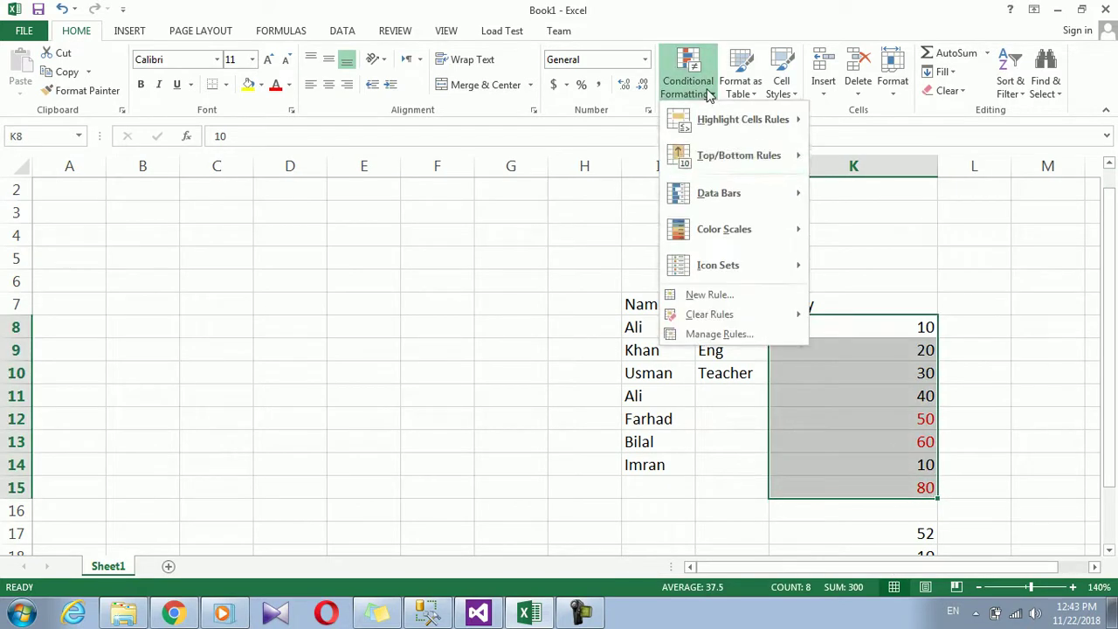
pyautogui.click(710, 295)
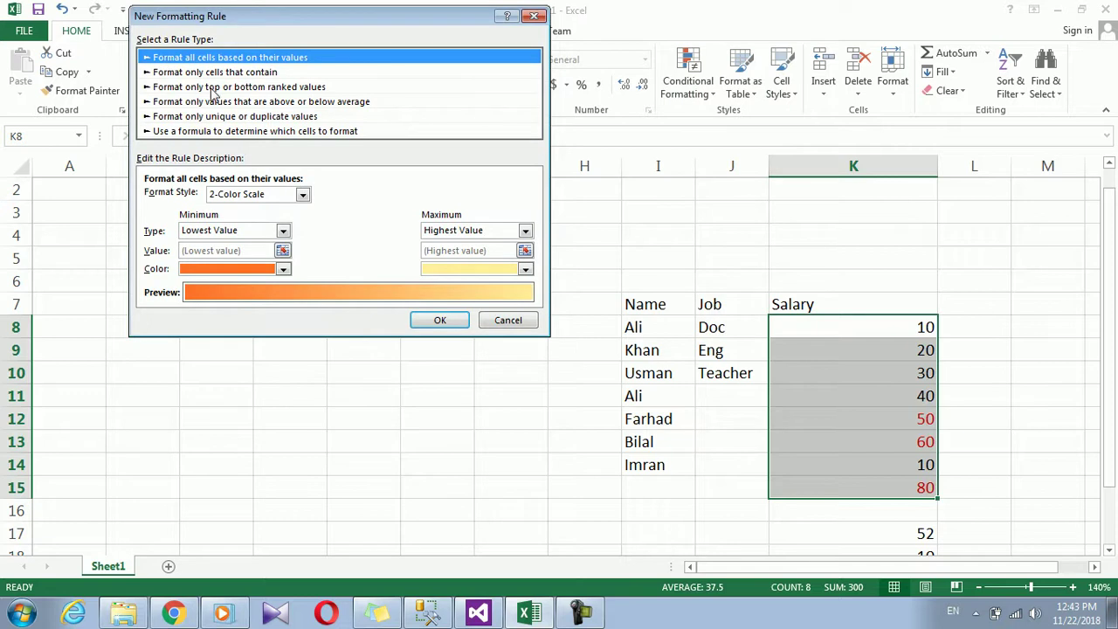
pyautogui.click(224, 73)
pyautogui.click(228, 198)
pyautogui.click(228, 199)
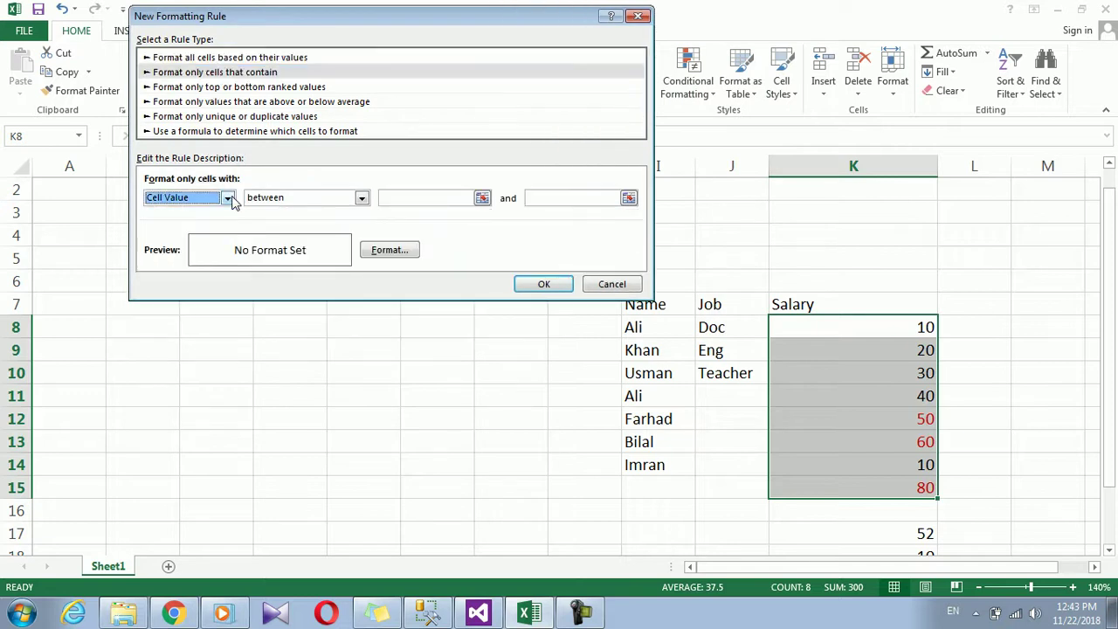
pyautogui.click(361, 200)
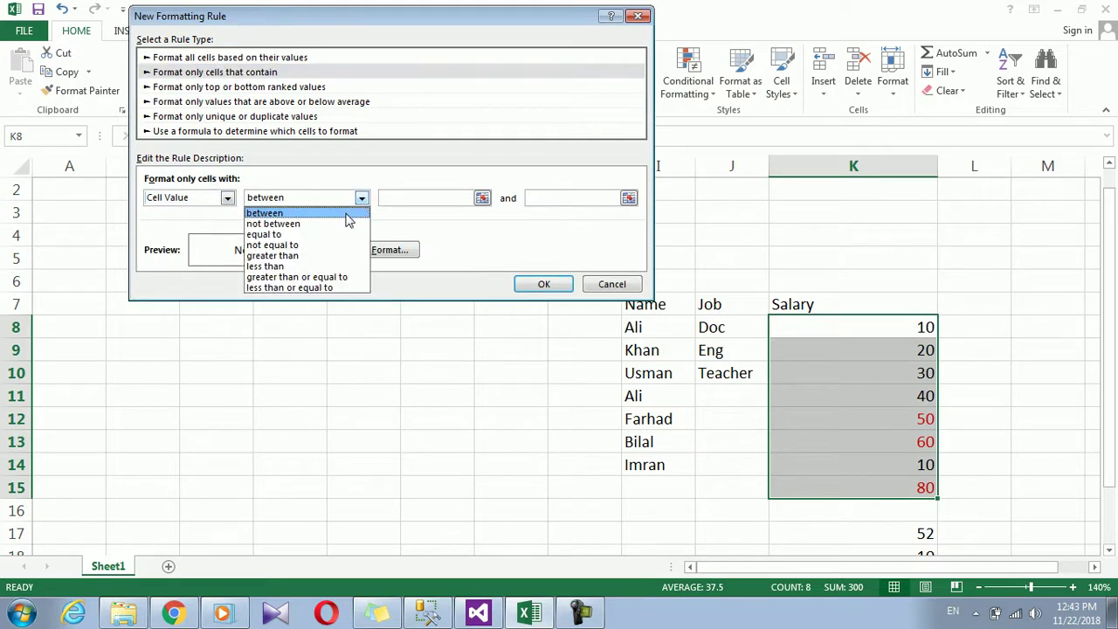
pyautogui.click(343, 225)
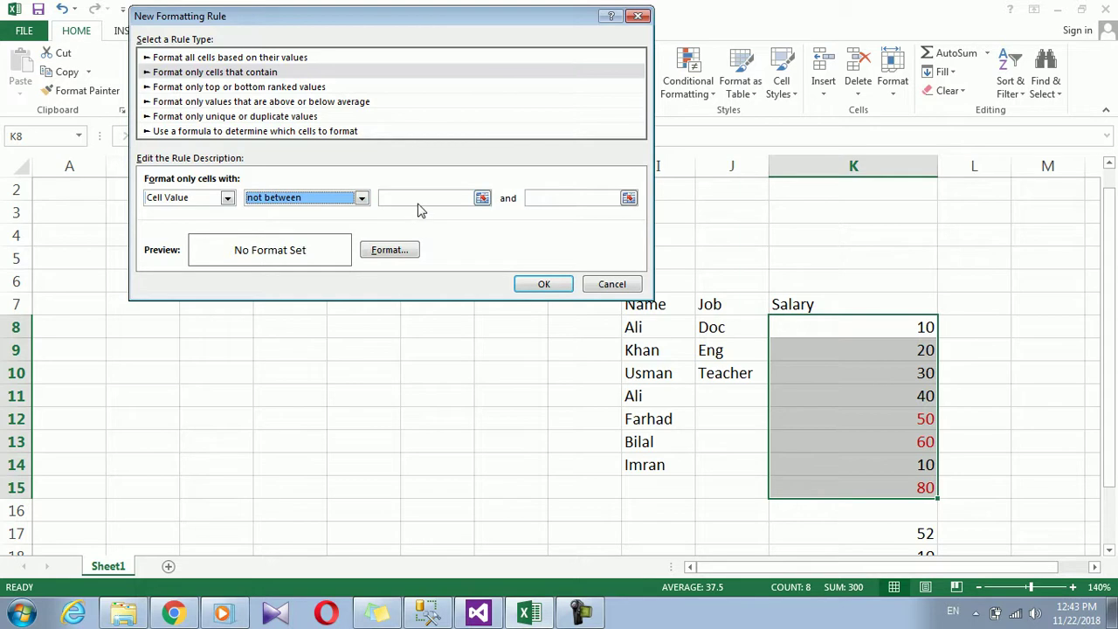
pyautogui.click(420, 200)
pyautogui.write('50')
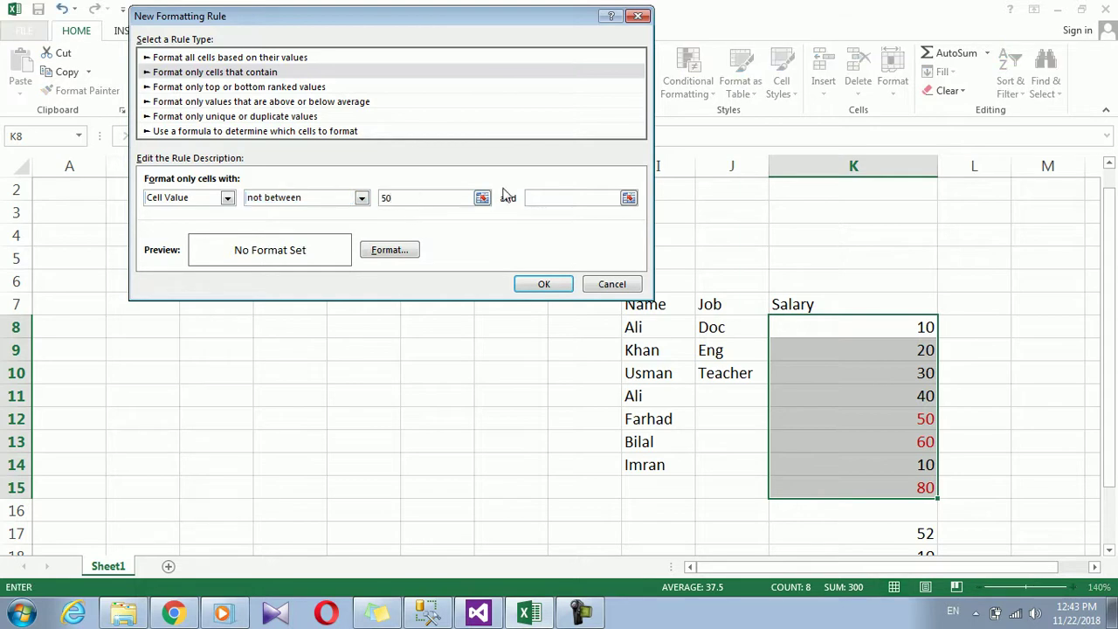
pyautogui.click(578, 199)
# - Give the not-between rule a red font and apply it to the salaries
pyautogui.click(411, 254)
pyautogui.click(449, 173)
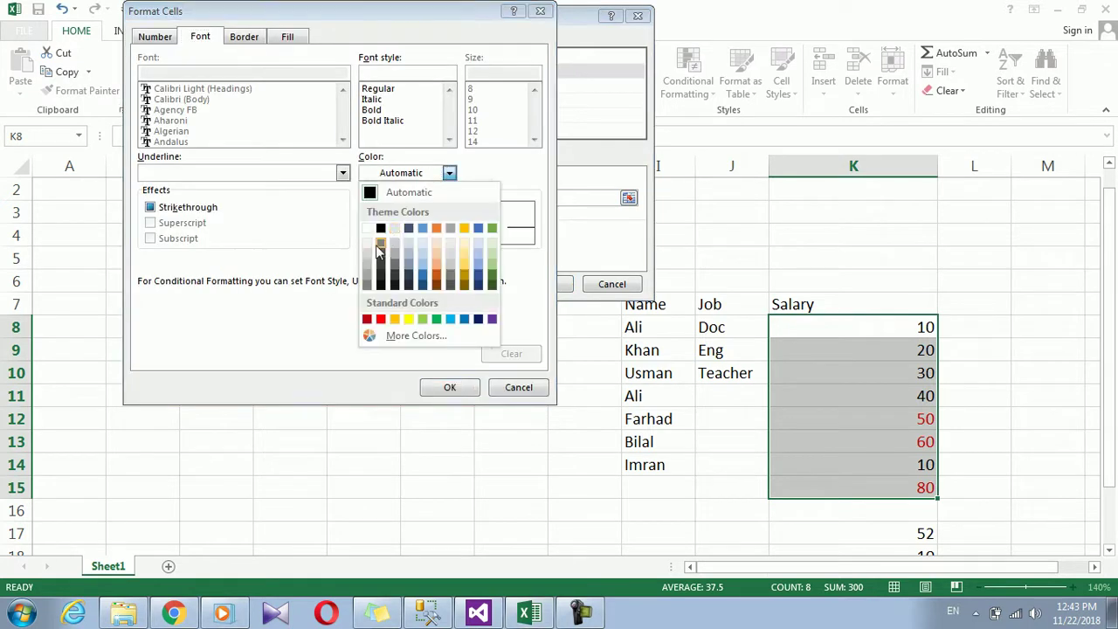
pyautogui.click(381, 319)
pyautogui.click(474, 393)
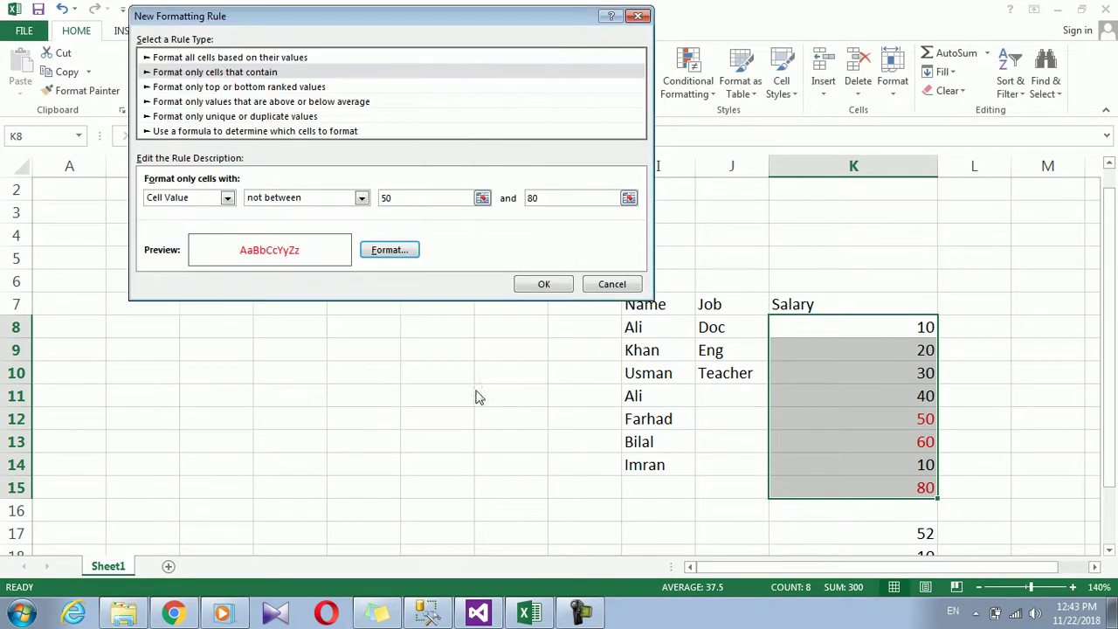
pyautogui.click(543, 283)
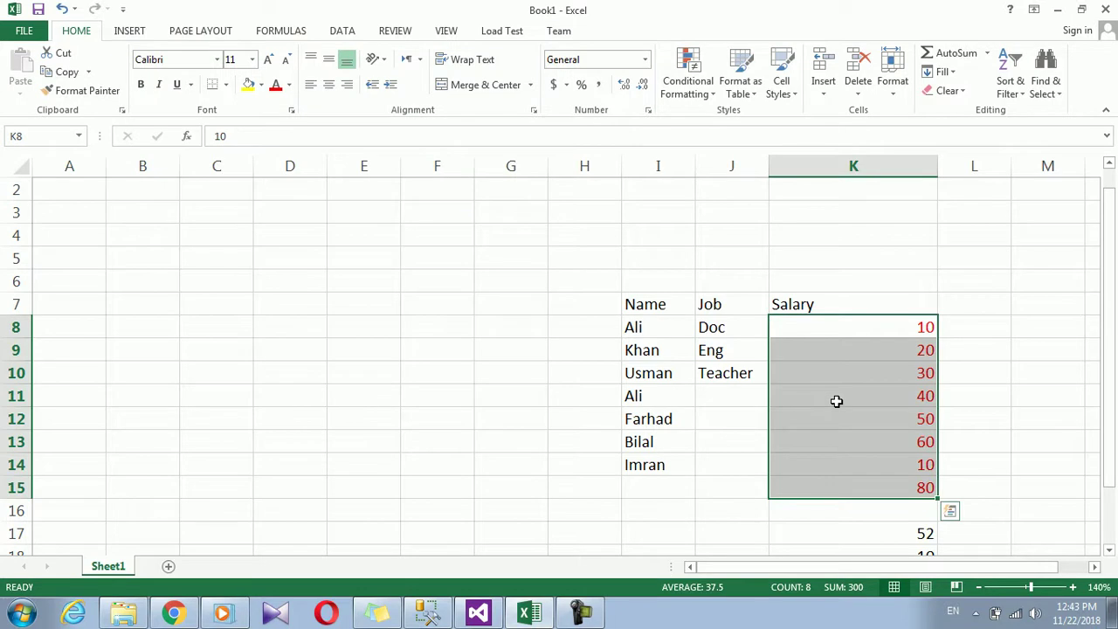
# - Change the salary value in K15 to 100
pyautogui.click(879, 423)
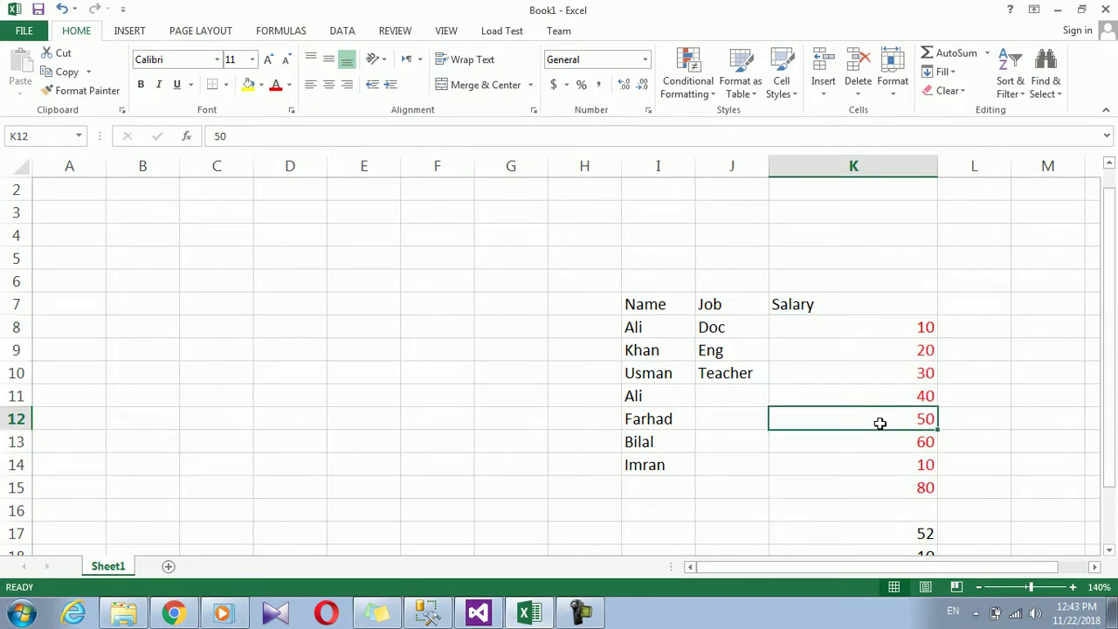
pyautogui.click(891, 469)
pyautogui.moveTo(879, 324); pyautogui.dragTo(883, 512)
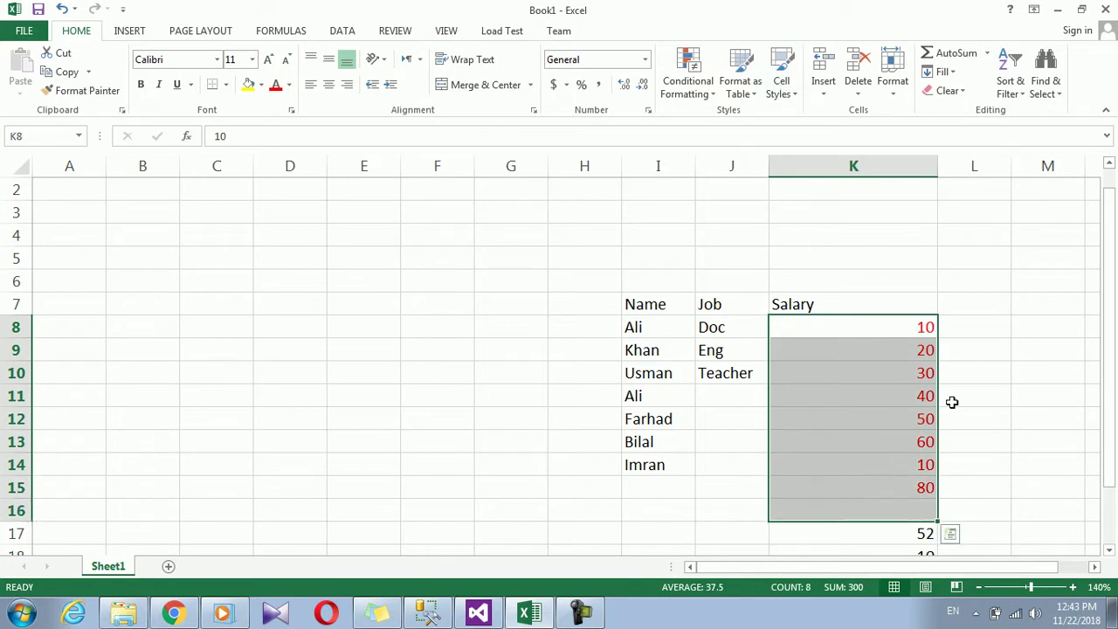
pyautogui.click(924, 397)
pyautogui.moveTo(891, 330); pyautogui.dragTo(885, 483)
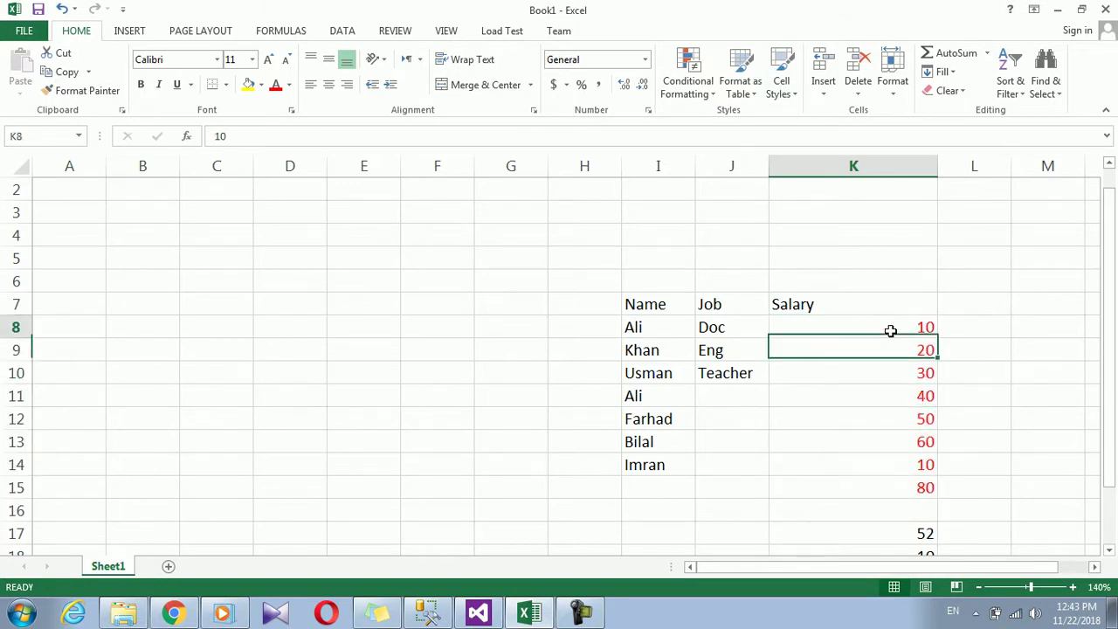
pyautogui.click(891, 487)
pyautogui.write('0')
pyautogui.hotkey('ctrl', 'Return')
pyautogui.press('Up')
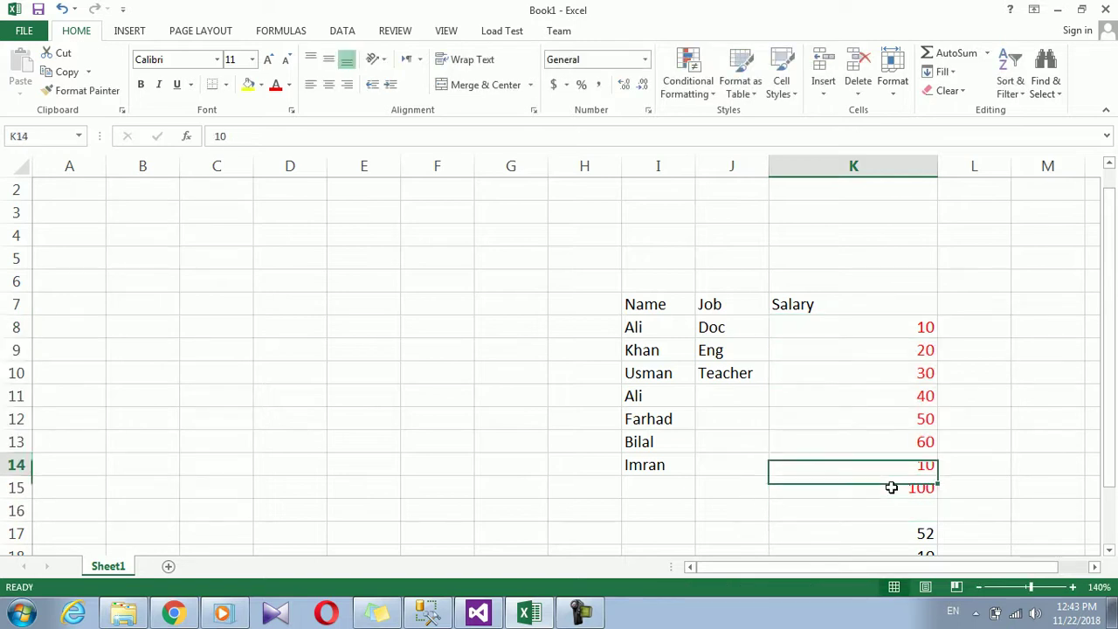
# - Select the salaries and start a new rule for Cell Value equal to 20
pyautogui.moveTo(909, 332)
pyautogui.mouseDown()
pyautogui.moveTo(893, 391)
pyautogui.moveTo(896, 487)
pyautogui.mouseUp()
pyautogui.click(688, 78)
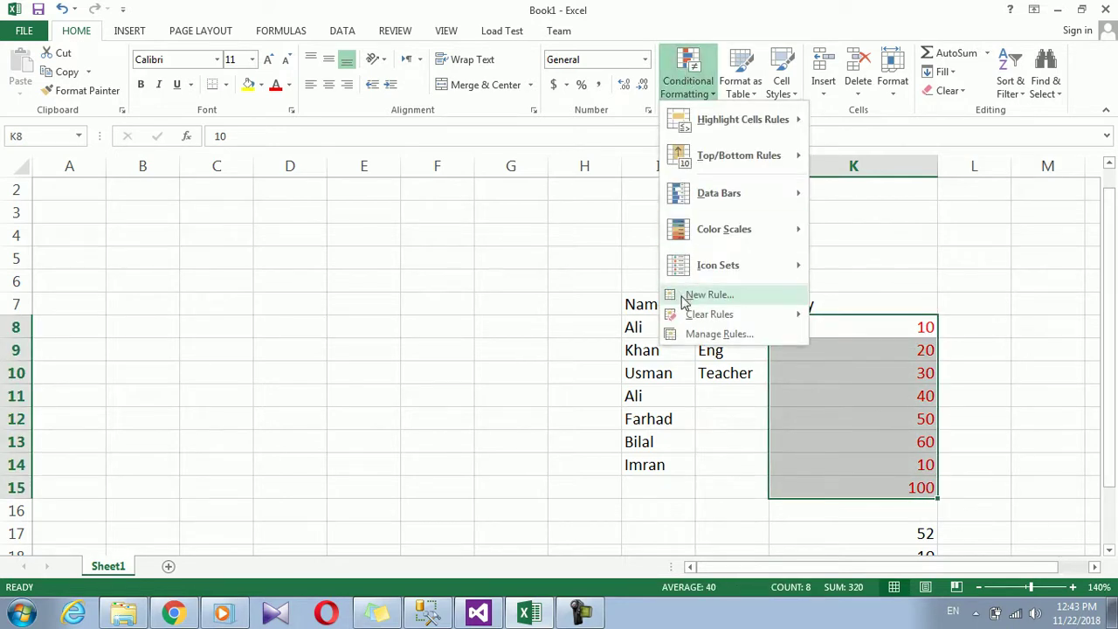
pyautogui.click(690, 295)
pyautogui.click(304, 68)
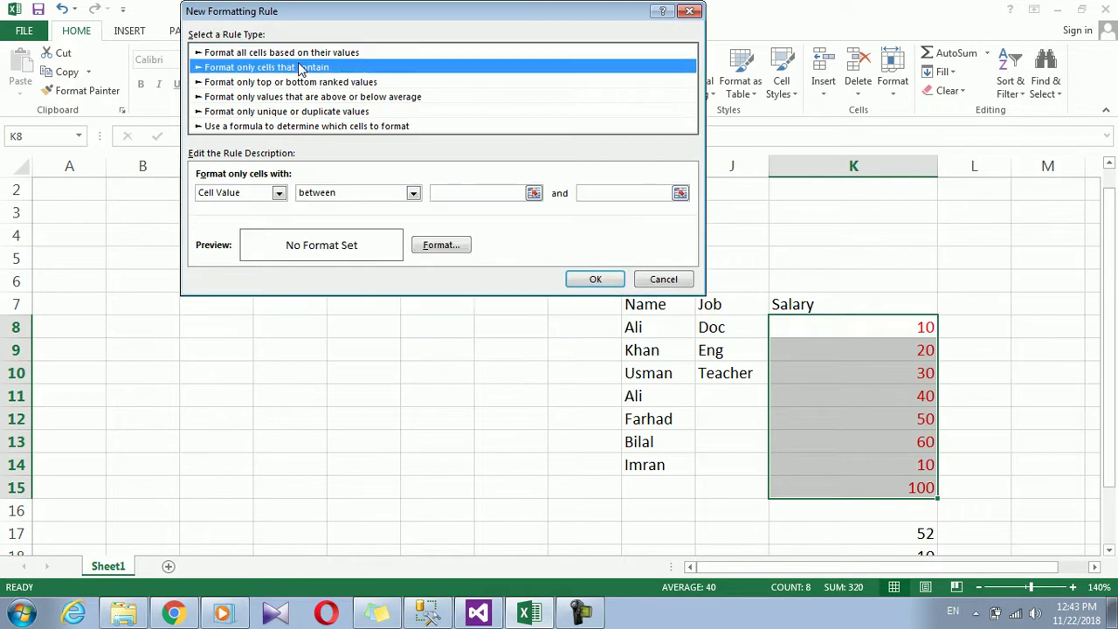
pyautogui.click(414, 193)
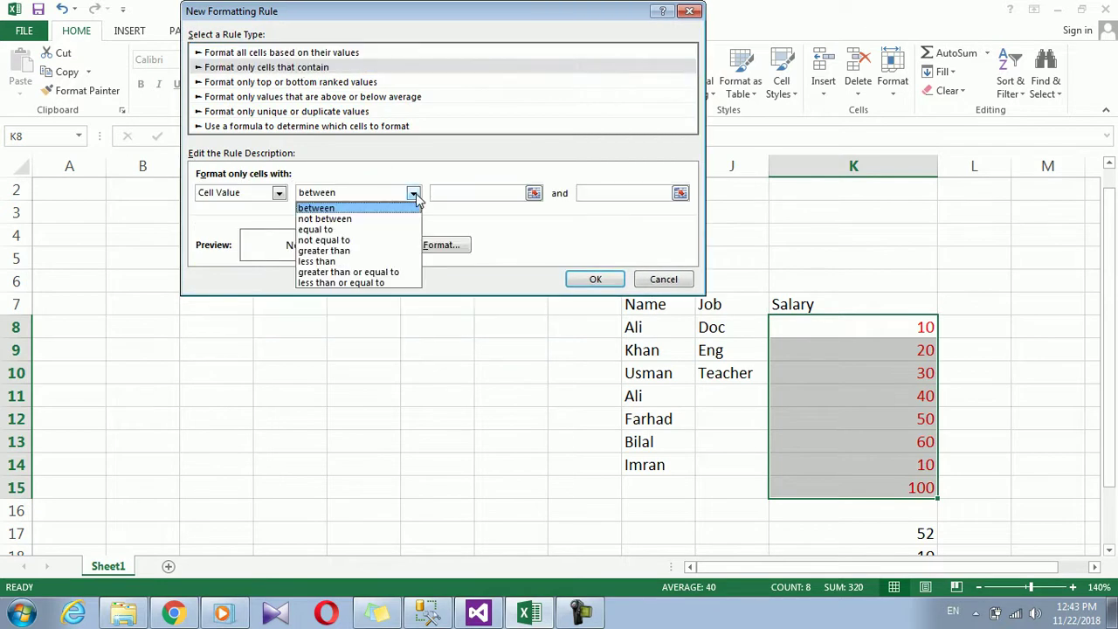
pyautogui.click(379, 230)
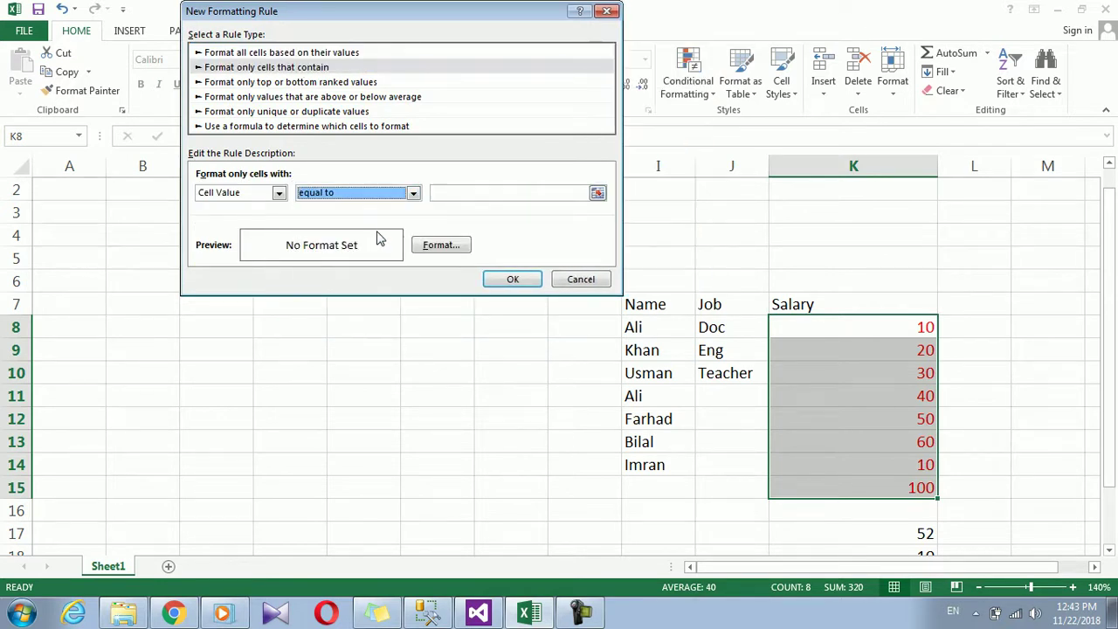
pyautogui.click(486, 192)
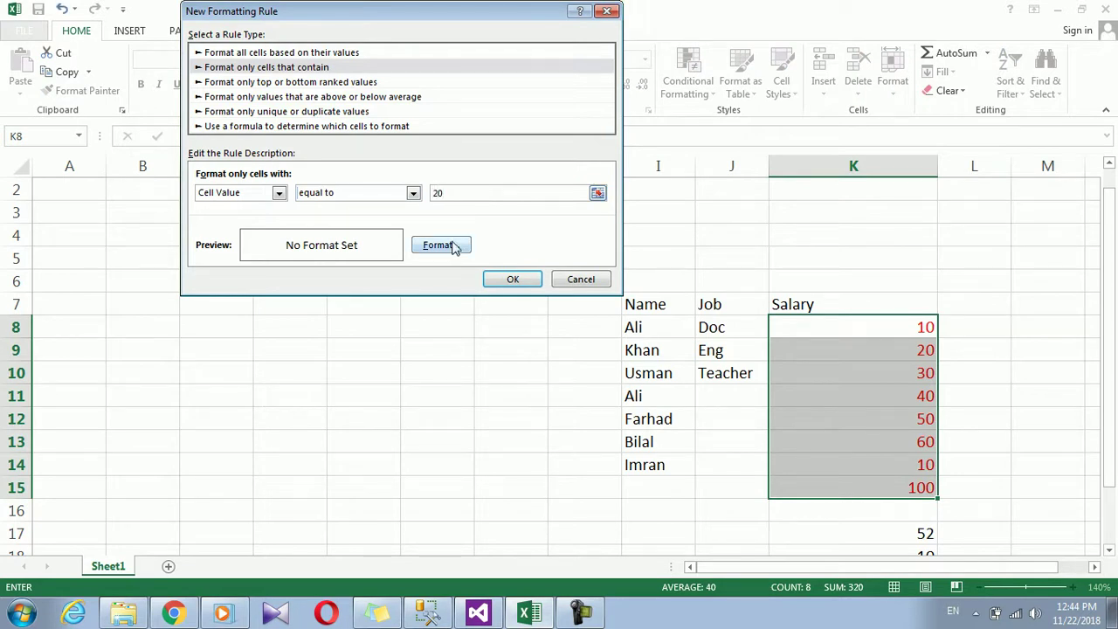
# - Give the rule a light blue font and apply it, turning K9's 20 blue
pyautogui.click(441, 245)
pyautogui.click(501, 173)
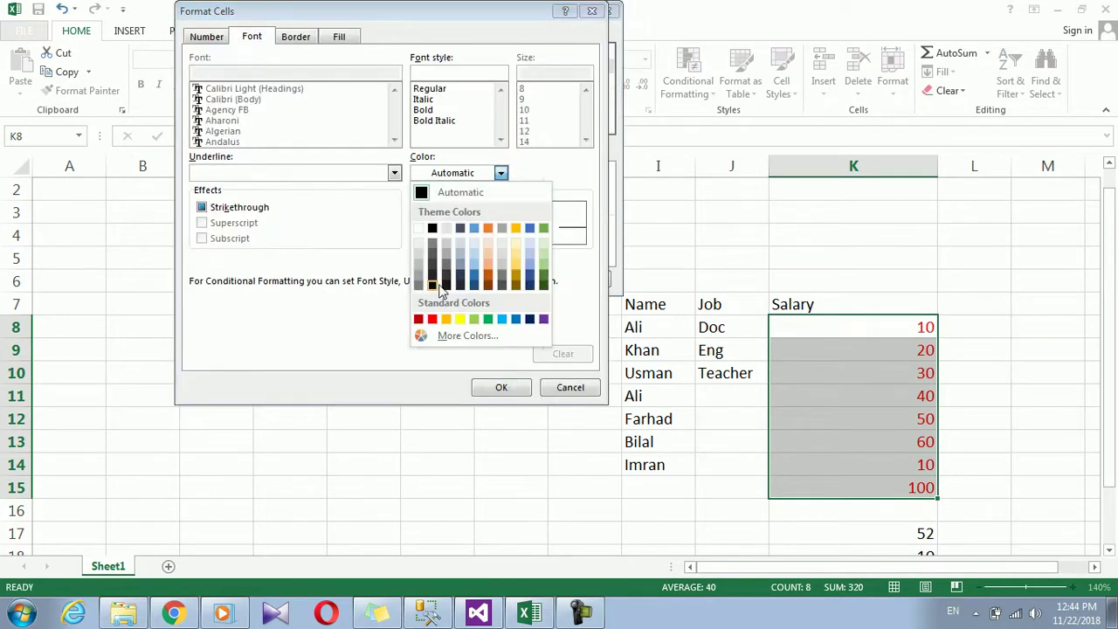
pyautogui.click(432, 319)
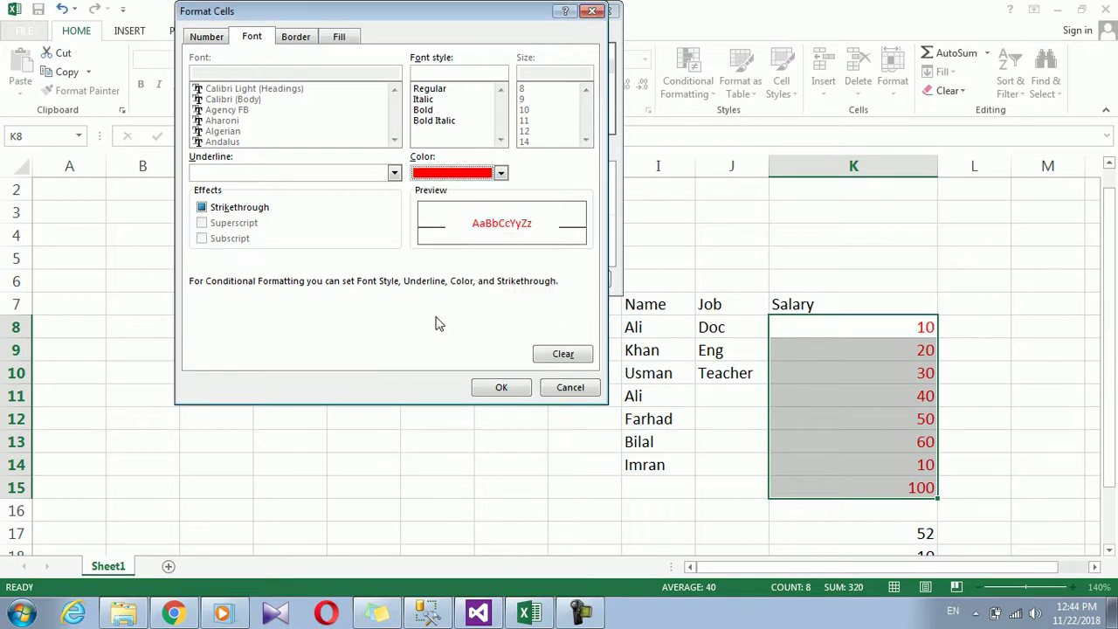
pyautogui.click(502, 174)
pyautogui.click(501, 319)
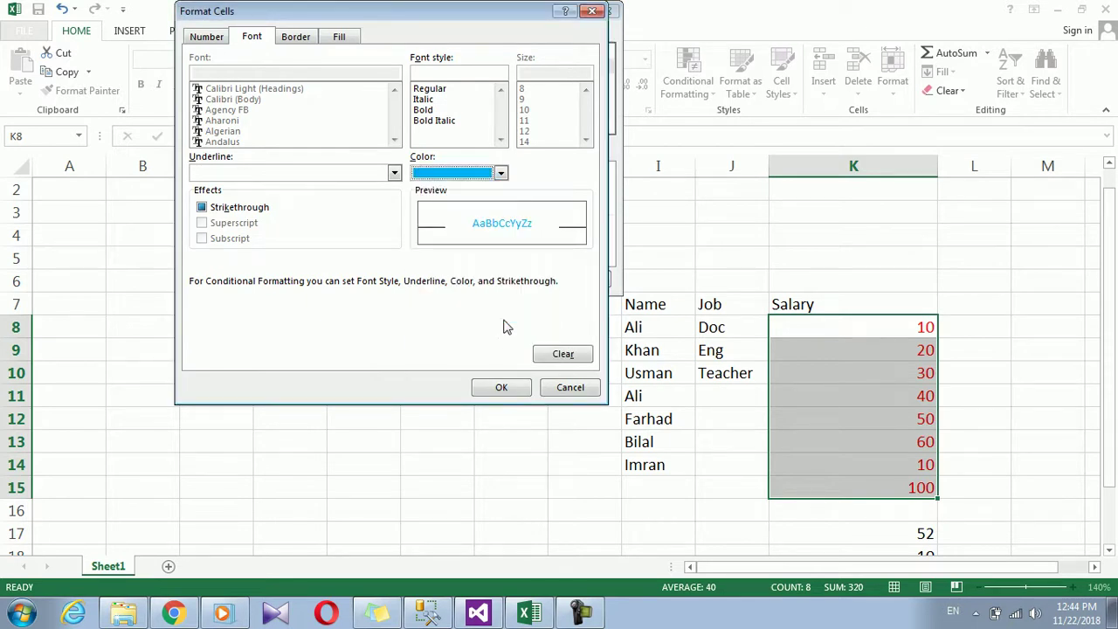
pyautogui.click(501, 388)
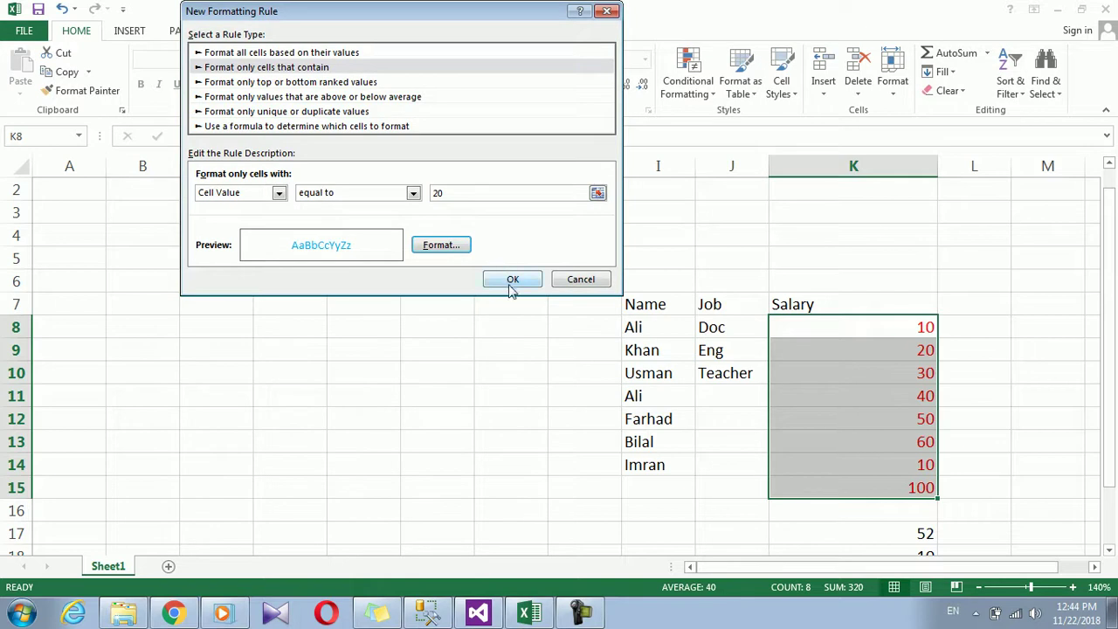
pyautogui.click(511, 284)
pyautogui.click(852, 351)
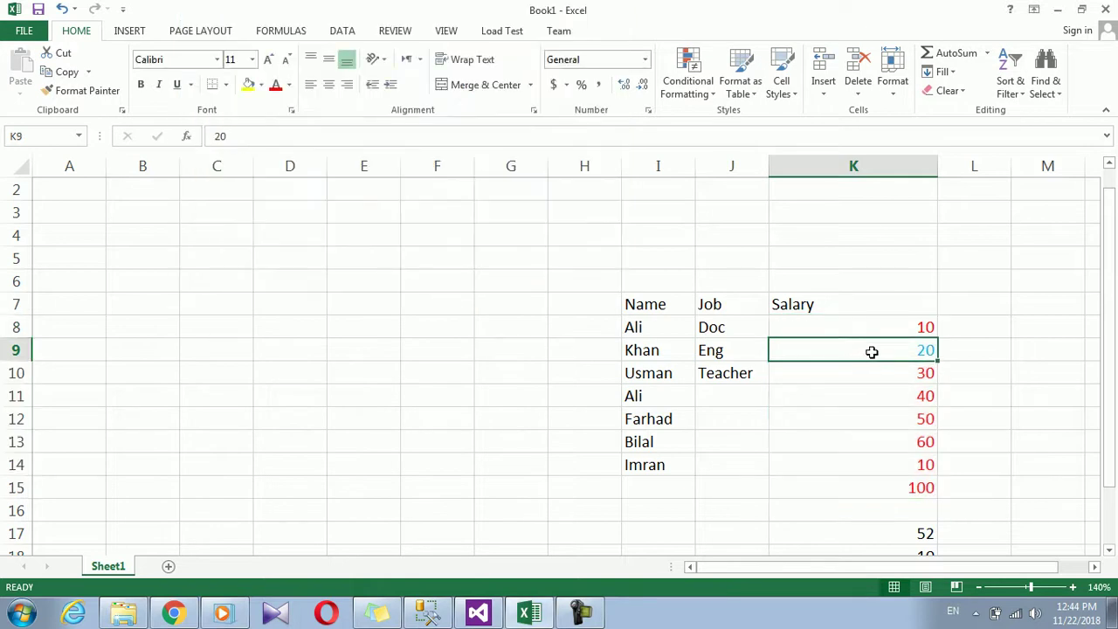
# - Start a new rule on K8:K15 for Cell Value not equal to 10
pyautogui.moveTo(868, 326); pyautogui.dragTo(858, 487)
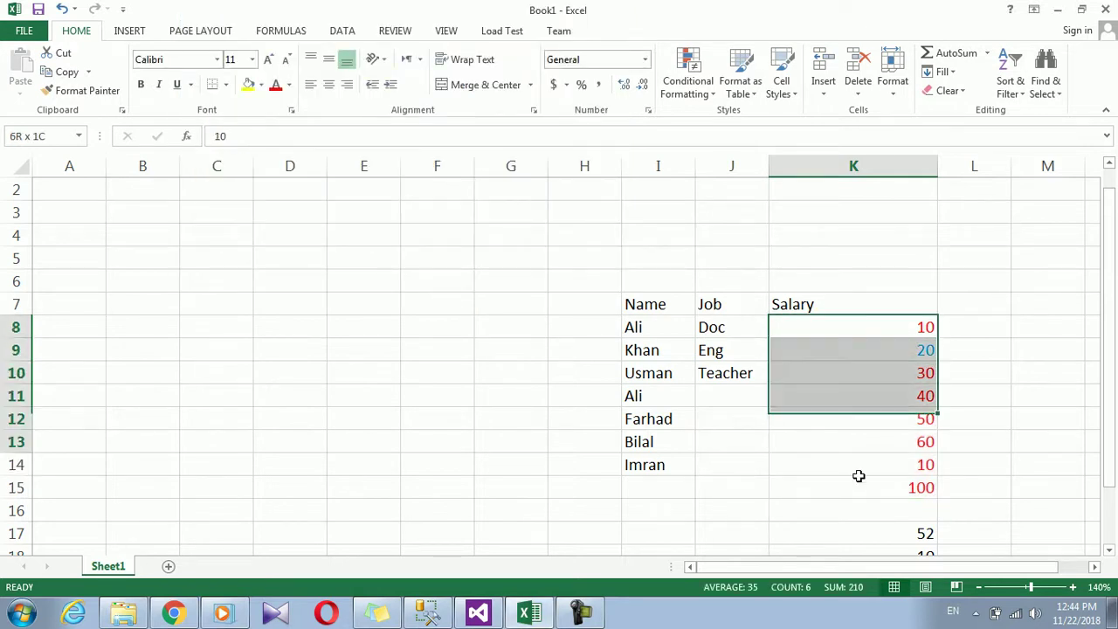
pyautogui.click(690, 87)
pyautogui.click(708, 296)
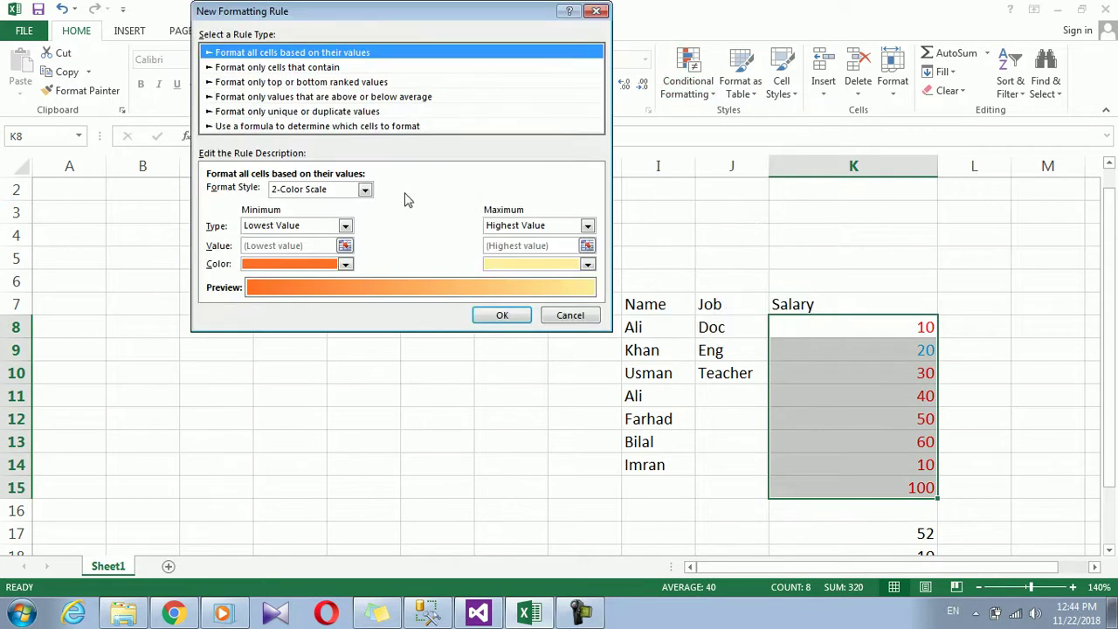
pyautogui.click(313, 68)
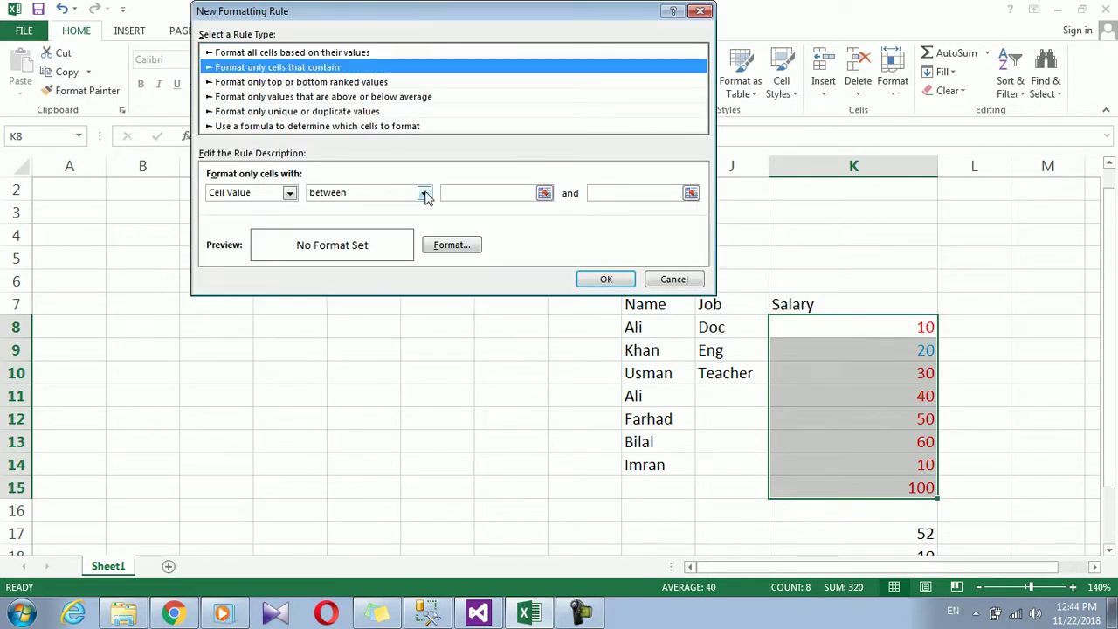
pyautogui.click(424, 193)
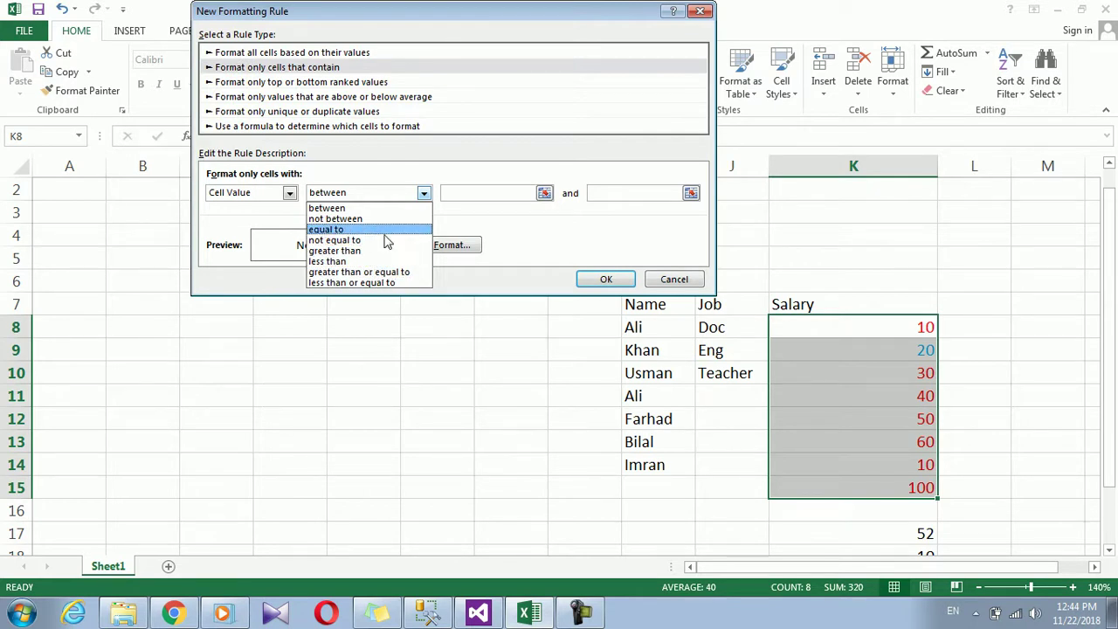
pyautogui.click(386, 230)
pyautogui.click(429, 194)
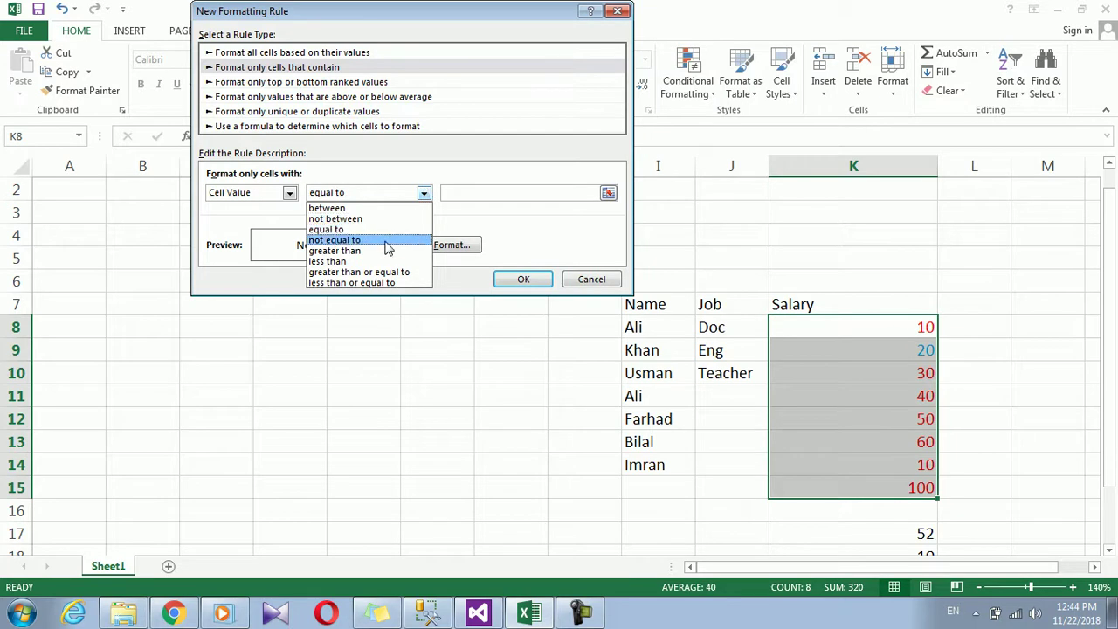
pyautogui.click(386, 240)
pyautogui.click(493, 193)
pyautogui.write('10')
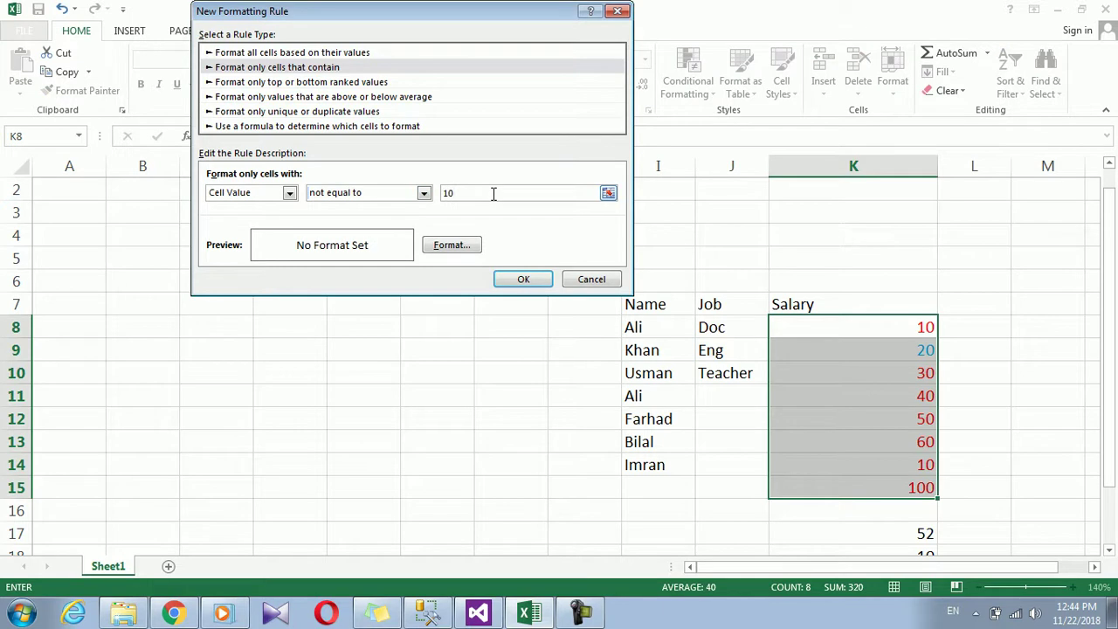
# - Give the rule a blue font and apply it, leaving only the 10s red
pyautogui.click(452, 246)
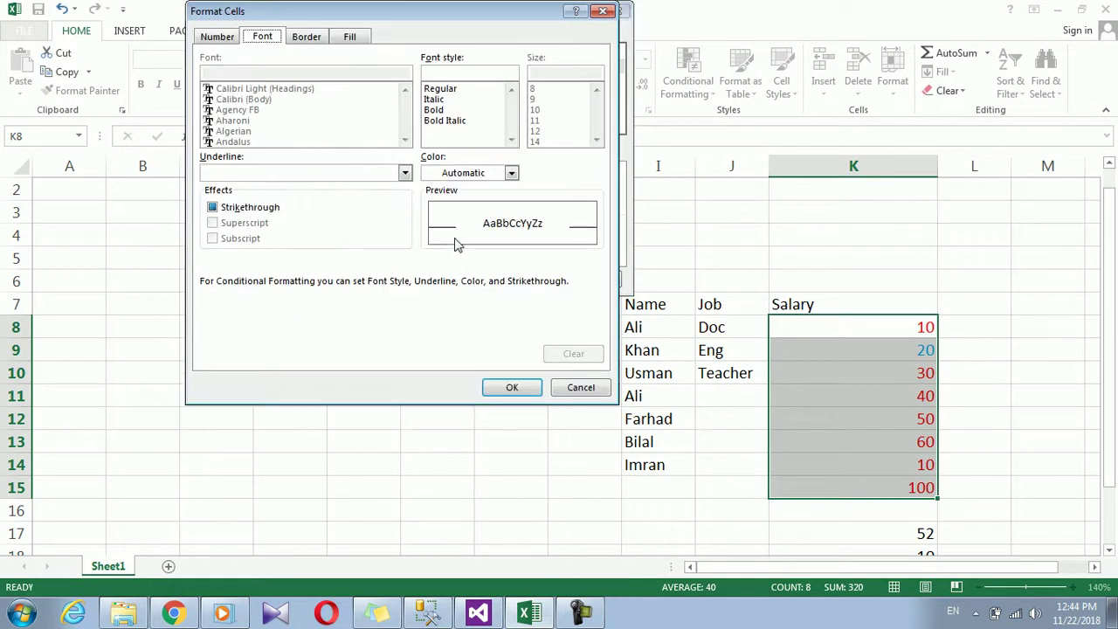
pyautogui.click(511, 174)
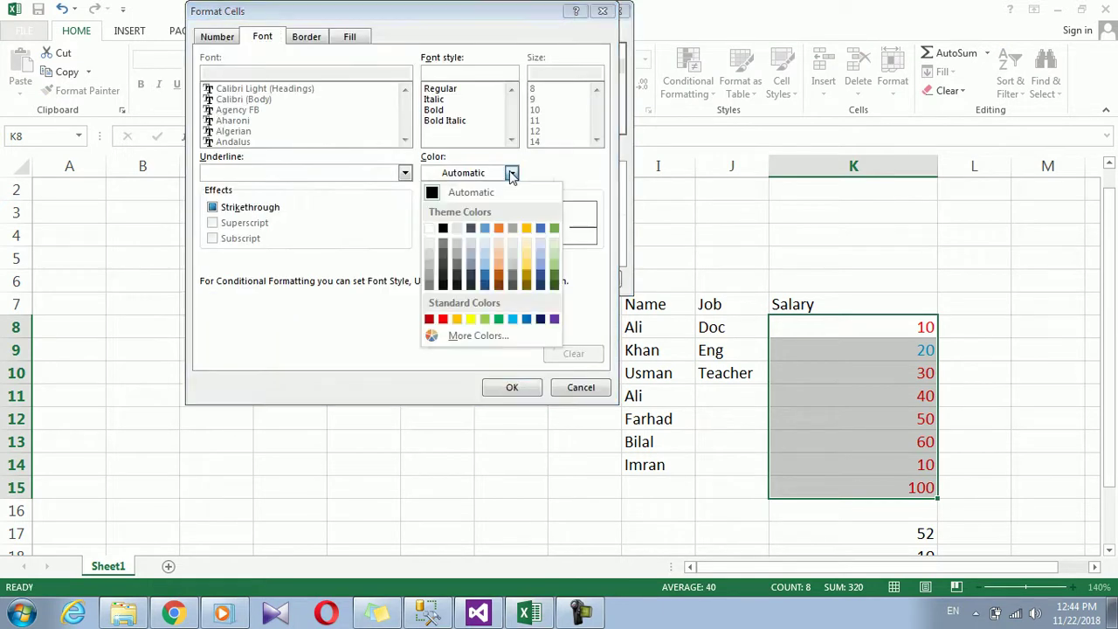
pyautogui.click(485, 272)
pyautogui.click(513, 389)
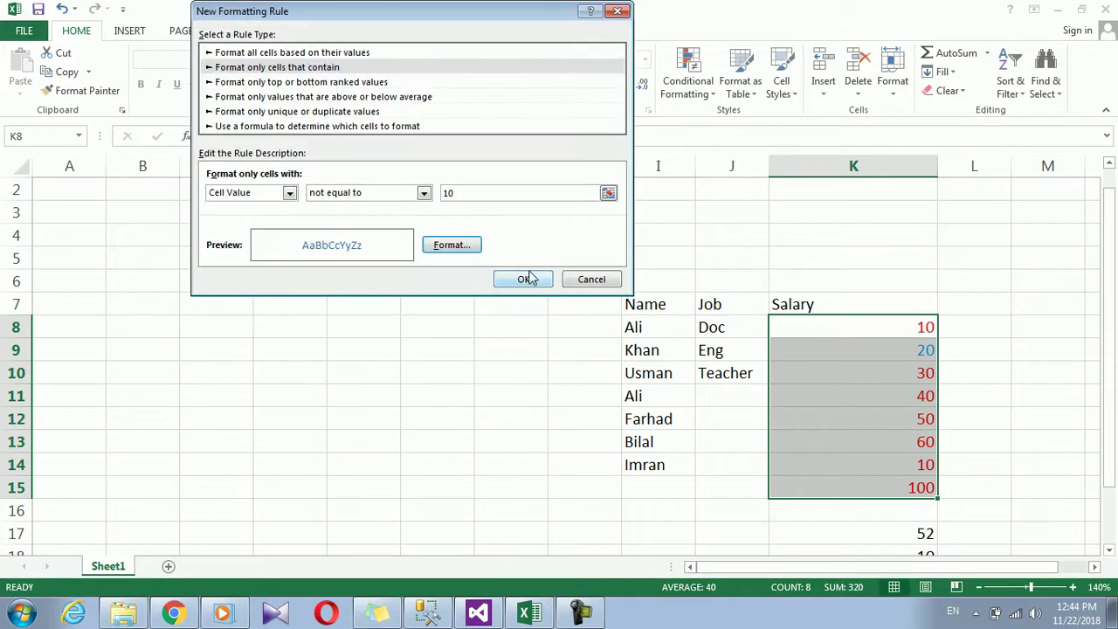
pyautogui.click(524, 276)
pyautogui.click(831, 394)
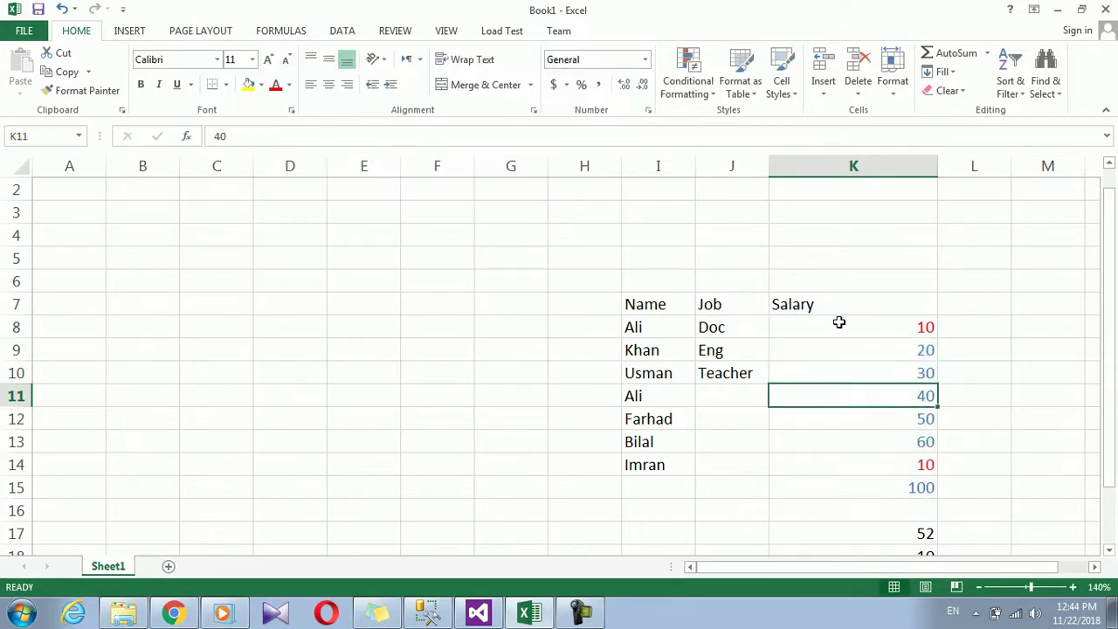
pyautogui.moveTo(838, 323); pyautogui.dragTo(853, 515)
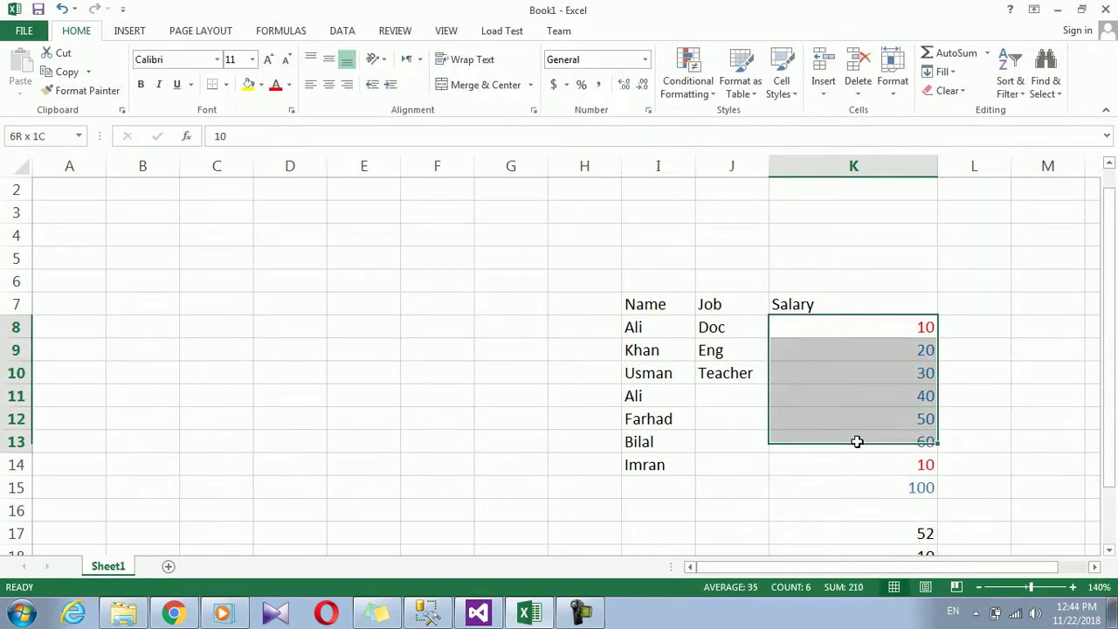
# - Check the red 10 in K14 and reselect the salaries K8:K15
pyautogui.click(900, 466)
pyautogui.click(916, 330)
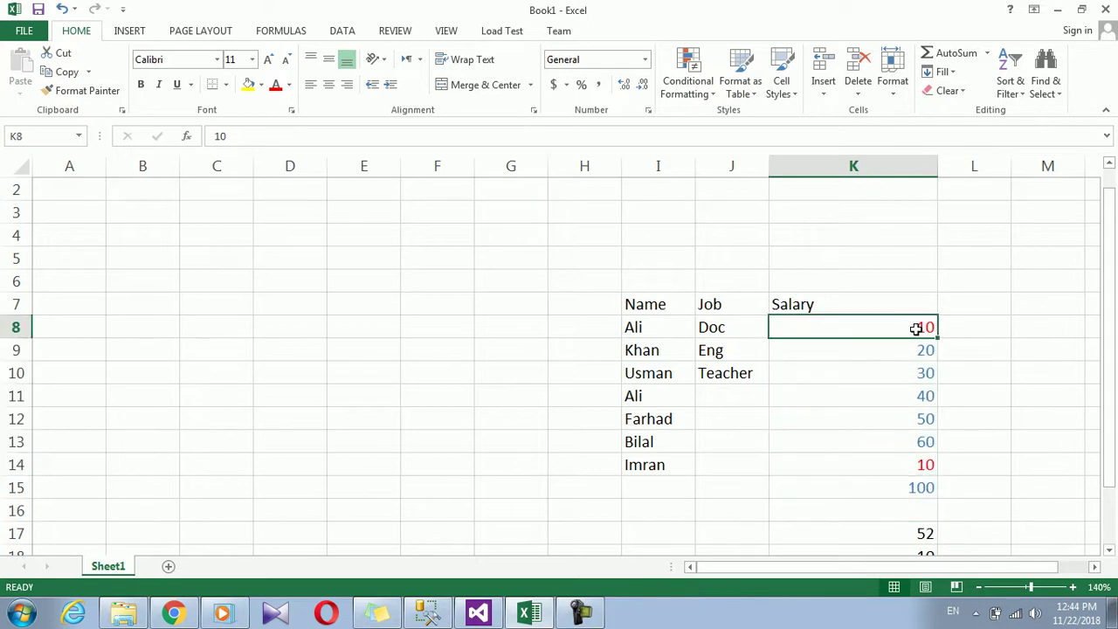
pyautogui.click(900, 468)
pyautogui.moveTo(918, 323); pyautogui.dragTo(904, 481)
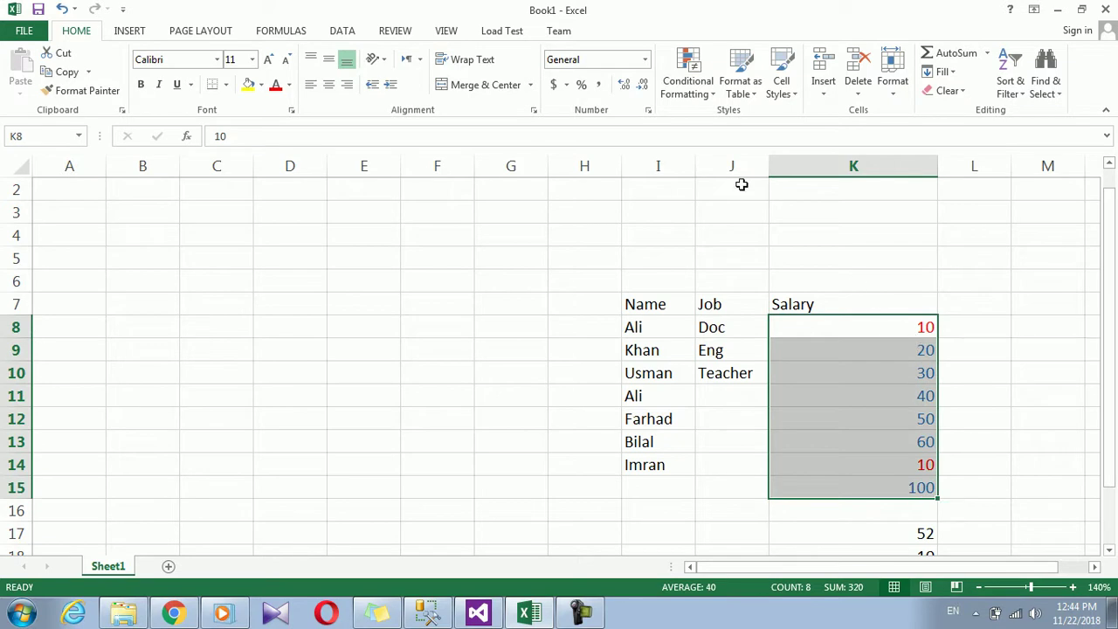
# - Start another new rule, switching its condition from Cell Value to Specific Text
pyautogui.click(712, 101)
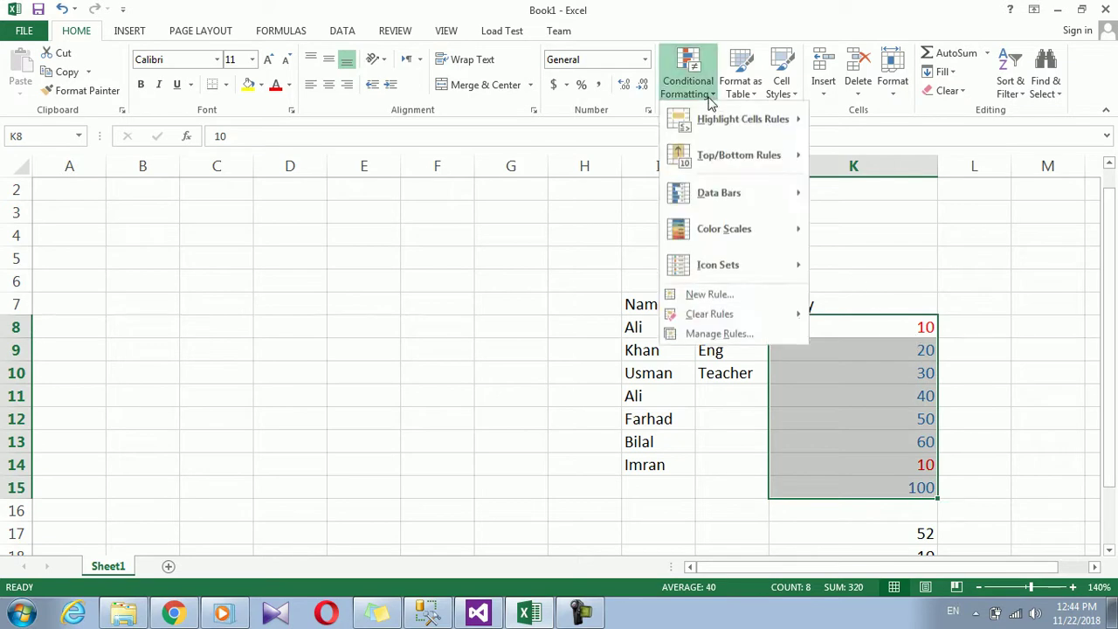
pyautogui.click(701, 297)
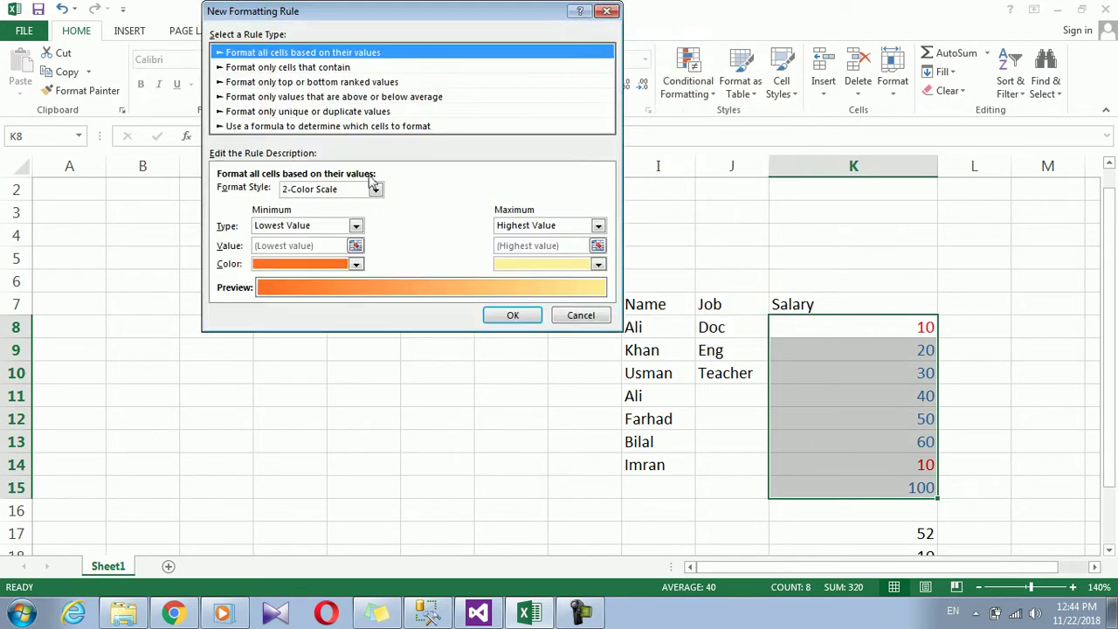
pyautogui.click(333, 70)
pyautogui.click(434, 193)
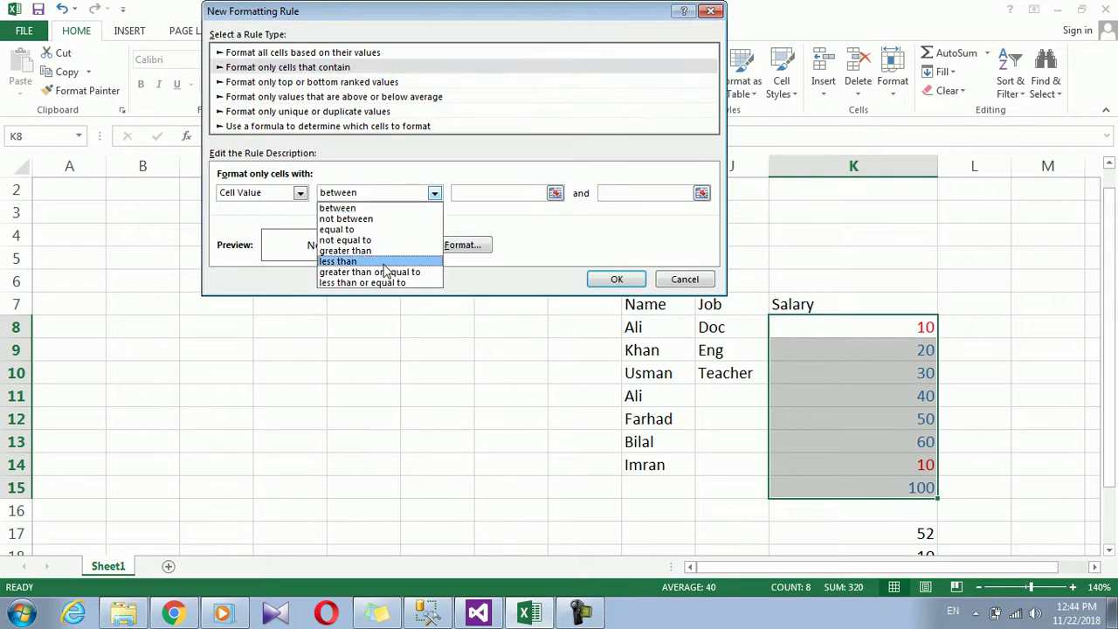
pyautogui.click(298, 201)
pyautogui.doubleClick(298, 200)
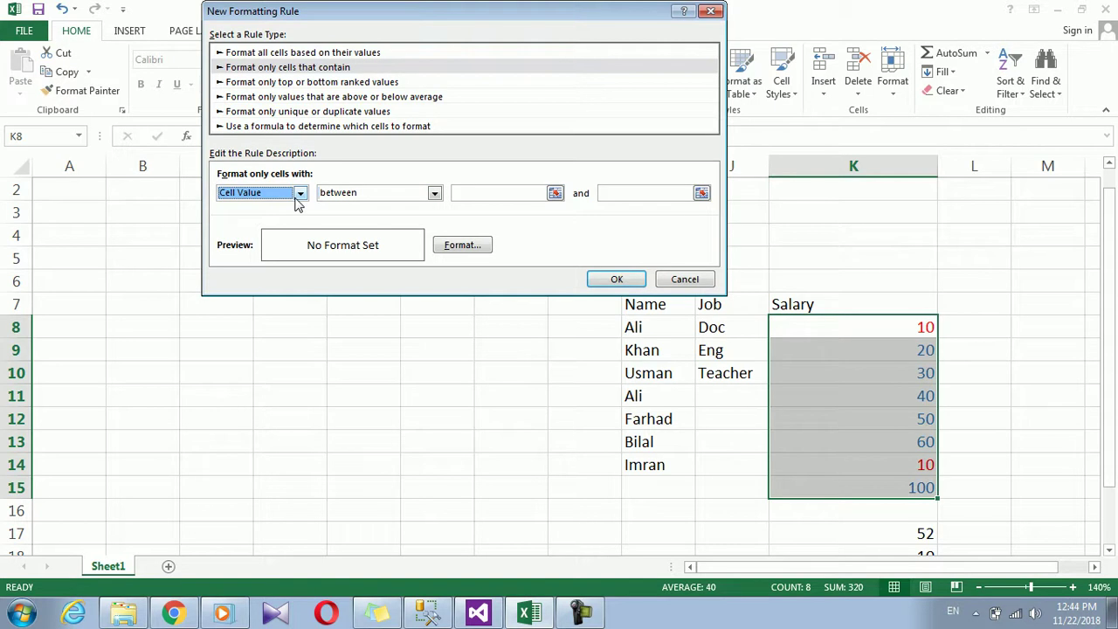
pyautogui.click(298, 194)
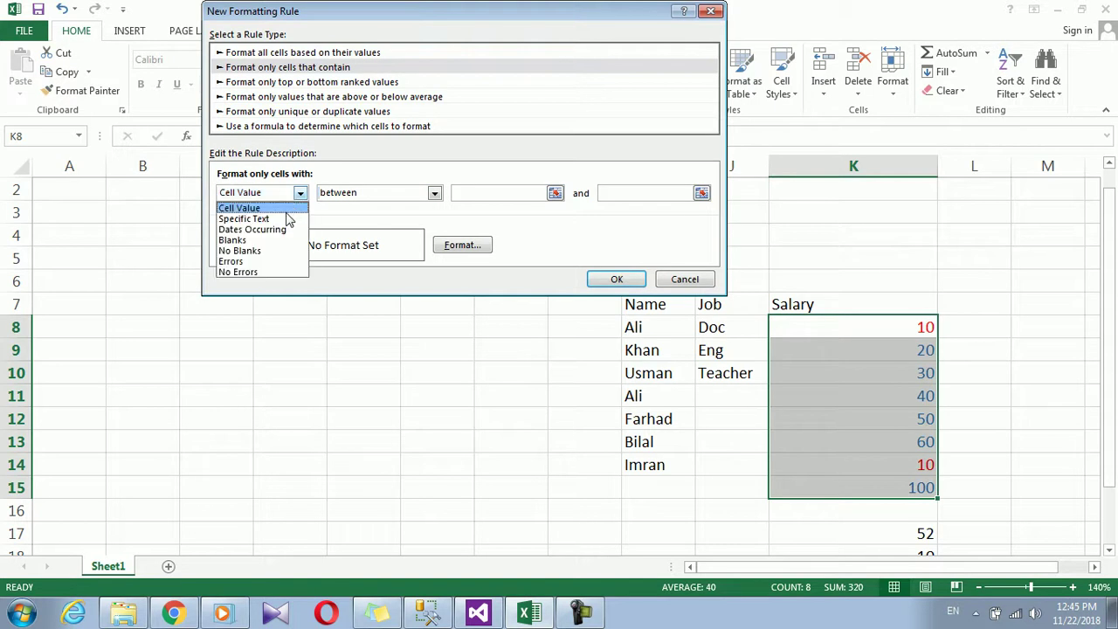
pyautogui.click(285, 218)
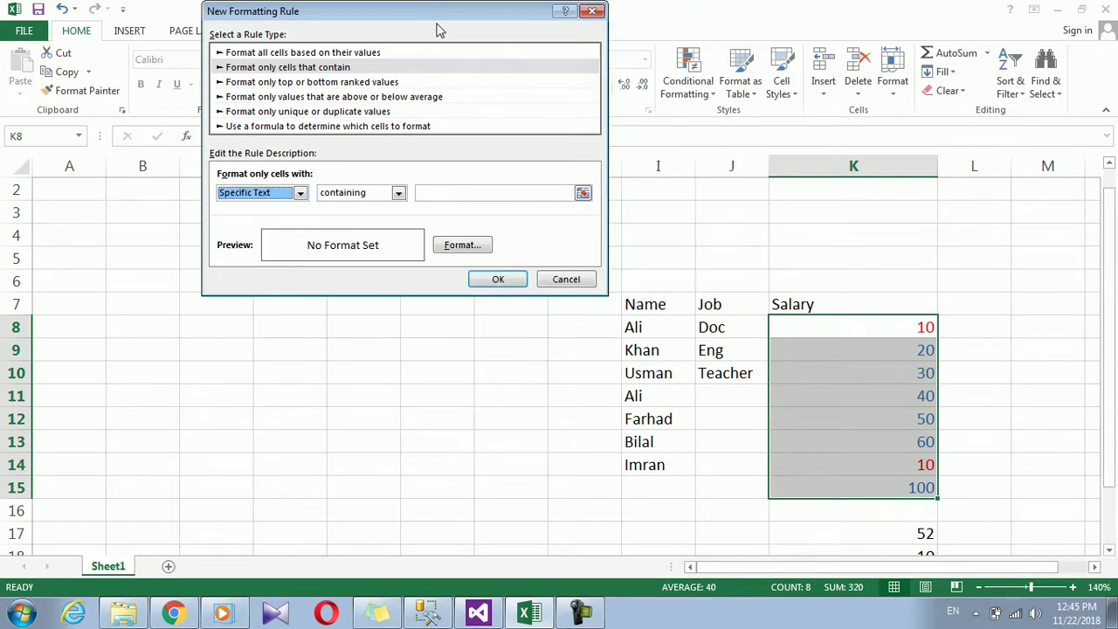
# - Leave the text match as containing, then cancel the unfinished rule
pyautogui.moveTo(447, 19); pyautogui.dragTo(342, 115)
pyautogui.click(291, 291)
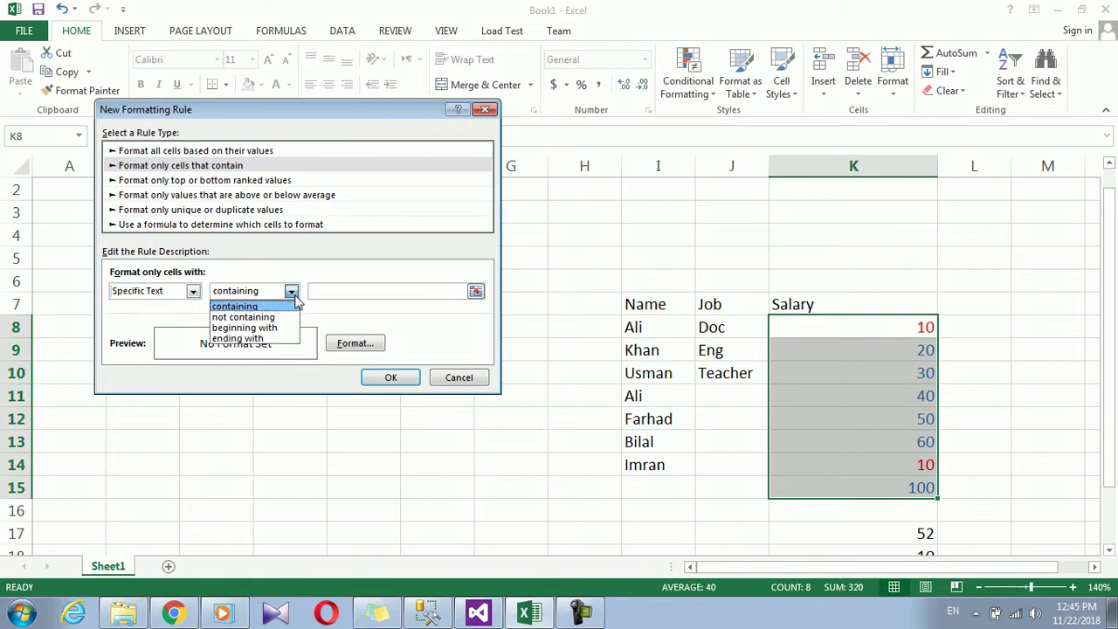
pyautogui.click(294, 299)
pyautogui.click(291, 292)
pyautogui.click(291, 291)
pyautogui.click(458, 377)
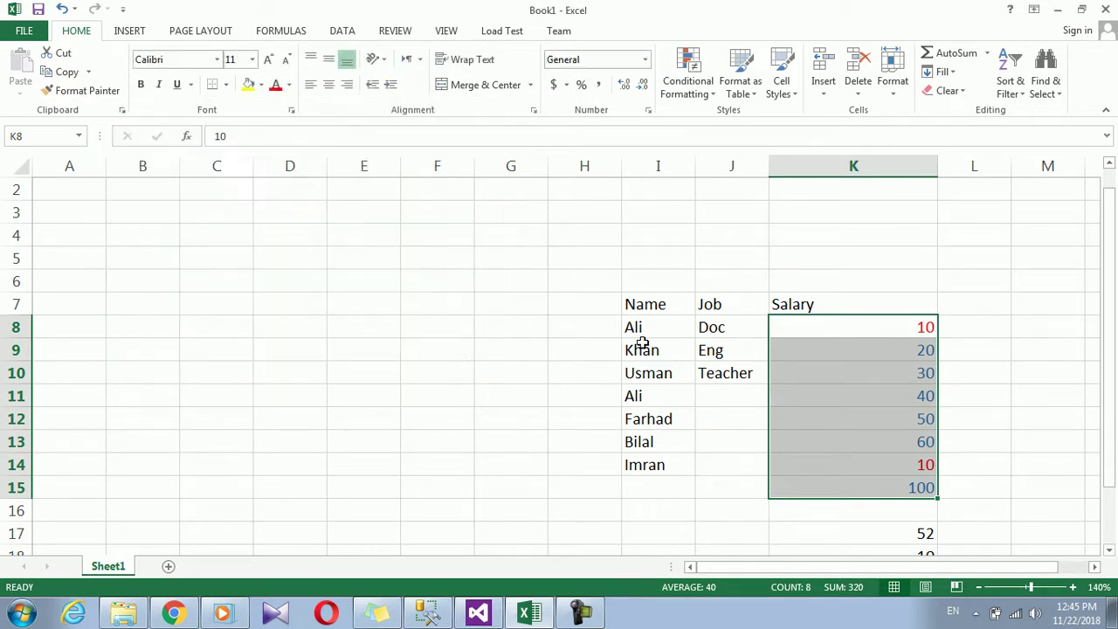
# - Select the names I8:I14 and start a Specific Text rule containing 'Ali'
pyautogui.moveTo(642, 326); pyautogui.dragTo(627, 465)
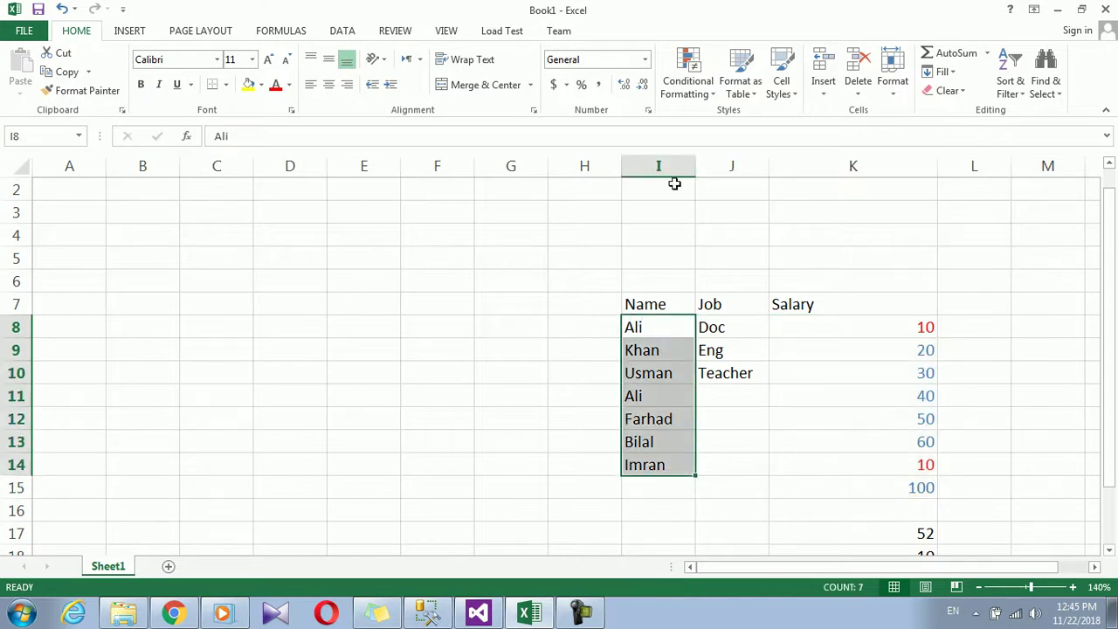
pyautogui.click(697, 94)
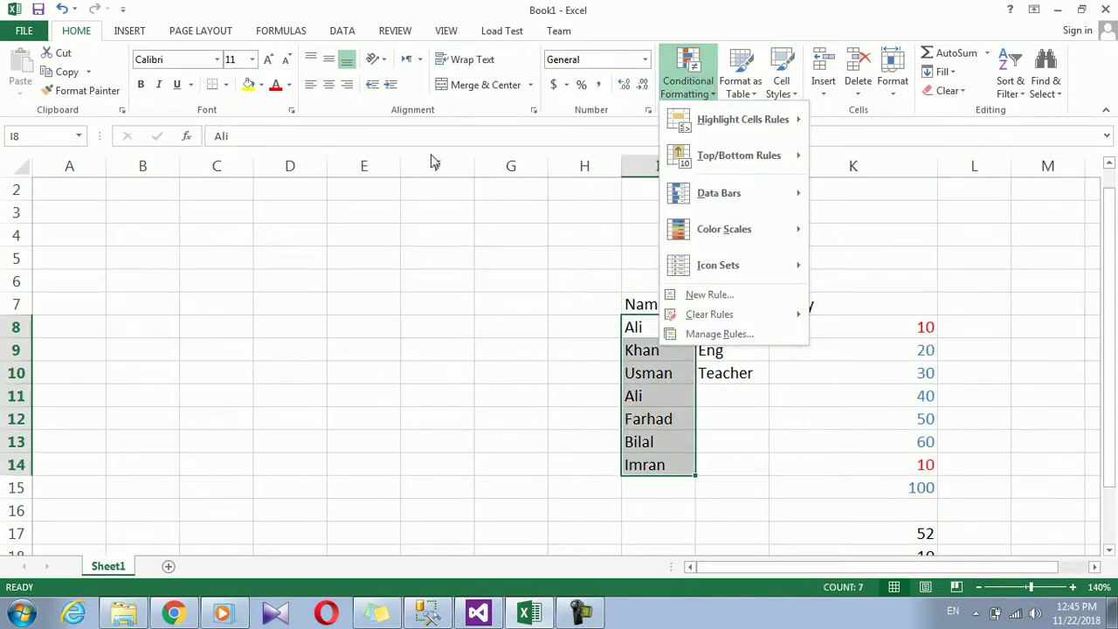
pyautogui.click(711, 298)
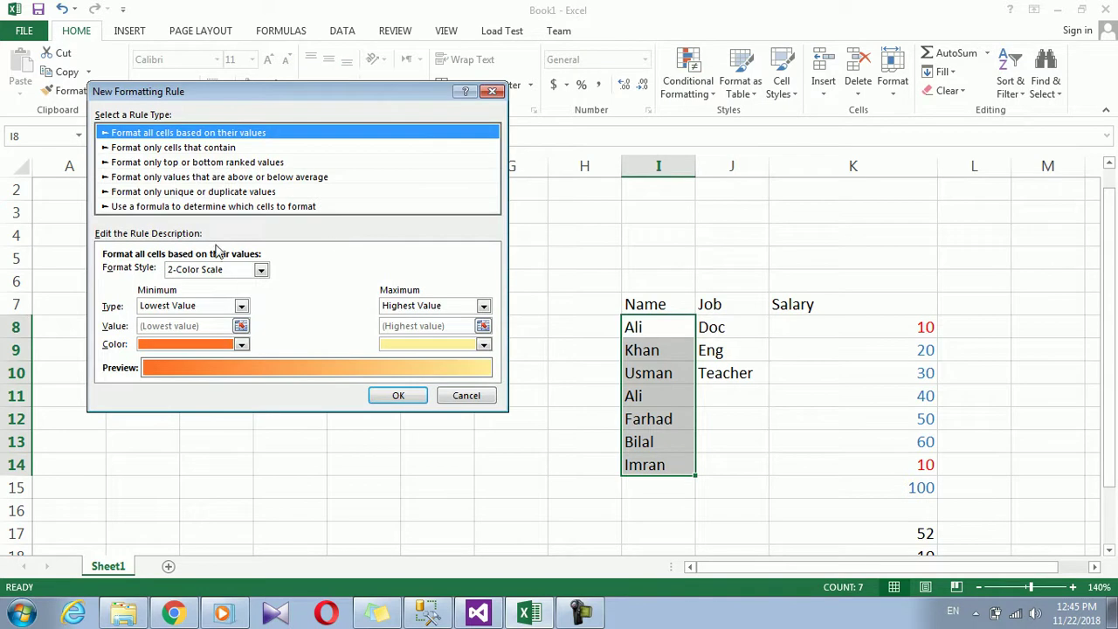
pyautogui.click(190, 147)
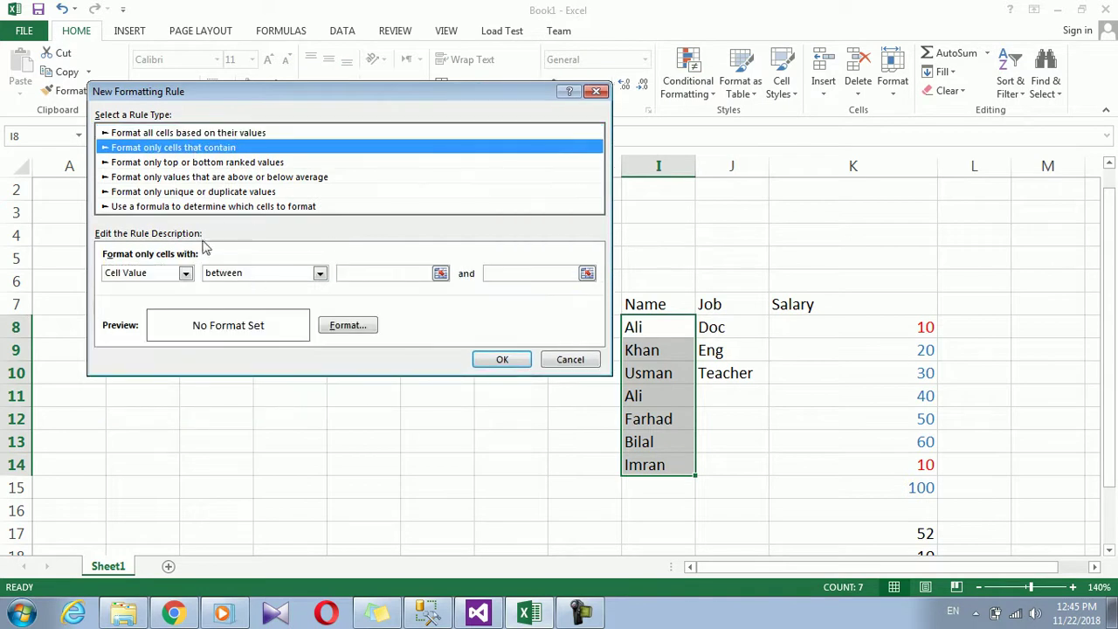
pyautogui.click(186, 273)
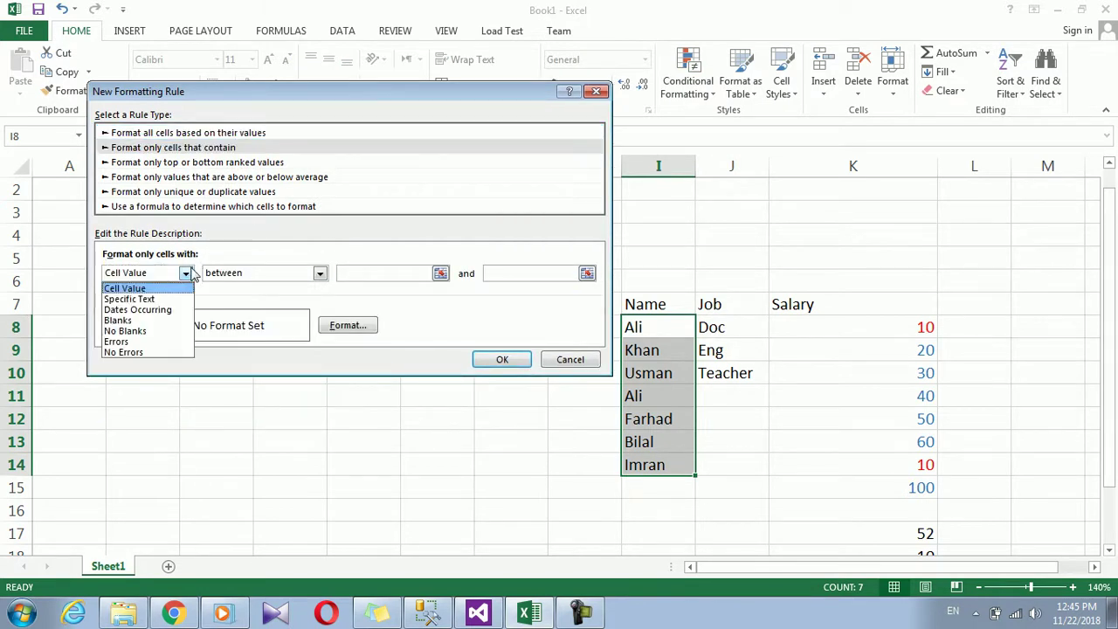
pyautogui.click(139, 299)
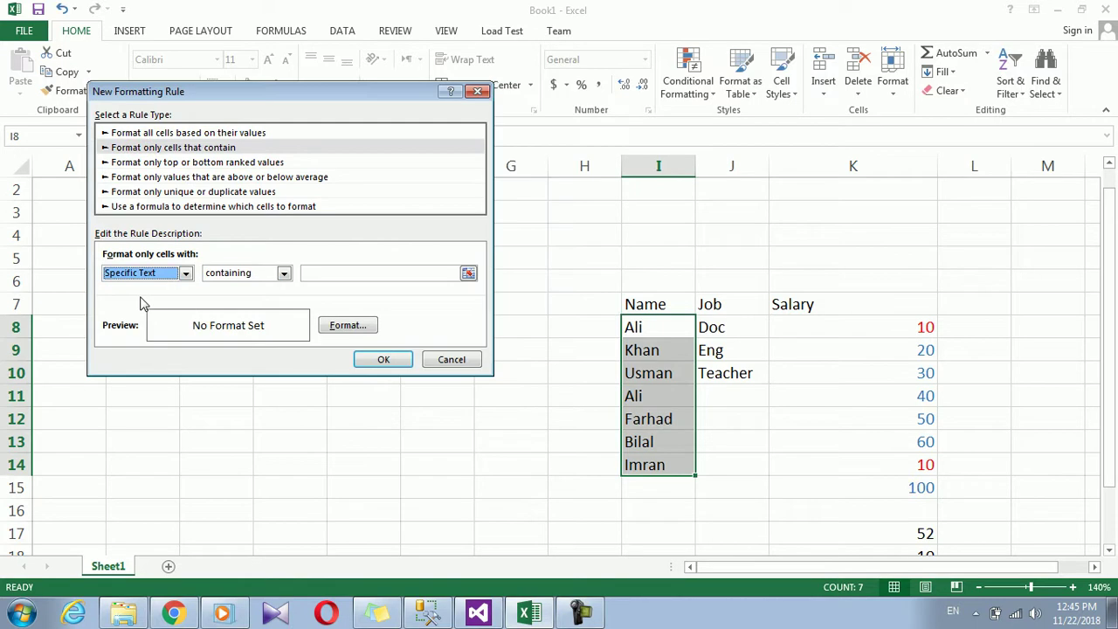
pyautogui.click(285, 273)
pyautogui.click(354, 276)
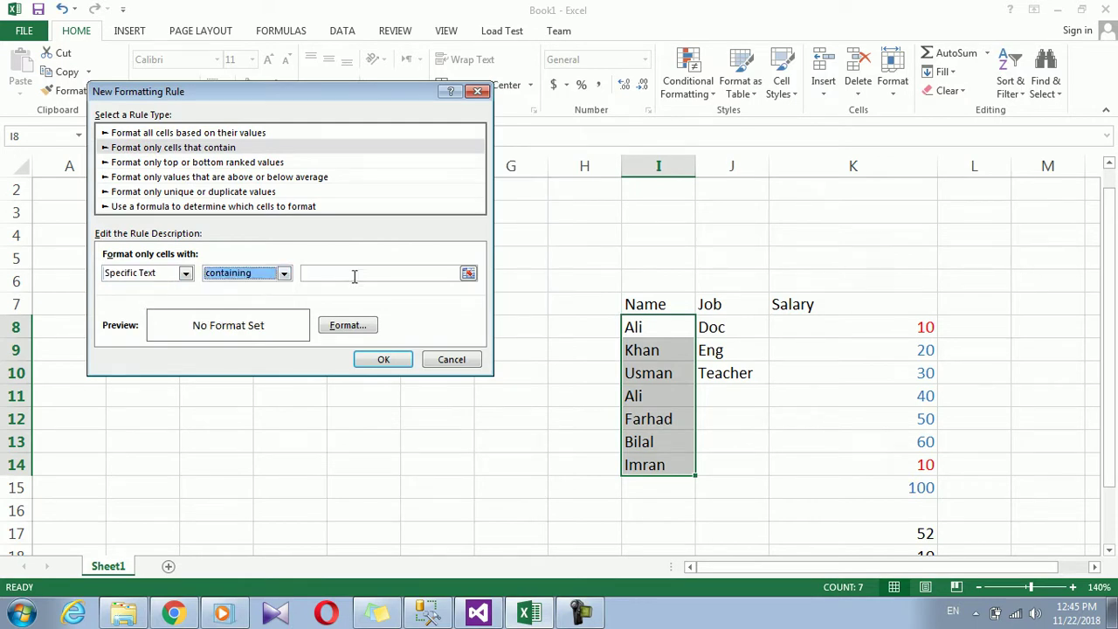
pyautogui.click(354, 276)
pyautogui.write('ali')
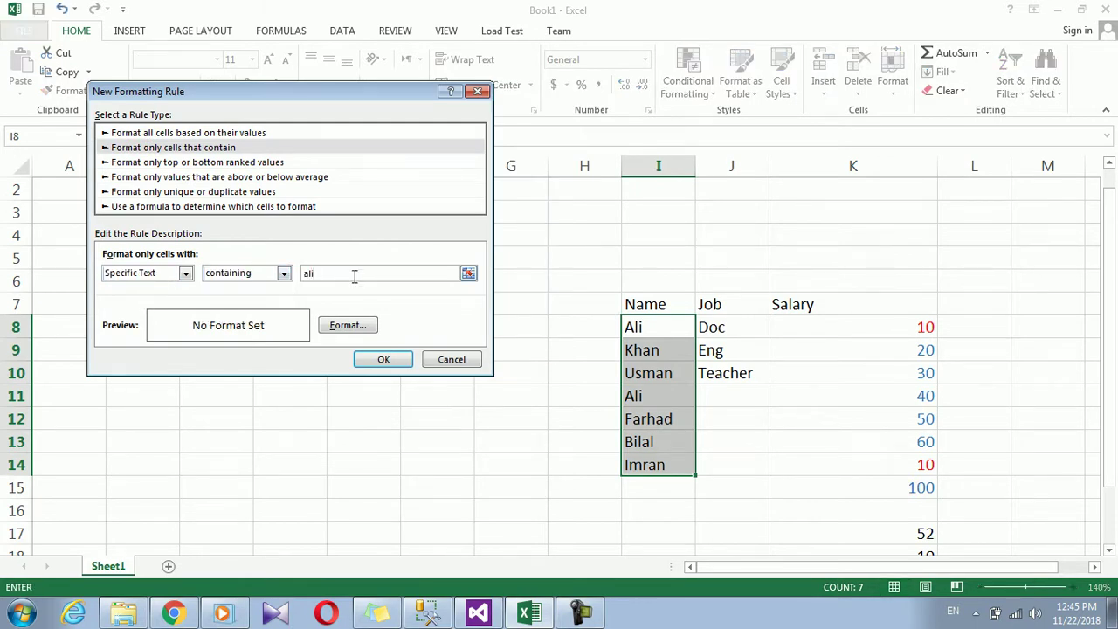
# - Set the rule's font colour to red
pyautogui.click(351, 330)
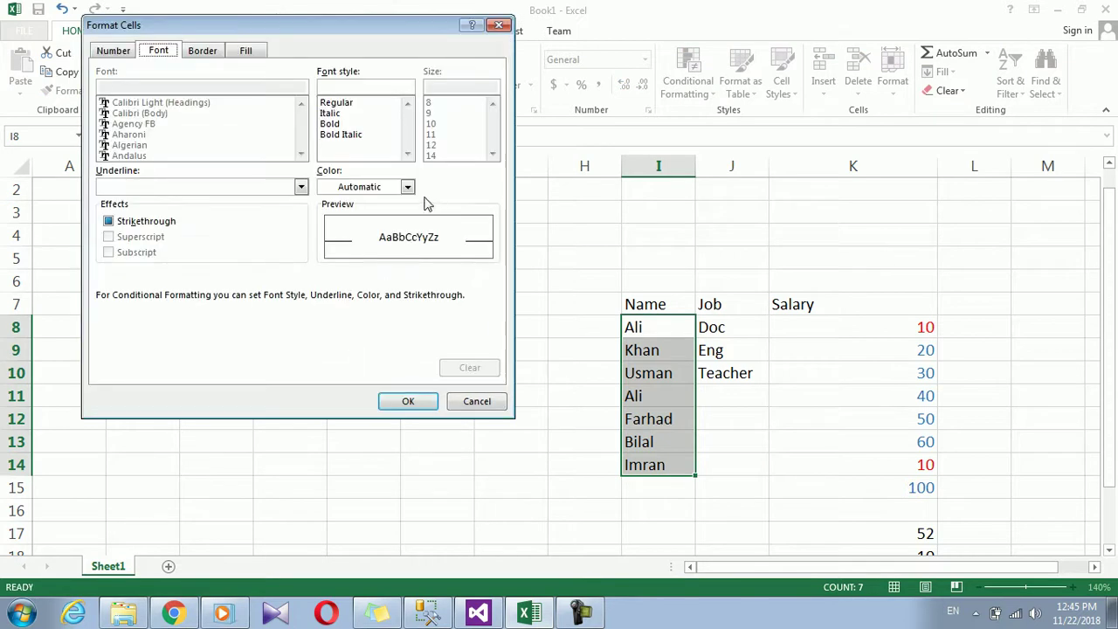
pyautogui.click(407, 187)
pyautogui.click(340, 333)
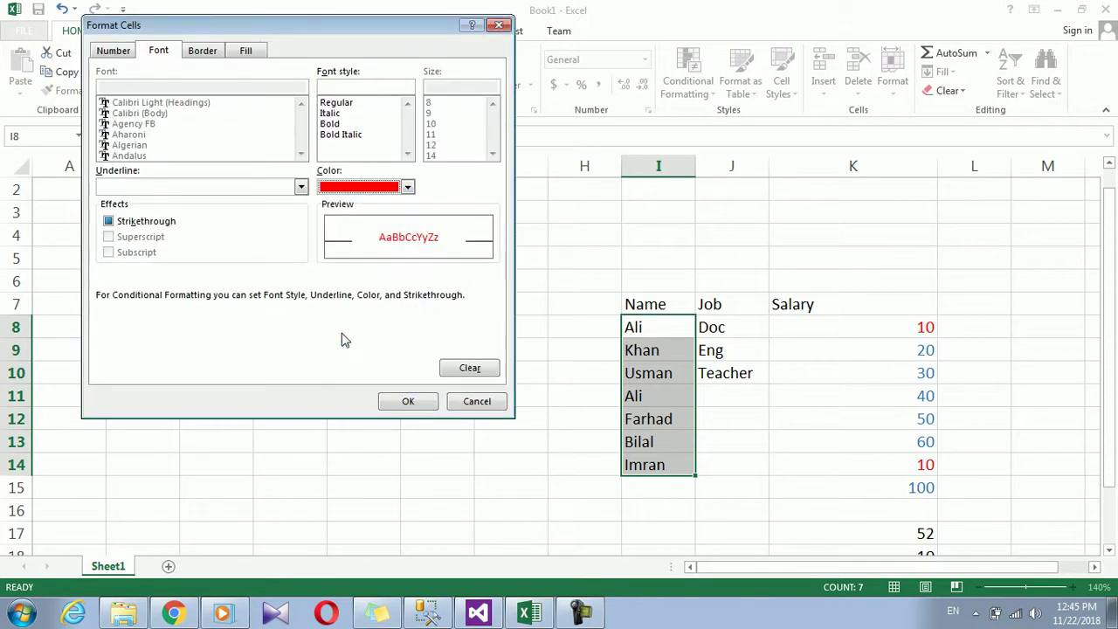
pyautogui.click(409, 403)
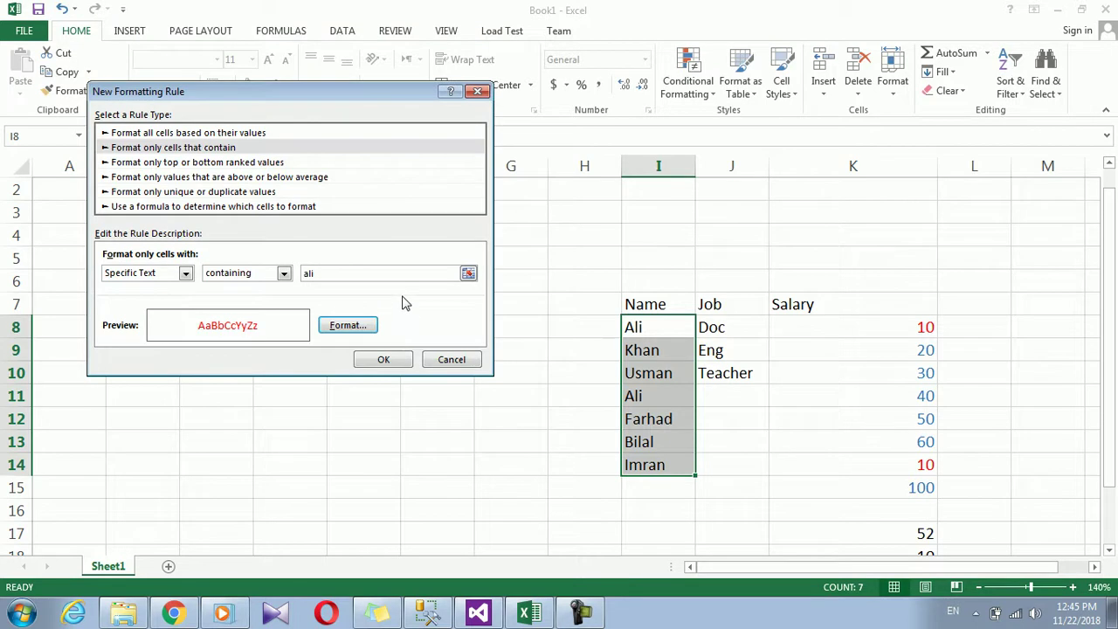
# - Remove the stray J8 reference from the match text and apply the rule, reddening I8 and I11
pyautogui.click(308, 273)
pyautogui.write('=')
pyautogui.press('Right')
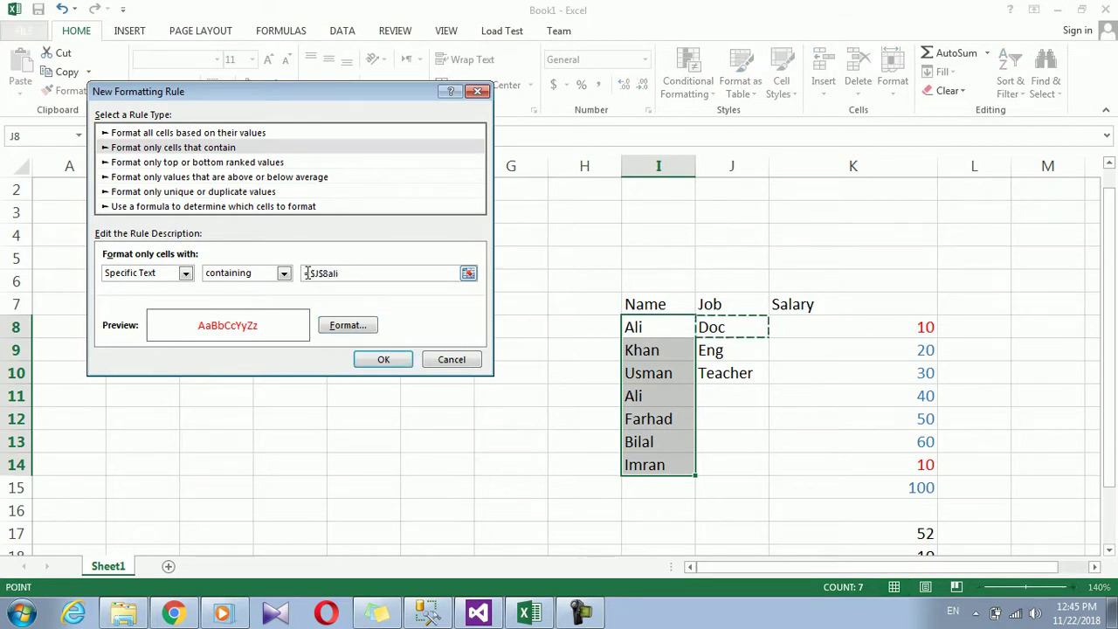
pyautogui.press('BackSpace')
pyautogui.press('BackSpace')
pyautogui.press('BackSpace')
pyautogui.write('Ali')
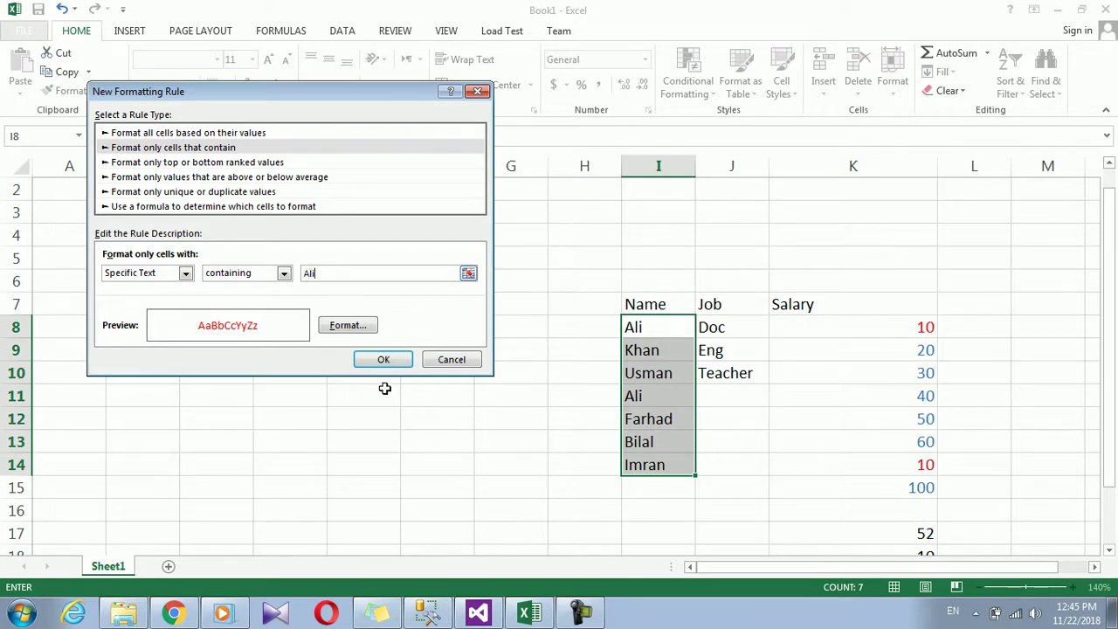
pyautogui.click(387, 361)
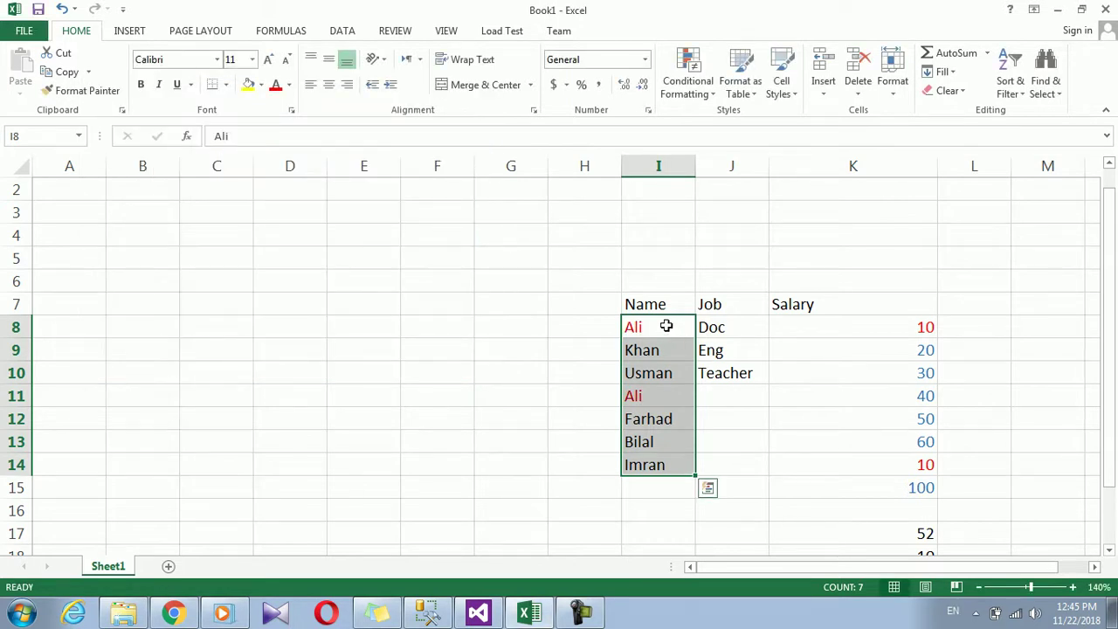
# - Set up a second I8:I14 rule: Specific Text not containing 'Ali', with red font
pyautogui.click(687, 77)
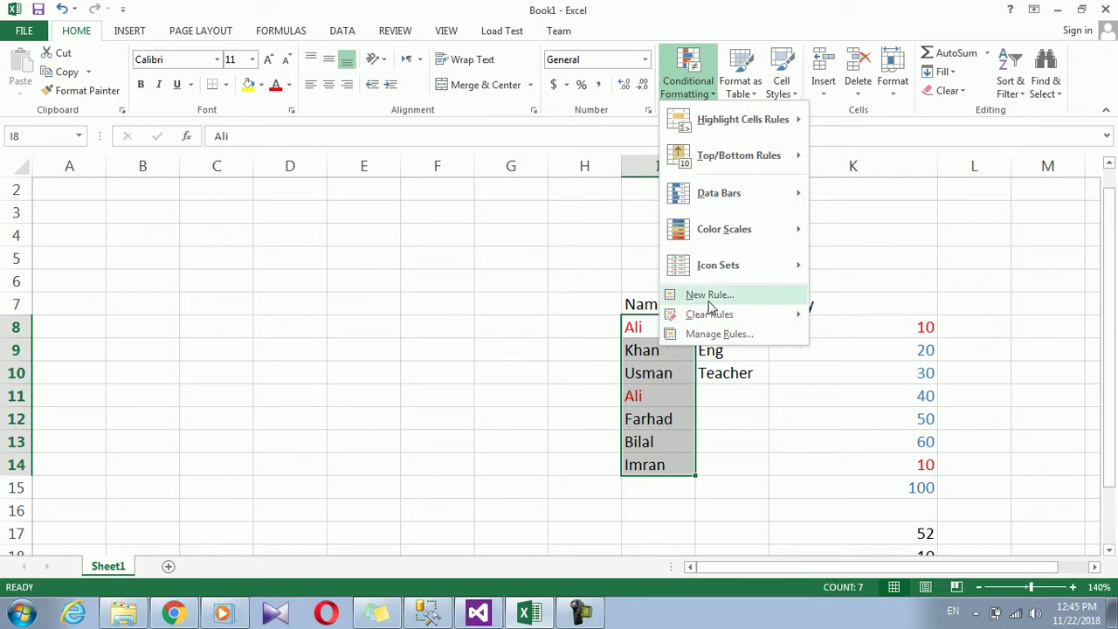
pyautogui.click(709, 297)
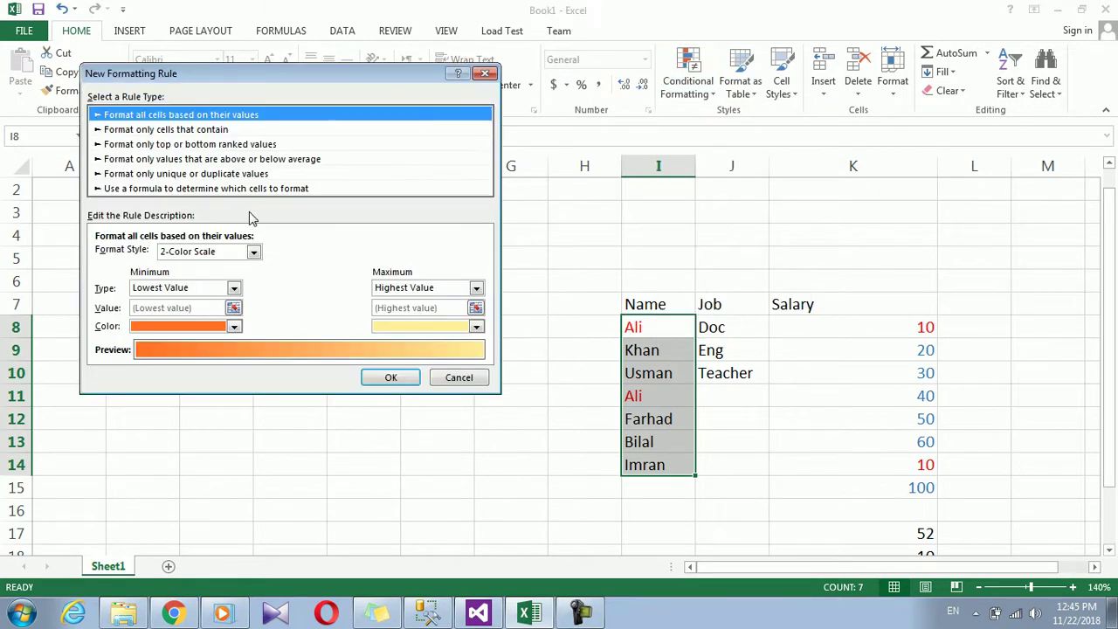
pyautogui.click(214, 131)
pyautogui.click(178, 255)
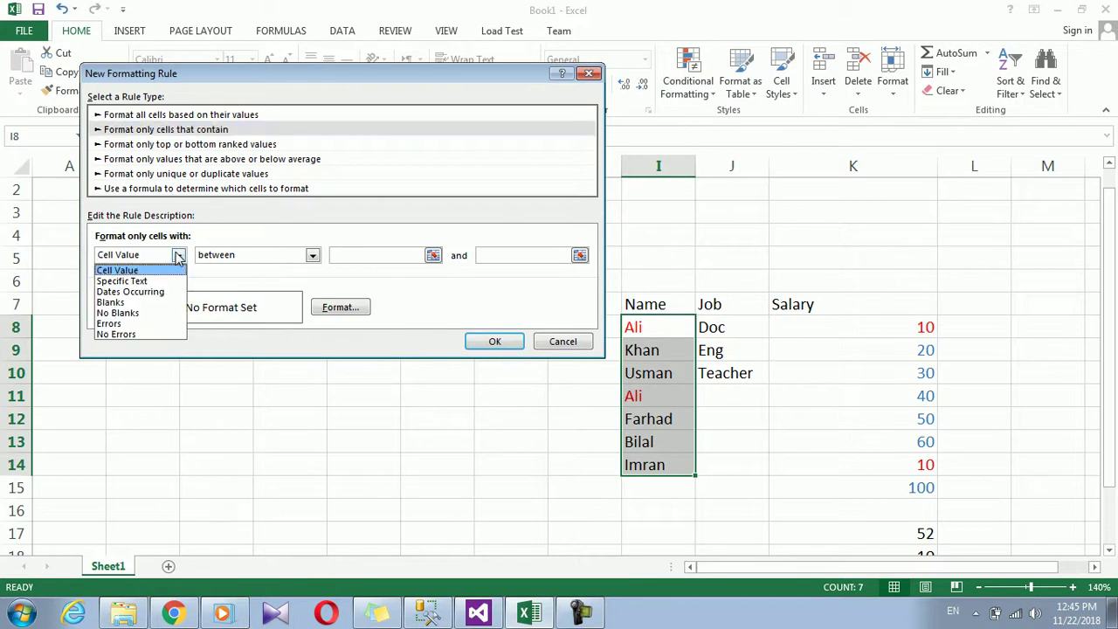
pyautogui.click(161, 282)
pyautogui.click(276, 255)
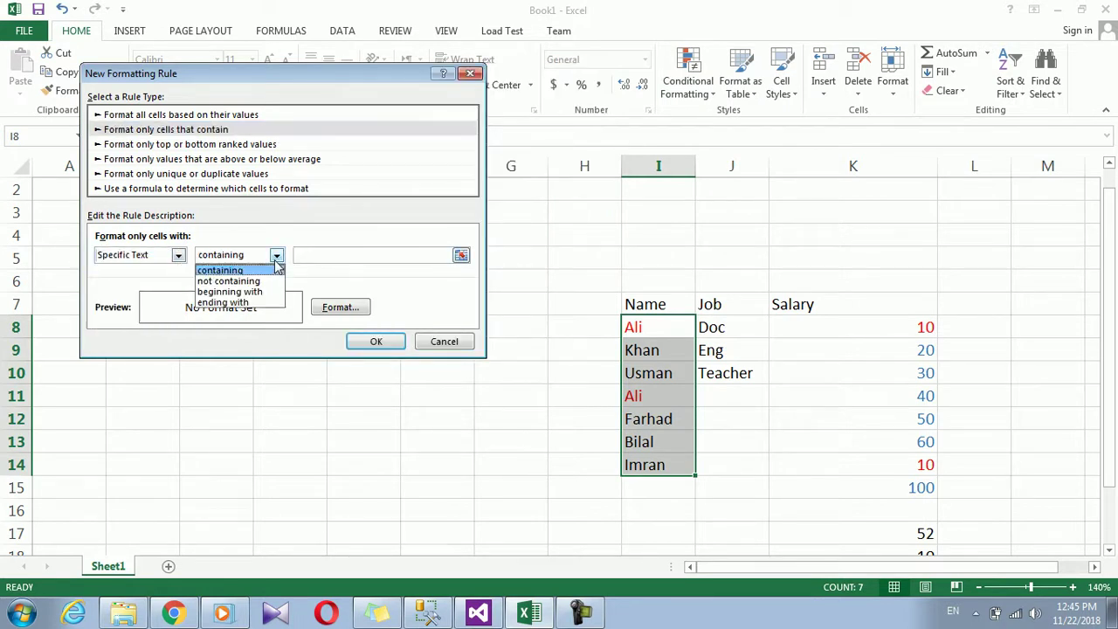
pyautogui.click(257, 280)
pyautogui.click(367, 254)
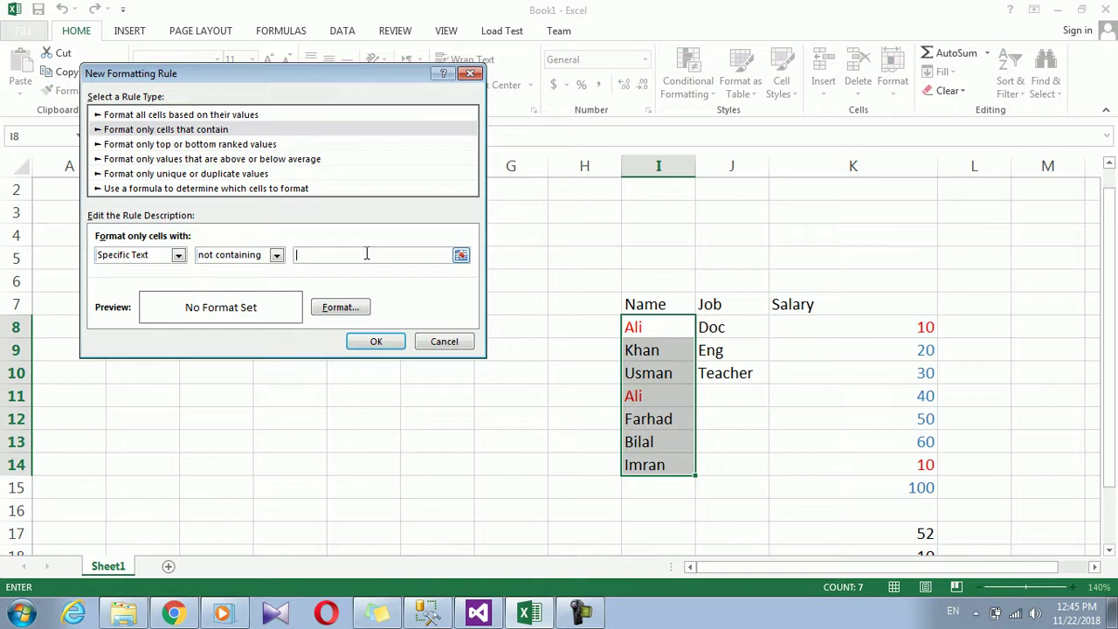
pyautogui.write('Ali')
pyautogui.click(354, 307)
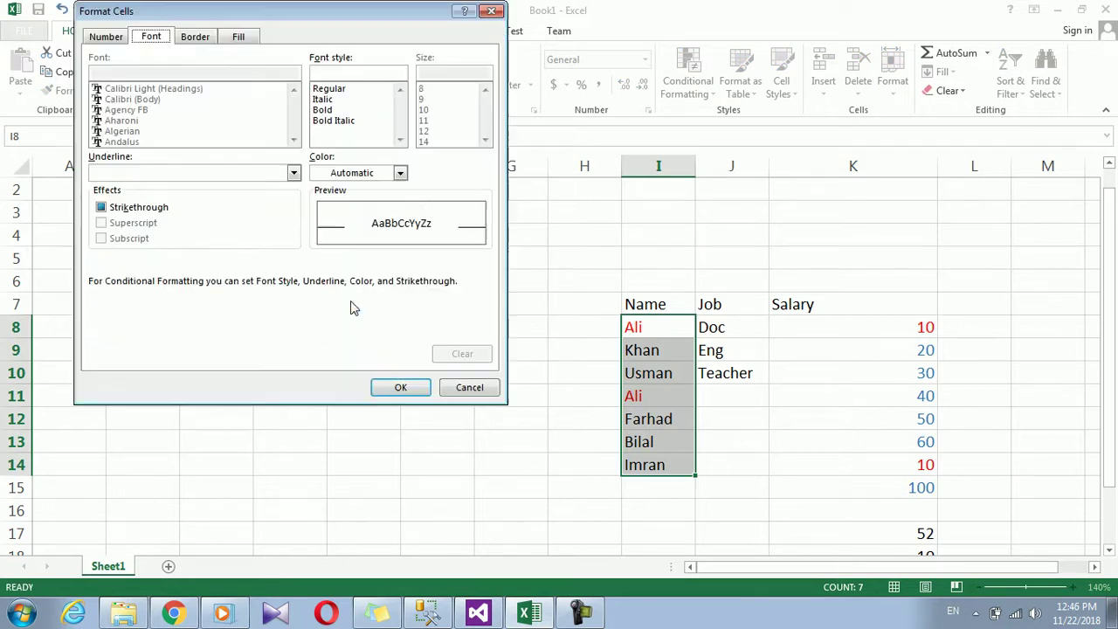
pyautogui.click(401, 173)
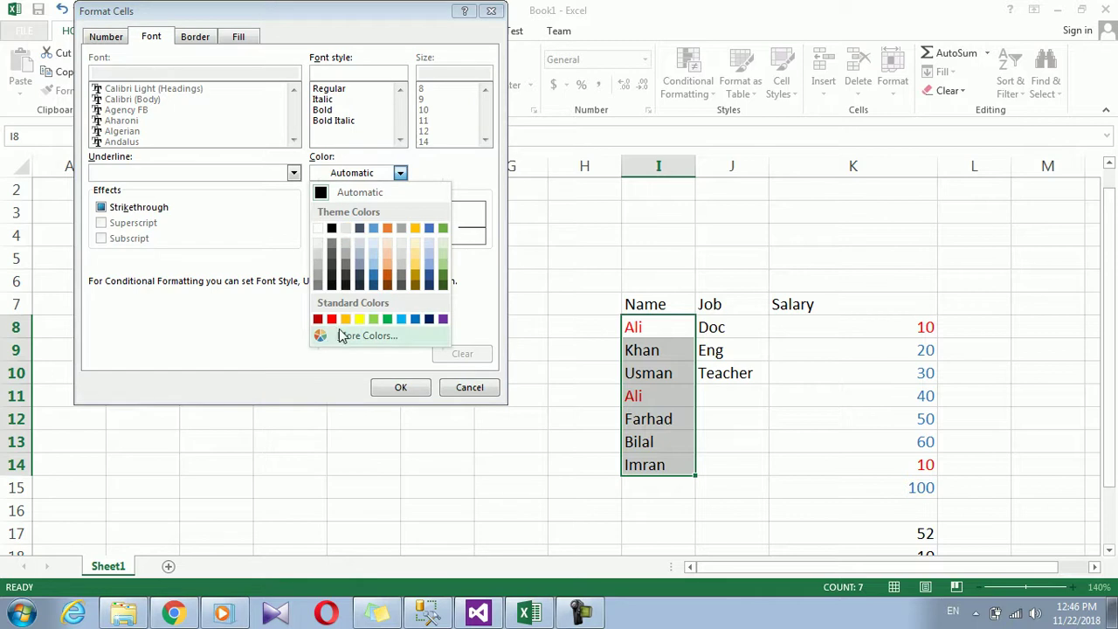
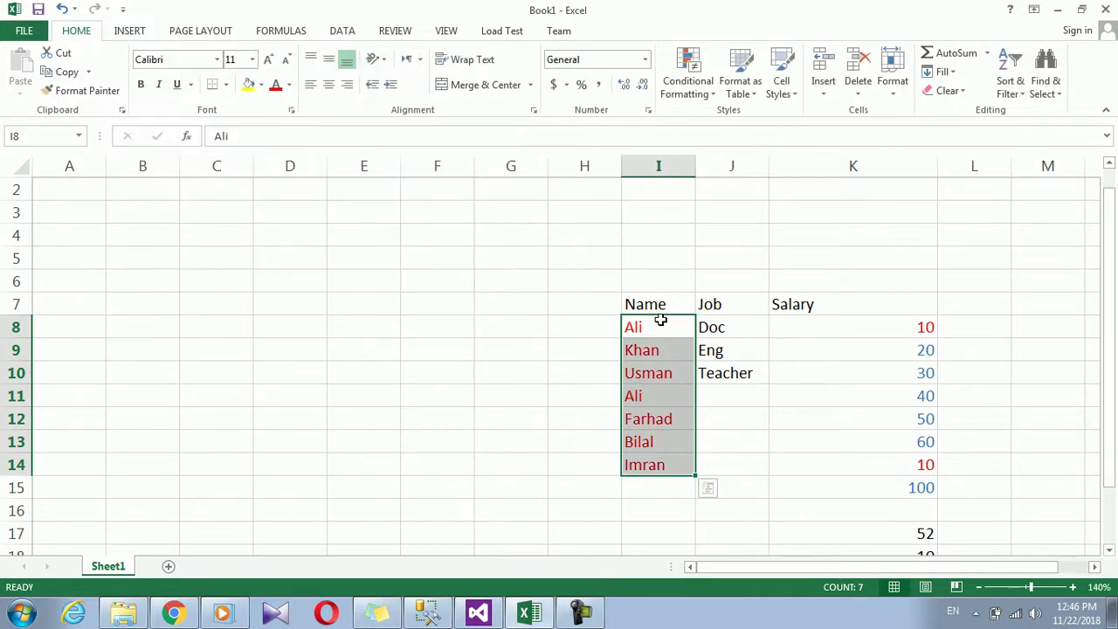
# - Create a new rule for the Name cells matching text beginning with 'a'
pyautogui.click(688, 87)
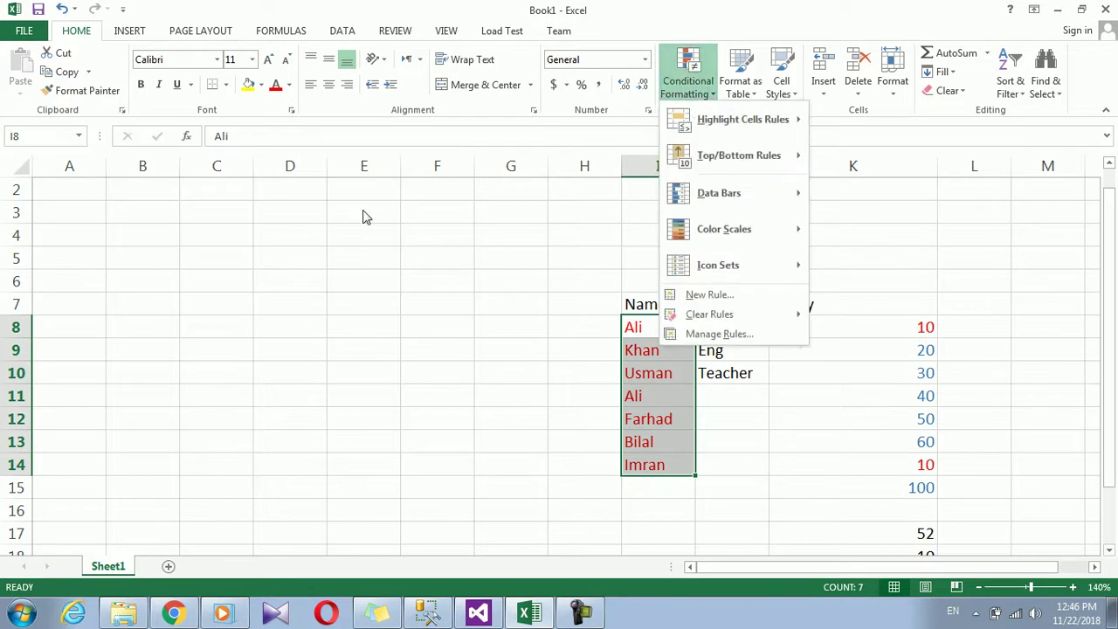
pyautogui.click(704, 296)
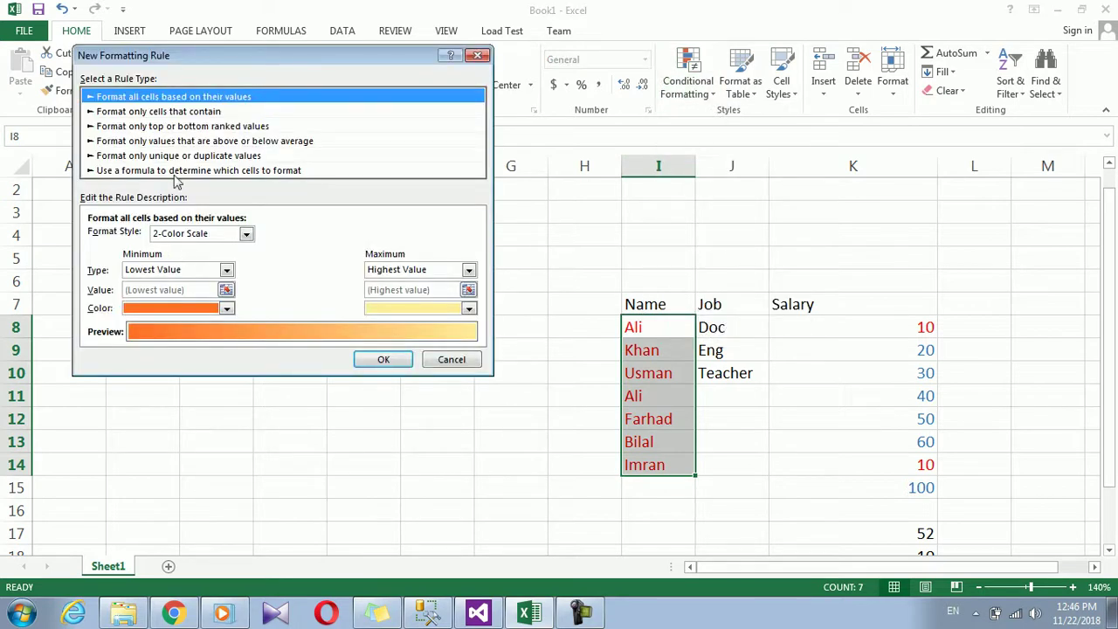
pyautogui.click(186, 112)
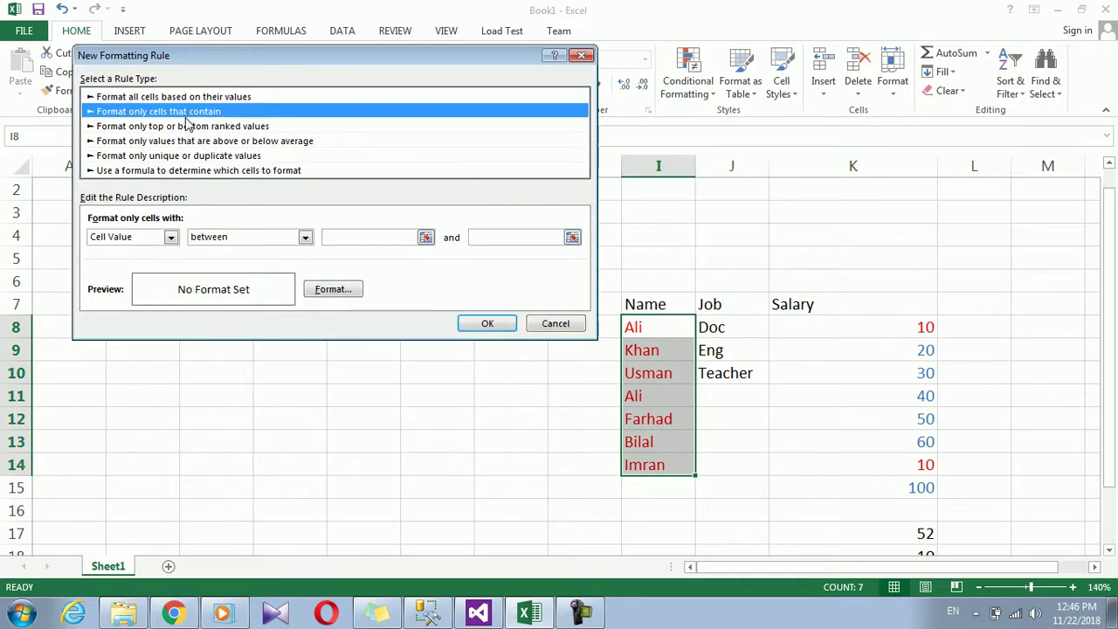
pyautogui.click(171, 237)
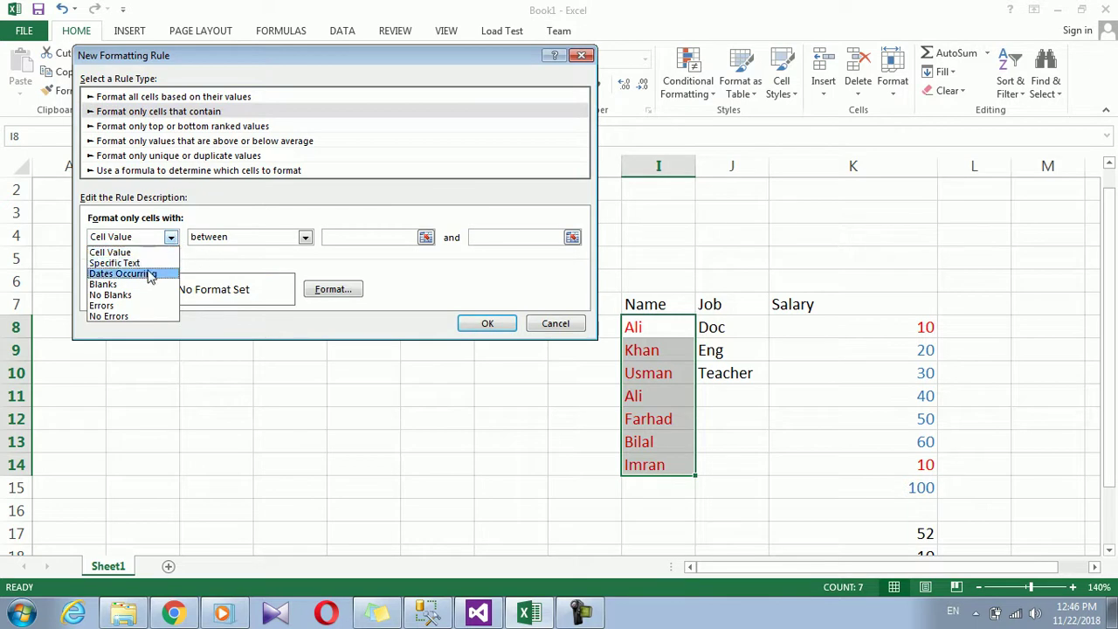
pyautogui.click(114, 263)
pyautogui.click(240, 238)
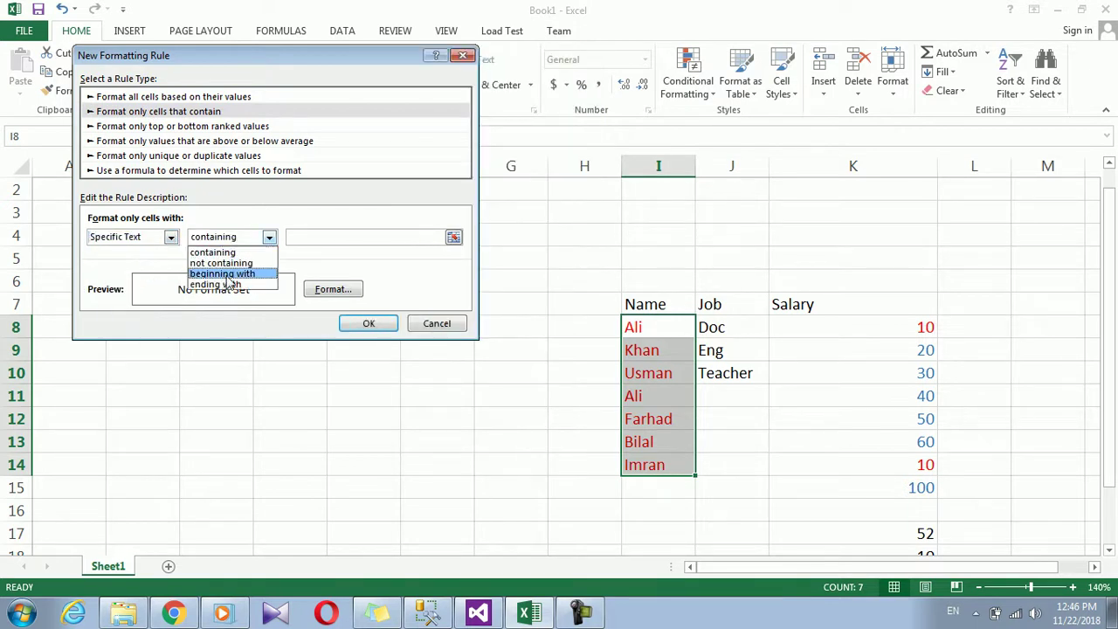
pyautogui.click(226, 274)
pyautogui.click(328, 234)
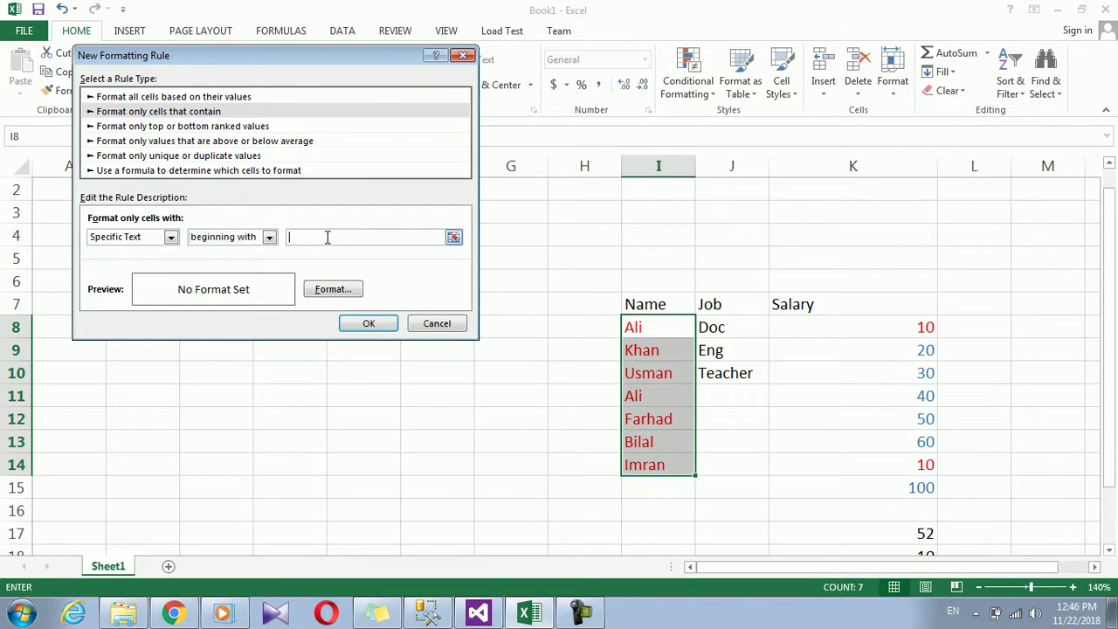
pyautogui.write('a')
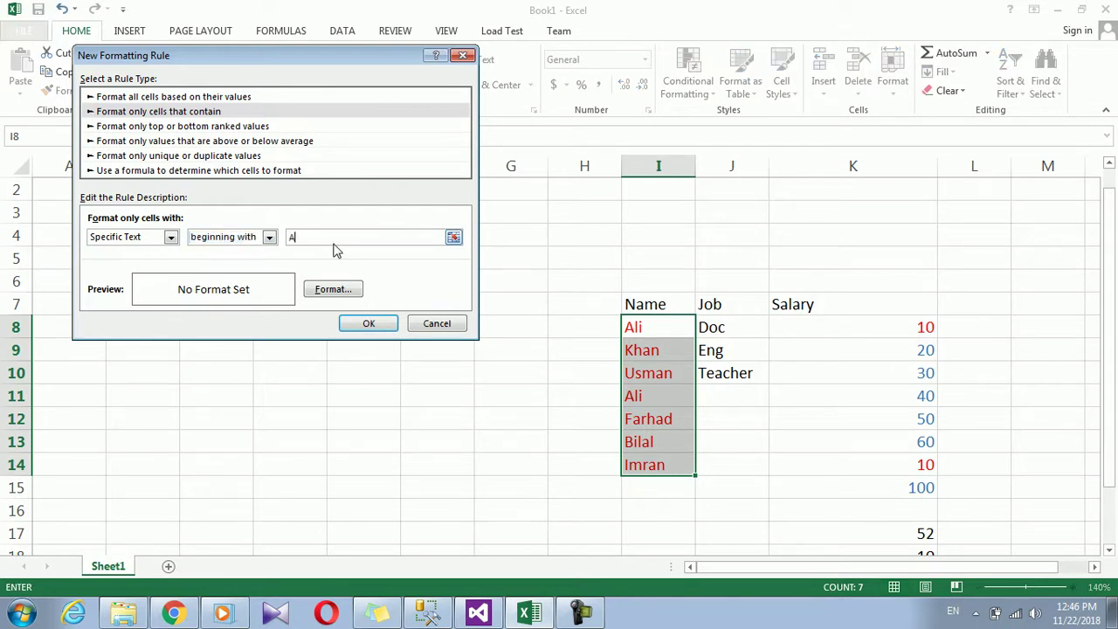
# - Give the matching names a red font and save the rule
pyautogui.click(337, 289)
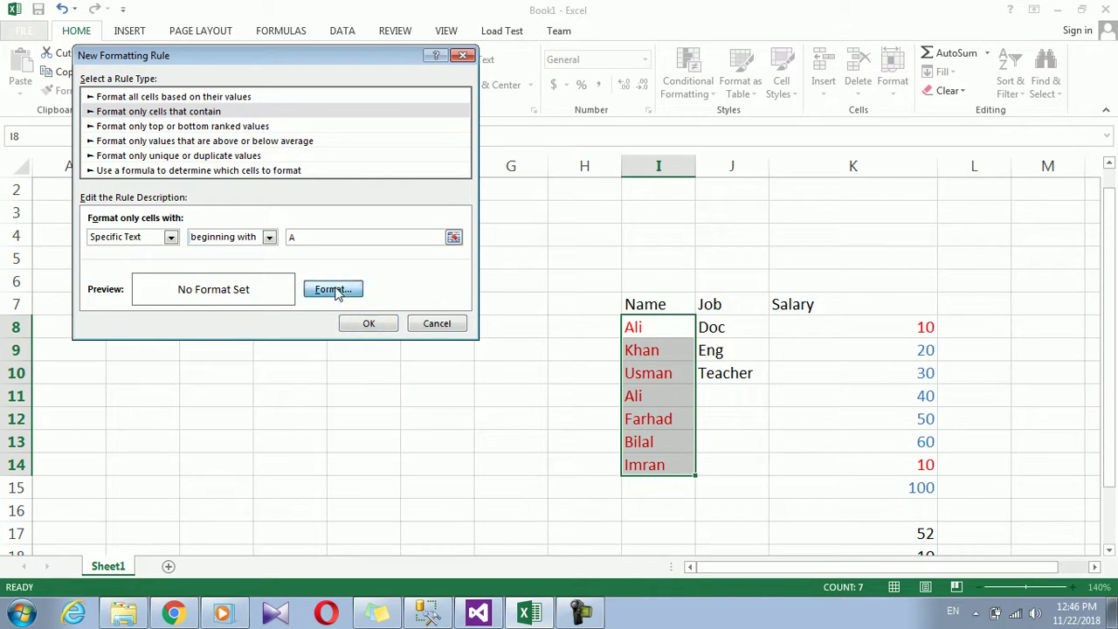
pyautogui.click(393, 174)
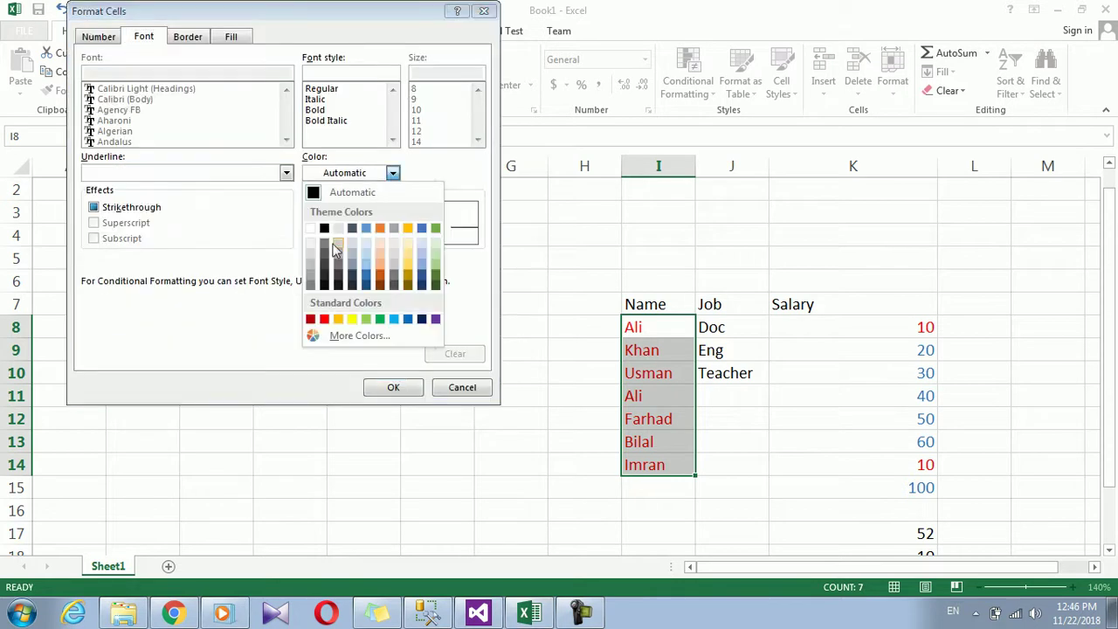
pyautogui.click(327, 318)
pyautogui.click(392, 389)
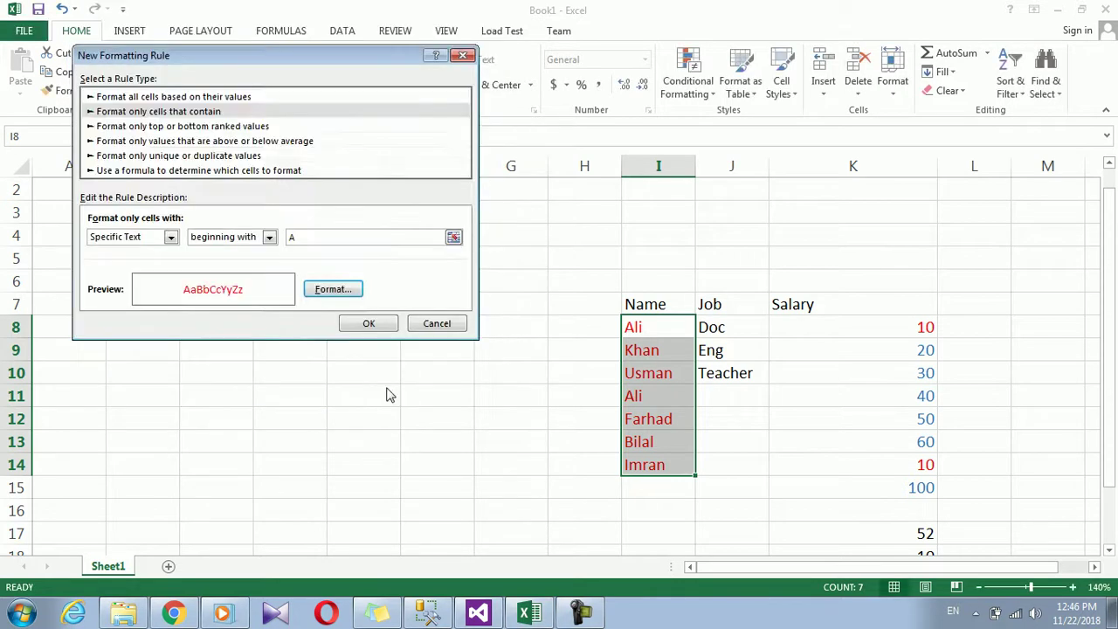
pyautogui.click(371, 325)
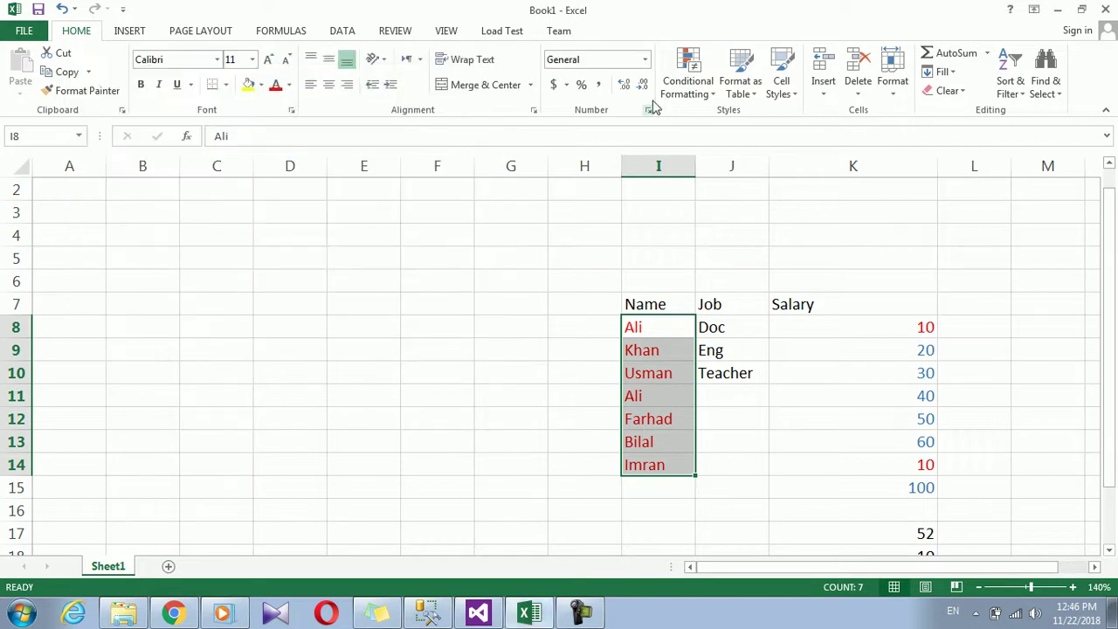
# - Clear all conditional formatting rules from the entire sheet
pyautogui.click(690, 83)
pyautogui.moveTo(768, 315)
pyautogui.click(842, 333)
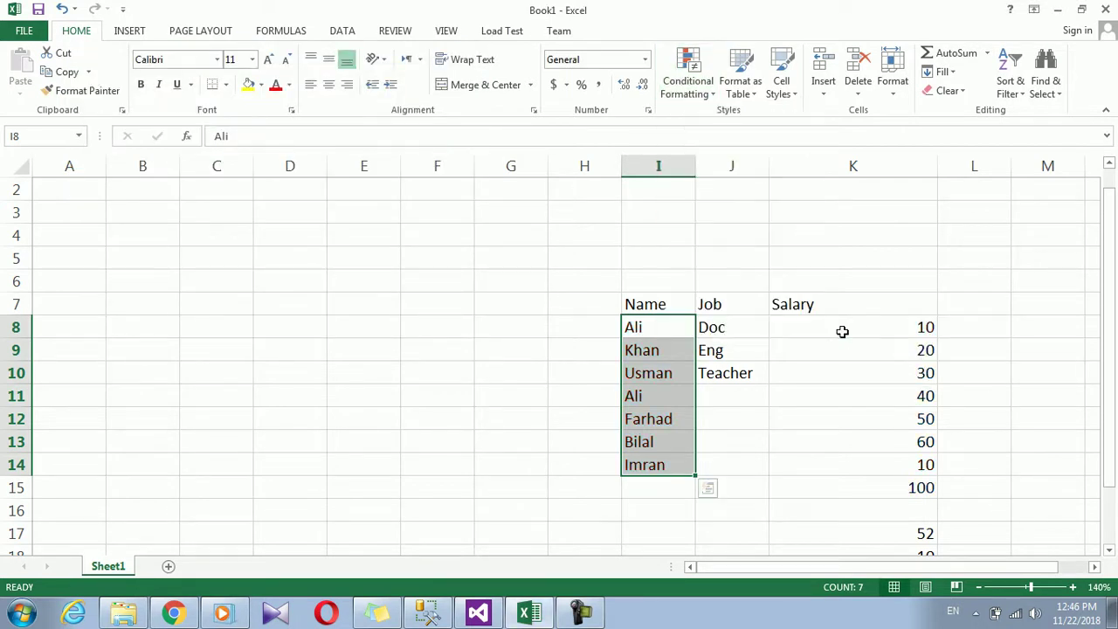
# - Start a new Specific Text rule matching names beginning with 'a'
pyautogui.click(688, 83)
pyautogui.click(692, 297)
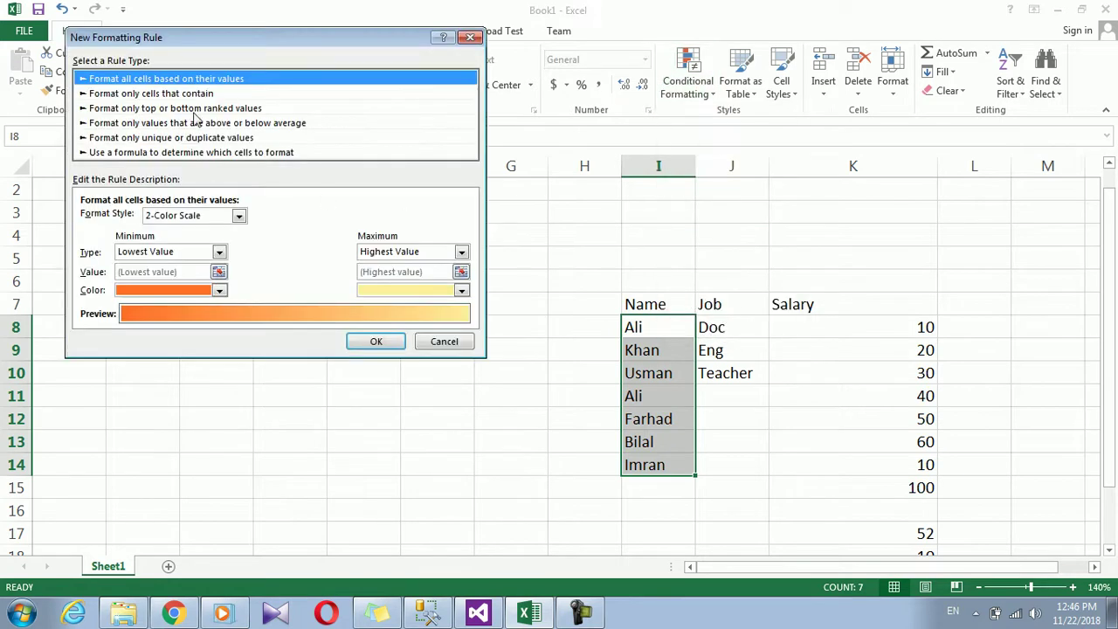
pyautogui.click(194, 95)
pyautogui.click(163, 218)
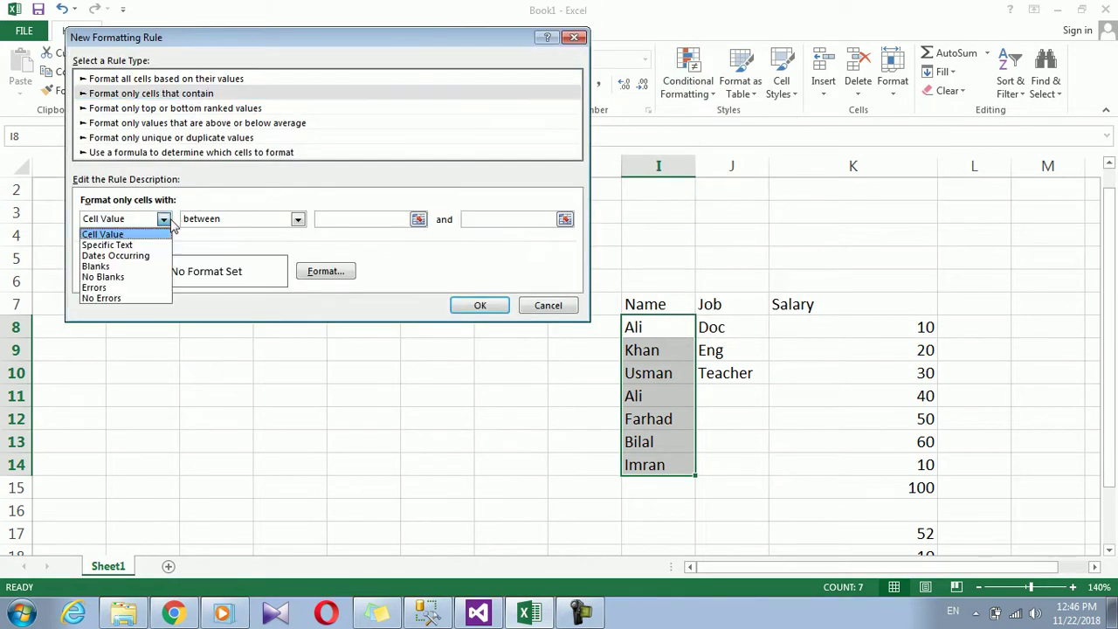
pyautogui.click(123, 242)
pyautogui.click(262, 219)
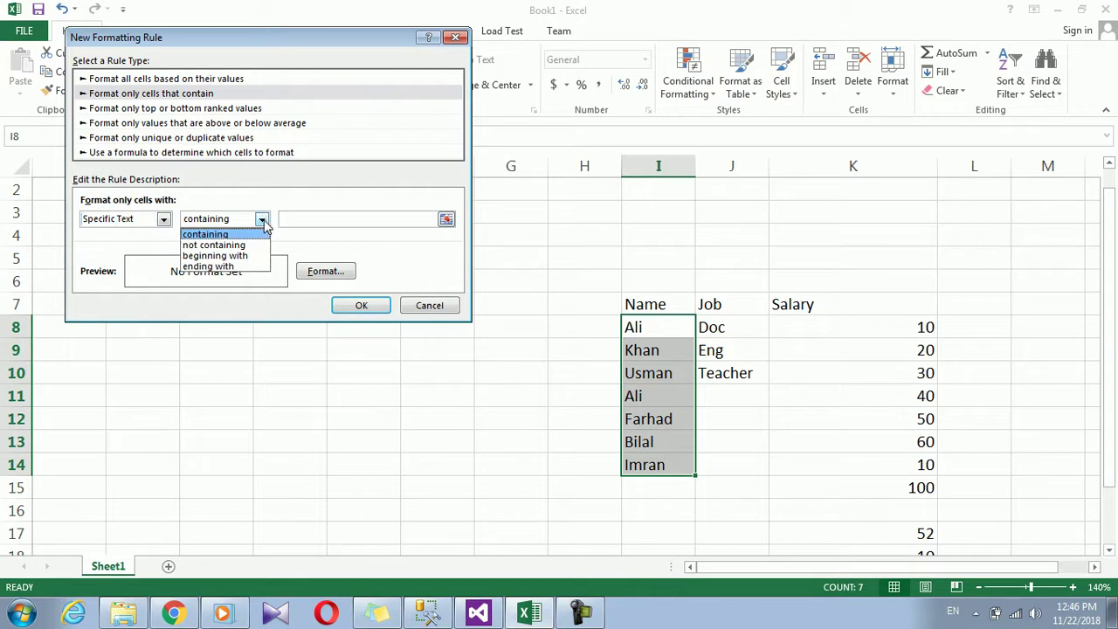
pyautogui.click(235, 257)
pyautogui.click(331, 220)
pyautogui.write('A')
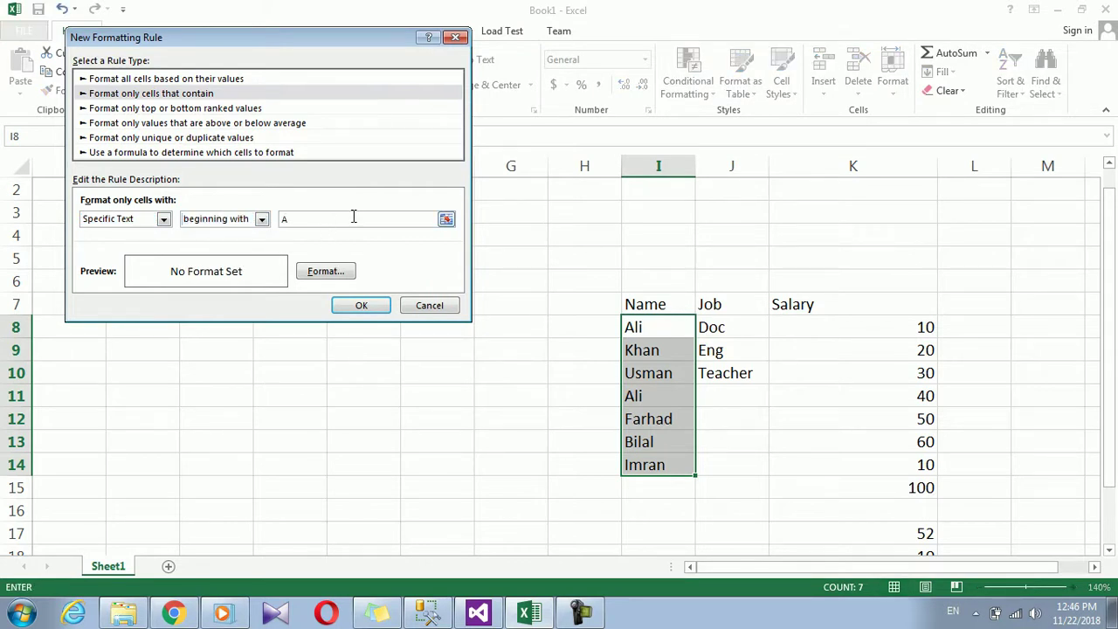
# - Format matches in red font and apply, turning the names in I8 and I11 red
pyautogui.click(326, 273)
pyautogui.click(384, 173)
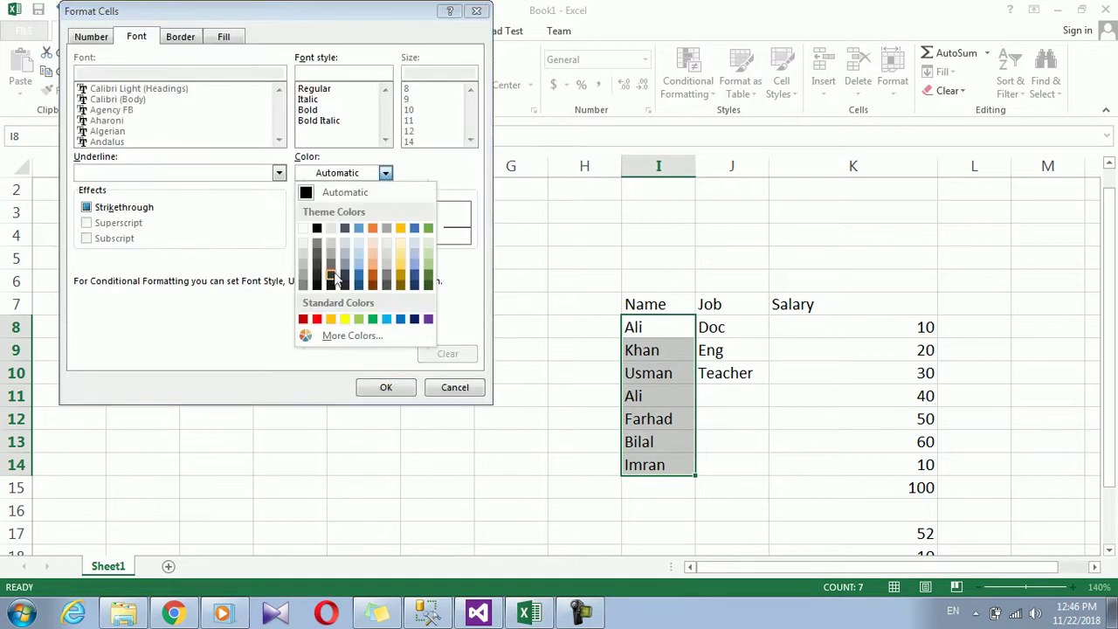
pyautogui.click(307, 320)
pyautogui.click(386, 387)
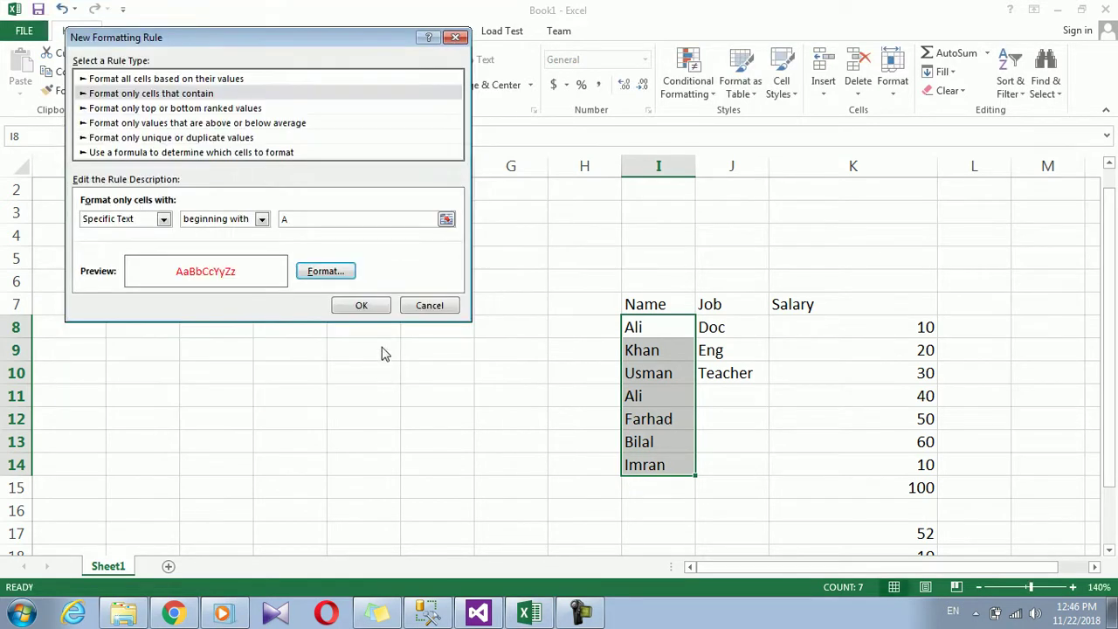
pyautogui.click(370, 305)
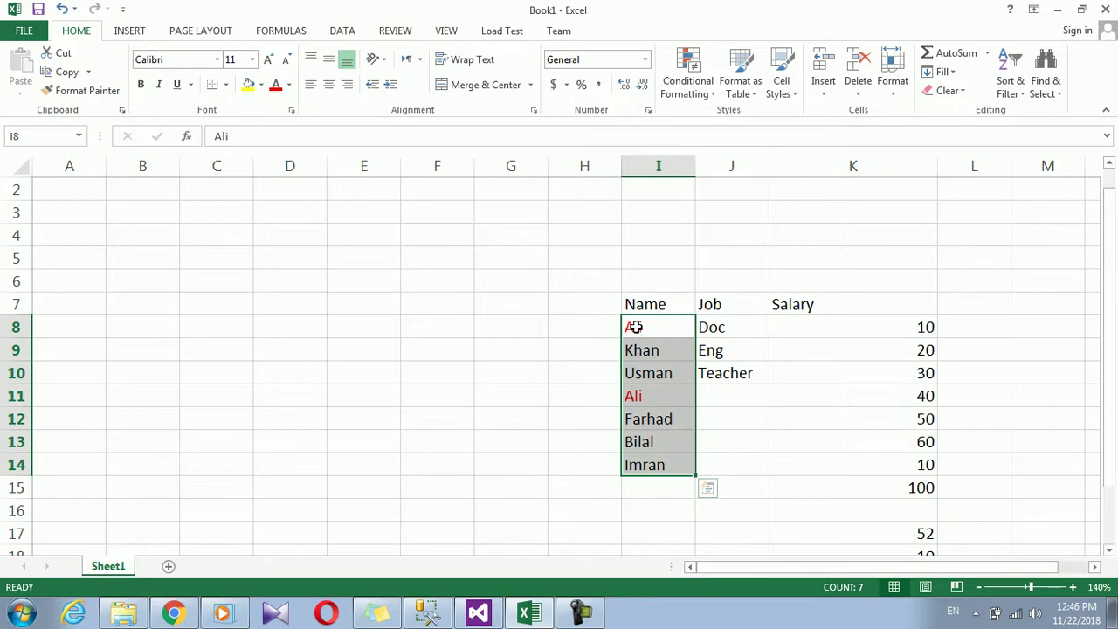
pyautogui.click(704, 88)
pyautogui.click(707, 297)
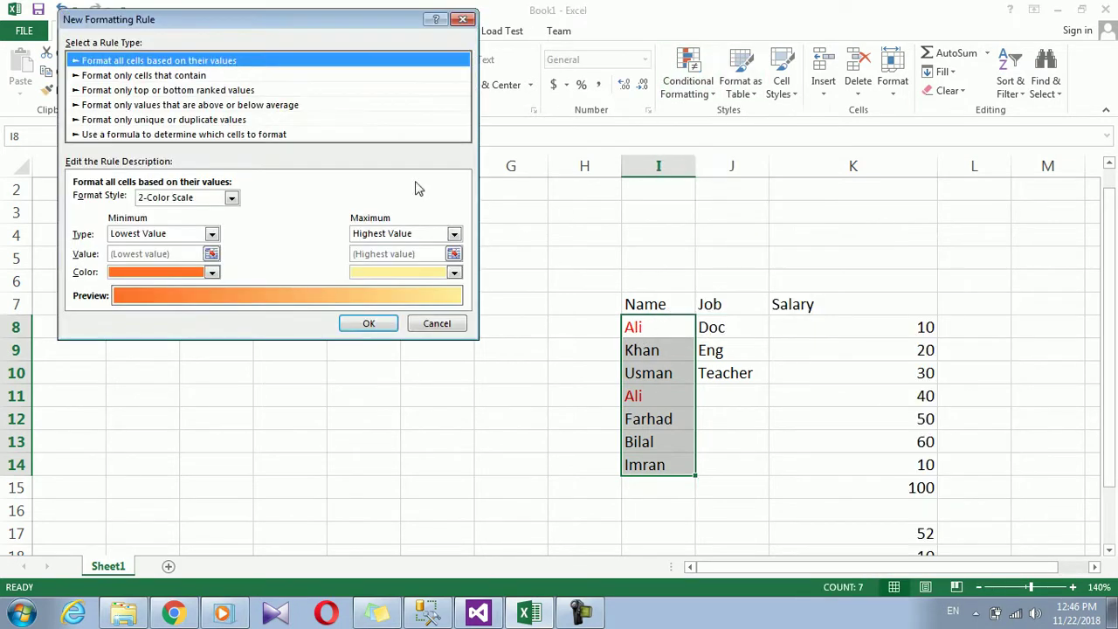
pyautogui.click(162, 91)
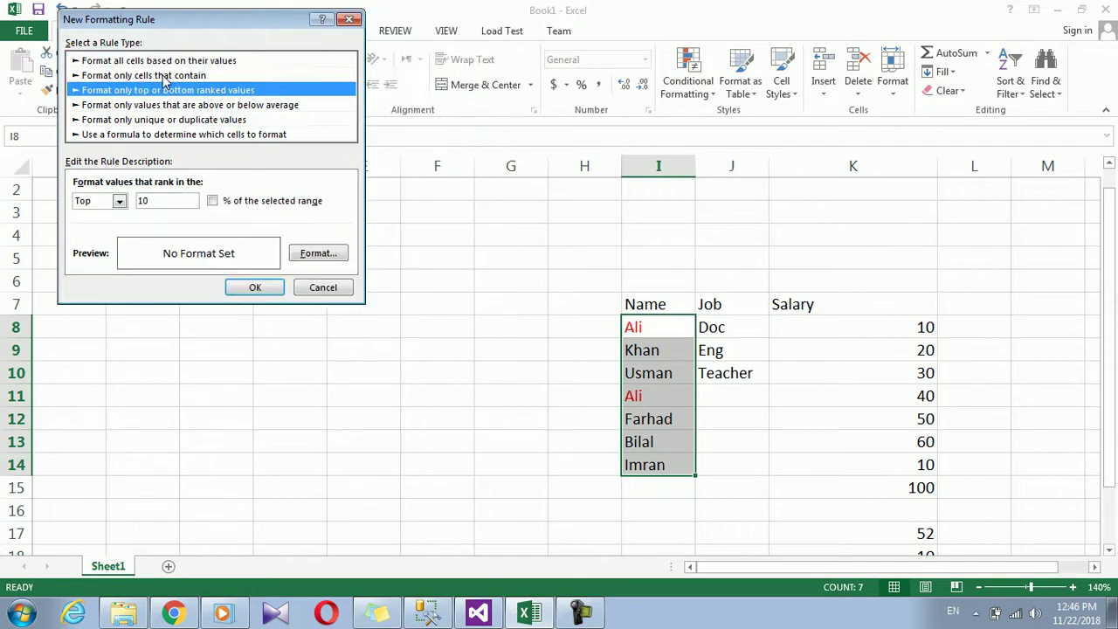
pyautogui.click(163, 76)
pyautogui.click(155, 200)
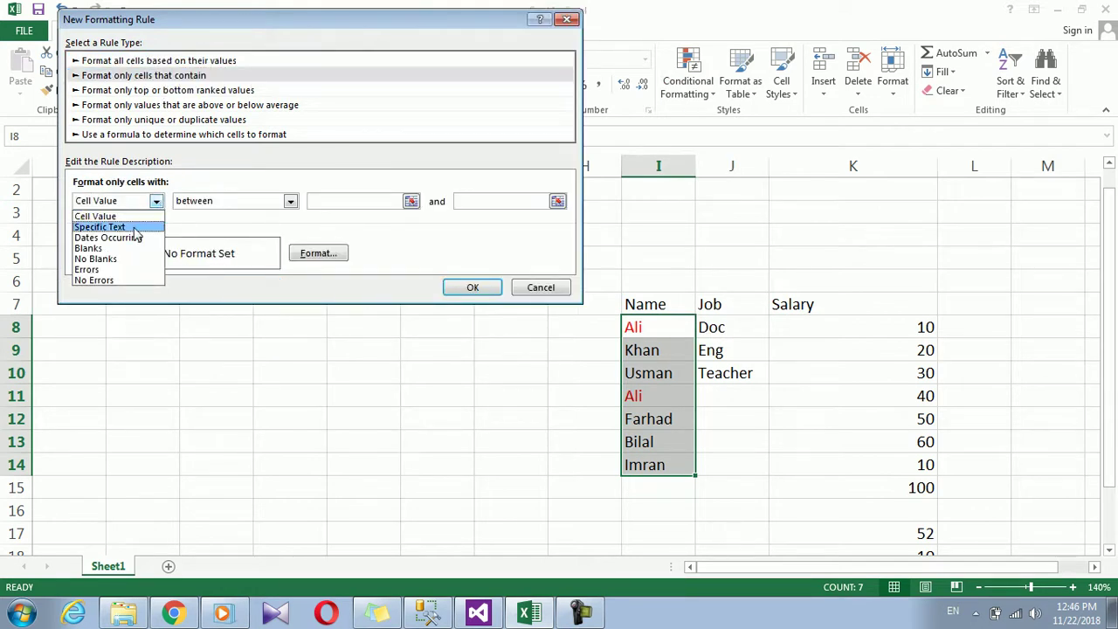
pyautogui.click(134, 228)
pyautogui.click(253, 201)
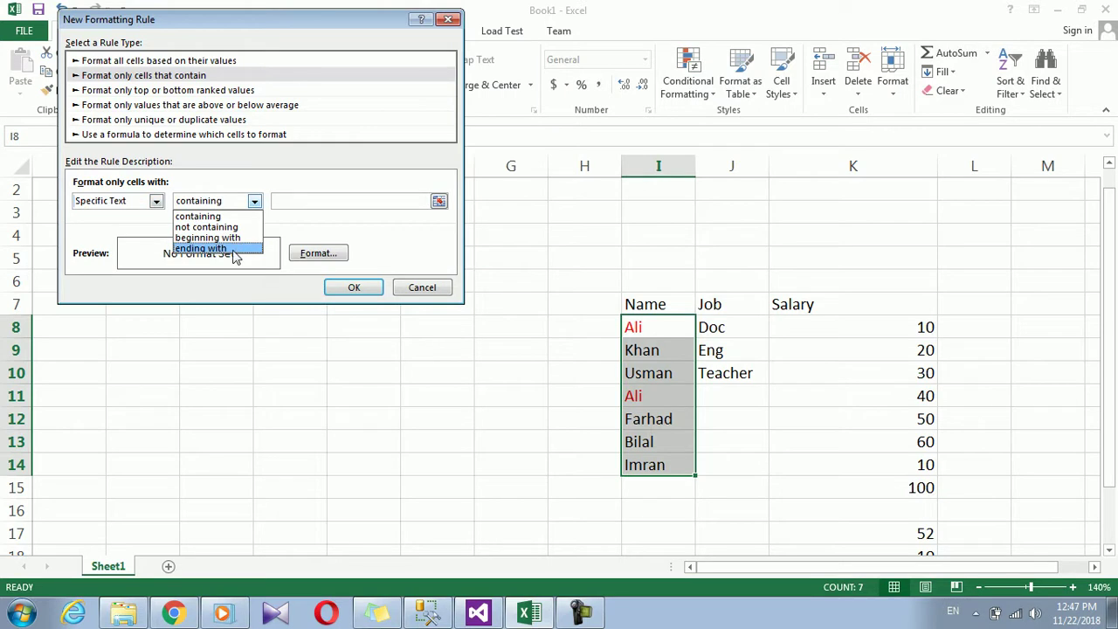
pyautogui.click(179, 215)
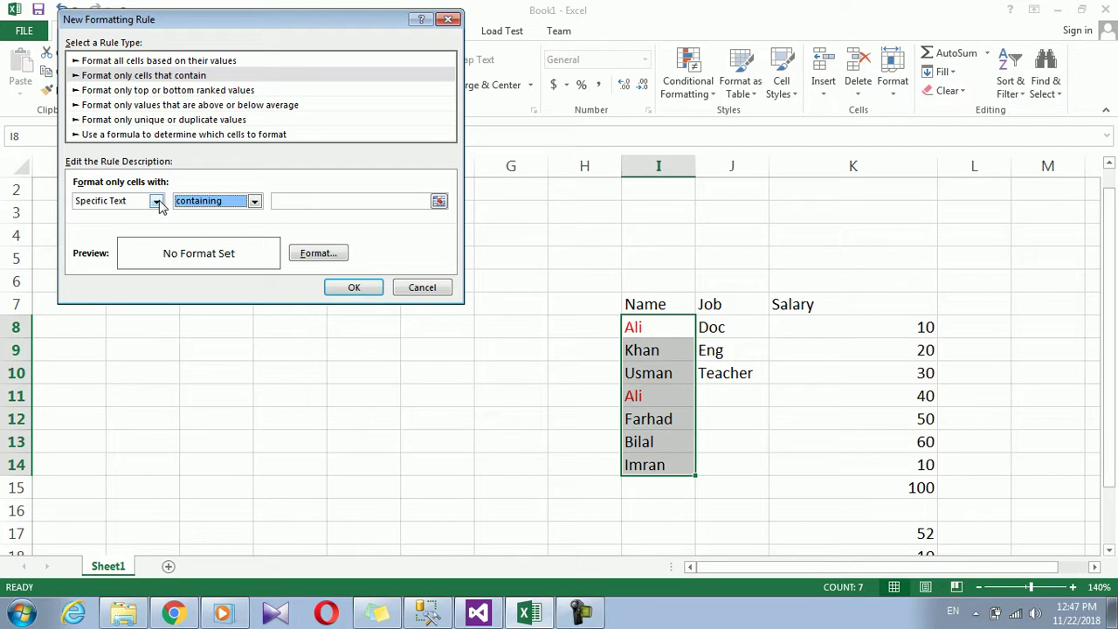
pyautogui.click(157, 202)
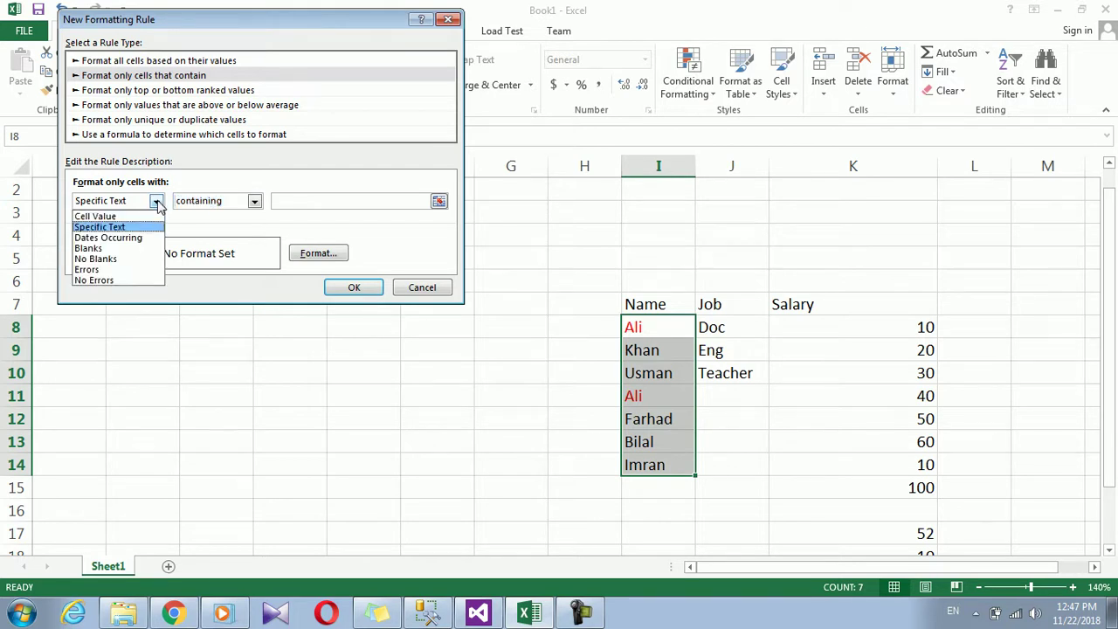
pyautogui.click(140, 243)
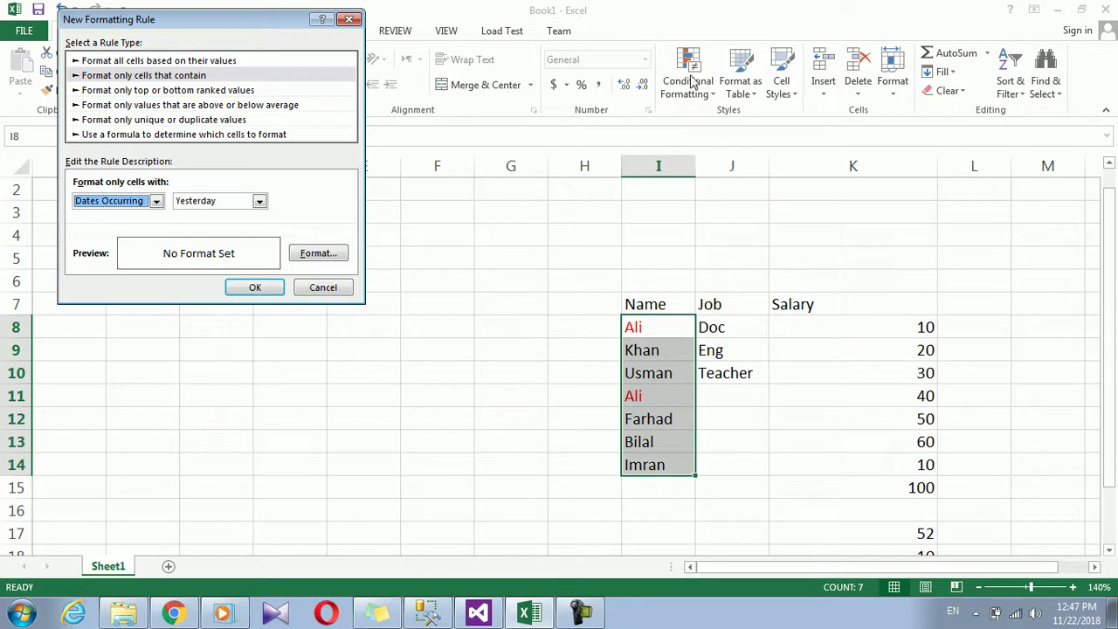
# - Cancel the unfinished rule and enter the header 'Date' in H7
pyautogui.click(343, 287)
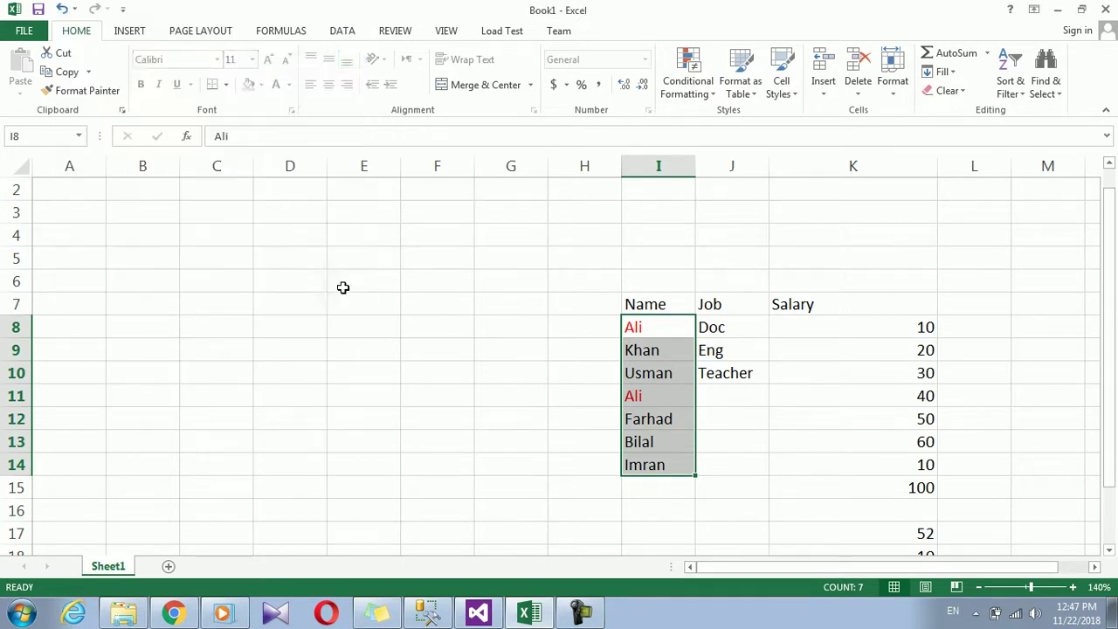
pyautogui.click(581, 304)
pyautogui.write('DAt')
pyautogui.press('BackSpace')
pyautogui.press('BackSpace')
pyautogui.write('at')
pyautogui.click(574, 327)
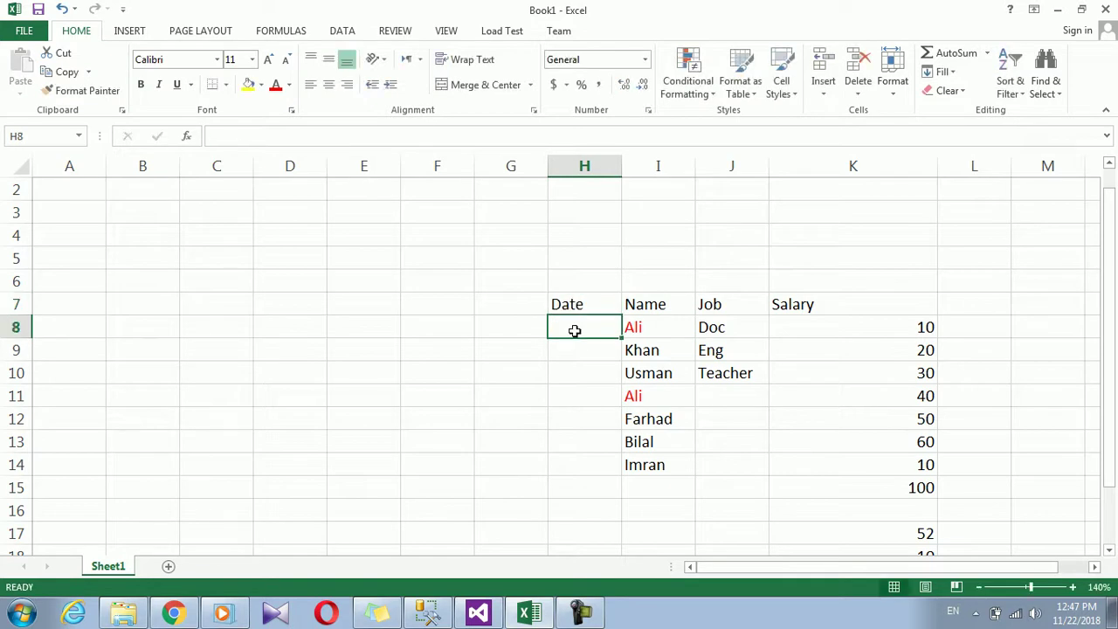
# - Enter =DATE(2014,5,5) in H8 so it shows 5/5/2014
pyautogui.write('=date')
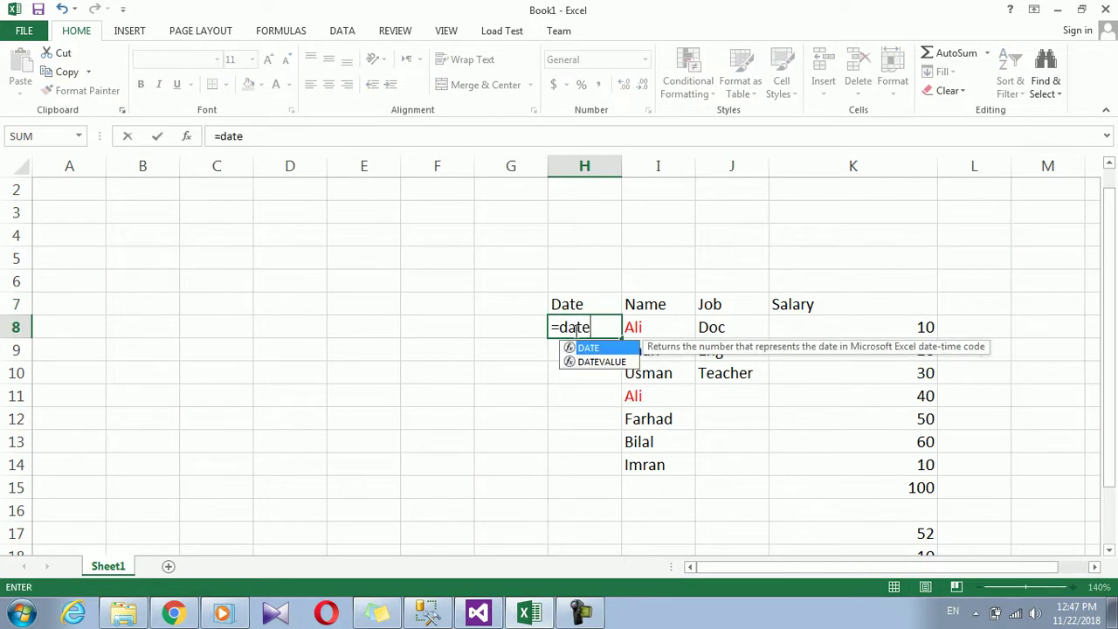
pyautogui.write('()')
pyautogui.press('Return')
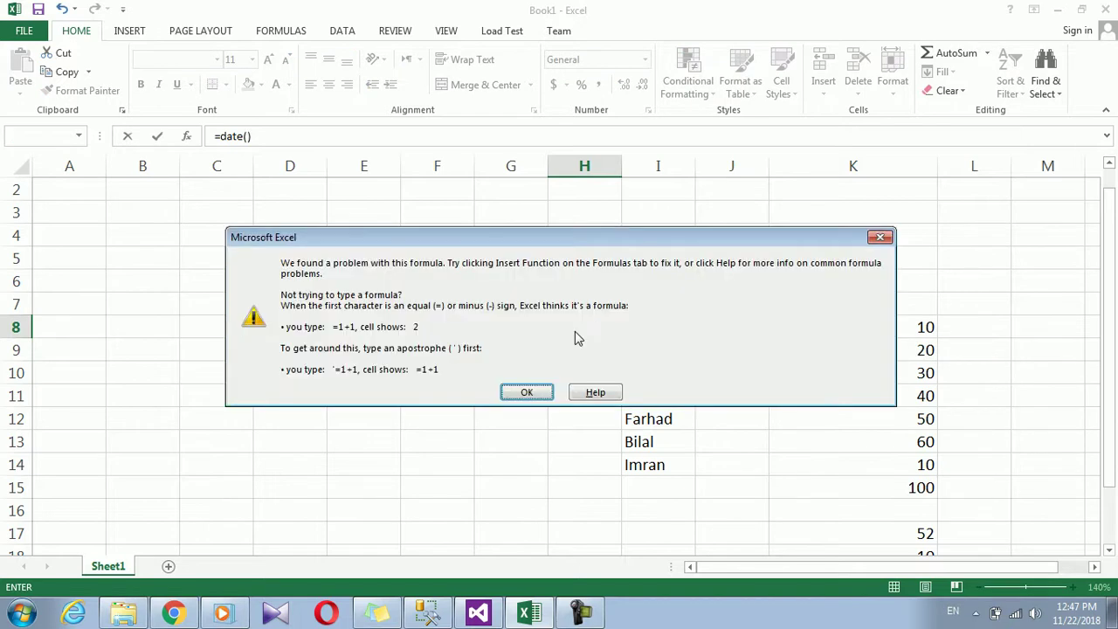
pyautogui.click(526, 395)
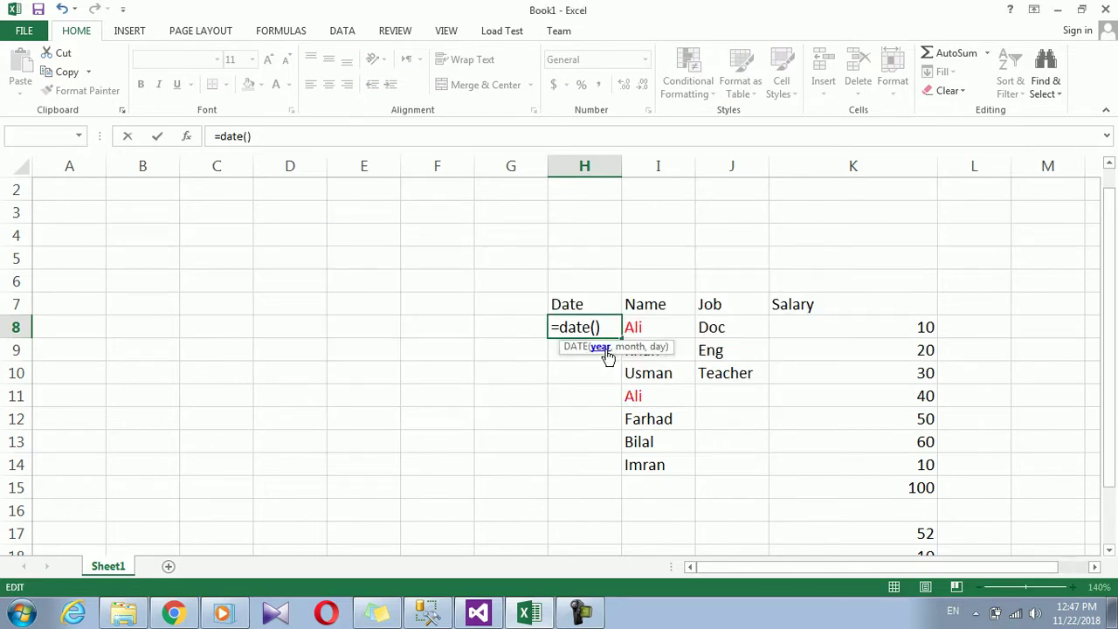
pyautogui.write('0')
pyautogui.press('BackSpace')
pyautogui.write('0')
pyautogui.press('BackSpace')
pyautogui.write('2014')
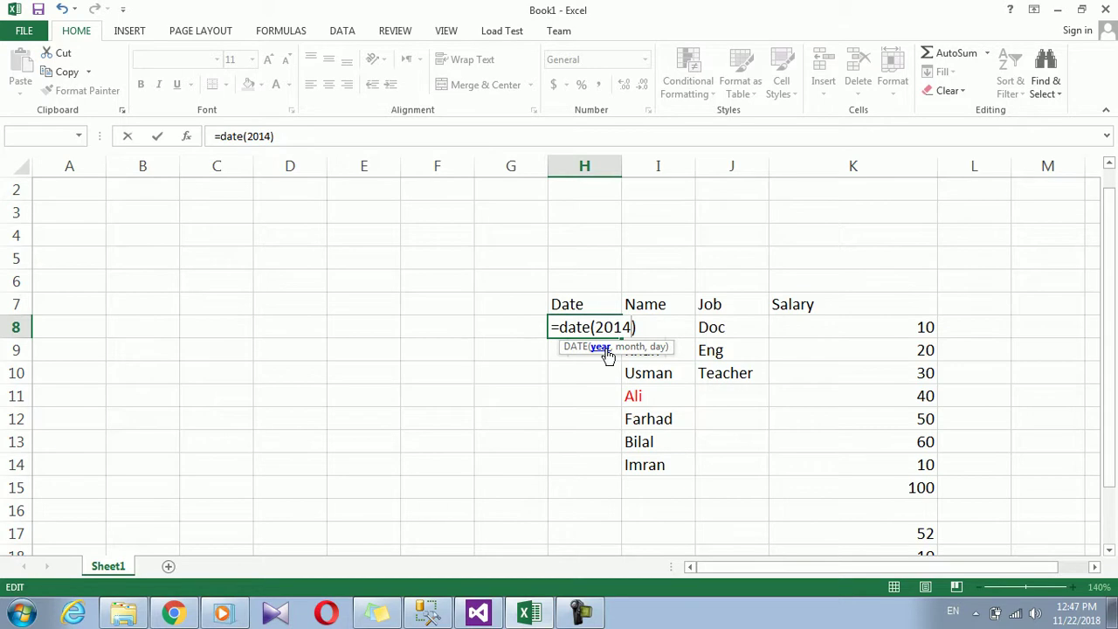
pyautogui.write(',')
pyautogui.write('5,5')
pyautogui.press('Return')
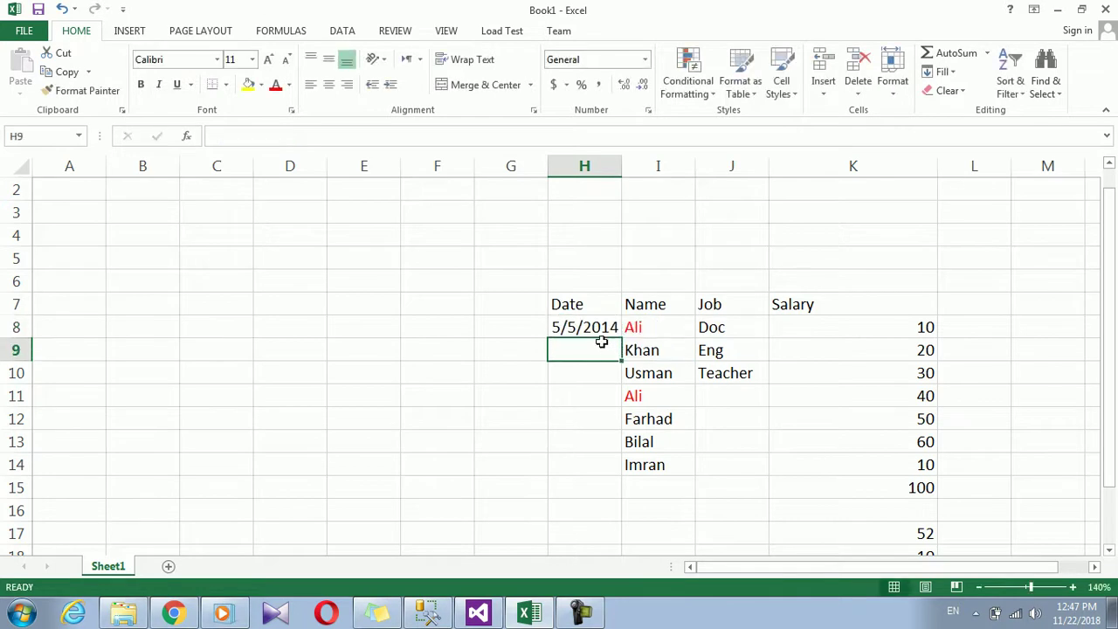
pyautogui.click(606, 326)
# - Widen column H and clear the trial date fills from the Date column
pyautogui.moveTo(622, 165); pyautogui.dragTo(691, 165)
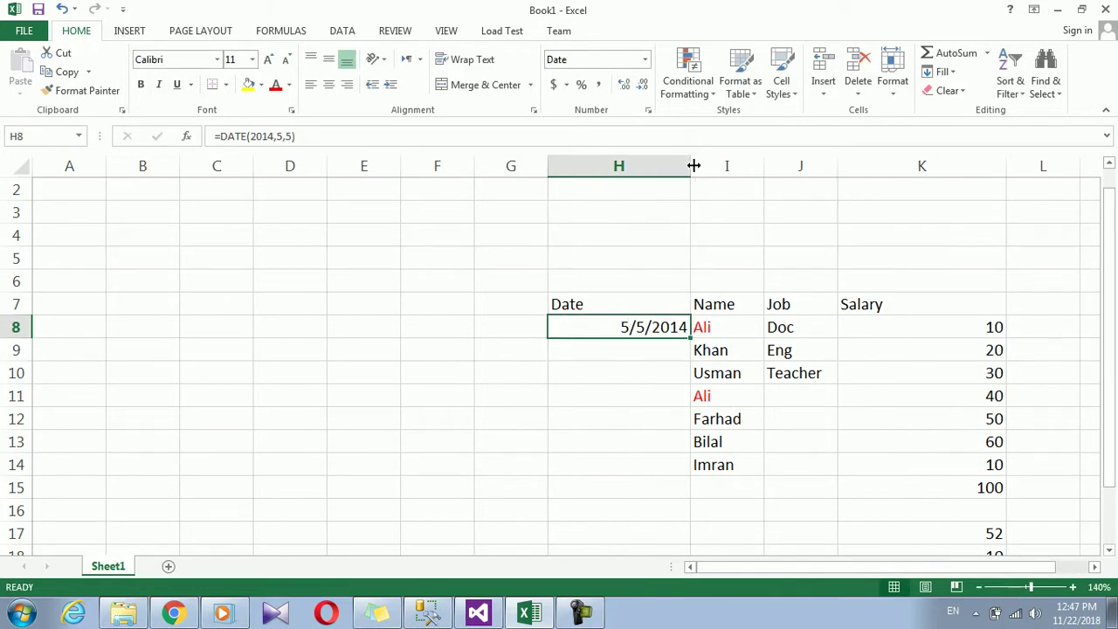
pyautogui.moveTo(692, 337); pyautogui.dragTo(669, 447)
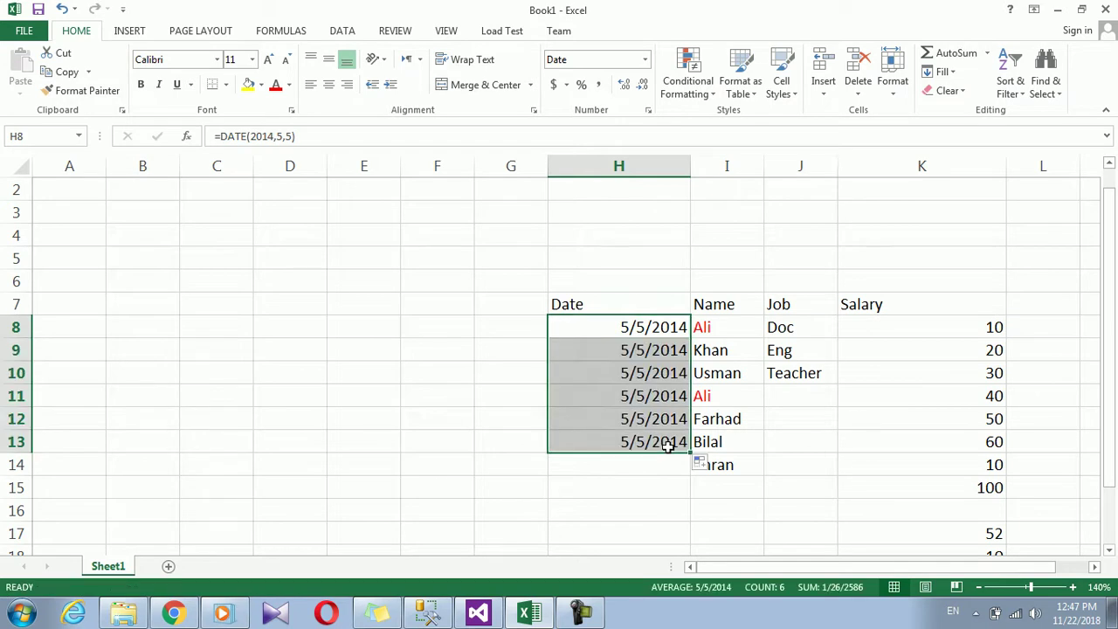
pyautogui.hotkey('ctrl', 'z')
pyautogui.moveTo(692, 336); pyautogui.dragTo(668, 517)
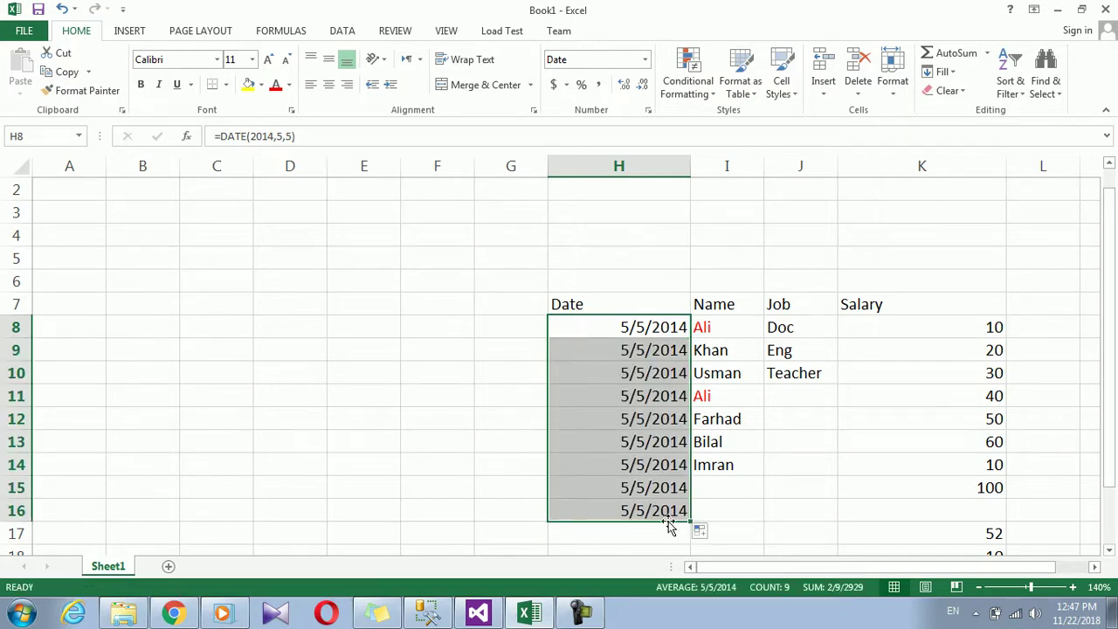
pyautogui.click(644, 327)
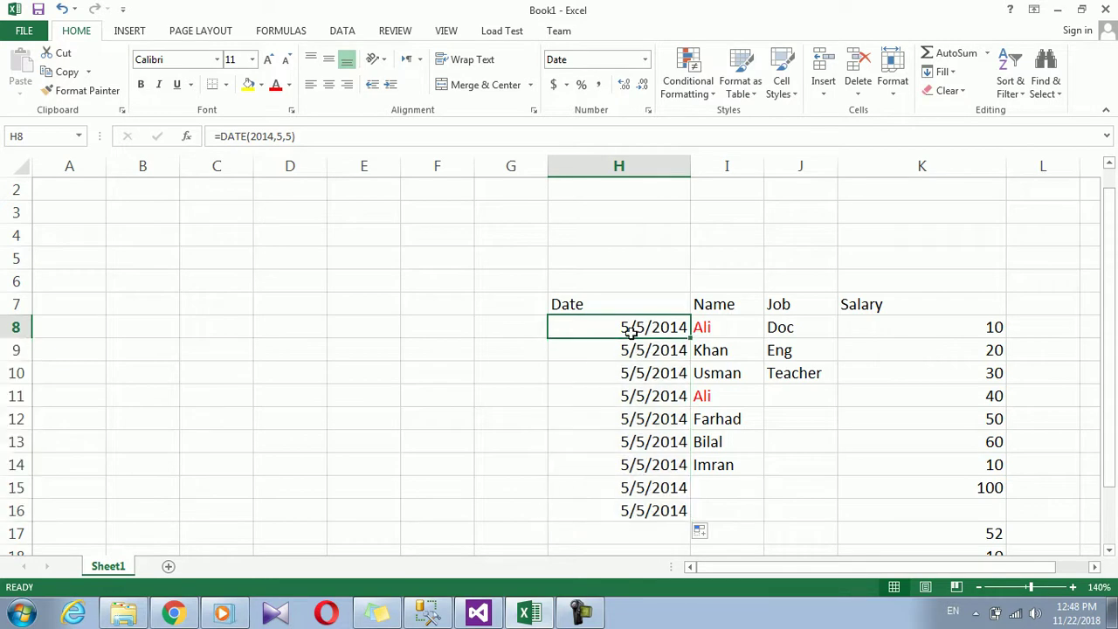
pyautogui.moveTo(624, 325)
pyautogui.mouseDown()
pyautogui.moveTo(665, 332)
pyautogui.moveTo(679, 425)
pyautogui.mouseUp()
pyautogui.hotkey('ctrl', 'z')
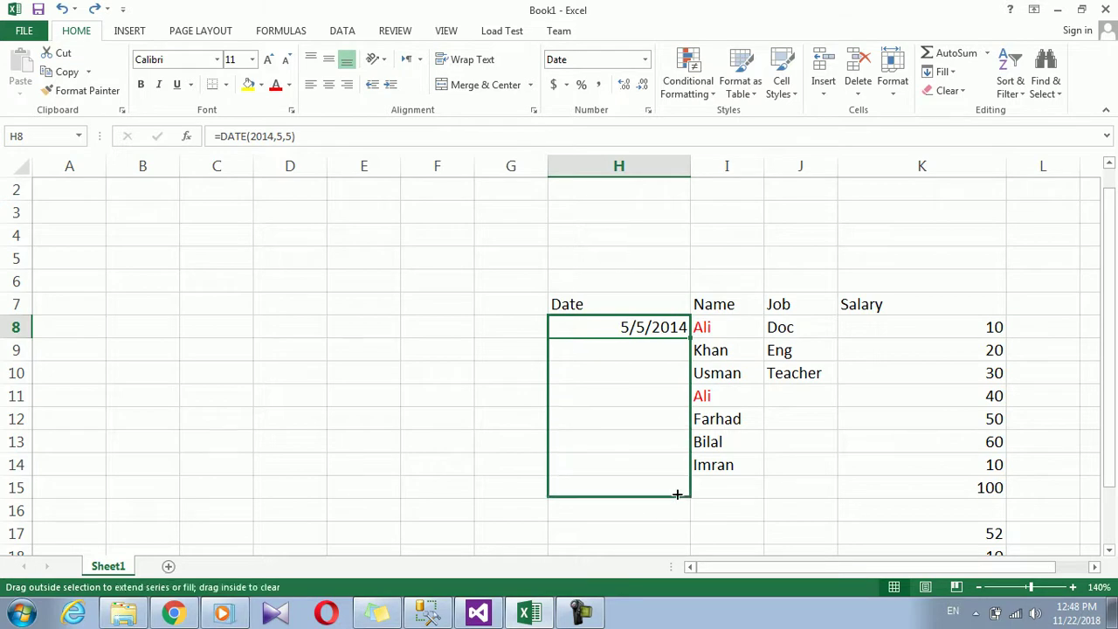
pyautogui.moveTo(679, 425); pyautogui.dragTo(676, 513)
pyautogui.click(638, 340)
pyautogui.moveTo(622, 321); pyautogui.dragTo(635, 524)
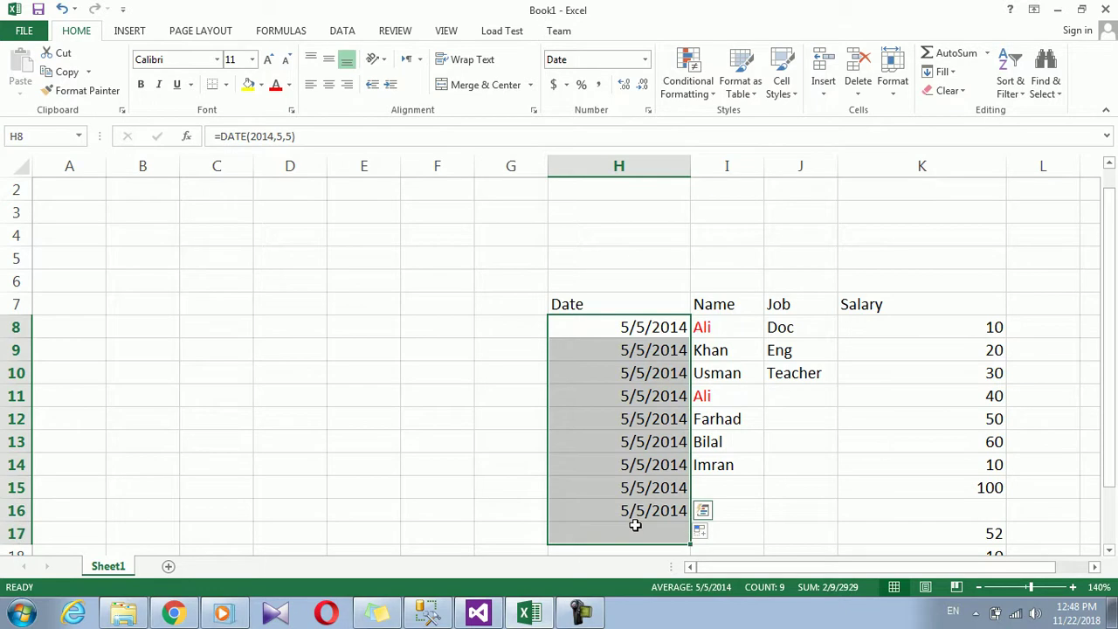
pyautogui.press('Delete')
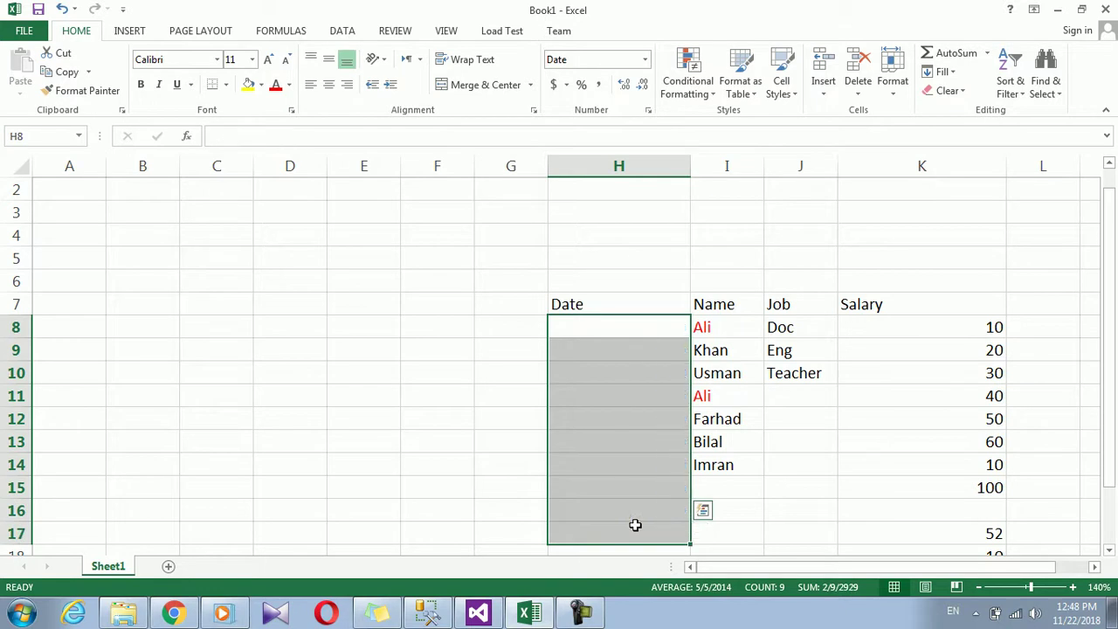
# - Enter 11/12/2018 in H8 and fill a daily series down to H16
pyautogui.click(667, 330)
pyautogui.write('1')
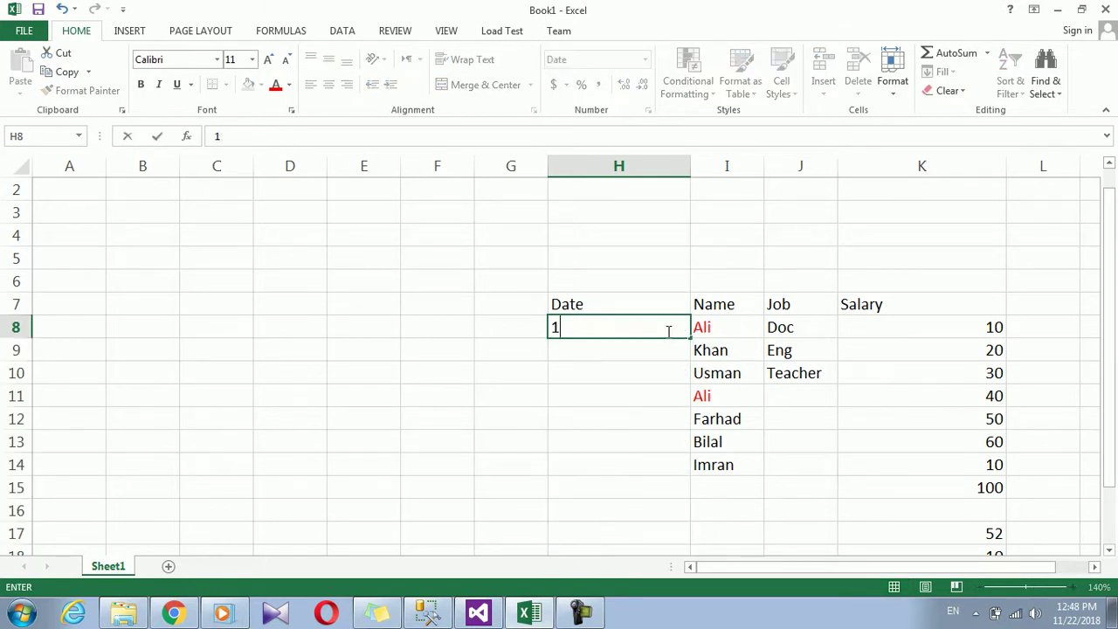
pyautogui.write('2/2008')
pyautogui.press('BackSpace')
pyautogui.press('BackSpace')
pyautogui.write('08')
pyautogui.press('BackSpace')
pyautogui.press('BackSpace')
pyautogui.write('18')
pyautogui.press('Return')
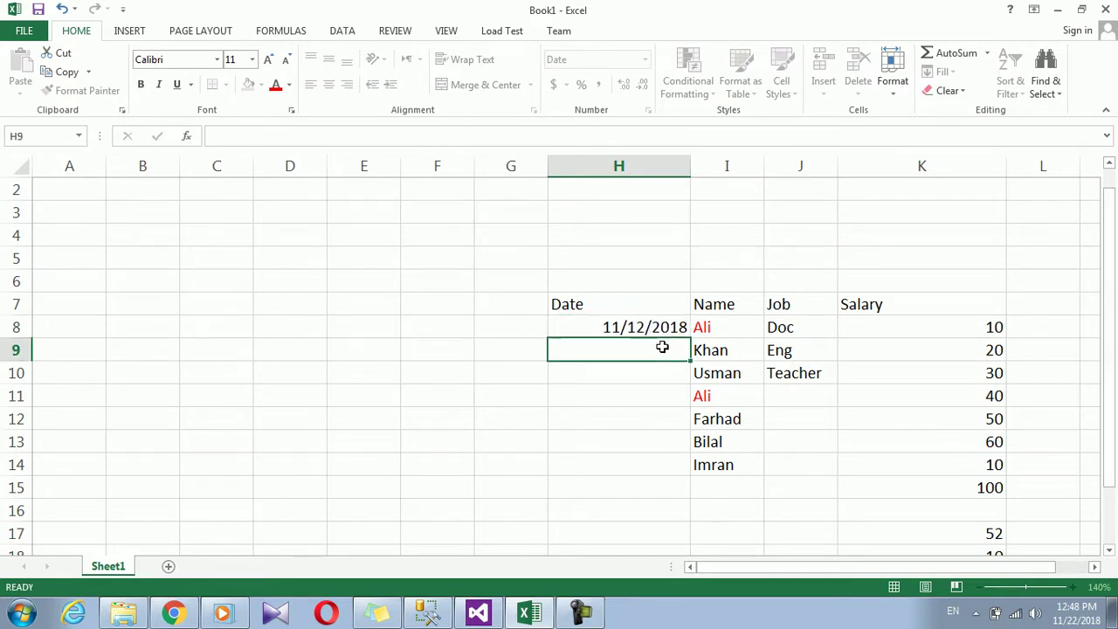
pyautogui.click(662, 329)
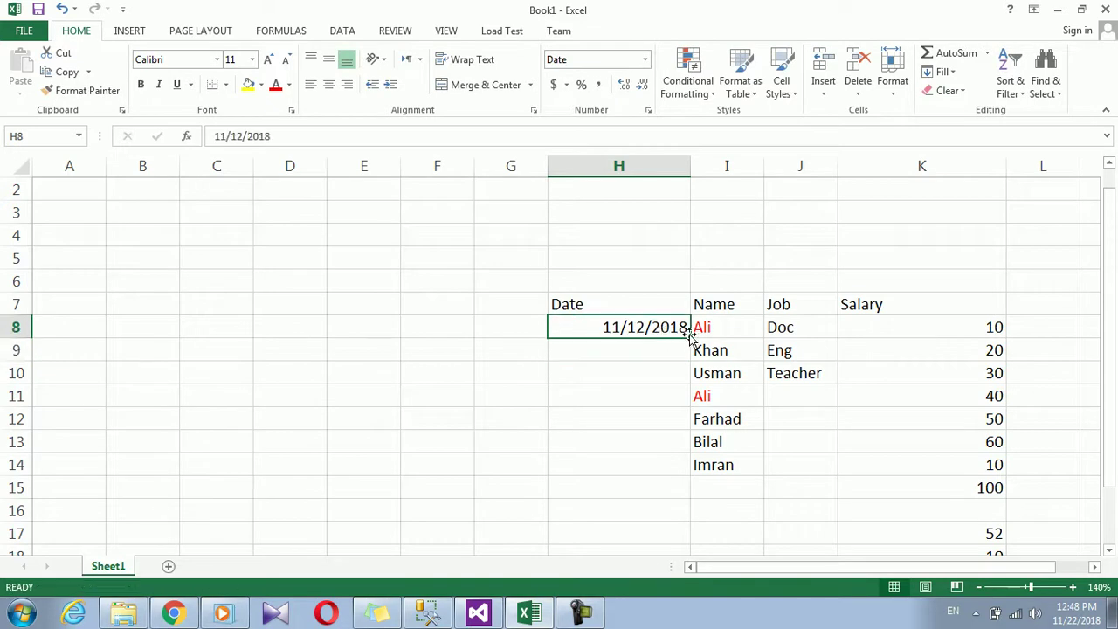
pyautogui.moveTo(688, 339); pyautogui.dragTo(682, 519)
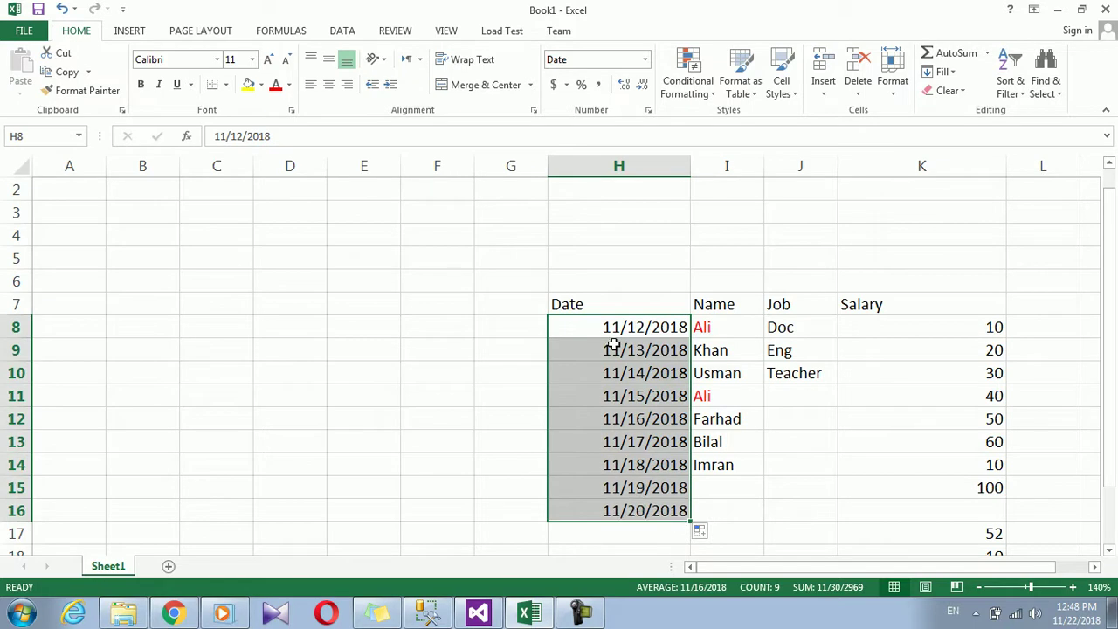
# - Add an H8:H16 rule showing dates occurring Yesterday in red font
pyautogui.click(687, 80)
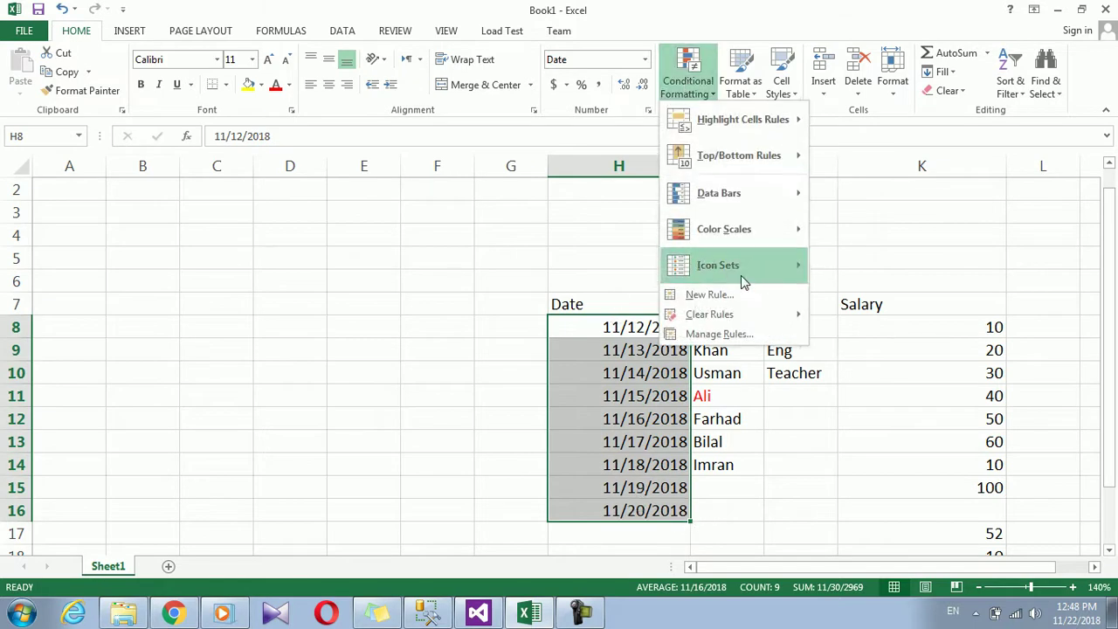
pyautogui.click(736, 296)
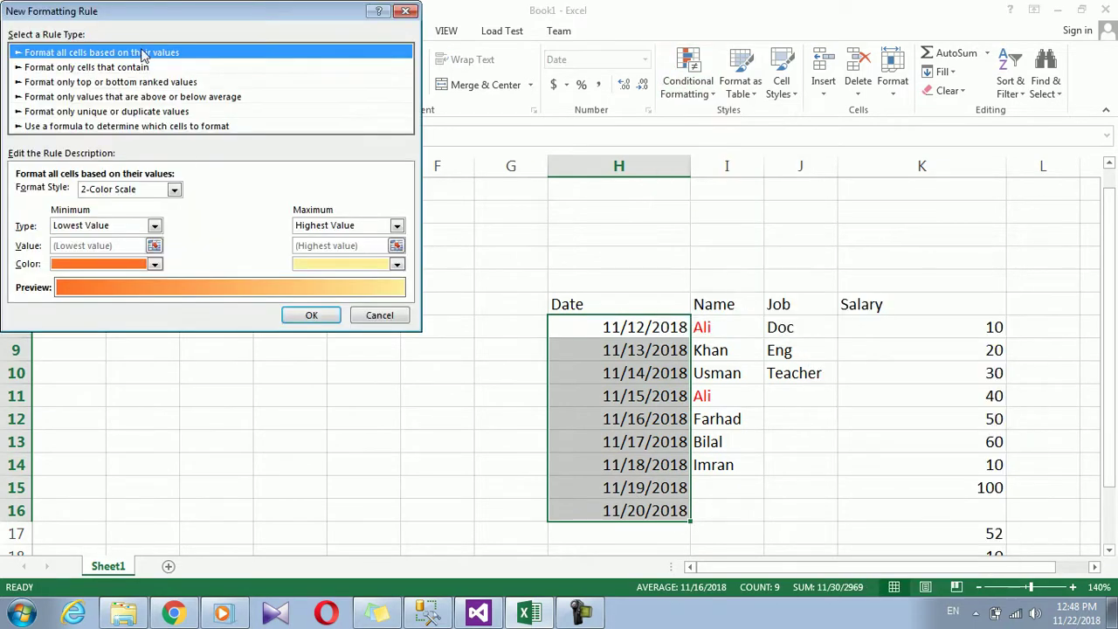
pyautogui.click(136, 69)
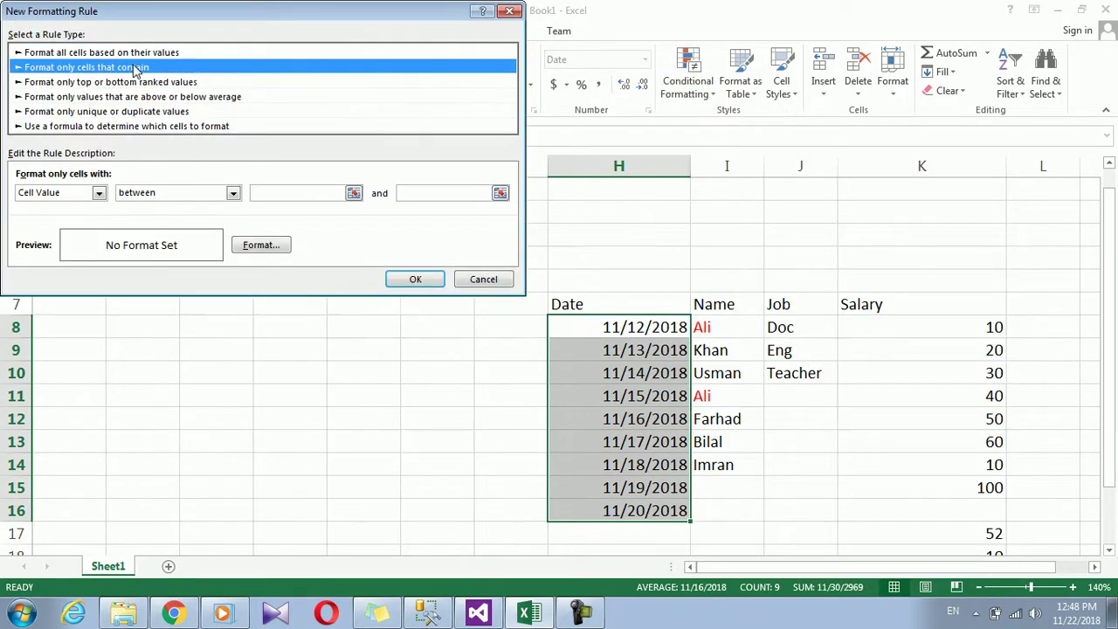
pyautogui.click(99, 193)
pyautogui.click(73, 230)
pyautogui.click(183, 193)
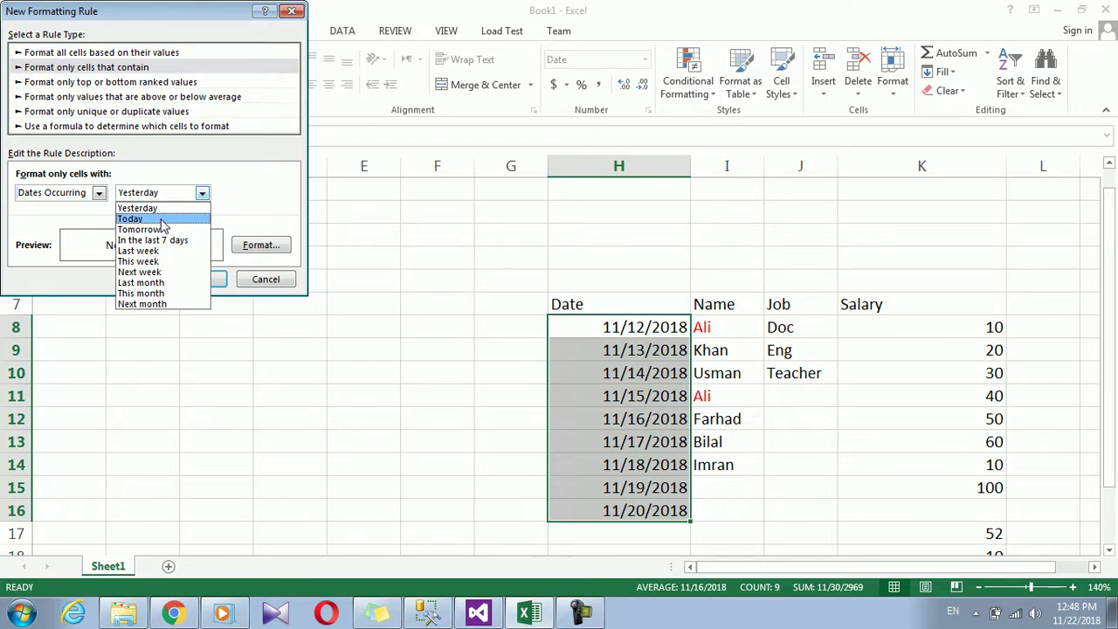
pyautogui.click(191, 188)
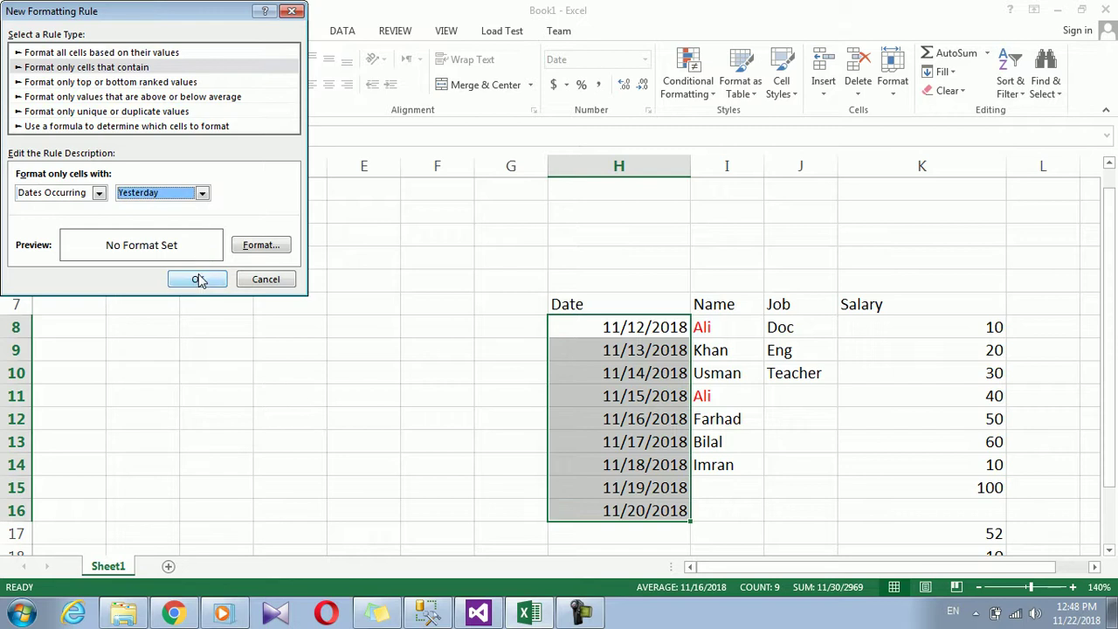
pyautogui.click(264, 245)
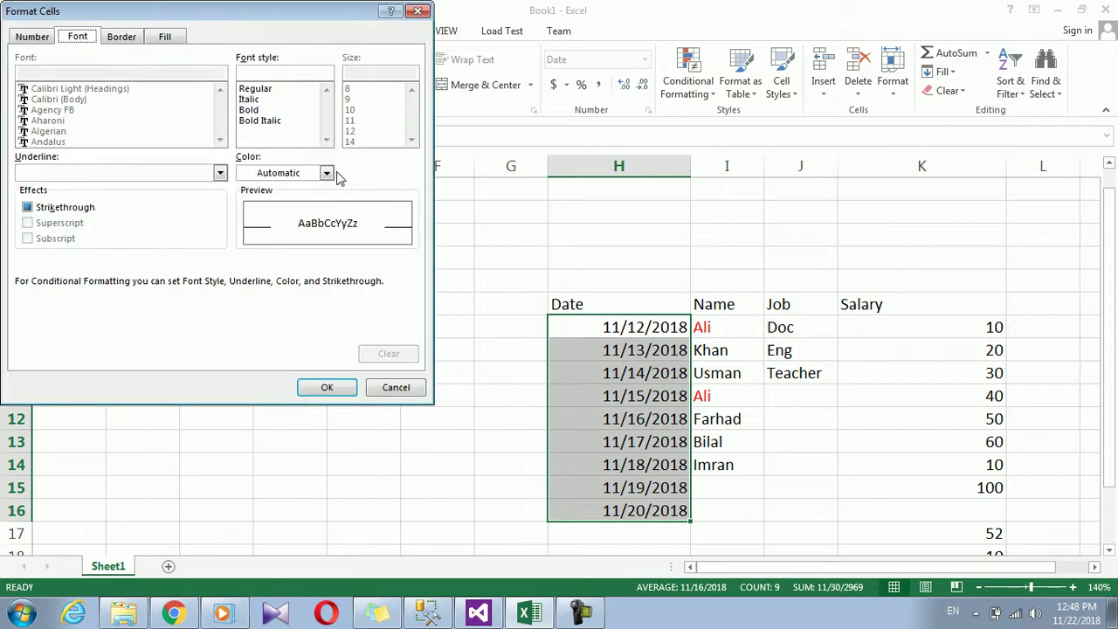
pyautogui.click(326, 172)
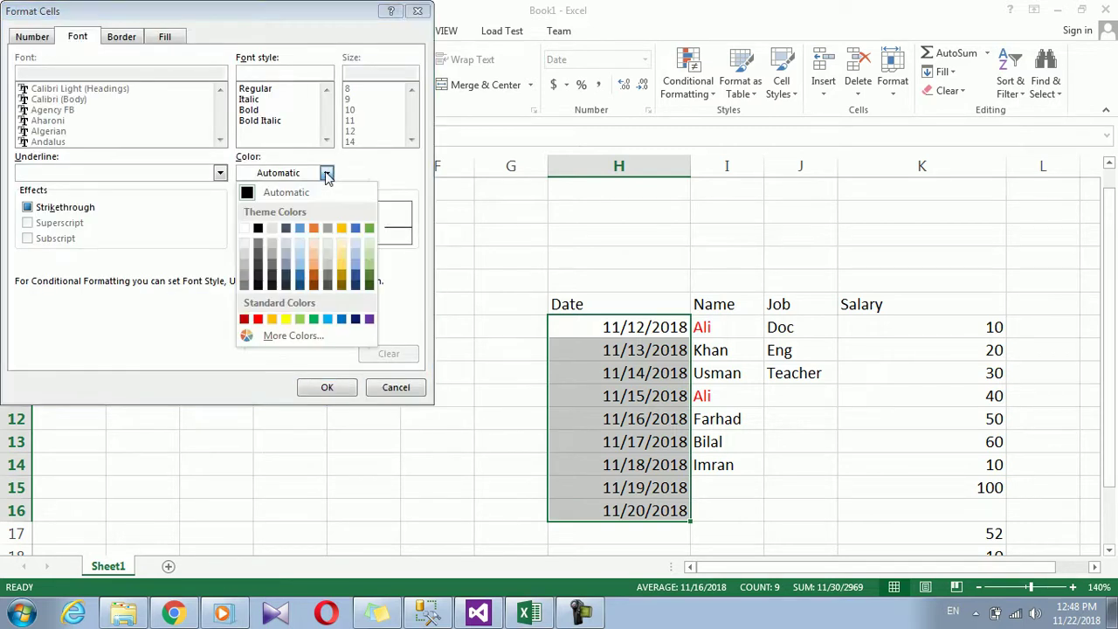
pyautogui.click(258, 320)
pyautogui.click(327, 387)
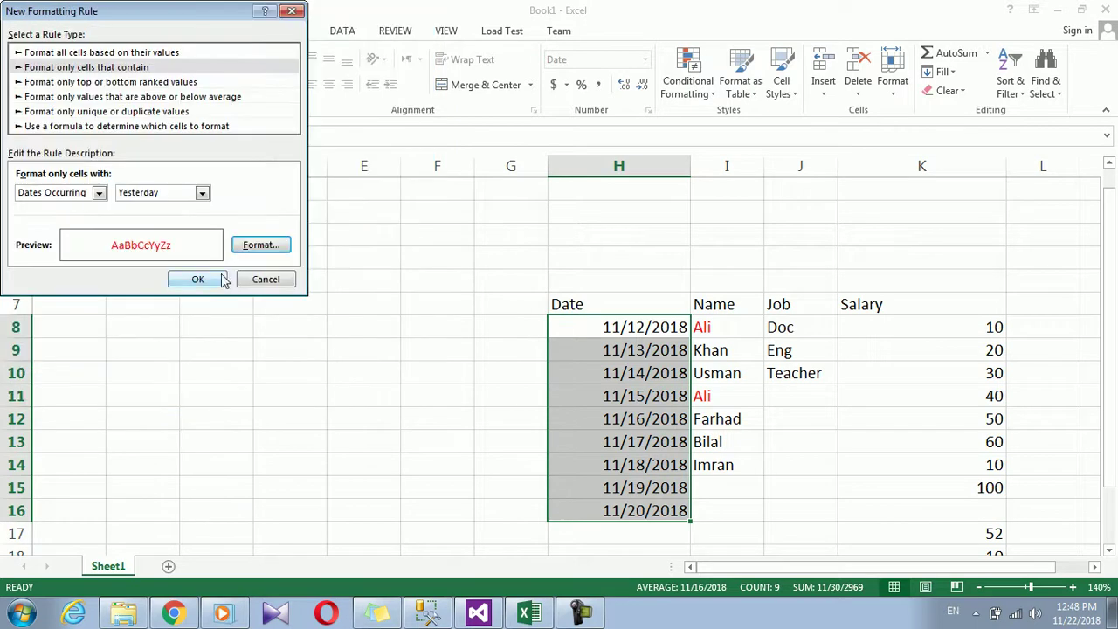
pyautogui.click(199, 279)
# - Add another H8:H16 rule showing dates occurring Today in red font
pyautogui.click(705, 87)
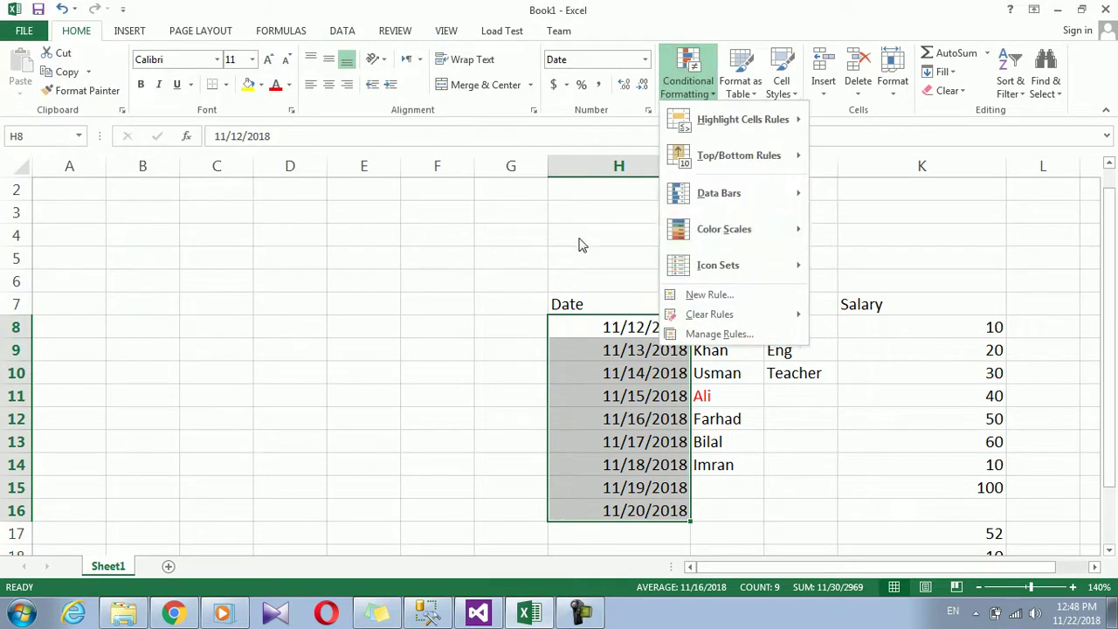
pyautogui.click(710, 295)
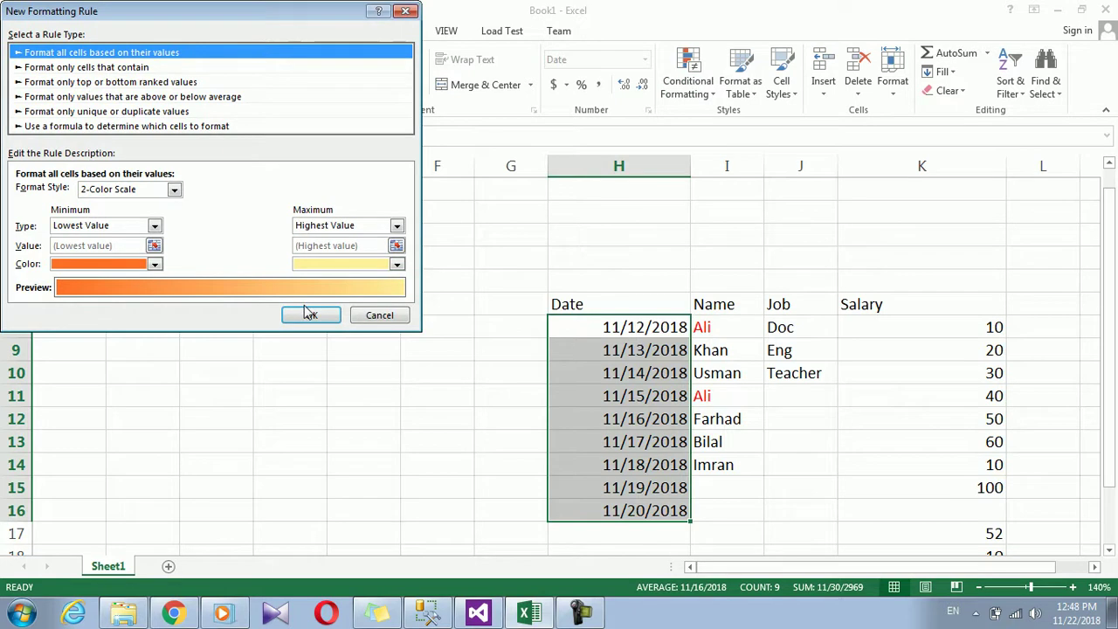
pyautogui.click(128, 69)
pyautogui.click(99, 193)
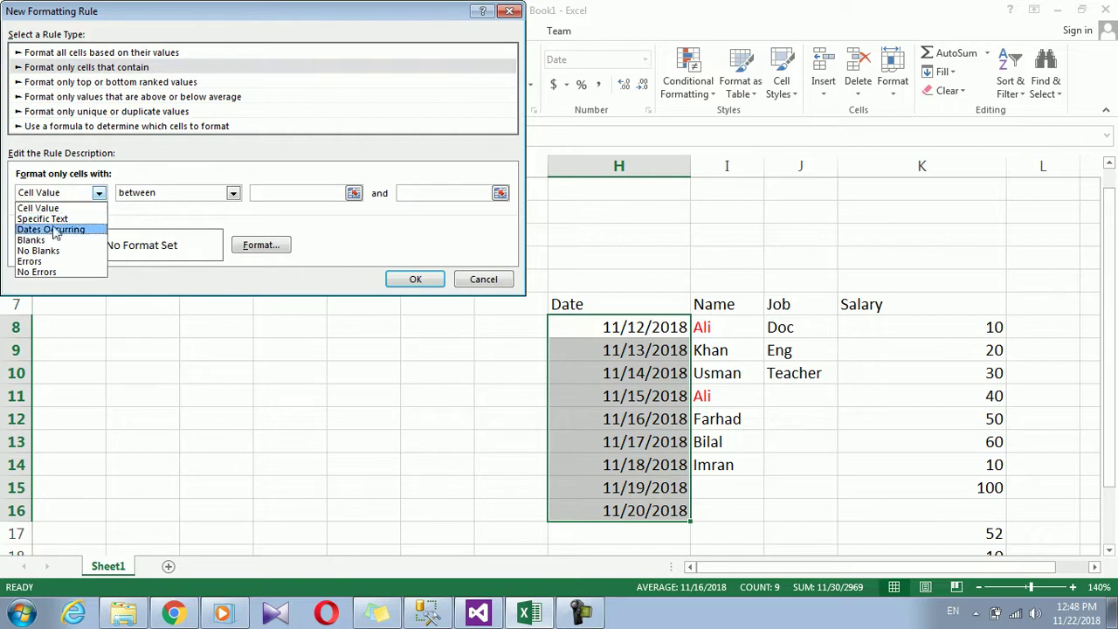
pyautogui.click(50, 229)
pyautogui.click(202, 192)
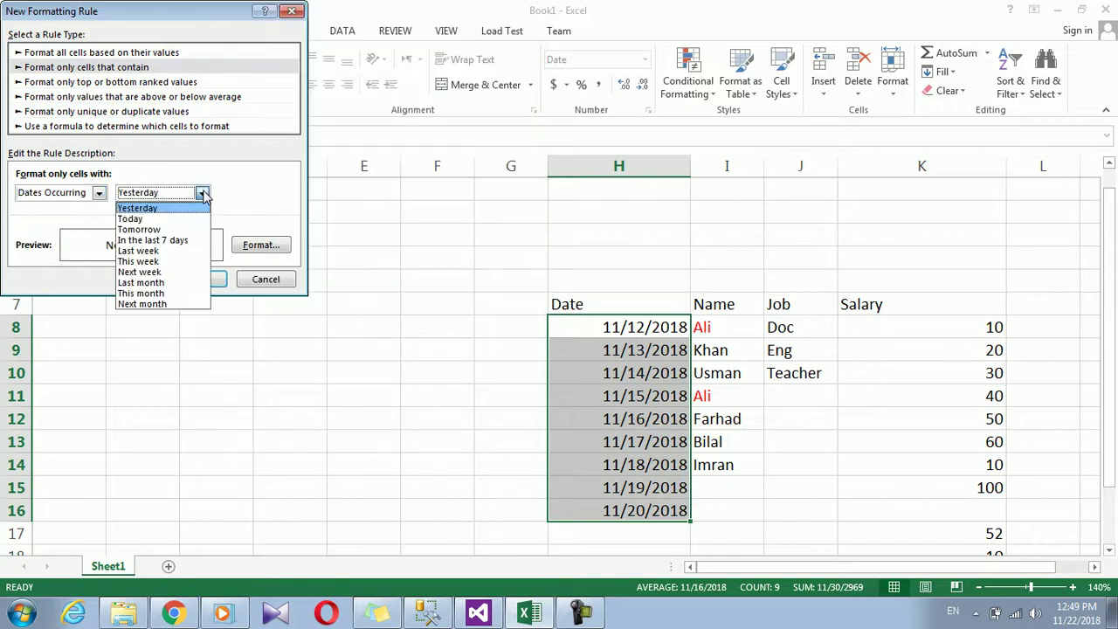
pyautogui.click(161, 225)
pyautogui.click(260, 244)
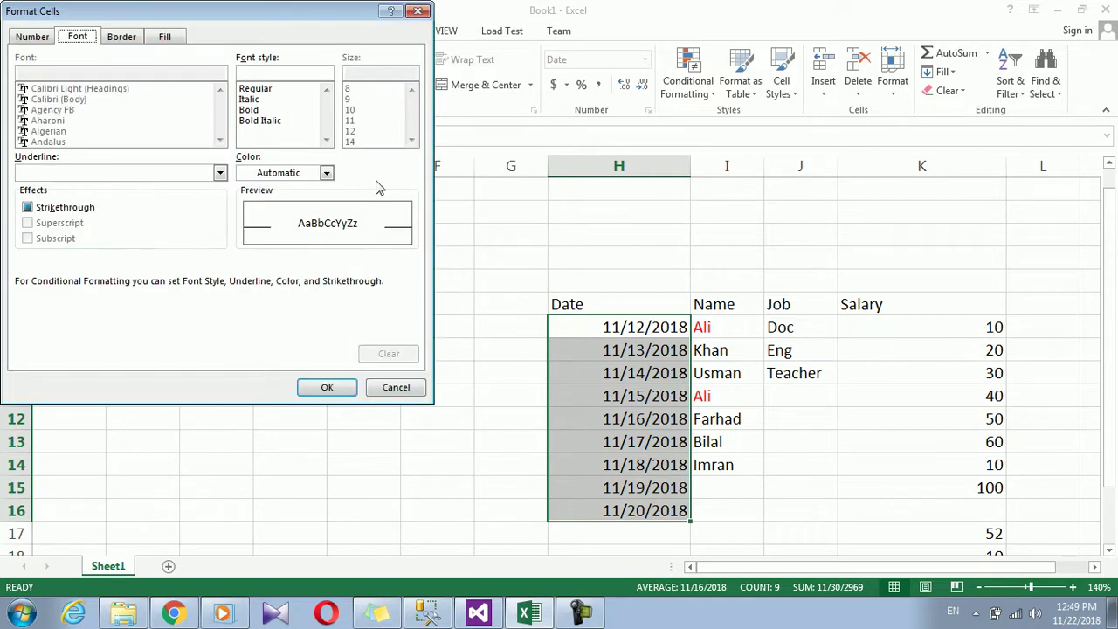
pyautogui.click(325, 173)
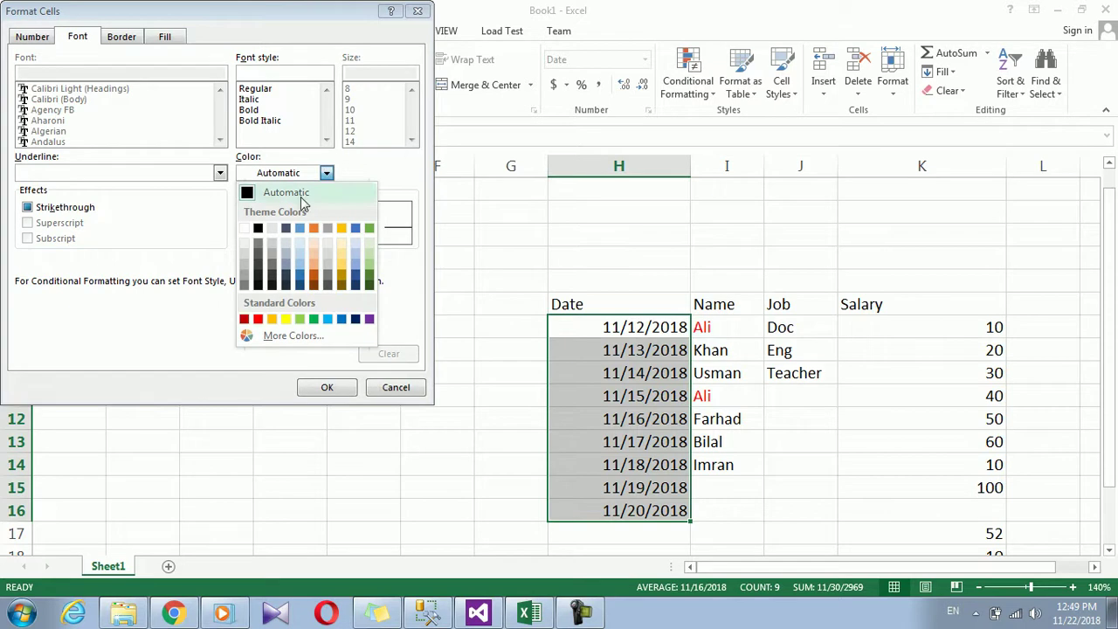
pyautogui.click(260, 319)
pyautogui.click(325, 389)
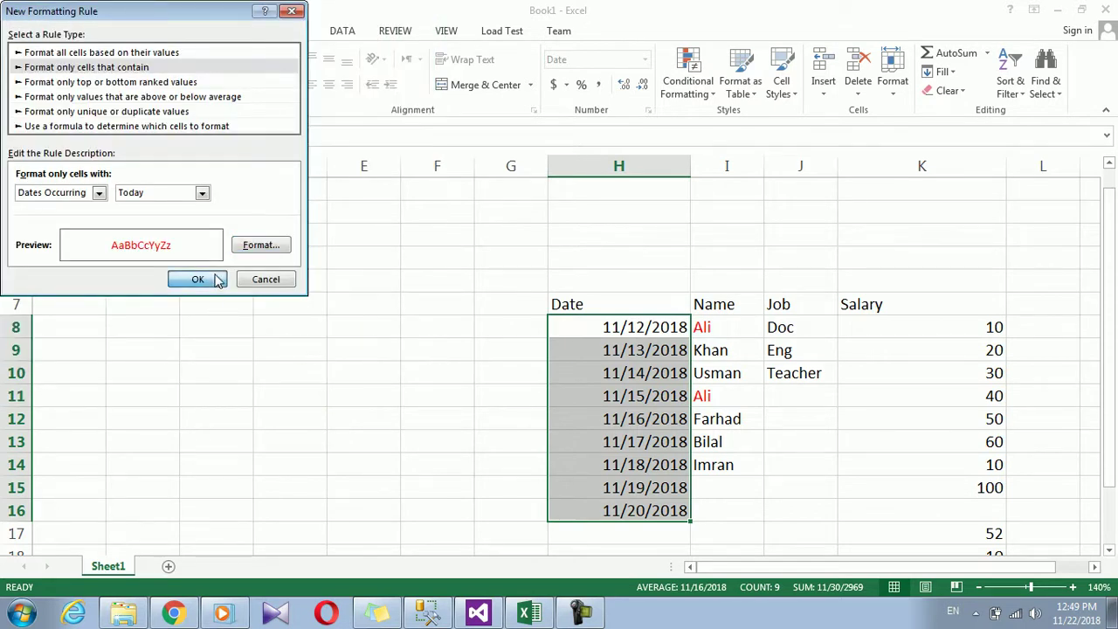
pyautogui.click(211, 278)
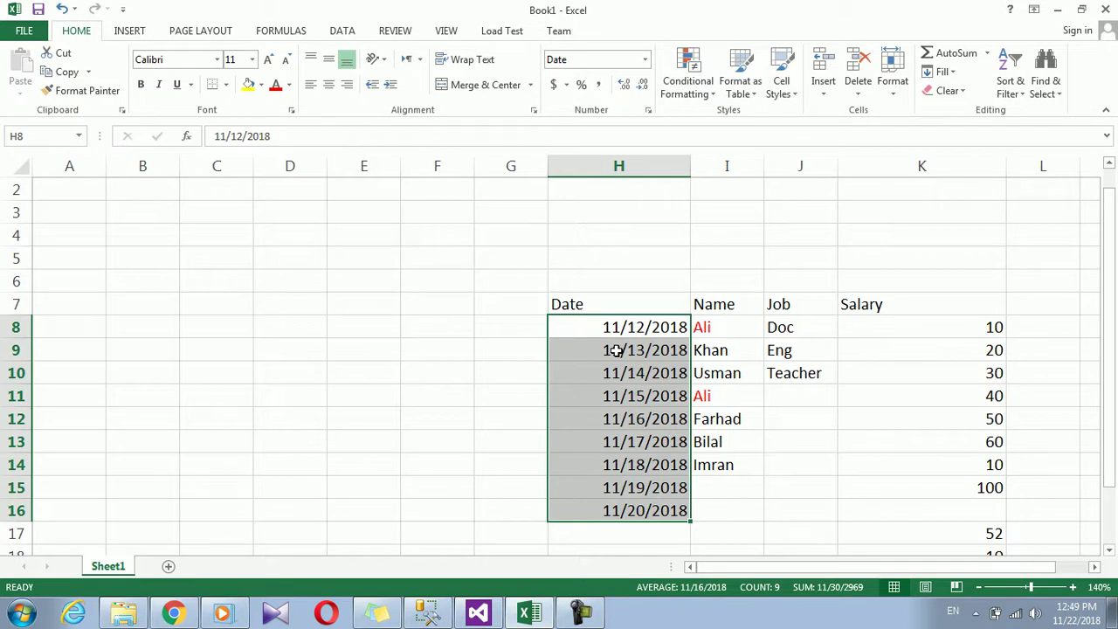
# - Change the date in H8 to 11/22/2018
pyautogui.click(630, 324)
pyautogui.doubleClick(629, 324)
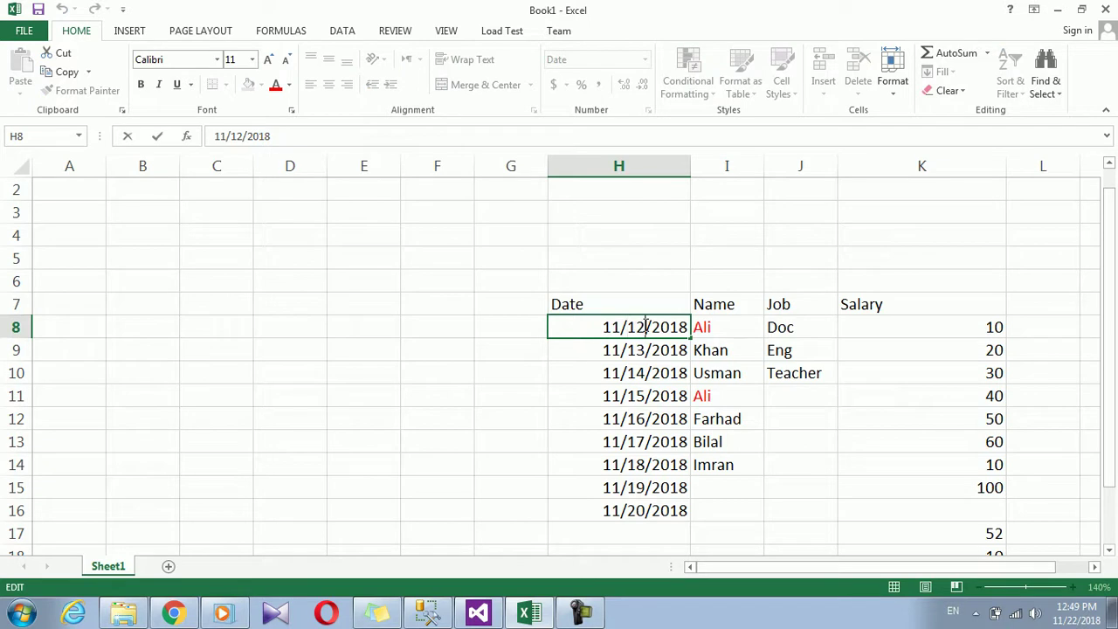
pyautogui.press('BackSpace')
pyautogui.press('BackSpace')
pyautogui.write('22')
pyautogui.click(651, 367)
# - Preview the Dates Occurring periods, cancel, then fill 11/22–11/30/2018 down H8:H16
pyautogui.moveTo(641, 323); pyautogui.dragTo(618, 511)
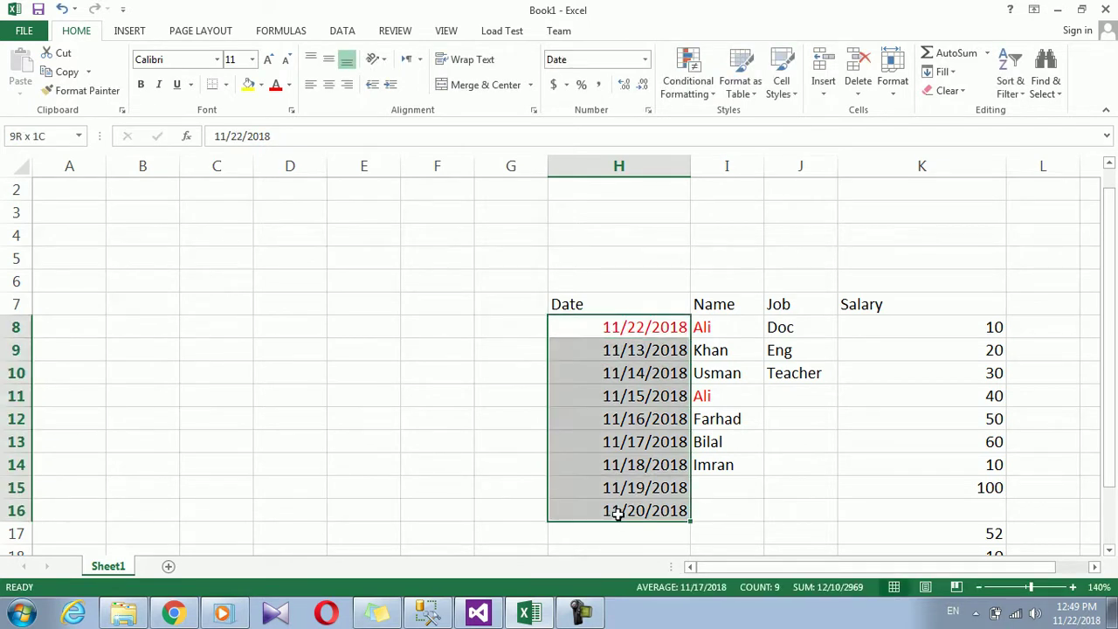
pyautogui.click(704, 94)
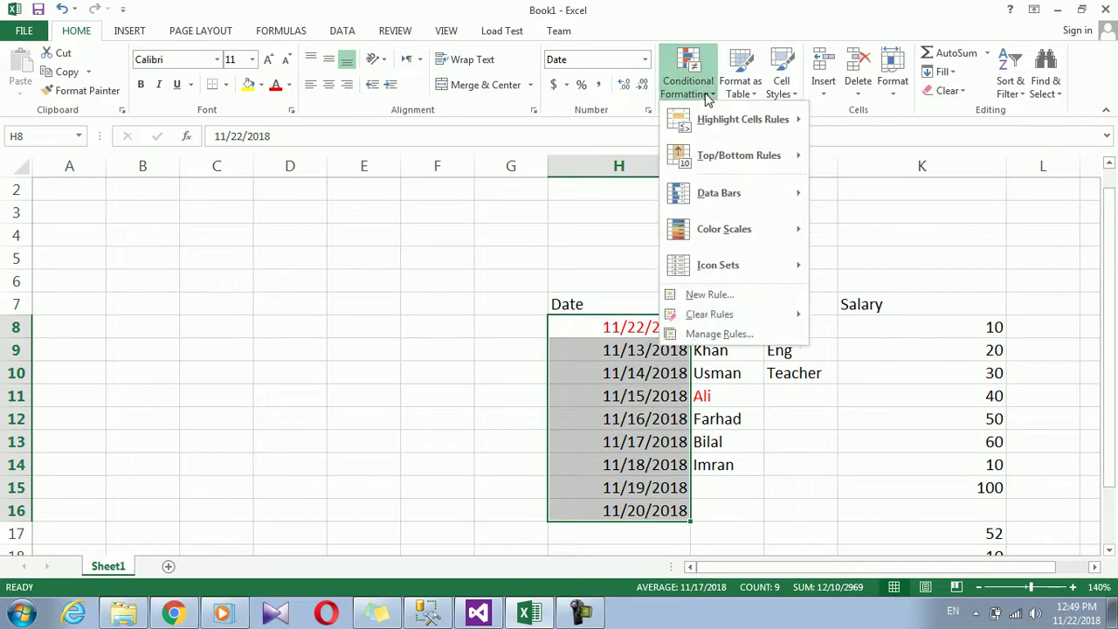
pyautogui.click(696, 300)
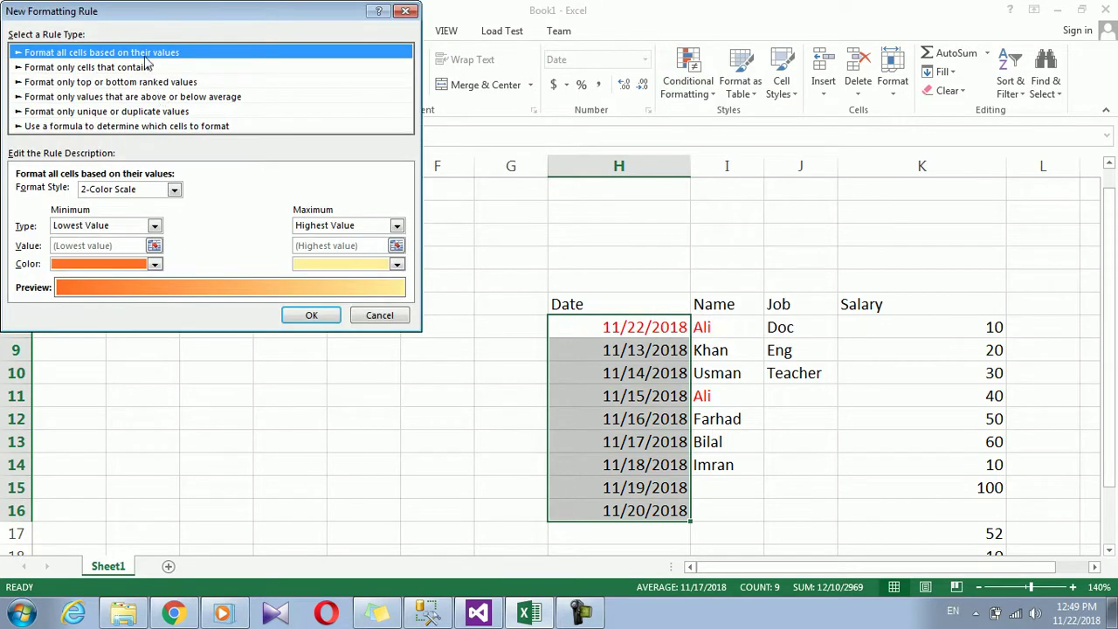
pyautogui.click(148, 66)
pyautogui.click(100, 193)
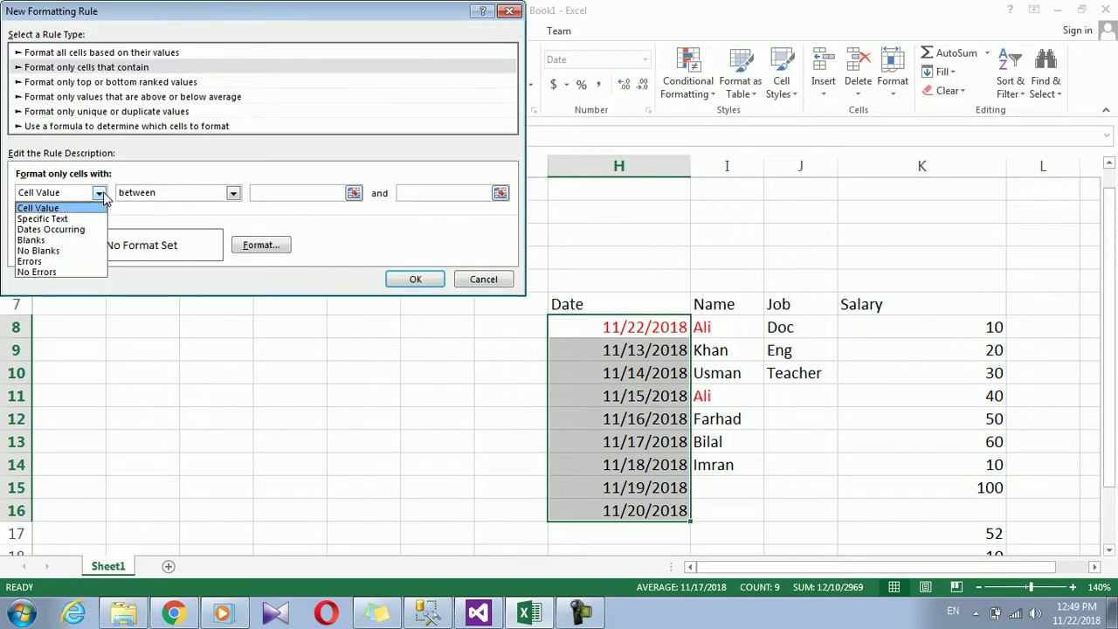
pyautogui.click(80, 230)
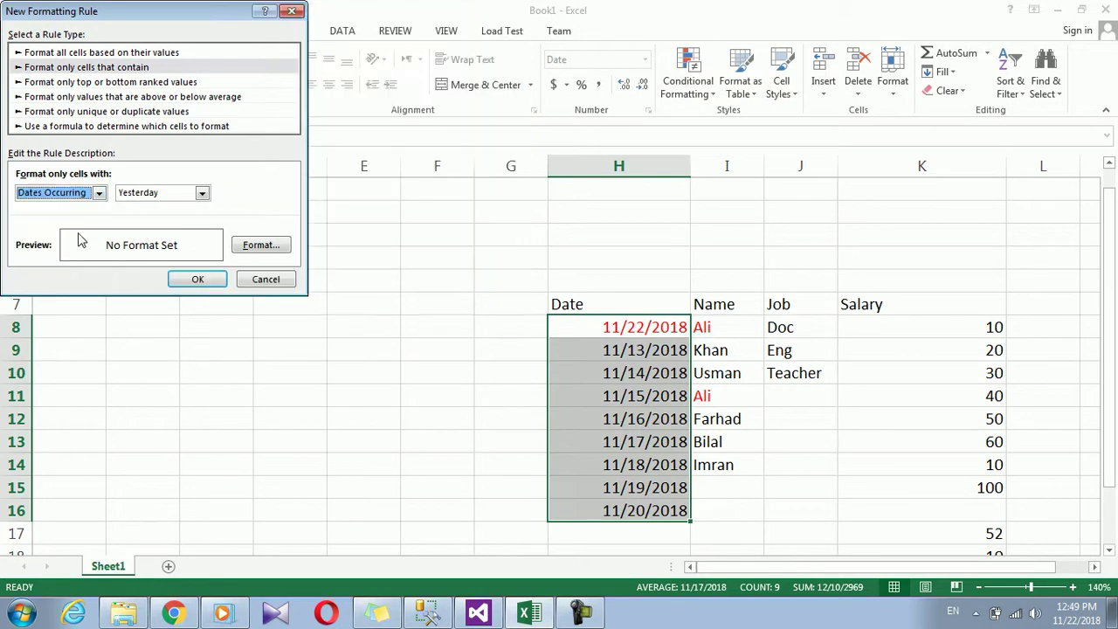
pyautogui.click(202, 193)
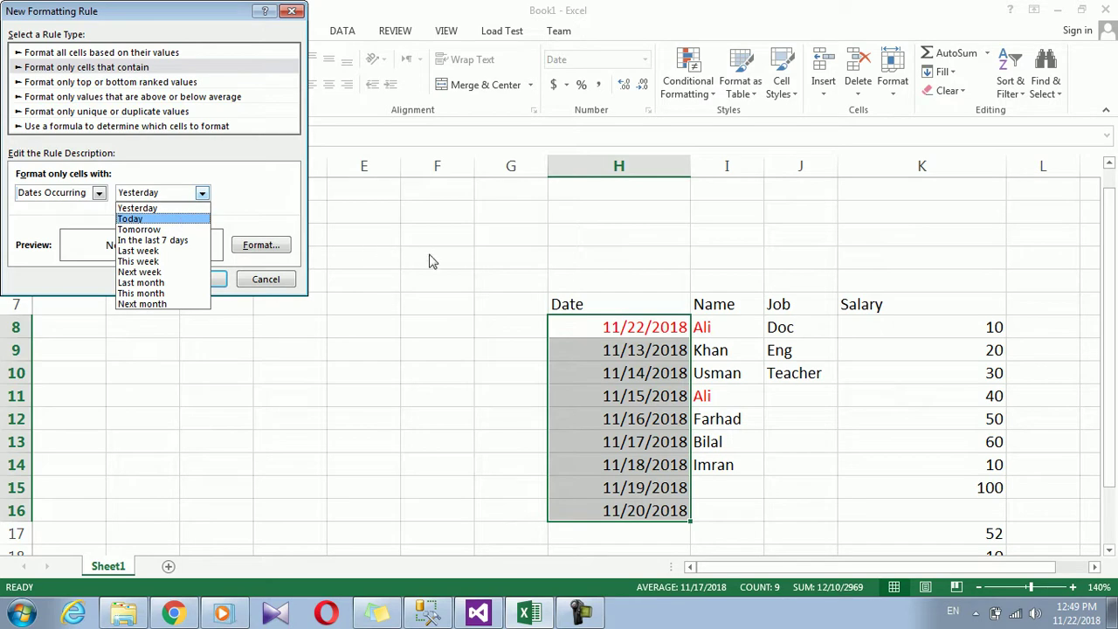
pyautogui.click(576, 315)
pyautogui.click(280, 279)
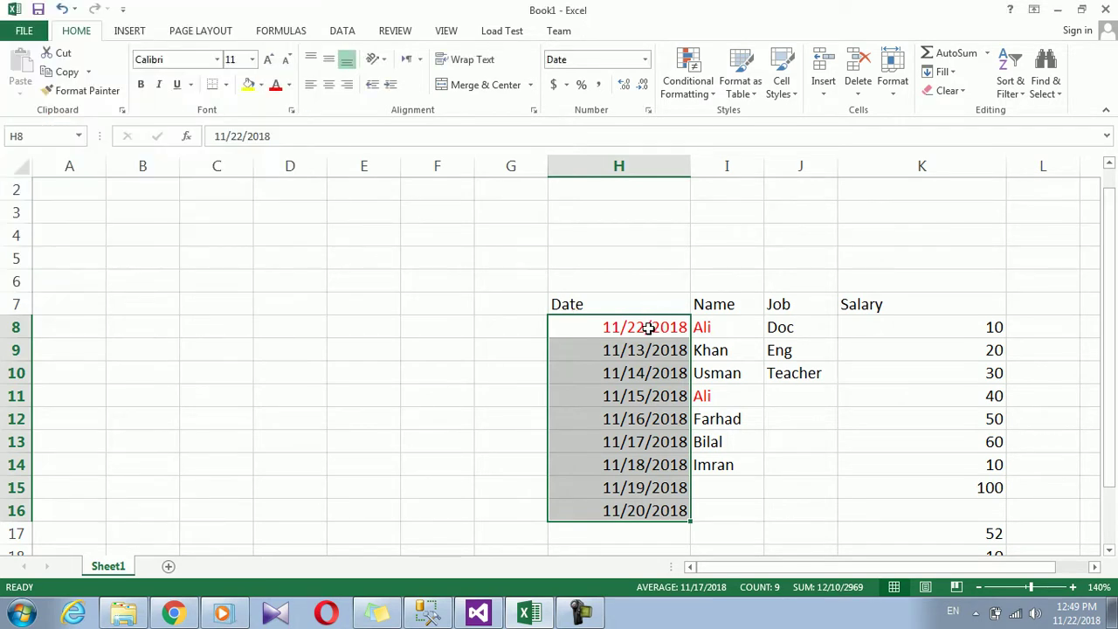
pyautogui.click(648, 327)
pyautogui.moveTo(692, 337); pyautogui.dragTo(674, 511)
# - Add an H8:H16 rule giving dates occurring Tomorrow a yellow font, highlighting 11/23/2018
pyautogui.click(699, 81)
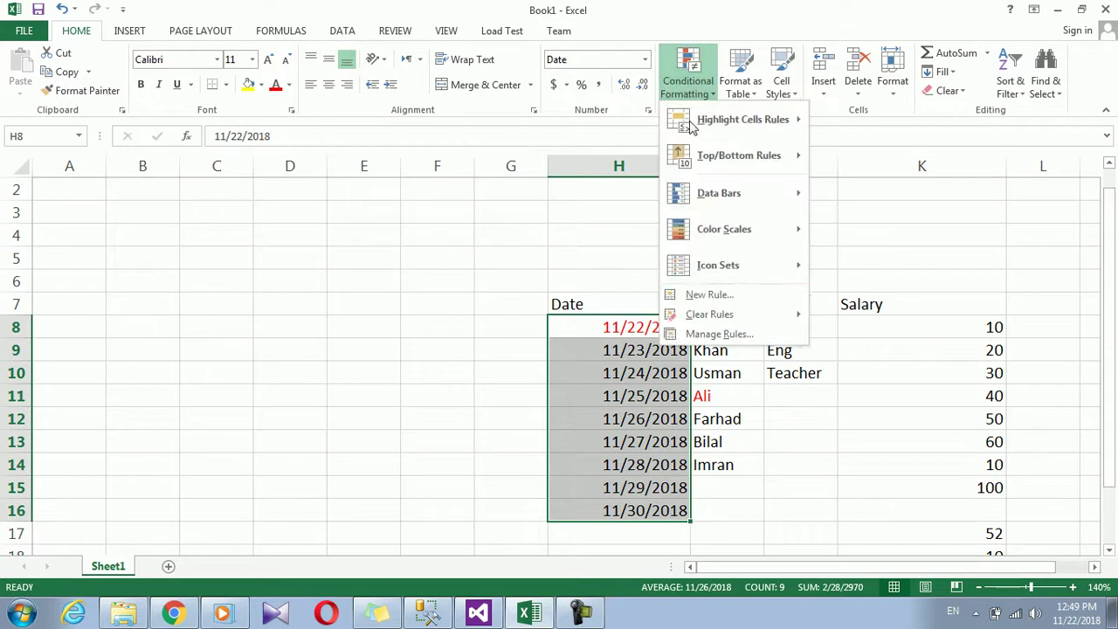
pyautogui.click(714, 301)
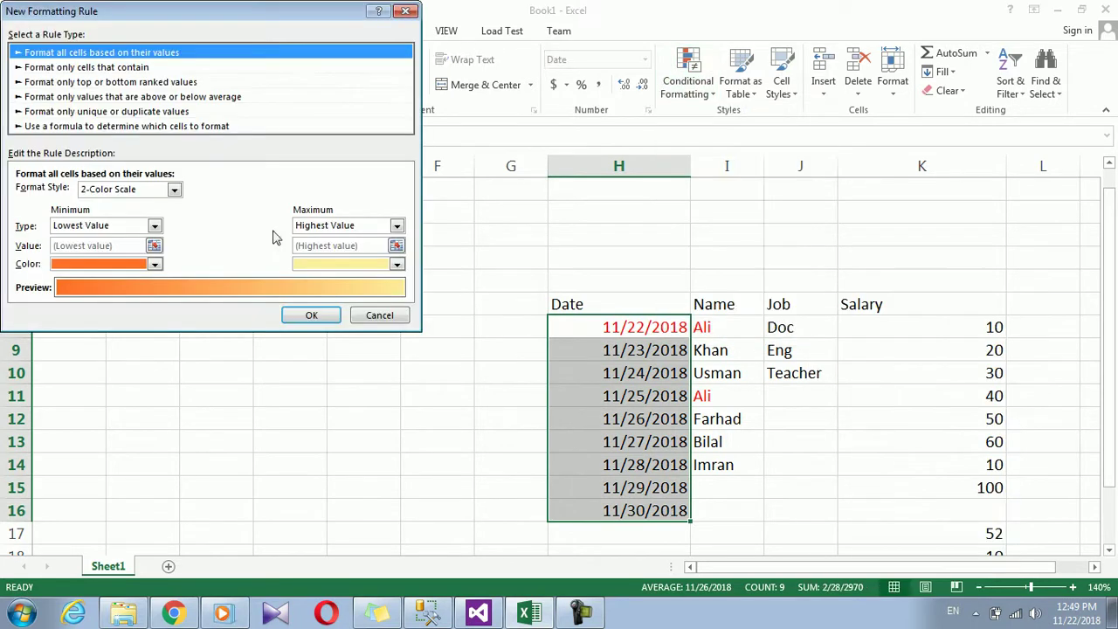
pyautogui.click(140, 69)
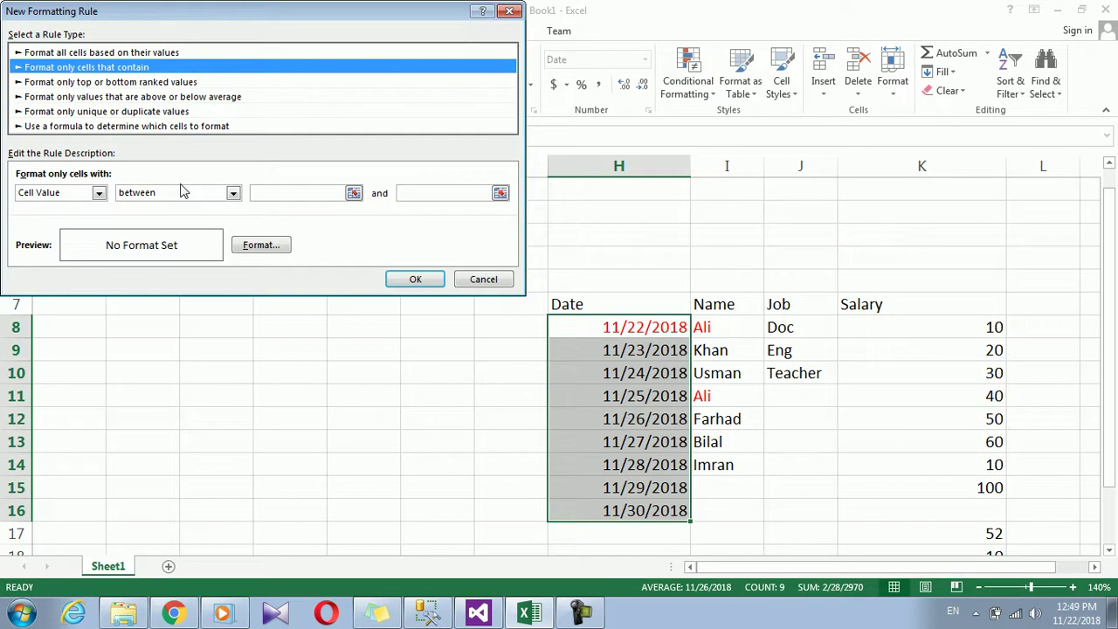
pyautogui.click(101, 194)
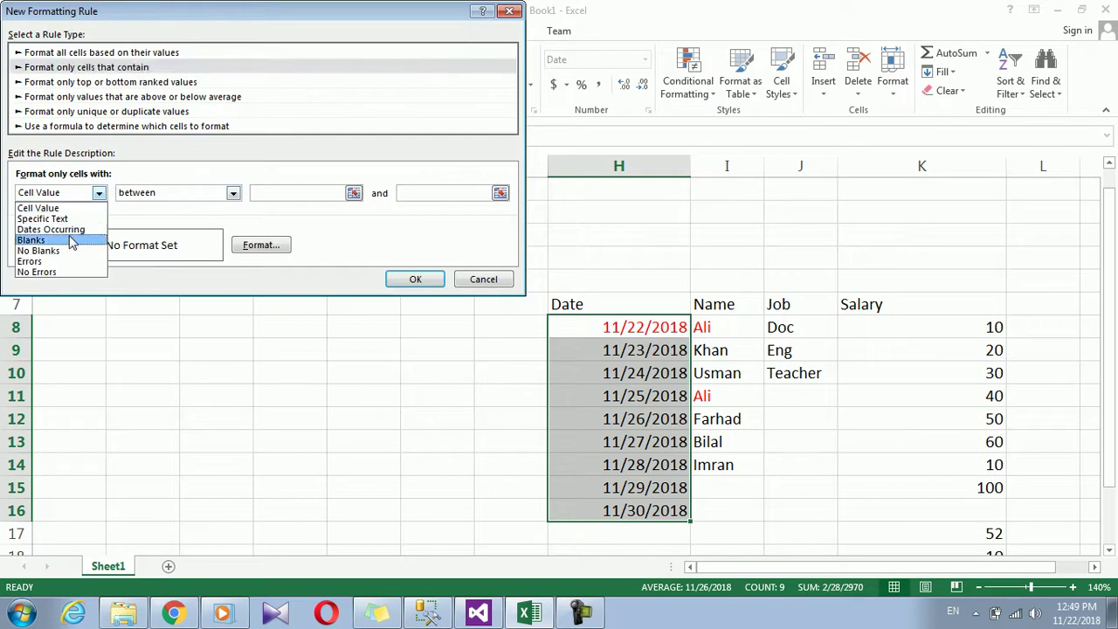
pyautogui.click(65, 228)
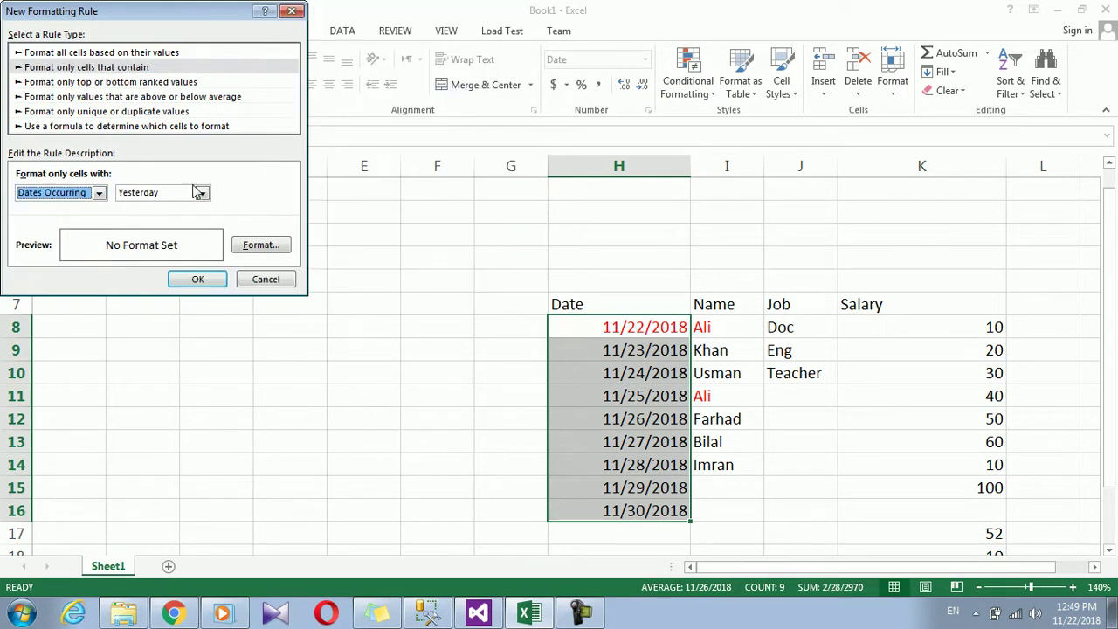
pyautogui.click(200, 193)
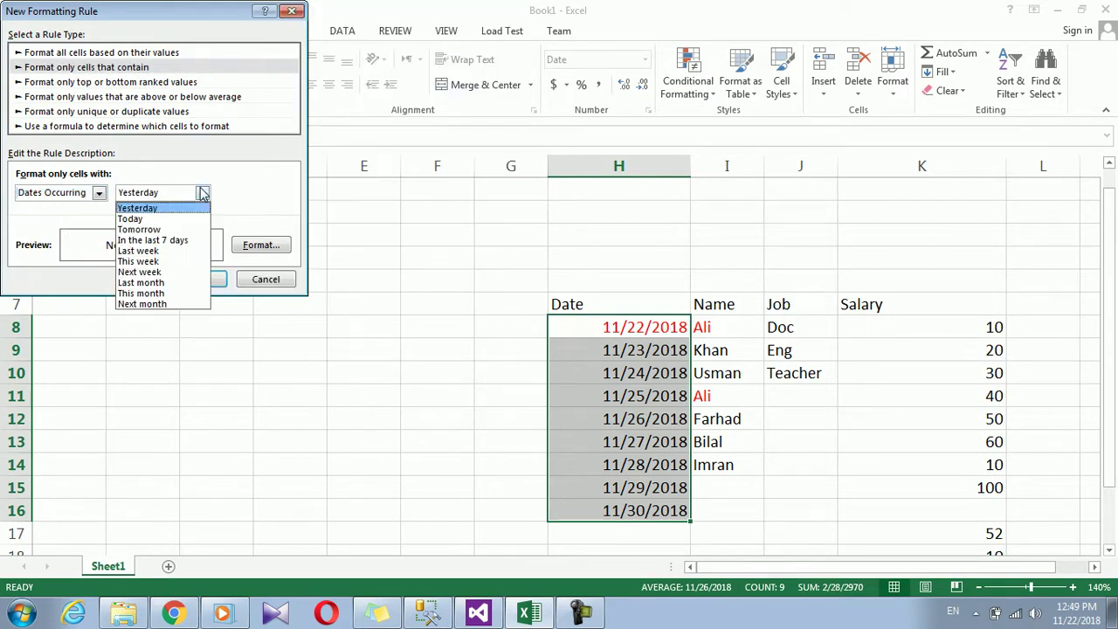
pyautogui.click(164, 240)
pyautogui.click(253, 248)
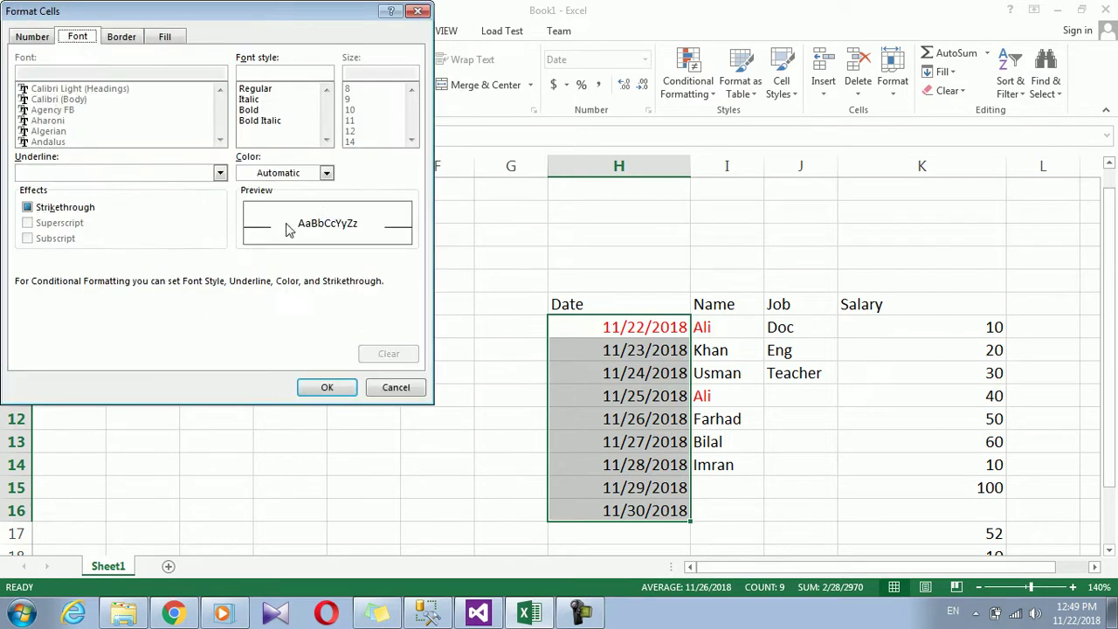
pyautogui.click(325, 174)
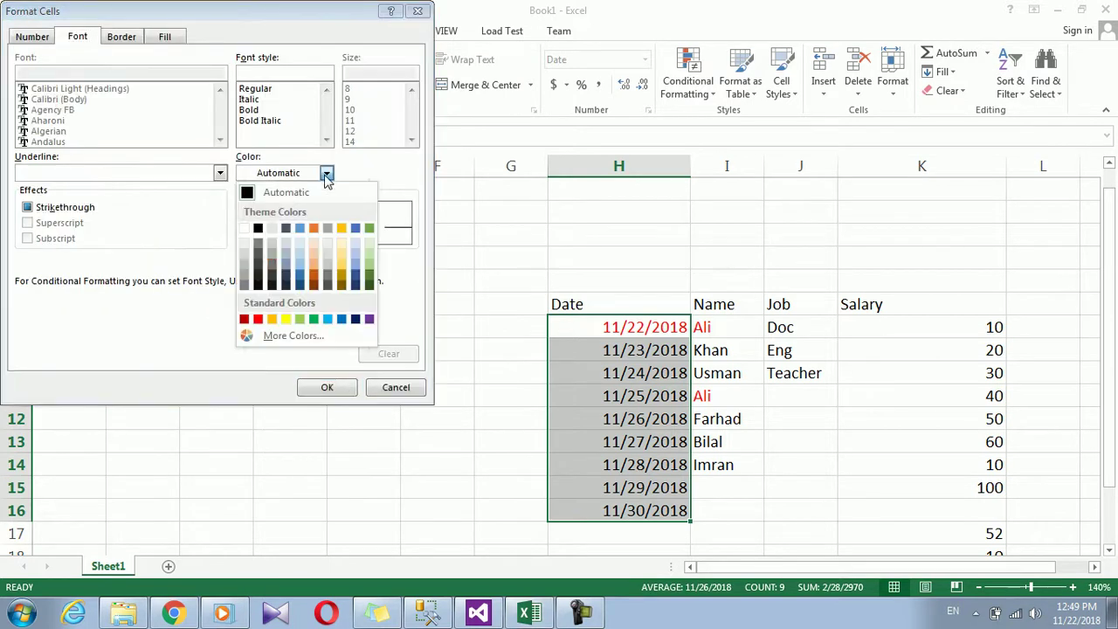
pyautogui.click(286, 319)
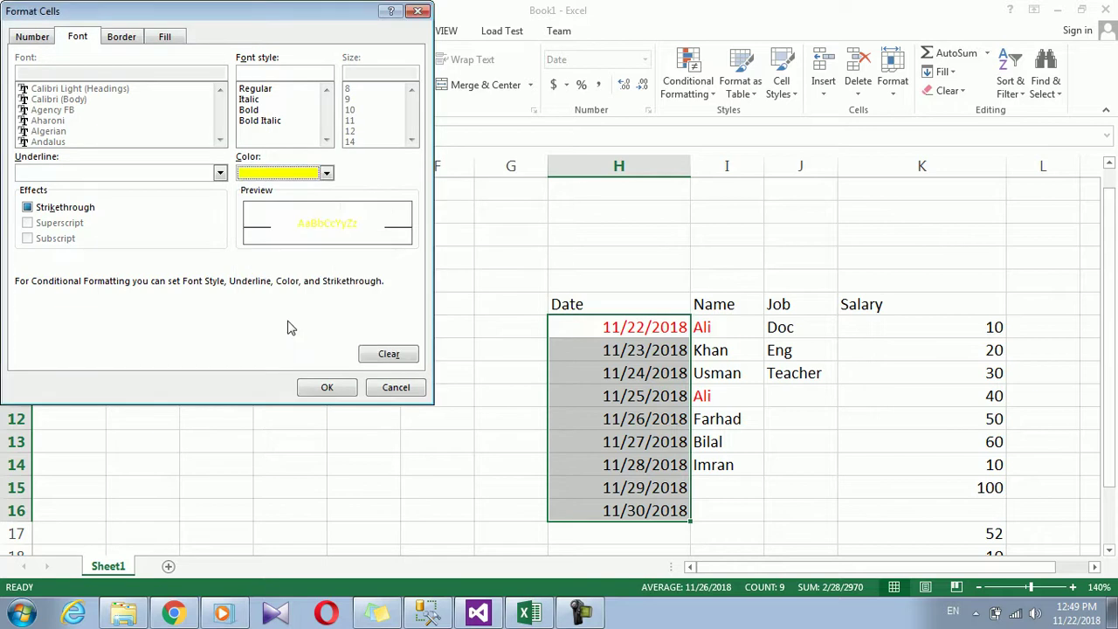
pyautogui.click(323, 388)
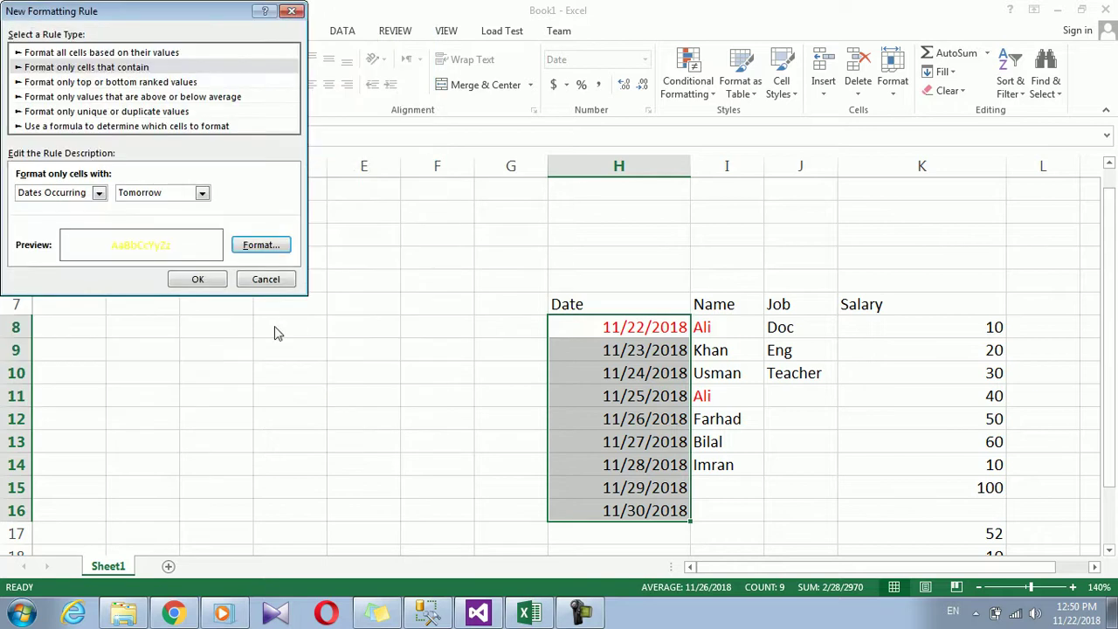
pyautogui.click(198, 279)
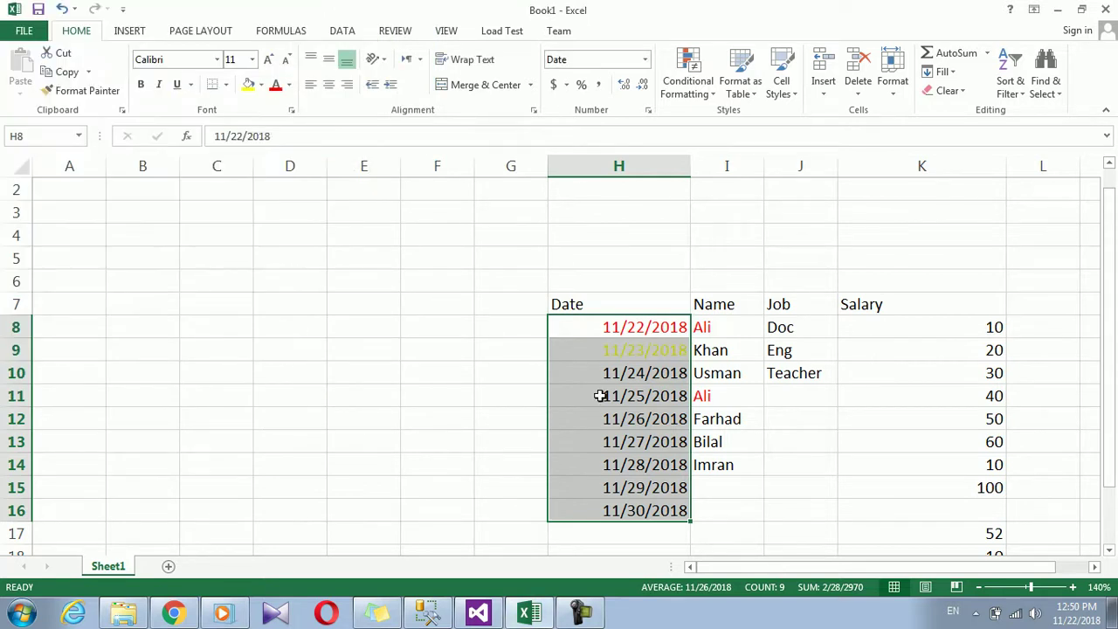
pyautogui.click(690, 91)
pyautogui.click(696, 296)
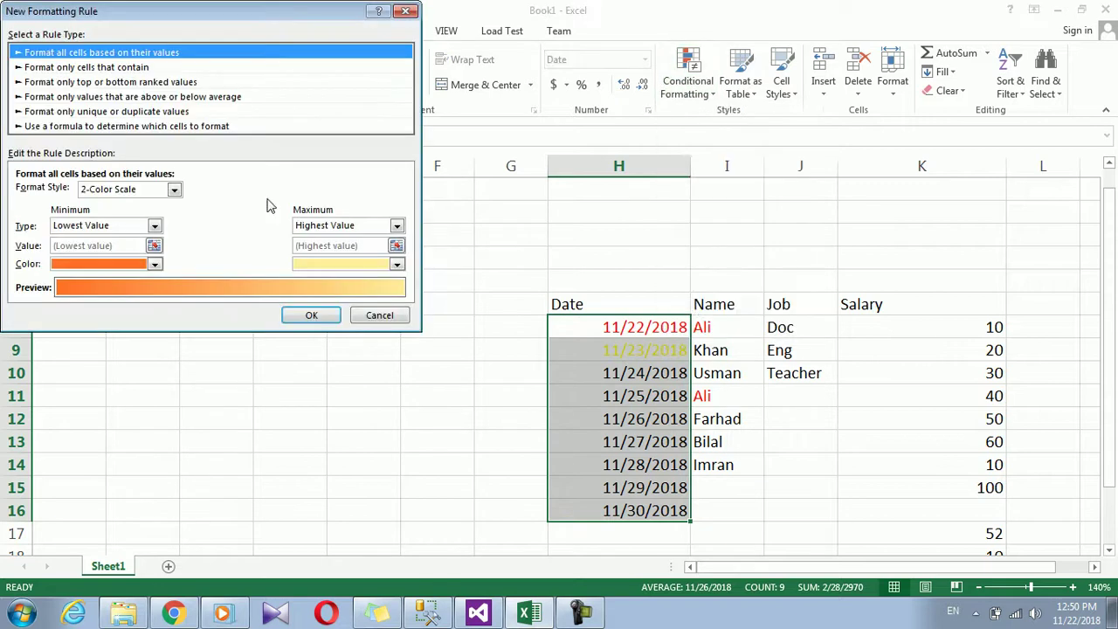
pyautogui.click(105, 82)
pyautogui.click(105, 68)
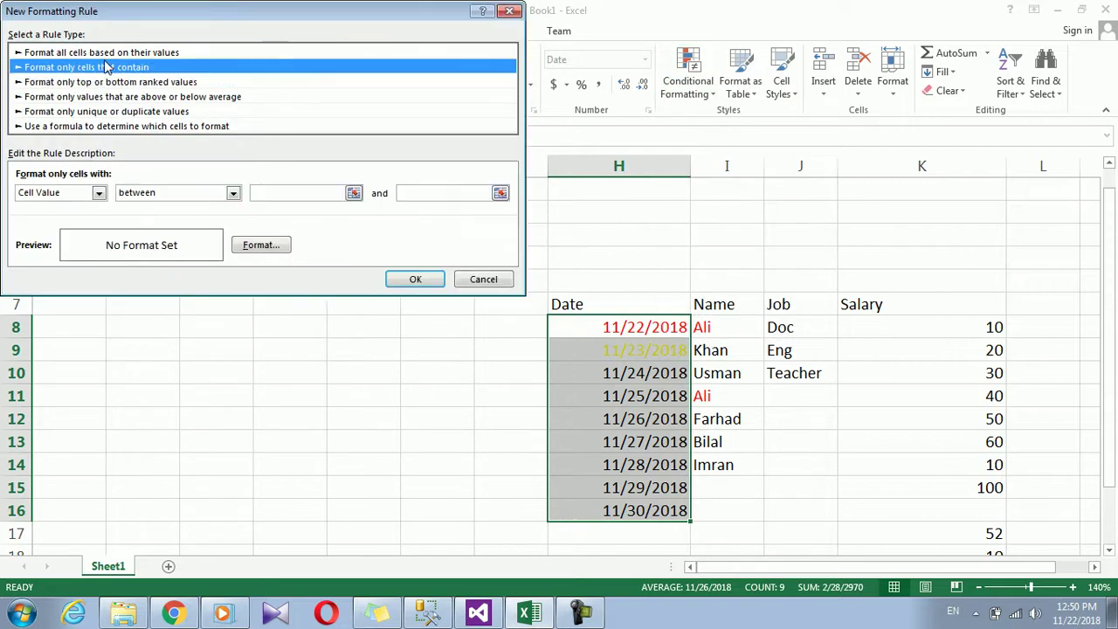
pyautogui.click(99, 192)
pyautogui.click(48, 227)
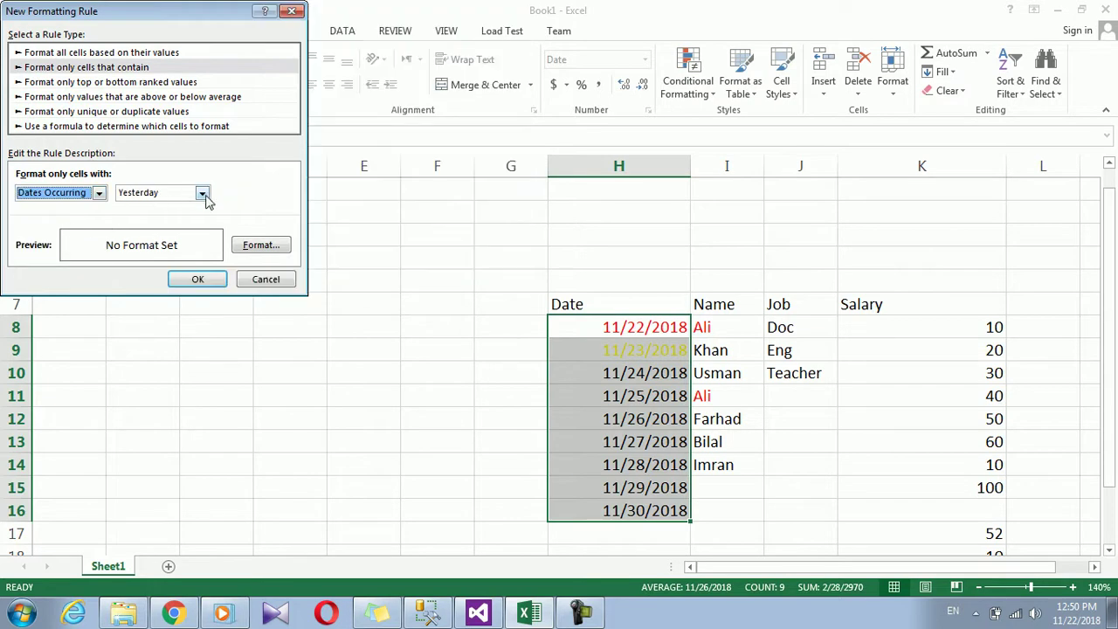
pyautogui.click(204, 195)
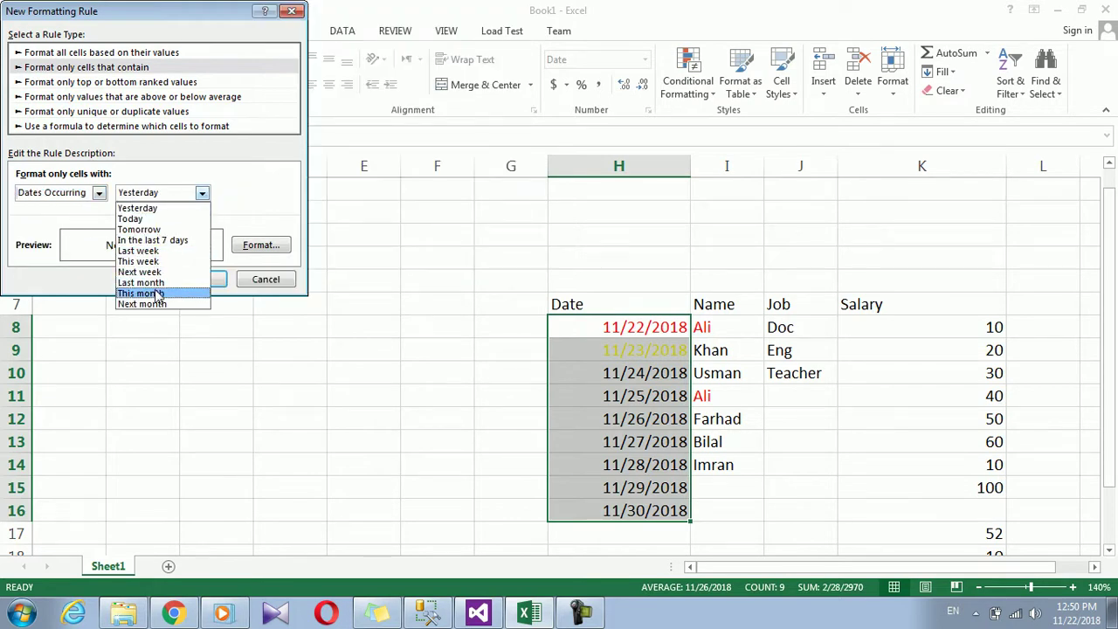
pyautogui.click(100, 193)
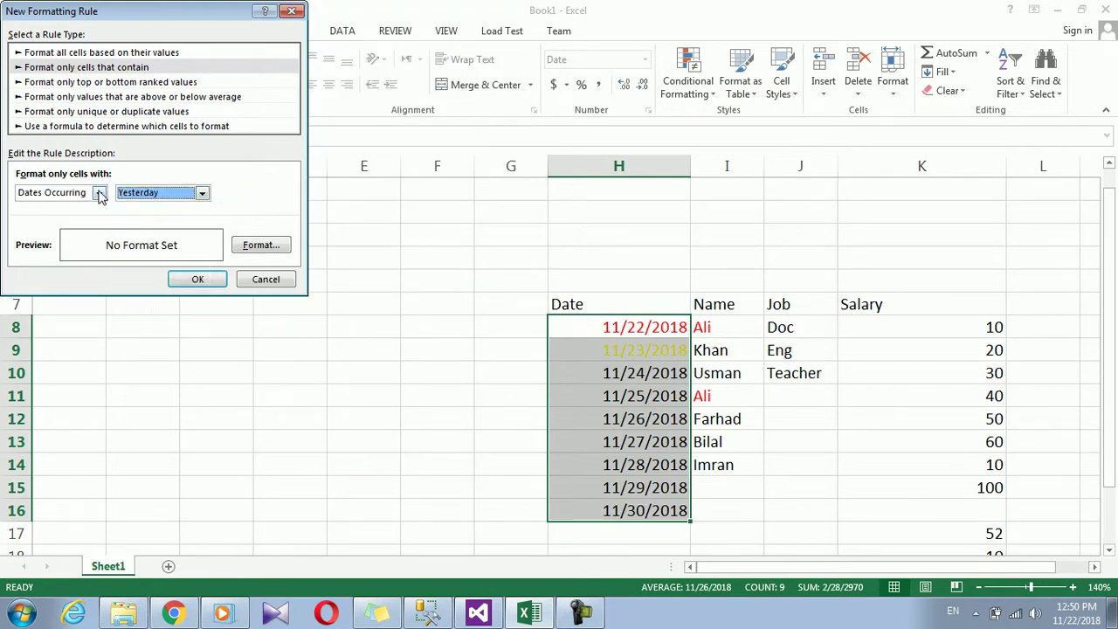
pyautogui.click(99, 193)
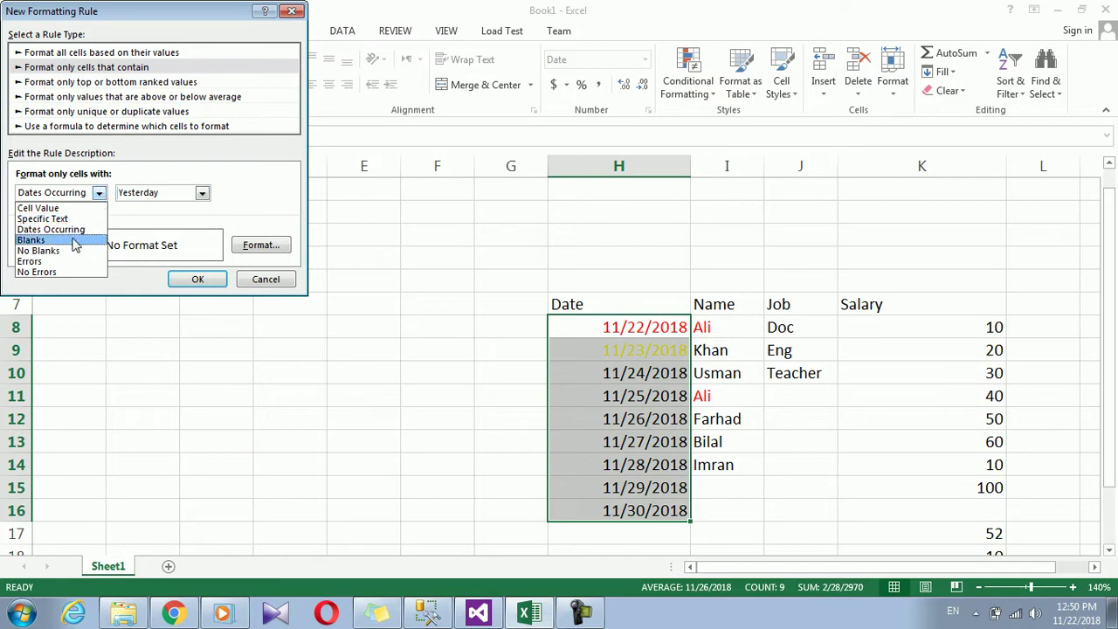
pyautogui.click(207, 180)
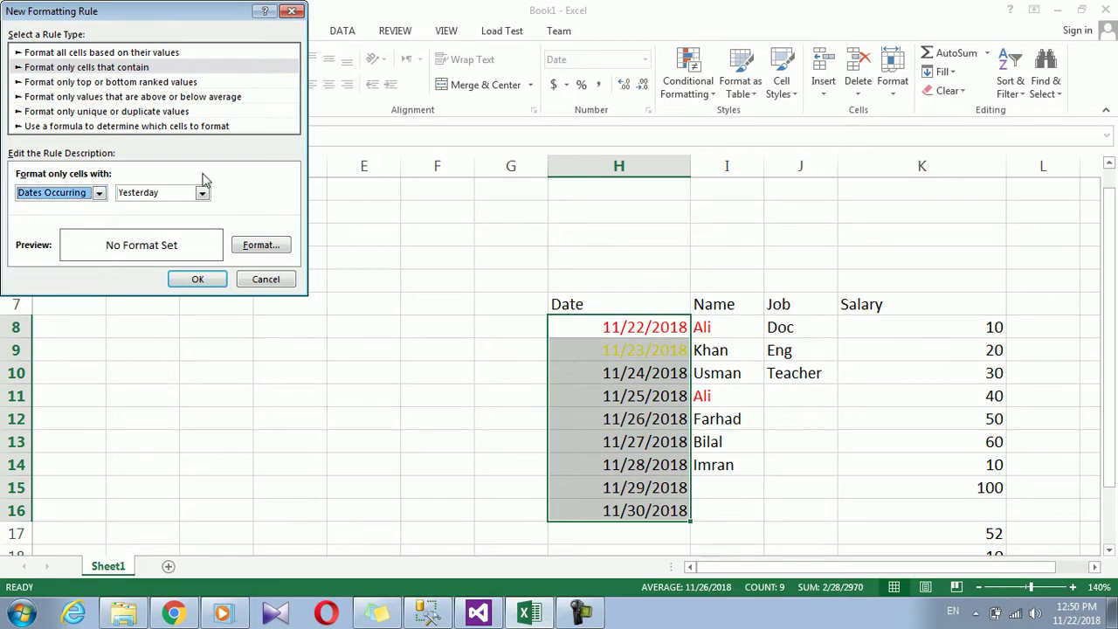
pyautogui.click(266, 278)
# - Delete the names in cells I12 and I9 of the Name column
pyautogui.moveTo(724, 328); pyautogui.dragTo(726, 468)
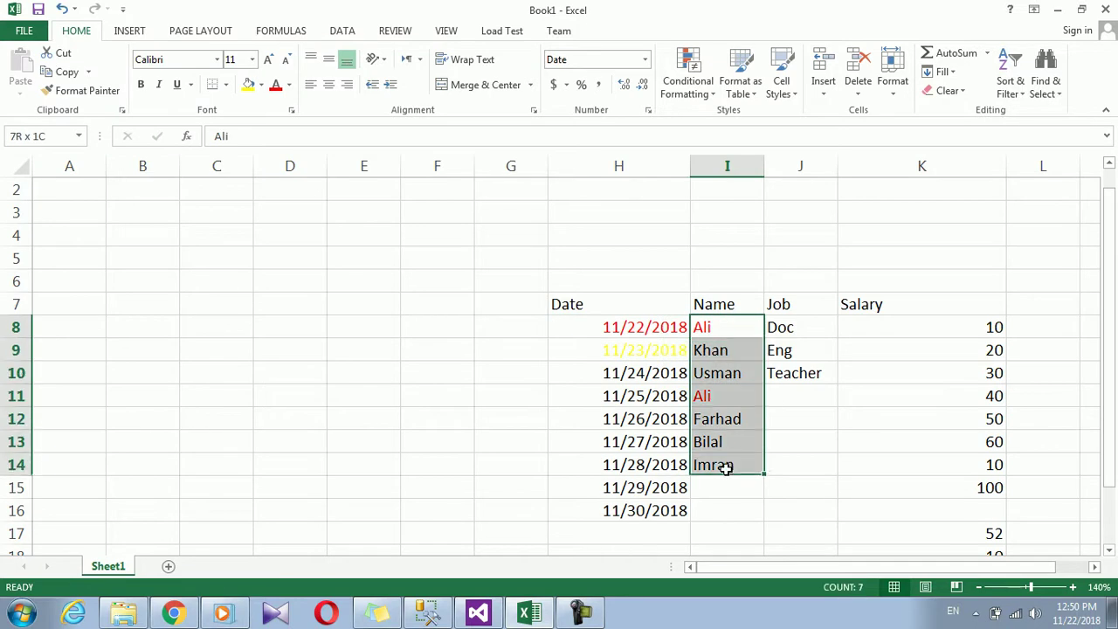
pyautogui.click(731, 425)
pyautogui.press('Delete')
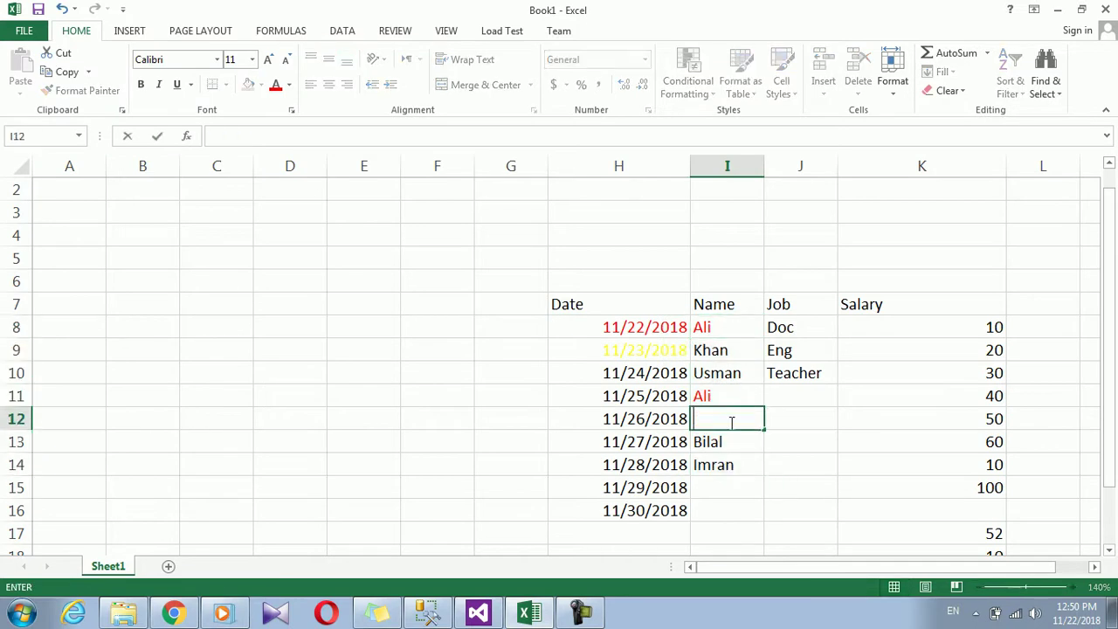
pyautogui.click(732, 478)
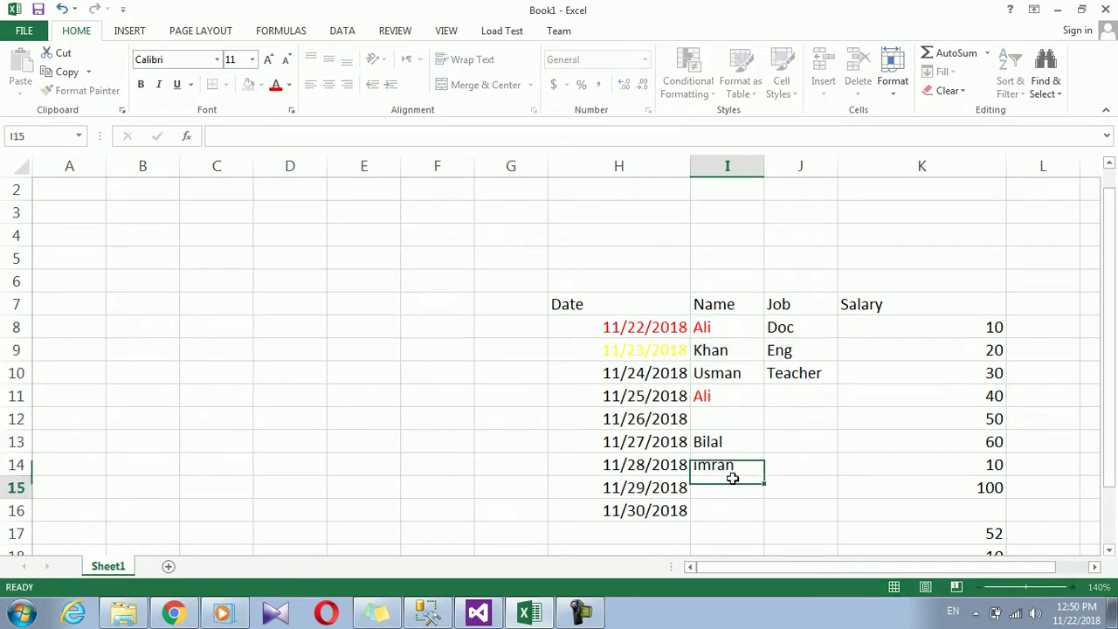
pyautogui.click(719, 349)
pyautogui.press('BackSpace')
pyautogui.click(725, 416)
# - Clear conditional formatting rules from the entire sheet, leaving all cells uncoloured
pyautogui.moveTo(719, 326); pyautogui.dragTo(733, 507)
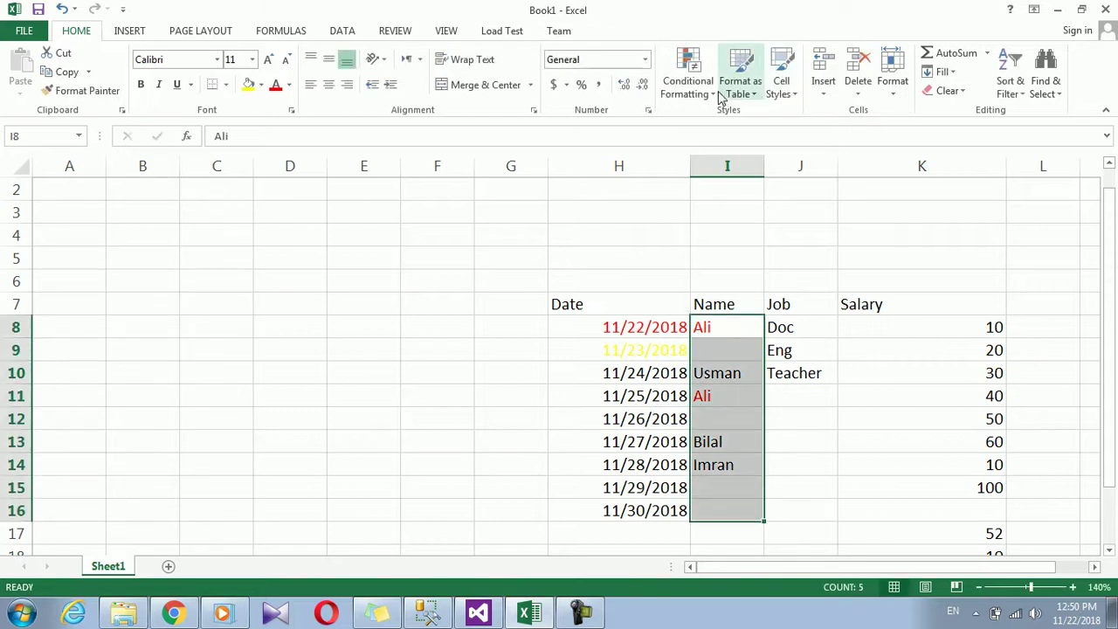
pyautogui.click(713, 92)
pyautogui.moveTo(790, 316)
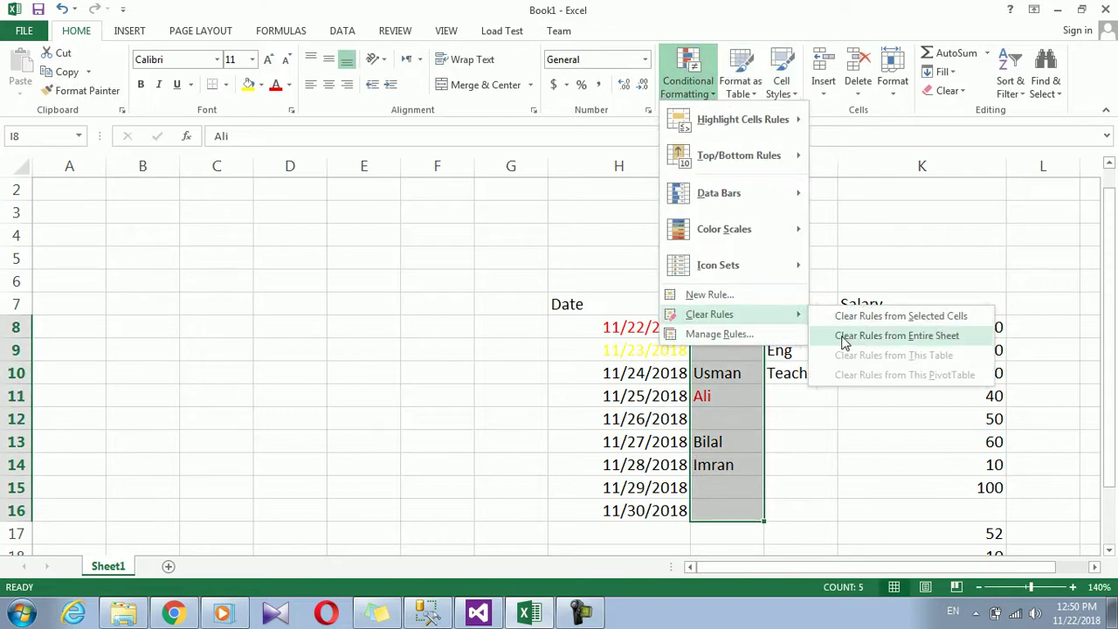
pyautogui.click(896, 335)
pyautogui.moveTo(724, 323); pyautogui.dragTo(724, 506)
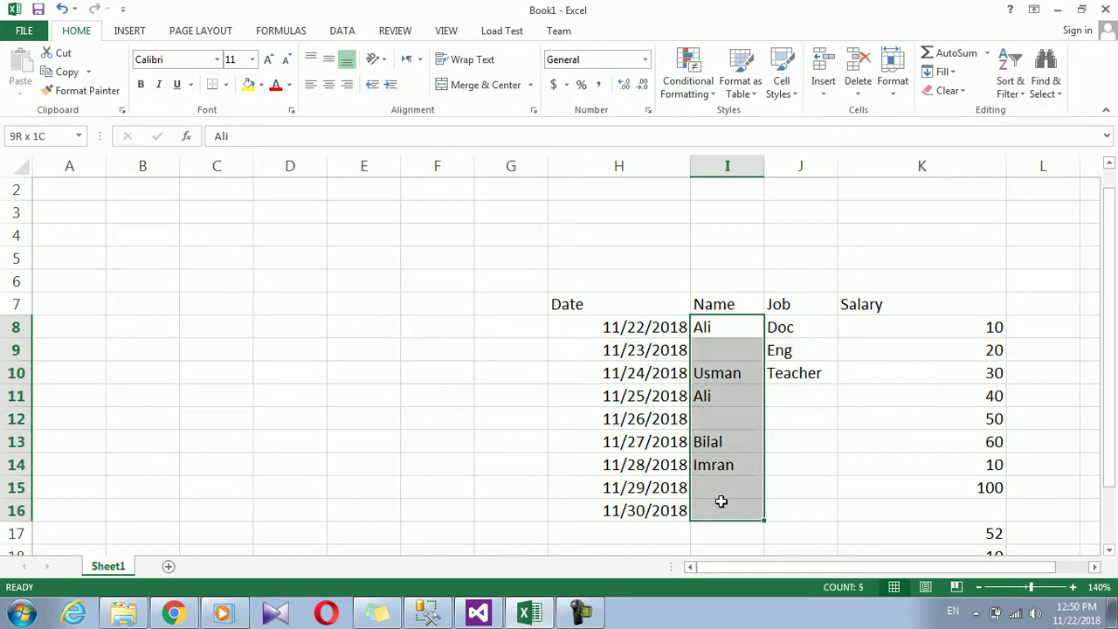
pyautogui.click(695, 81)
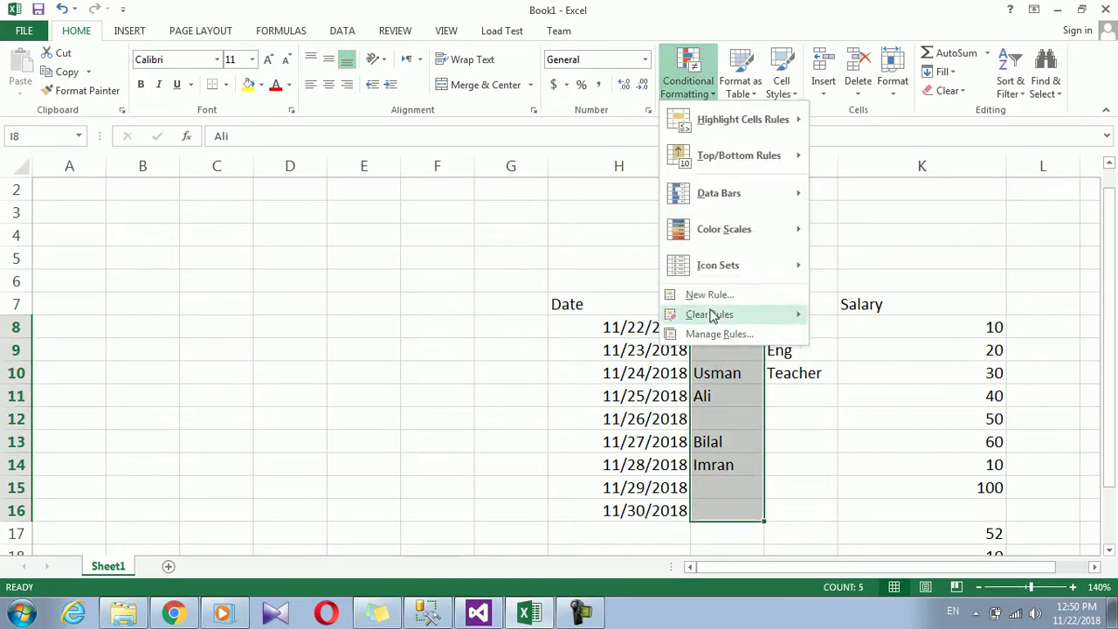
# - Add a 'Format only cells that contain' Blanks rule with red font to I8:I16
pyautogui.click(708, 296)
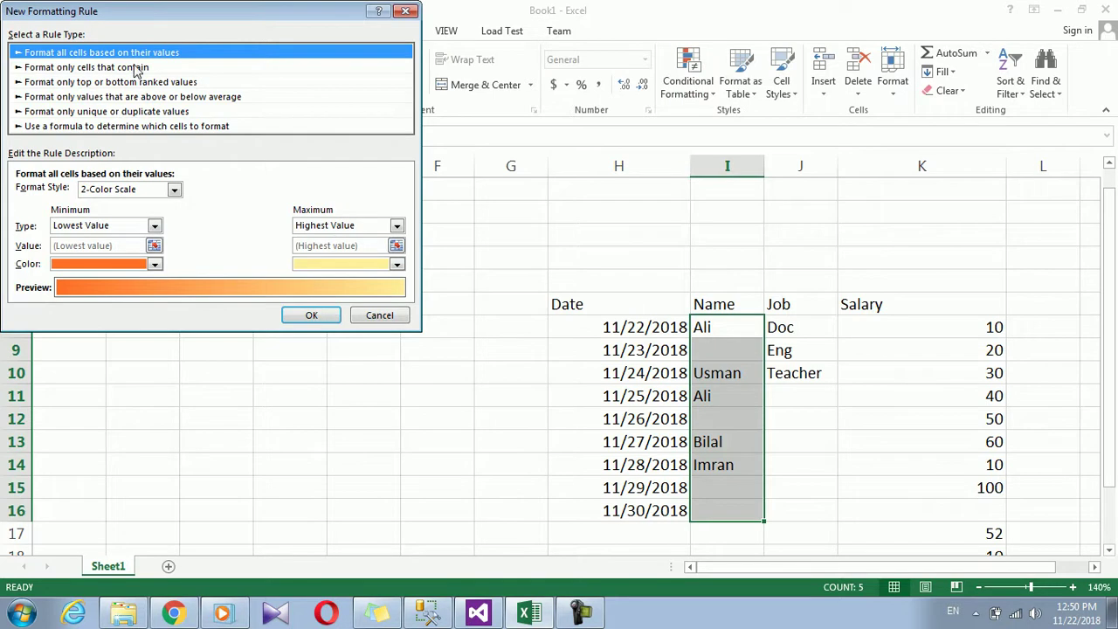
pyautogui.click(136, 67)
pyautogui.click(98, 192)
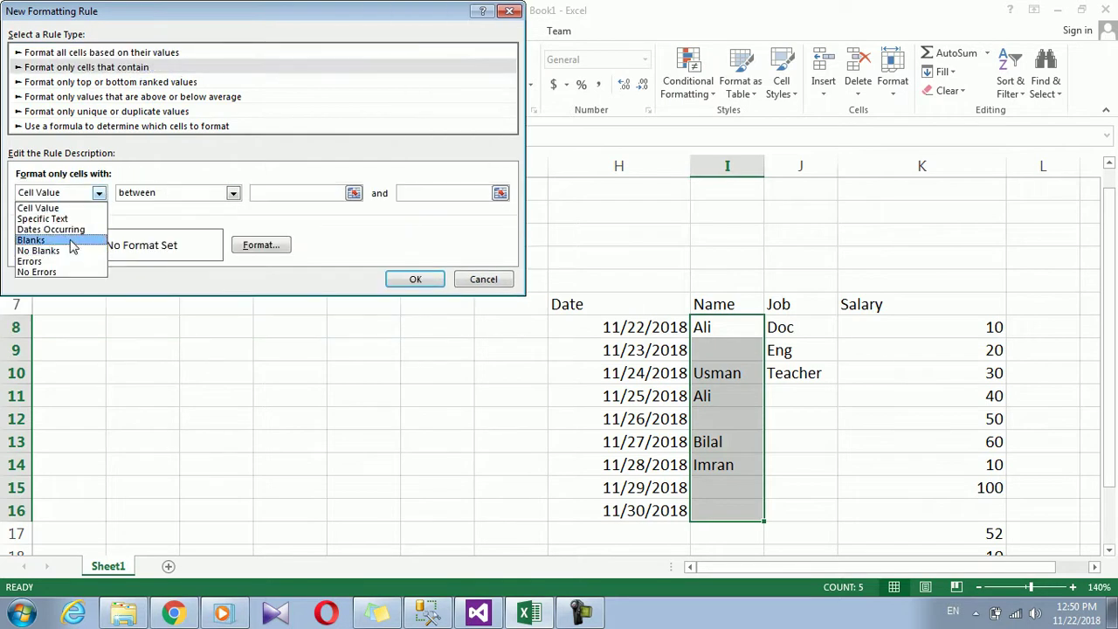
pyautogui.click(31, 240)
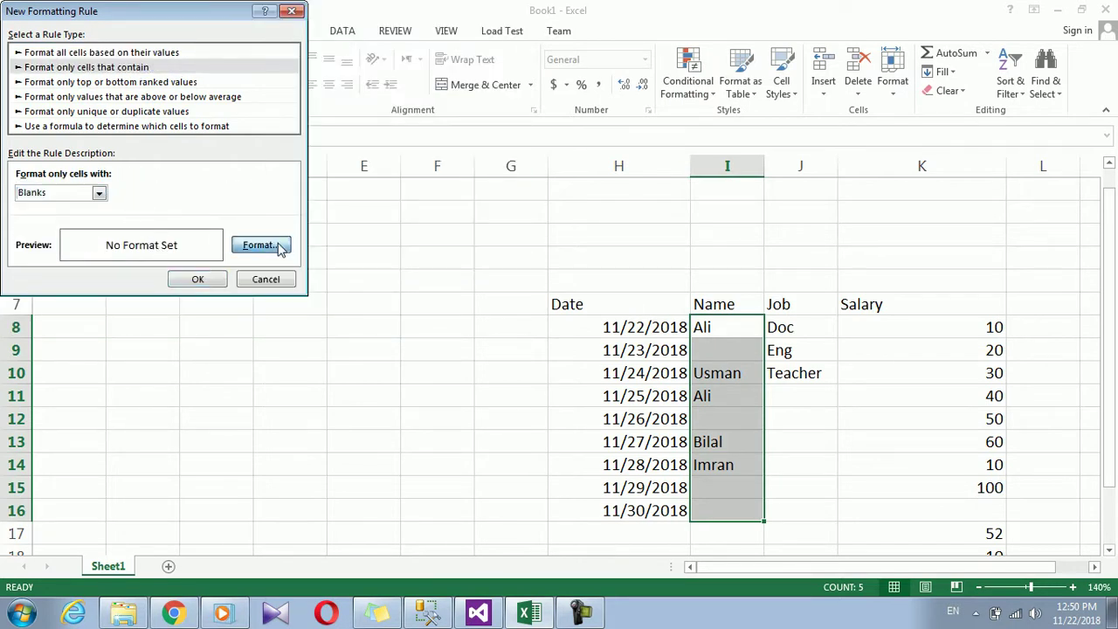
pyautogui.click(267, 244)
pyautogui.click(327, 173)
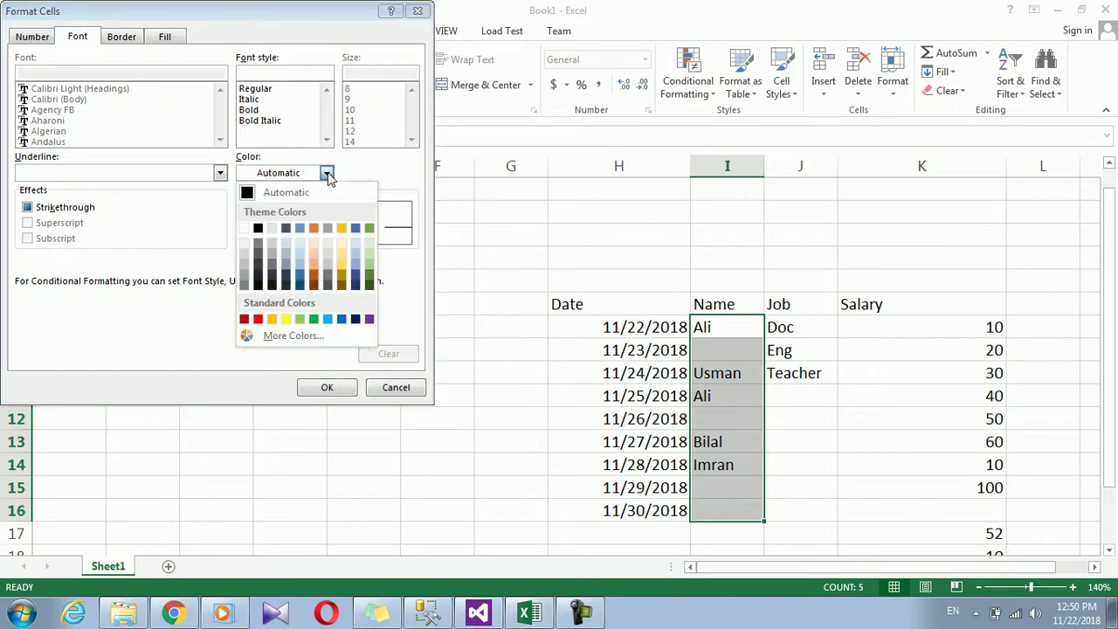
pyautogui.click(258, 319)
pyautogui.click(323, 389)
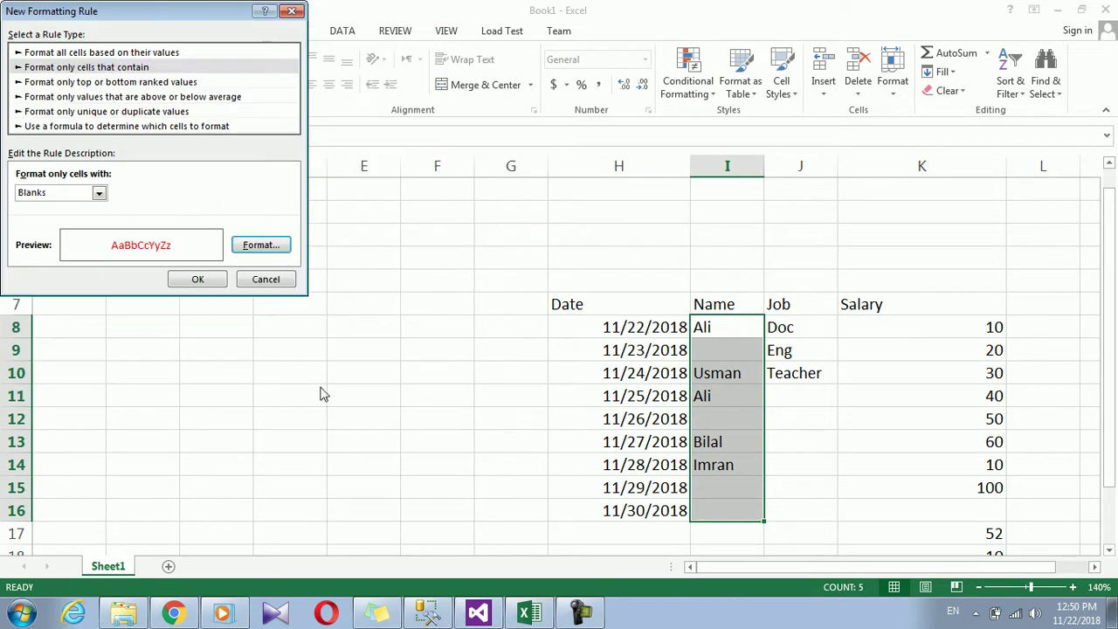
pyautogui.click(198, 280)
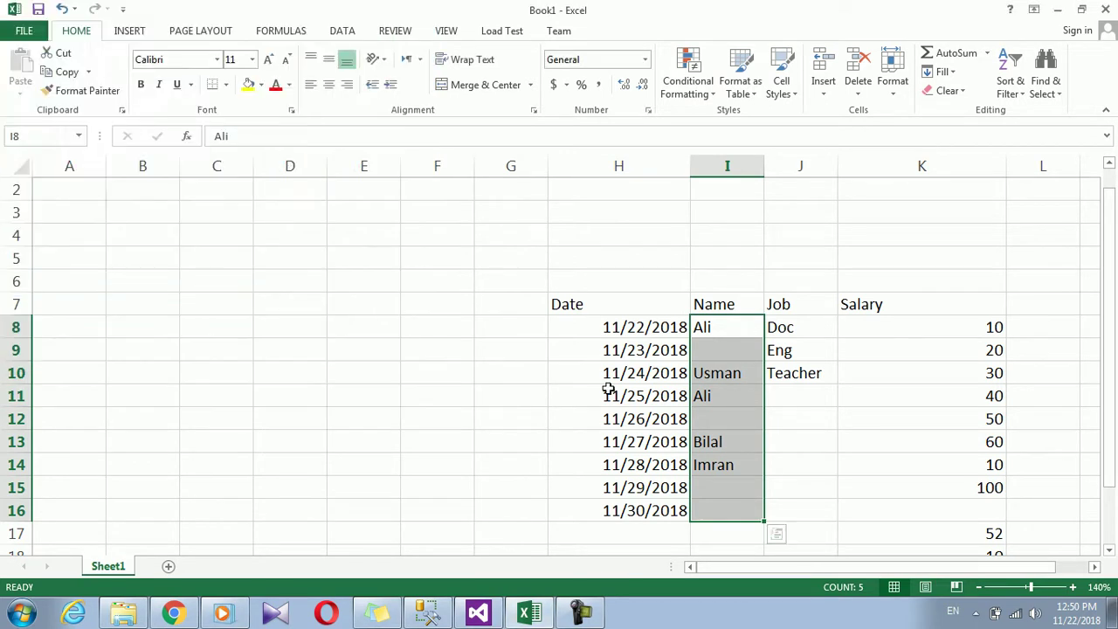
pyautogui.click(738, 391)
# - Reselect I8:I16 and start a new rule for cells containing No Blanks
pyautogui.moveTo(709, 327); pyautogui.dragTo(734, 499)
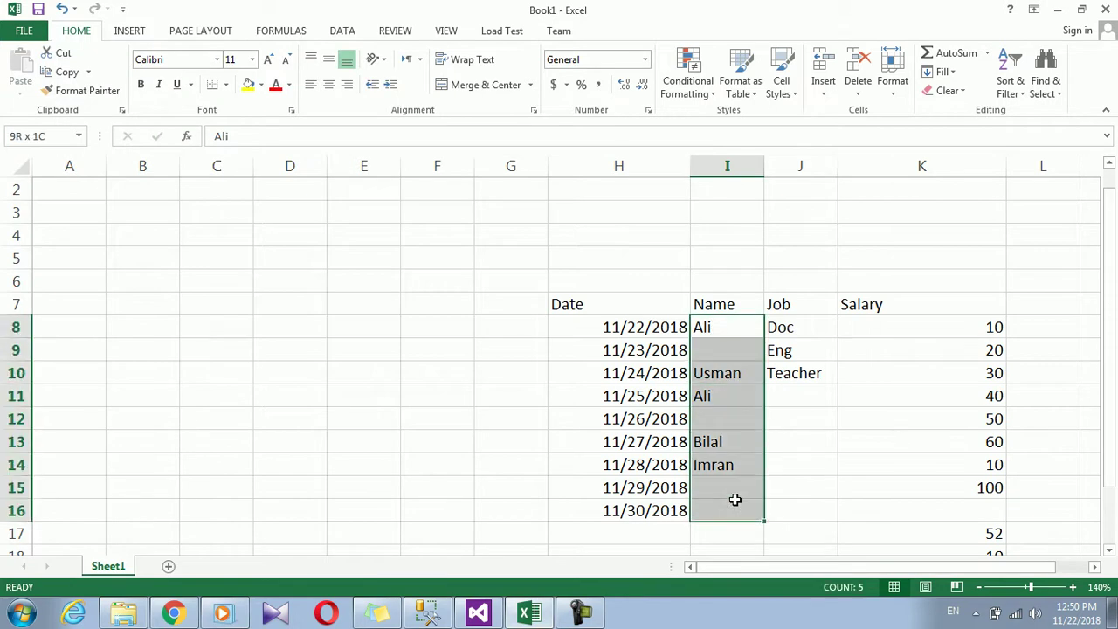
pyautogui.click(688, 70)
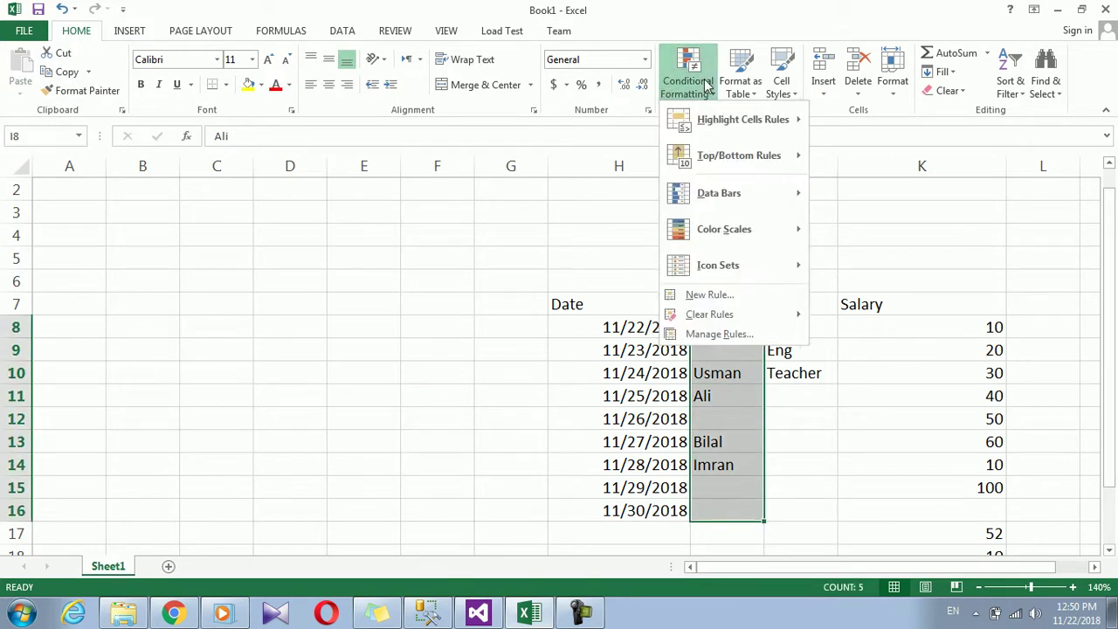
pyautogui.click(697, 296)
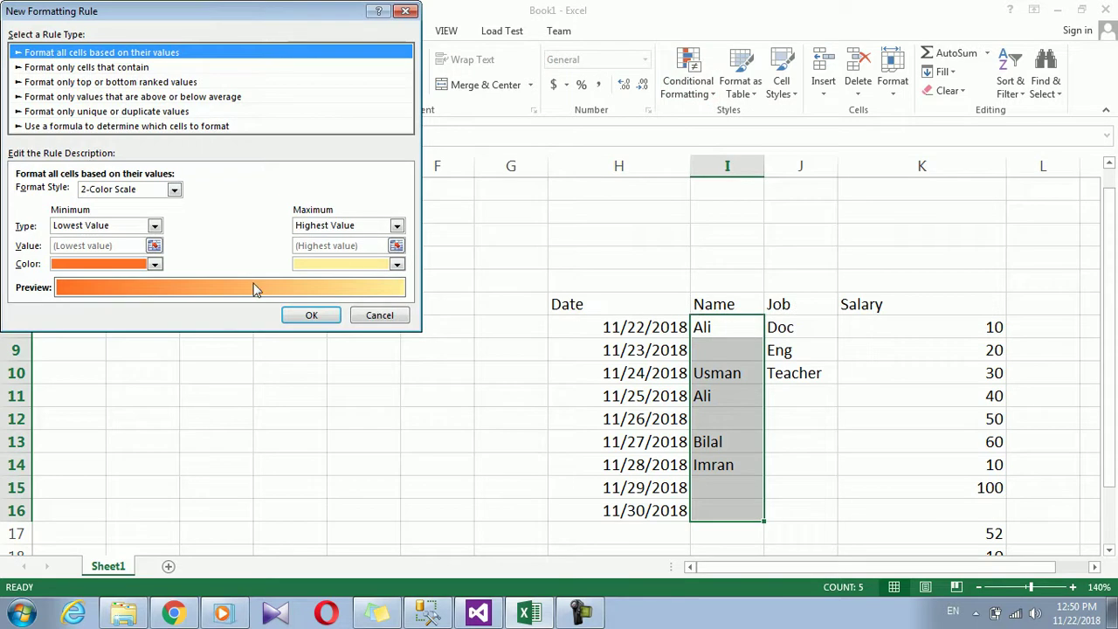
pyautogui.click(131, 67)
pyautogui.click(96, 192)
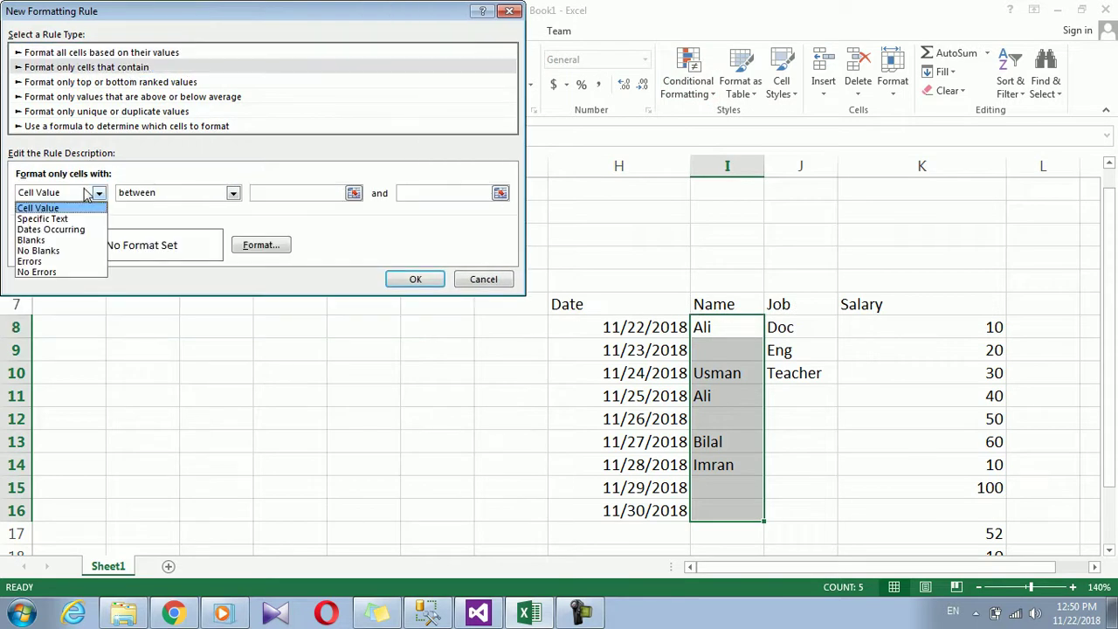
pyautogui.click(32, 239)
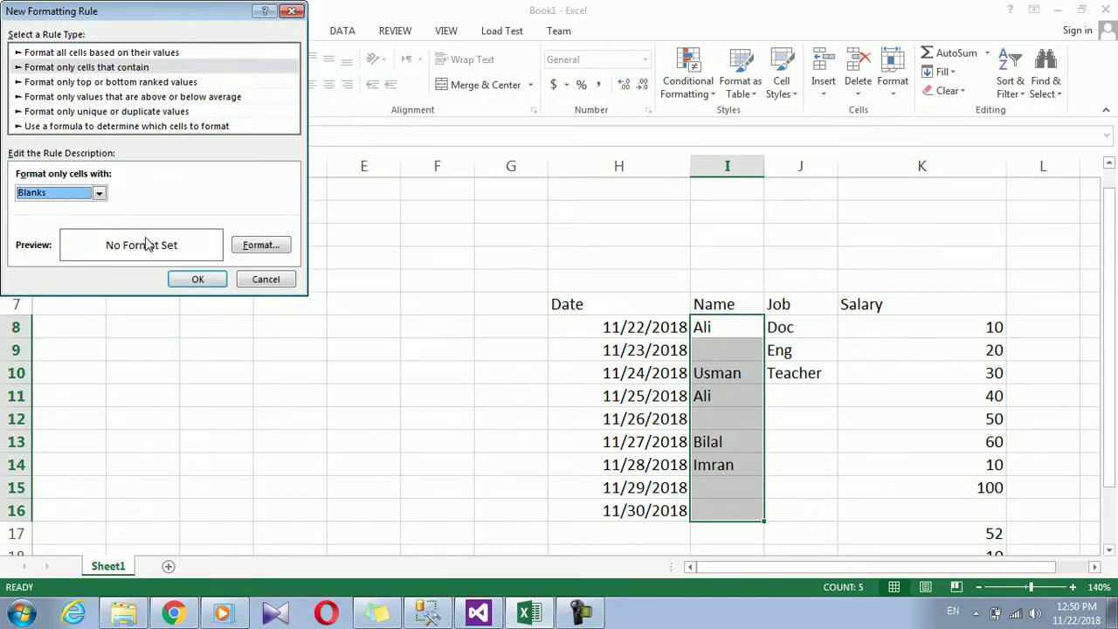
pyautogui.click(100, 194)
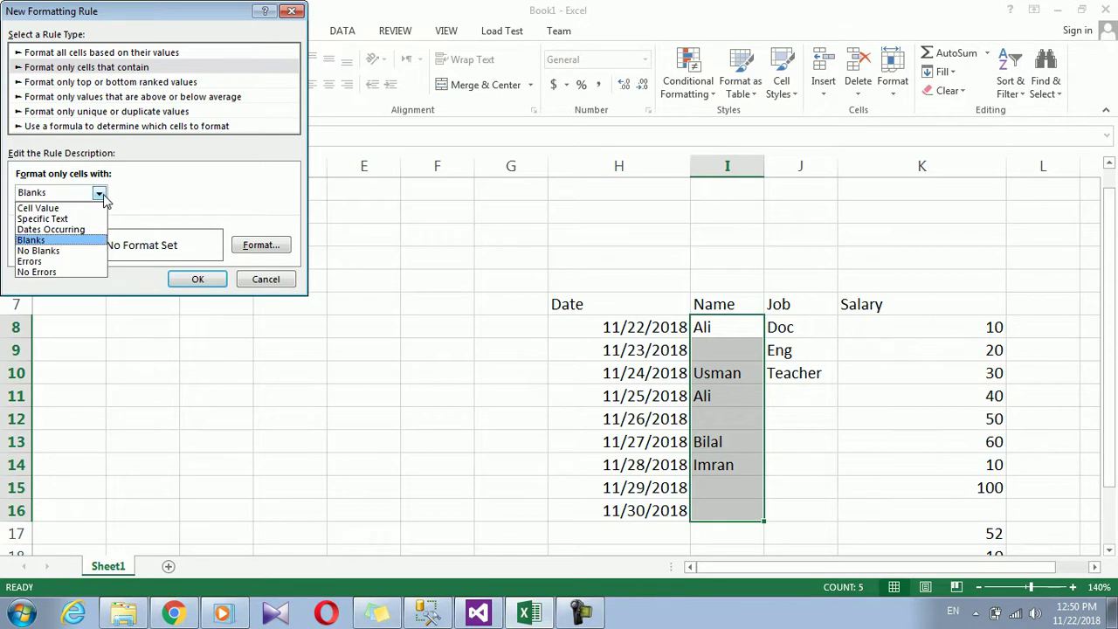
pyautogui.click(74, 251)
# - Give the No Blanks rule a red font so Ali, Usman, Ali, Bilal, Imran turn red
pyautogui.click(257, 247)
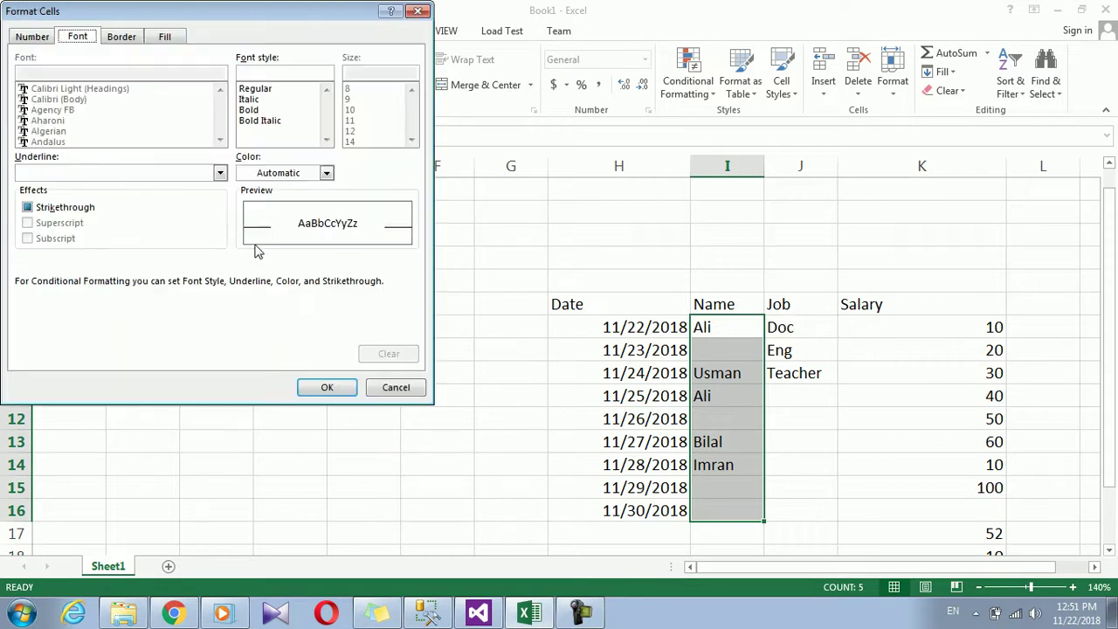
pyautogui.click(326, 172)
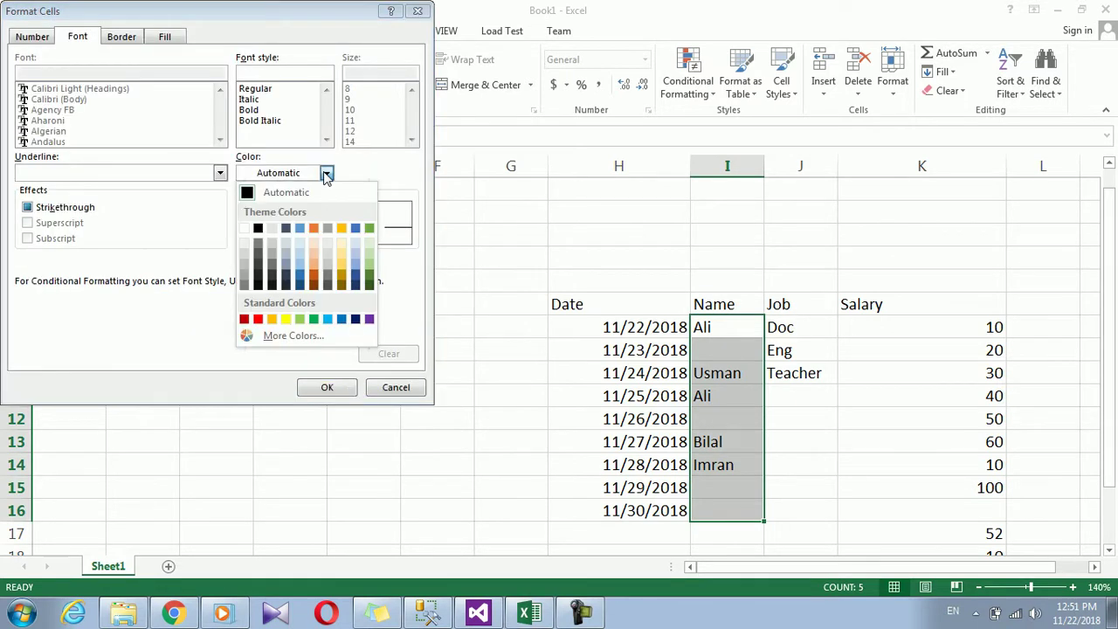
pyautogui.click(258, 320)
pyautogui.click(327, 387)
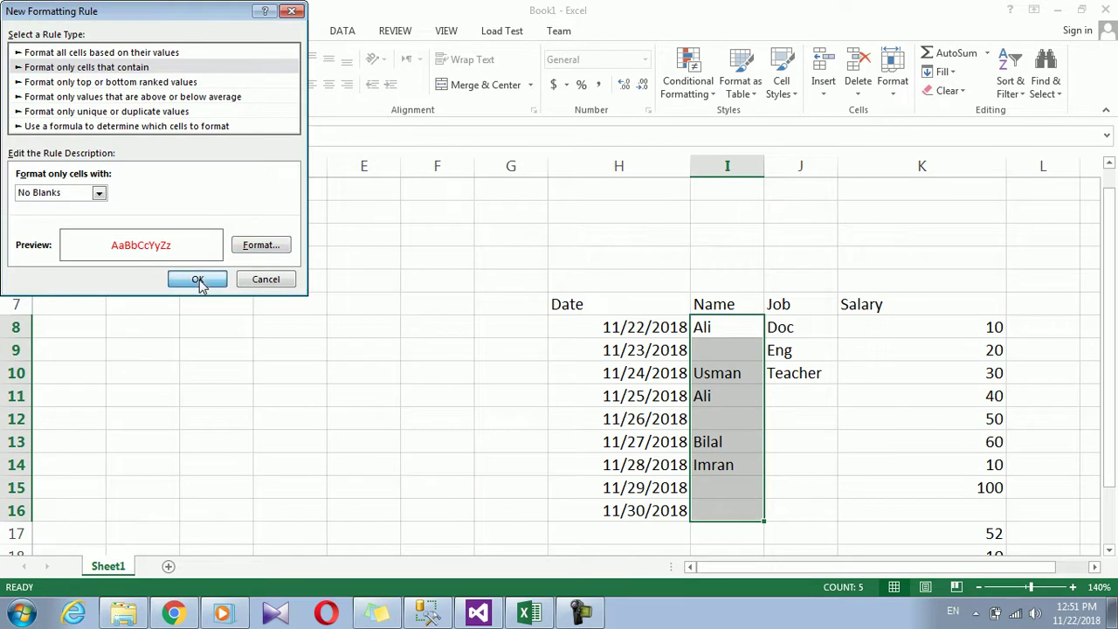
pyautogui.click(199, 280)
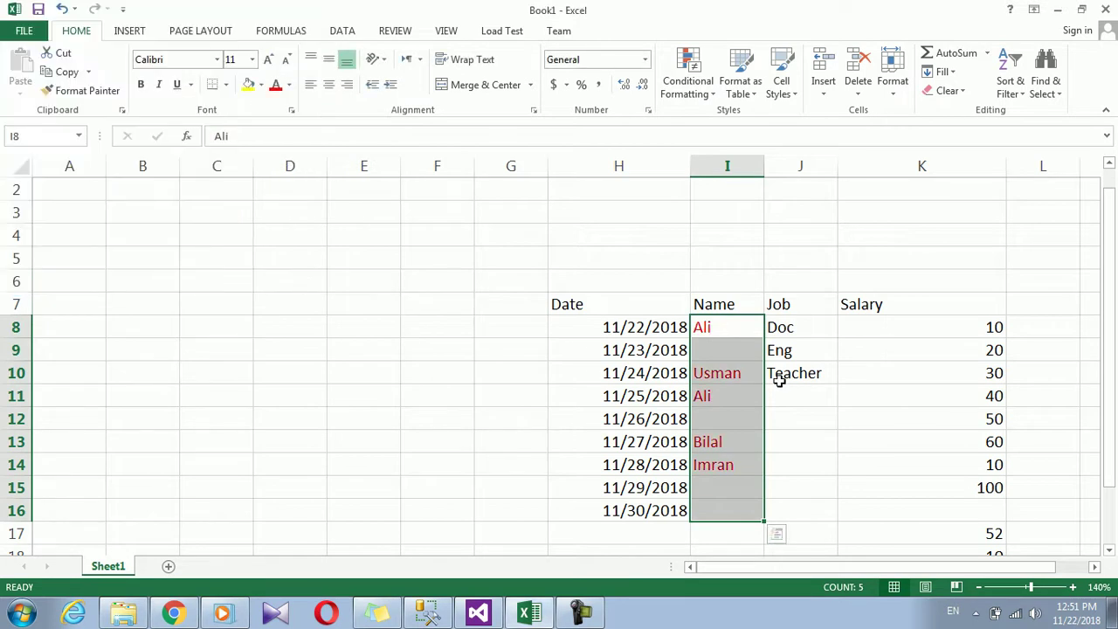
pyautogui.click(724, 349)
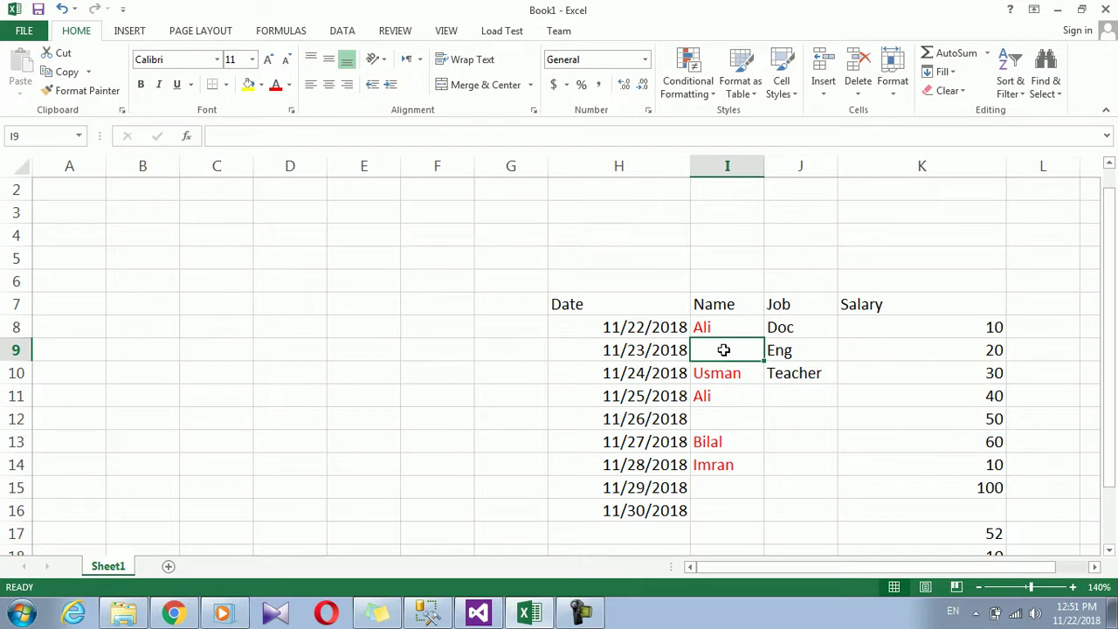
pyautogui.write('kldsjflks')
pyautogui.press('BackSpace')
pyautogui.press('BackSpace')
pyautogui.press('BackSpace')
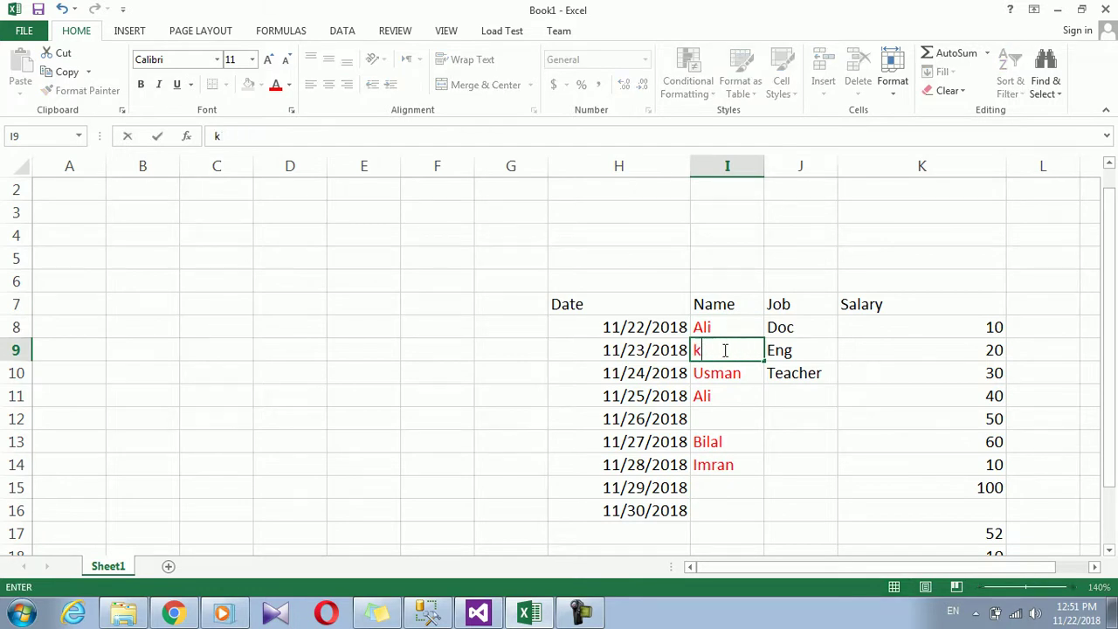
pyautogui.click(724, 395)
pyautogui.click(722, 417)
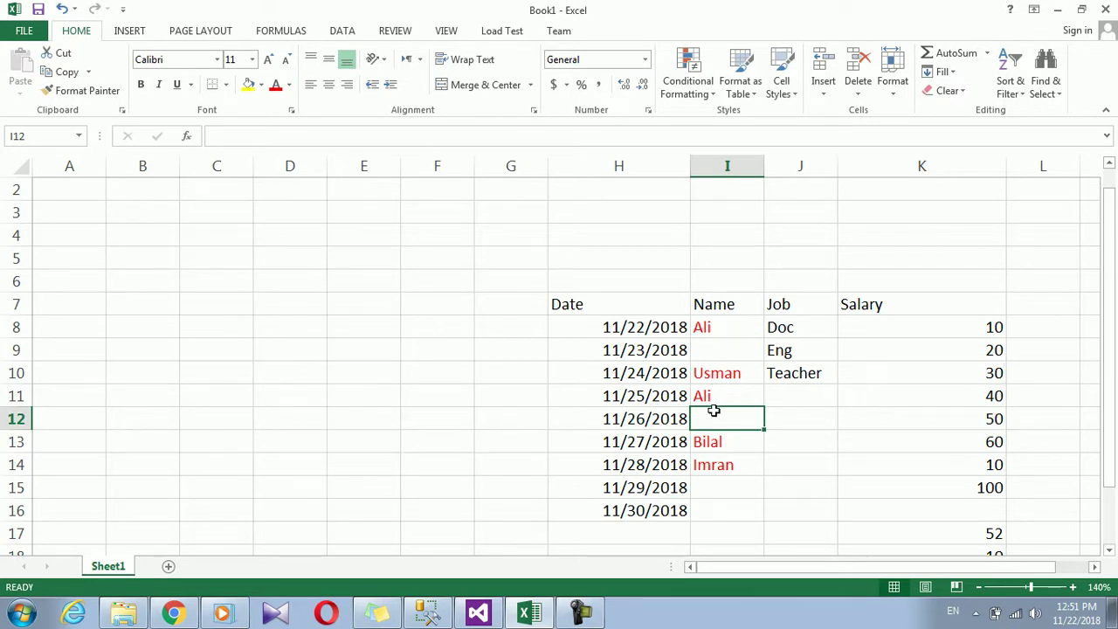
pyautogui.click(731, 332)
pyautogui.moveTo(731, 328); pyautogui.dragTo(718, 532)
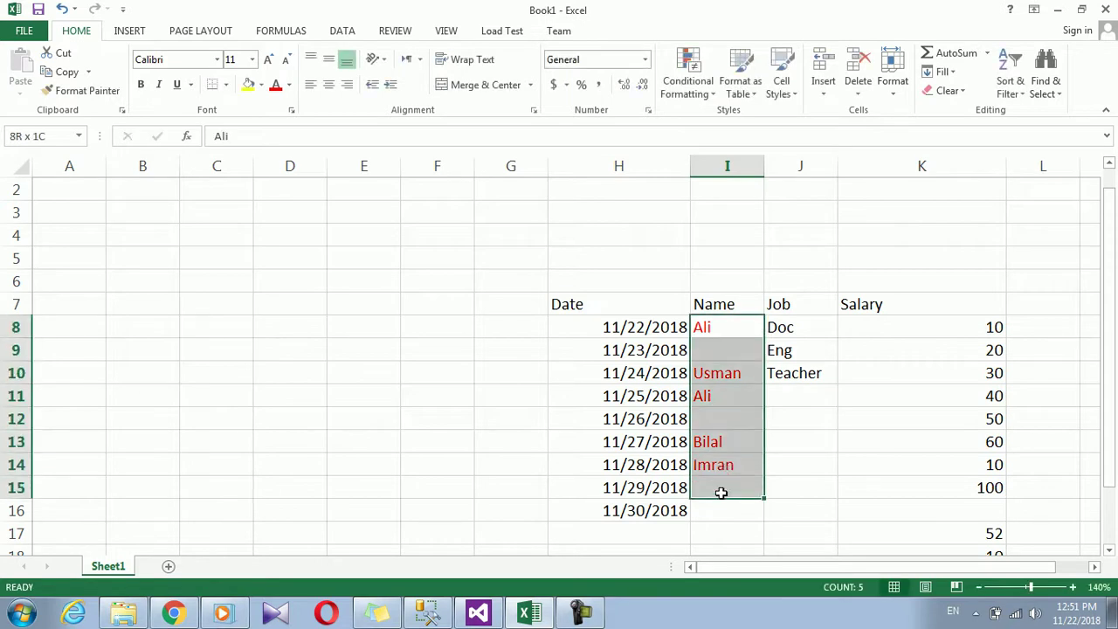
# - Fill the Name cells I8:I16 with blue
pyautogui.click(713, 307)
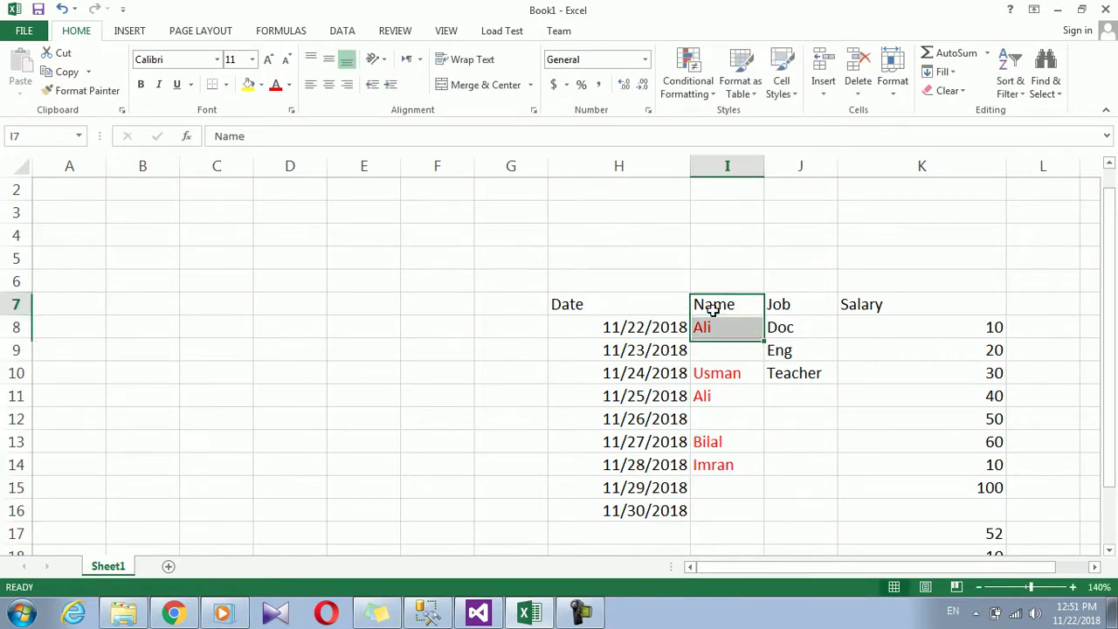
pyautogui.moveTo(714, 322)
pyautogui.mouseDown()
pyautogui.moveTo(703, 527)
pyautogui.moveTo(705, 509)
pyautogui.mouseUp()
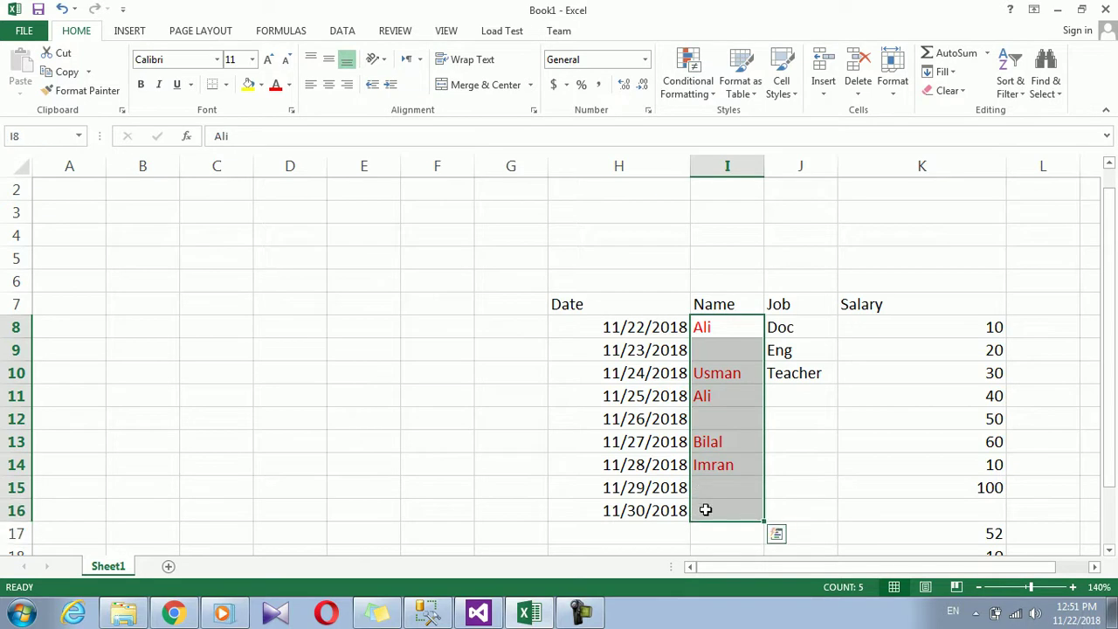
pyautogui.click(261, 85)
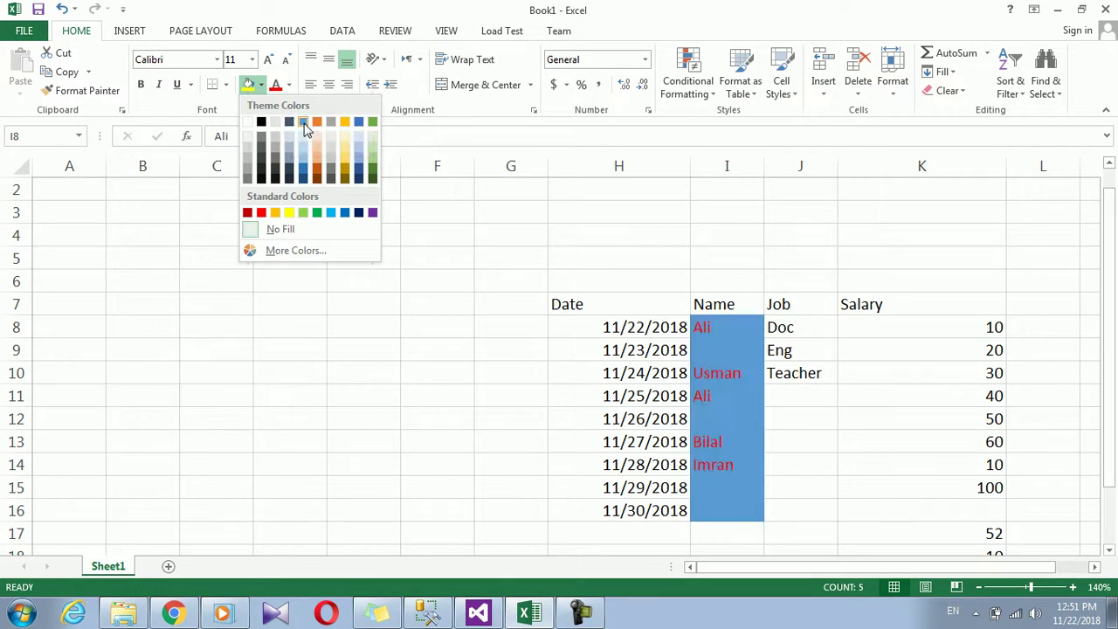
pyautogui.click(304, 123)
# - Add All Borders around each blue Name cell in I8:I16
pyautogui.click(226, 84)
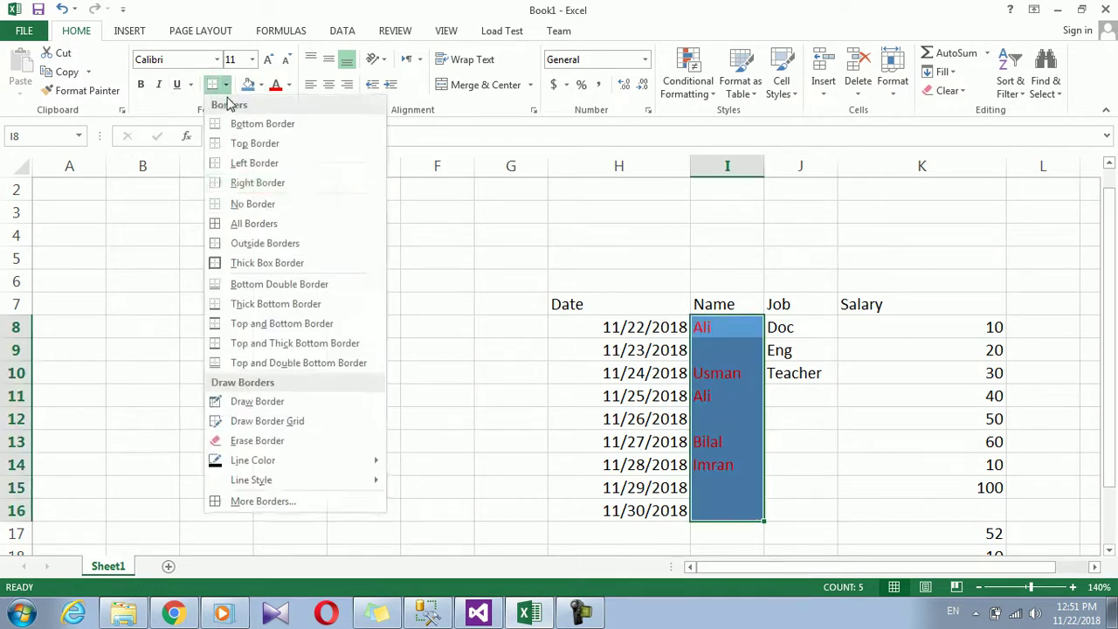
pyautogui.click(235, 223)
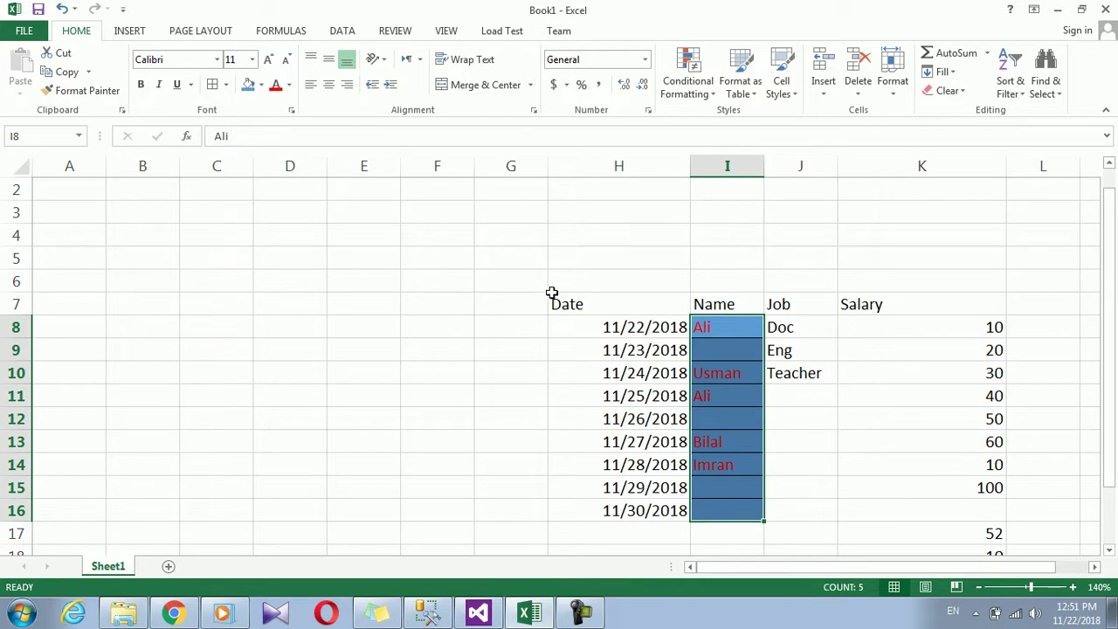
pyautogui.moveTo(715, 331); pyautogui.dragTo(706, 506)
pyautogui.click(699, 87)
# - Clear all conditional formatting rules from the sheet and reselect I8:I16
pyautogui.moveTo(730, 274)
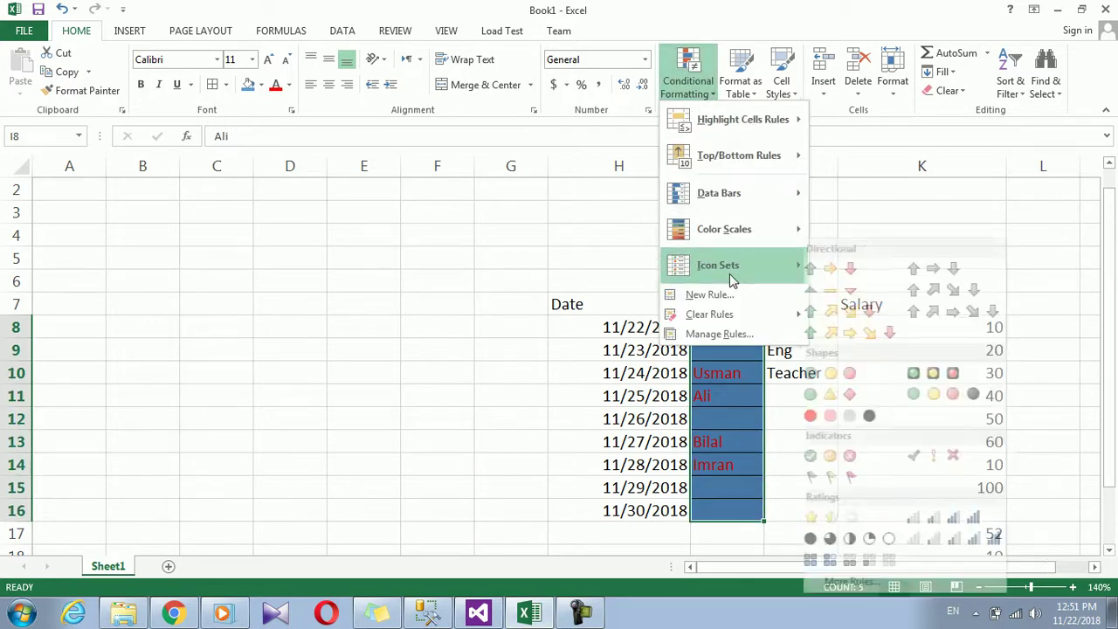
pyautogui.moveTo(780, 318)
pyautogui.click(845, 334)
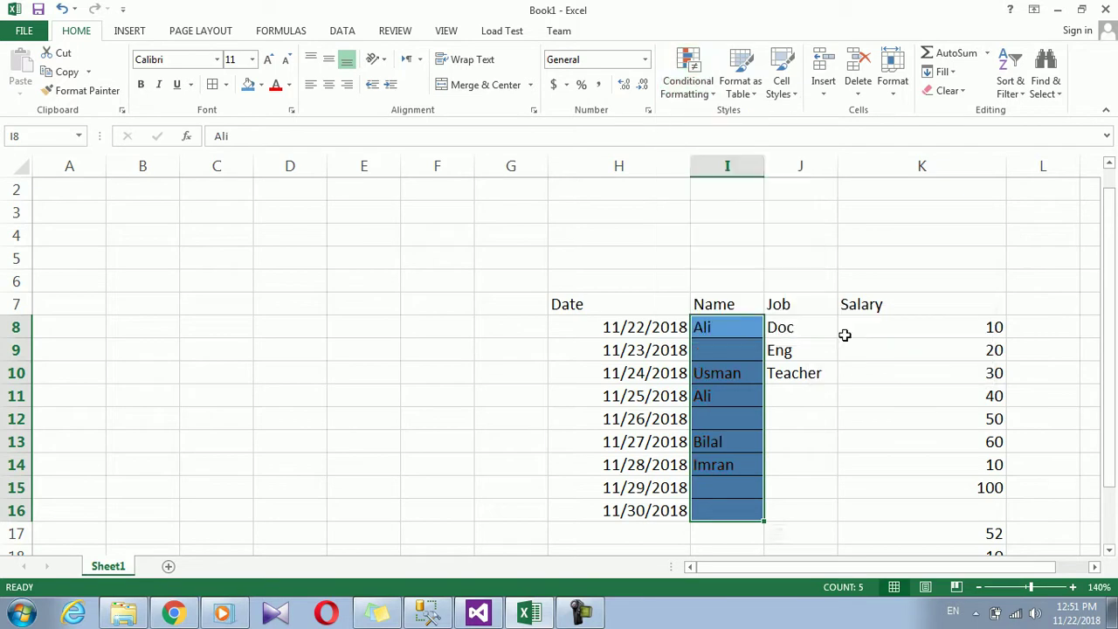
pyautogui.moveTo(742, 325); pyautogui.dragTo(731, 510)
# - Define a new Blanks rule for I8:I16 with a red font
pyautogui.click(681, 81)
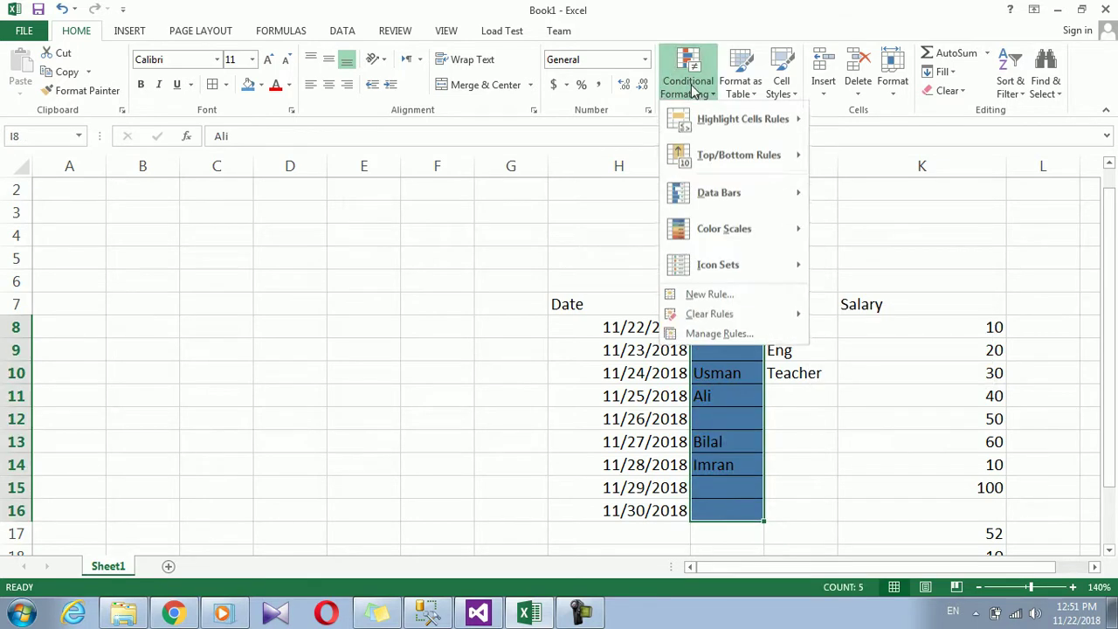
pyautogui.click(709, 296)
pyautogui.click(114, 67)
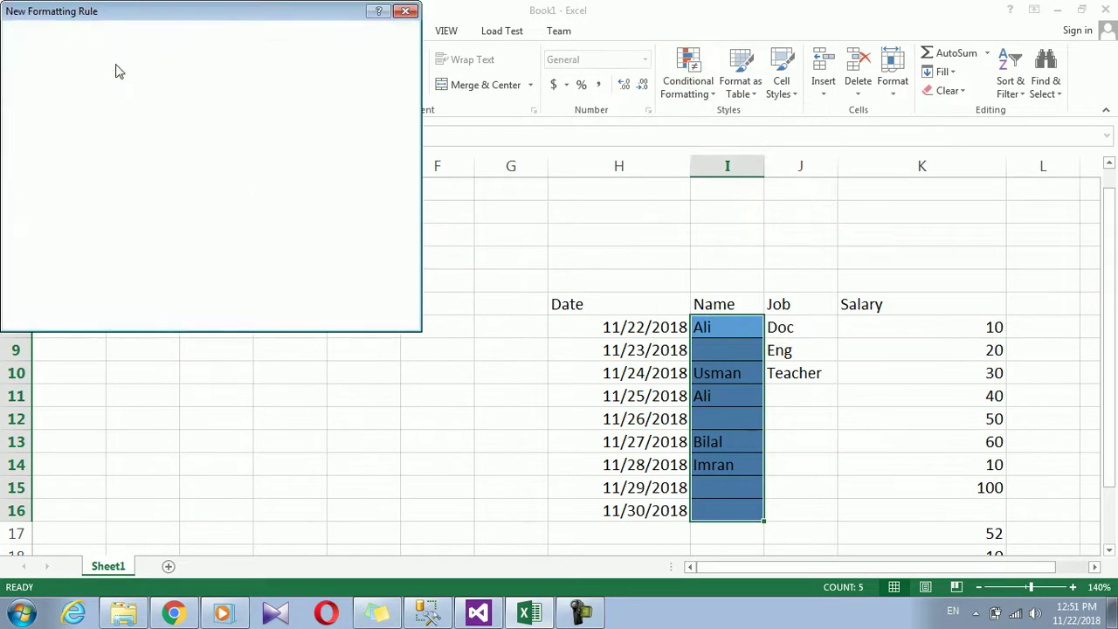
pyautogui.click(99, 193)
pyautogui.click(69, 241)
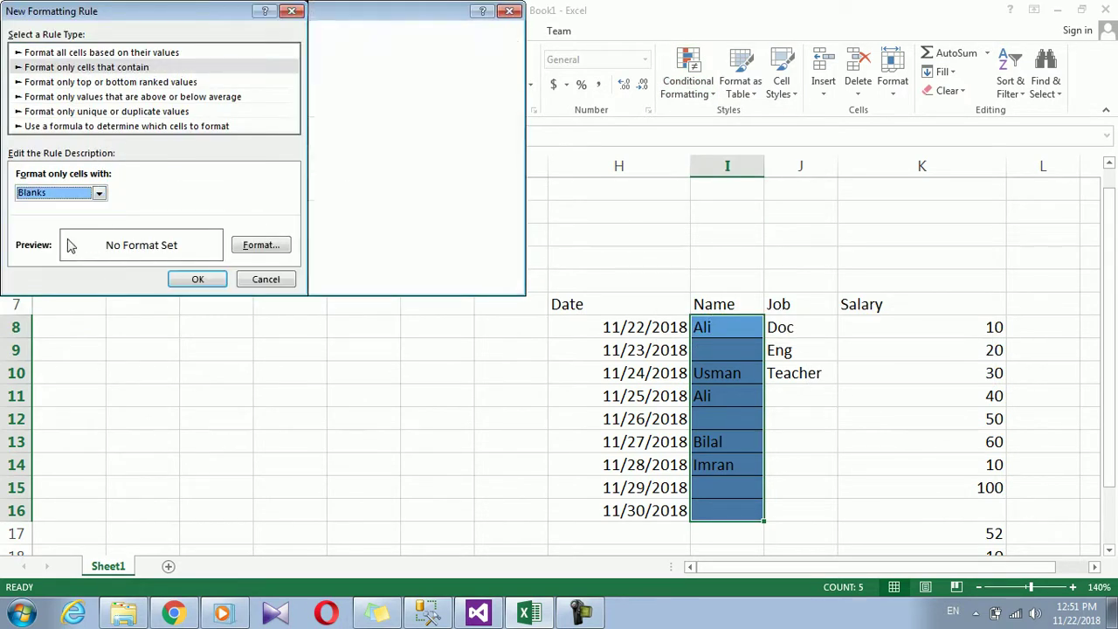
pyautogui.click(261, 244)
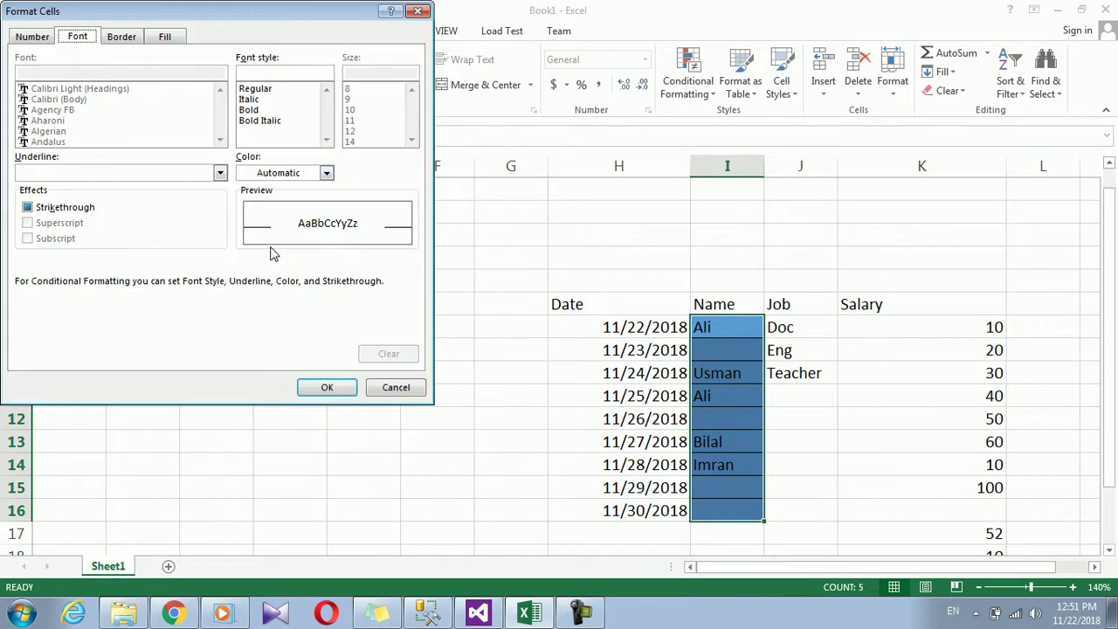
pyautogui.click(326, 173)
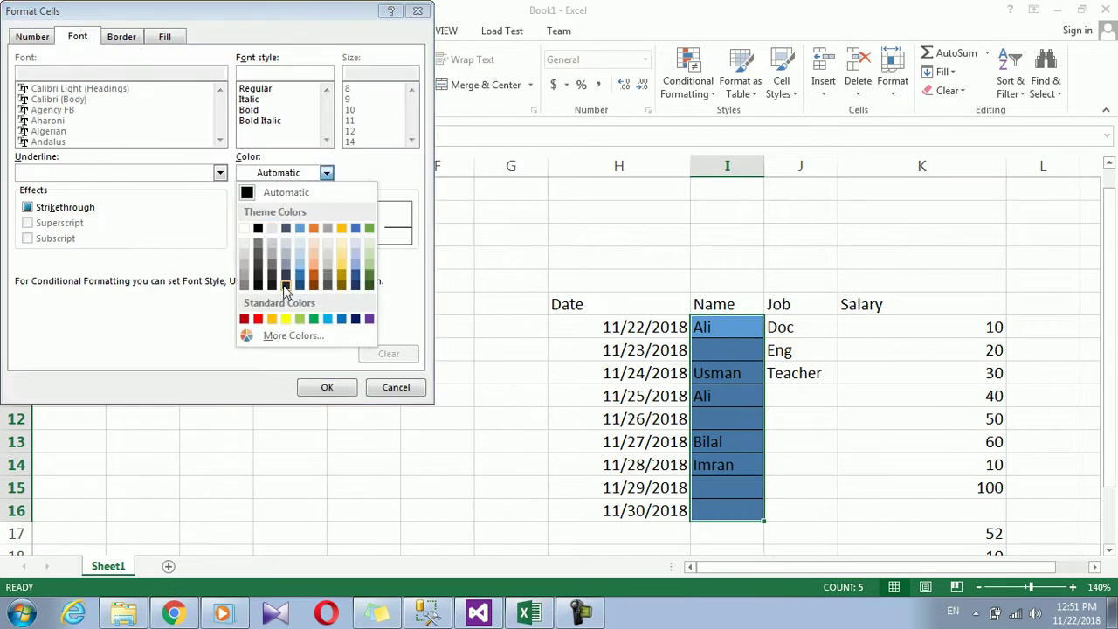
pyautogui.click(255, 318)
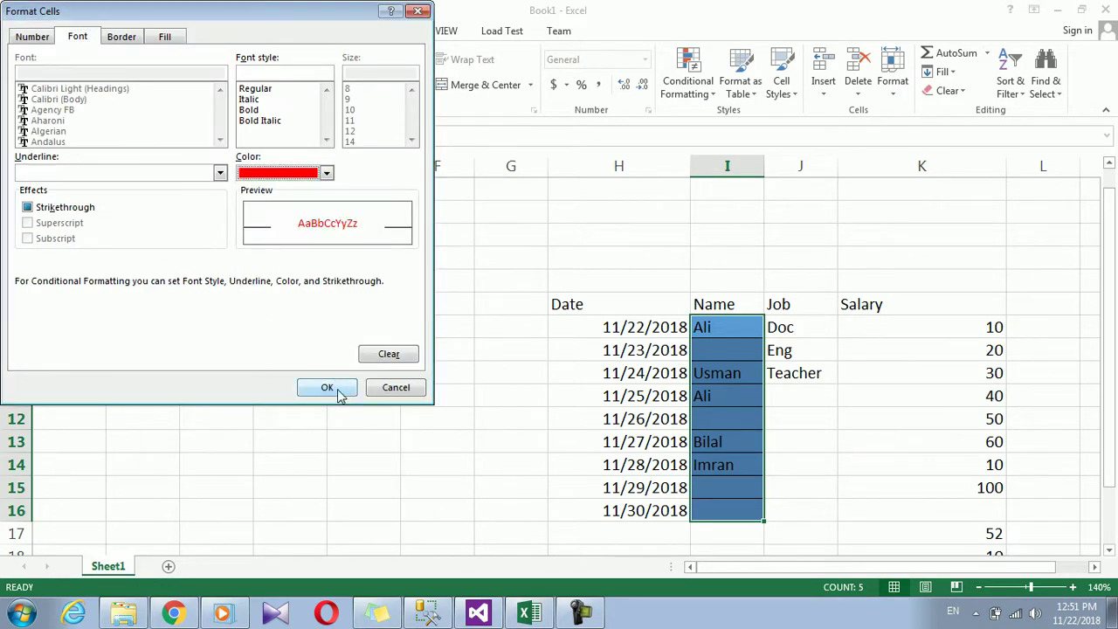
pyautogui.click(327, 388)
# - Apply the blank-cells rule, then type test text into the empty Name cells, giving I9 'gfgf'
pyautogui.click(200, 279)
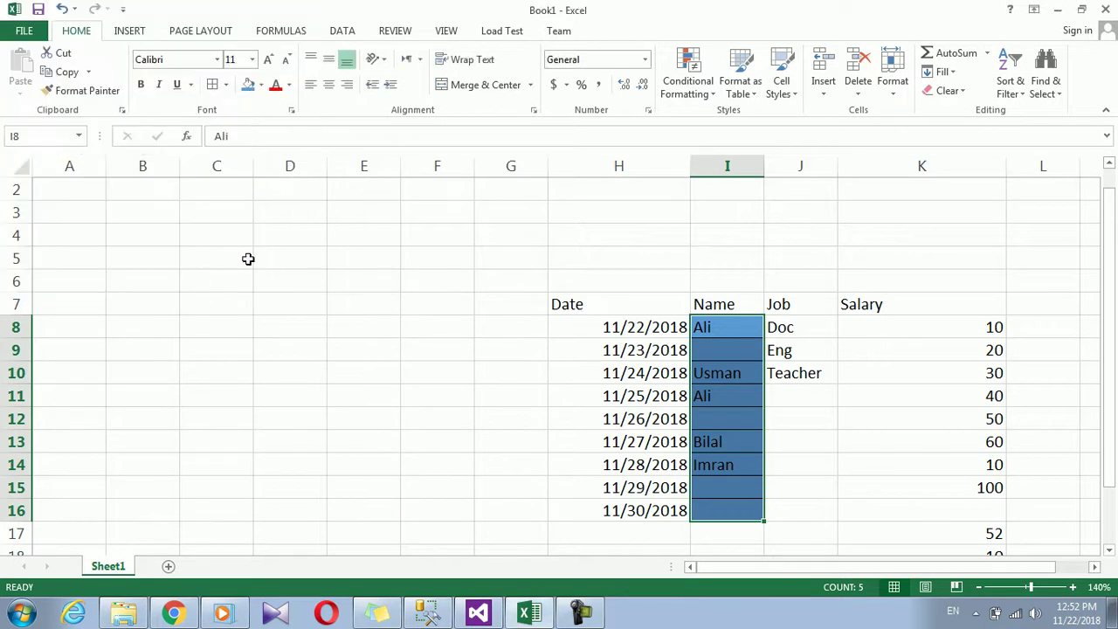
pyautogui.click(721, 352)
pyautogui.write('fgd')
pyautogui.press('Return')
pyautogui.click(721, 352)
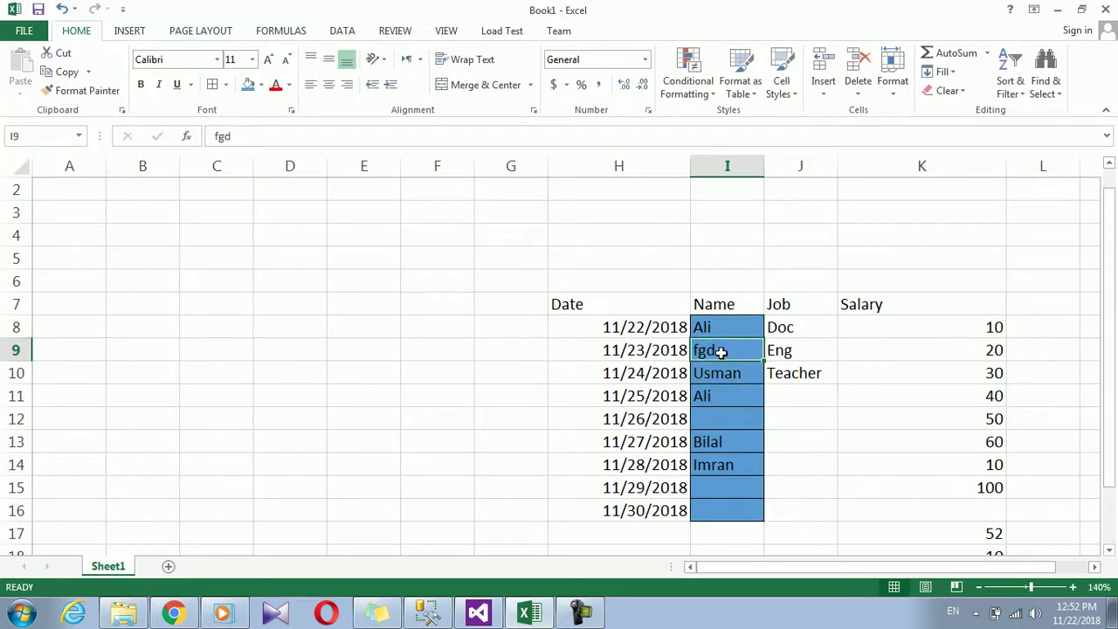
pyautogui.write('gfgf')
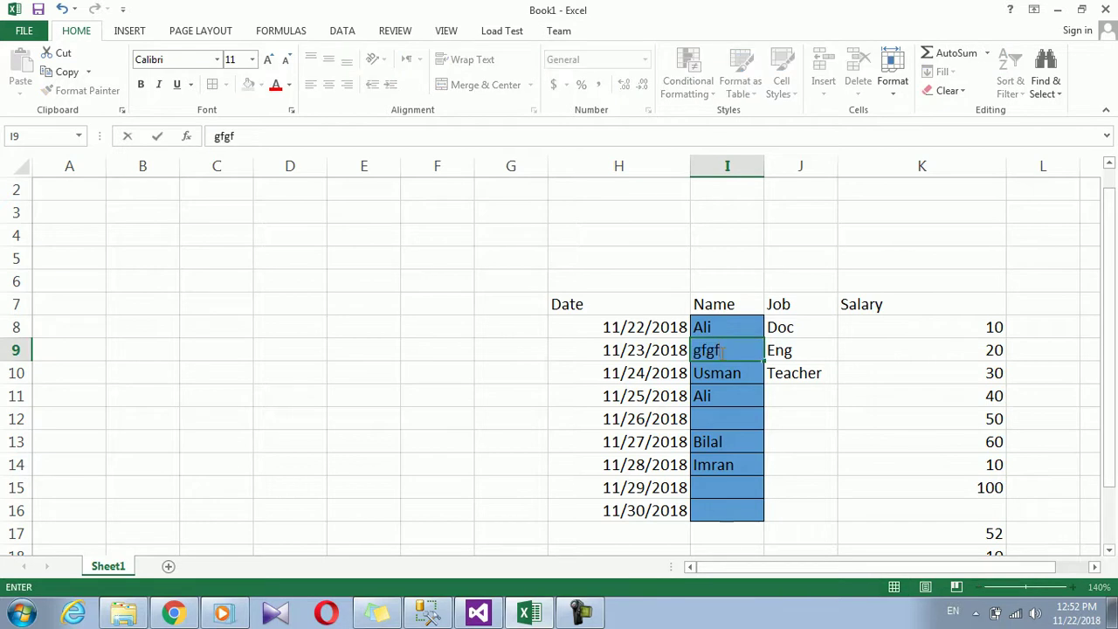
pyautogui.click(728, 411)
pyautogui.write('dfsd')
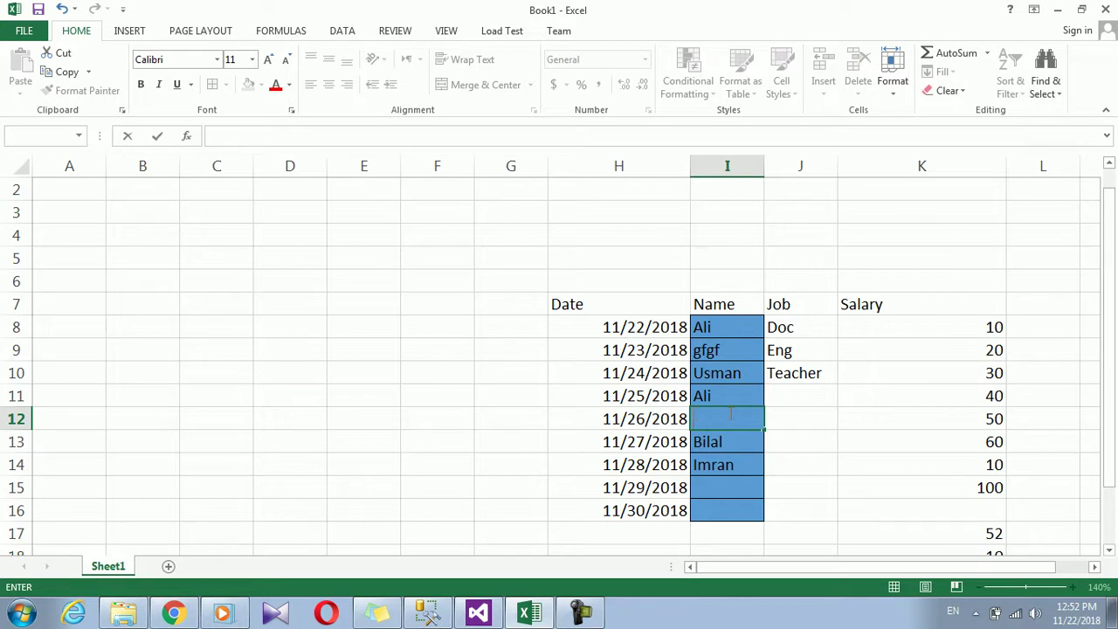
# - Reselect I8:I16, browse the New Rule cell-content conditions, and cancel without changes
pyautogui.click(724, 334)
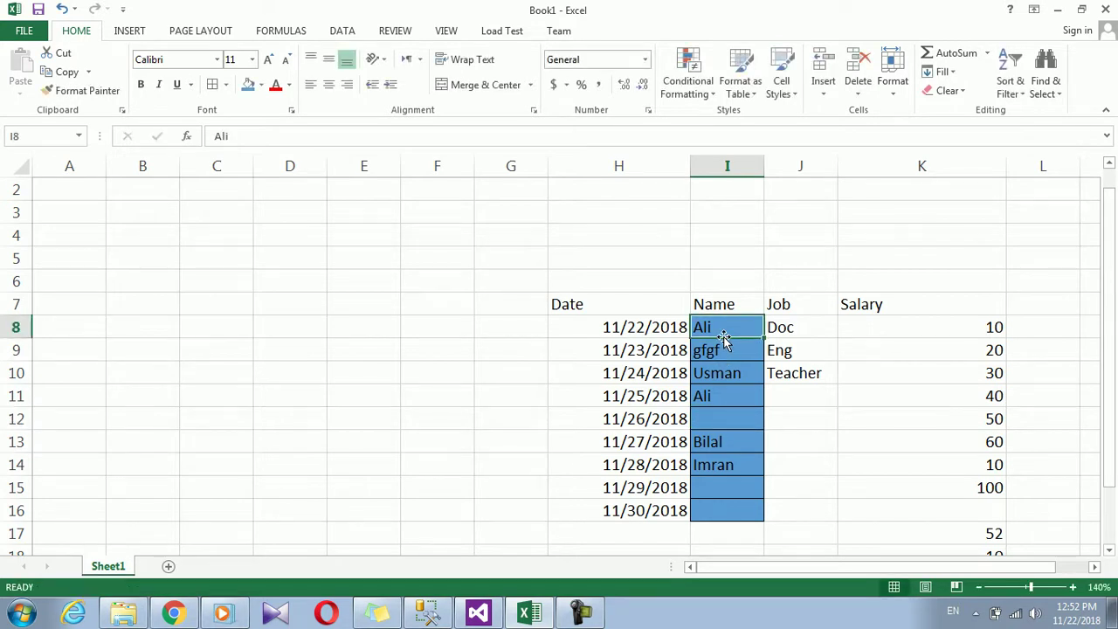
pyautogui.moveTo(709, 341); pyautogui.dragTo(699, 512)
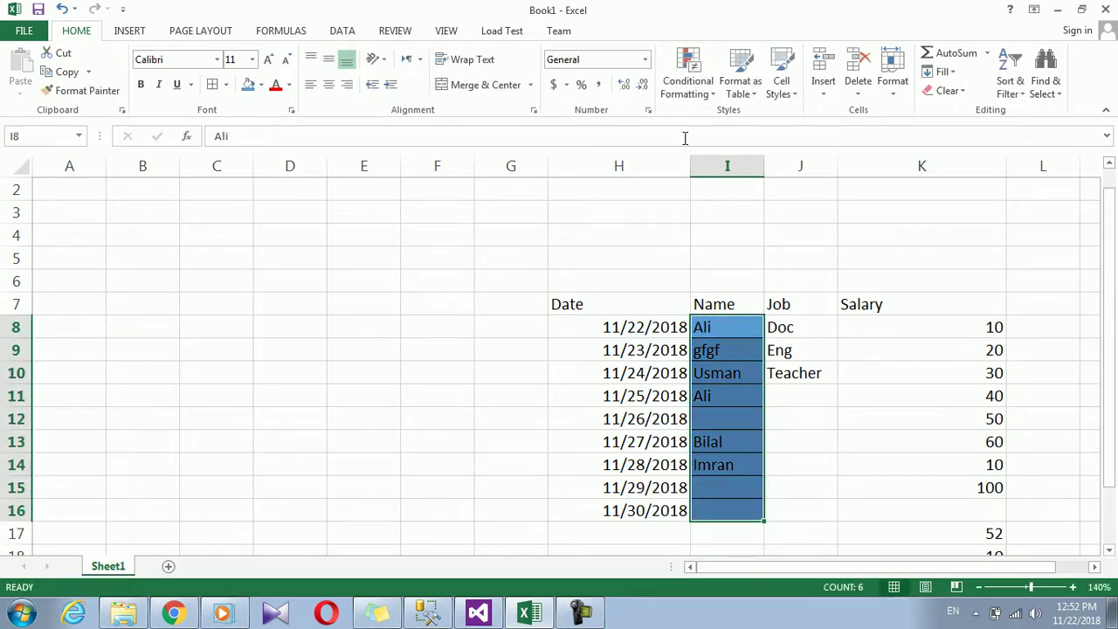
pyautogui.click(699, 87)
pyautogui.click(696, 295)
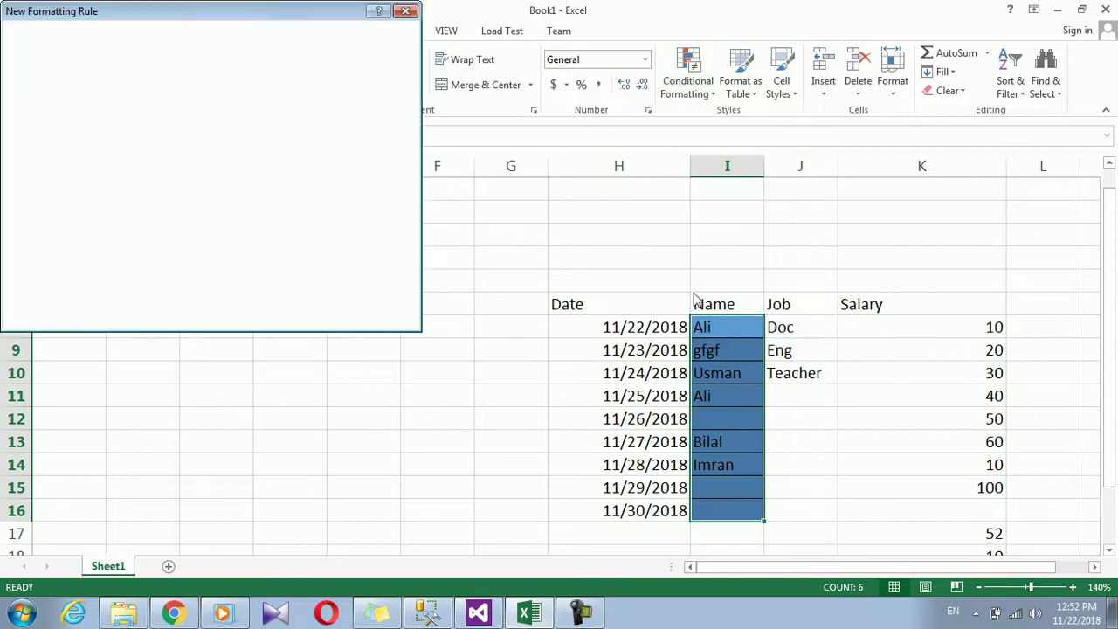
pyautogui.click(81, 68)
pyautogui.click(99, 193)
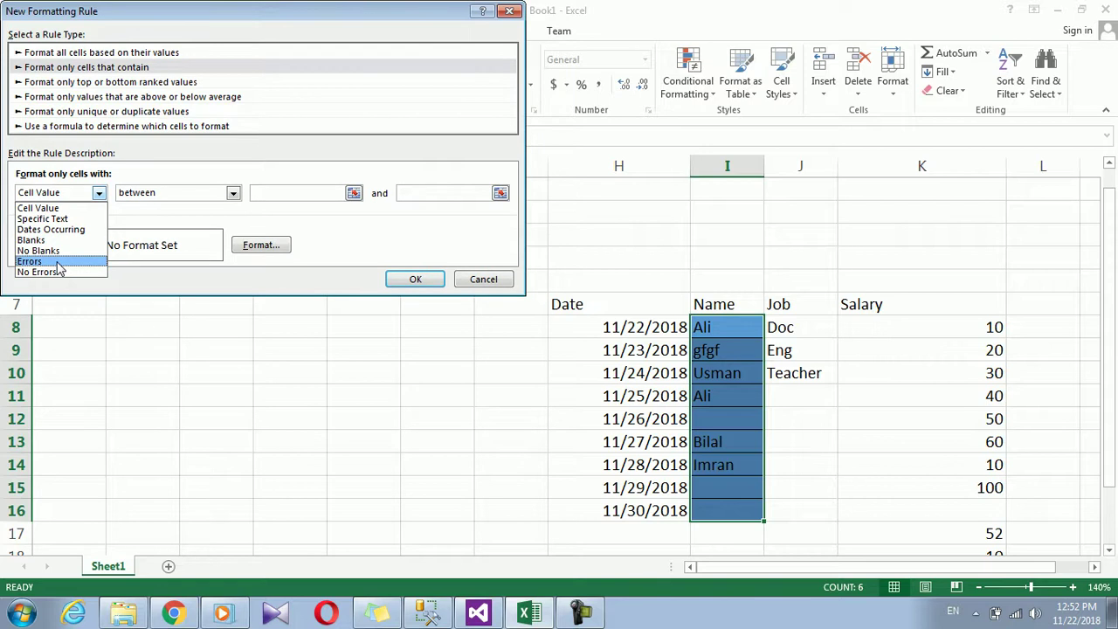
pyautogui.click(195, 193)
pyautogui.click(482, 280)
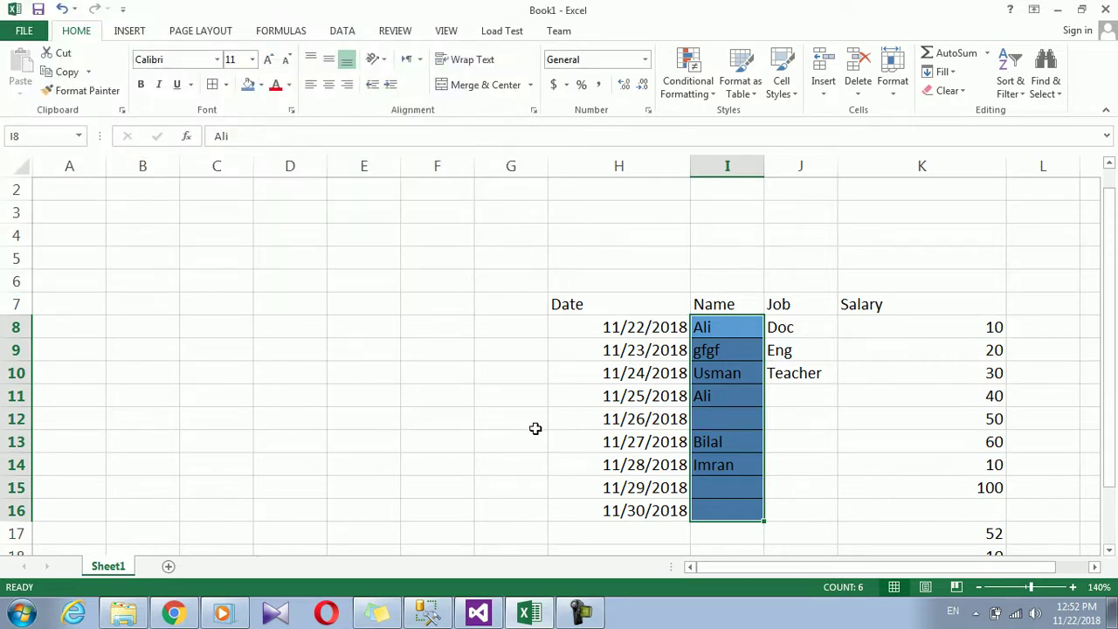
# - Enter =SUM(H12) in E12, which shows 11/26/2018
pyautogui.click(893, 381)
pyautogui.write('=')
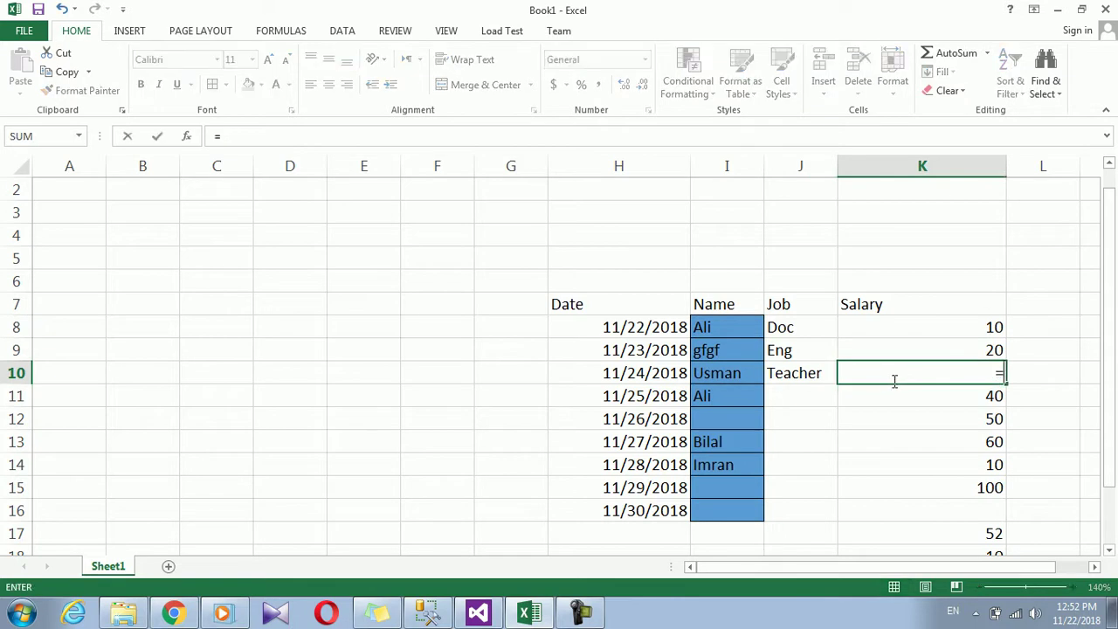
pyautogui.click(375, 412)
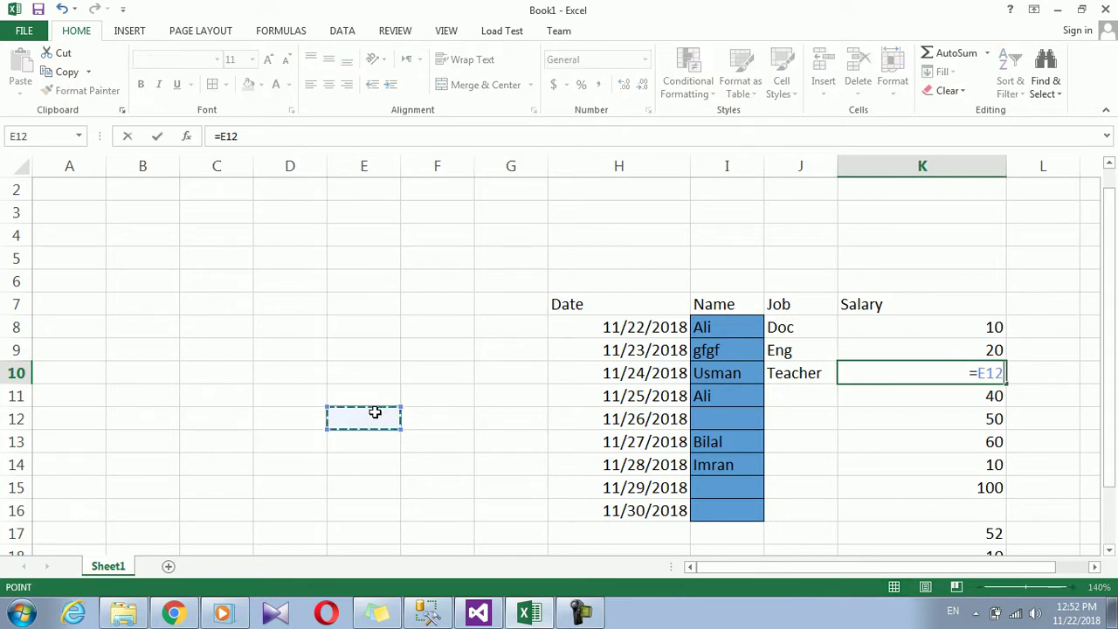
pyautogui.press('Escape')
pyautogui.click(375, 413)
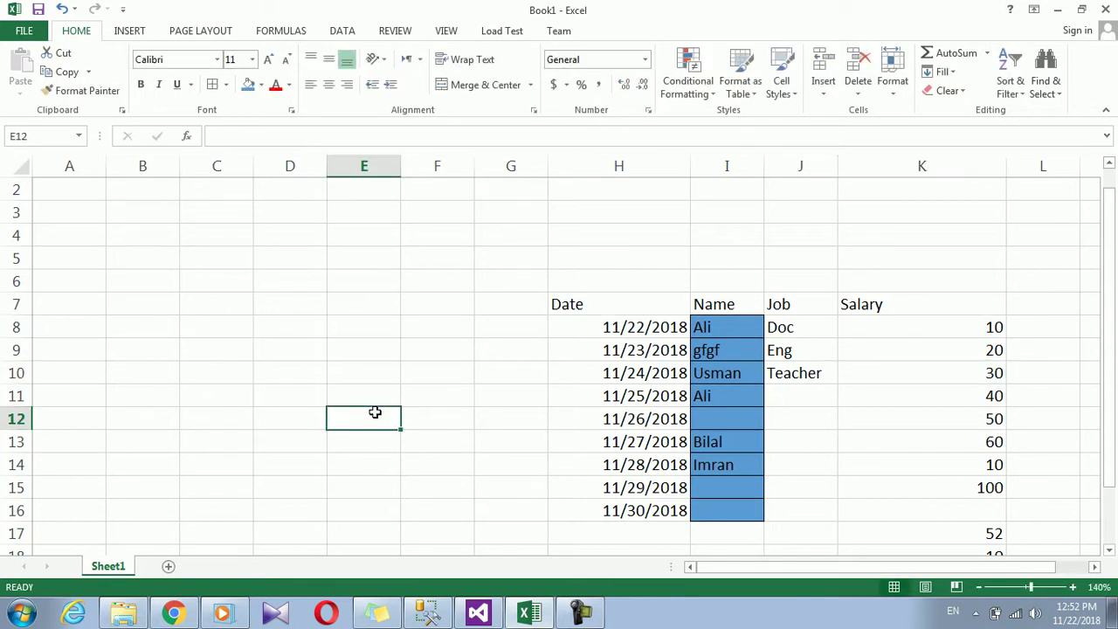
pyautogui.write('=sum')
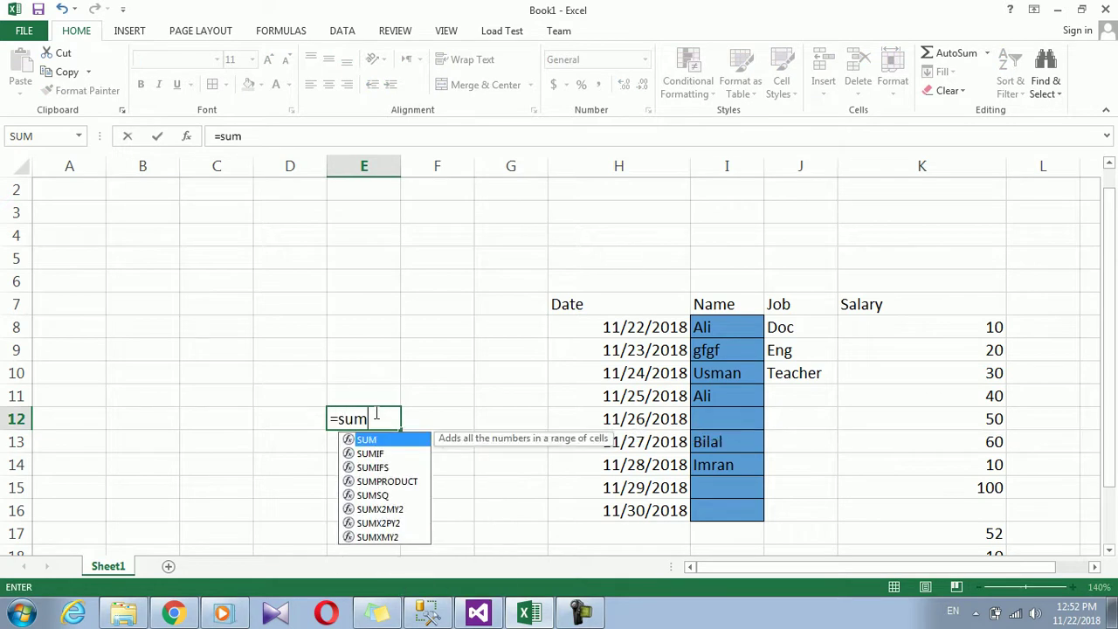
pyautogui.write('(')
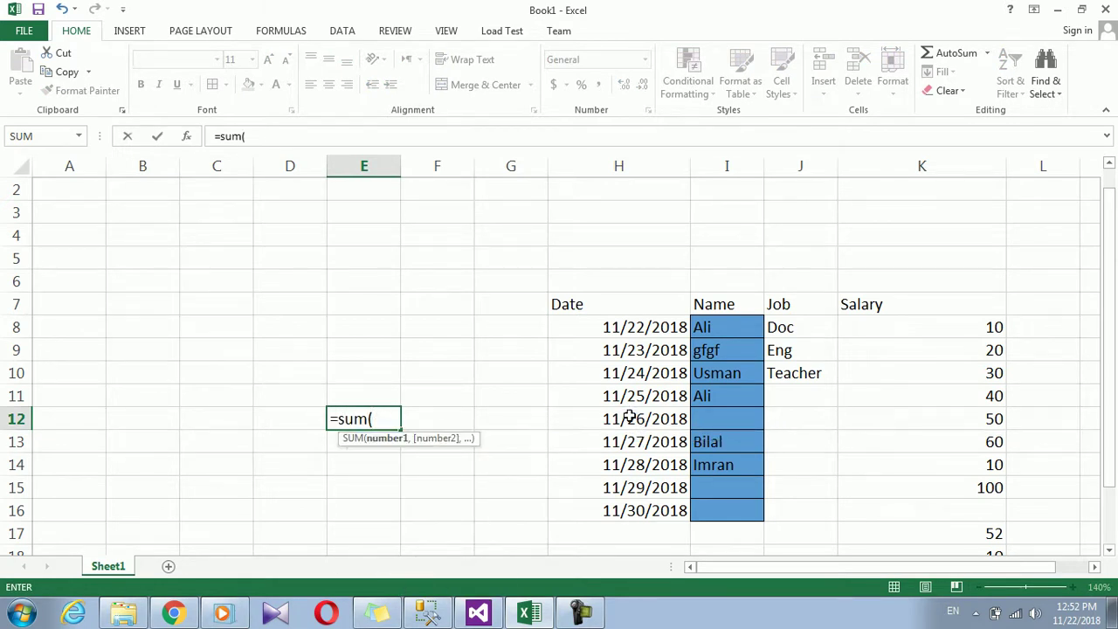
pyautogui.click(629, 418)
pyautogui.press('Return')
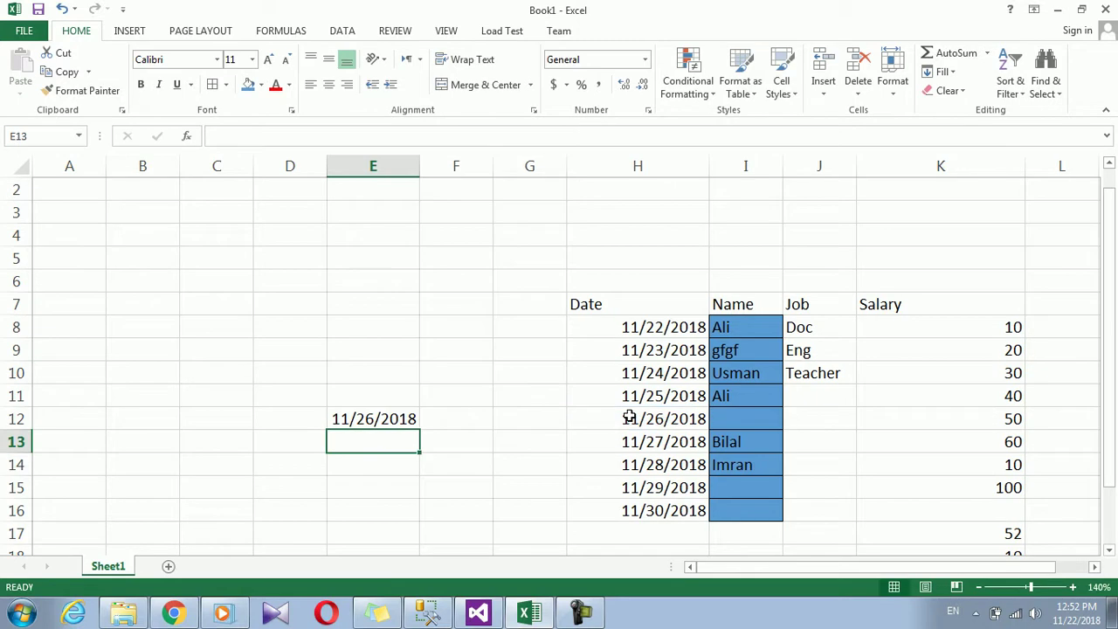
# - Enter =SUM(I8) in E13, which returns 0
pyautogui.write('=')
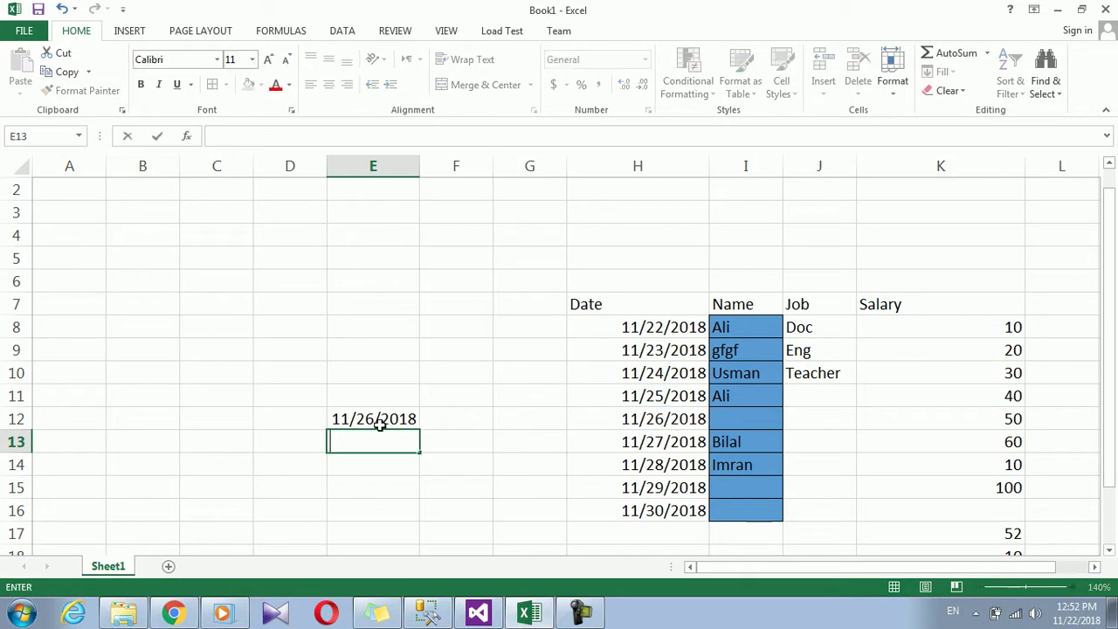
pyautogui.write('sum')
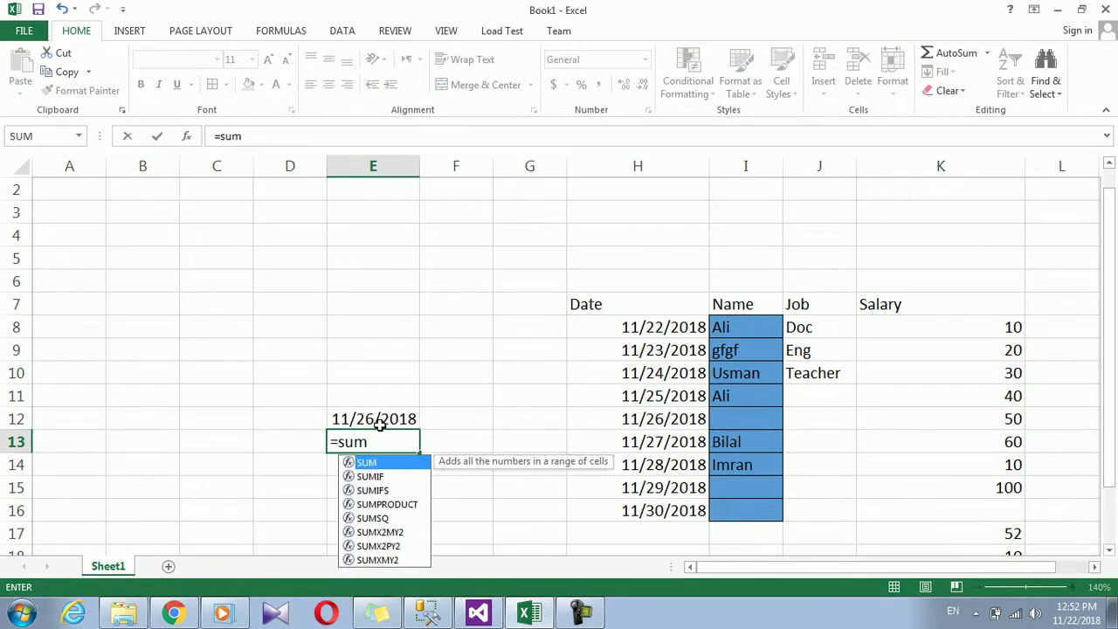
pyautogui.write('(')
pyautogui.click(747, 336)
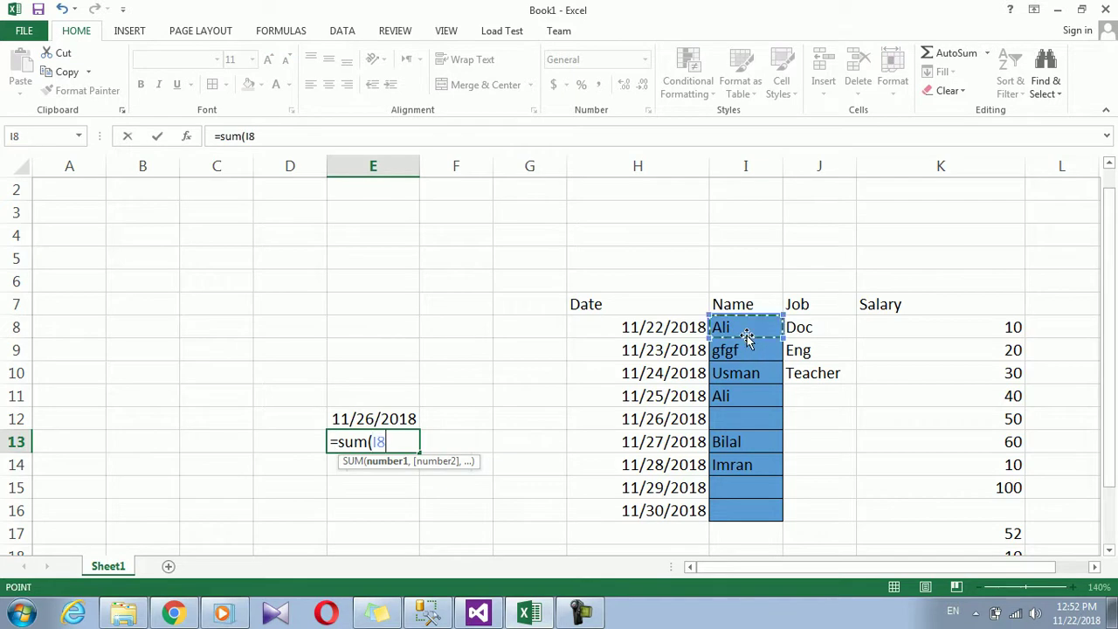
pyautogui.write(')')
pyautogui.press('Return')
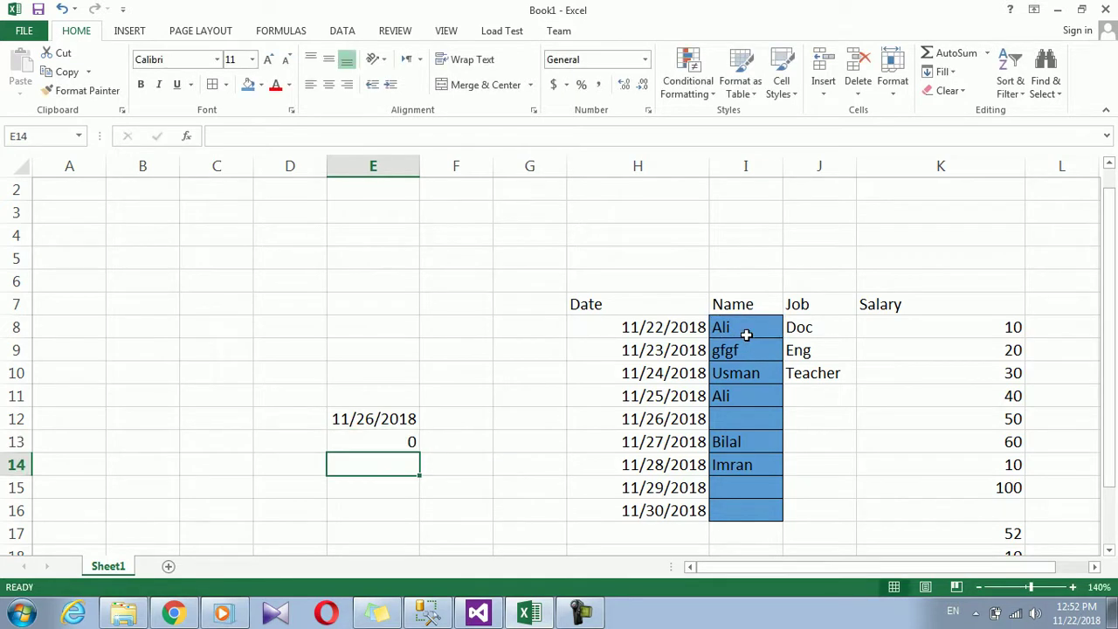
# - Enter =I13+K11 in F14, accepting Excel's correction, which returns #VALUE!
pyautogui.click(503, 461)
pyautogui.click(474, 460)
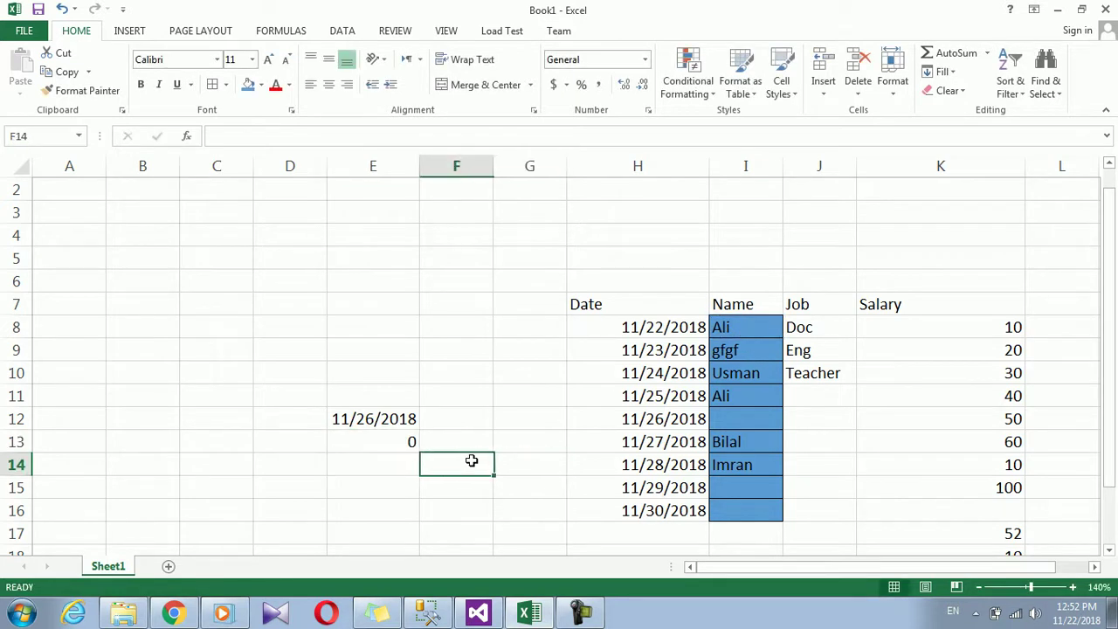
pyautogui.write('=')
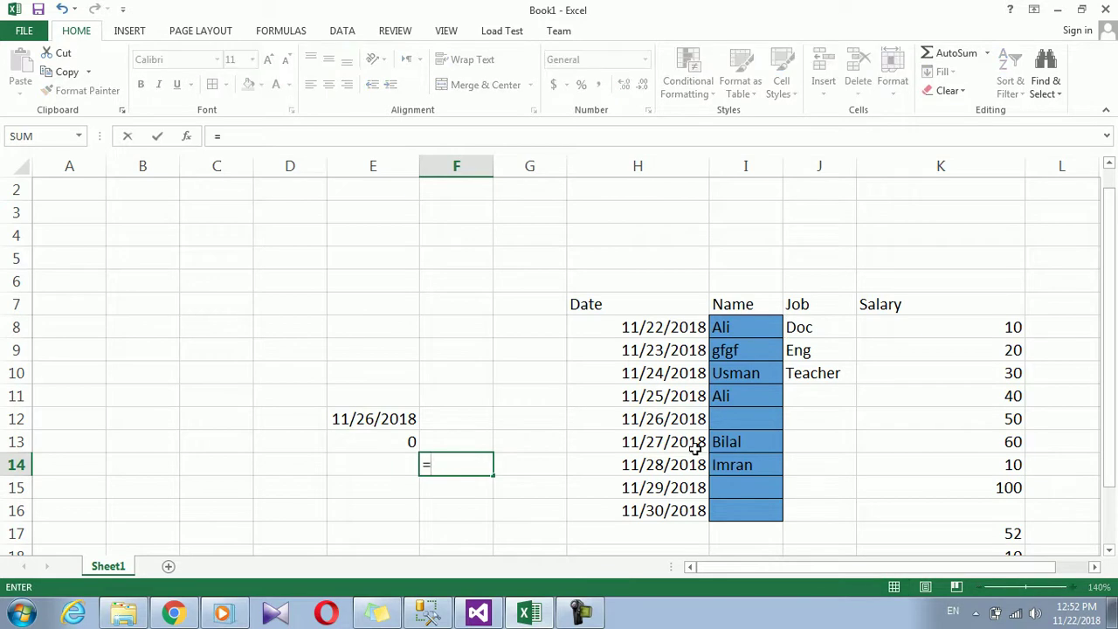
pyautogui.click(735, 439)
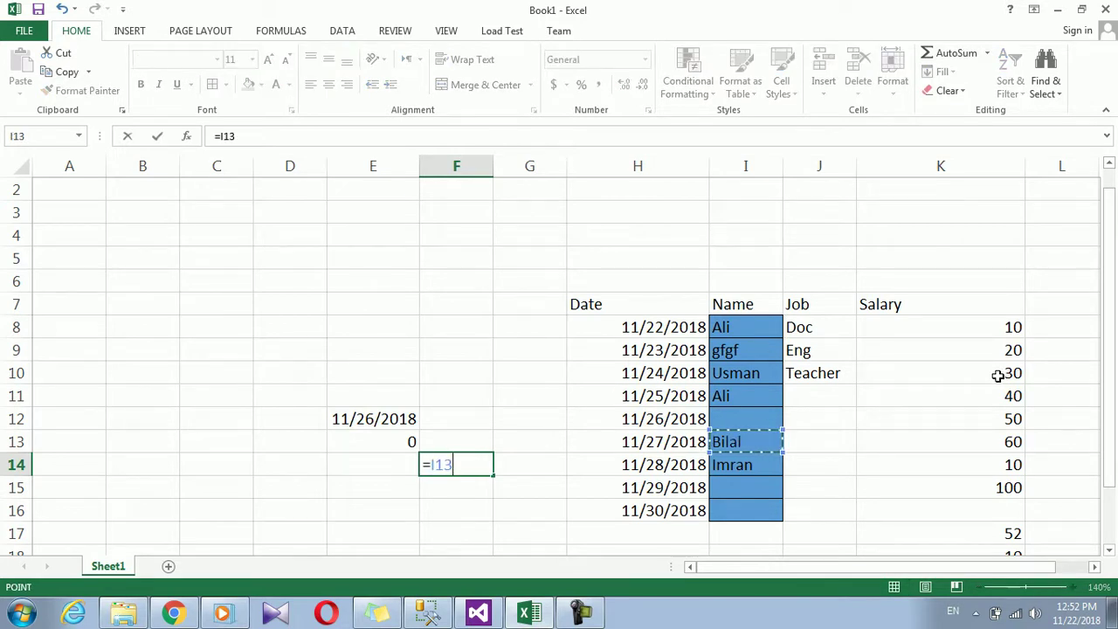
pyautogui.write('+')
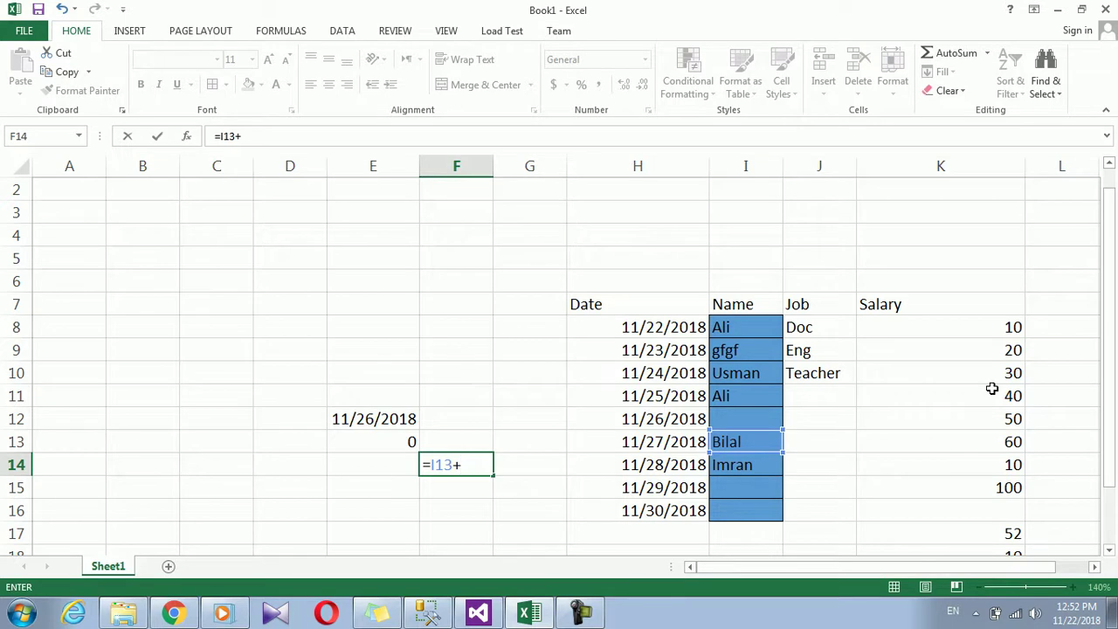
pyautogui.click(992, 394)
pyautogui.write(')')
pyautogui.press('Return')
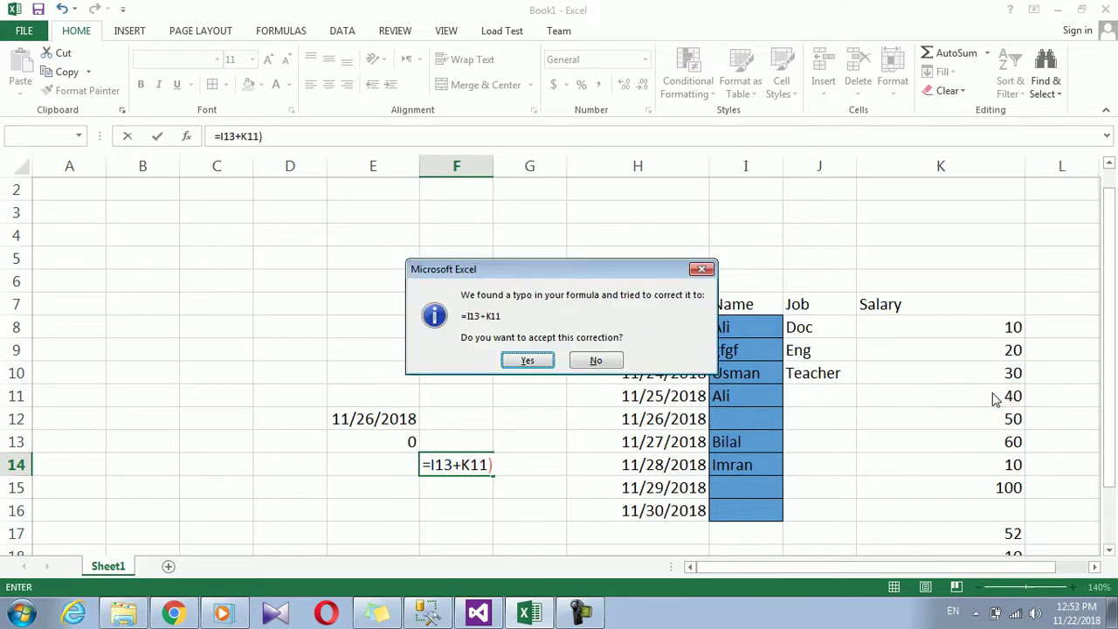
pyautogui.click(526, 360)
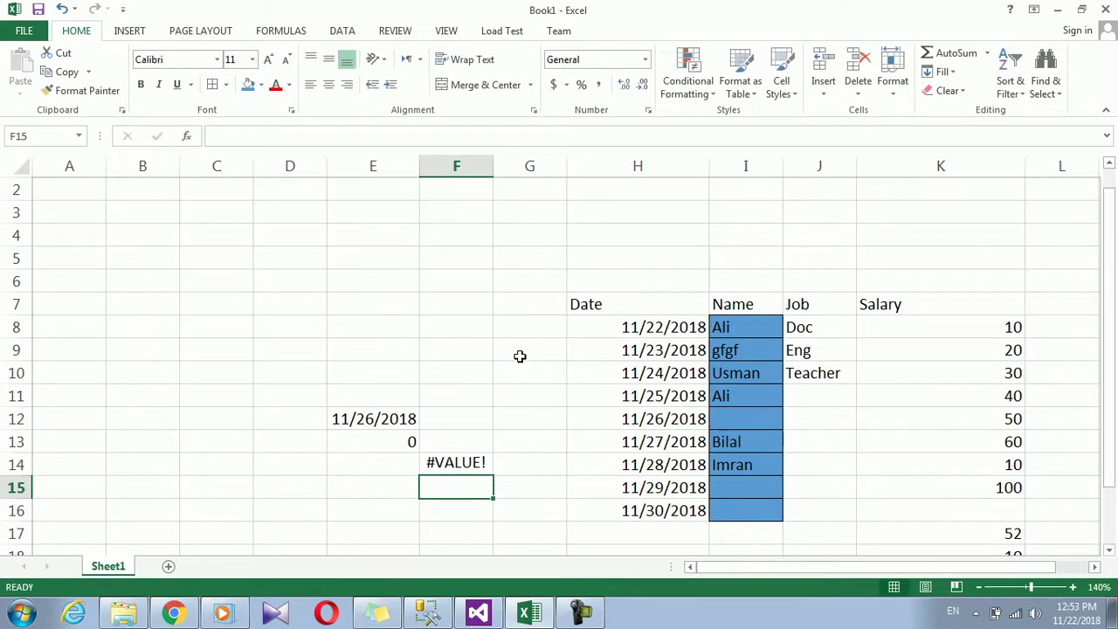
pyautogui.click(456, 467)
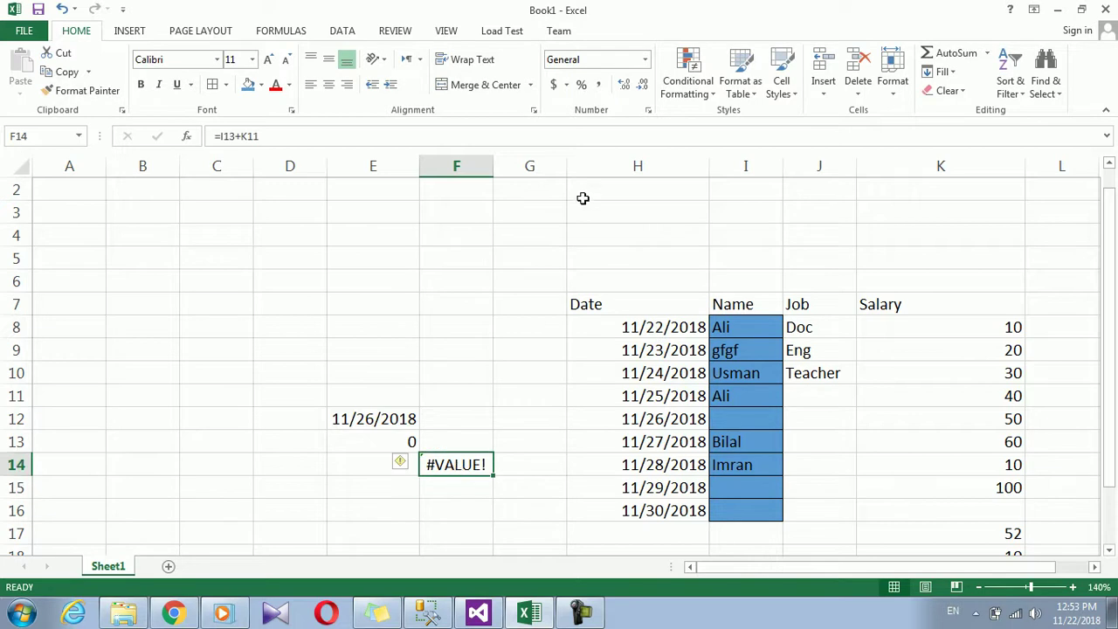
# - Add a rule formatting cells containing Errors with red font, so F14's #VALUE! turns red
pyautogui.click(691, 87)
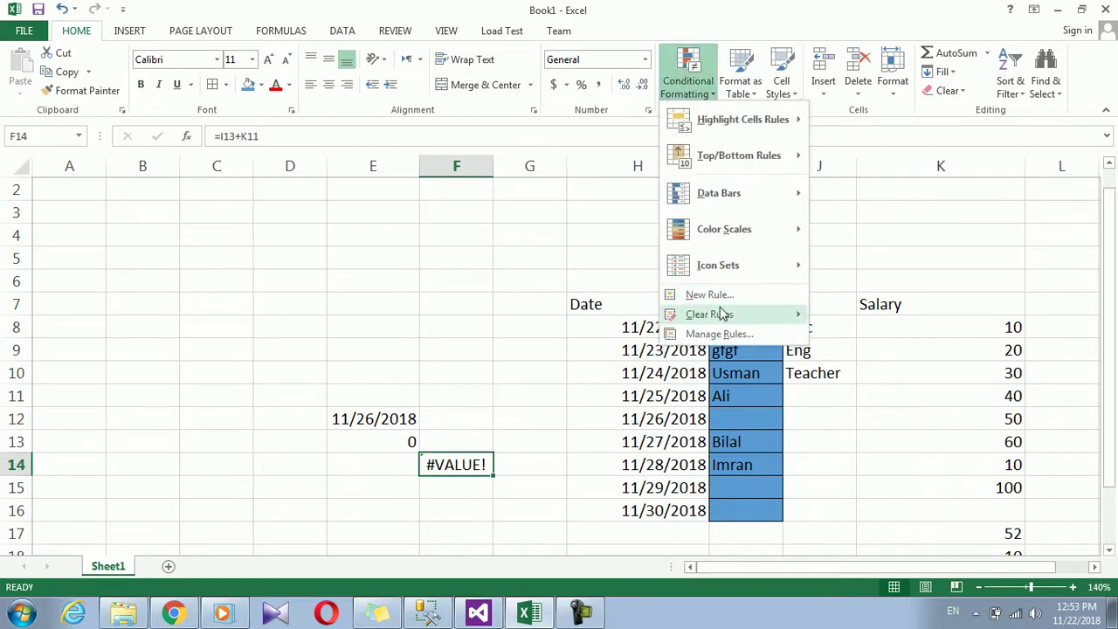
pyautogui.click(723, 297)
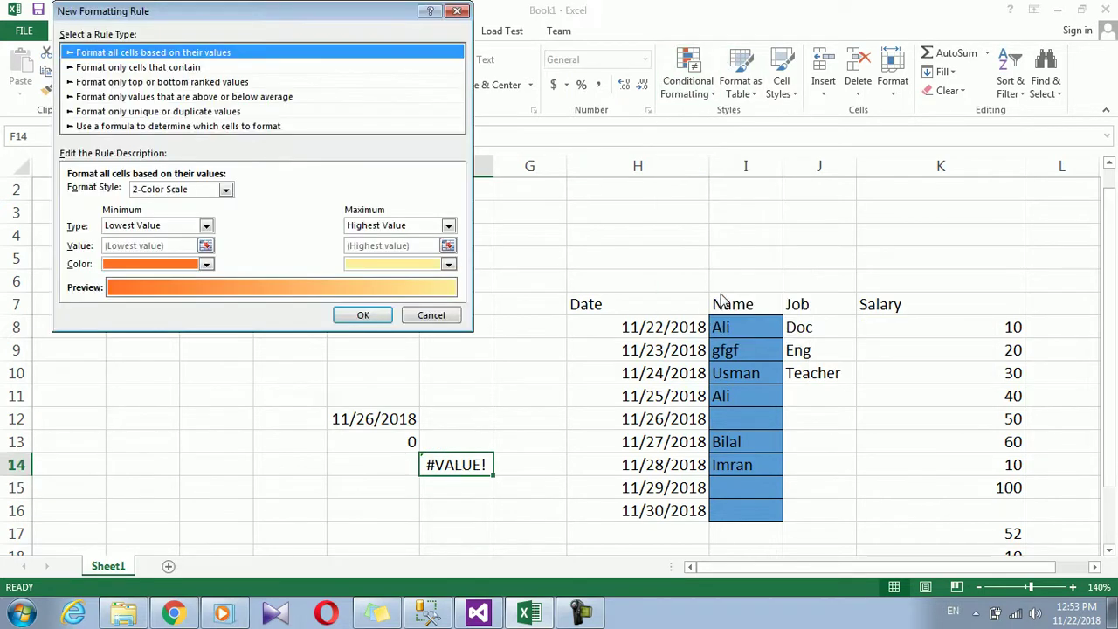
pyautogui.click(149, 67)
pyautogui.click(151, 193)
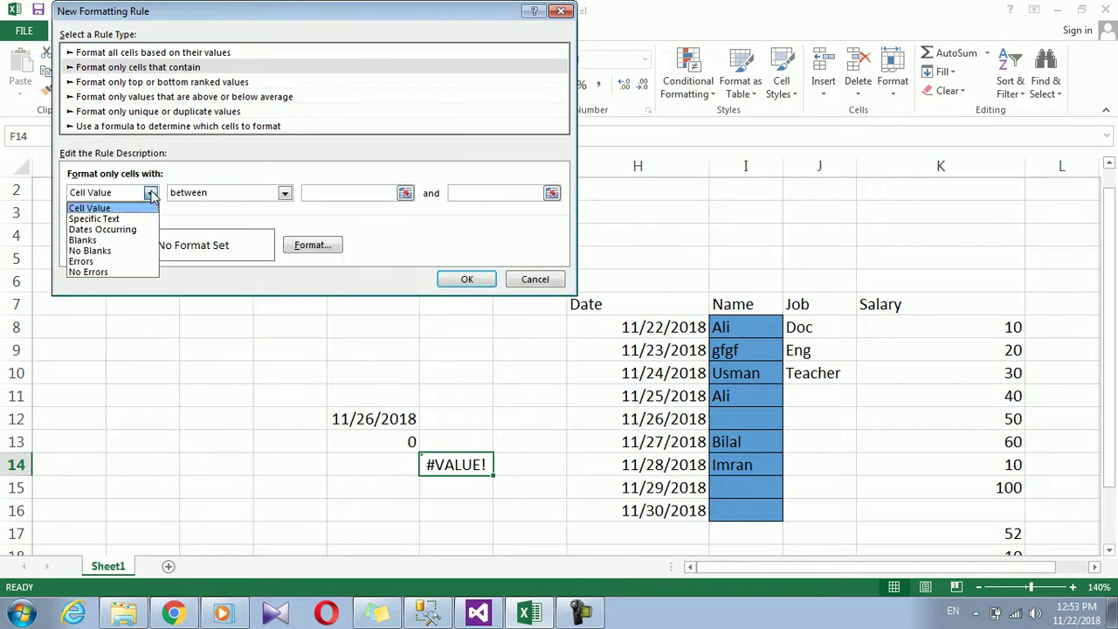
pyautogui.click(114, 272)
pyautogui.click(331, 248)
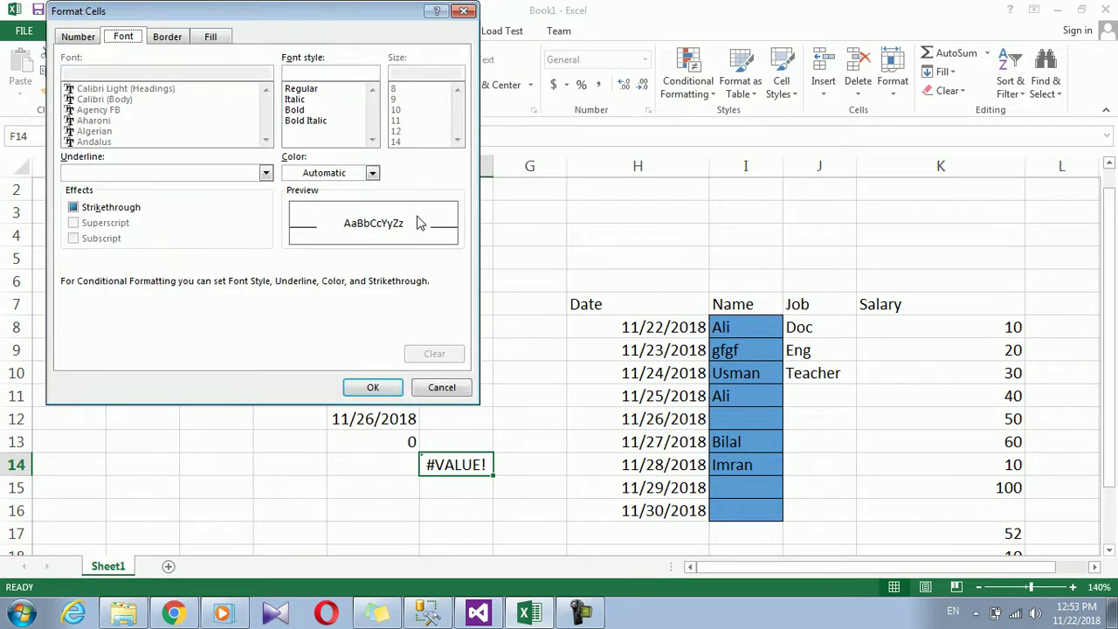
pyautogui.click(372, 172)
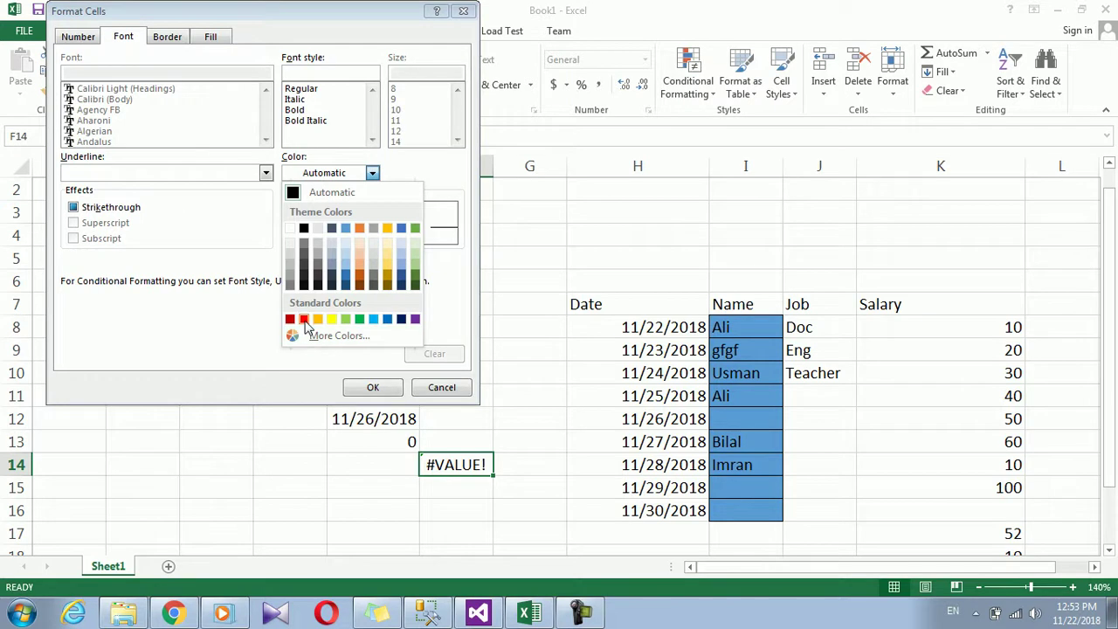
pyautogui.click(303, 319)
pyautogui.click(372, 388)
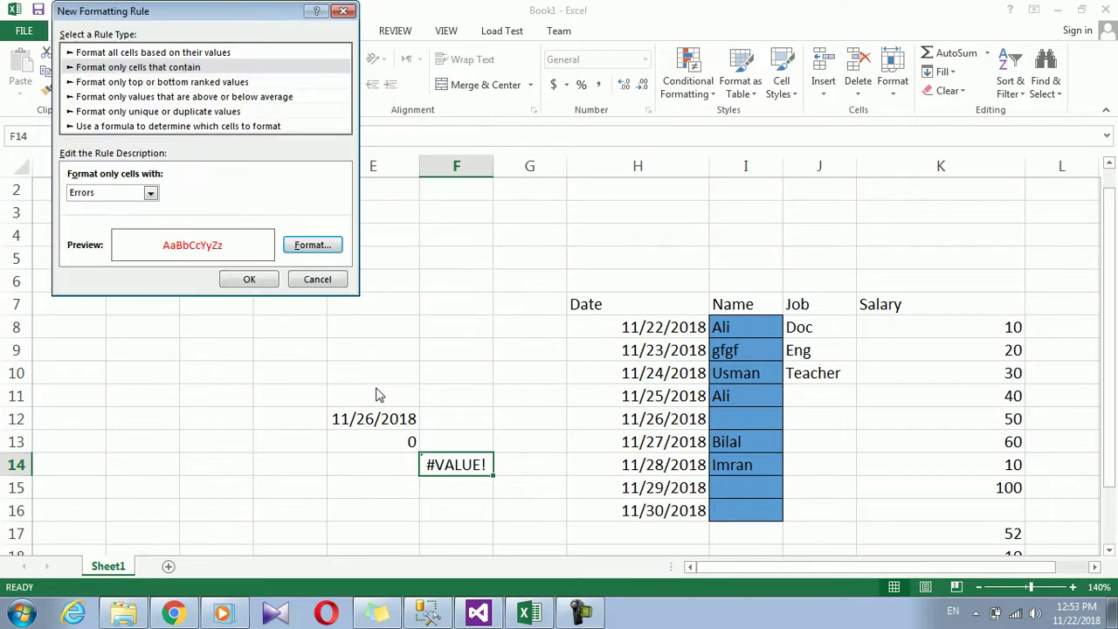
pyautogui.click(250, 279)
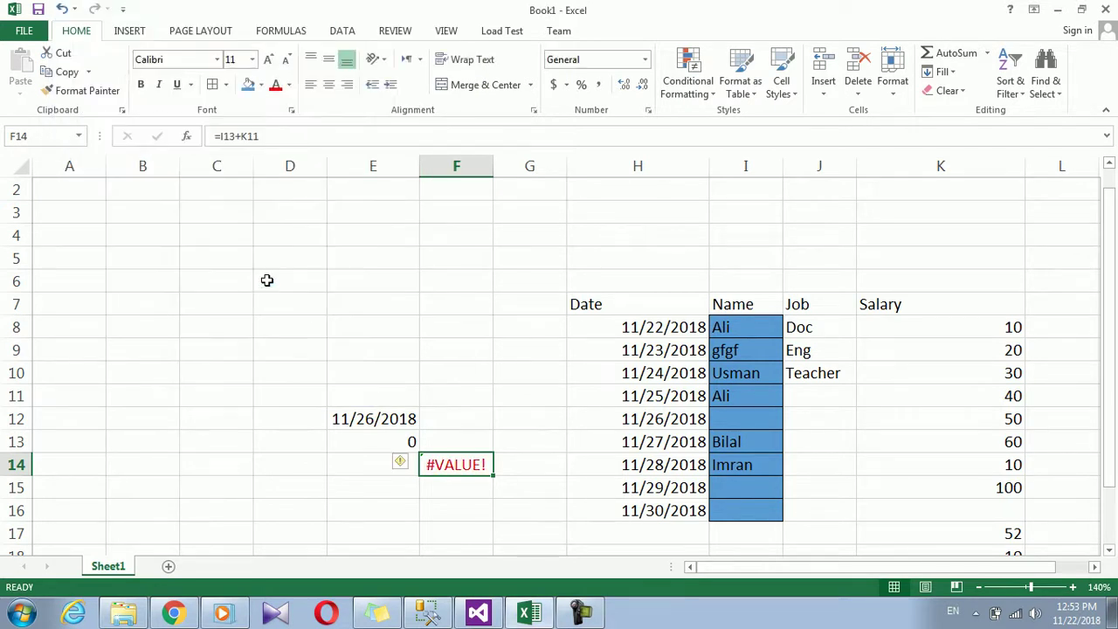
pyautogui.click(689, 87)
pyautogui.click(716, 298)
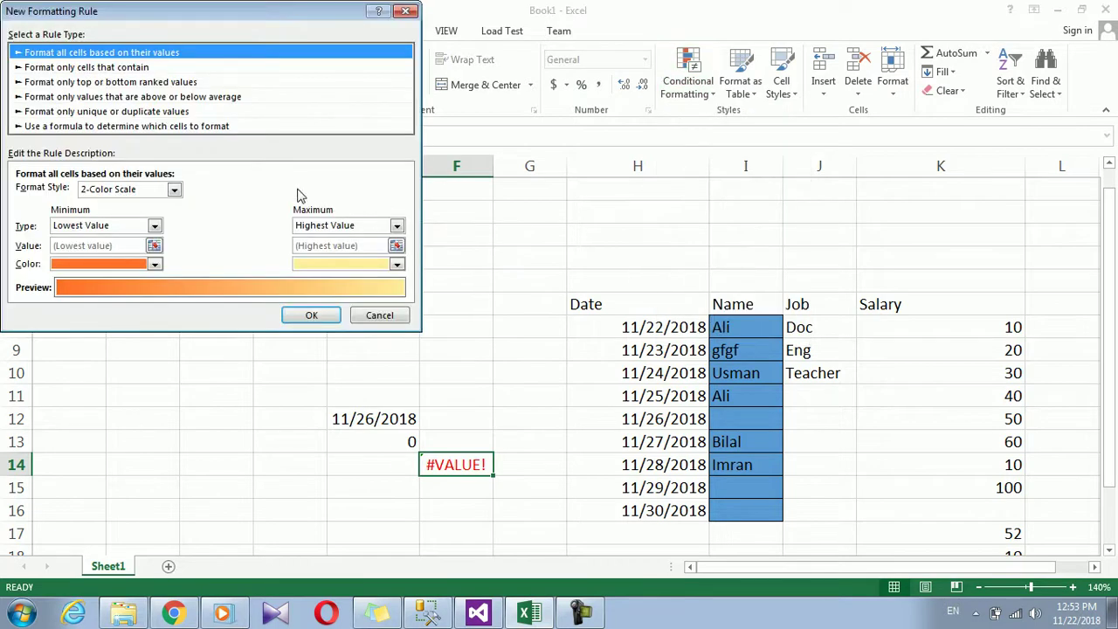
pyautogui.click(142, 68)
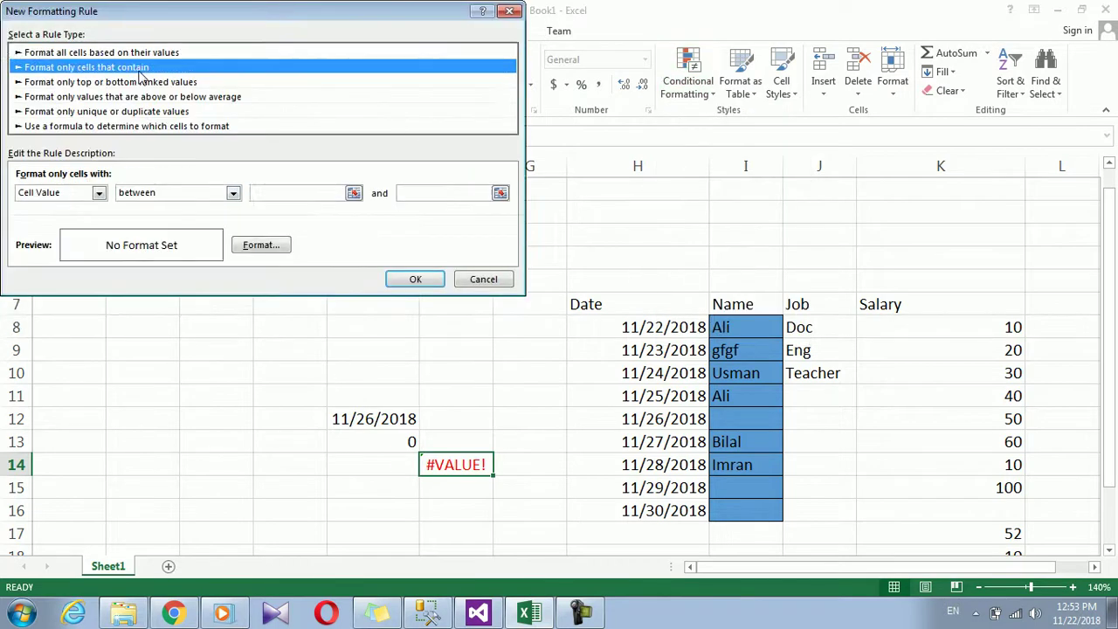
pyautogui.click(98, 193)
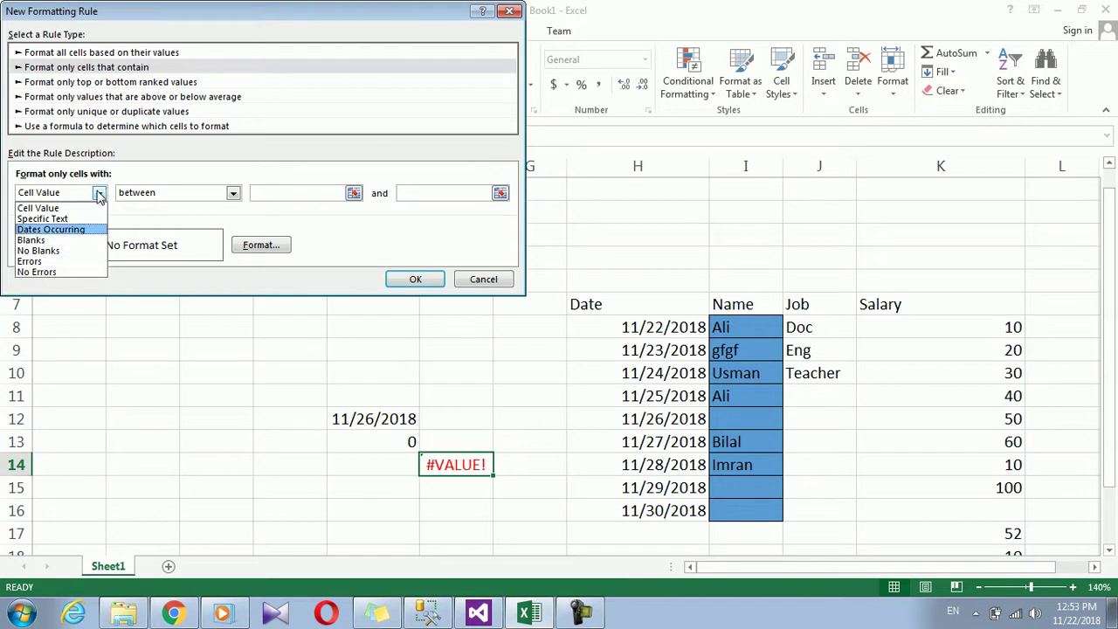
pyautogui.click(123, 87)
pyautogui.click(123, 82)
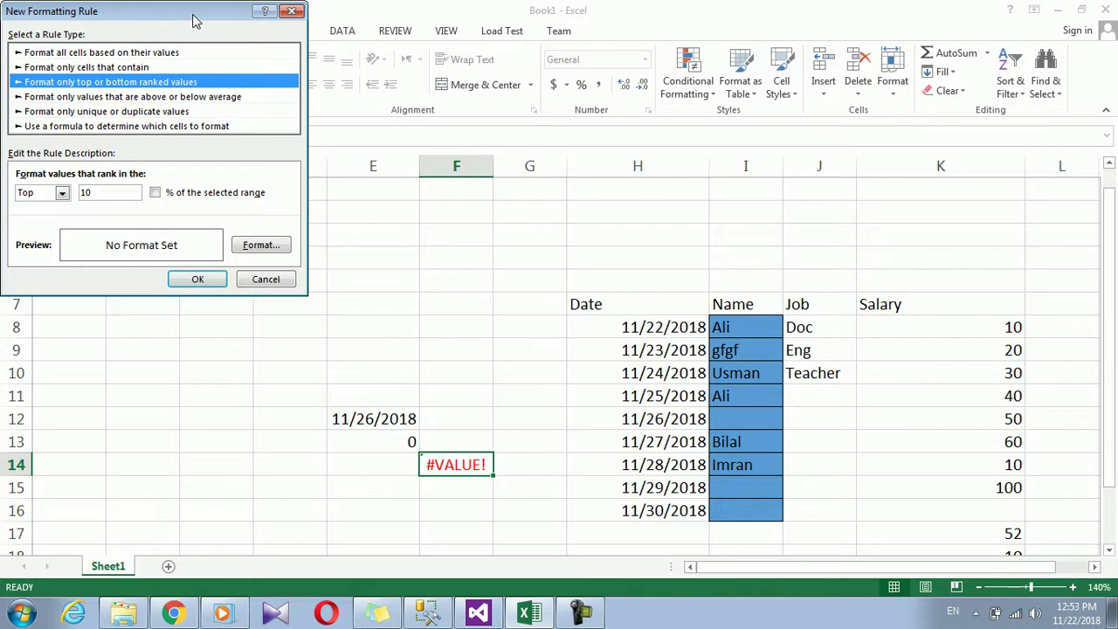
pyautogui.moveTo(196, 20); pyautogui.dragTo(465, 57)
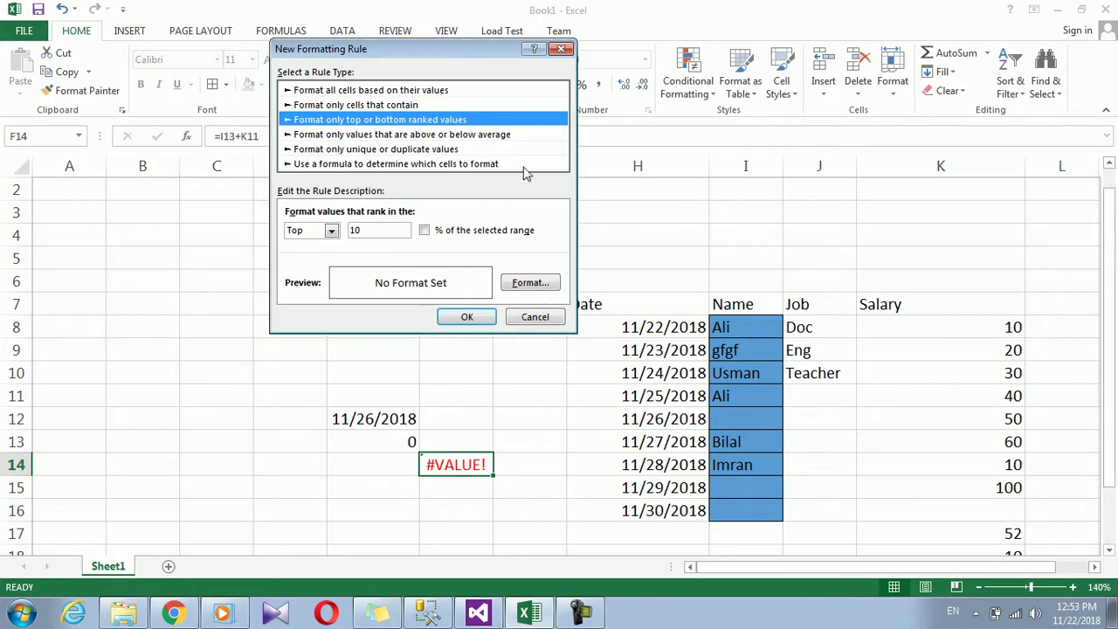
pyautogui.click(331, 231)
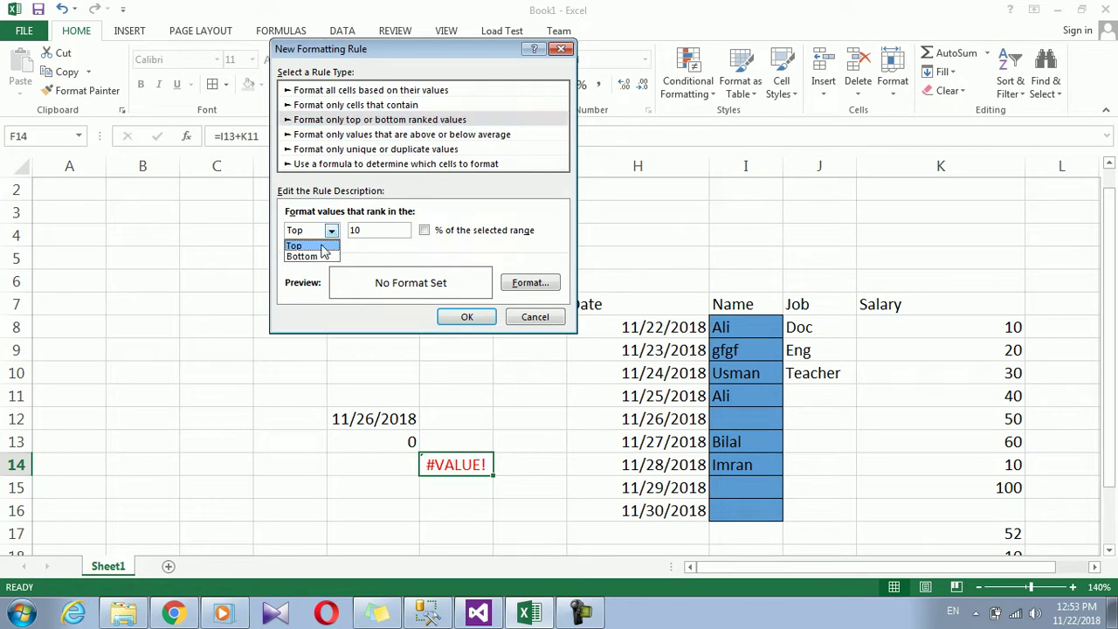
pyautogui.click(369, 228)
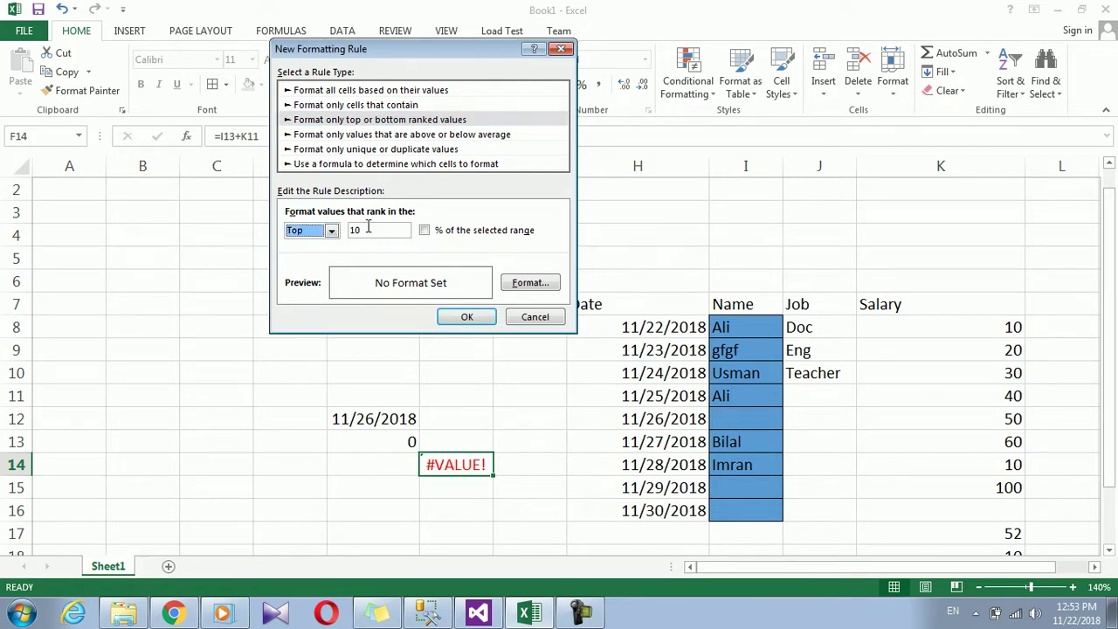
pyautogui.click(536, 316)
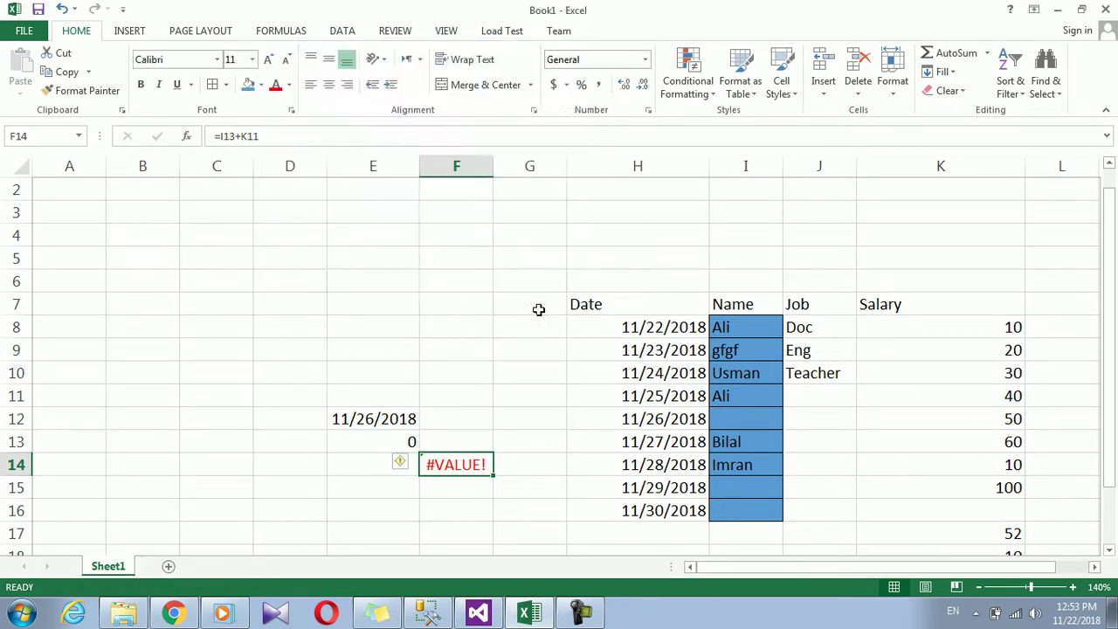
# - Select Salary cells K8:K15 and set up a Top 10 ranked-values rule
pyautogui.click(951, 331)
pyautogui.moveTo(952, 331); pyautogui.dragTo(901, 485)
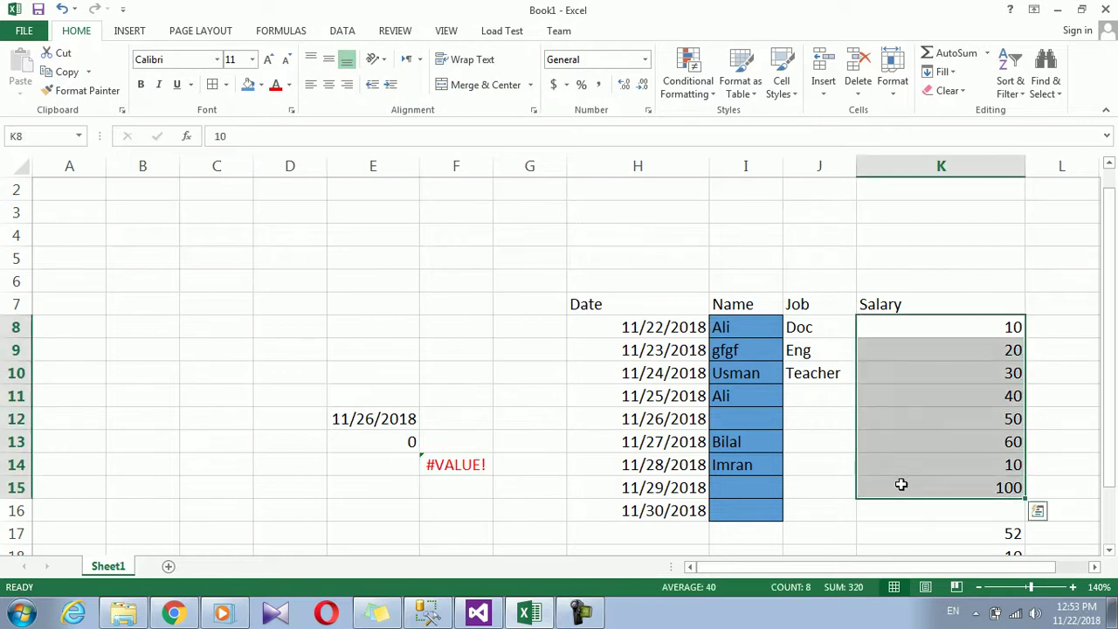
pyautogui.click(688, 74)
pyautogui.moveTo(718, 267)
pyautogui.click(709, 297)
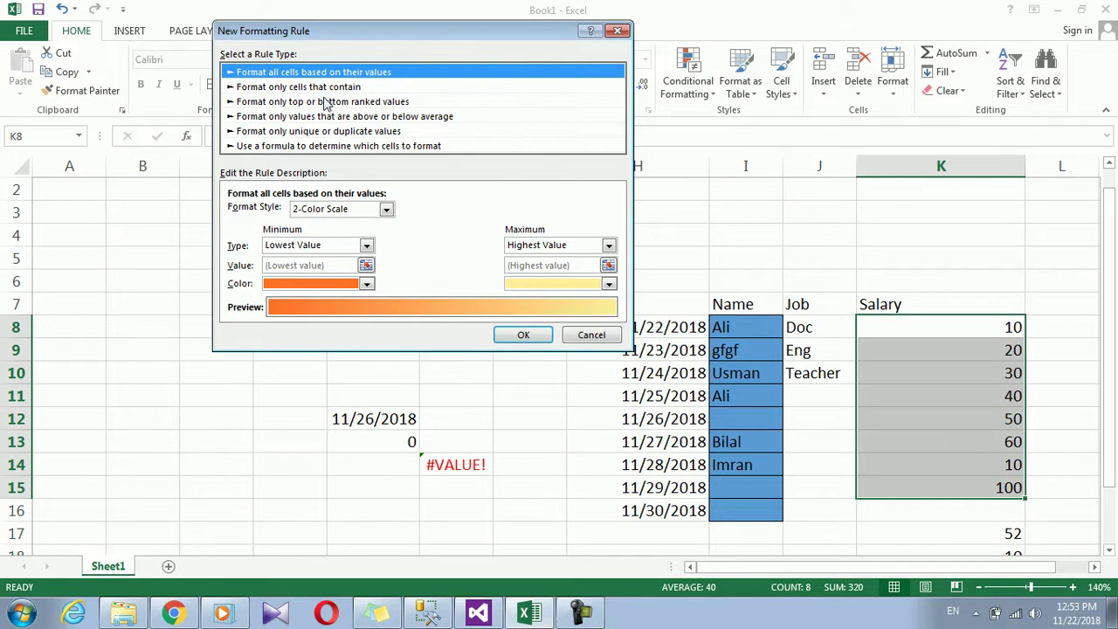
pyautogui.click(325, 101)
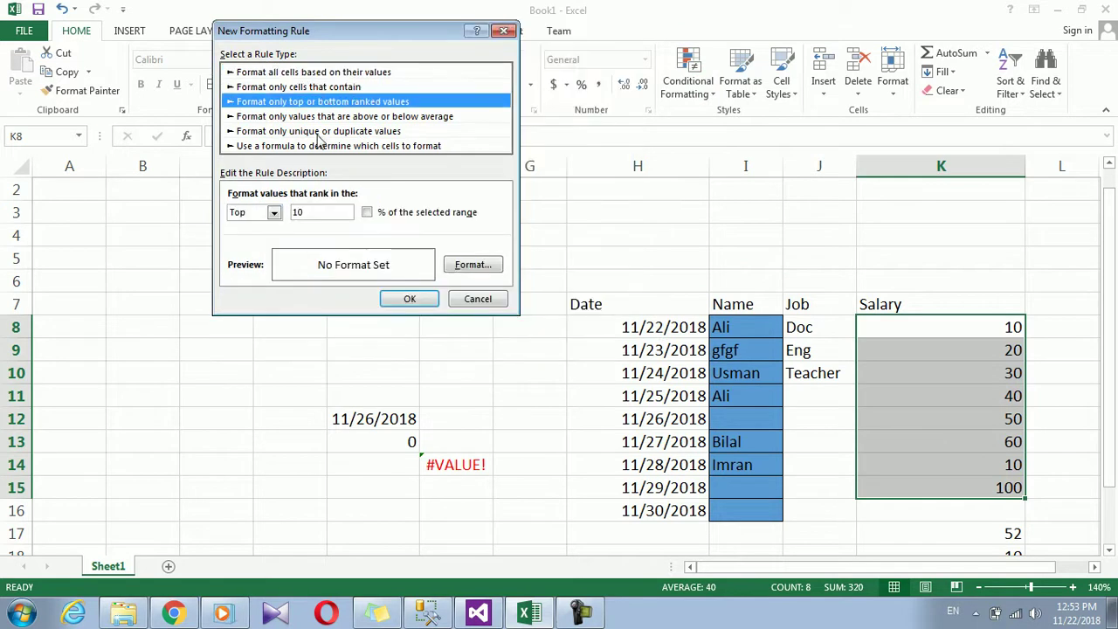
pyautogui.click(321, 214)
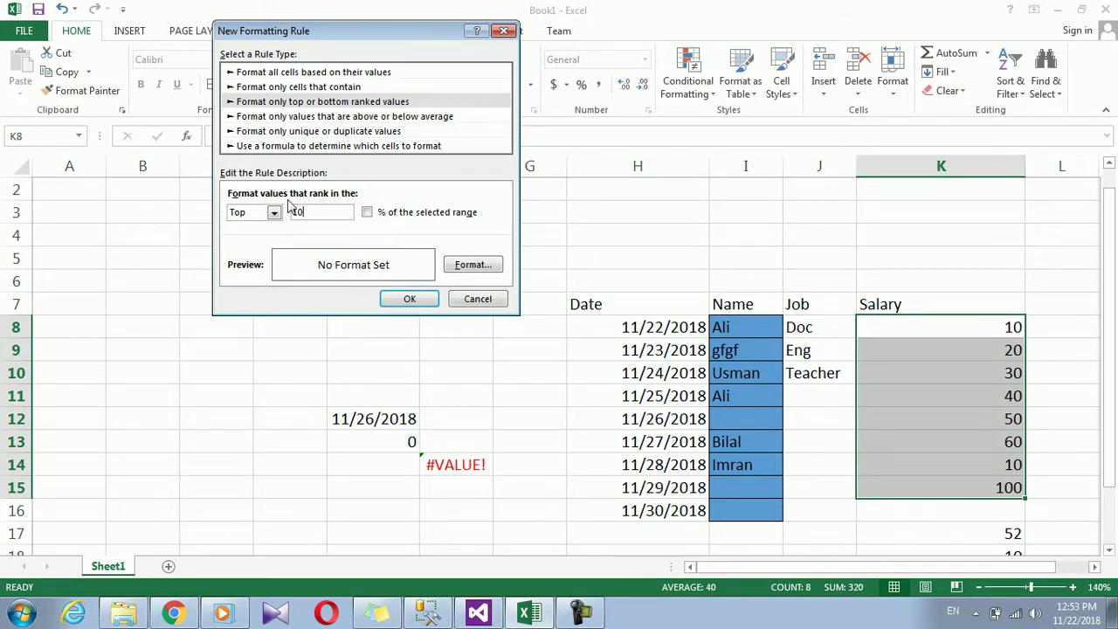
pyautogui.click(274, 213)
pyautogui.click(276, 217)
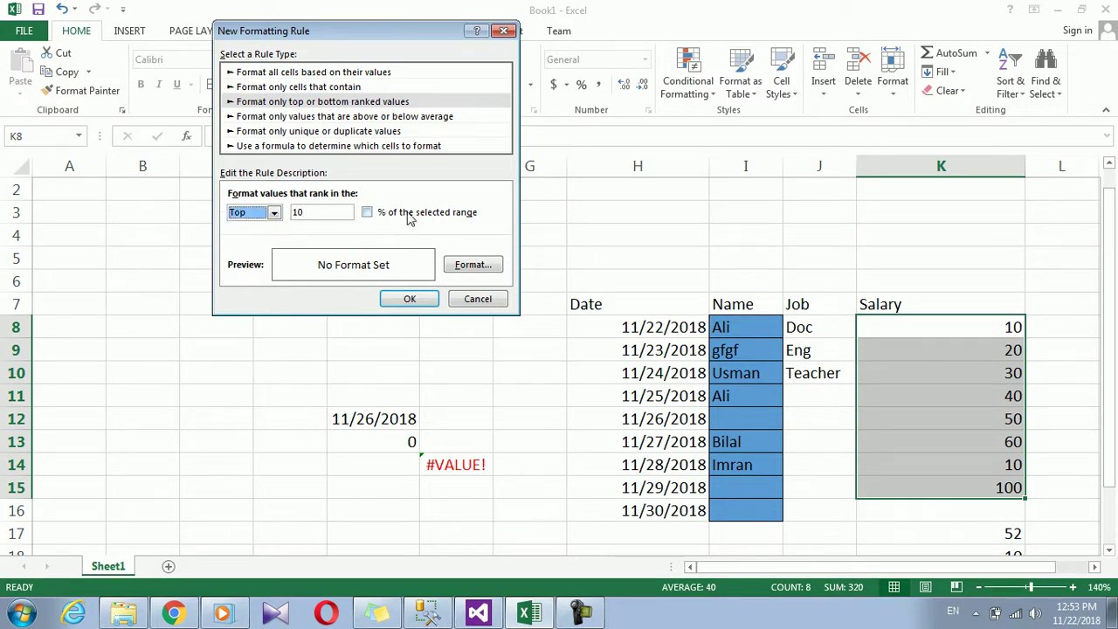
# - Give the Top 10 rule a red font and apply it to the salaries
pyautogui.click(494, 274)
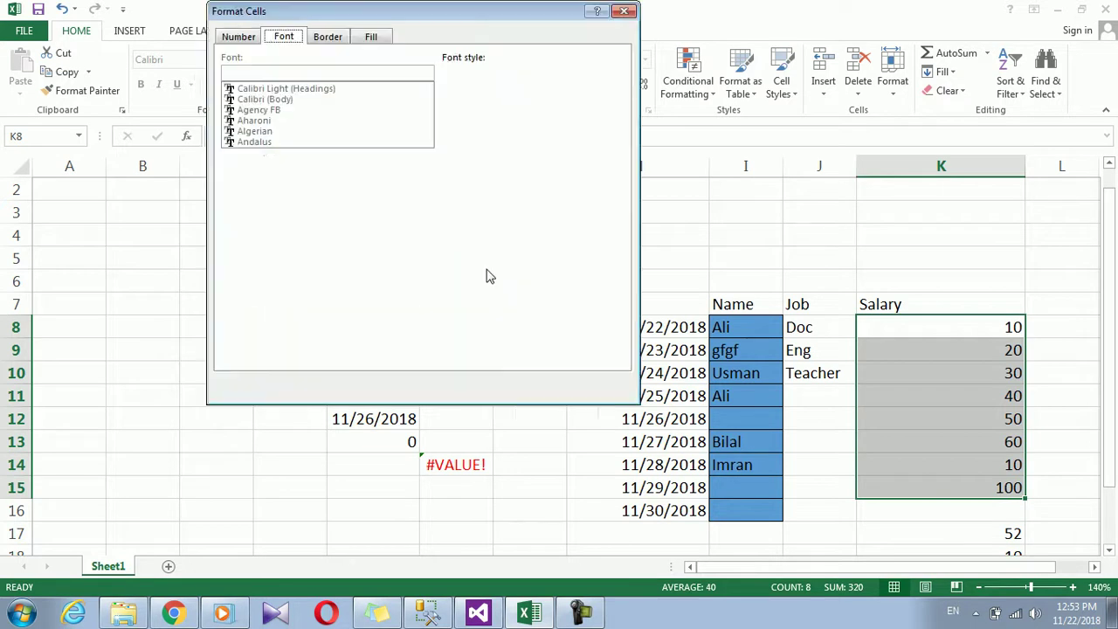
pyautogui.click(532, 174)
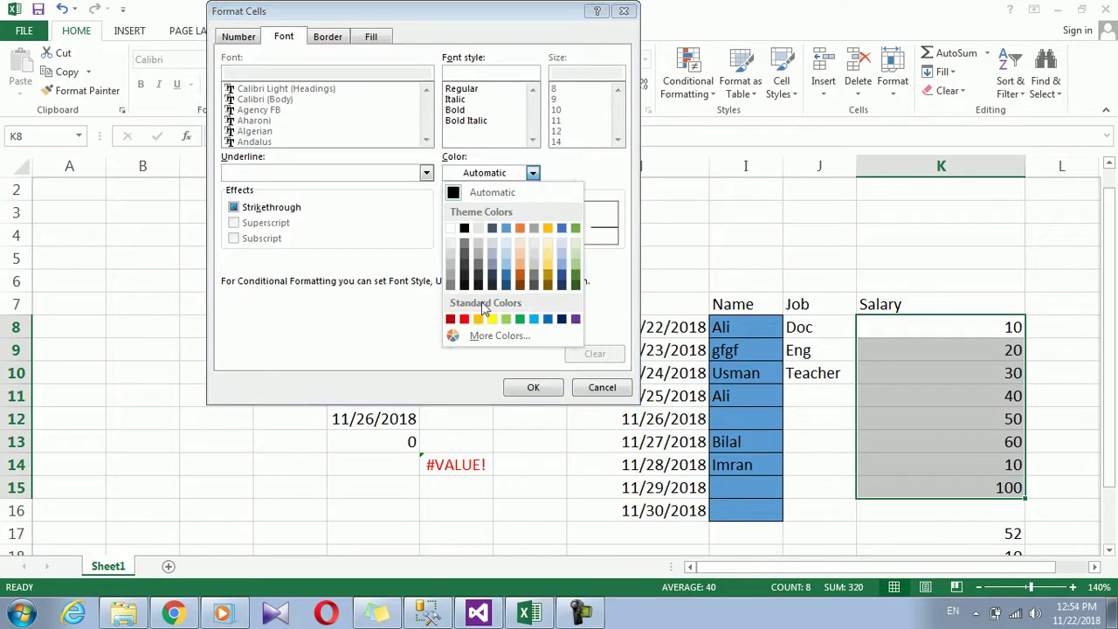
pyautogui.click(464, 319)
pyautogui.click(531, 389)
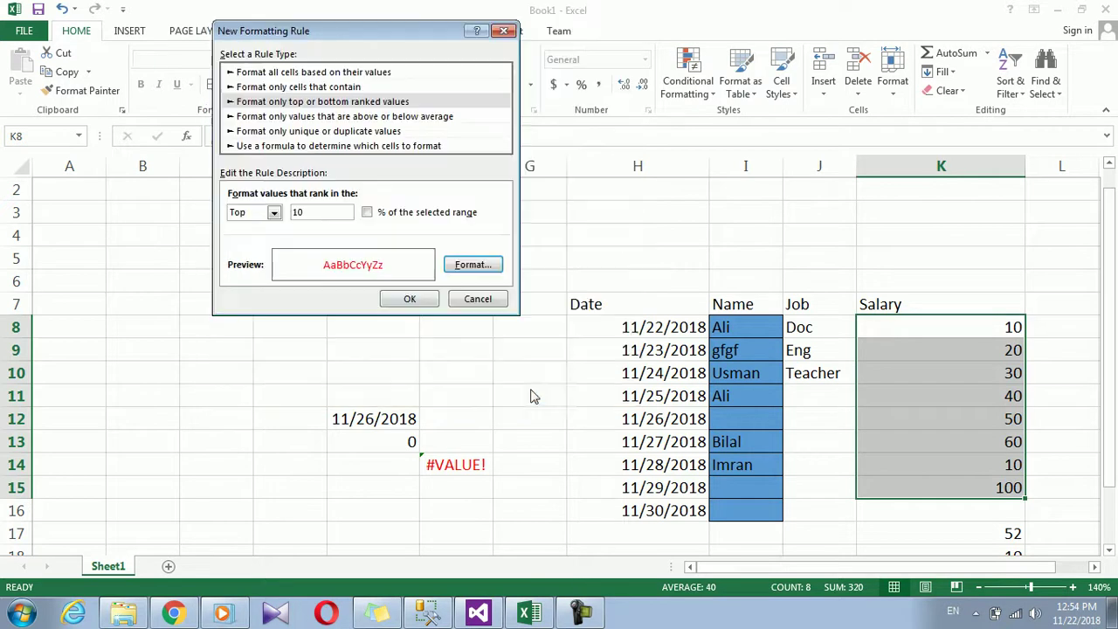
pyautogui.click(428, 301)
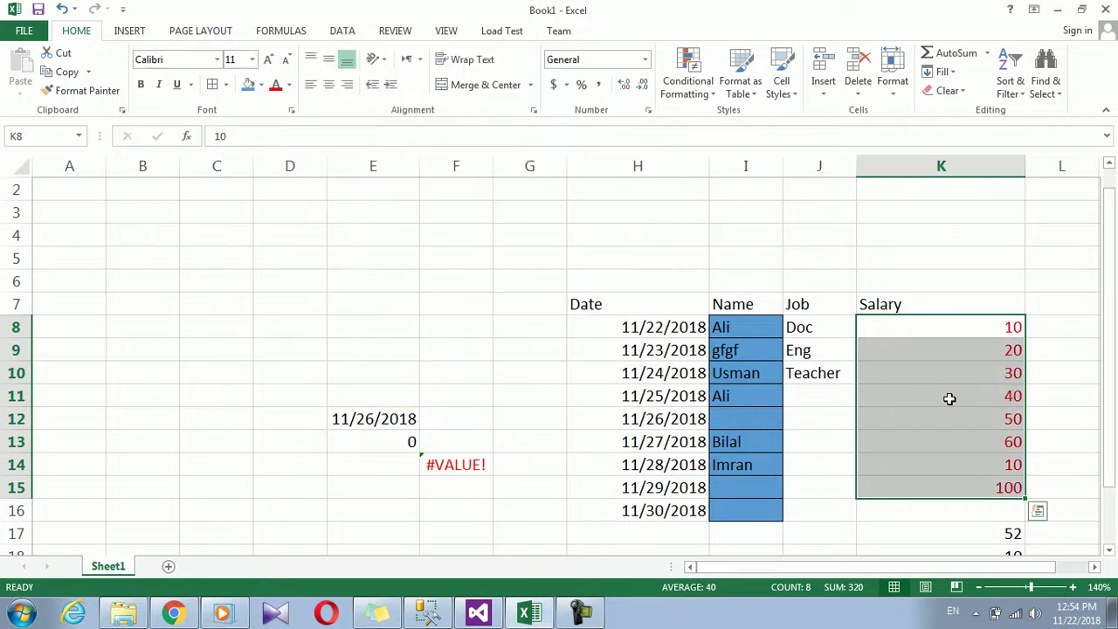
pyautogui.click(689, 83)
# - Clear all rules, undo that, and enter test values 1 then 0 into salary cell K8
pyautogui.moveTo(709, 314)
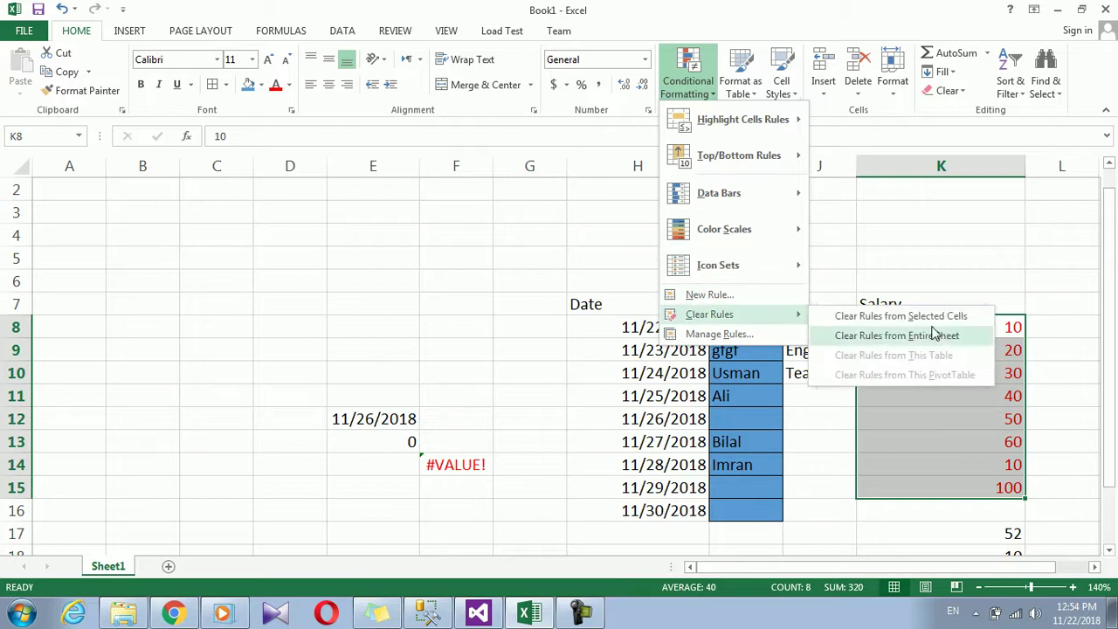
pyautogui.click(952, 336)
pyautogui.click(1010, 329)
pyautogui.hotkey('ctrl', 'z')
pyautogui.write('1')
pyautogui.press('Return')
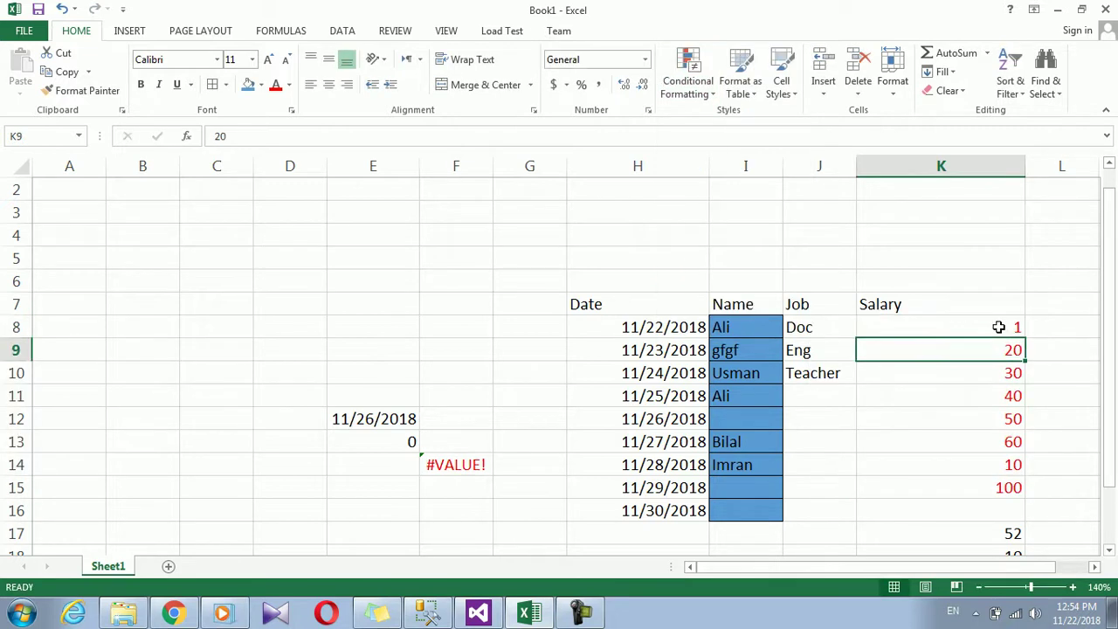
pyautogui.click(999, 326)
pyautogui.write('0')
pyautogui.press('Return')
# - Select K8:K15 and set up a Top 2 ranked-values rule
pyautogui.moveTo(995, 326); pyautogui.dragTo(973, 490)
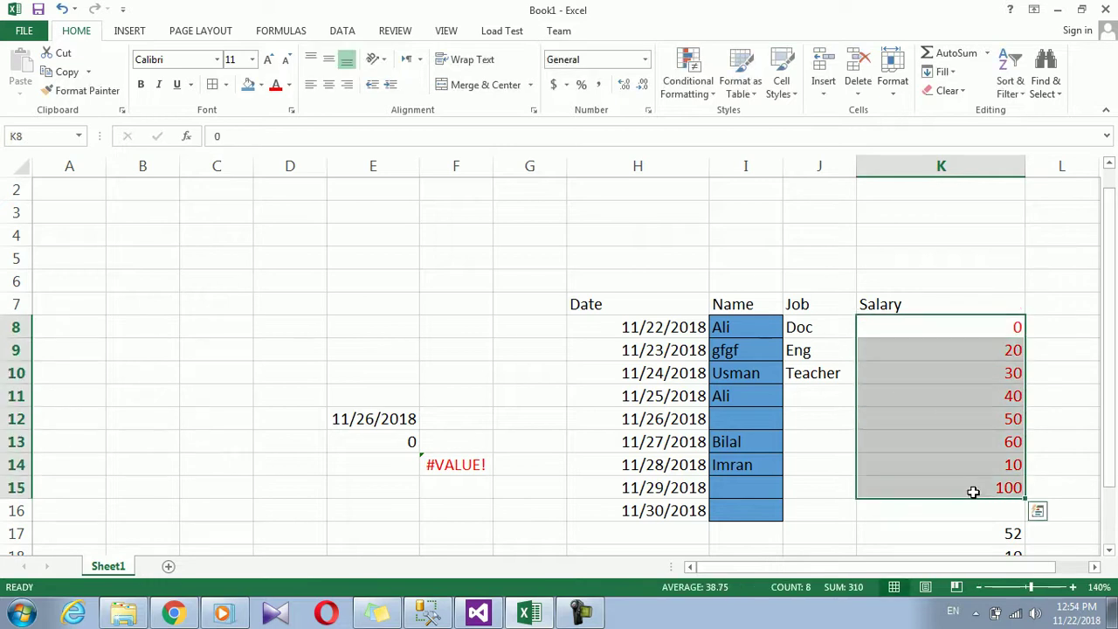
pyautogui.click(699, 94)
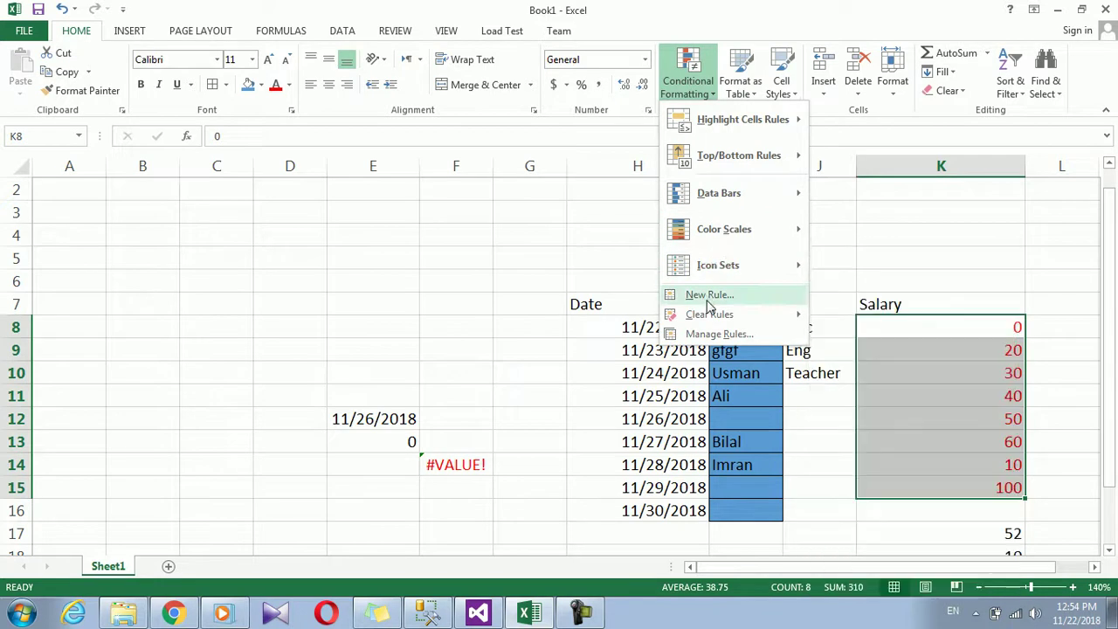
pyautogui.click(710, 295)
pyautogui.click(271, 84)
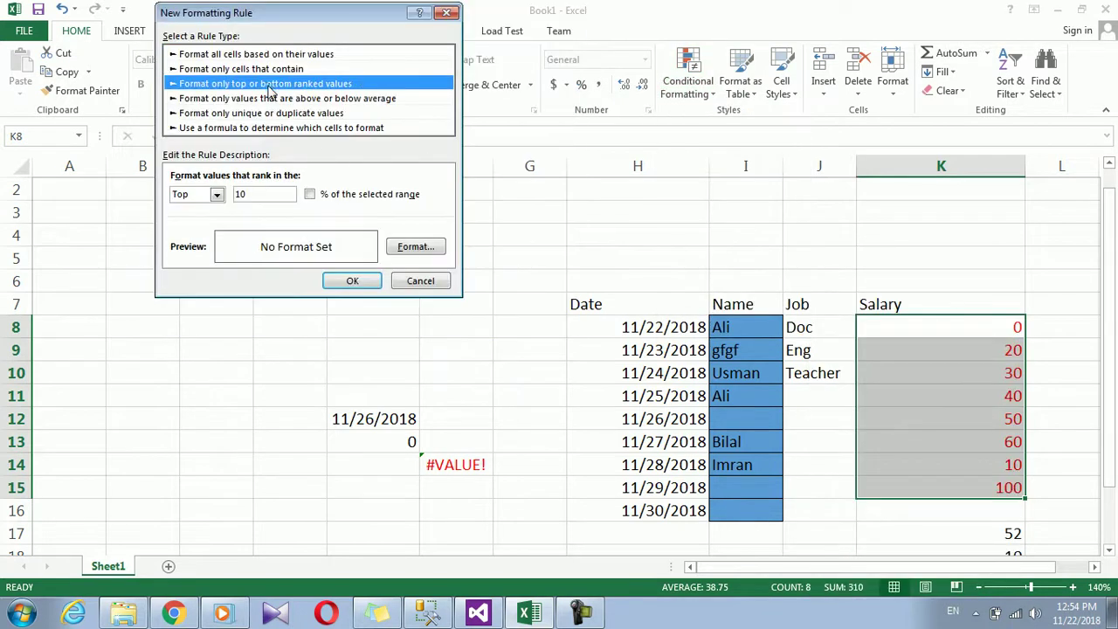
pyautogui.click(216, 194)
pyautogui.click(200, 220)
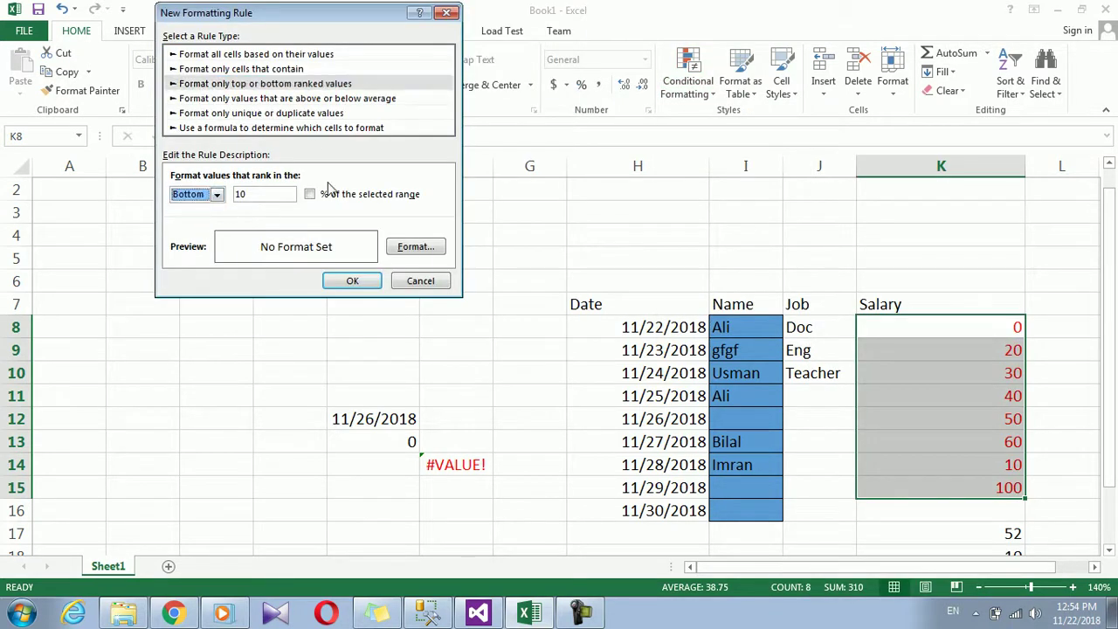
pyautogui.click(276, 194)
pyautogui.write('2')
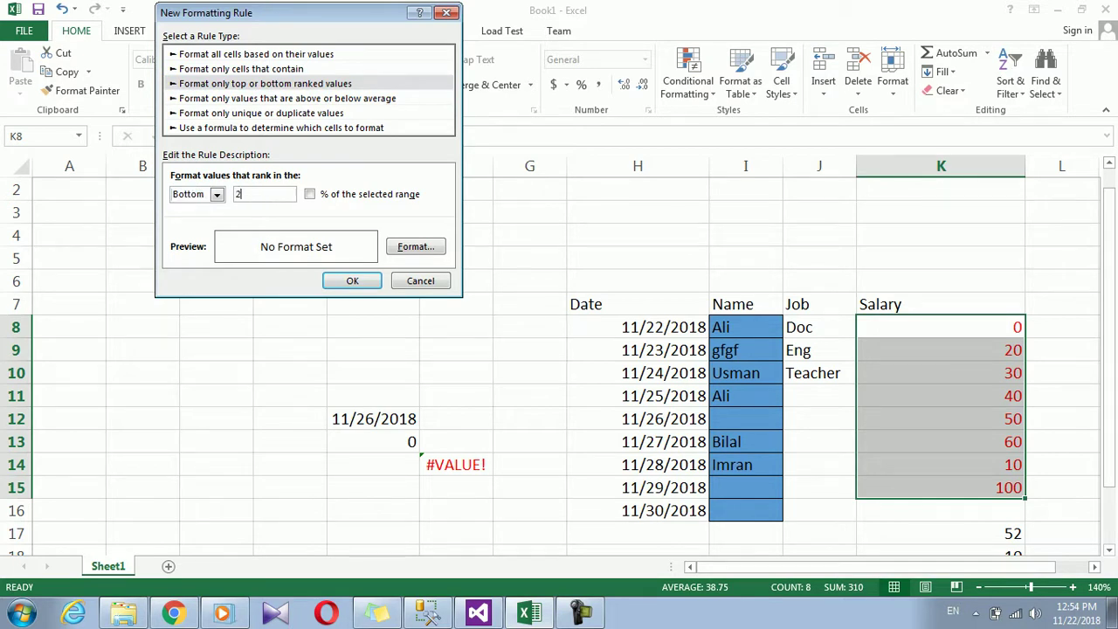
pyautogui.click(217, 194)
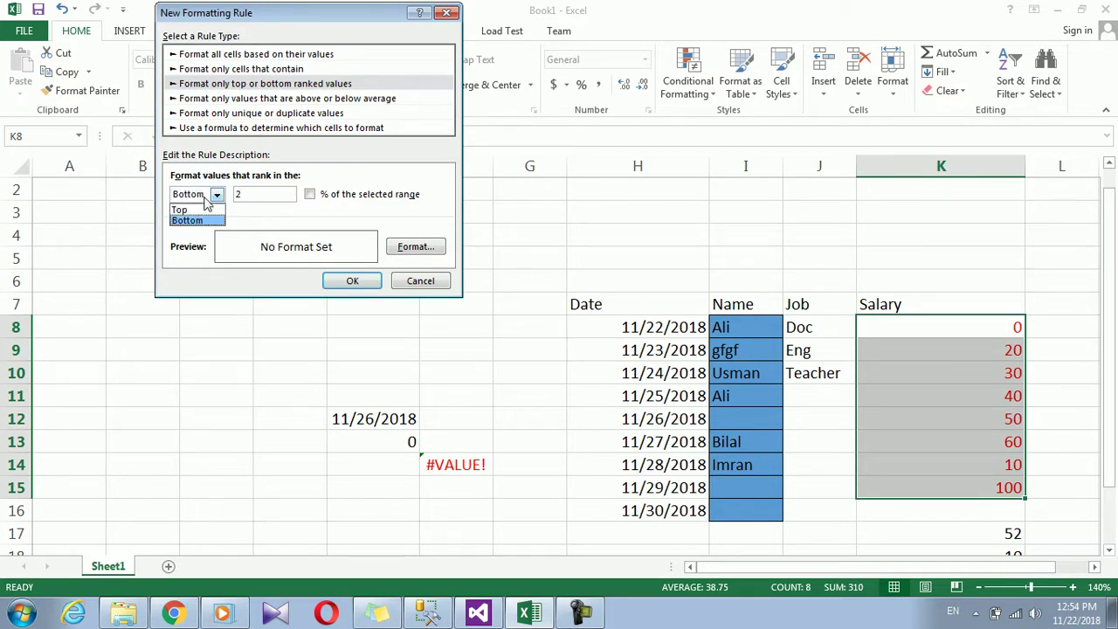
pyautogui.click(200, 207)
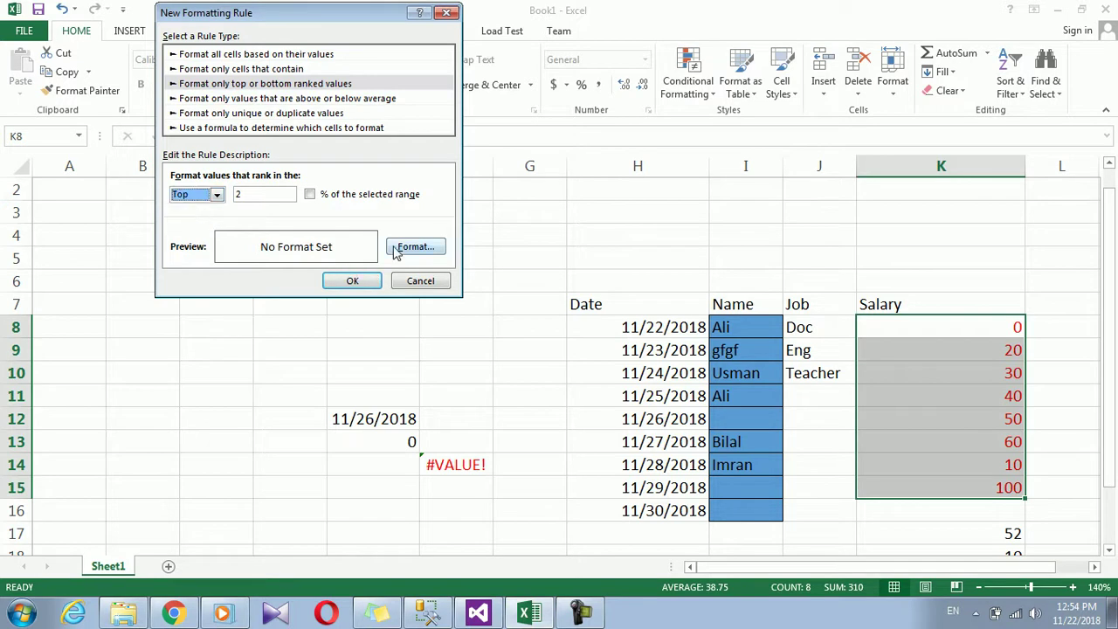
# - Give the Top 2 rule a red font and apply it to K8:K15
pyautogui.click(414, 248)
pyautogui.click(475, 173)
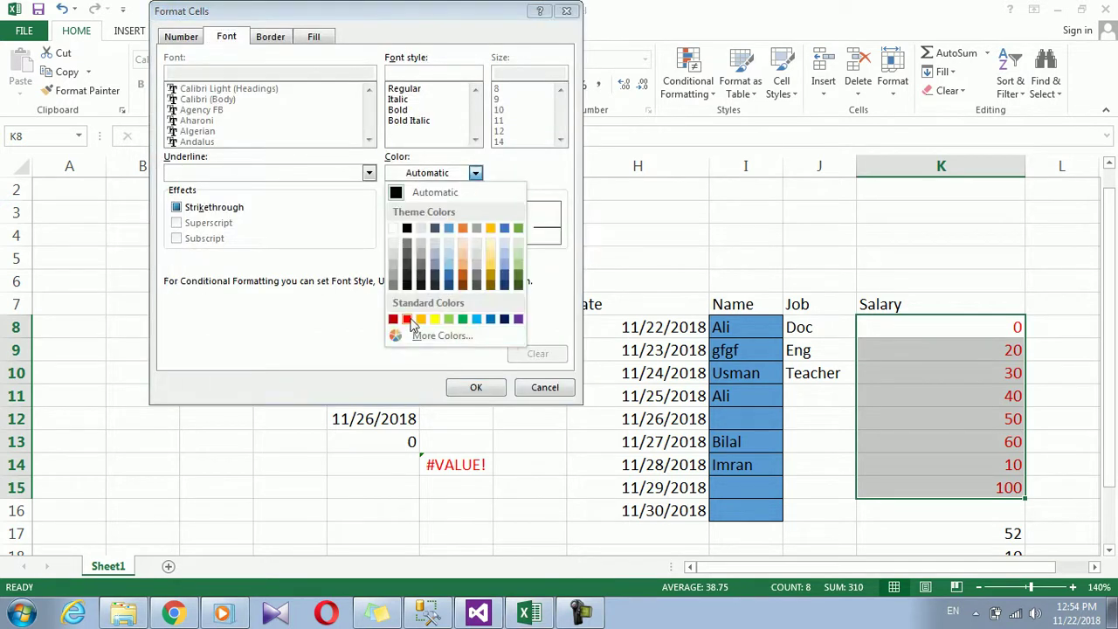
pyautogui.click(407, 319)
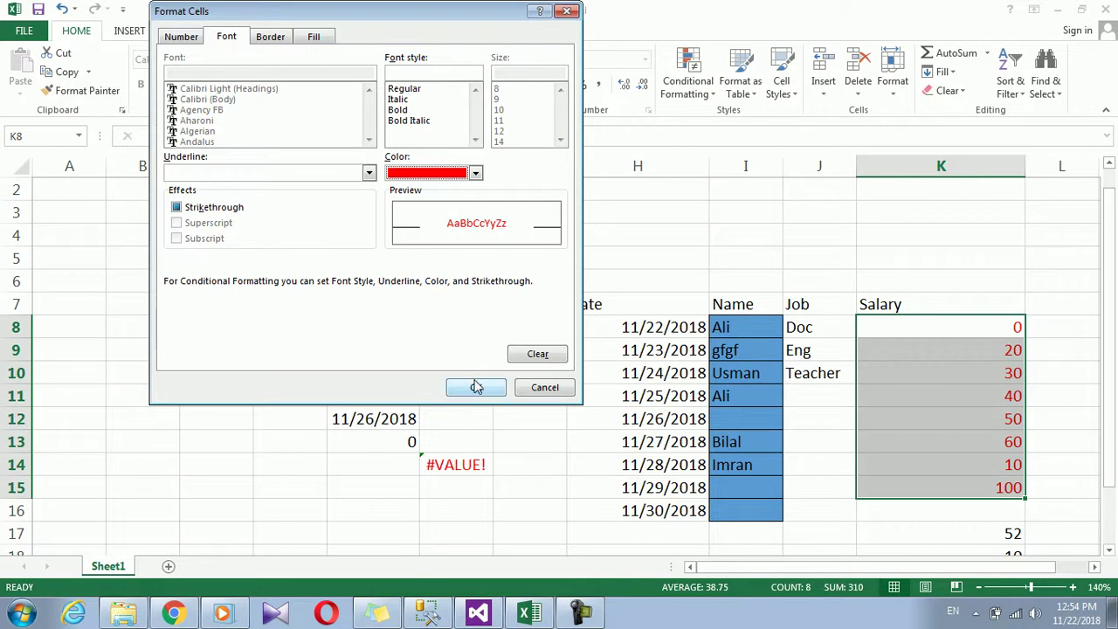
pyautogui.click(476, 387)
pyautogui.click(364, 279)
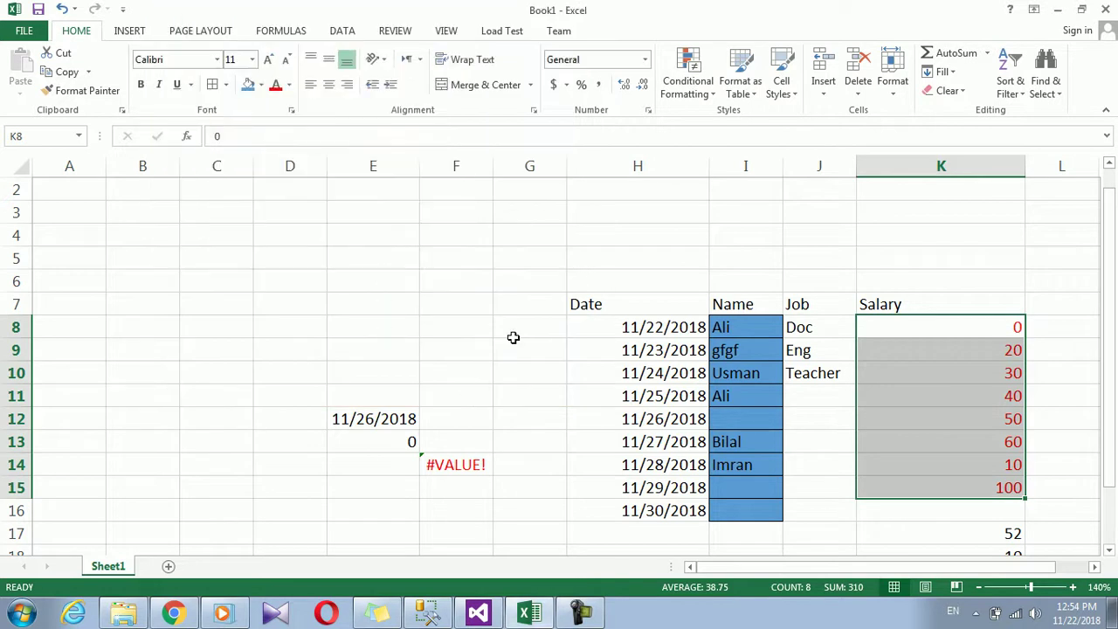
pyautogui.click(703, 77)
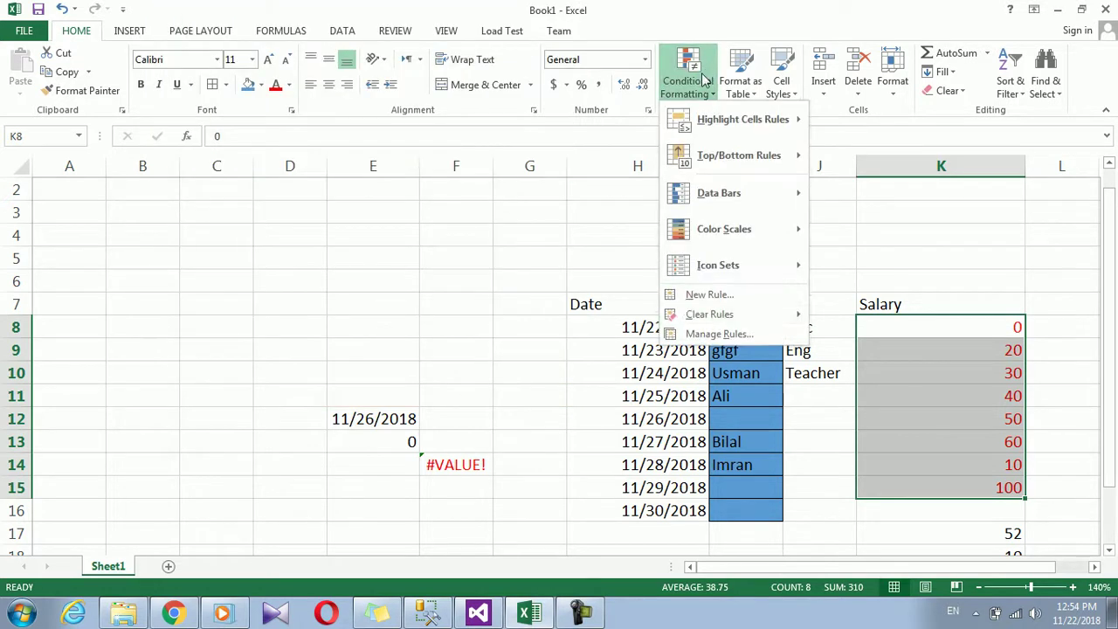
# - Add a Top 10% of range rule with red font to Salary cells K8:K15
pyautogui.click(703, 295)
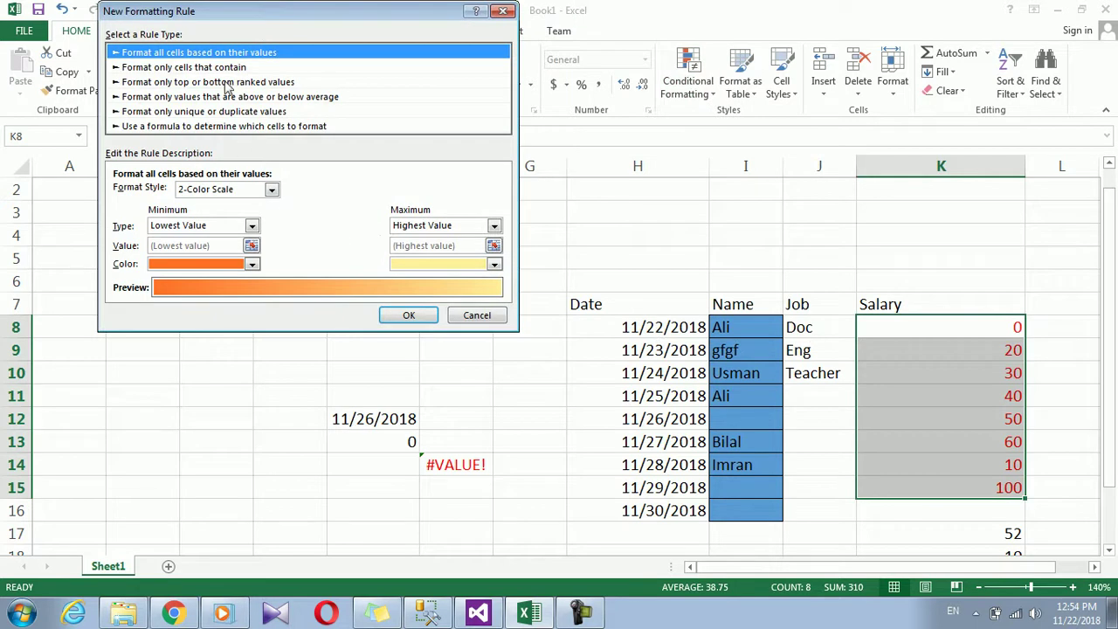
pyautogui.click(225, 82)
pyautogui.click(160, 192)
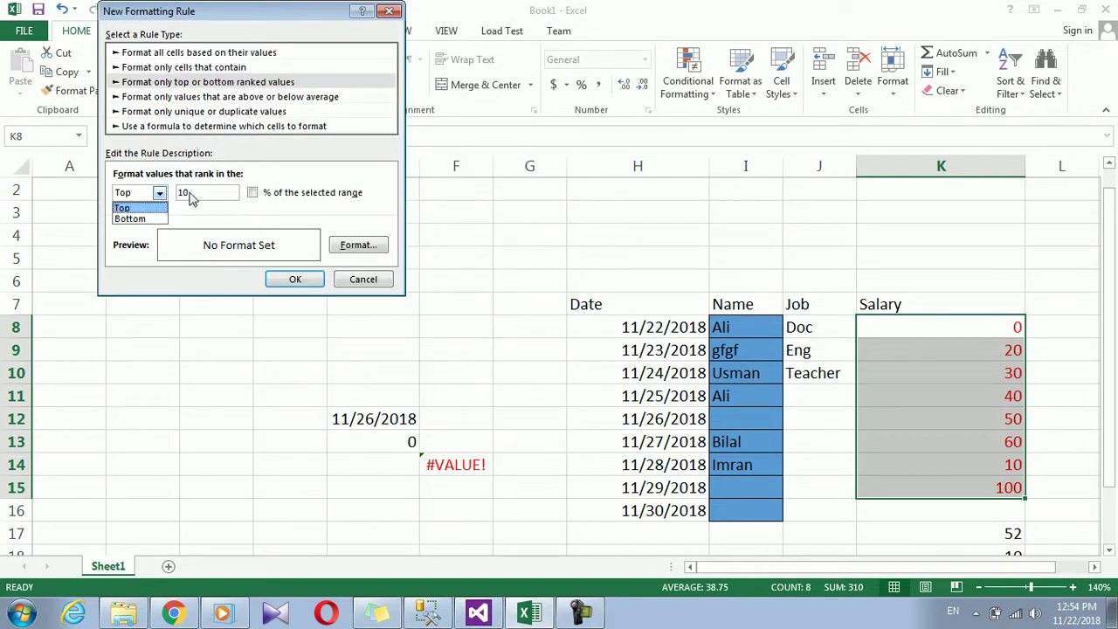
pyautogui.click(191, 193)
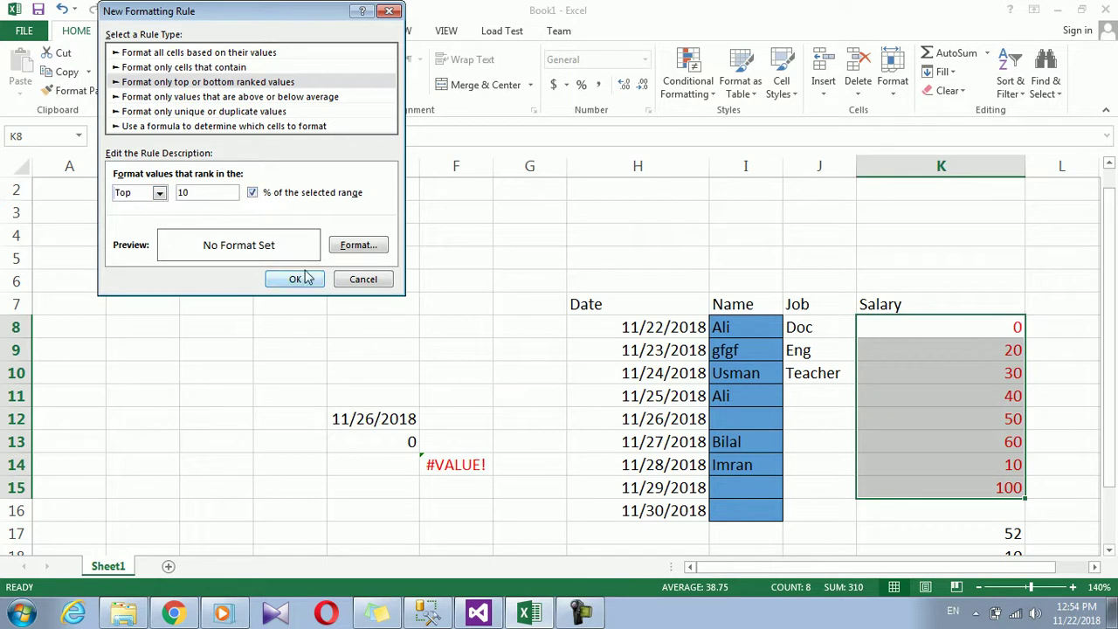
pyautogui.click(358, 248)
pyautogui.click(375, 173)
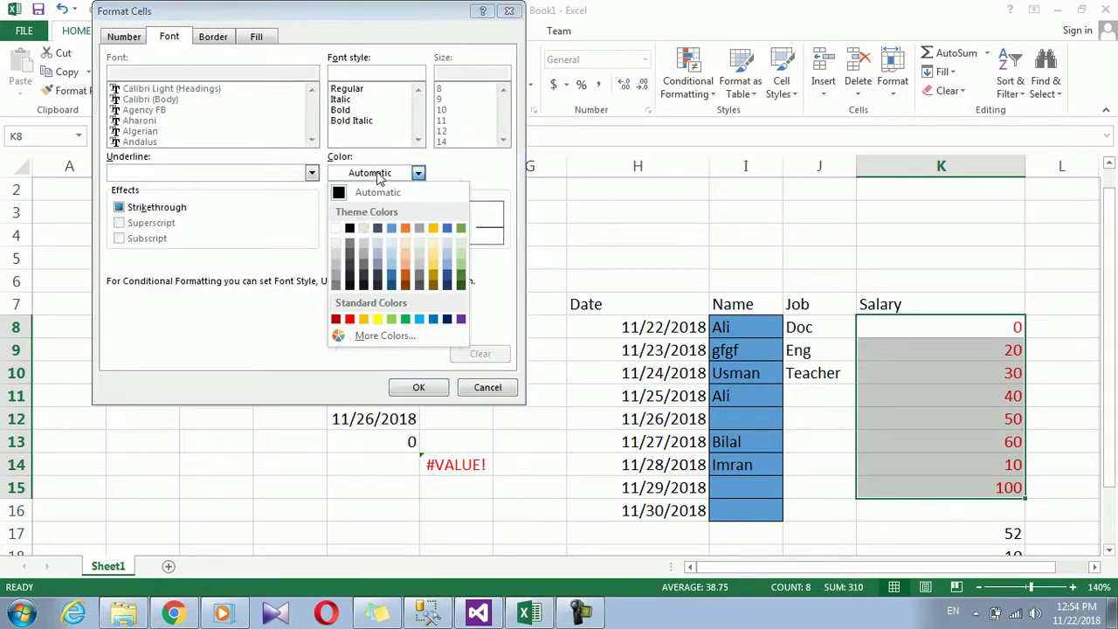
pyautogui.click(349, 318)
pyautogui.click(419, 387)
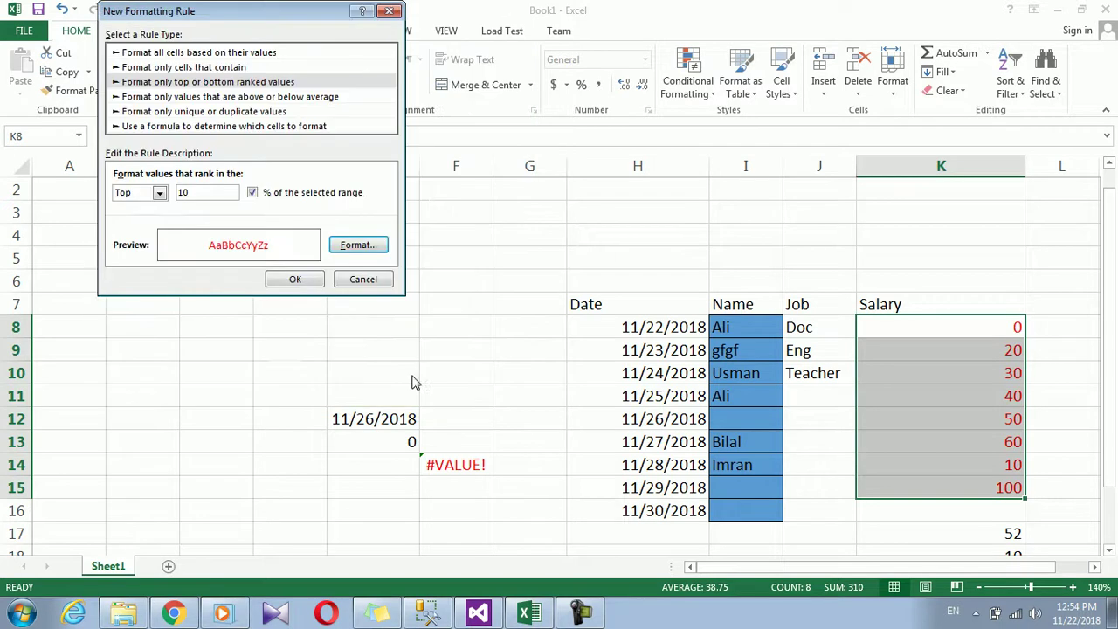
pyautogui.click(295, 279)
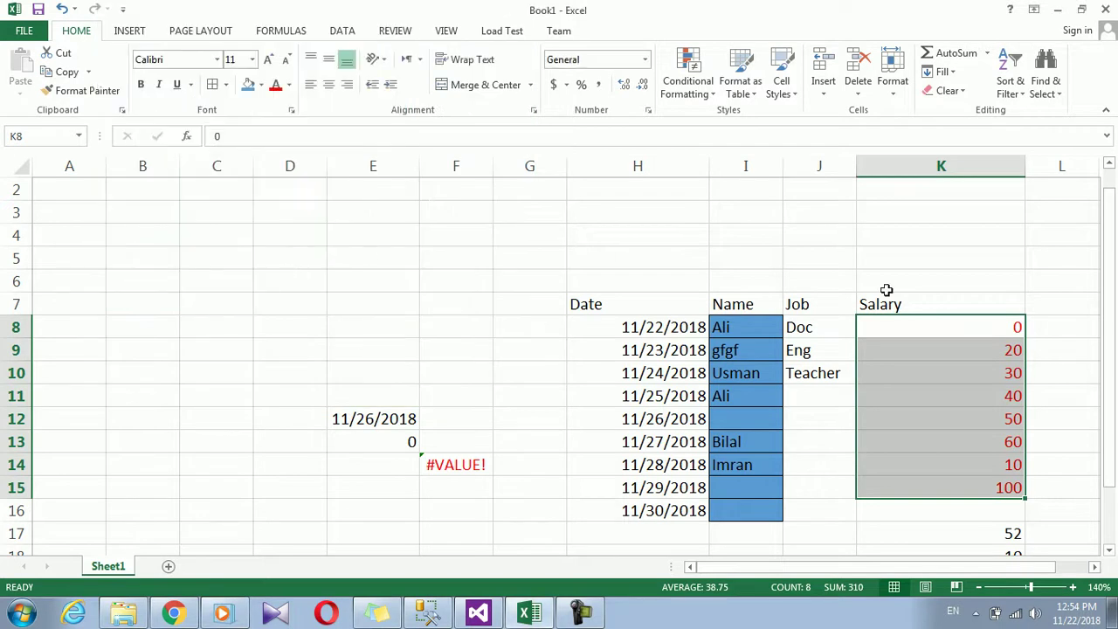
pyautogui.click(694, 87)
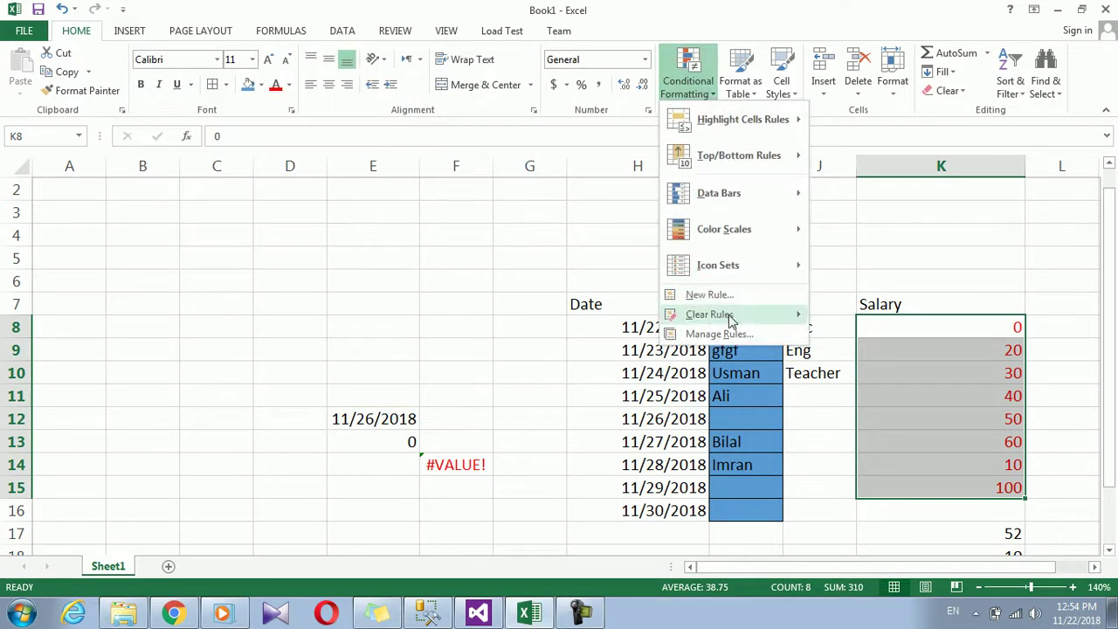
# - Clear all conditional formatting rules from the entire sheet
pyautogui.moveTo(732, 316)
pyautogui.click(834, 333)
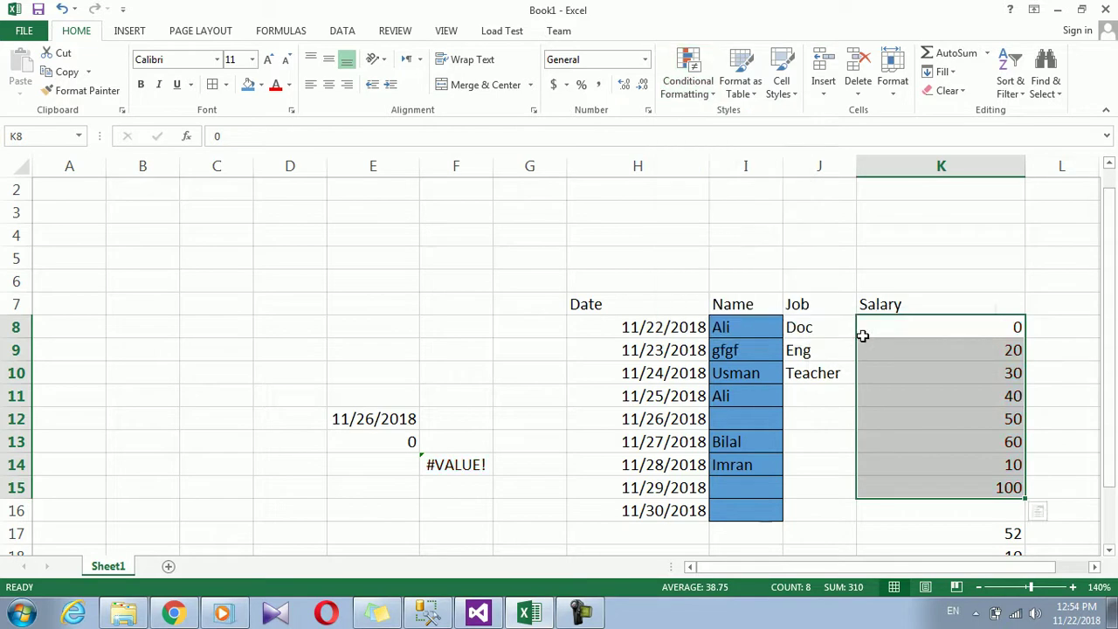
pyautogui.click(703, 87)
# - Add a Top 10% of range rule with red font, so only 100 in K15 shows red
pyautogui.click(688, 297)
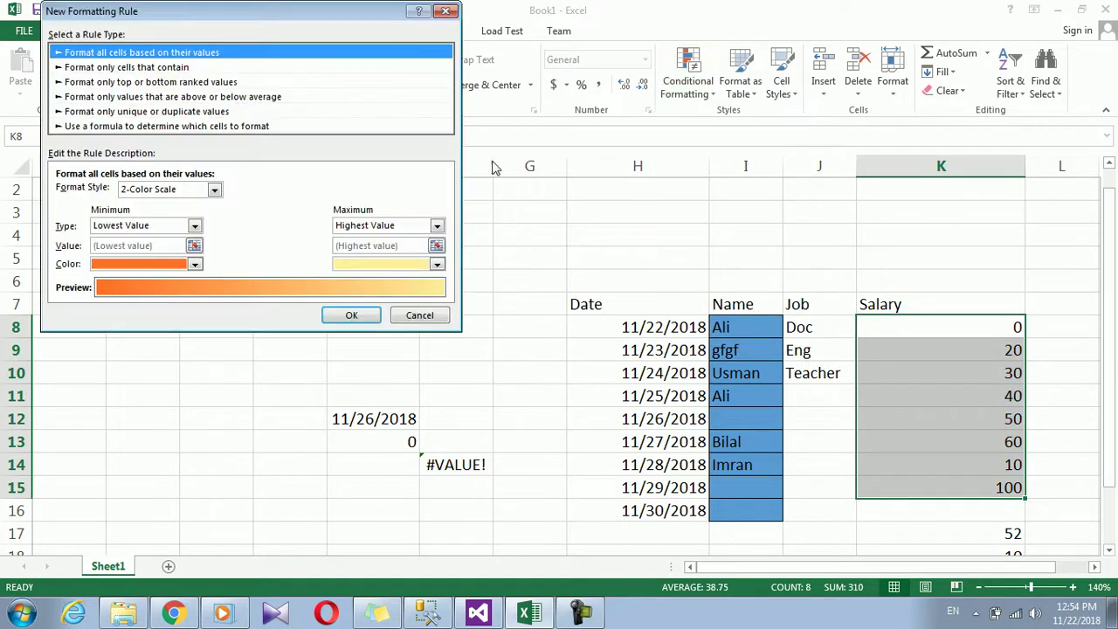
pyautogui.click(176, 83)
pyautogui.click(102, 194)
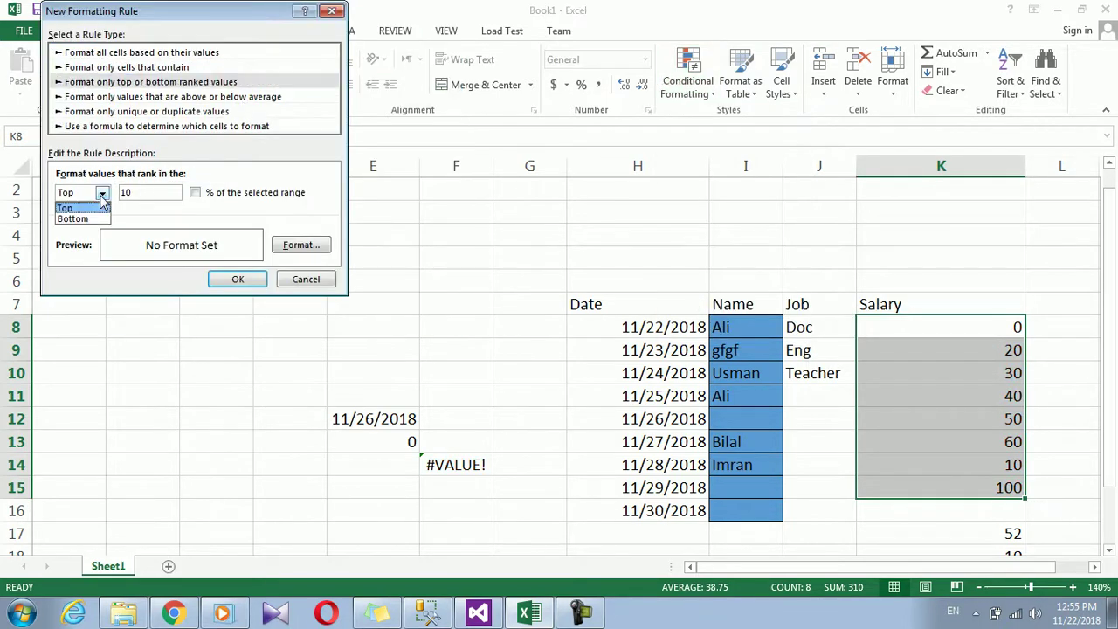
pyautogui.click(198, 198)
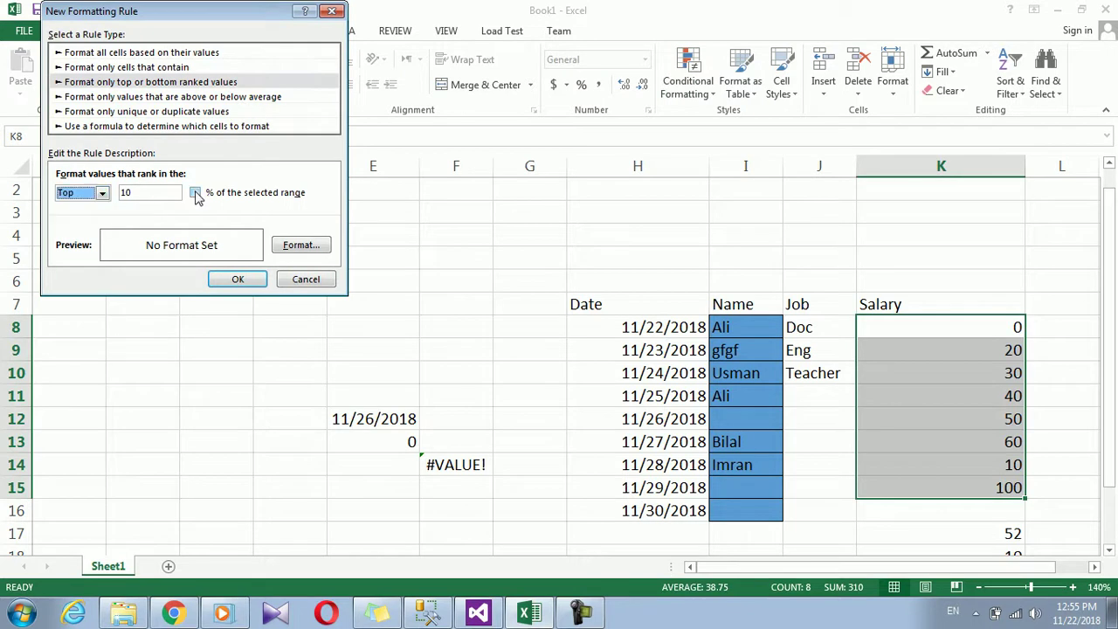
pyautogui.click(195, 193)
pyautogui.click(306, 248)
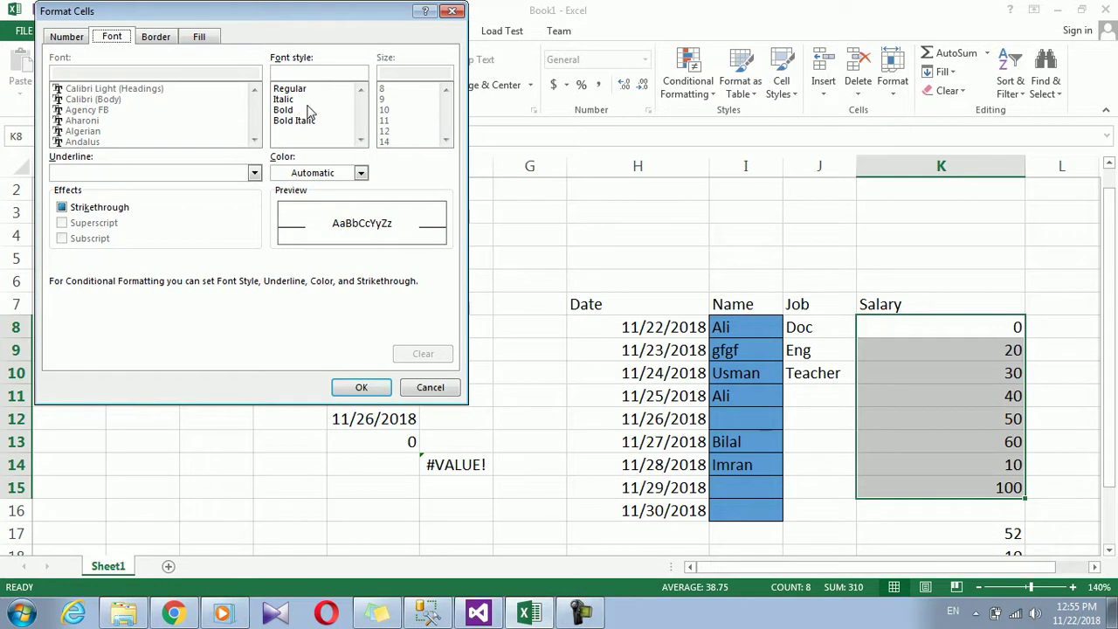
pyautogui.click(362, 173)
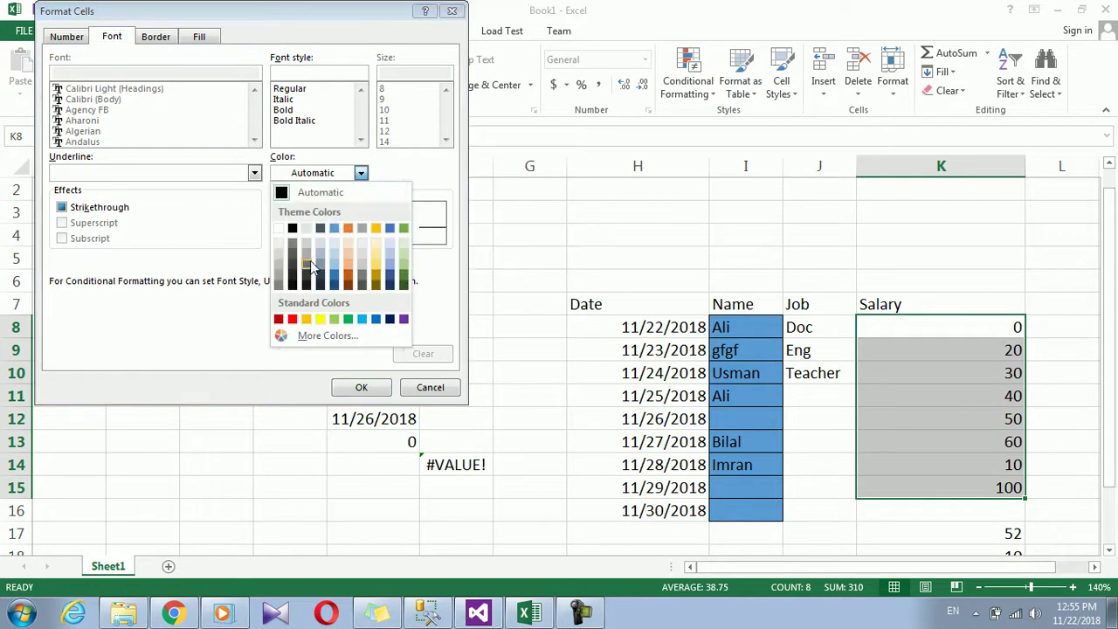
pyautogui.click(292, 319)
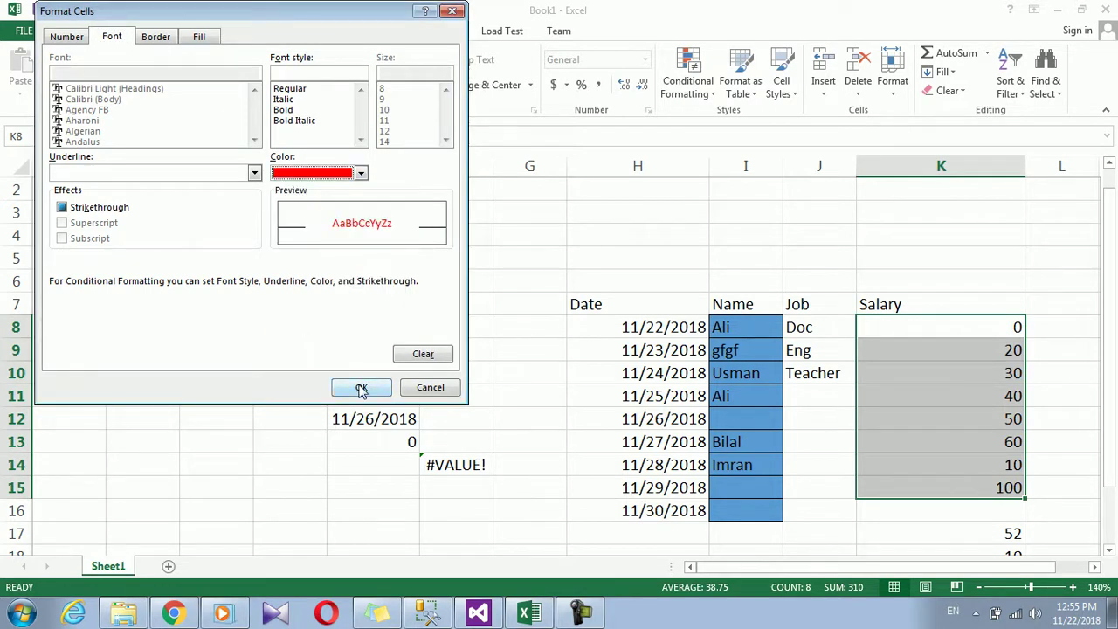
pyautogui.click(362, 387)
pyautogui.click(254, 279)
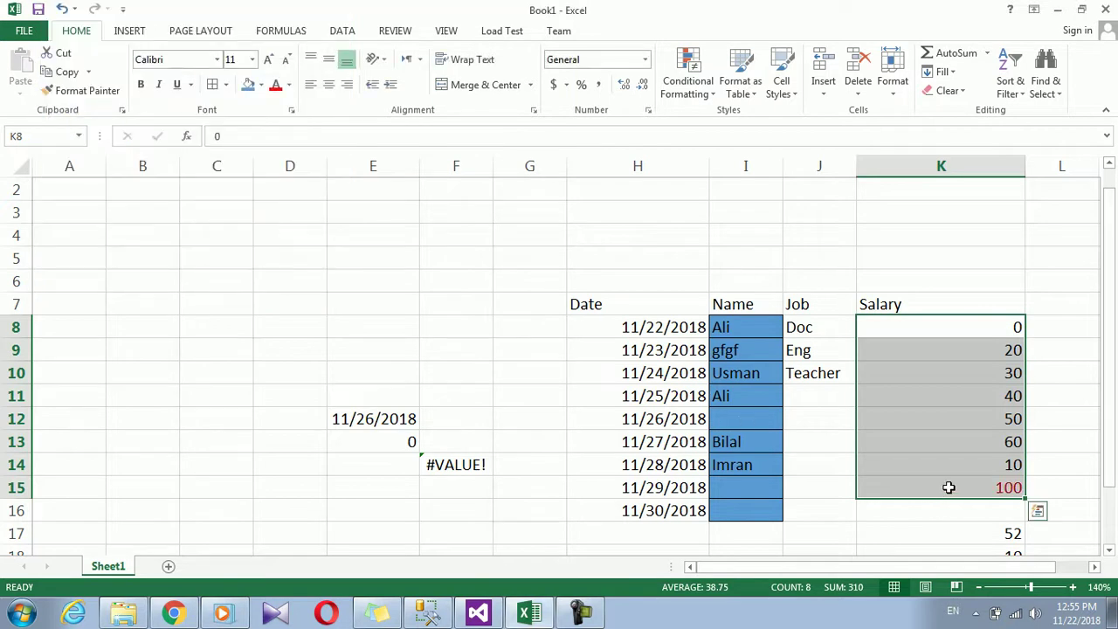
# - Clear all conditional formatting rules from the entire sheet again
pyautogui.click(692, 87)
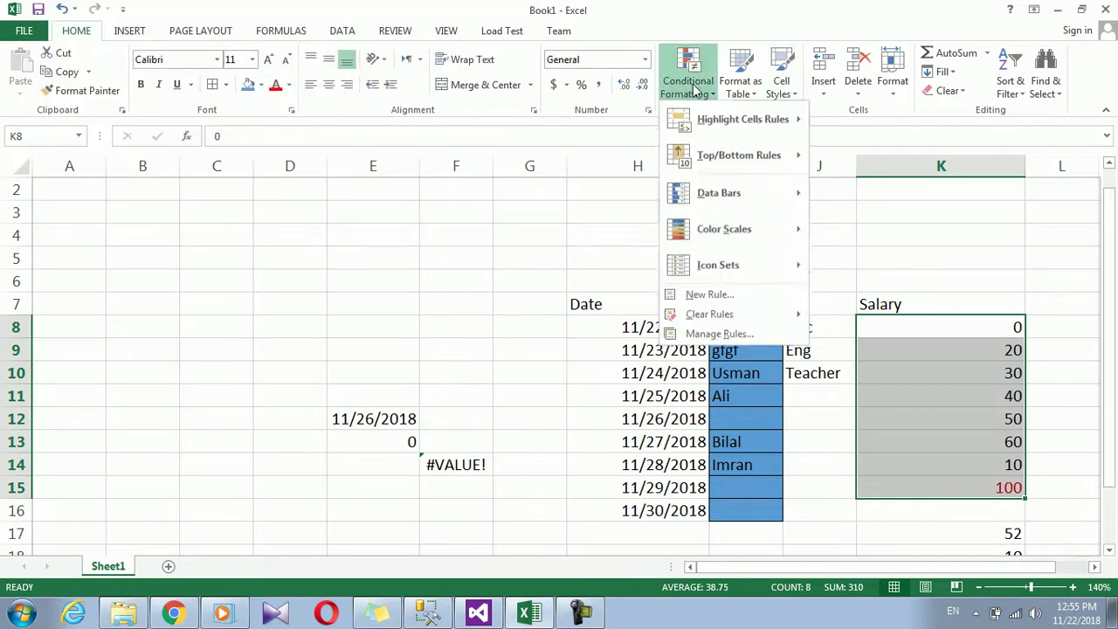
pyautogui.moveTo(768, 316)
pyautogui.click(860, 340)
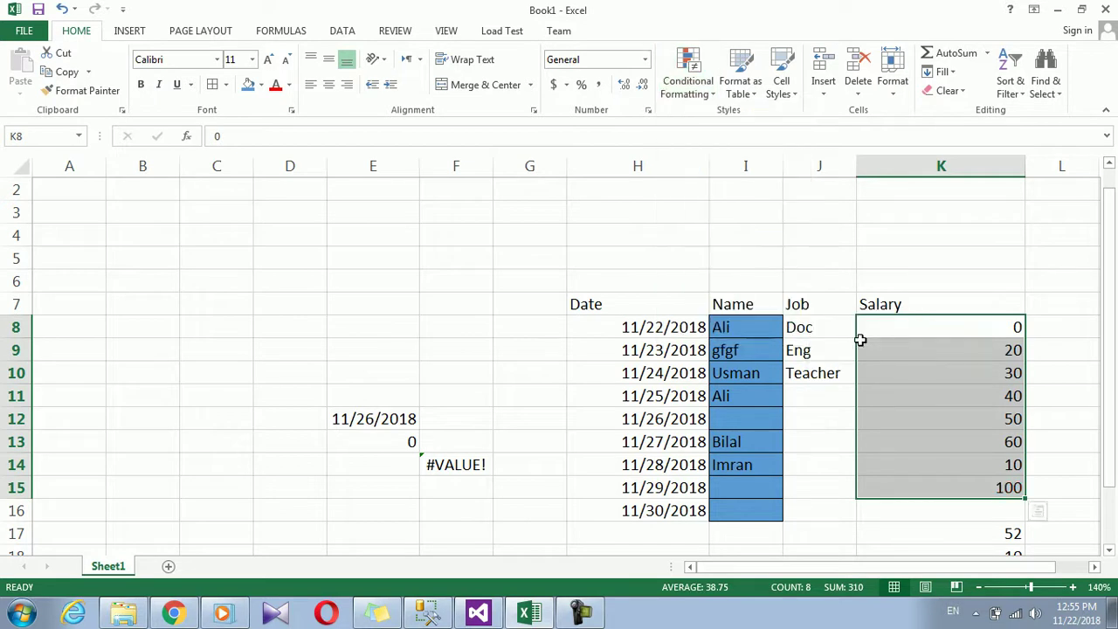
# - Add a Bottom 10% rule with red font, leaving only the 0 in K8 red
pyautogui.click(687, 83)
pyautogui.moveTo(707, 264)
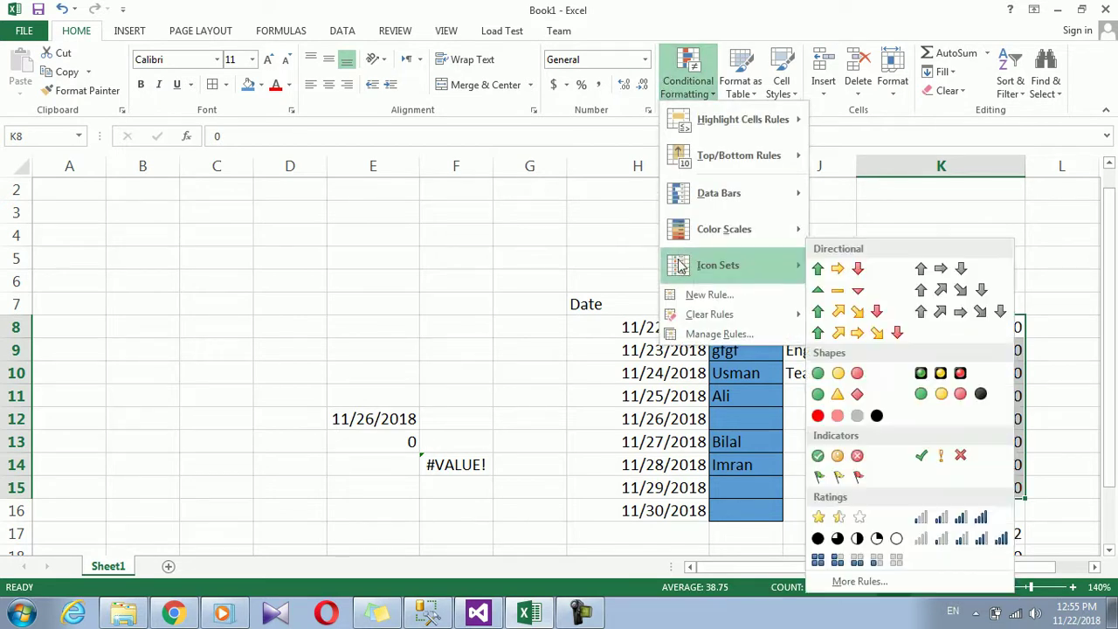
pyautogui.click(707, 294)
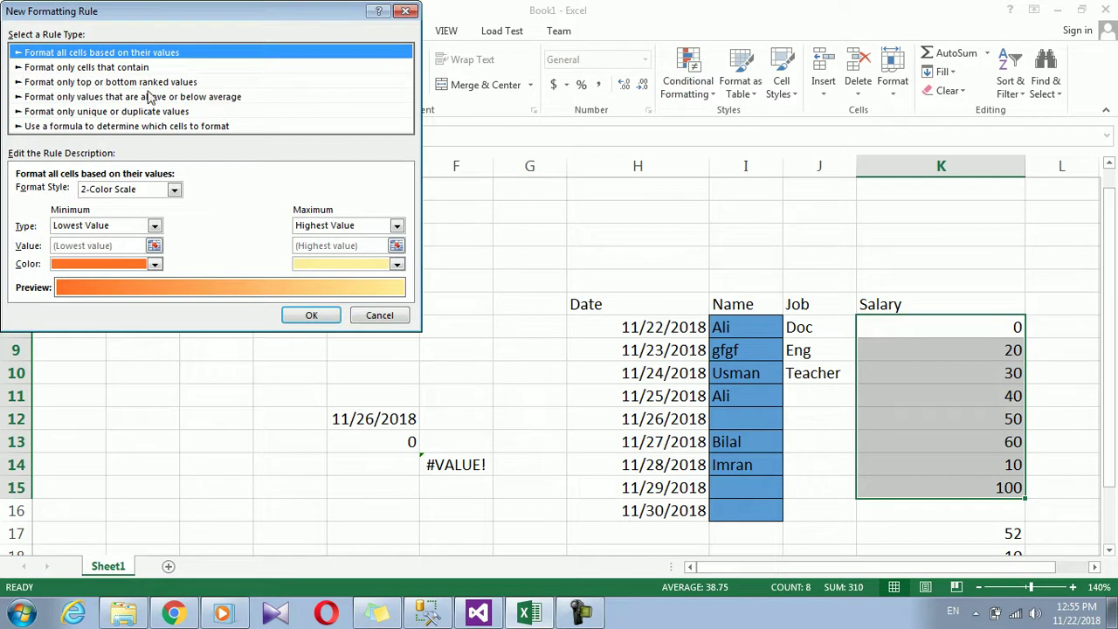
pyautogui.click(135, 82)
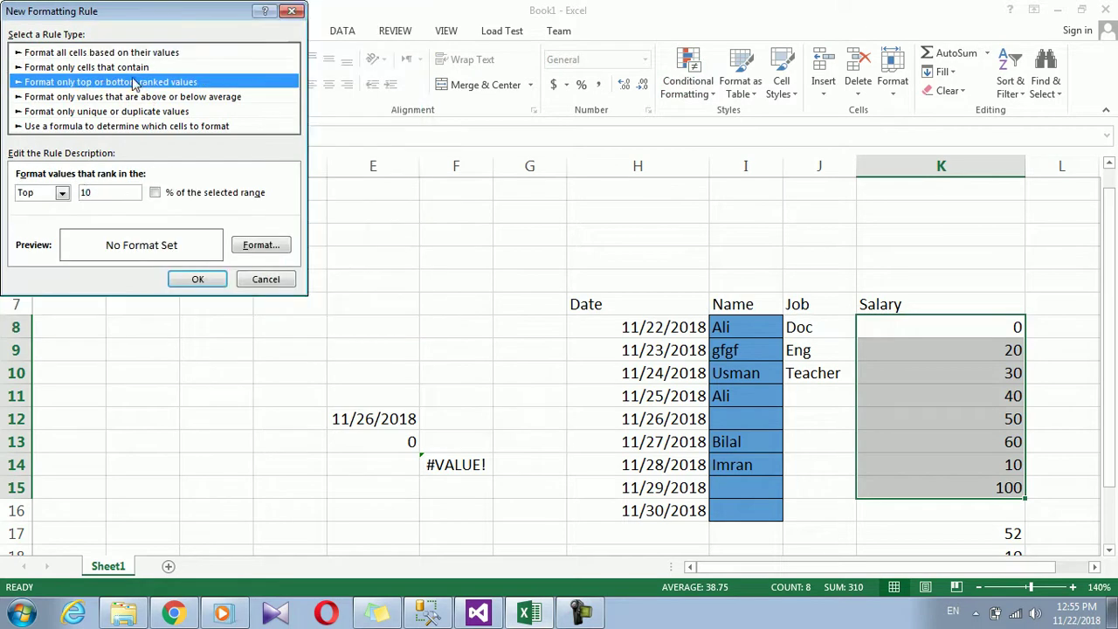
pyautogui.click(62, 194)
pyautogui.click(53, 219)
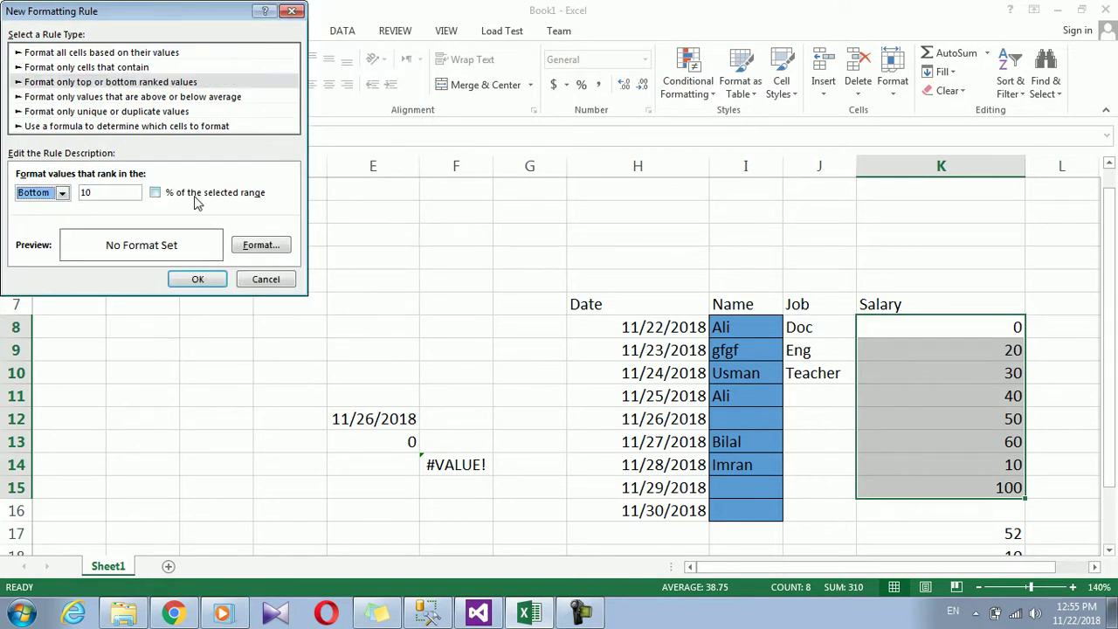
pyautogui.click(273, 247)
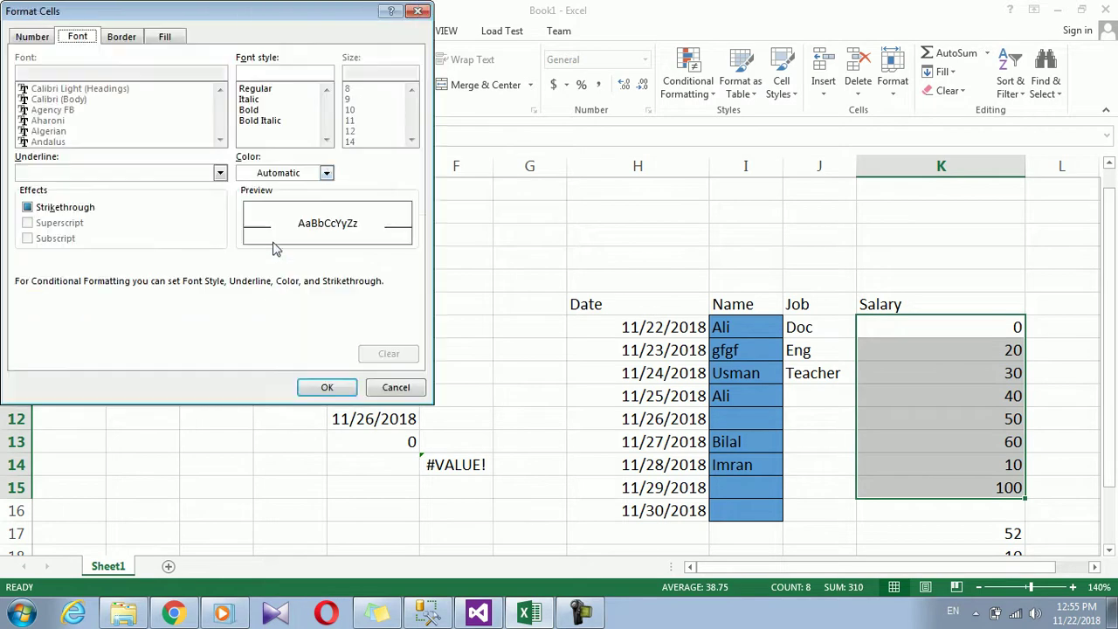
pyautogui.click(328, 172)
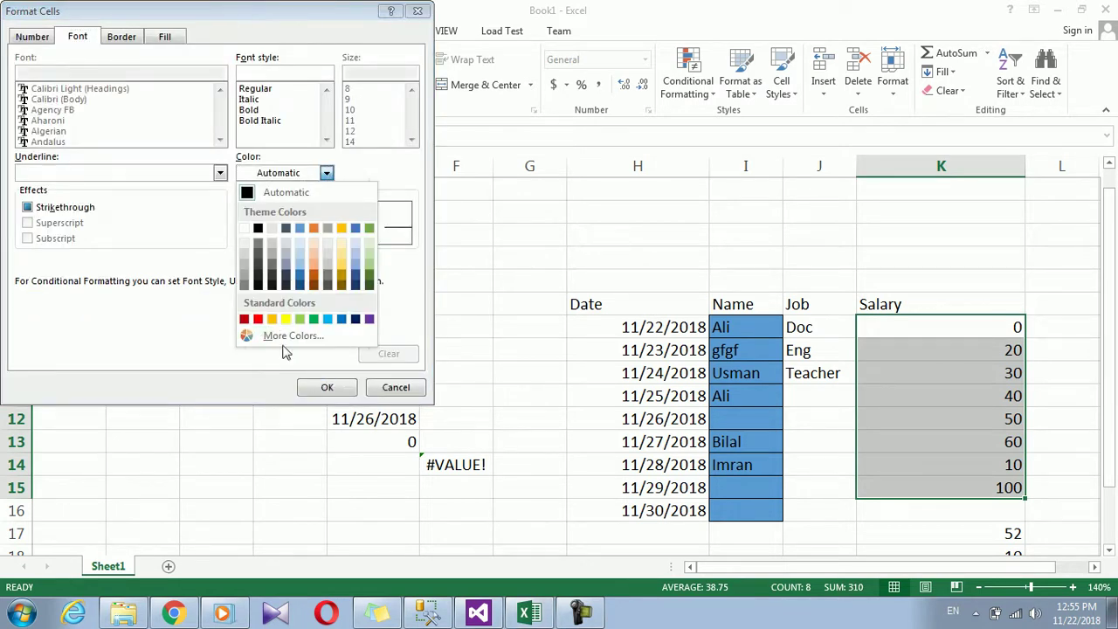
pyautogui.click(258, 319)
pyautogui.click(315, 387)
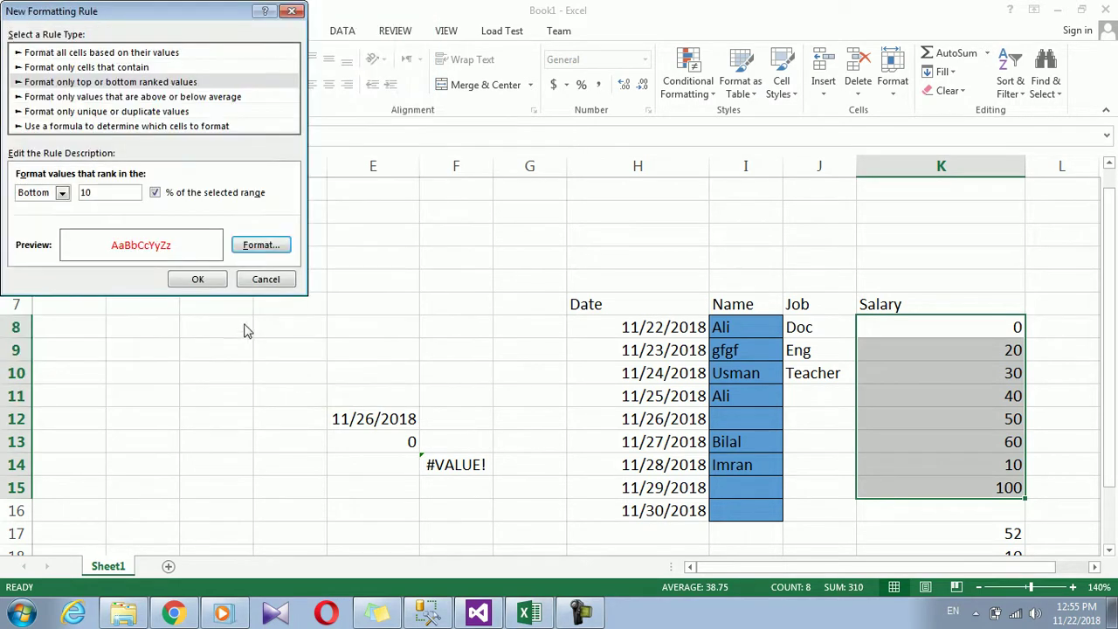
pyautogui.click(205, 276)
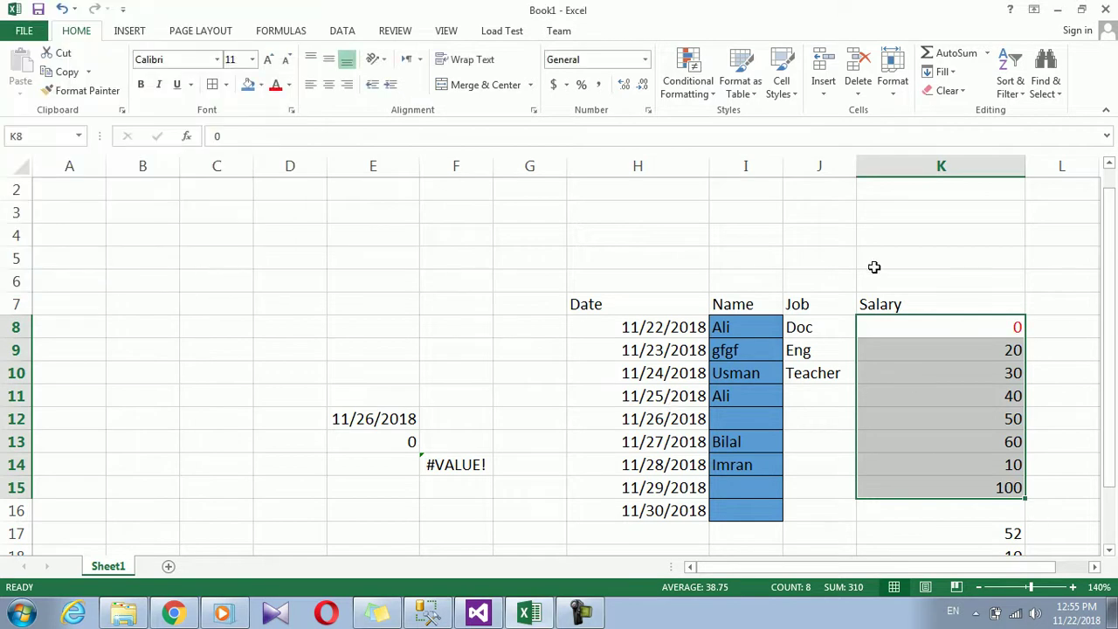
# - Add an Above Average rule with red font, colouring salaries 40, 50, 60 and 100 red
pyautogui.click(703, 74)
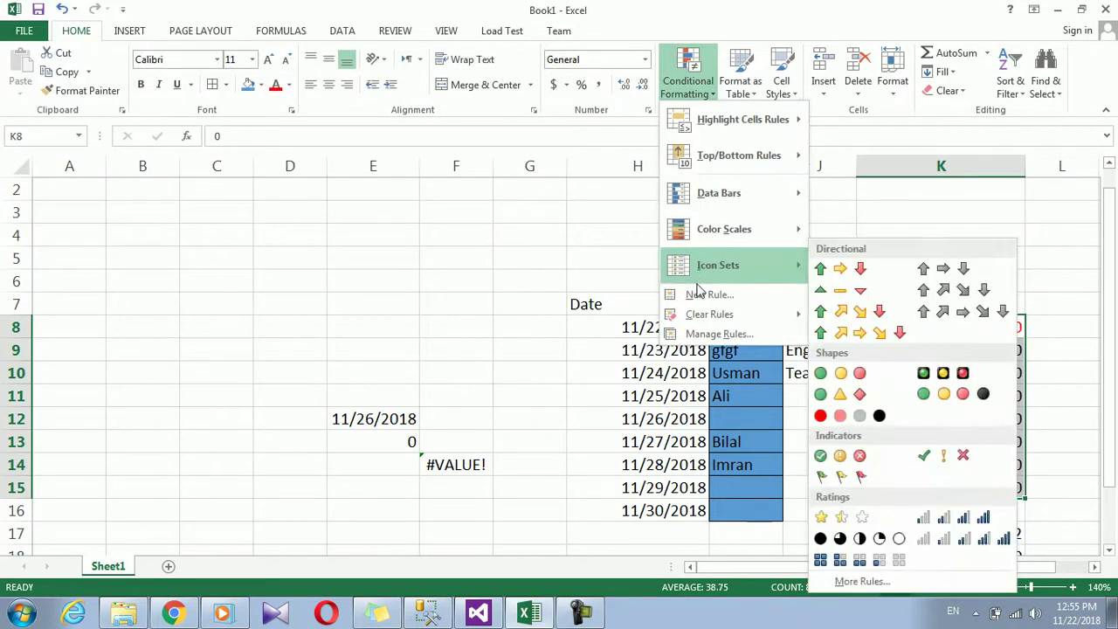
pyautogui.click(704, 295)
pyautogui.click(125, 97)
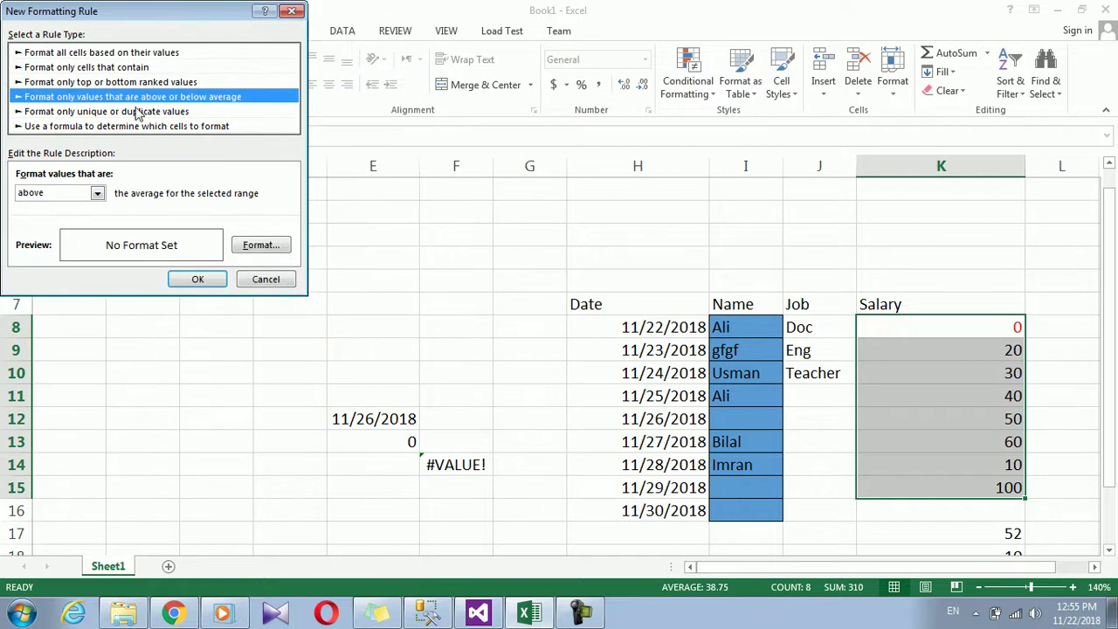
pyautogui.click(98, 193)
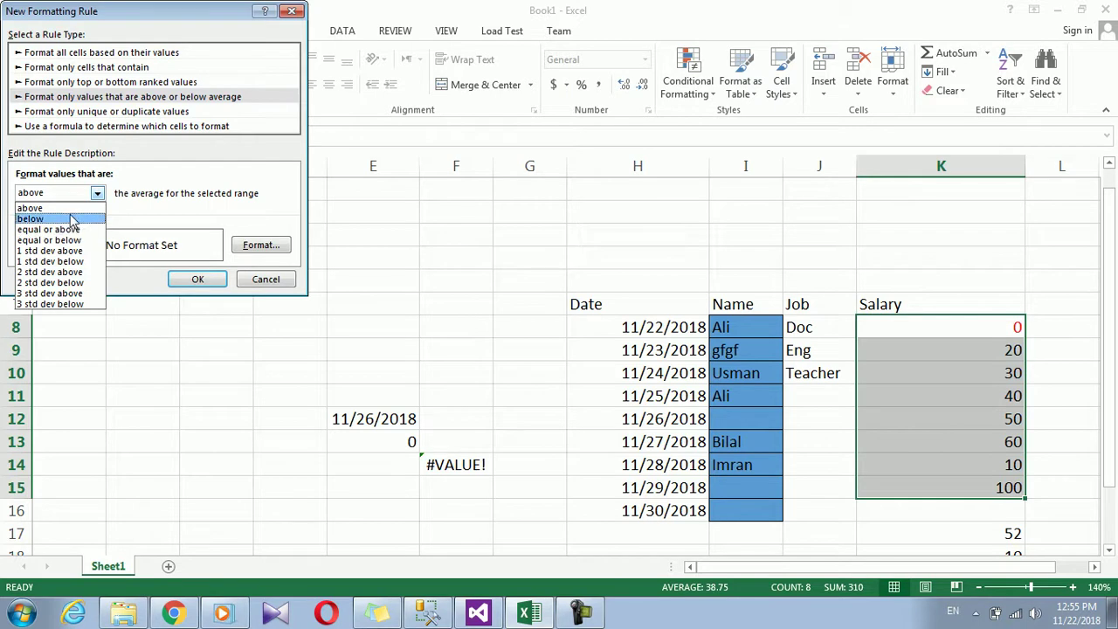
pyautogui.click(72, 207)
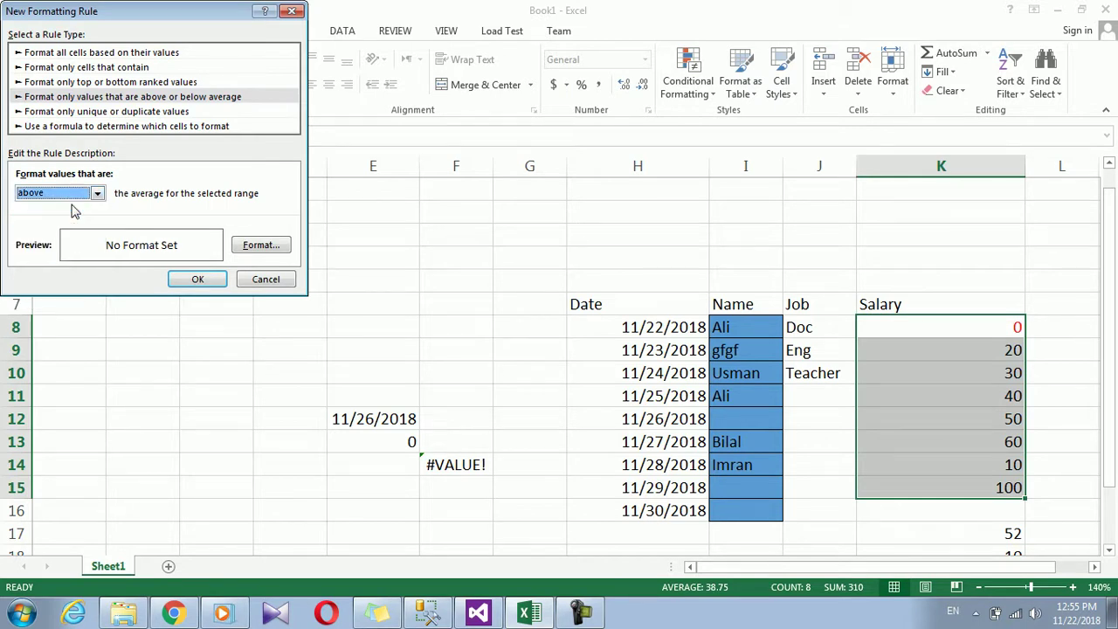
pyautogui.click(259, 244)
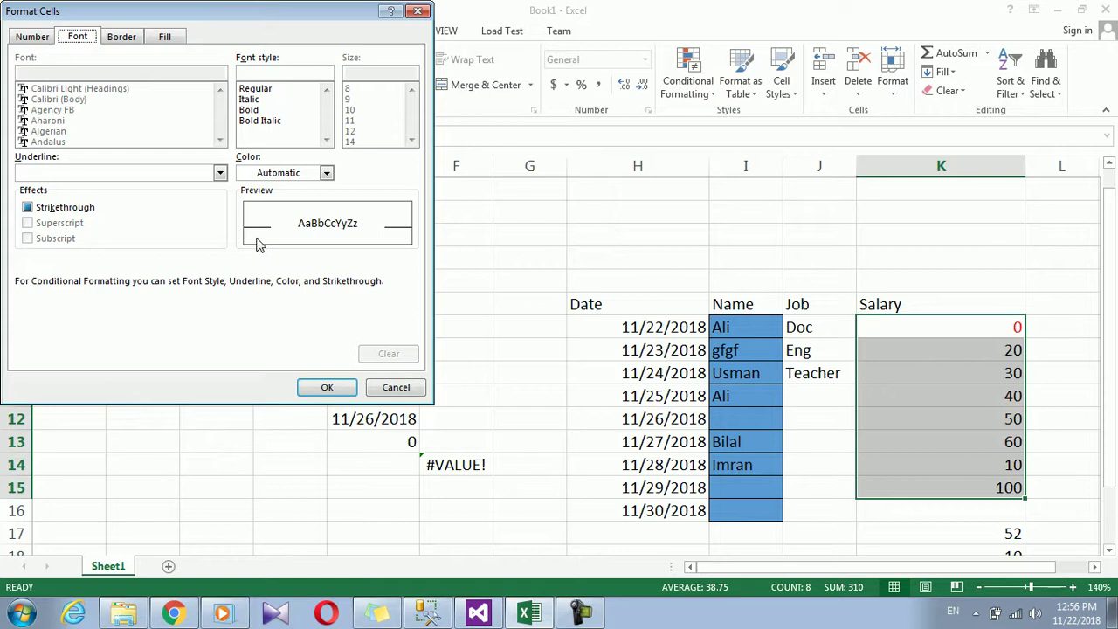
pyautogui.click(325, 172)
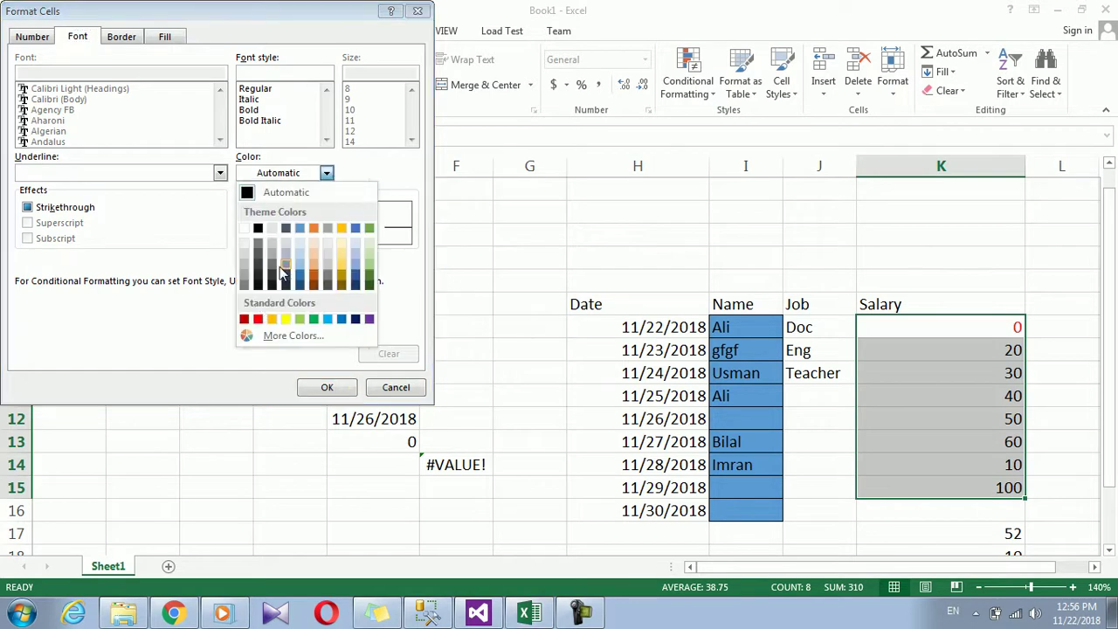
pyautogui.click(254, 317)
pyautogui.click(313, 388)
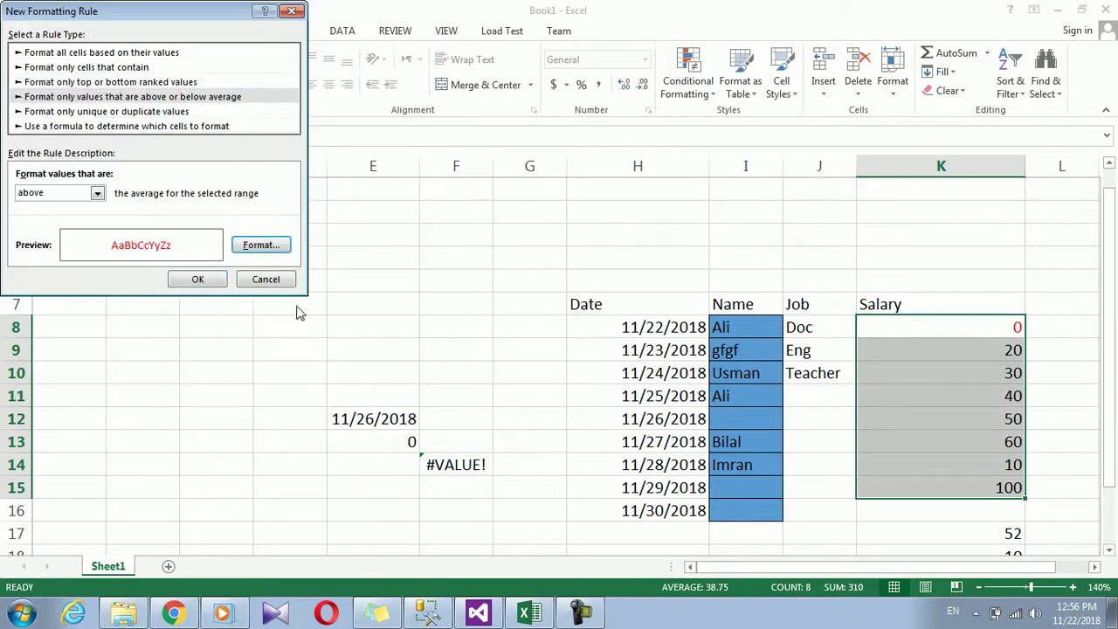
pyautogui.click(196, 278)
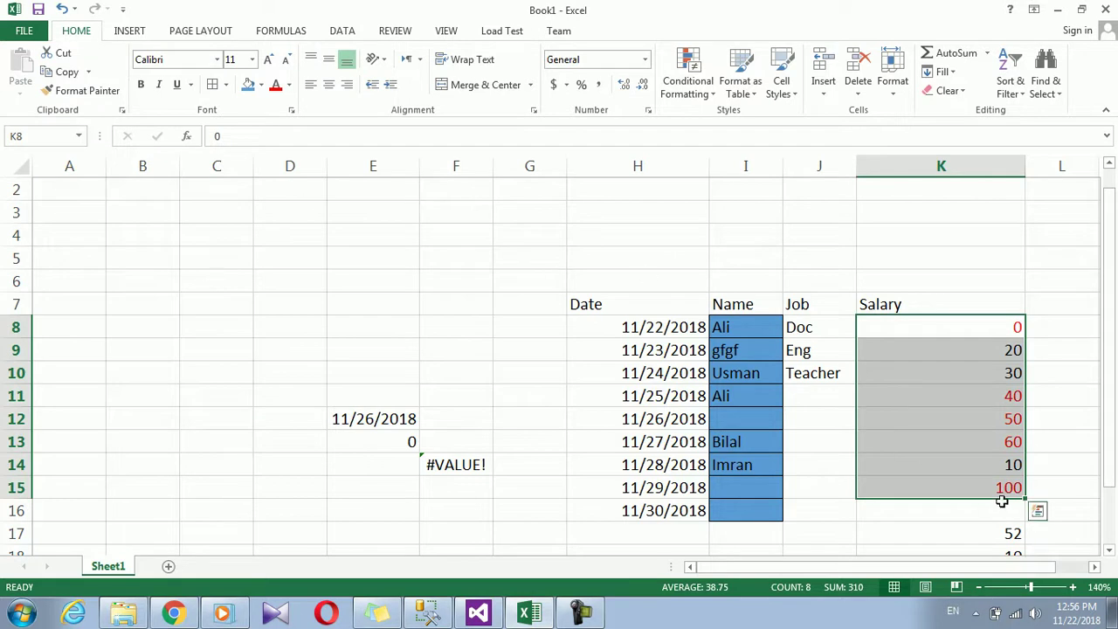
pyautogui.click(690, 93)
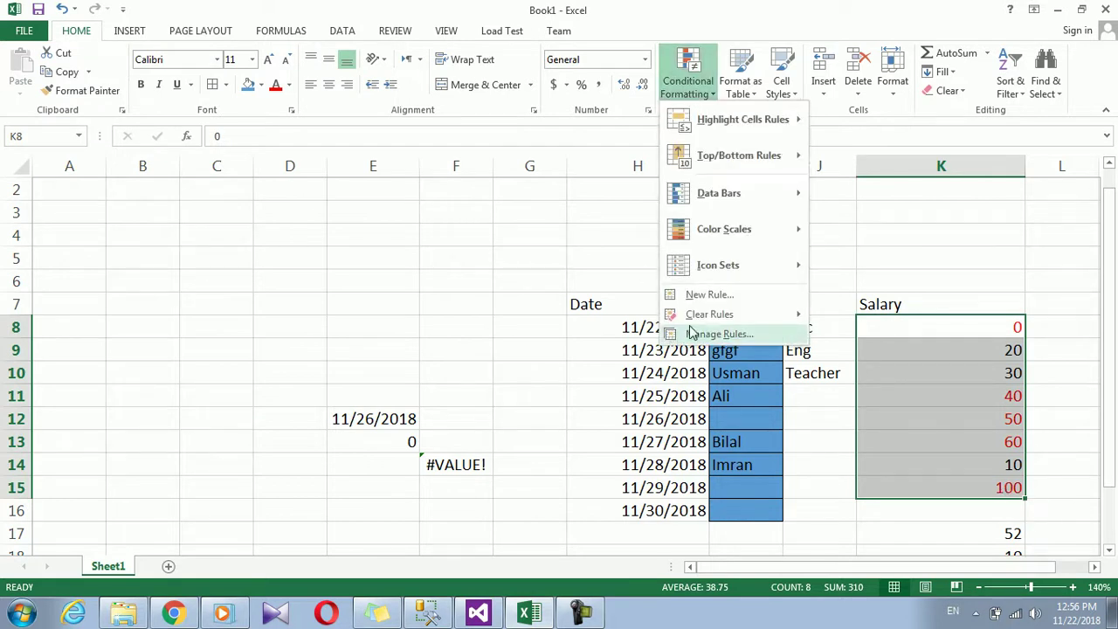
pyautogui.moveTo(694, 317)
pyautogui.click(692, 297)
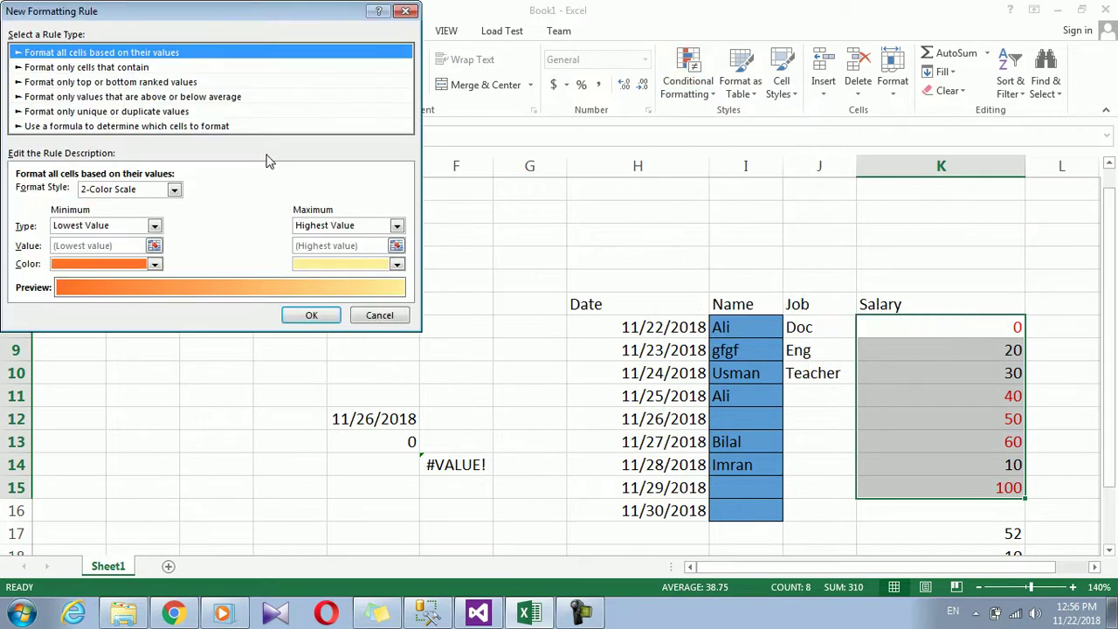
pyautogui.click(167, 82)
pyautogui.click(163, 96)
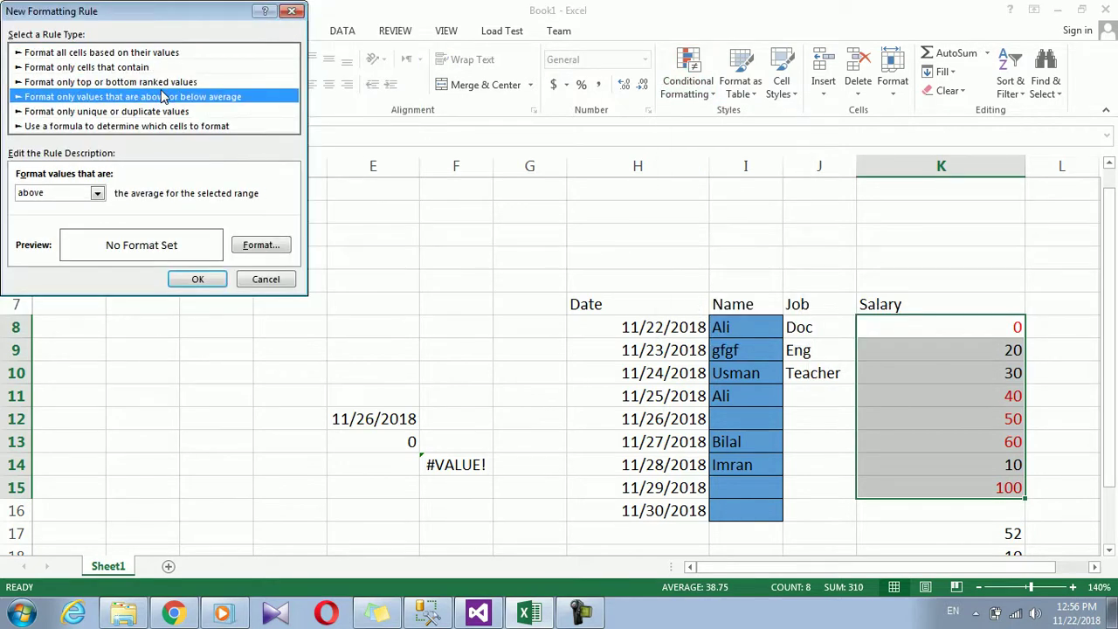
pyautogui.click(97, 193)
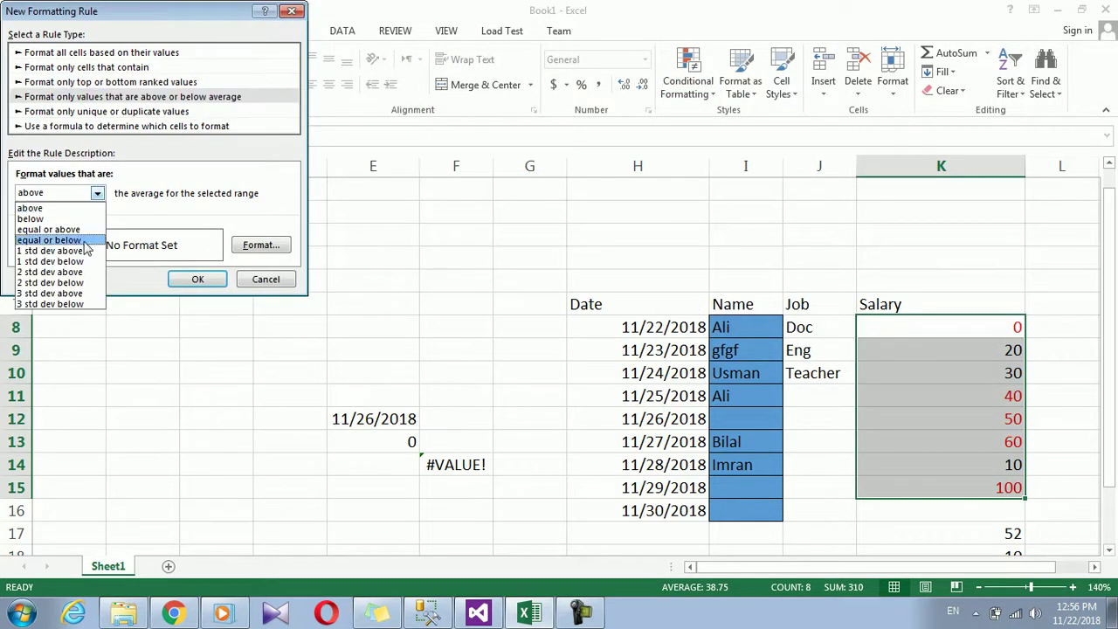
pyautogui.click(148, 112)
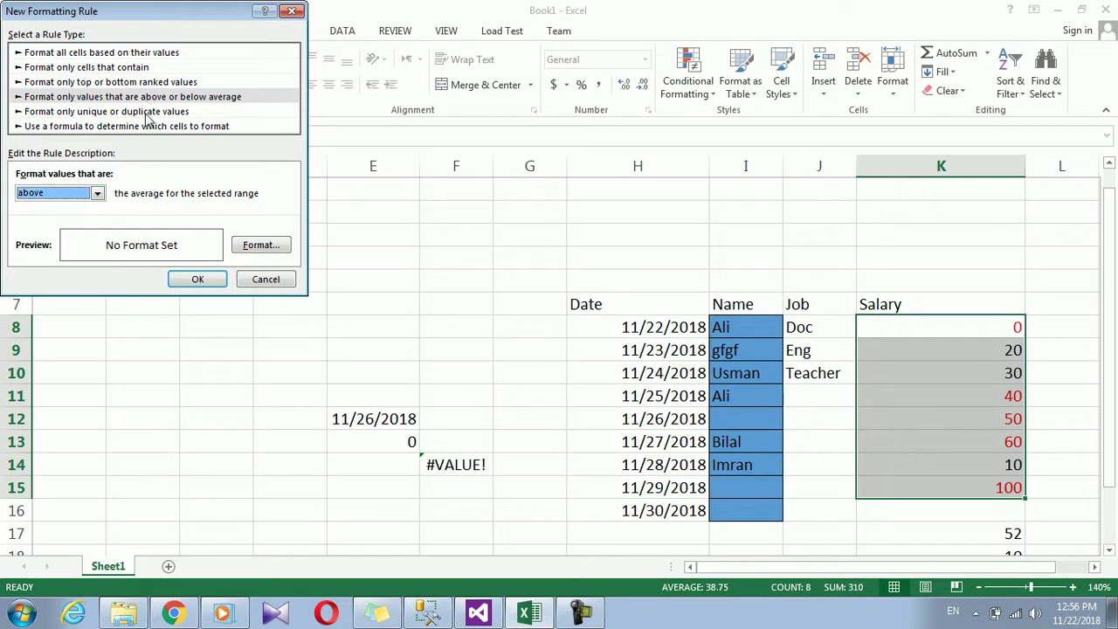
pyautogui.click(149, 112)
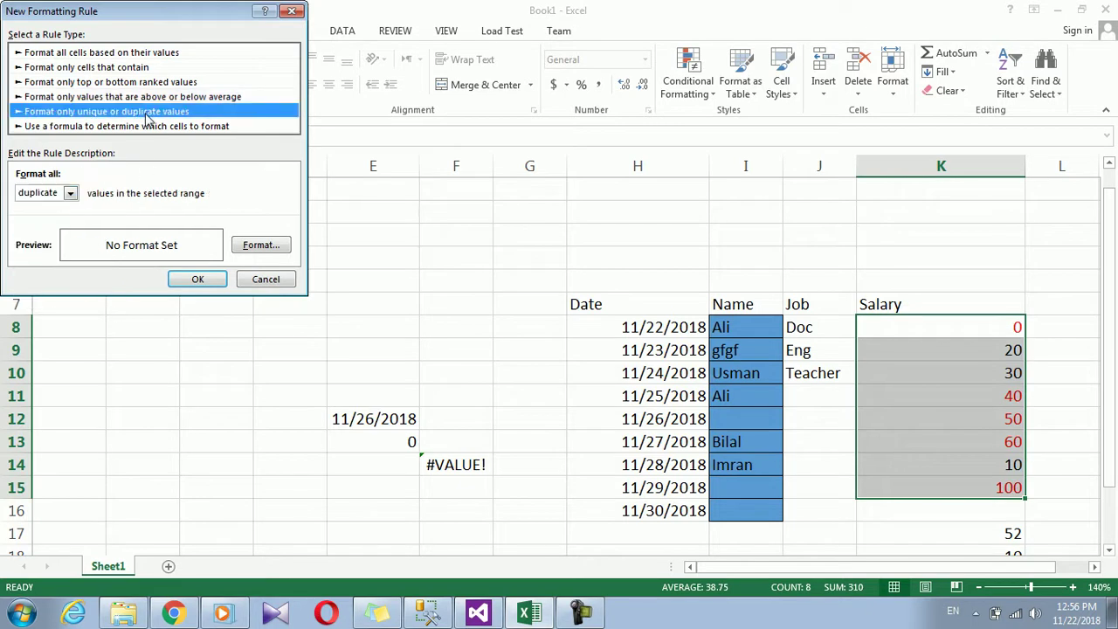
pyautogui.click(71, 194)
pyautogui.click(73, 197)
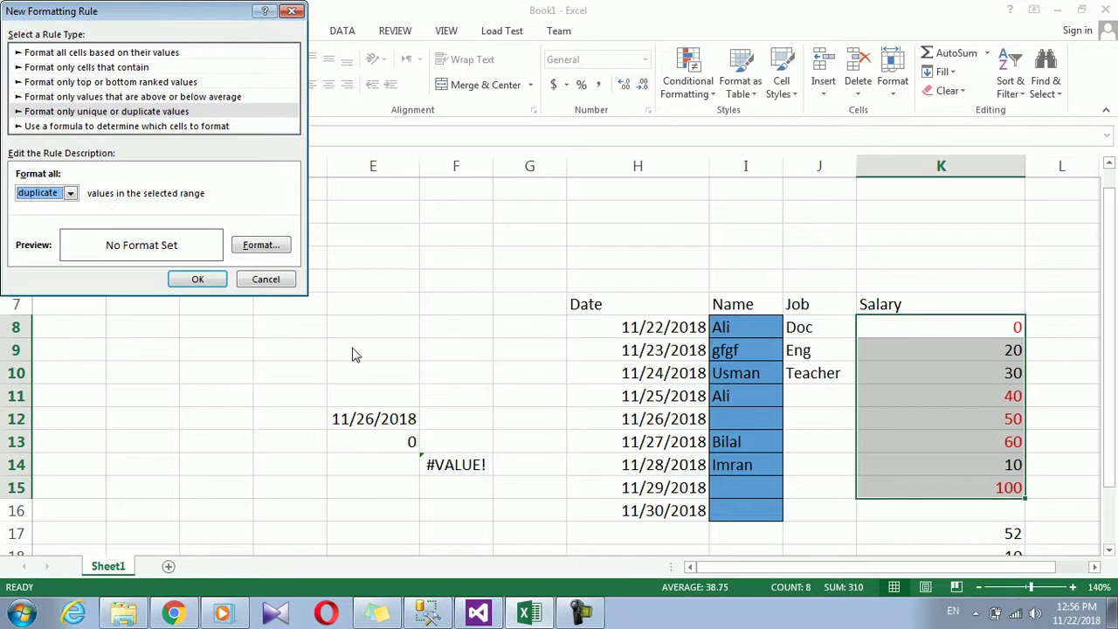
pyautogui.click(263, 279)
pyautogui.click(789, 390)
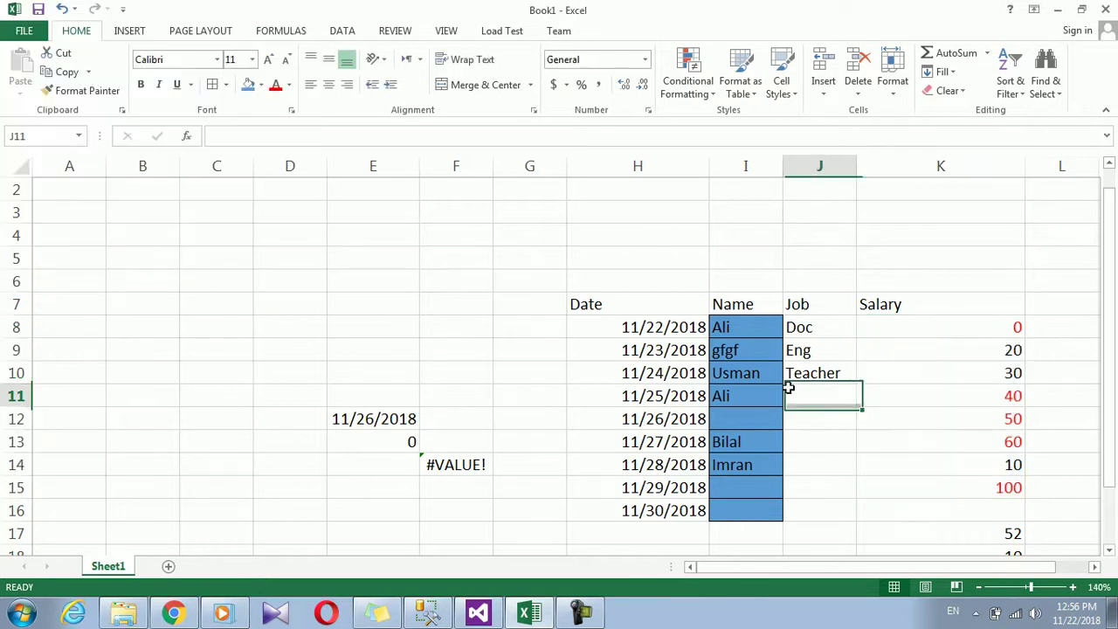
# - Change the name in cell I9 to Ali
pyautogui.click(733, 344)
pyautogui.write('Ali')
pyautogui.click(727, 442)
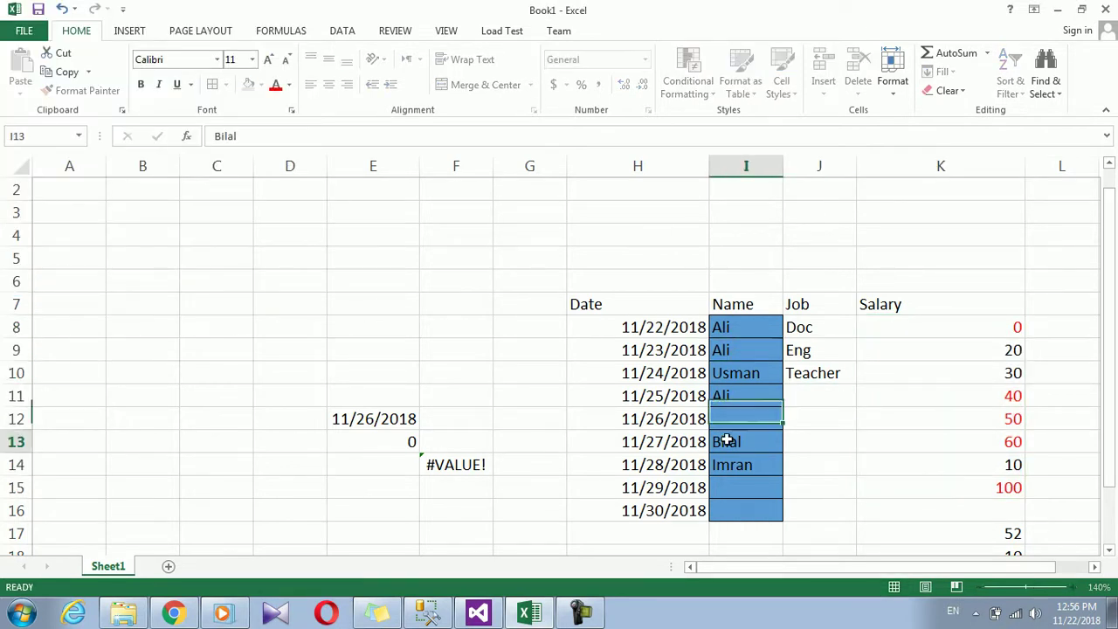
# - Give names I8:I16 a Duplicate Values rule with red font, highlighting every Ali
pyautogui.moveTo(739, 325); pyautogui.dragTo(726, 511)
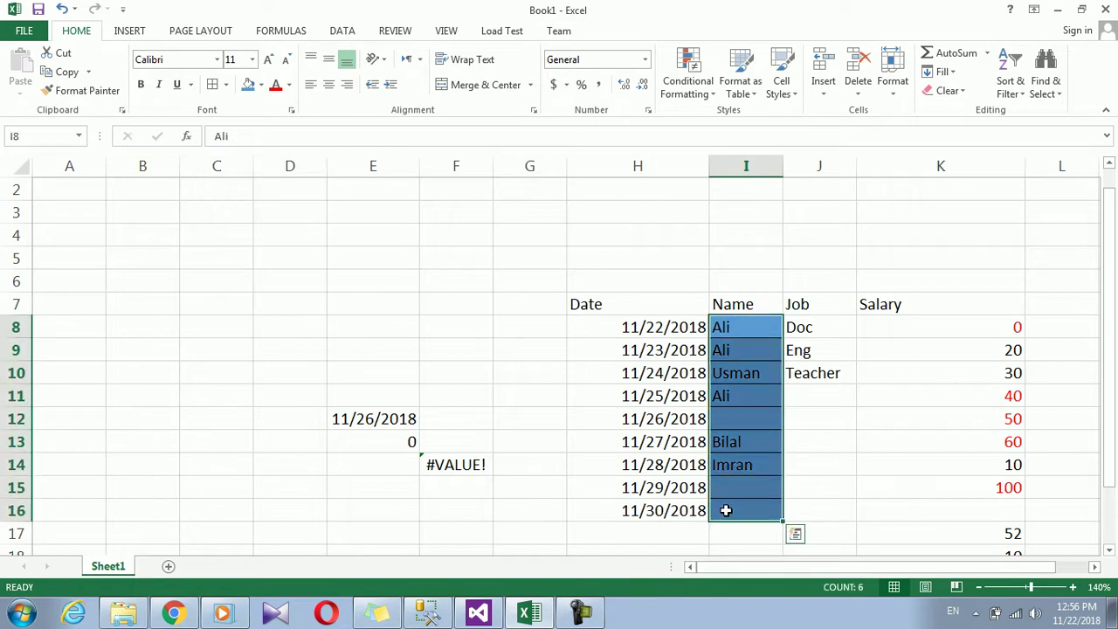
pyautogui.click(690, 87)
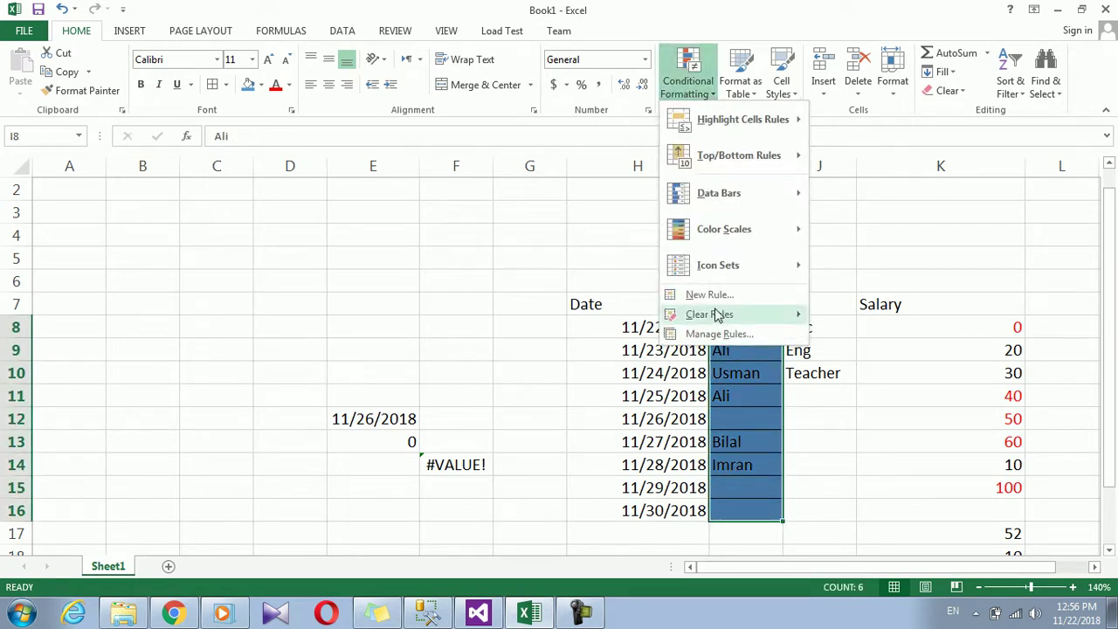
pyautogui.click(709, 295)
pyautogui.click(166, 112)
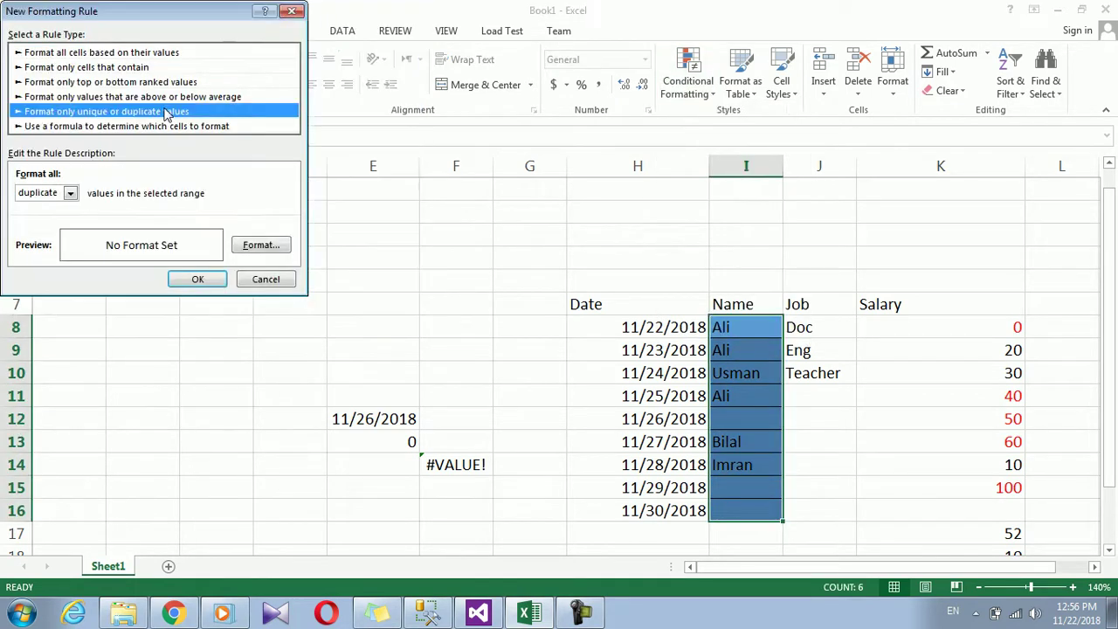
pyautogui.click(73, 194)
pyautogui.click(73, 205)
pyautogui.click(259, 247)
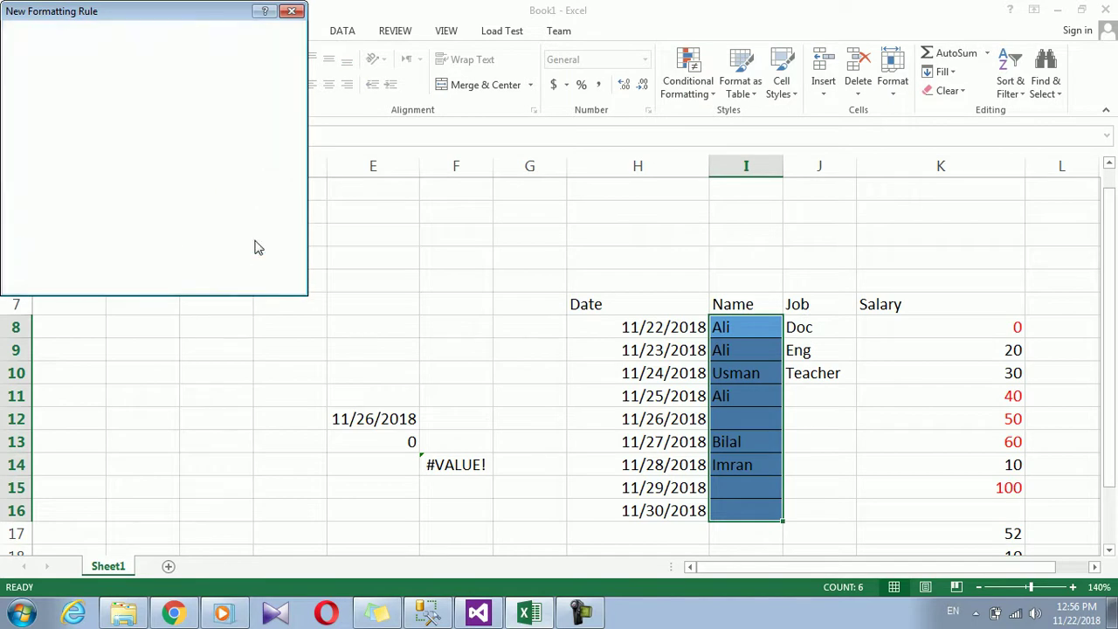
pyautogui.click(326, 172)
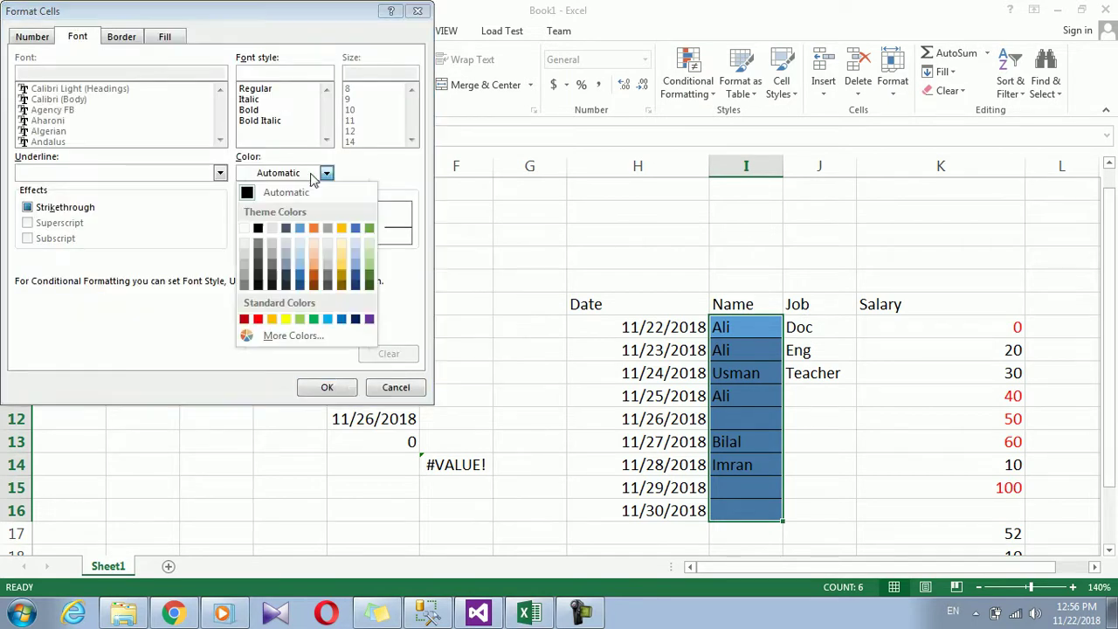
pyautogui.click(258, 318)
pyautogui.click(325, 387)
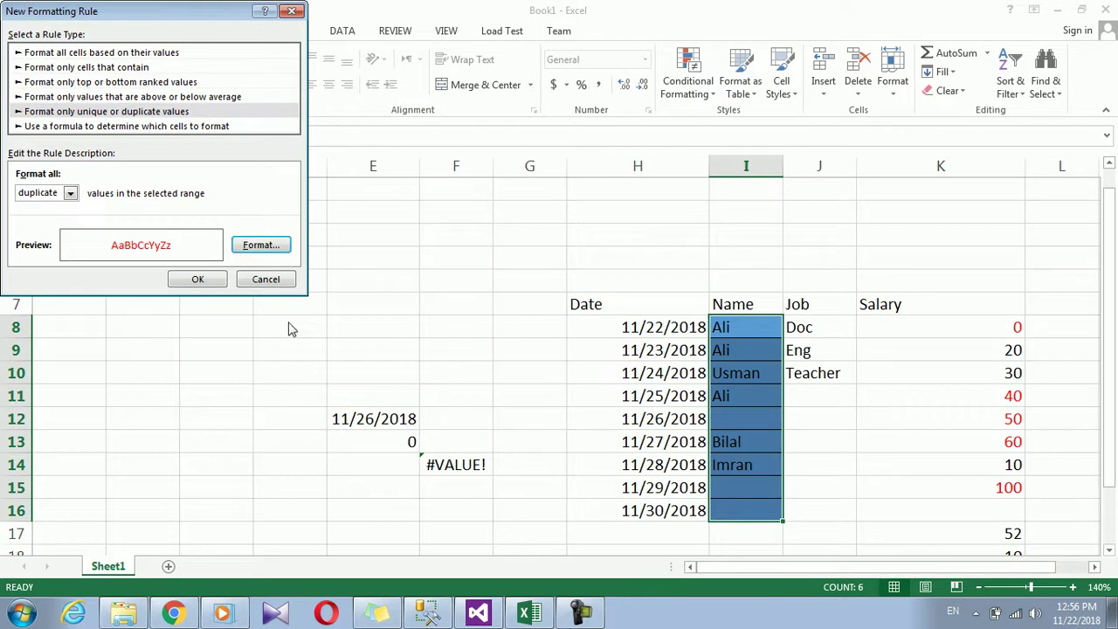
pyautogui.click(198, 279)
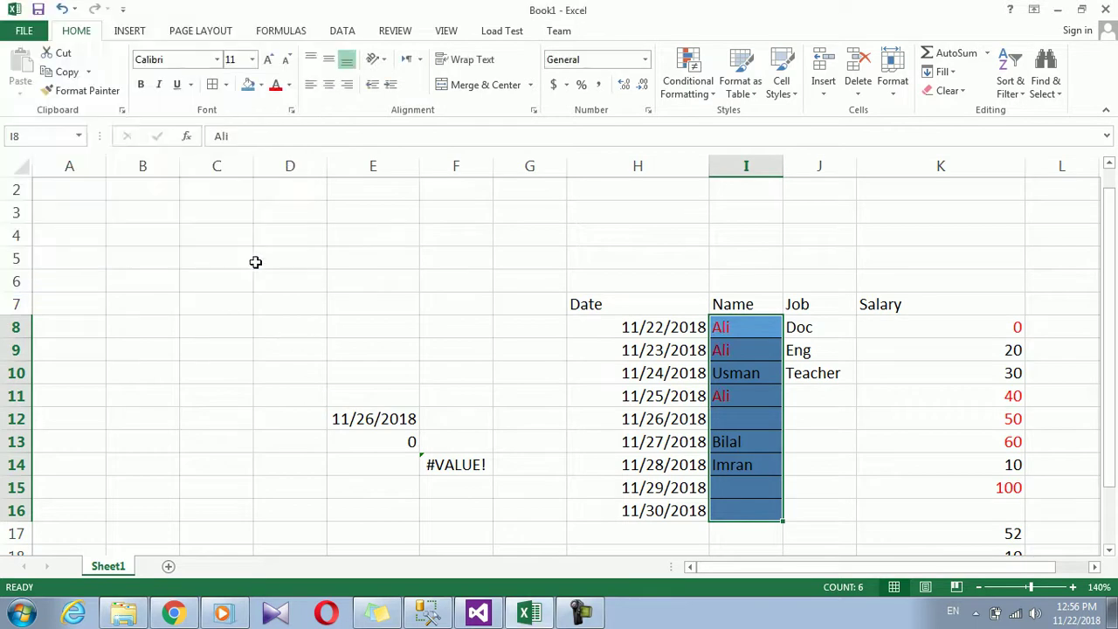
# - Begin another new rule of the 'Use a formula' type
pyautogui.click(706, 85)
pyautogui.click(715, 297)
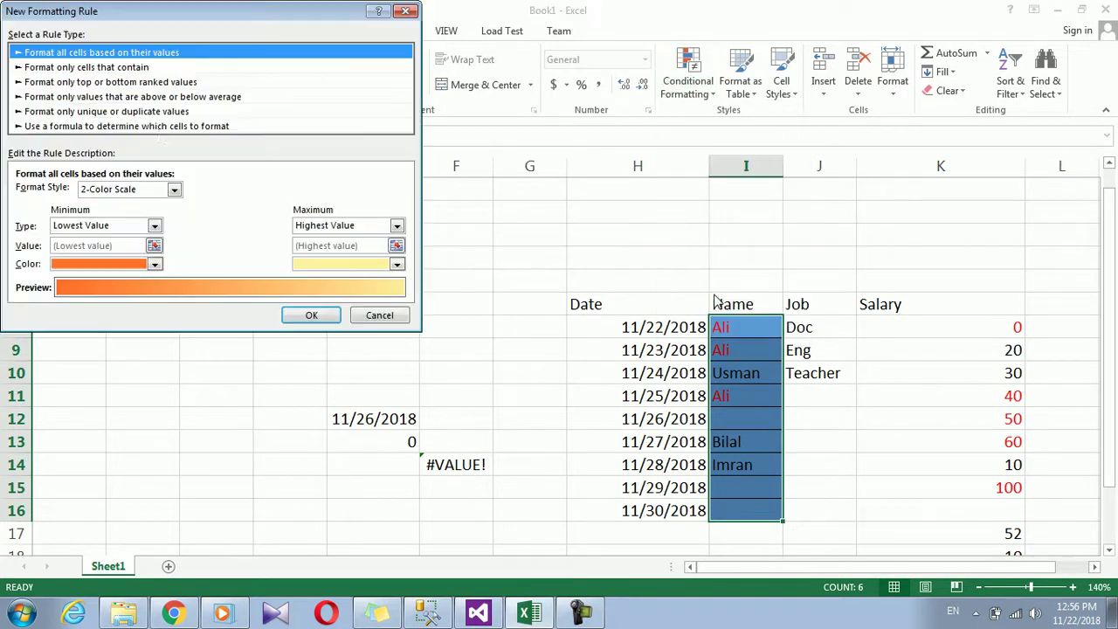
pyautogui.click(120, 127)
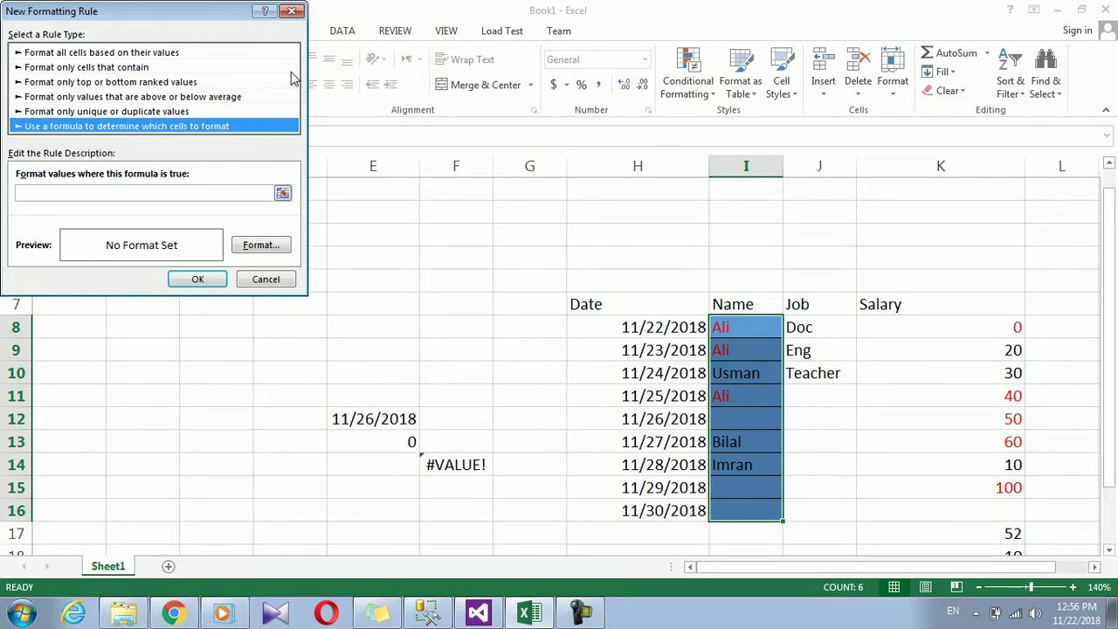
# - Dismiss the unfinished rule and enter TRUE in cell F10
pyautogui.click(294, 10)
pyautogui.click(465, 372)
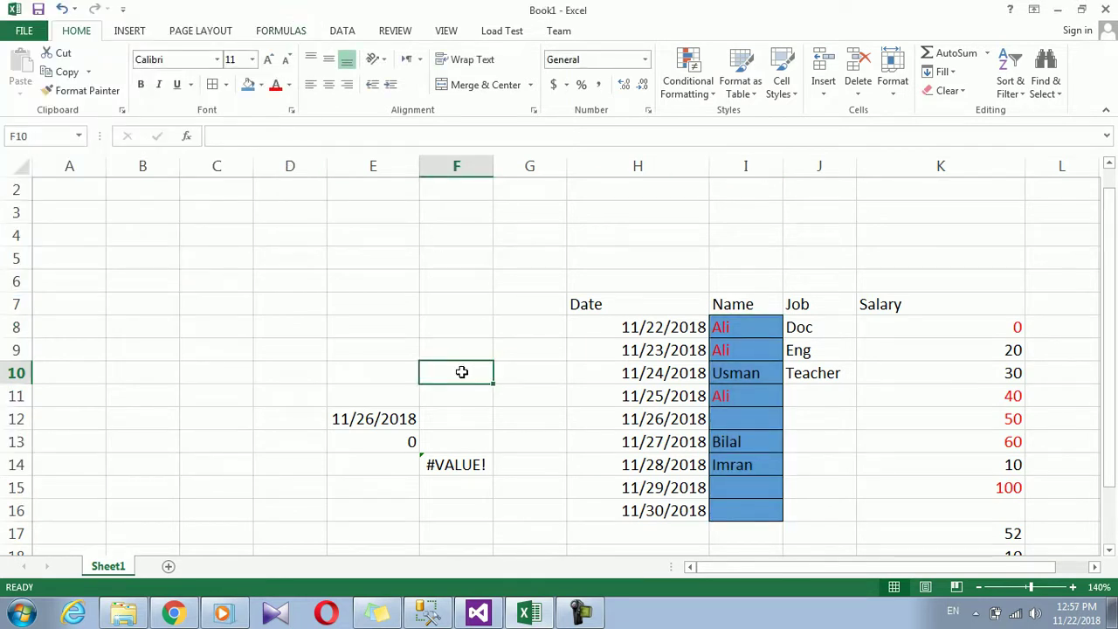
pyautogui.write('ture')
pyautogui.press('Return')
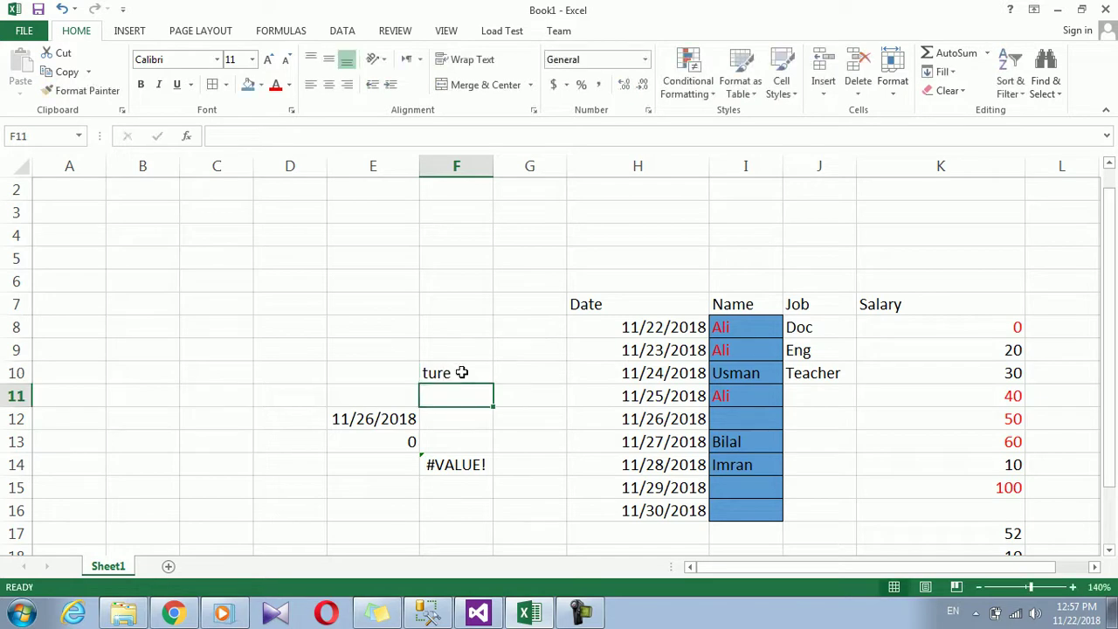
pyautogui.click(462, 372)
pyautogui.write('t')
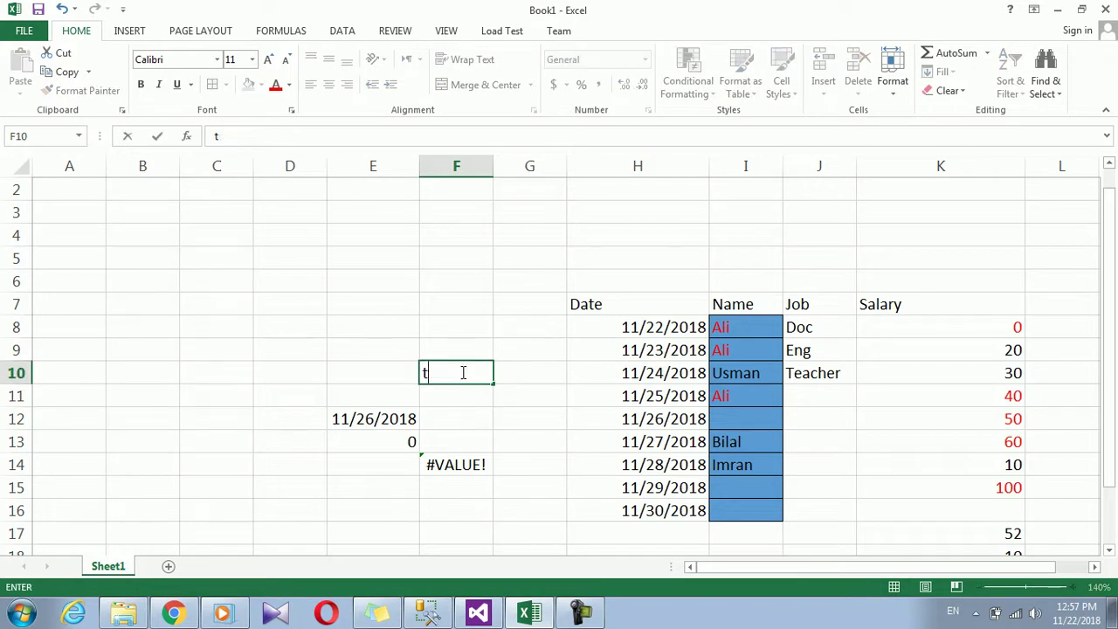
pyautogui.click(449, 397)
pyautogui.click(456, 370)
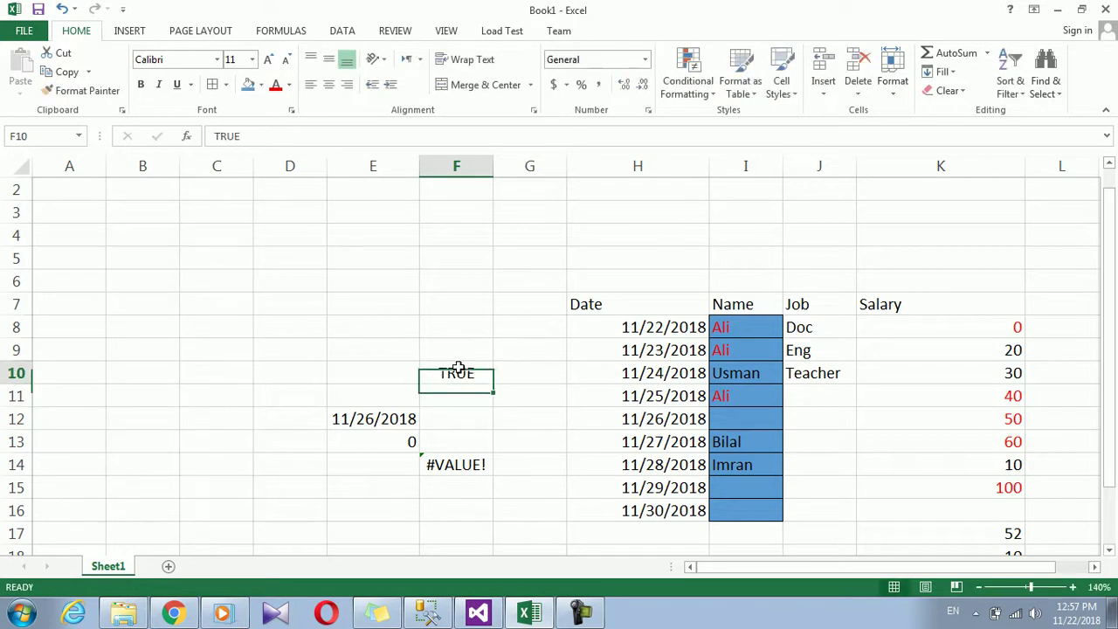
# - Add a formula conditional formatting rule =$F$10 with red font
pyautogui.click(699, 94)
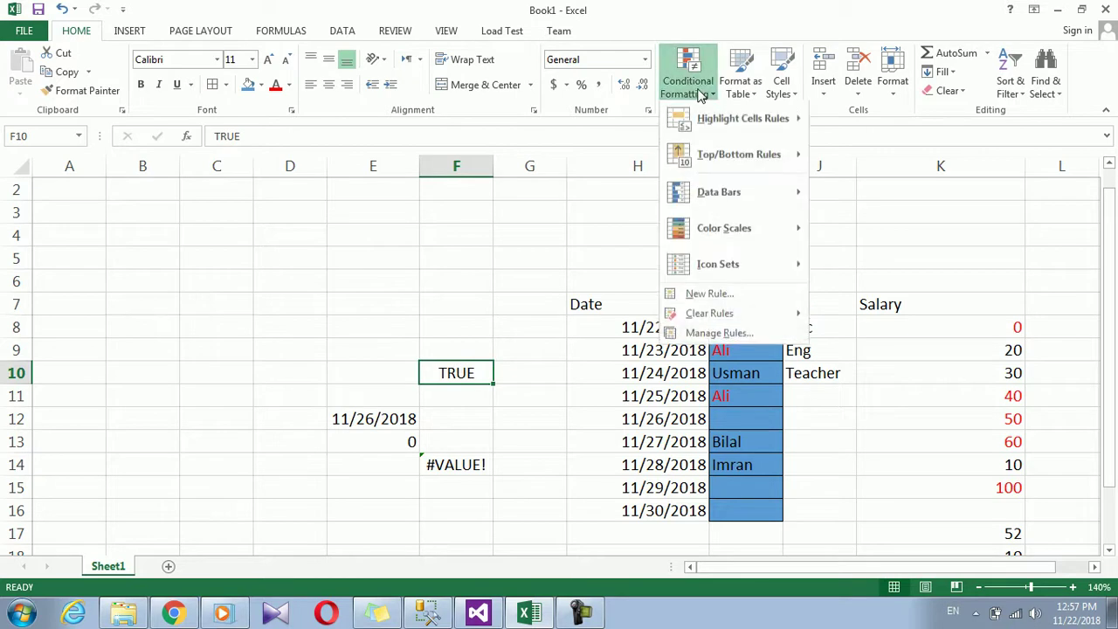
pyautogui.click(725, 296)
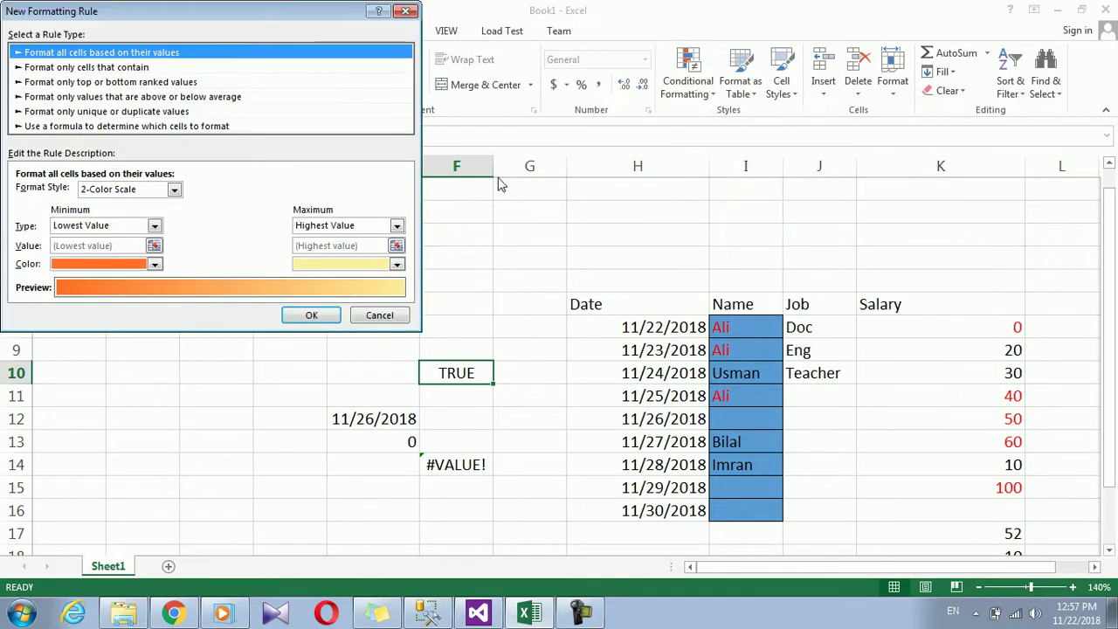
pyautogui.click(178, 126)
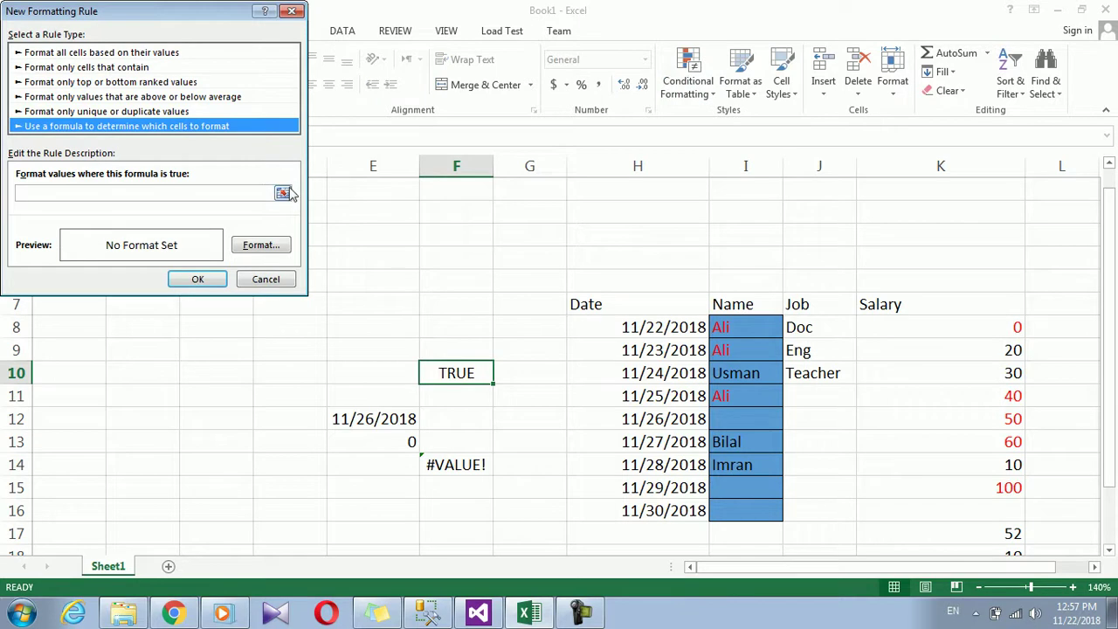
pyautogui.click(272, 250)
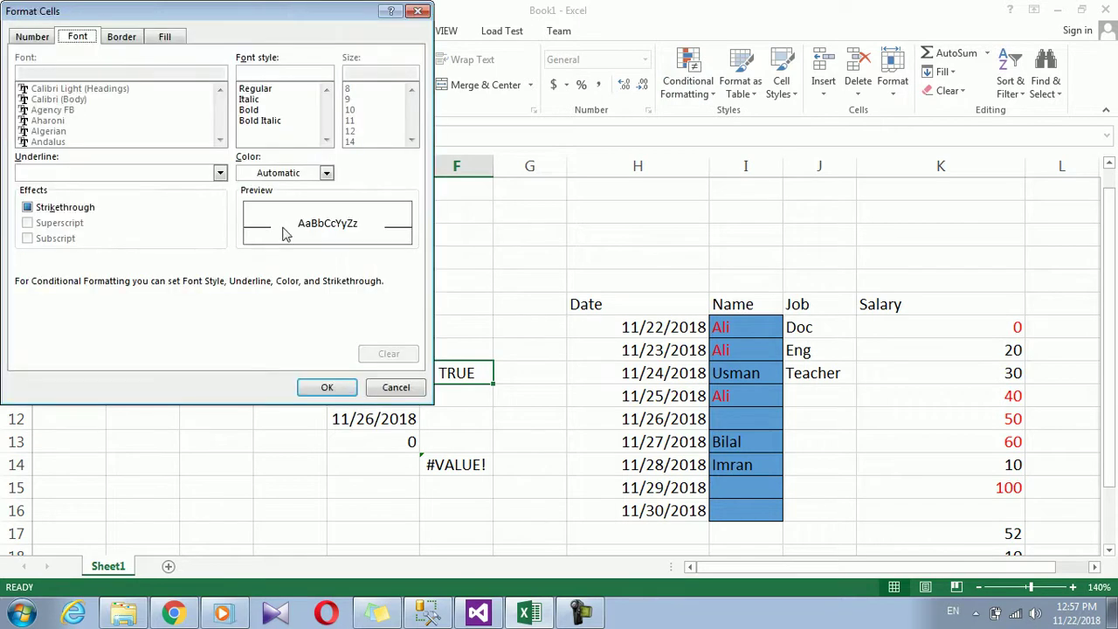
pyautogui.click(326, 173)
pyautogui.click(253, 321)
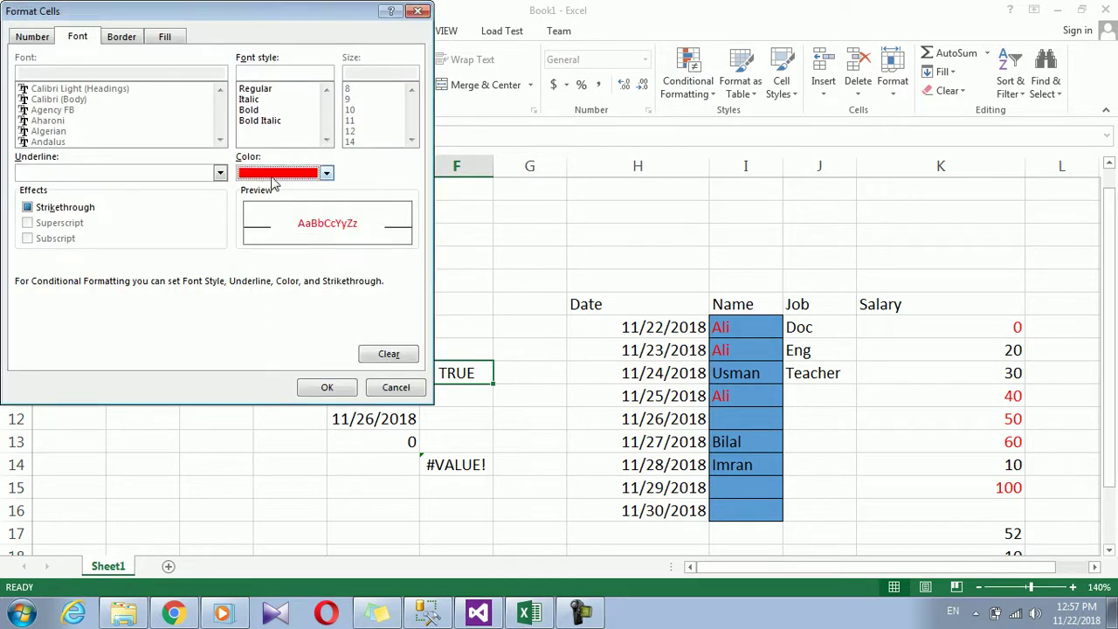
pyautogui.click(321, 388)
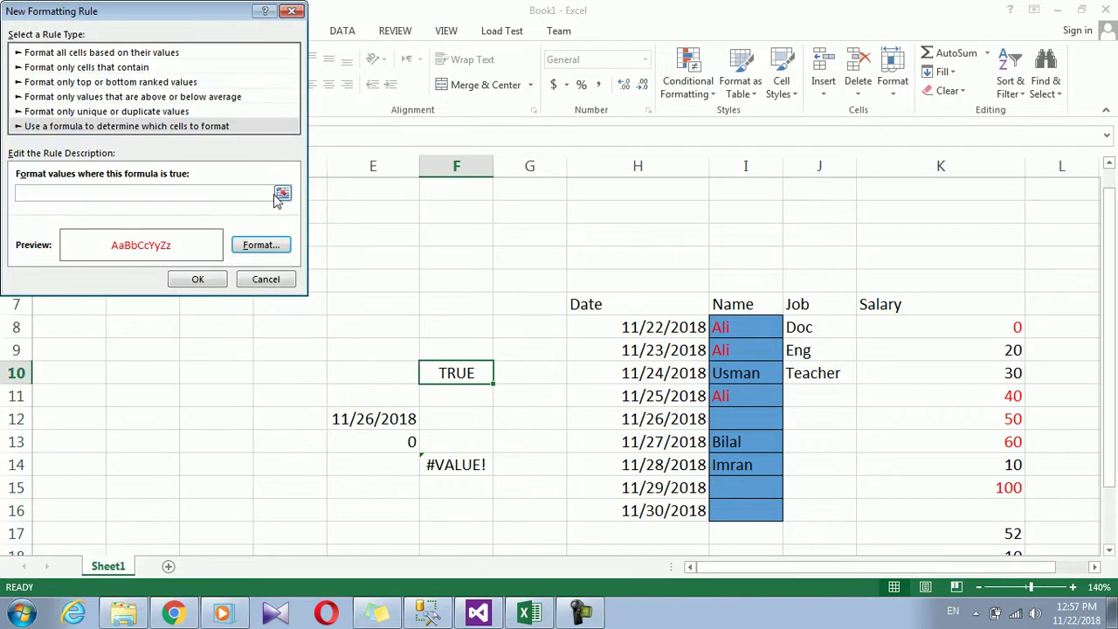
pyautogui.click(281, 193)
pyautogui.click(447, 371)
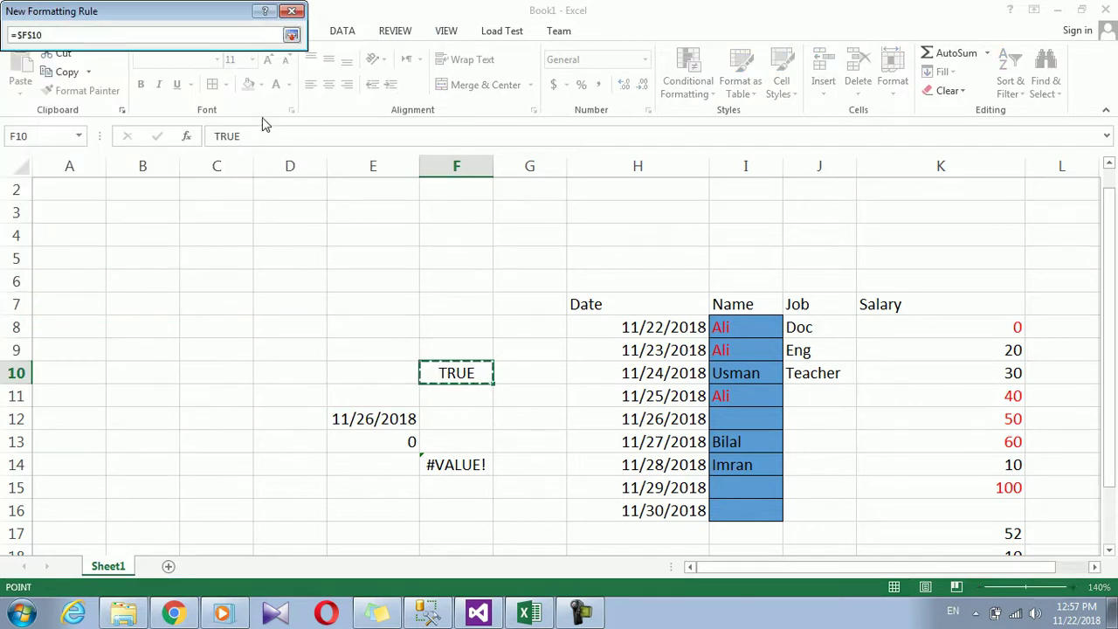
pyautogui.click(291, 35)
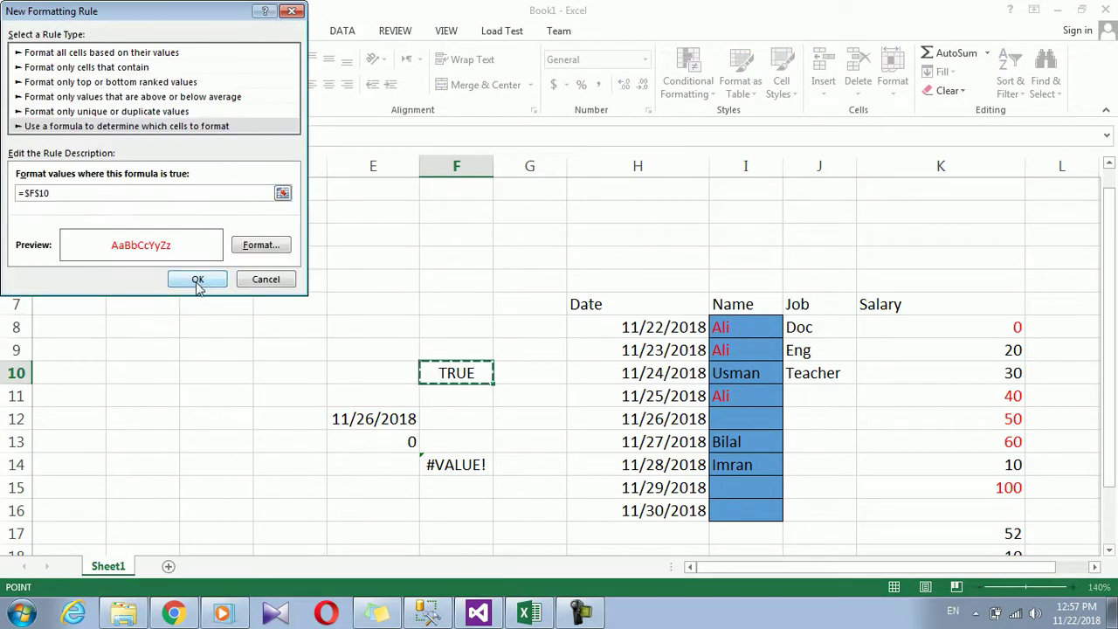
pyautogui.click(196, 279)
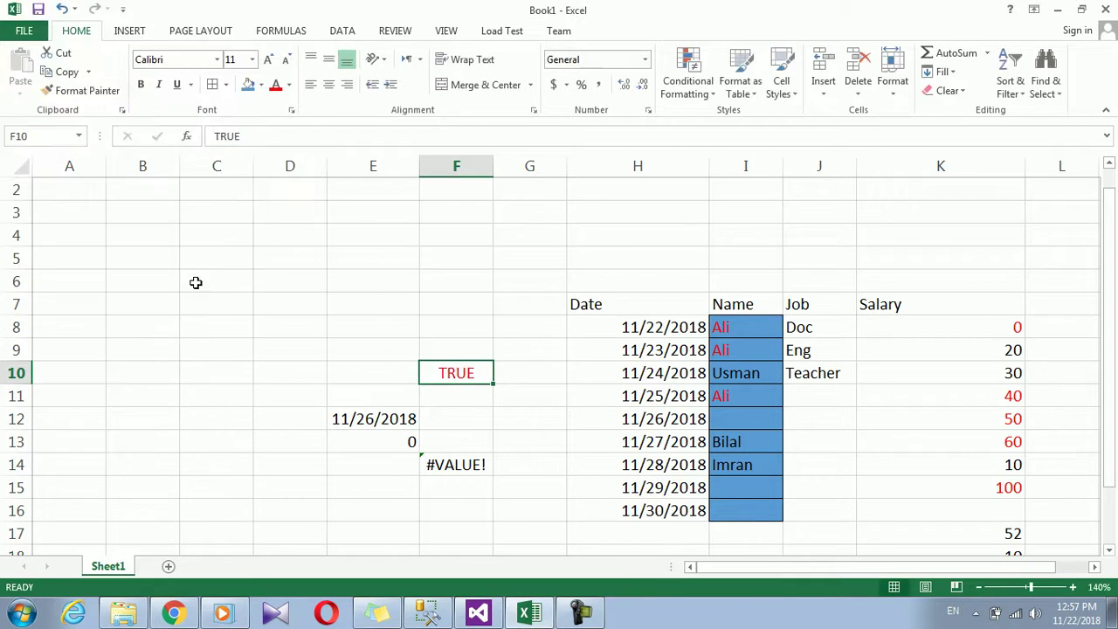
# - Test the rule by entering FALSE, then TRUE, in F10
pyautogui.write('false')
pyautogui.press('Return')
pyautogui.click(477, 382)
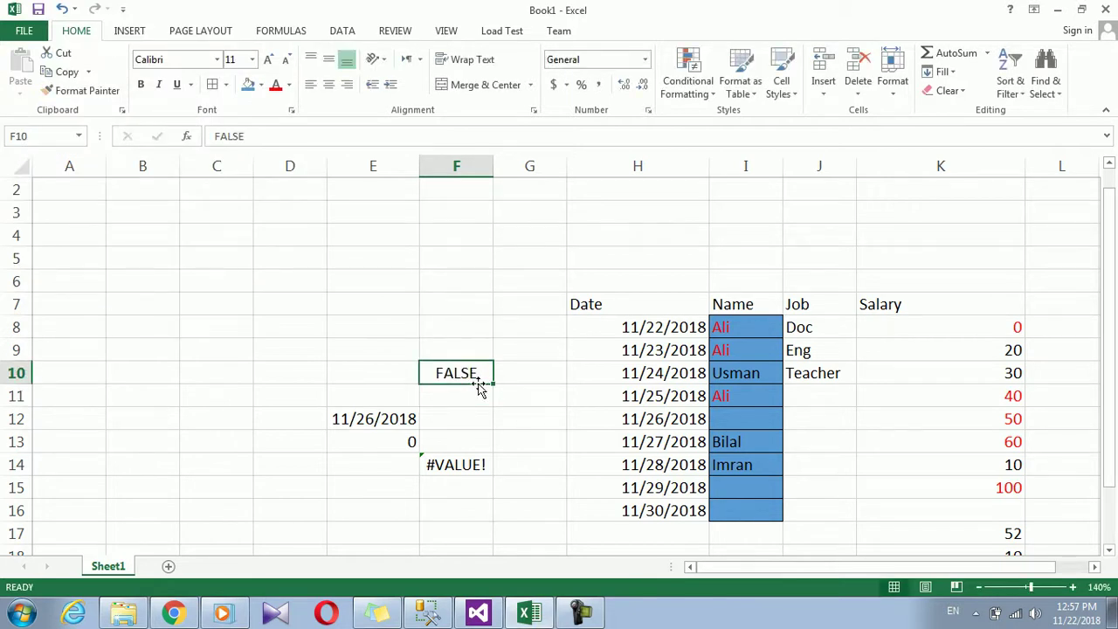
pyautogui.write('ture')
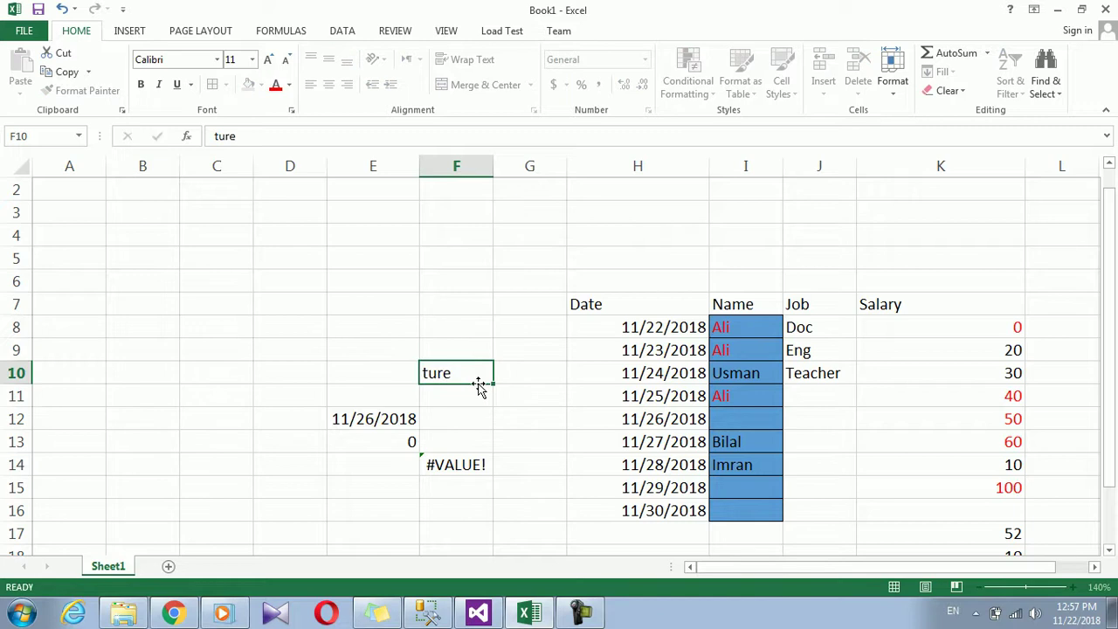
pyautogui.press('Return')
pyautogui.click(477, 381)
pyautogui.write('true')
pyautogui.press('Return')
pyautogui.press('Return')
pyautogui.click(478, 382)
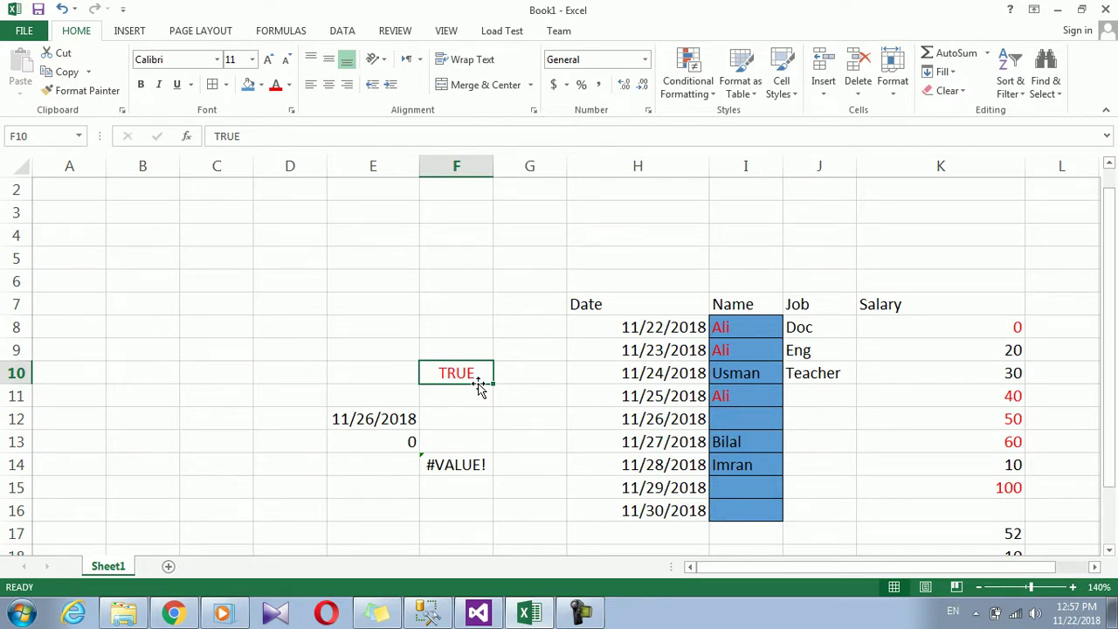
# - Open the Conditional Formatting Rules Manager showing all rules for this worksheet
pyautogui.click(474, 417)
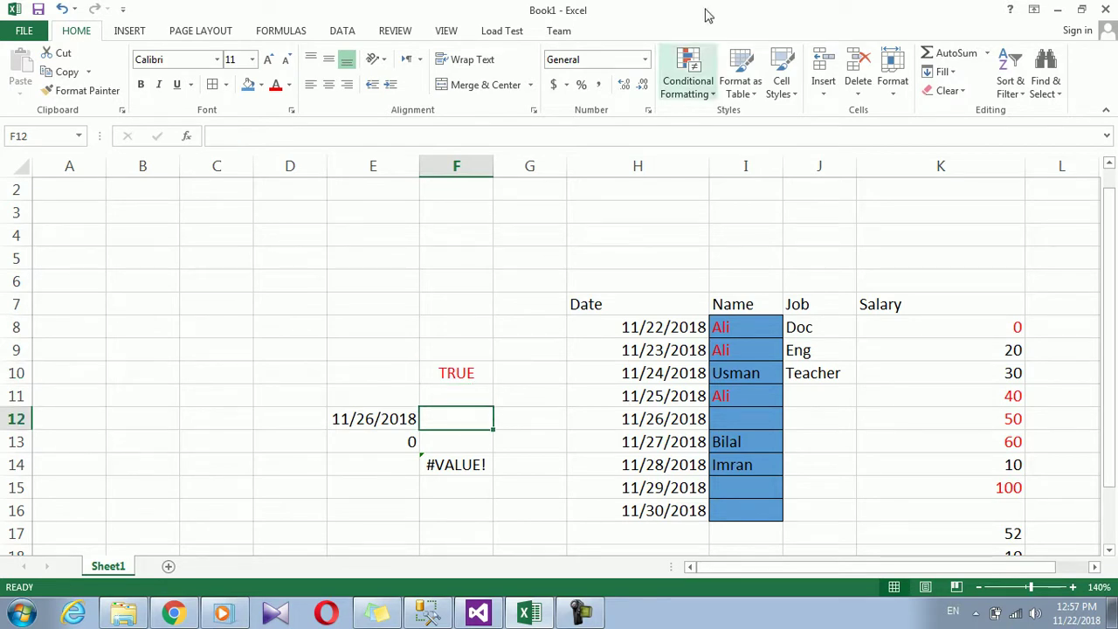
pyautogui.click(709, 79)
pyautogui.moveTo(721, 316)
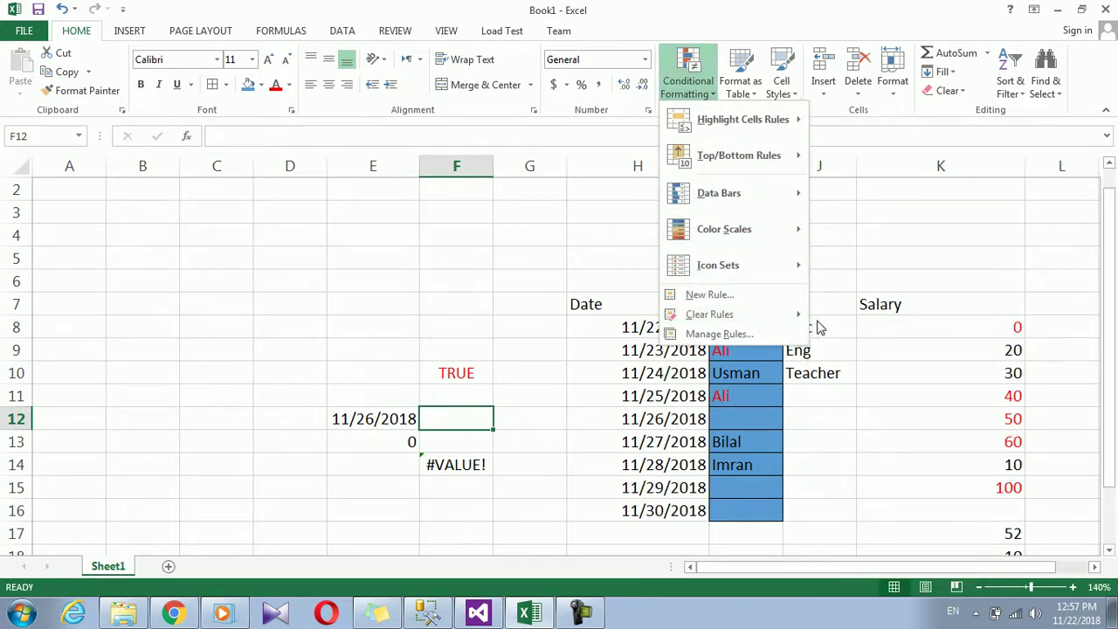
pyautogui.click(753, 333)
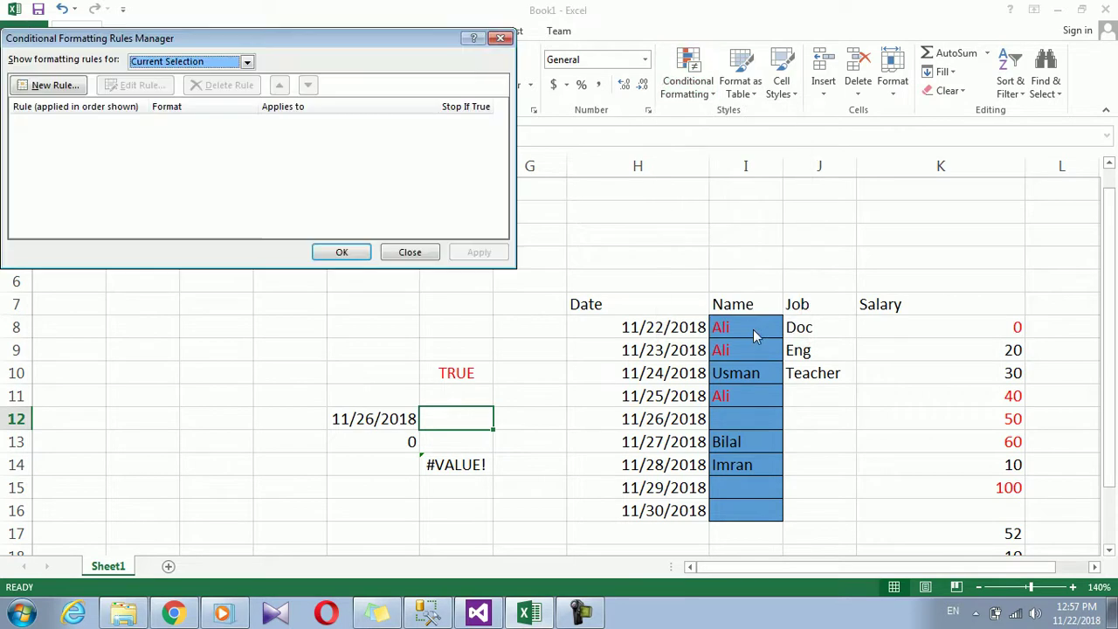
pyautogui.moveTo(339, 49); pyautogui.dragTo(616, 164)
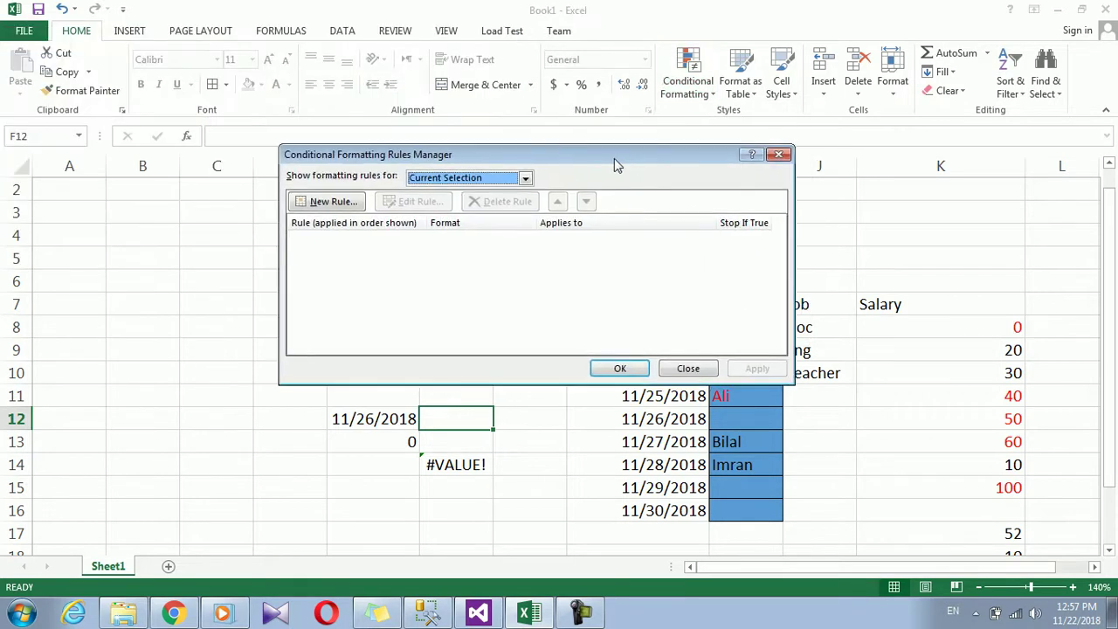
pyautogui.click(444, 179)
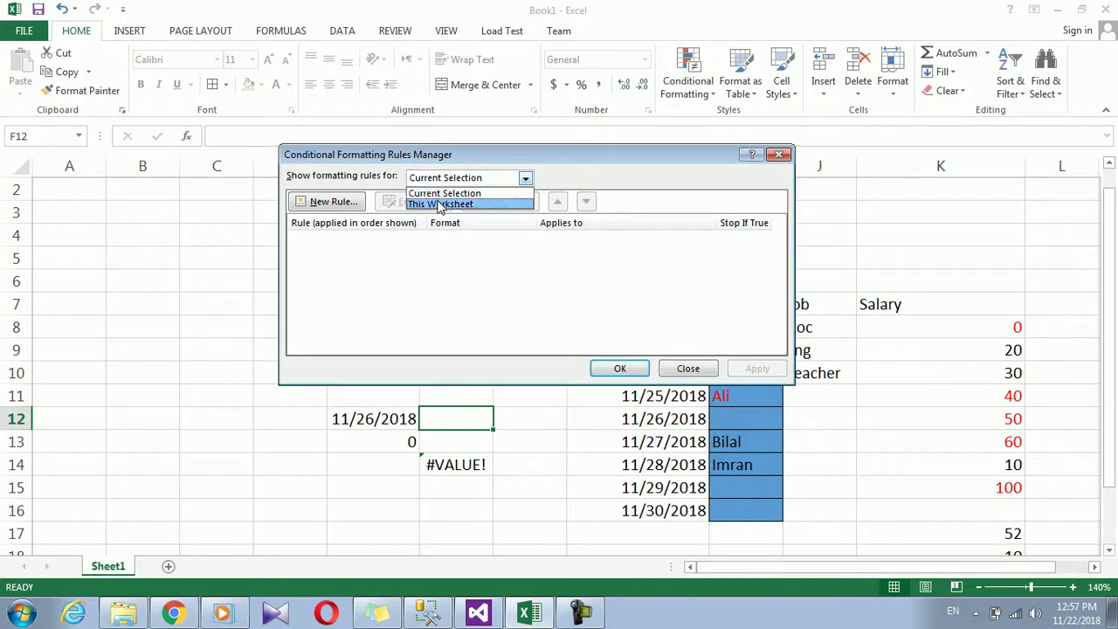
pyautogui.click(439, 202)
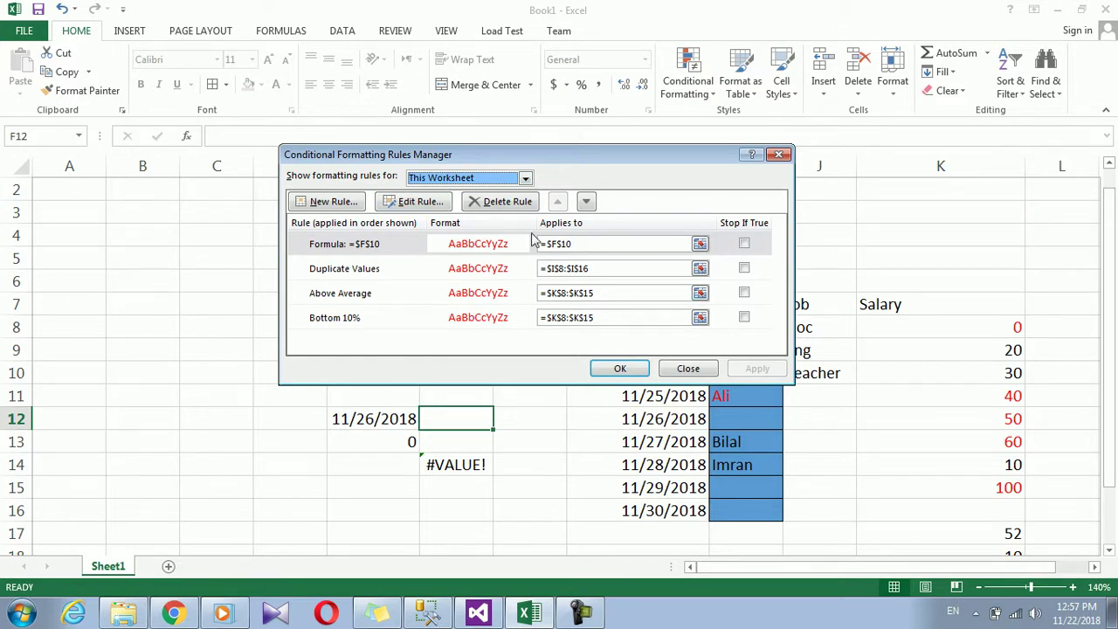
# - Inspect the Above Average rule's type in the editor and close it unchanged
pyautogui.click(390, 268)
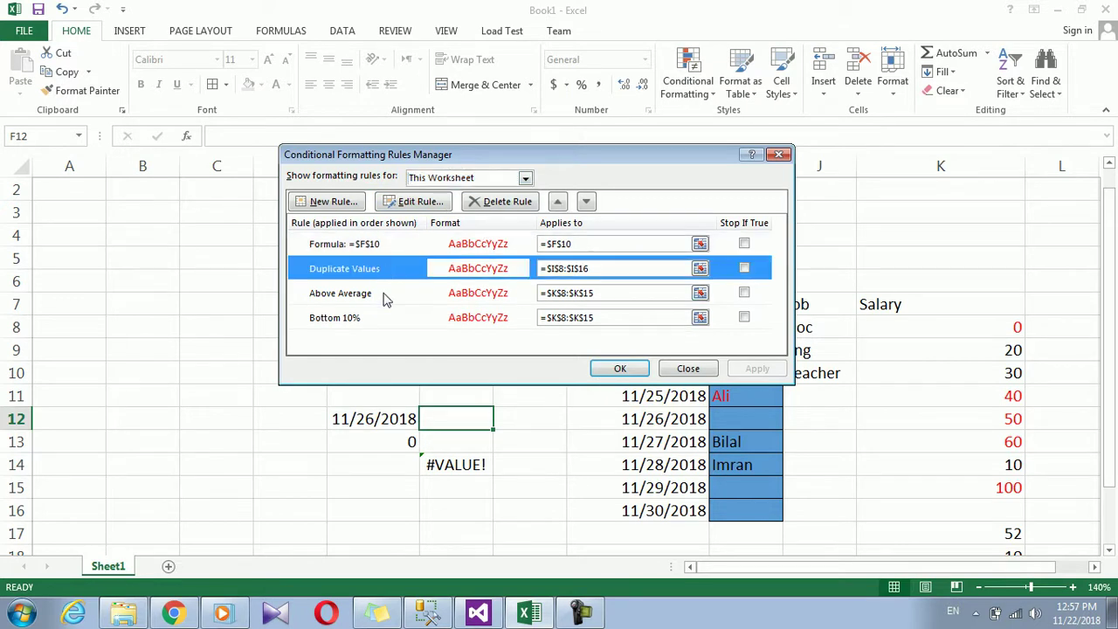
pyautogui.click(387, 297)
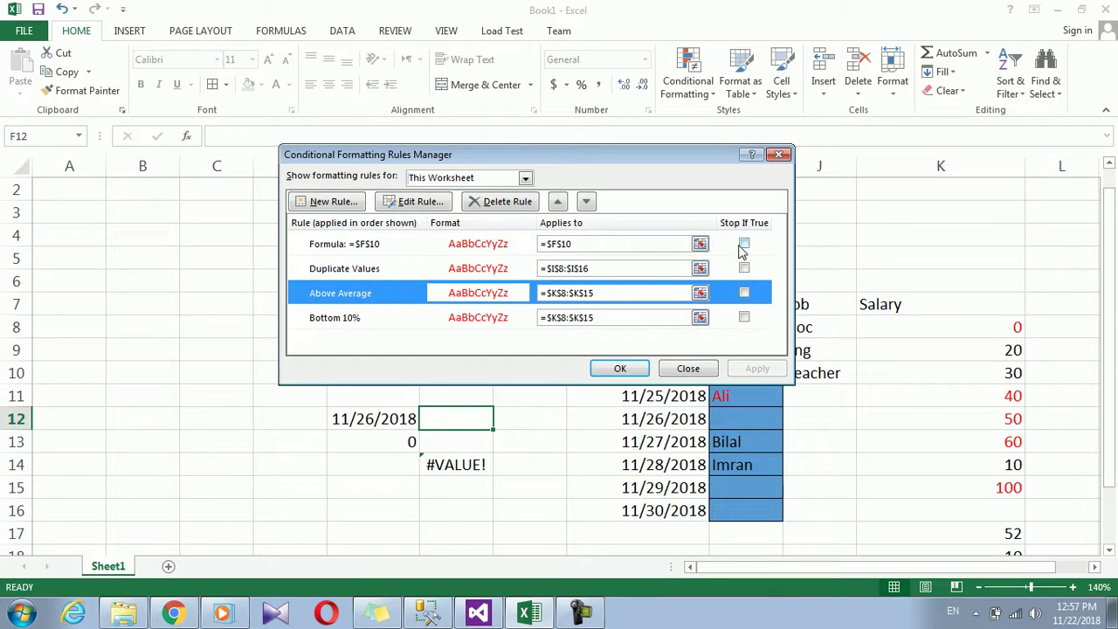
pyautogui.click(407, 202)
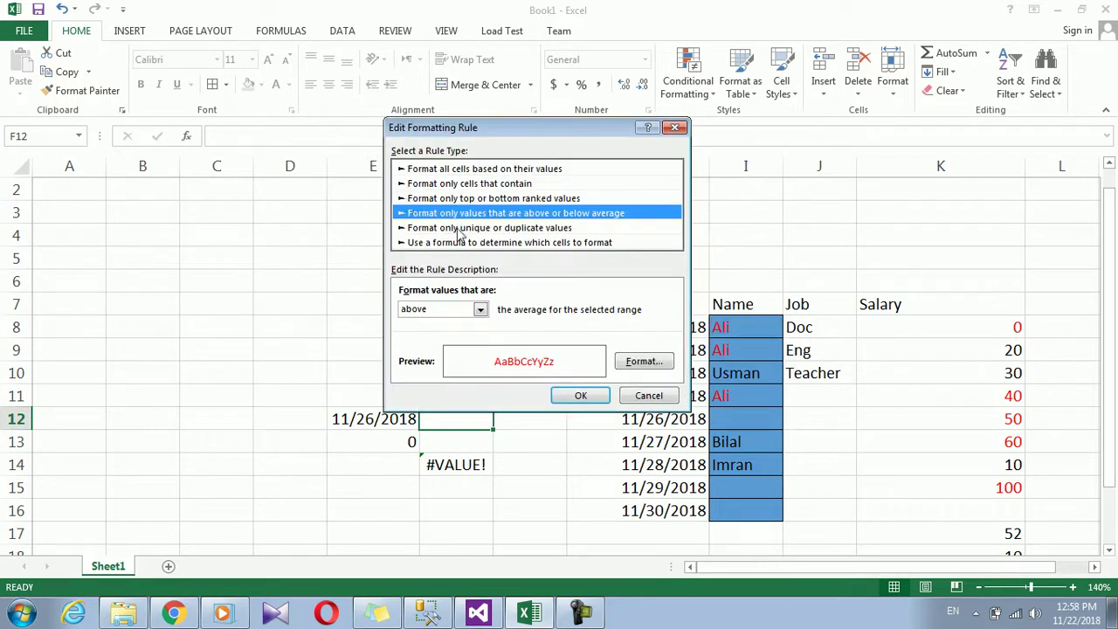
pyautogui.click(498, 227)
pyautogui.click(498, 241)
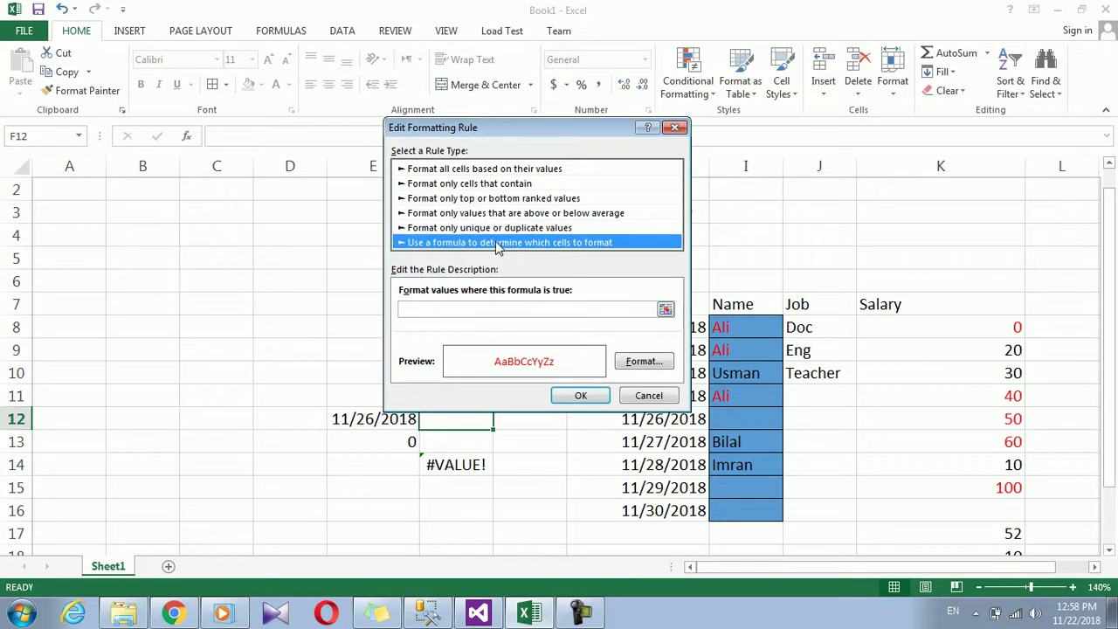
pyautogui.click(496, 215)
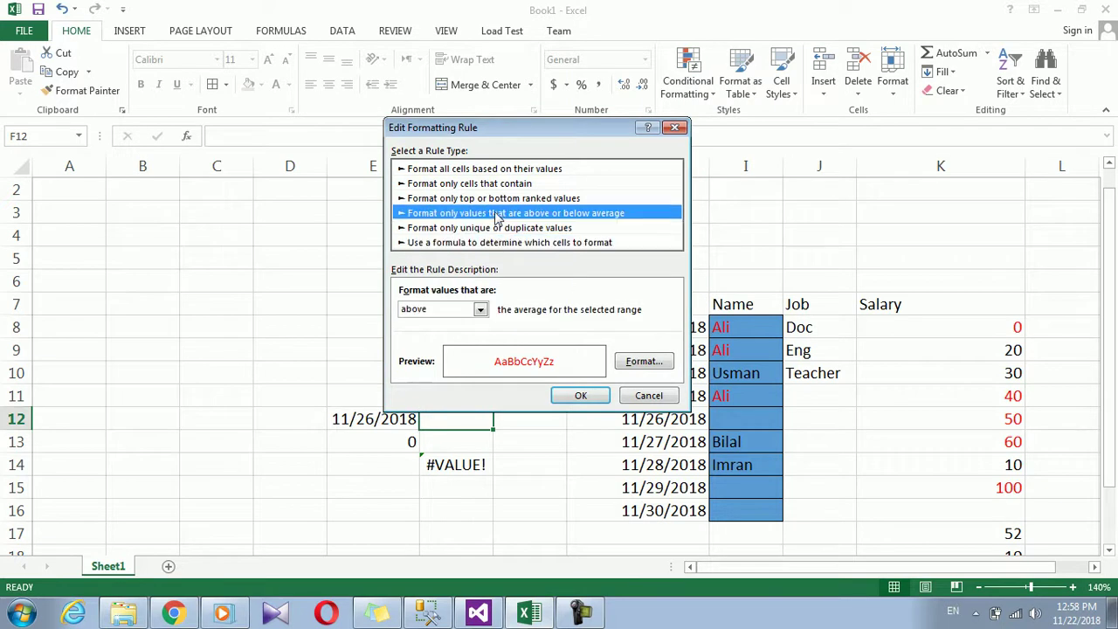
pyautogui.click(643, 397)
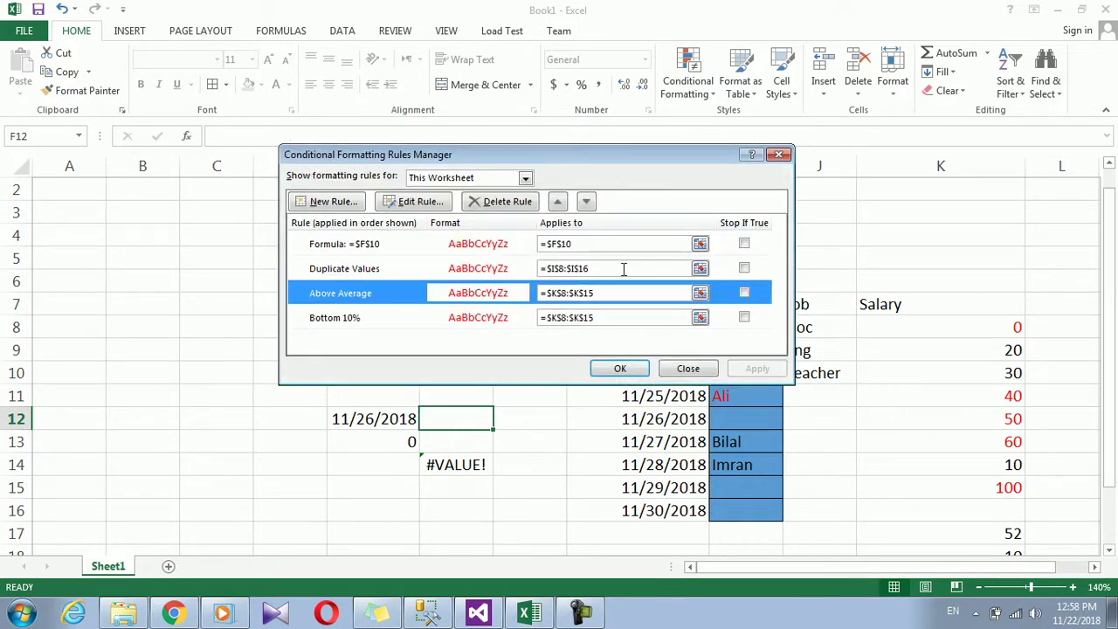
# - Tick Stop If True for the formula, Duplicate Values and Above Average rules
pyautogui.click(743, 244)
pyautogui.click(744, 268)
pyautogui.click(744, 292)
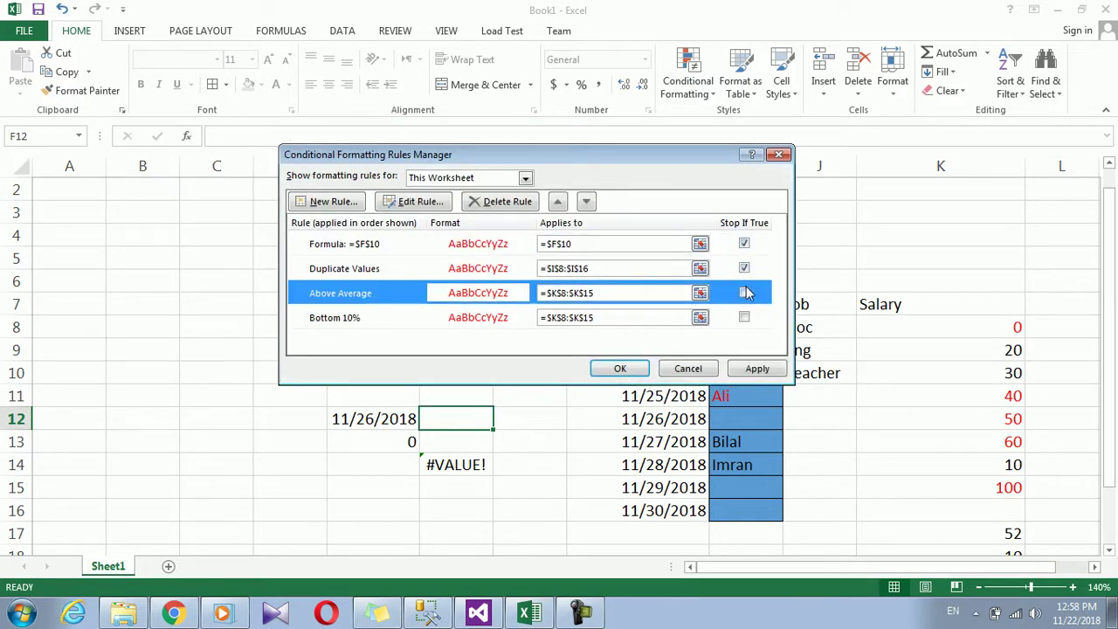
pyautogui.click(746, 317)
pyautogui.click(744, 293)
pyautogui.click(744, 317)
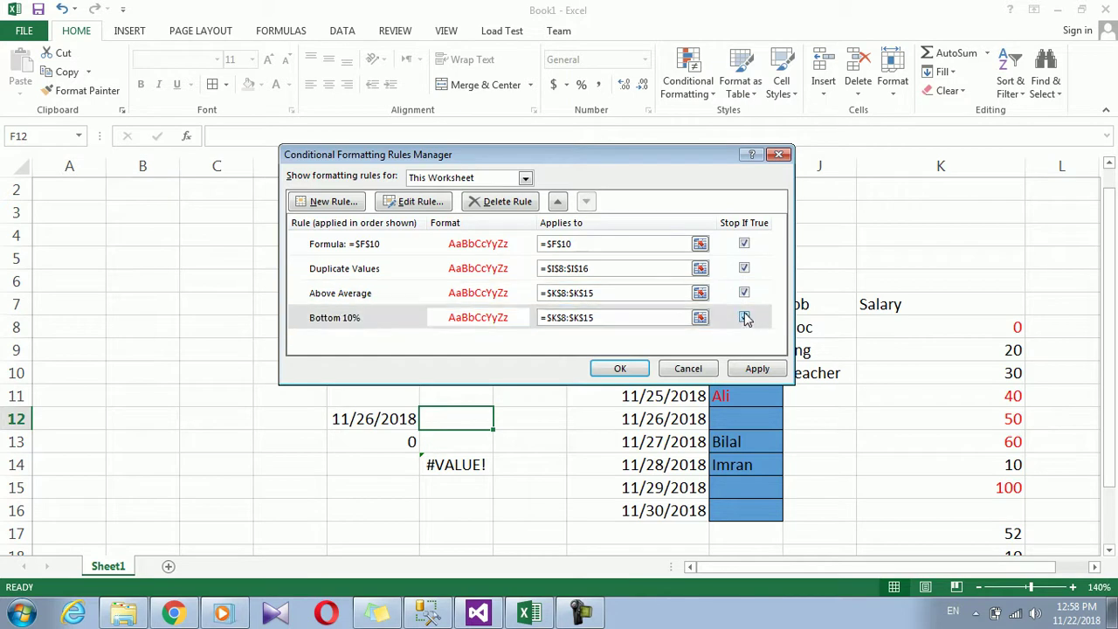
# - Delete the Bottom 10%, Above Average, Duplicate Values and formula rules, cancelling a new rule
pyautogui.click(497, 203)
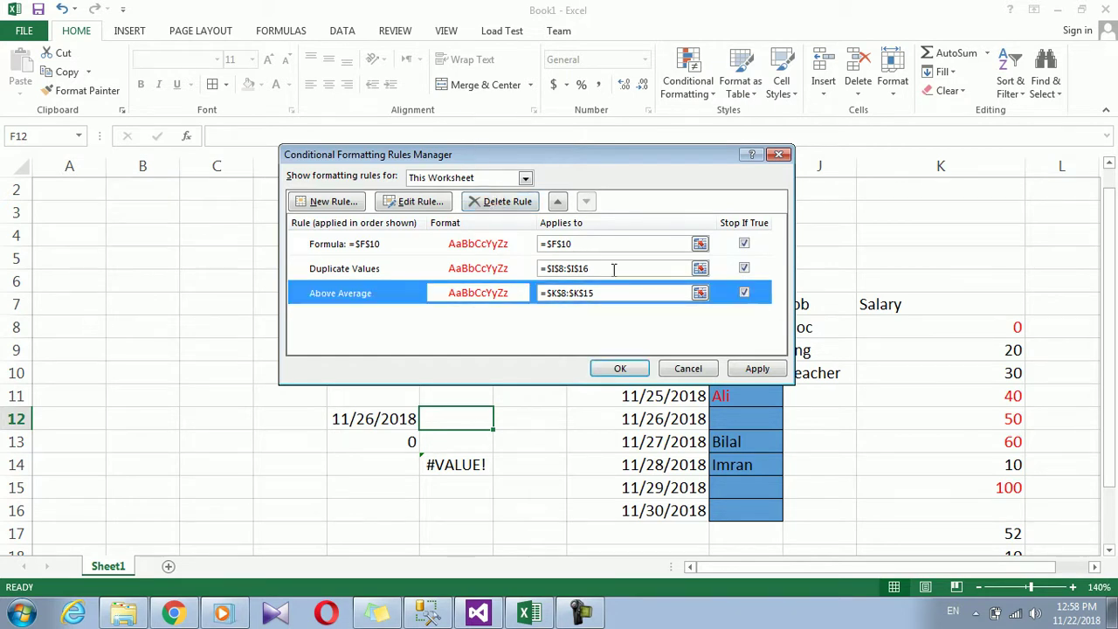
pyautogui.click(507, 204)
pyautogui.click(509, 204)
pyautogui.click(511, 206)
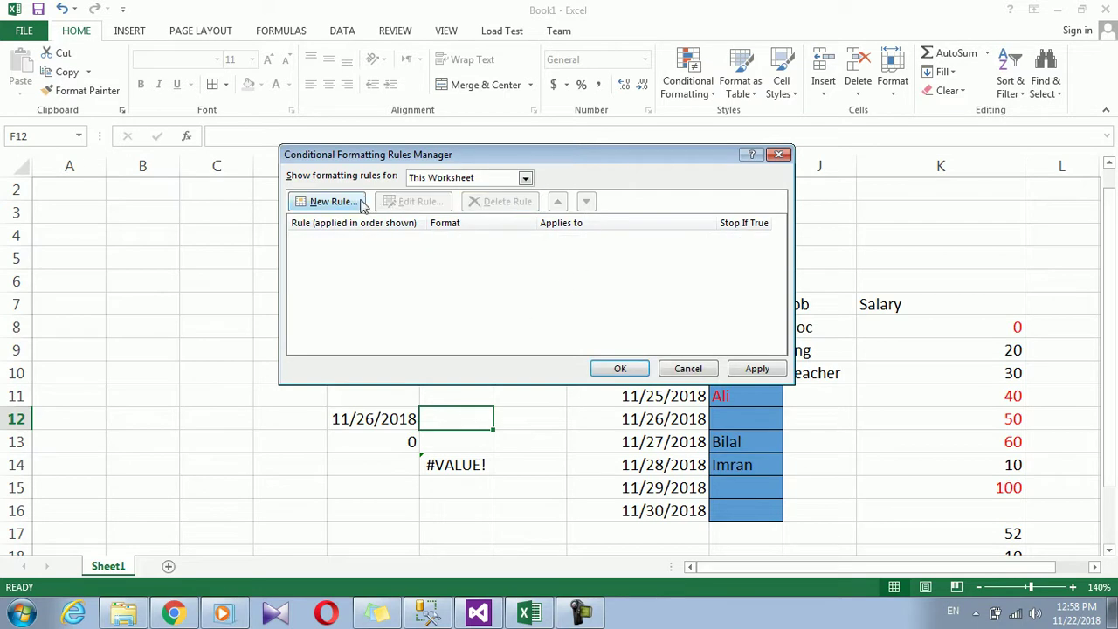
pyautogui.click(332, 202)
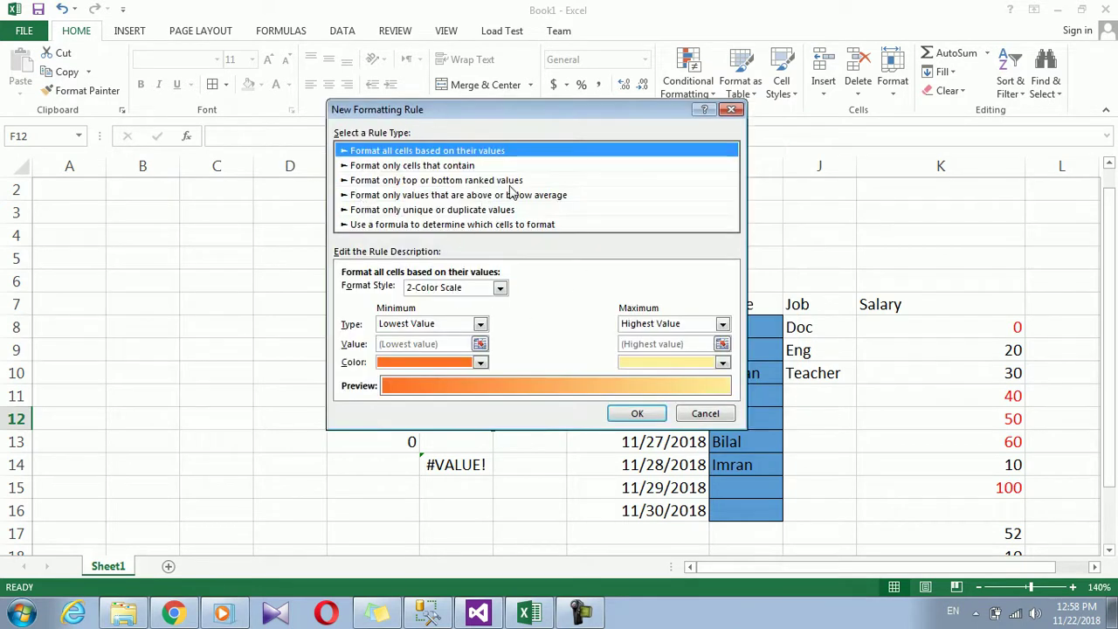
pyautogui.click(704, 416)
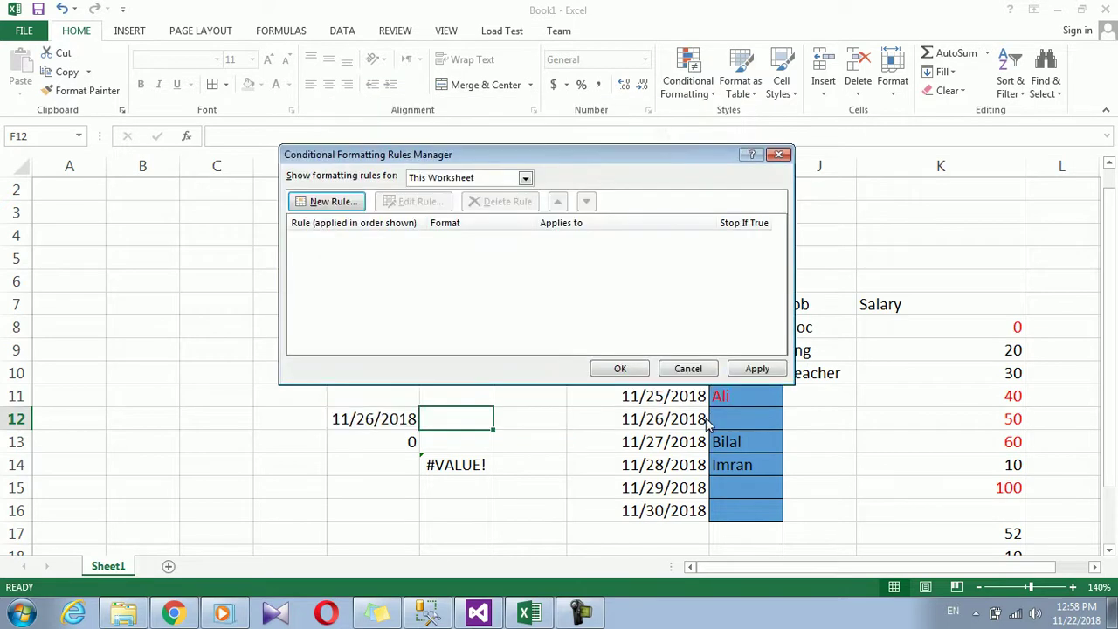
pyautogui.click(687, 368)
# - Browse the table and cell style galleries and cancel moving the H8 date
pyautogui.click(757, 98)
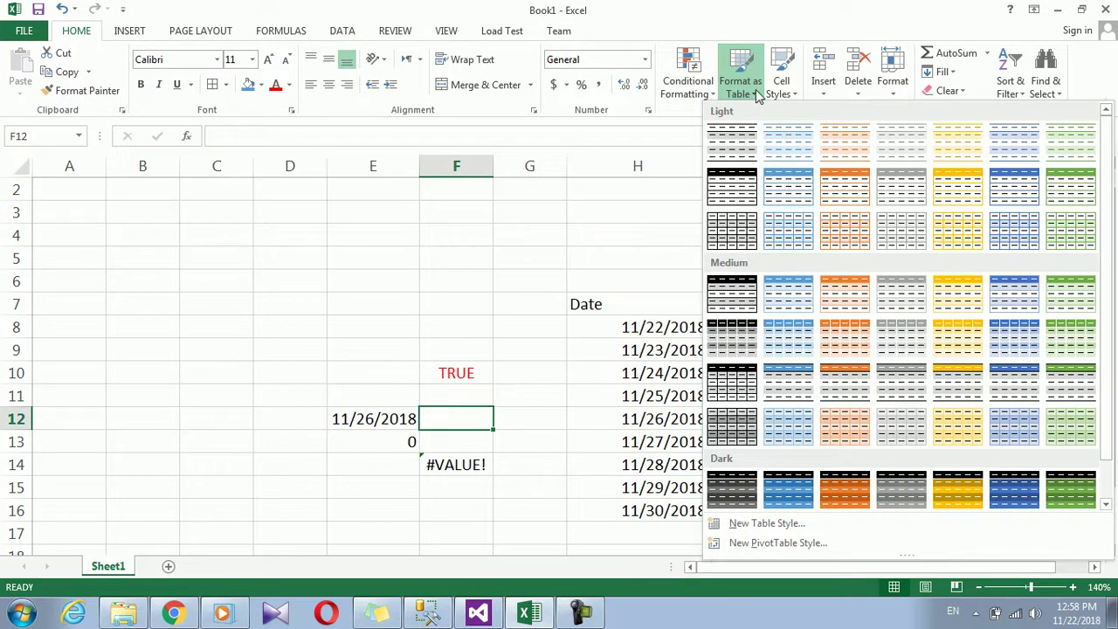
pyautogui.click(756, 96)
pyautogui.click(757, 96)
pyautogui.click(666, 373)
pyautogui.click(663, 333)
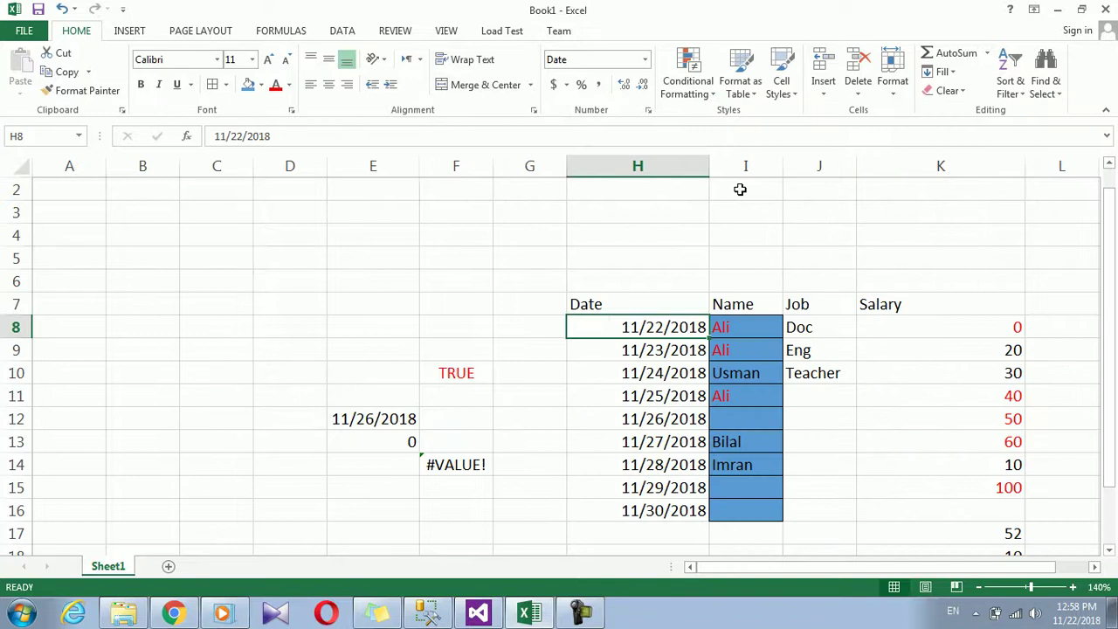
pyautogui.click(784, 94)
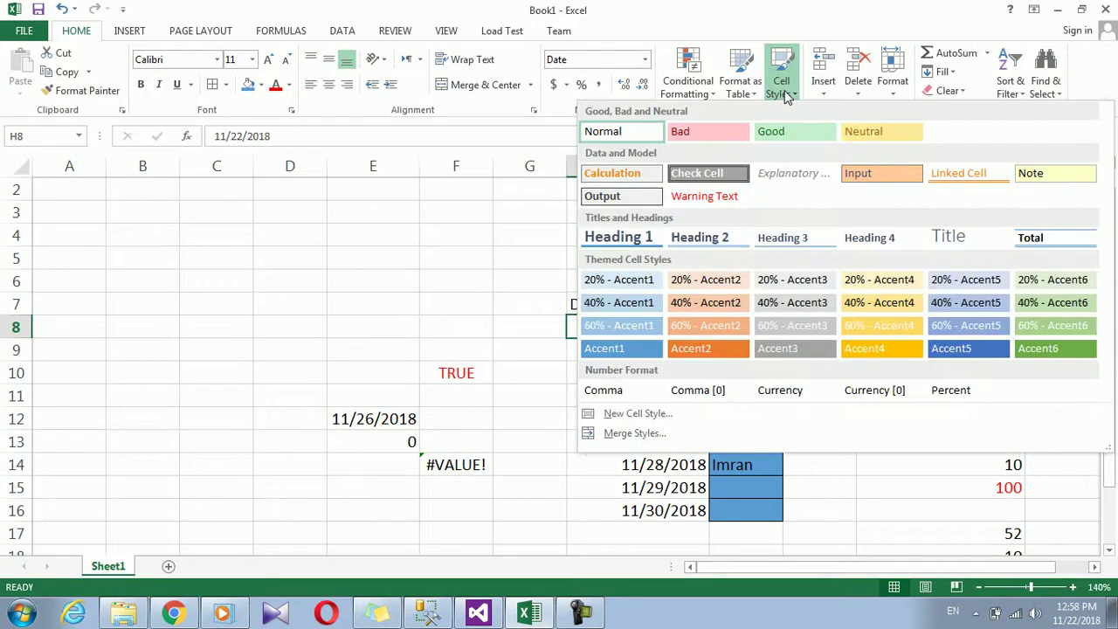
pyautogui.click(749, 94)
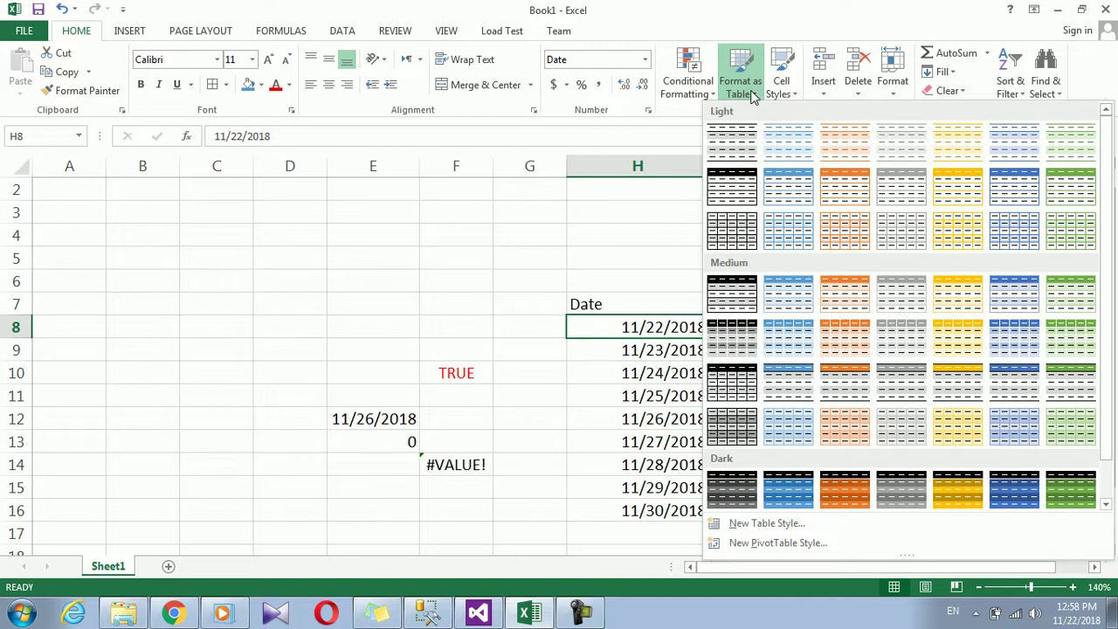
pyautogui.click(489, 204)
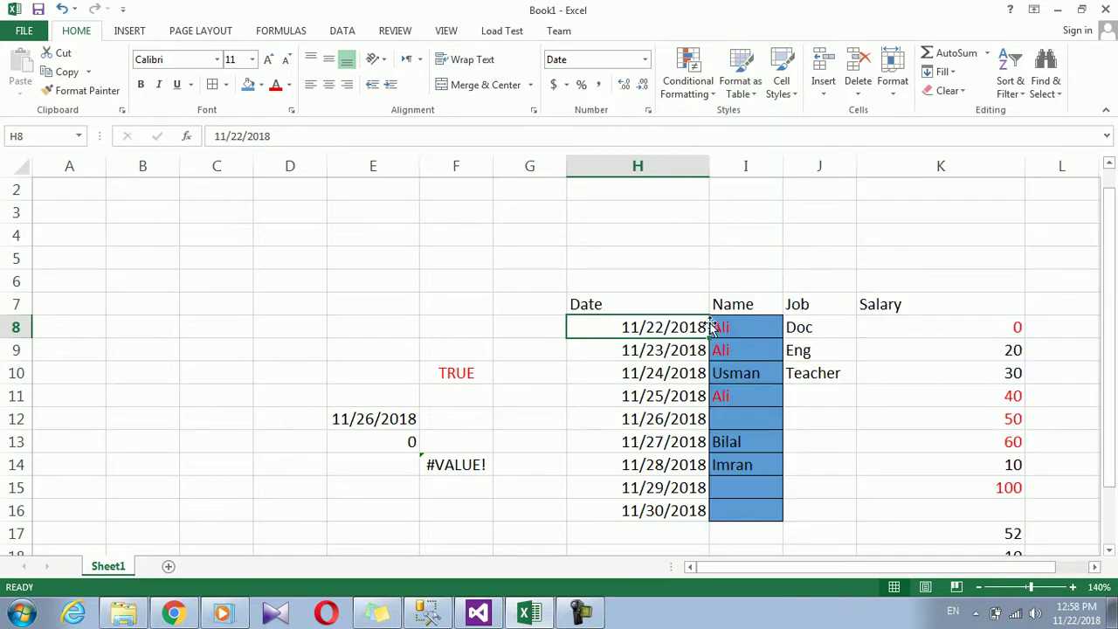
pyautogui.moveTo(708, 328); pyautogui.dragTo(685, 384)
pyautogui.click(617, 345)
# - Select the data block, delete its contents and apply Clear All
pyautogui.hotkey('ctrl', 'a')
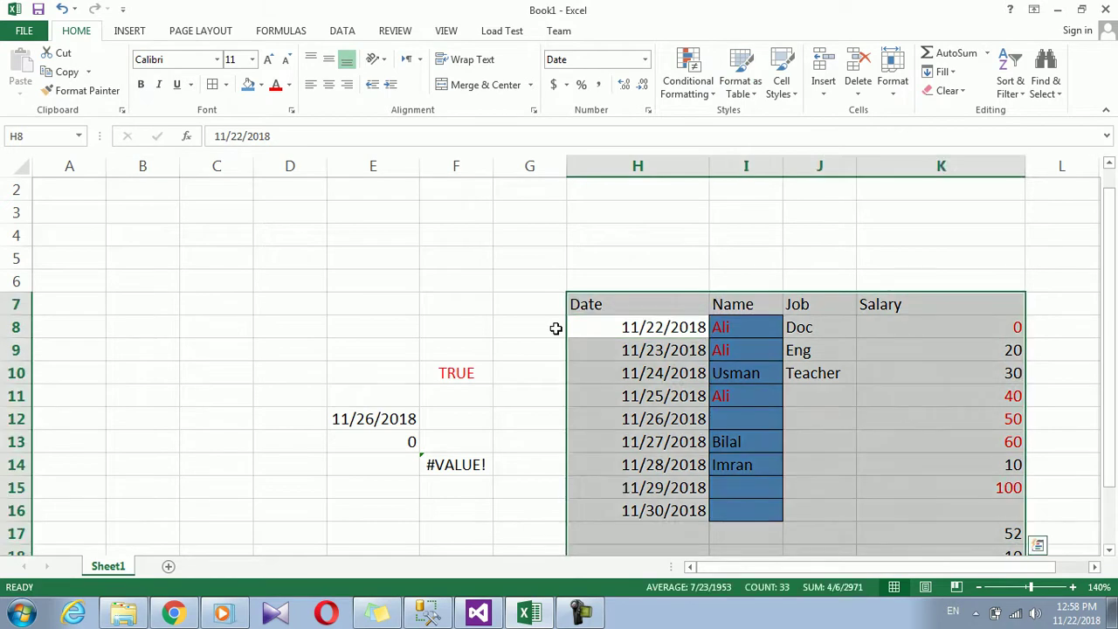
pyautogui.press('Delete')
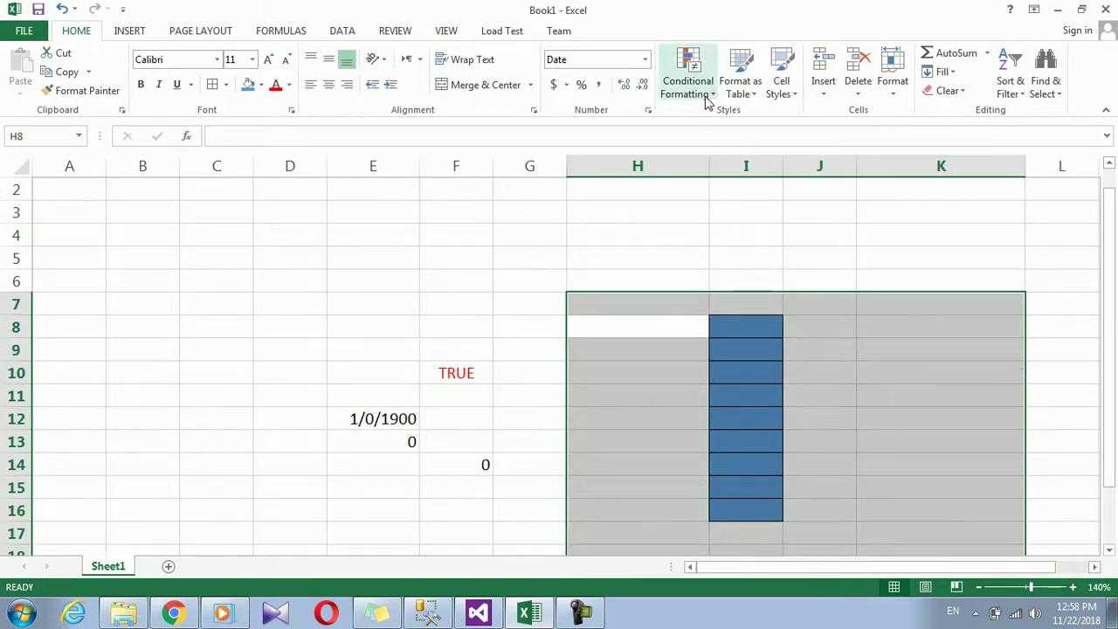
pyautogui.click(941, 95)
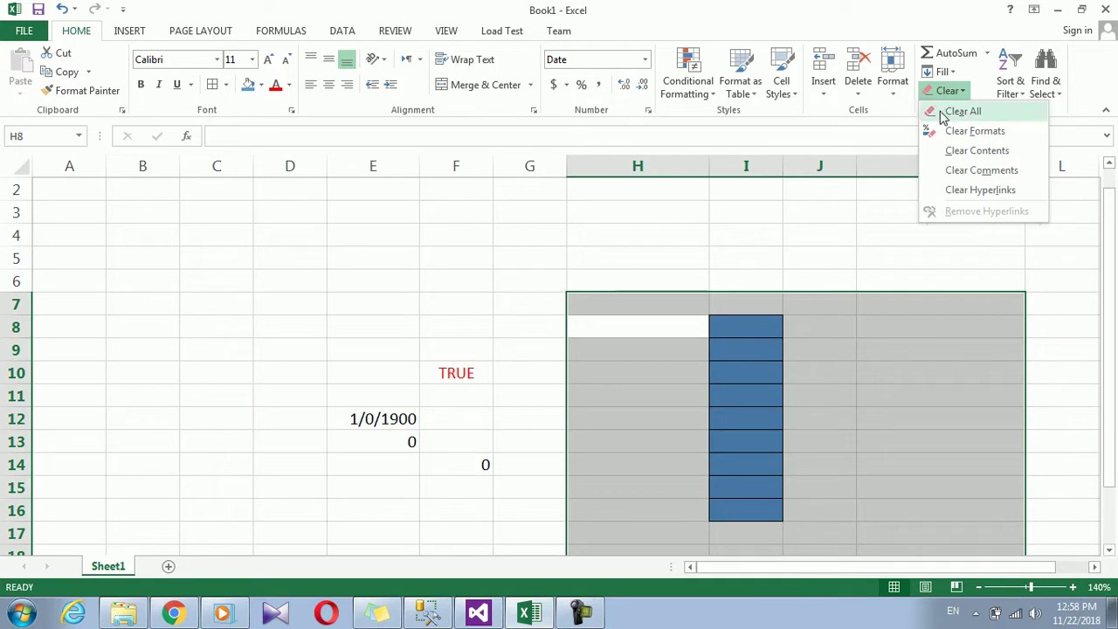
pyautogui.click(943, 111)
pyautogui.click(477, 348)
# - Enter the headers Name, Job and Salar in H8, I8 and J8
pyautogui.click(556, 328)
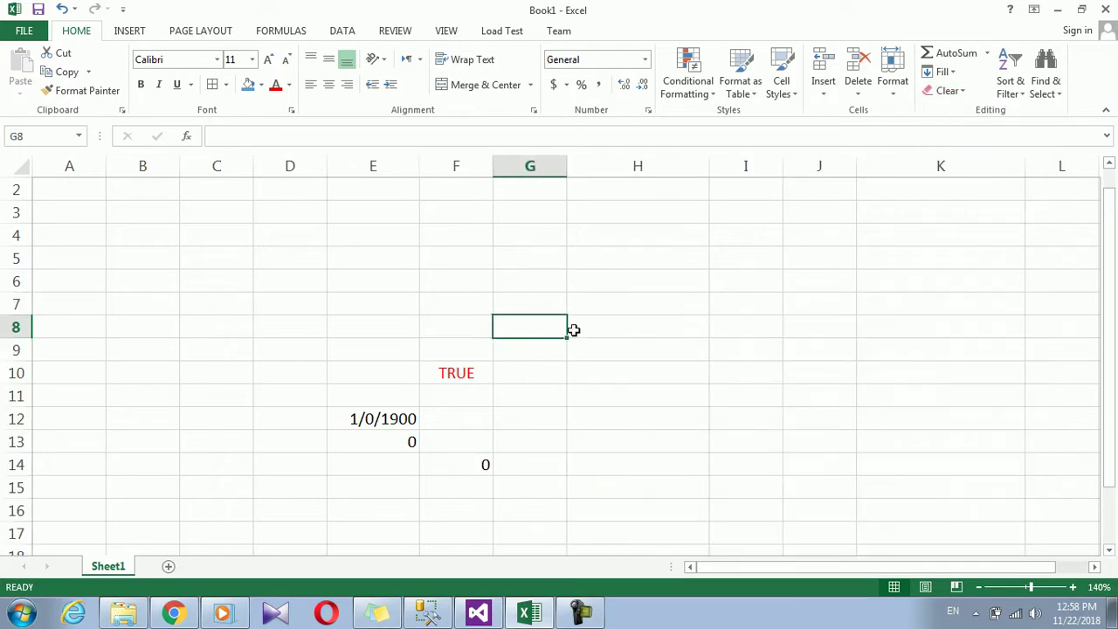
pyautogui.click(594, 325)
pyautogui.write('Nam')
pyautogui.write('me')
pyautogui.press('Tab')
pyautogui.write('J')
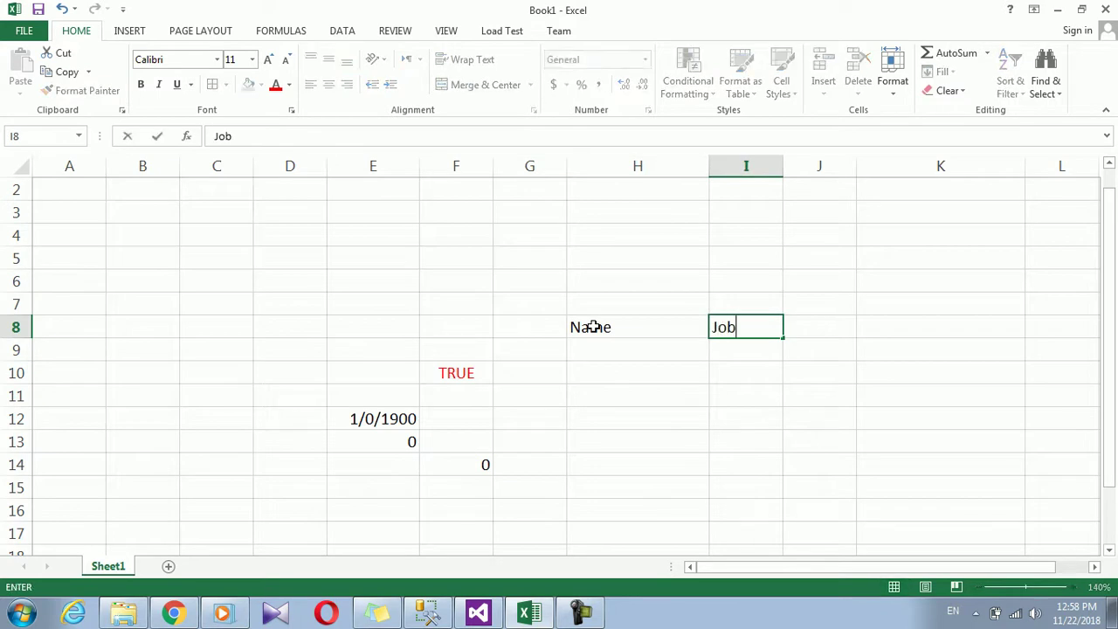
pyautogui.press('Tab')
pyautogui.write('Salar')
pyautogui.click(561, 364)
# - Select the range H8:J15 for table formatting
pyautogui.moveTo(593, 341)
pyautogui.mouseDown()
pyautogui.moveTo(604, 319)
pyautogui.moveTo(604, 340)
pyautogui.moveTo(812, 480)
pyautogui.mouseUp()
pyautogui.click(604, 340)
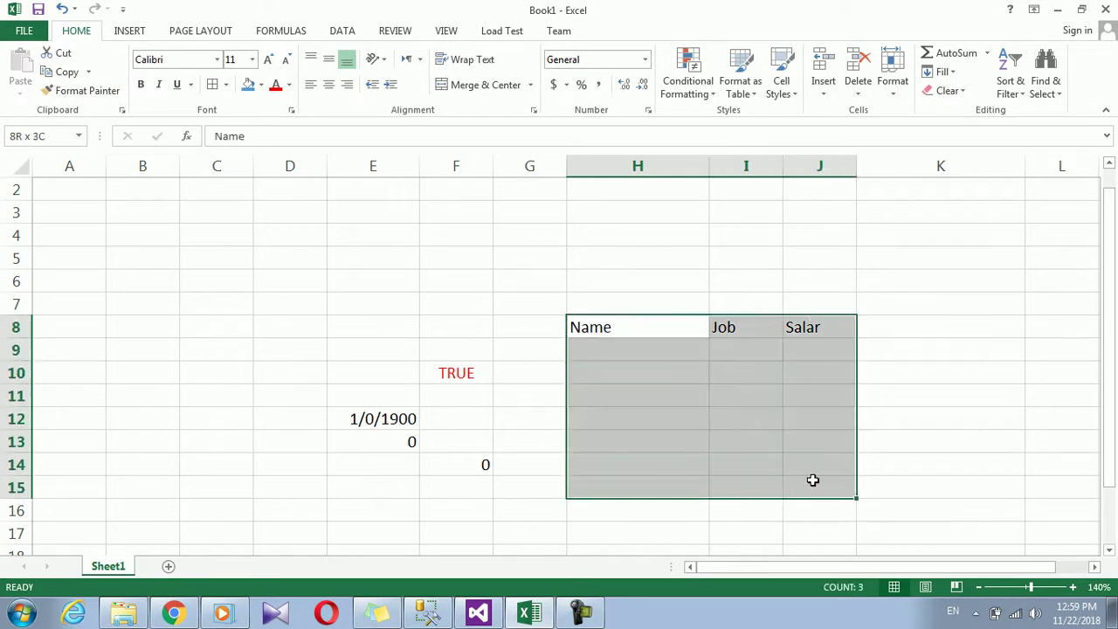
pyautogui.click(740, 77)
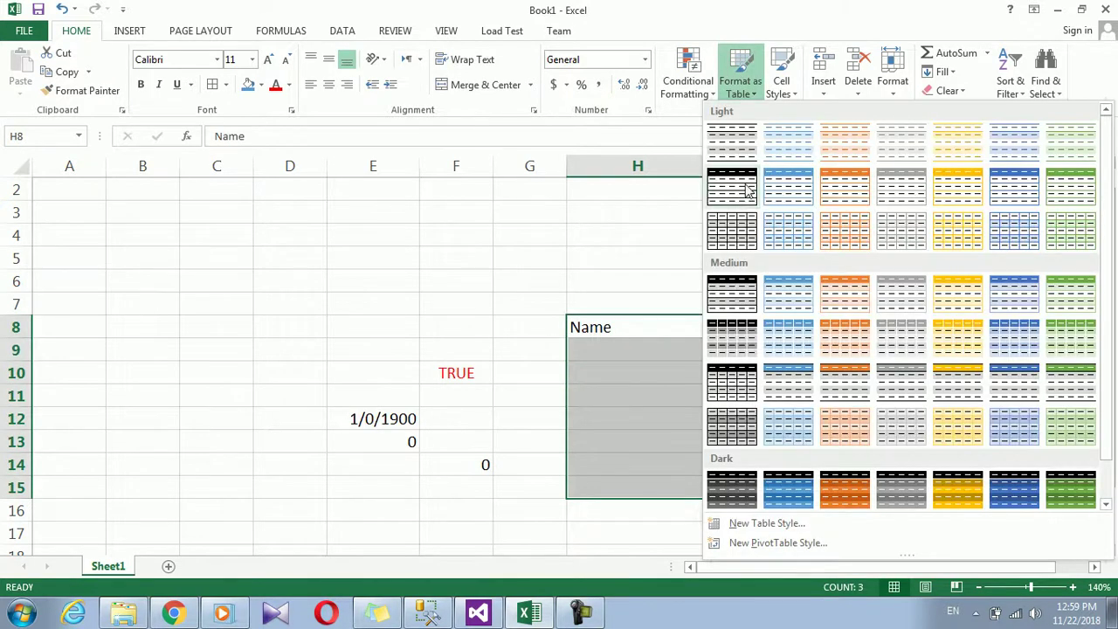
# - Try a medium blue table style on H8:J15, then undo it
pyautogui.click(747, 190)
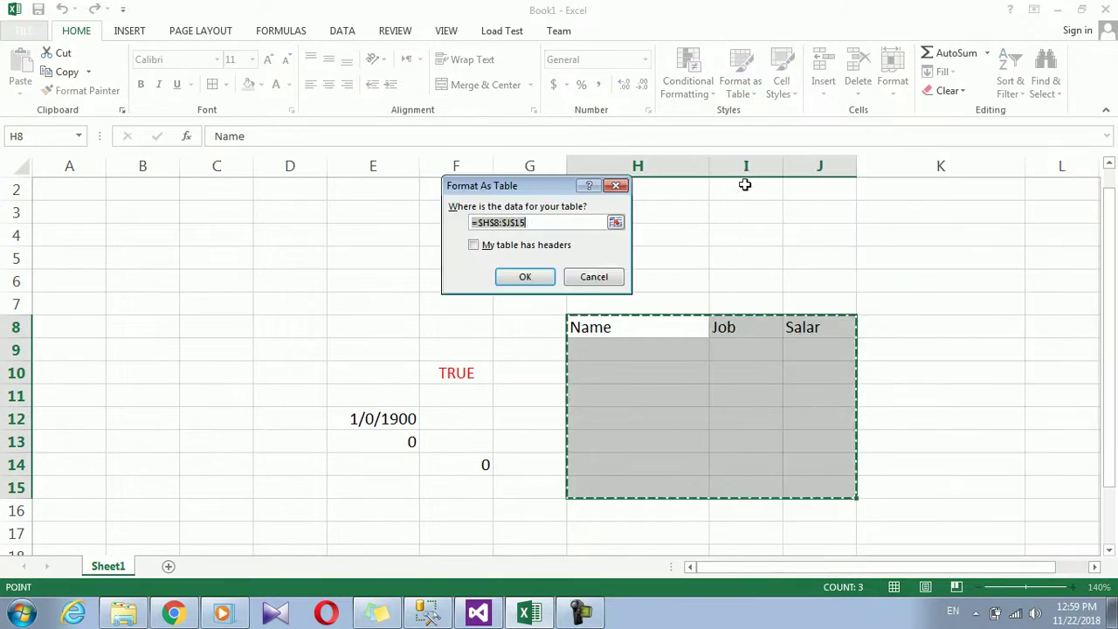
pyautogui.click(538, 284)
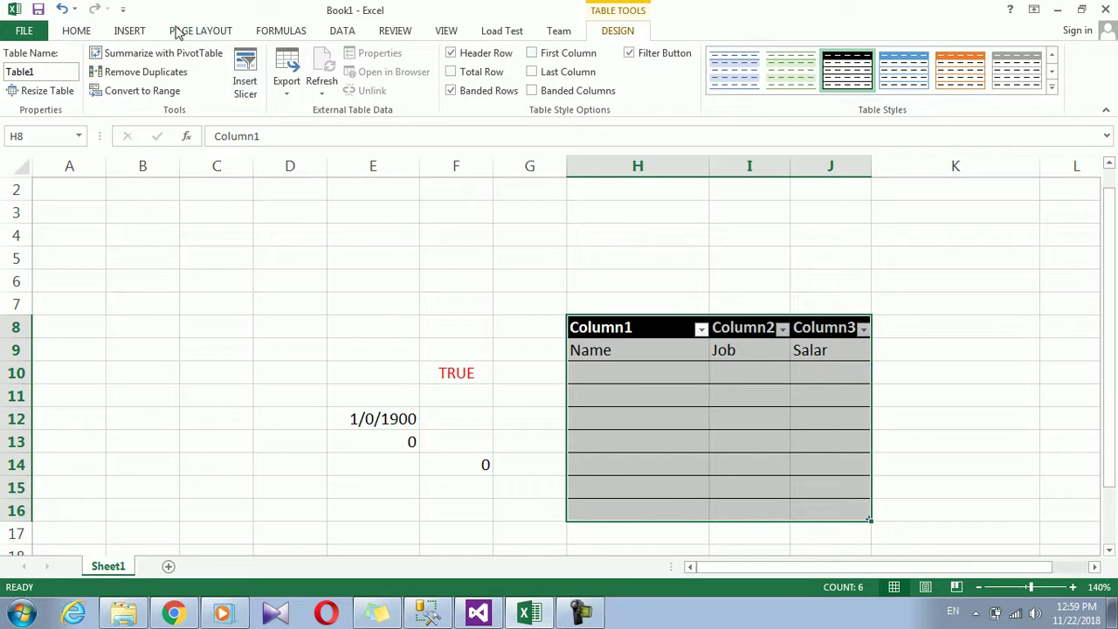
pyautogui.click(74, 33)
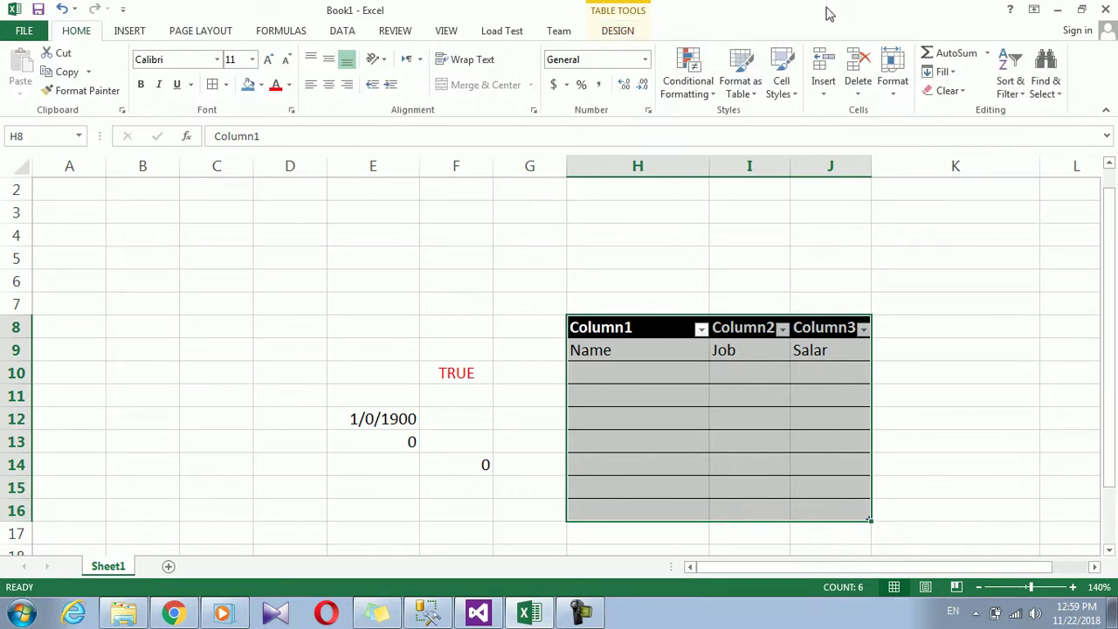
pyautogui.click(740, 72)
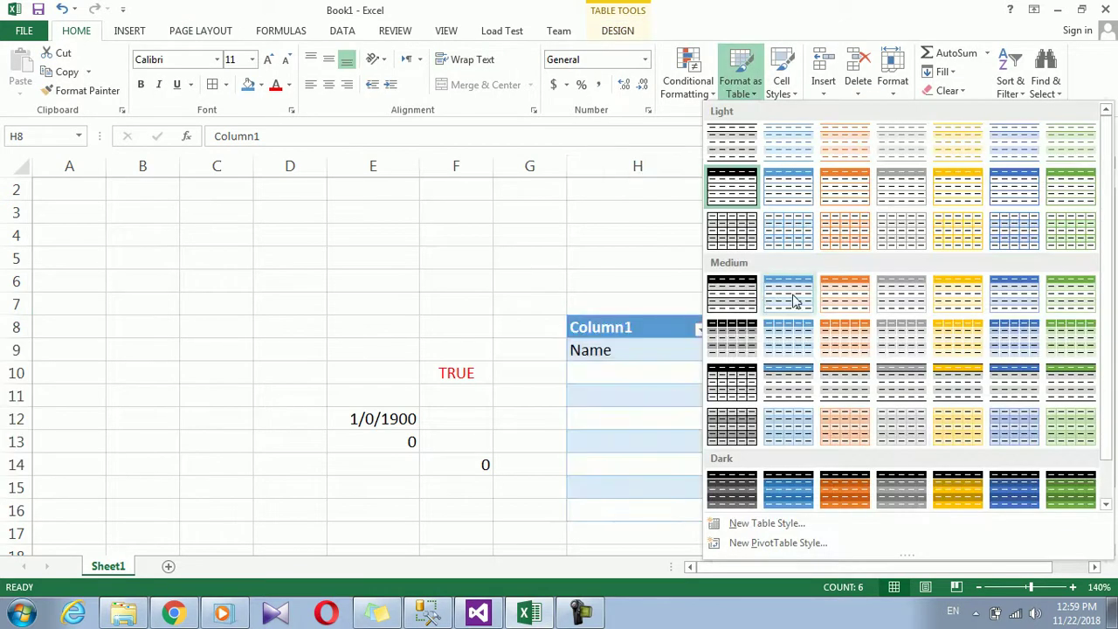
pyautogui.click(796, 300)
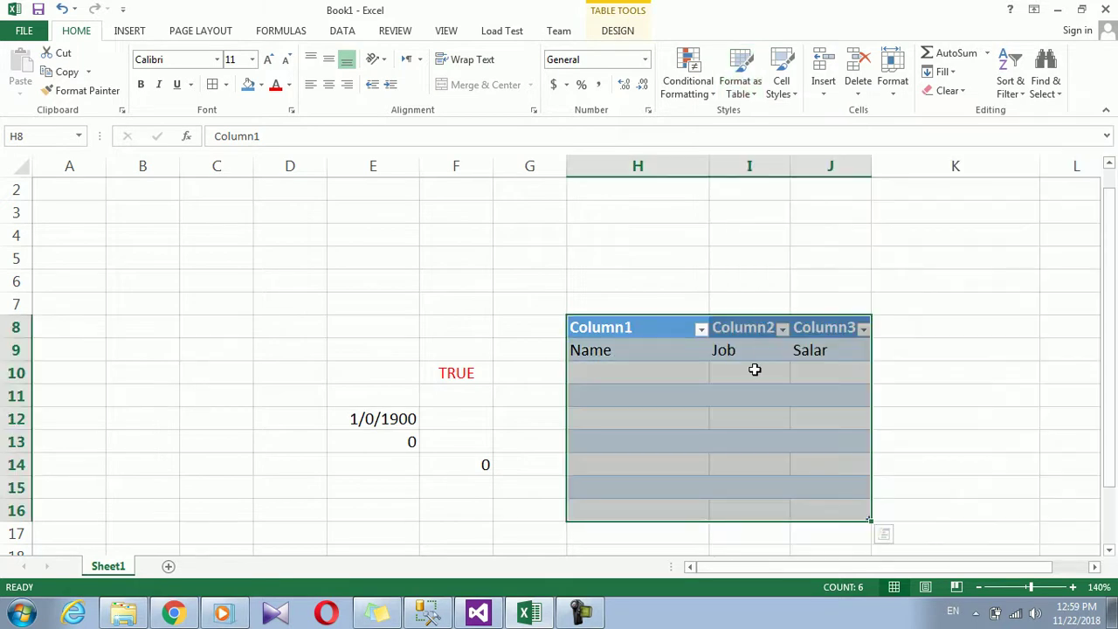
pyautogui.hotkey('ctrl', 'z')
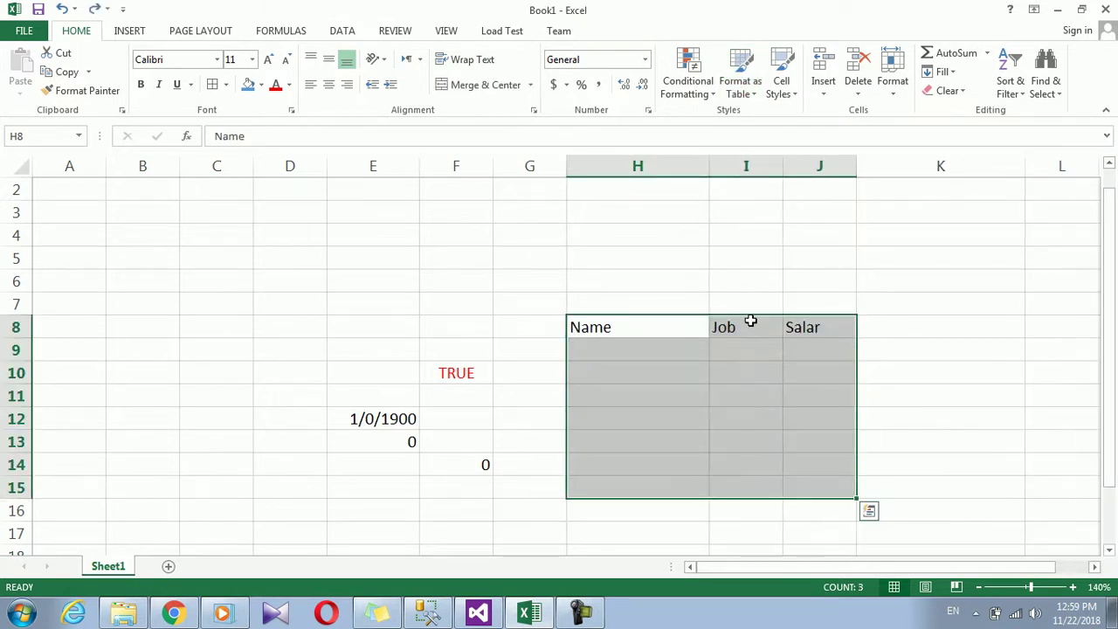
# - Apply a light table style to H8:J15 with the first row as headers
pyautogui.click(741, 94)
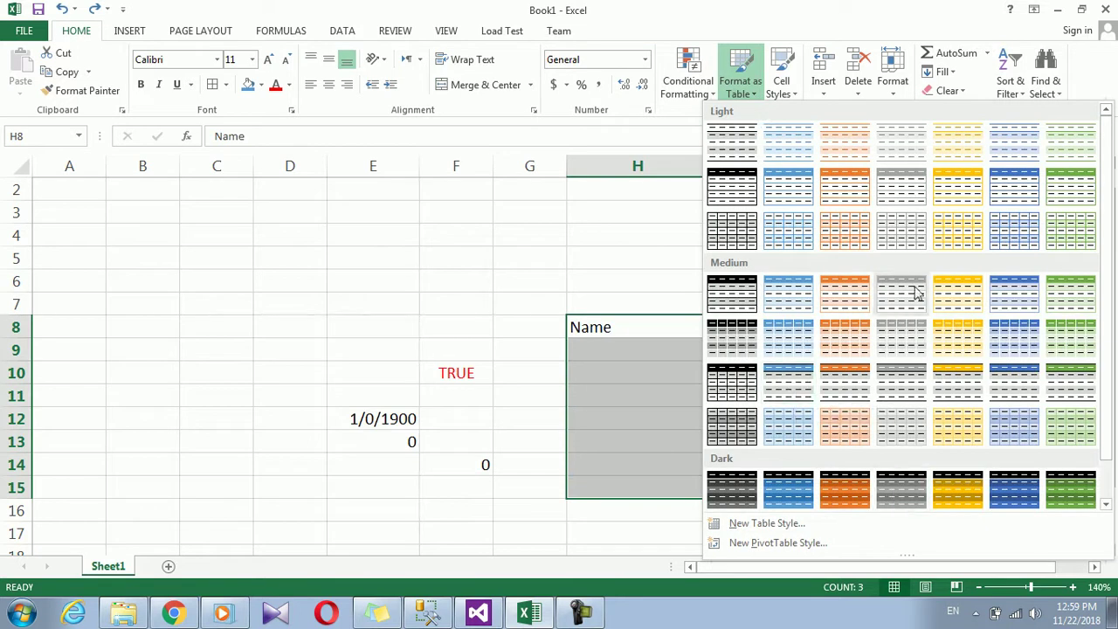
pyautogui.click(904, 203)
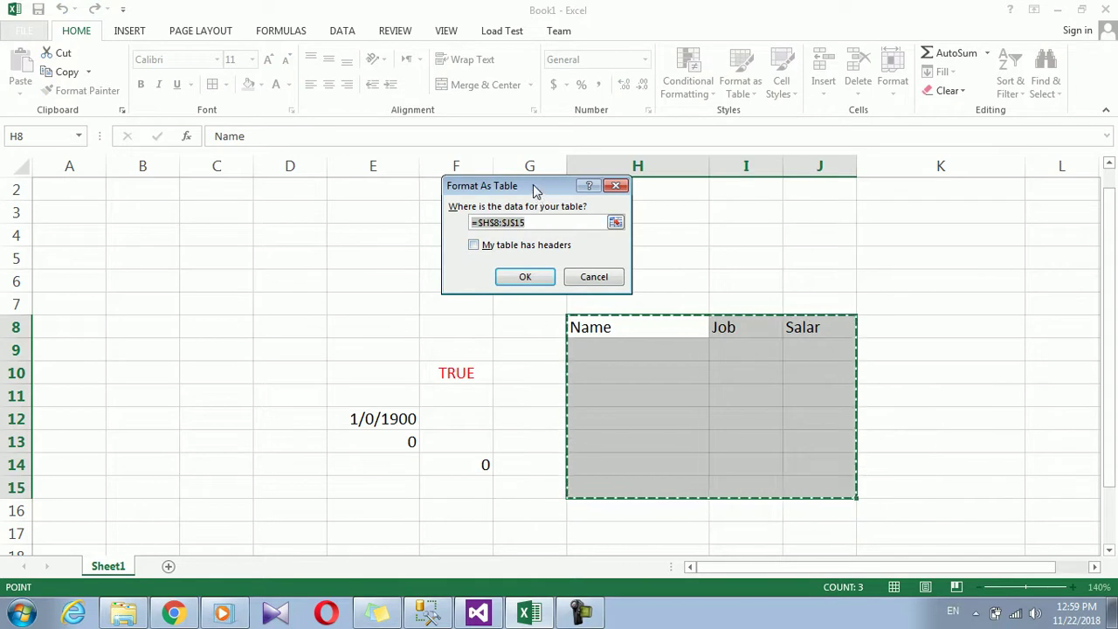
pyautogui.moveTo(535, 190); pyautogui.dragTo(354, 209)
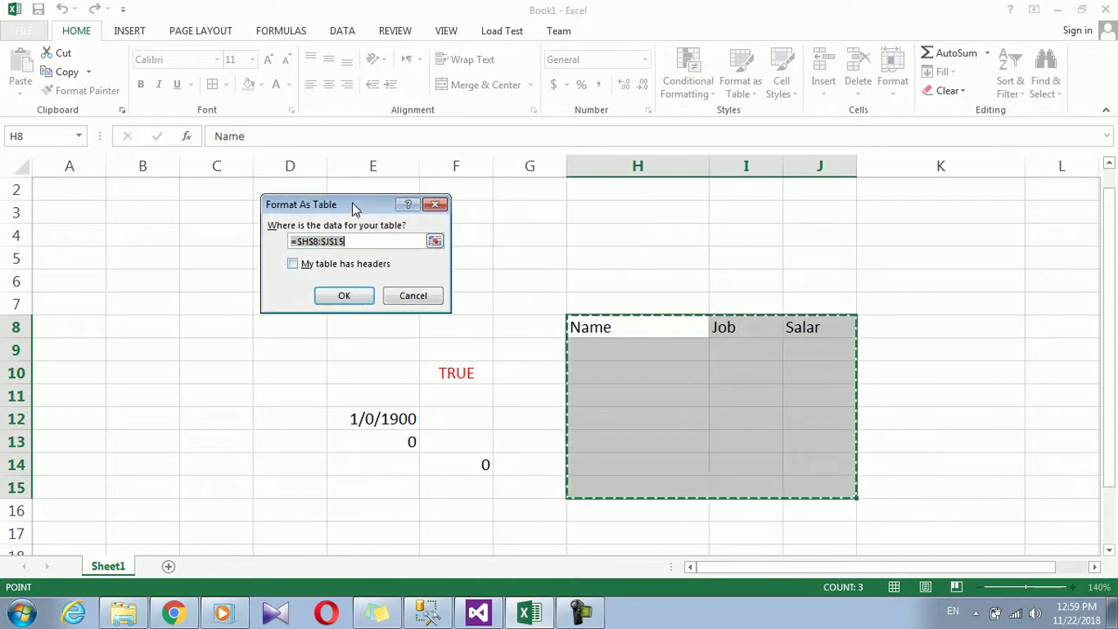
pyautogui.click(321, 265)
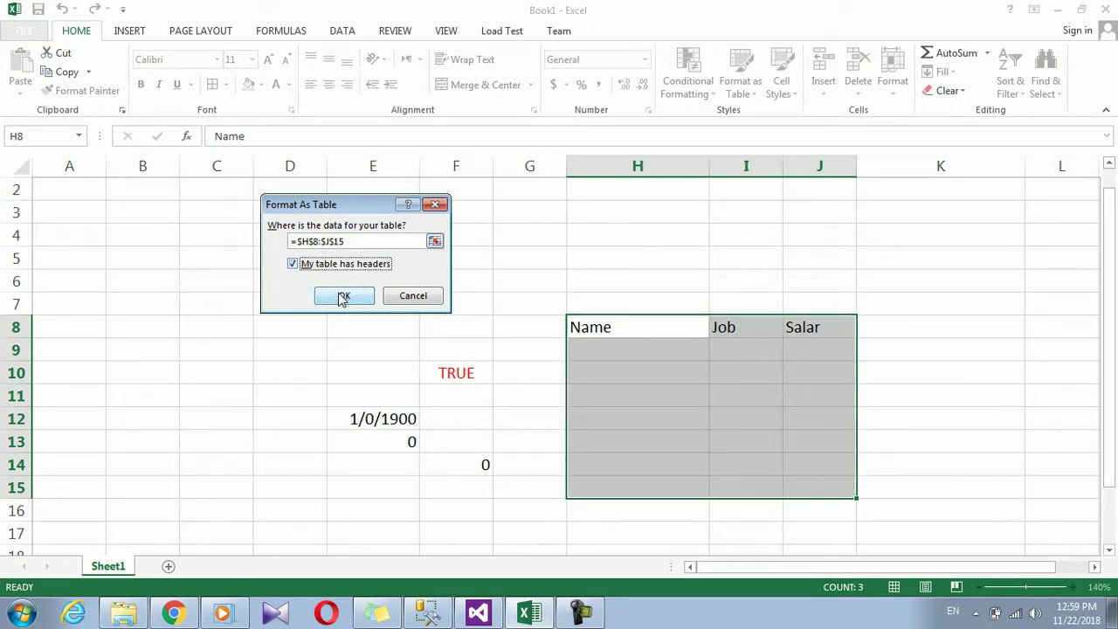
pyautogui.click(342, 298)
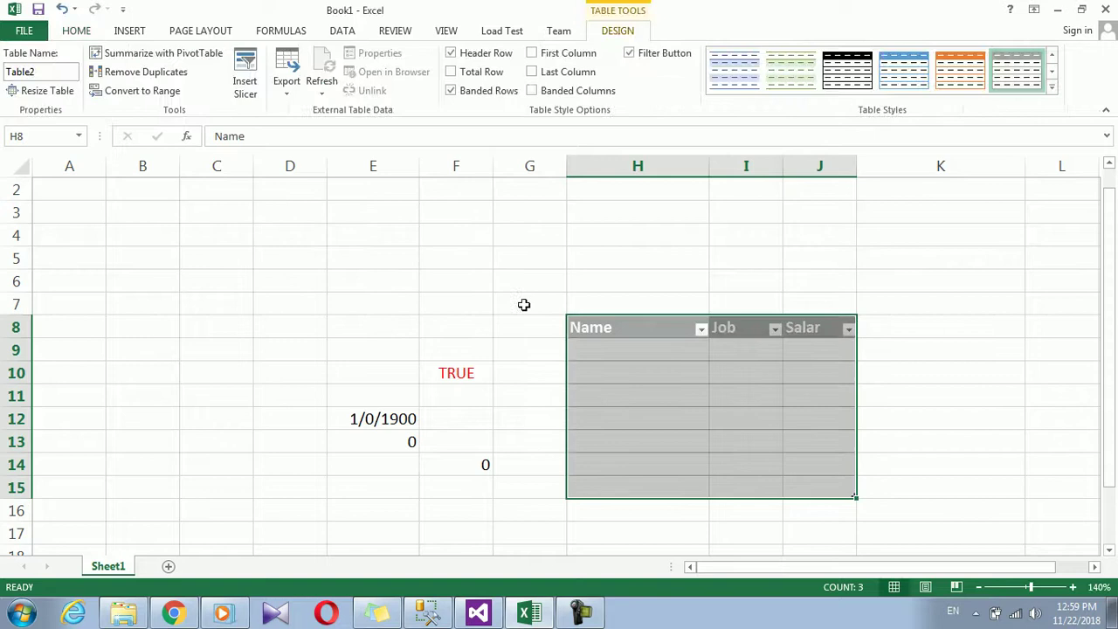
# - Select the table H8:J15 and turn off its filter arrows
pyautogui.click(680, 341)
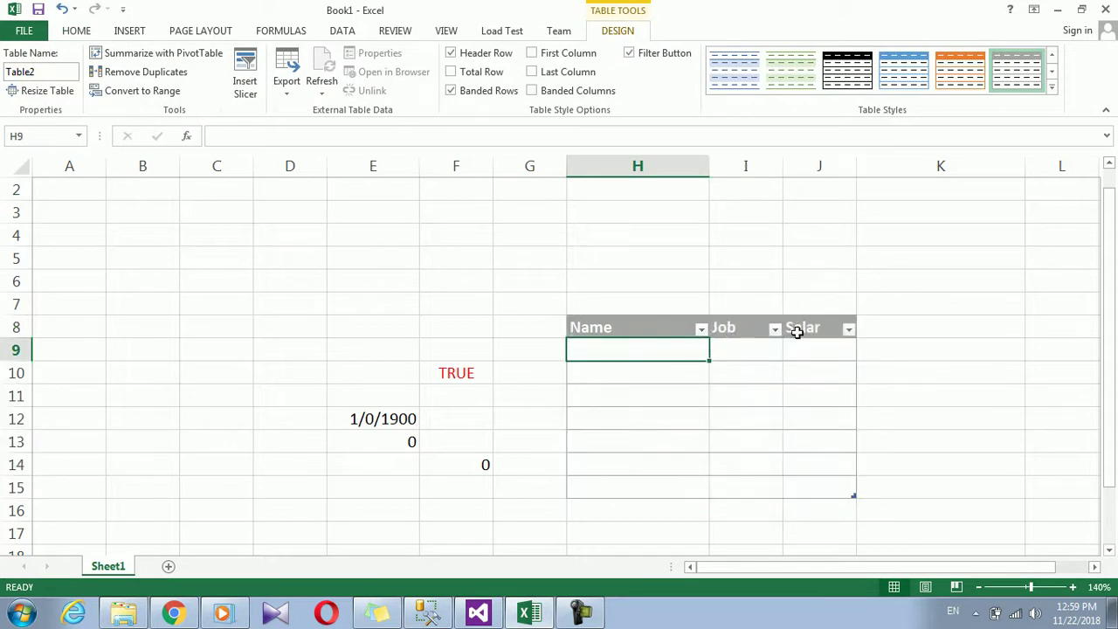
pyautogui.moveTo(644, 327)
pyautogui.mouseDown()
pyautogui.moveTo(798, 498)
pyautogui.moveTo(795, 514)
pyautogui.moveTo(792, 491)
pyautogui.mouseUp()
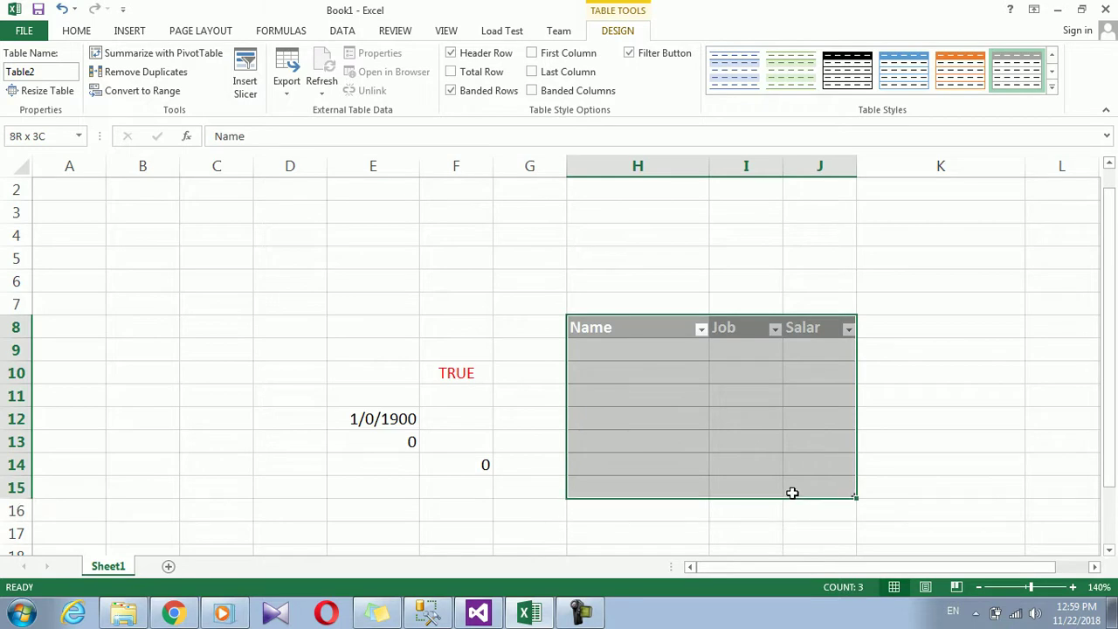
pyautogui.click(76, 32)
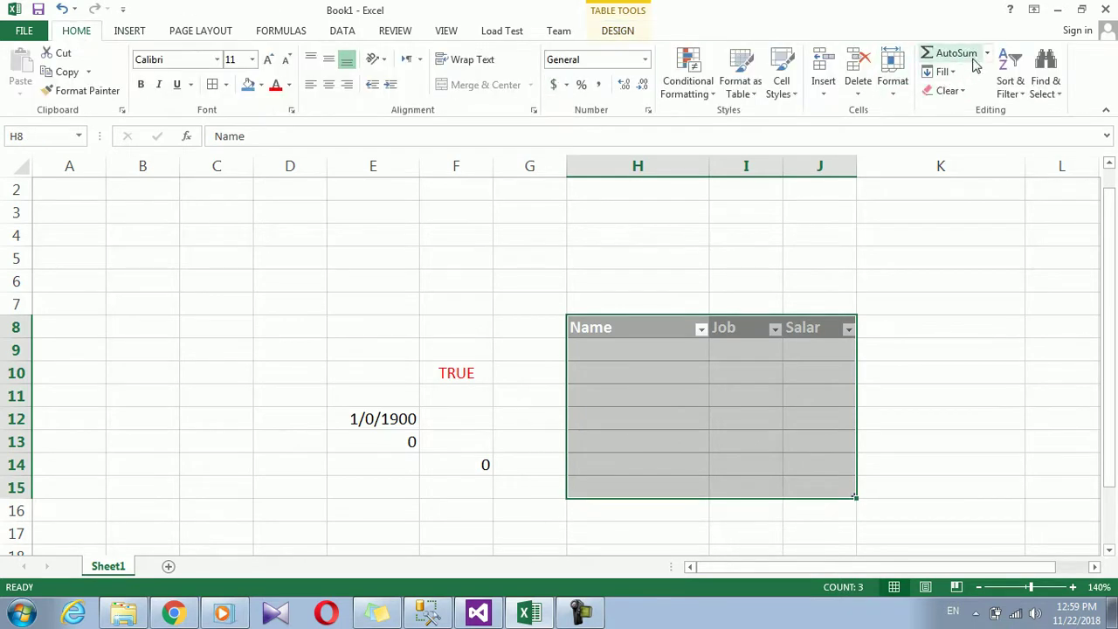
pyautogui.click(947, 72)
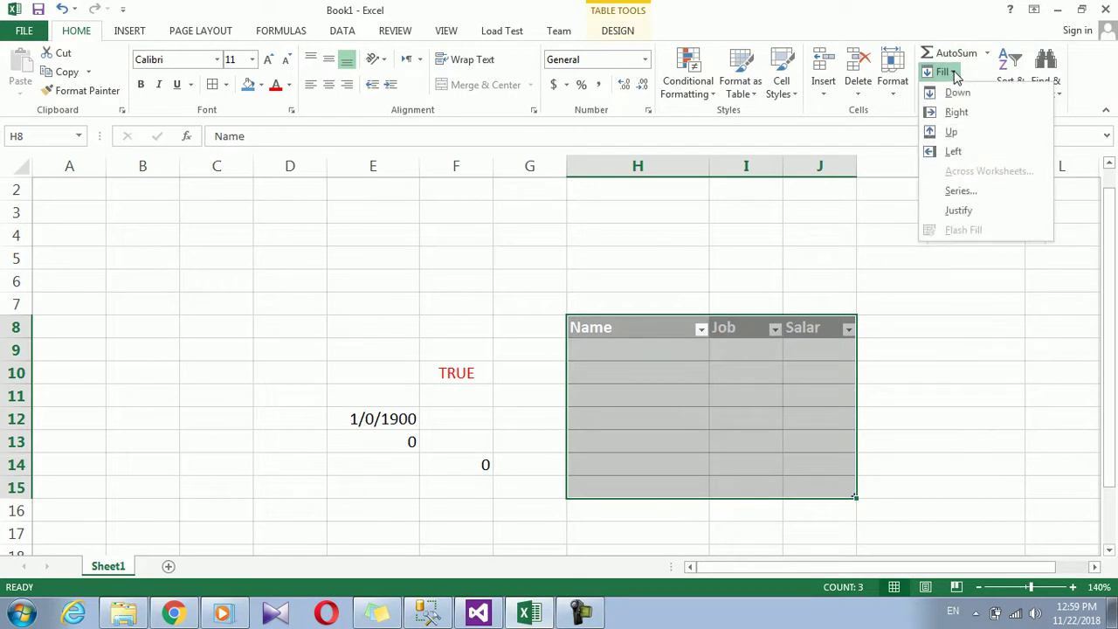
pyautogui.click(1009, 81)
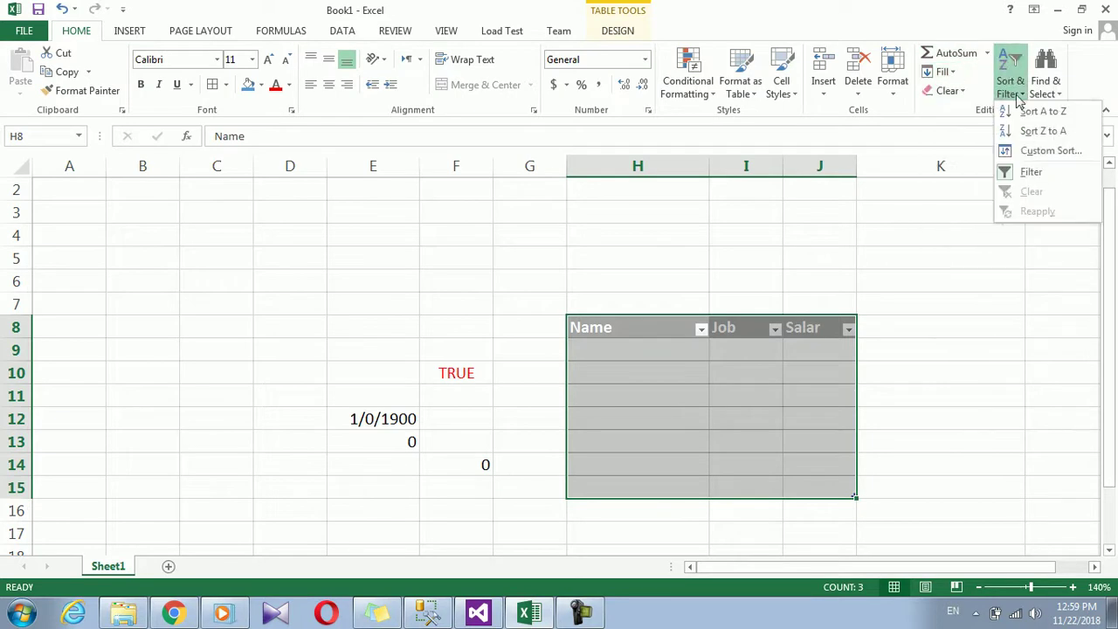
pyautogui.click(1016, 172)
# - Try black and dark grey table styles, settling on the dark gold style
pyautogui.click(716, 334)
pyautogui.click(606, 372)
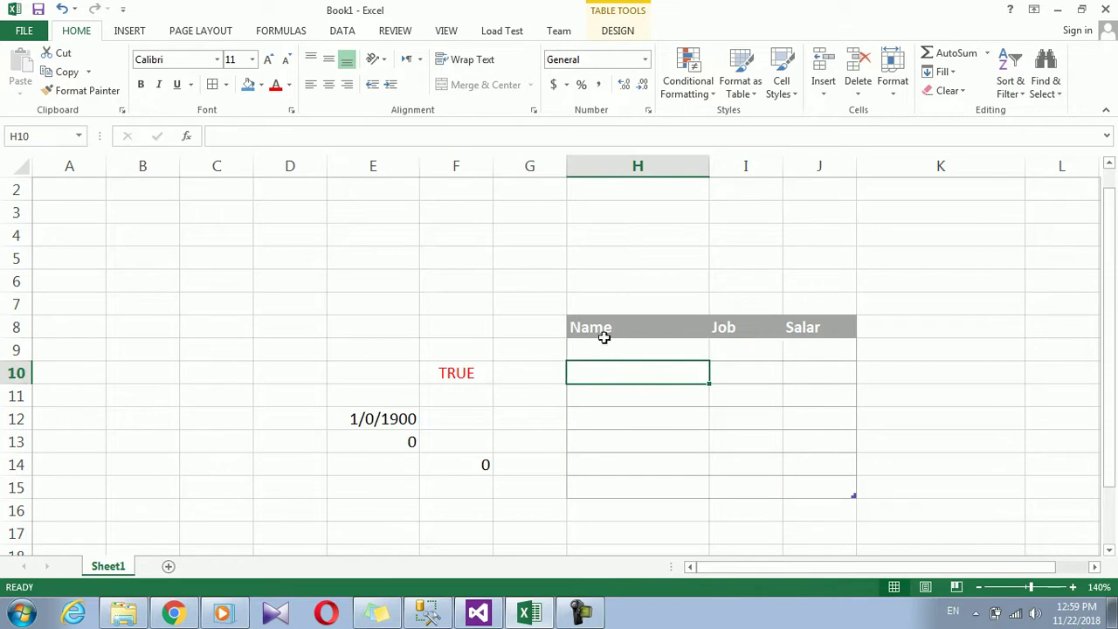
pyautogui.moveTo(603, 337); pyautogui.dragTo(789, 476)
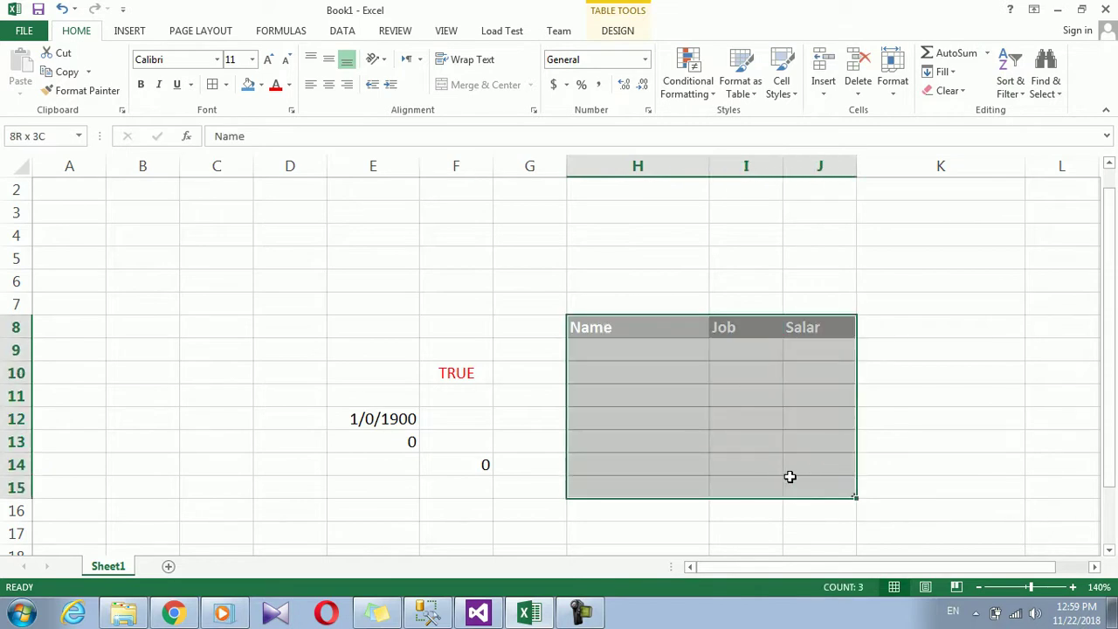
pyautogui.click(740, 83)
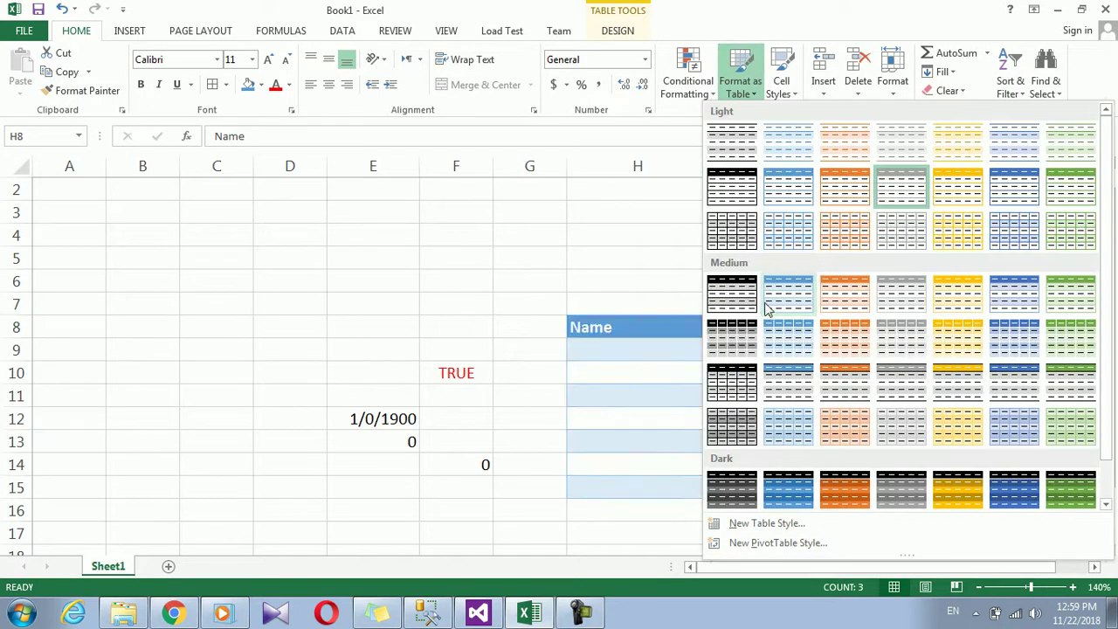
pyautogui.click(731, 294)
pyautogui.click(742, 78)
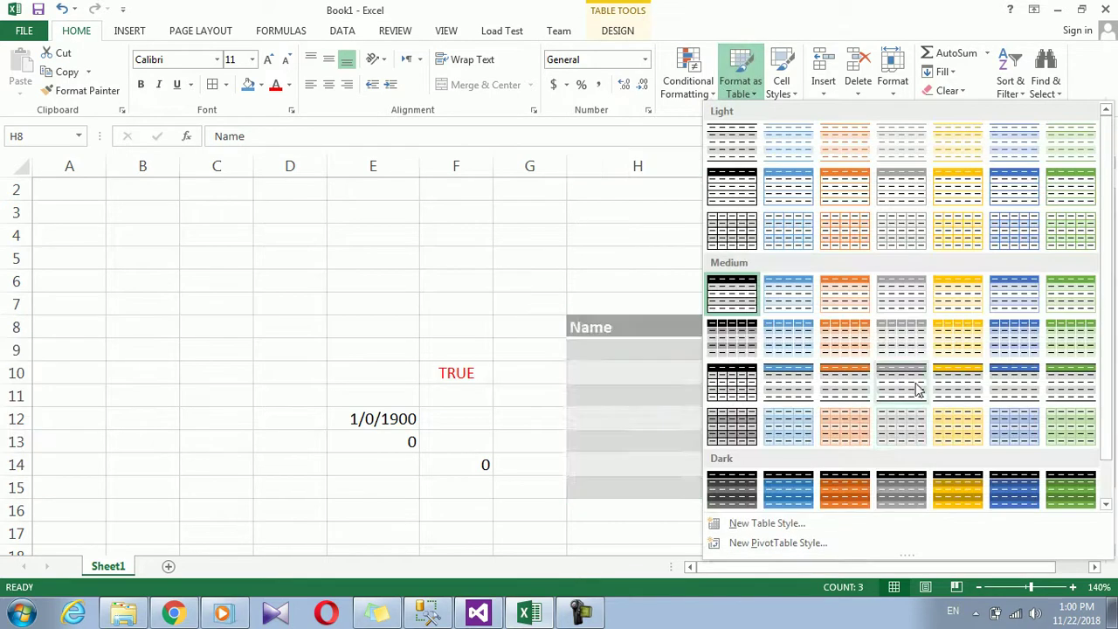
pyautogui.click(914, 495)
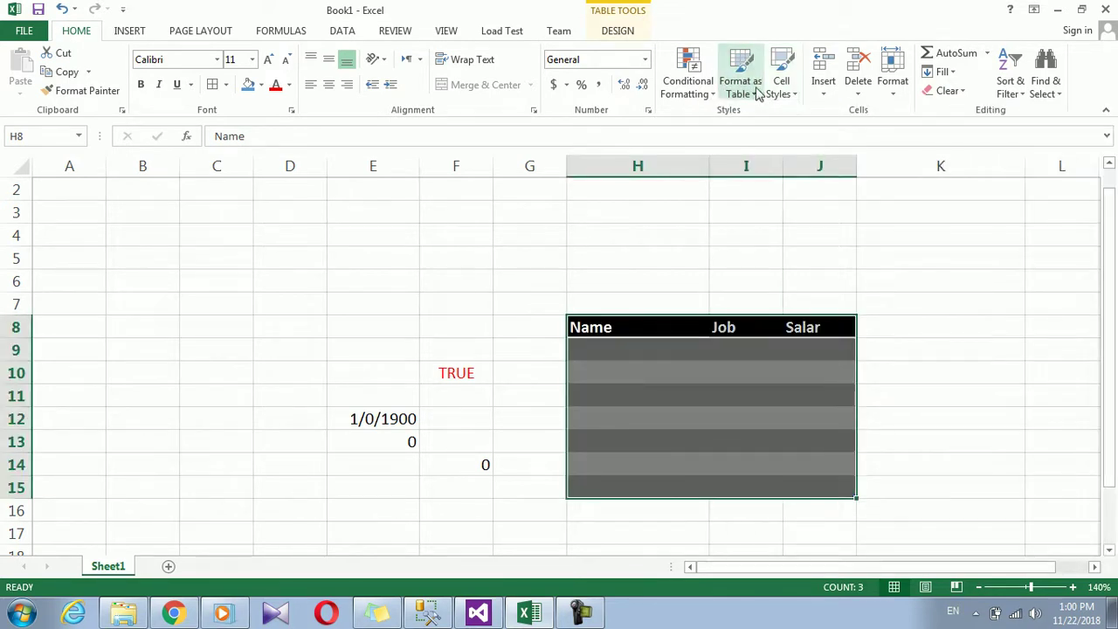
pyautogui.click(756, 94)
pyautogui.click(966, 491)
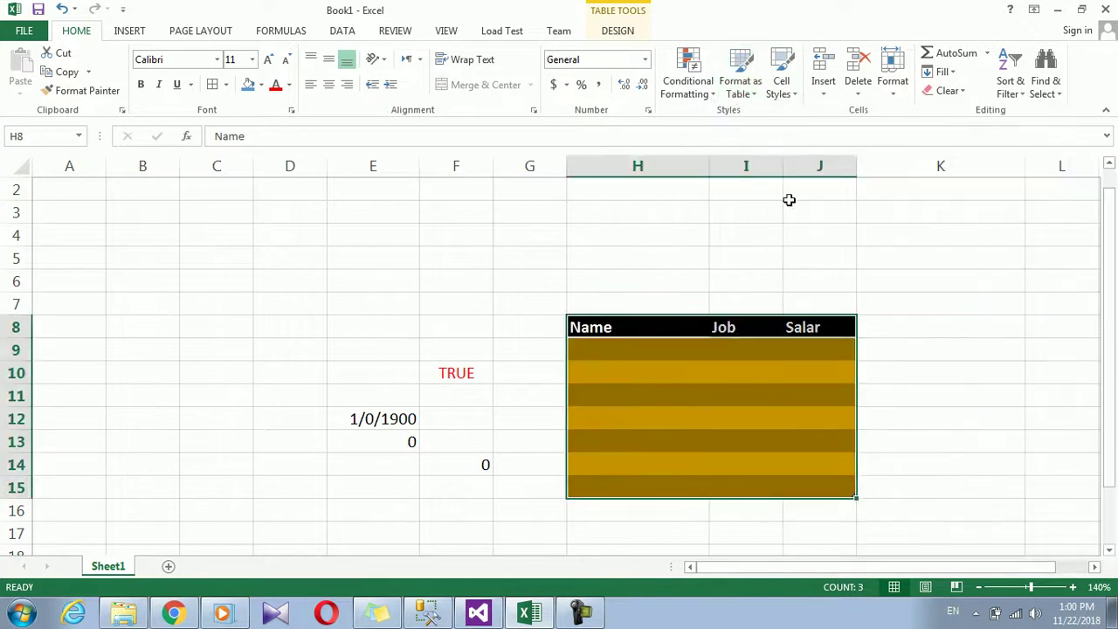
pyautogui.click(741, 80)
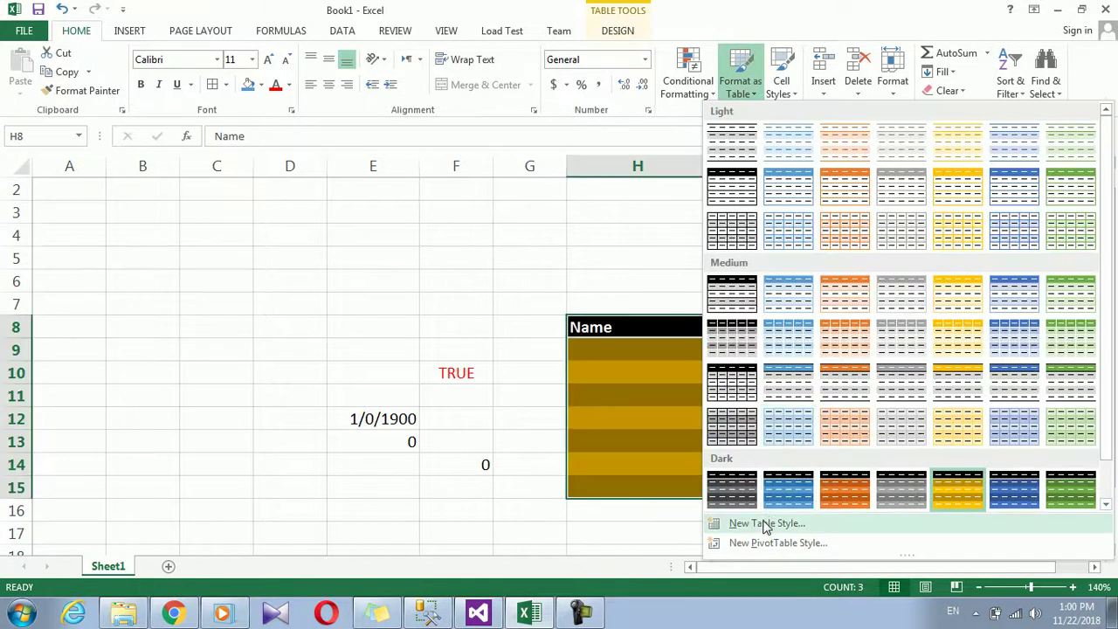
# - Create a new table style with bold red First Column Stripe formatting
pyautogui.click(765, 523)
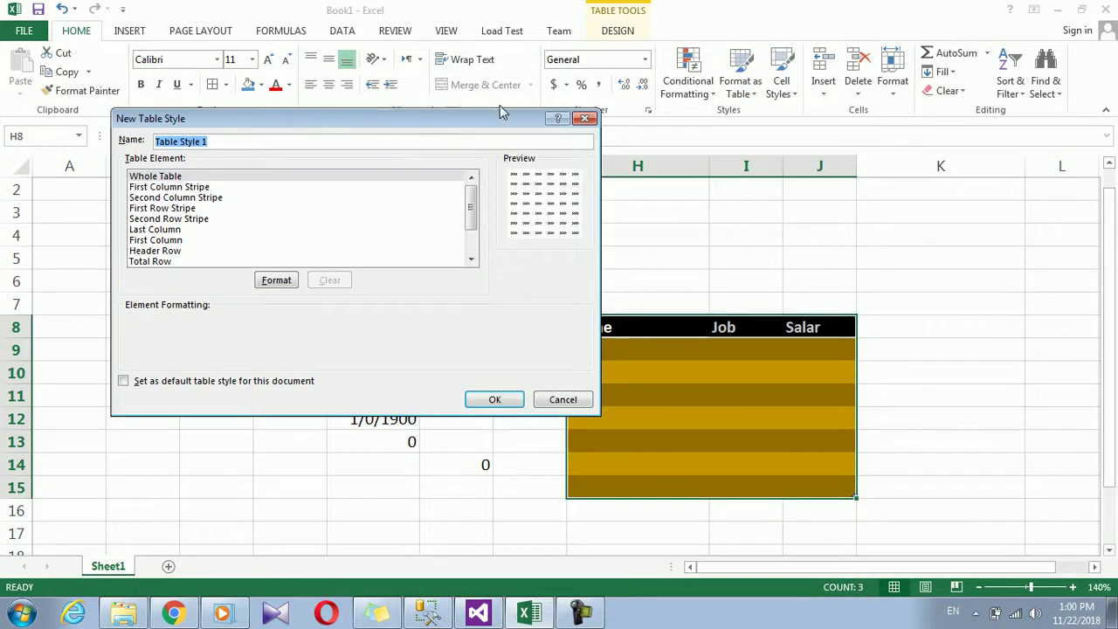
pyautogui.click(172, 188)
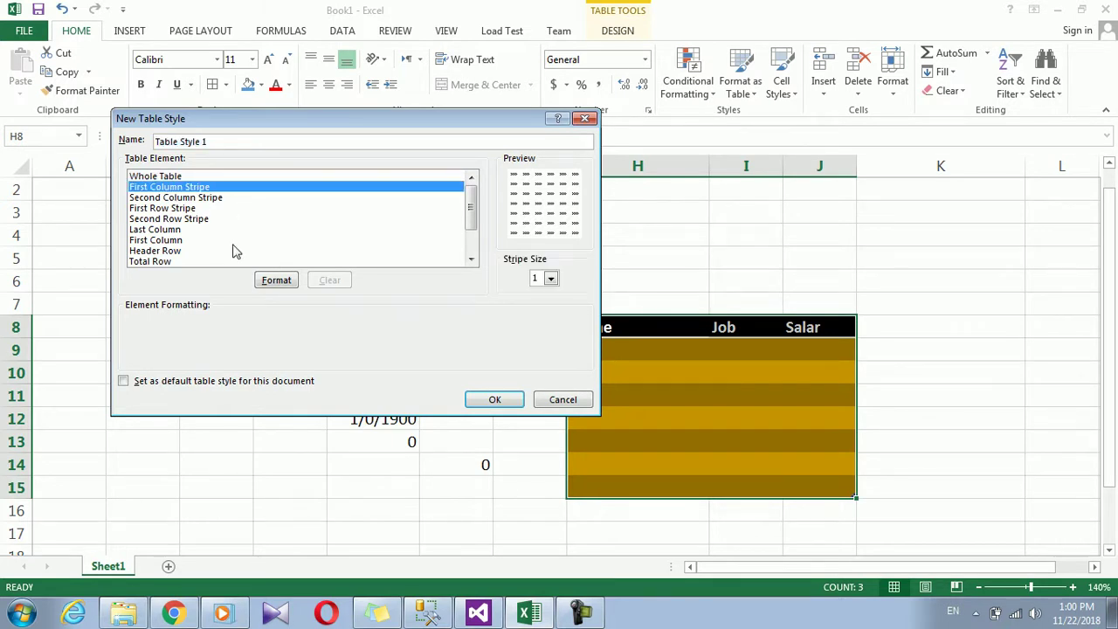
pyautogui.click(285, 283)
pyautogui.click(393, 162)
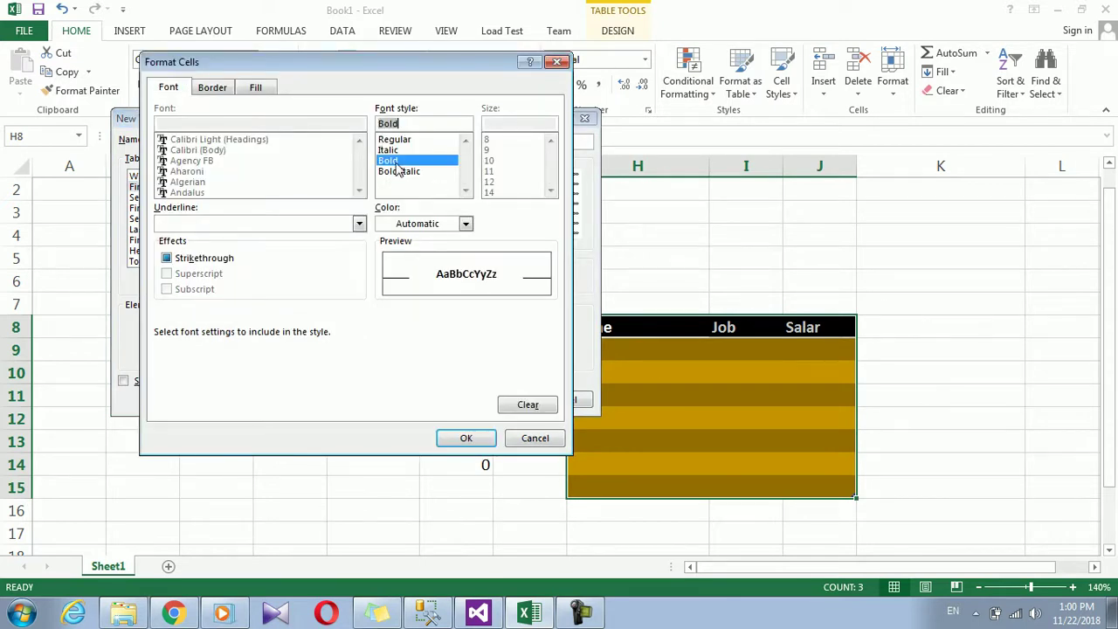
pyautogui.click(466, 224)
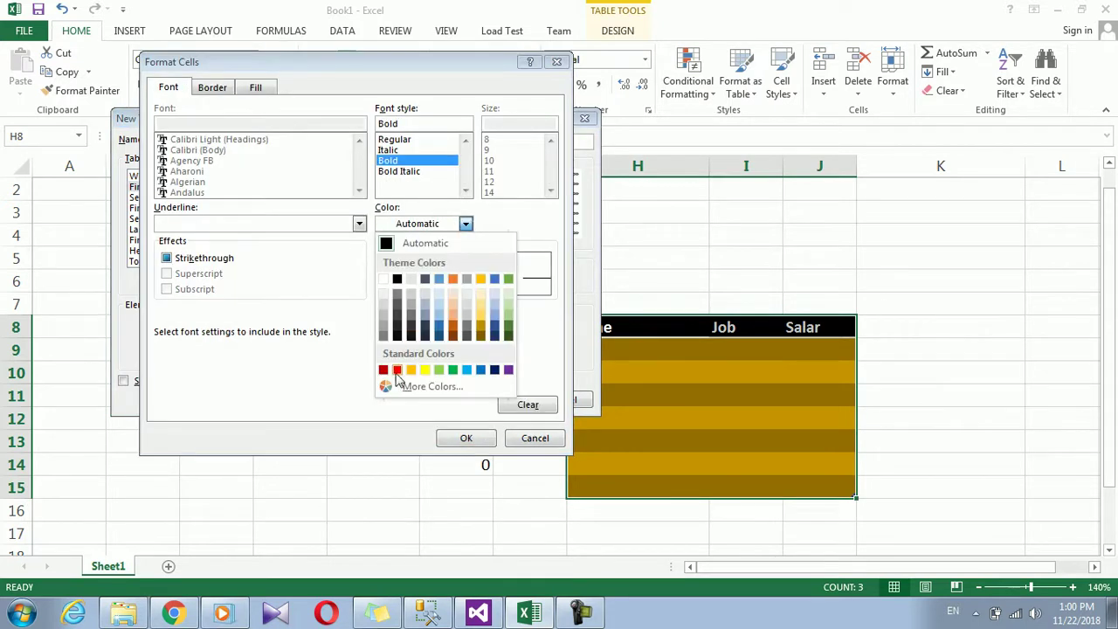
pyautogui.click(397, 369)
pyautogui.click(464, 438)
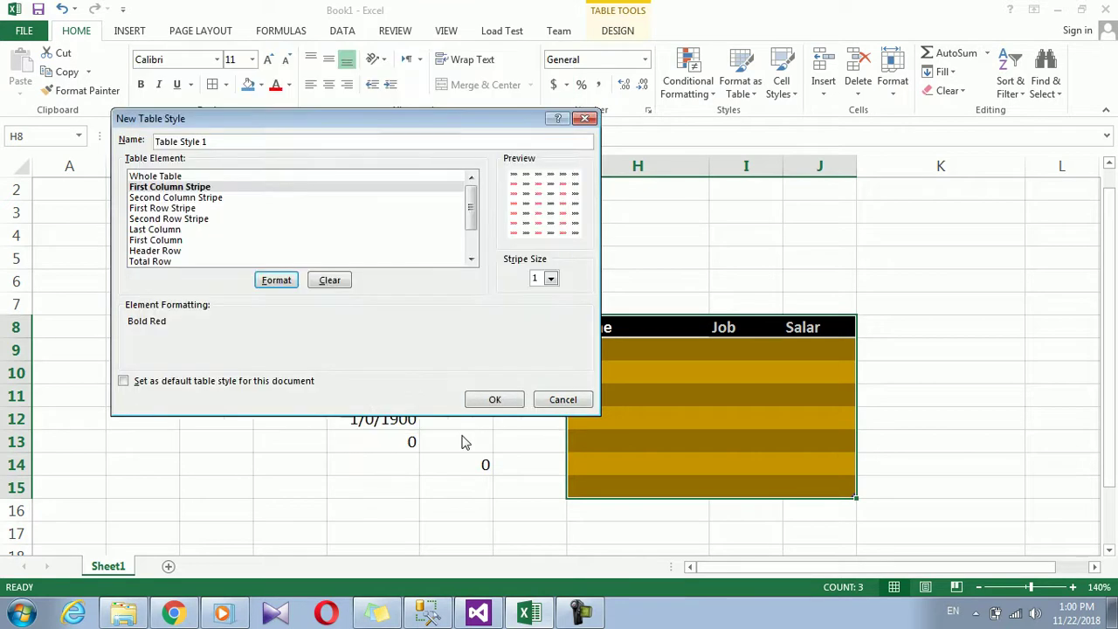
# - Review the table elements, save Table Style 1 and find it in the gallery
pyautogui.click(177, 218)
pyautogui.click(177, 241)
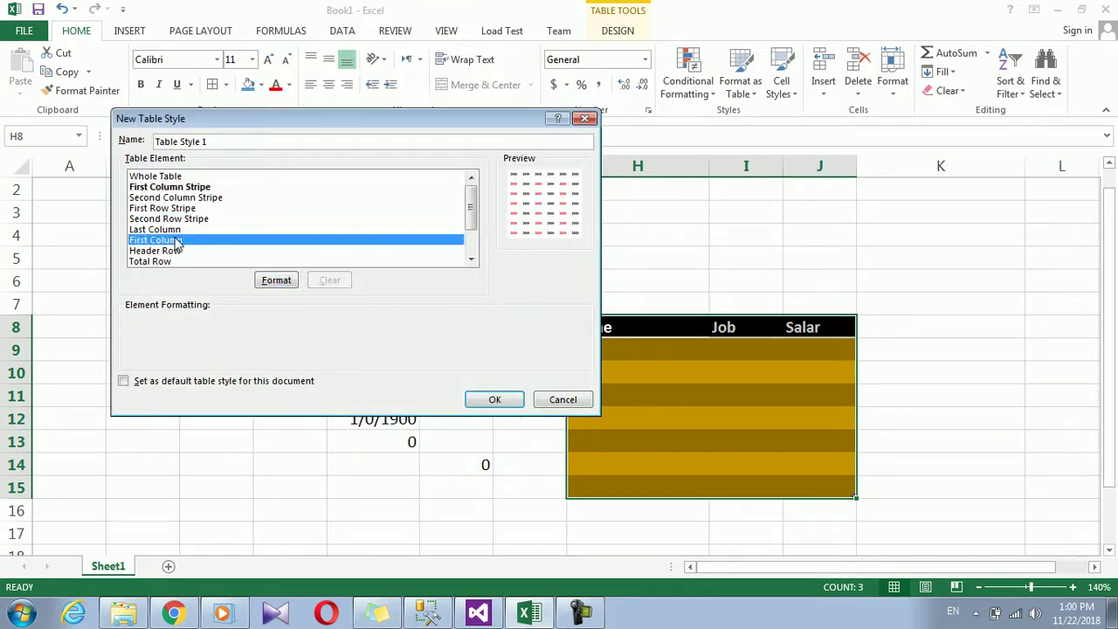
pyautogui.press('Down')
pyautogui.press('Up')
pyautogui.press('Up')
pyautogui.press('Up')
pyautogui.press('Up')
pyautogui.press('Down')
pyautogui.press('Down')
pyautogui.press('Down')
pyautogui.press('Down')
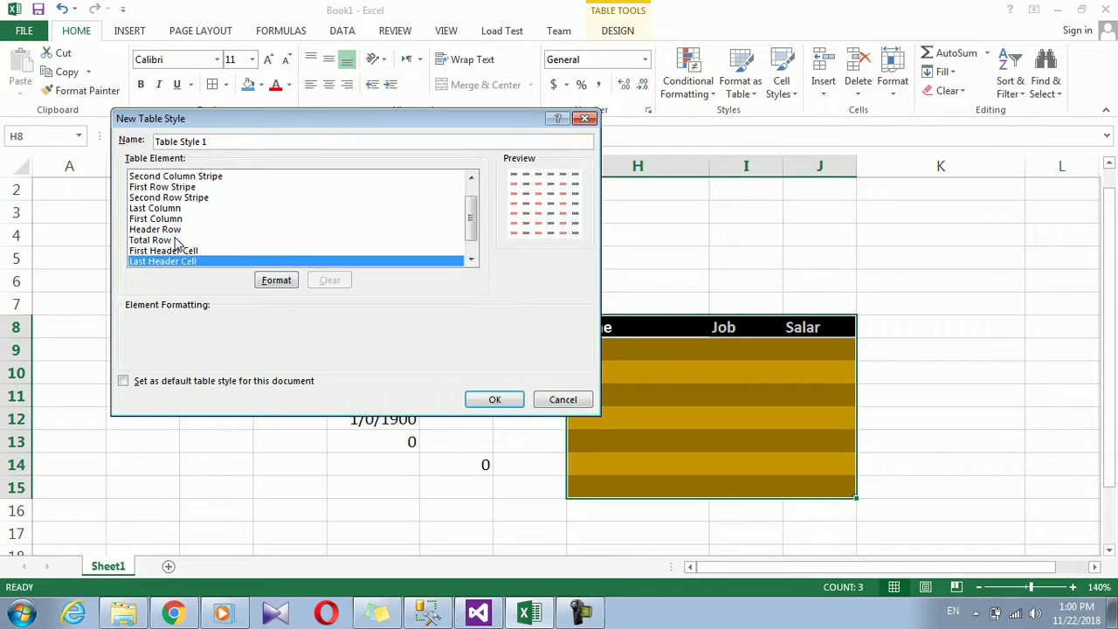
pyautogui.click(495, 399)
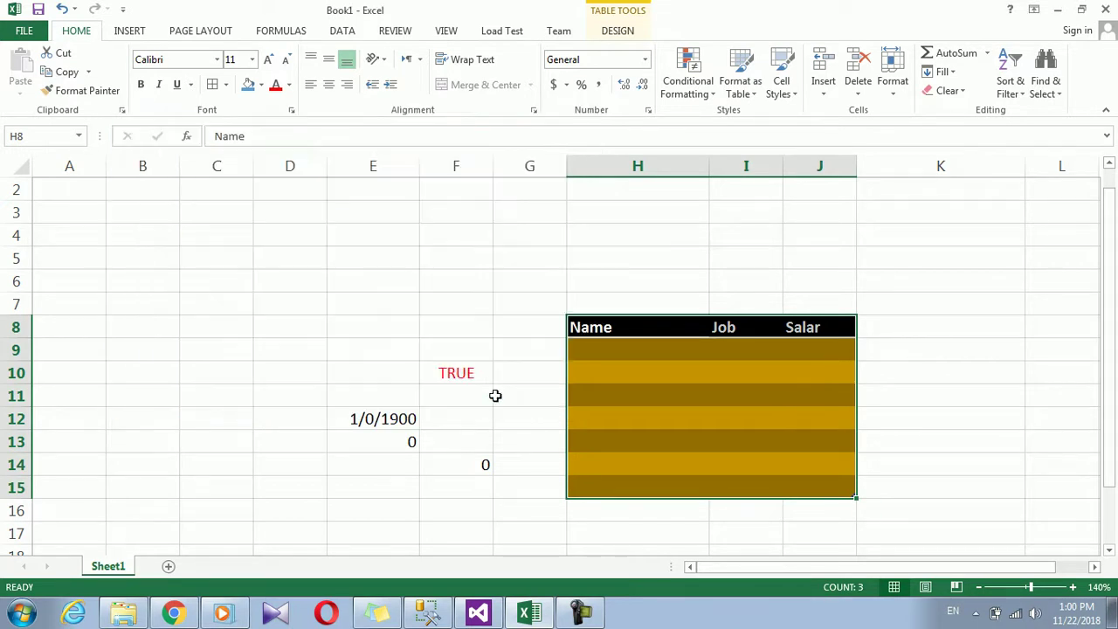
pyautogui.click(725, 77)
pyautogui.scroll(-1, 742, 144)
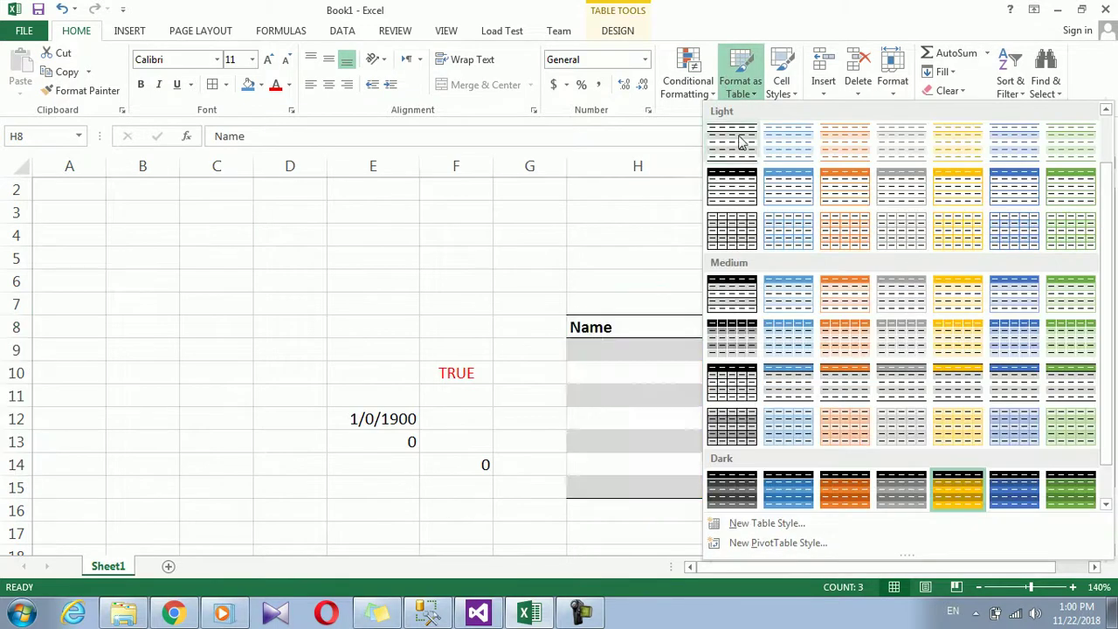
pyautogui.scroll(1, 1107, 153)
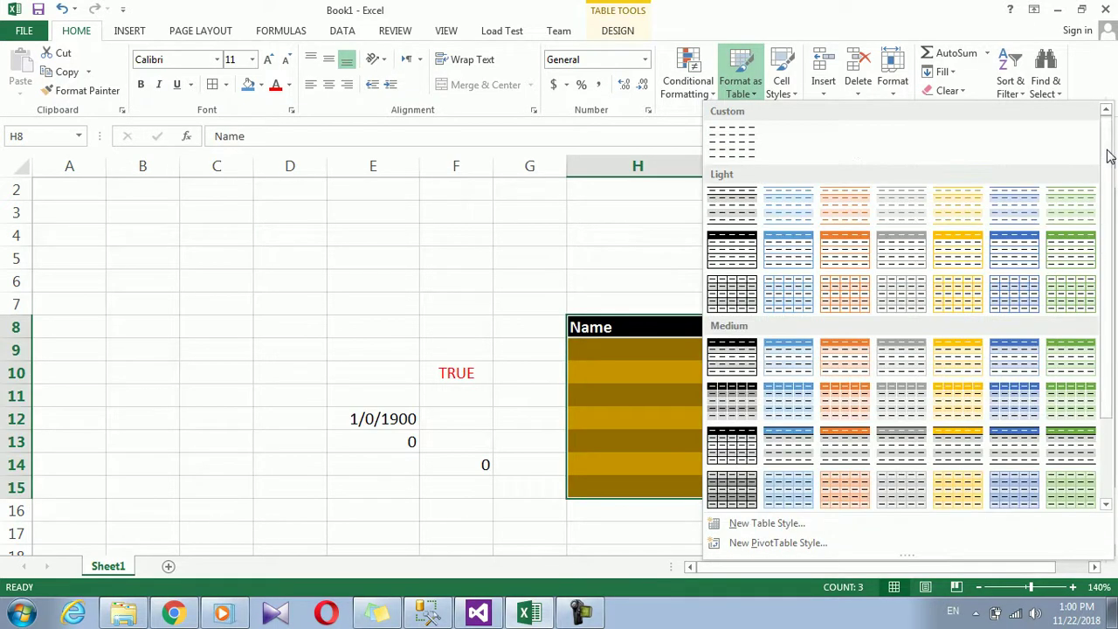
# - Replace the entry in H9 with 'ali'
pyautogui.click(738, 138)
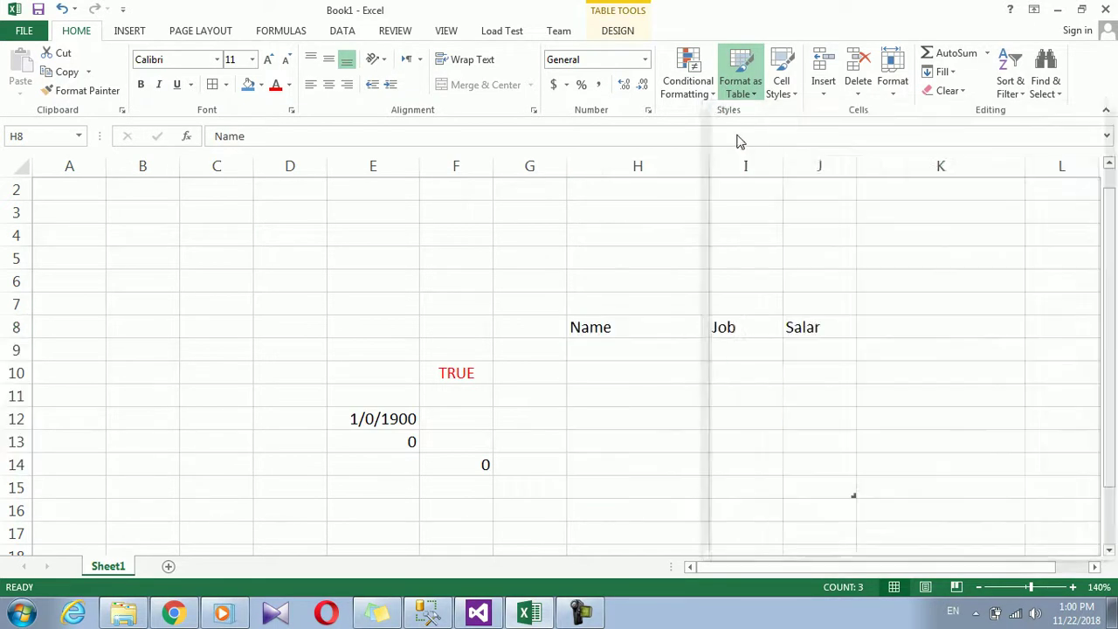
pyautogui.click(659, 425)
pyautogui.click(657, 351)
pyautogui.write('d')
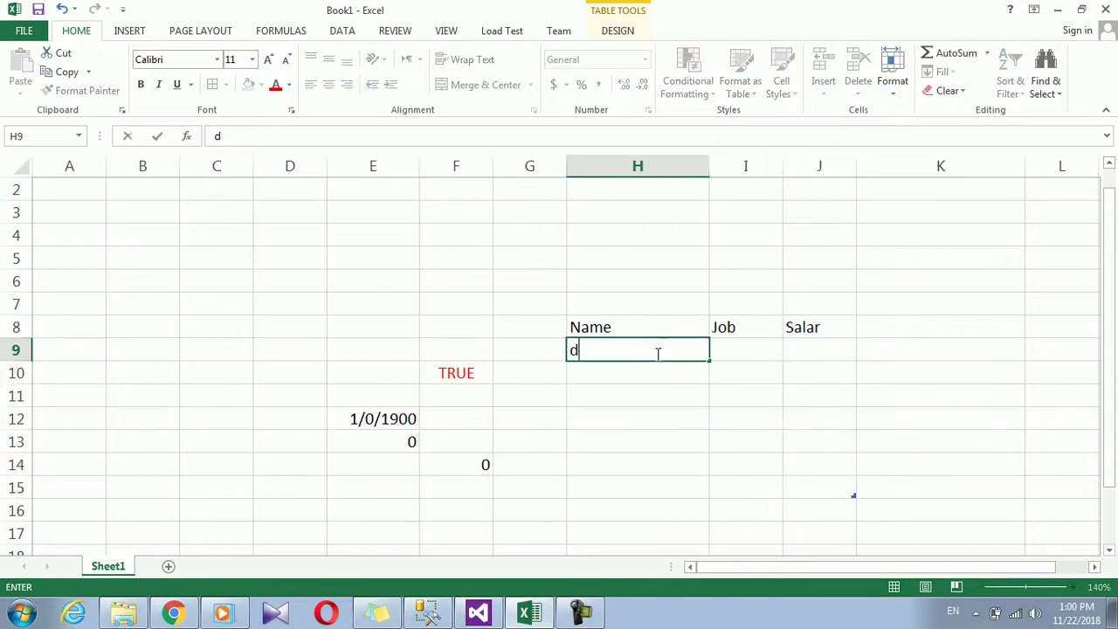
pyautogui.write('fdslf')
pyautogui.press('Return')
pyautogui.click(651, 353)
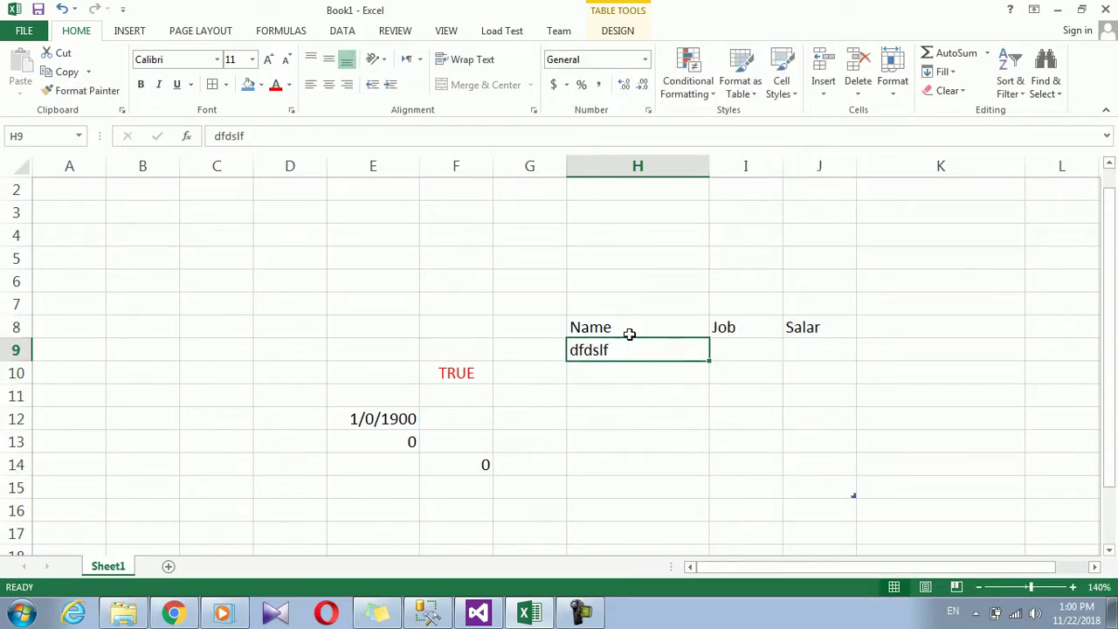
pyautogui.click(628, 330)
pyautogui.click(618, 355)
pyautogui.write('ali')
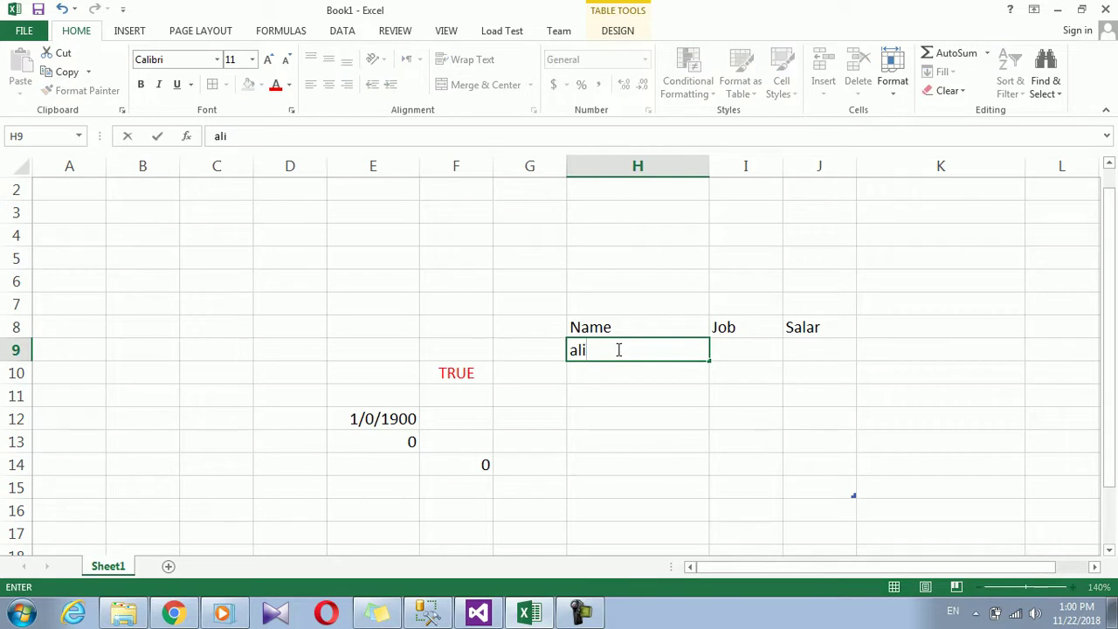
pyautogui.click(606, 407)
pyautogui.click(607, 368)
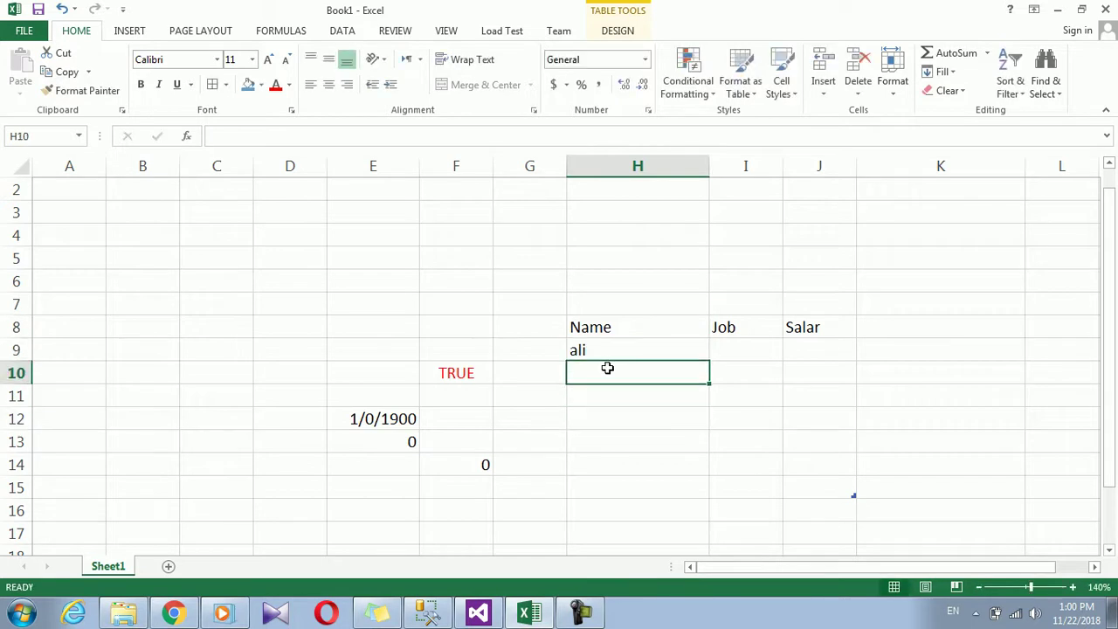
# - Select H8:J15 and apply the Accent5 cell style to it
pyautogui.click(607, 345)
pyautogui.moveTo(619, 327); pyautogui.dragTo(746, 474)
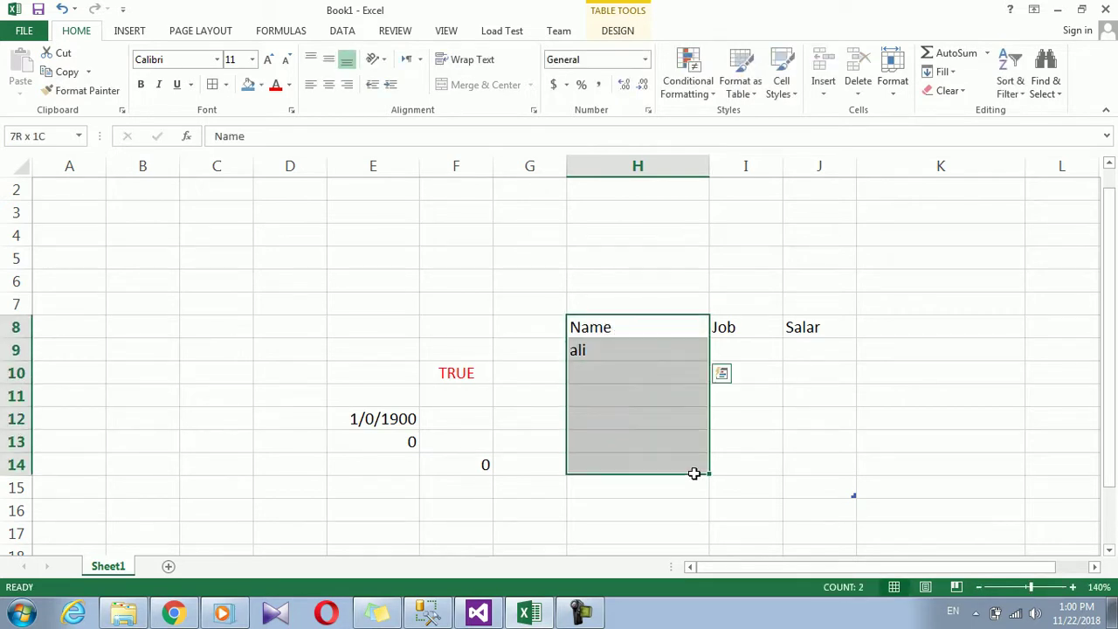
pyautogui.moveTo(746, 474); pyautogui.dragTo(831, 486)
pyautogui.click(742, 93)
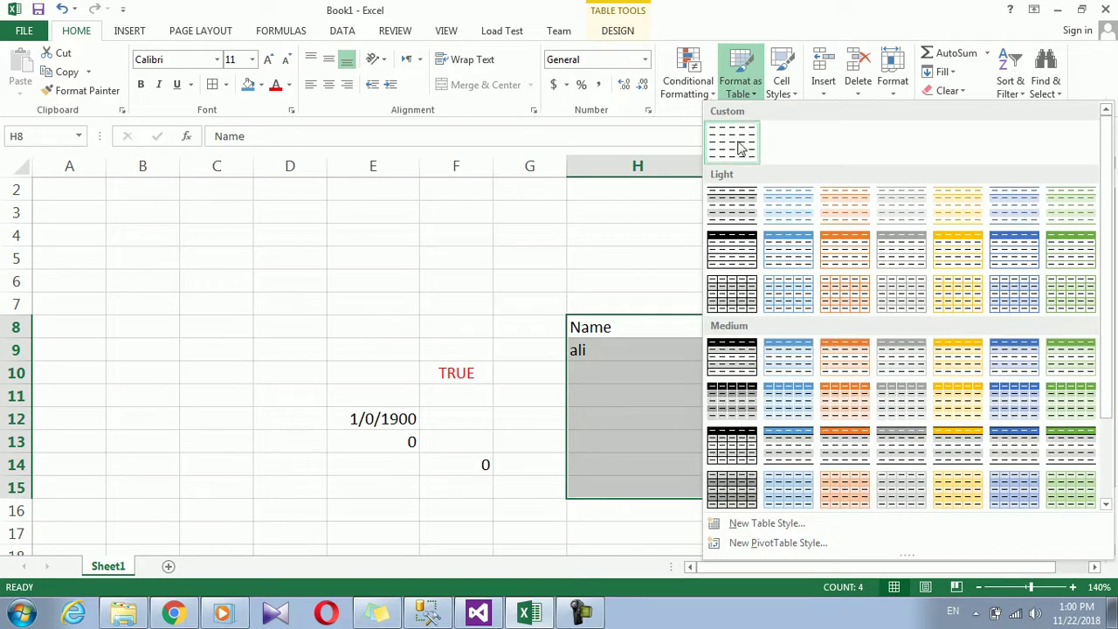
pyautogui.click(739, 141)
pyautogui.click(740, 87)
pyautogui.click(794, 92)
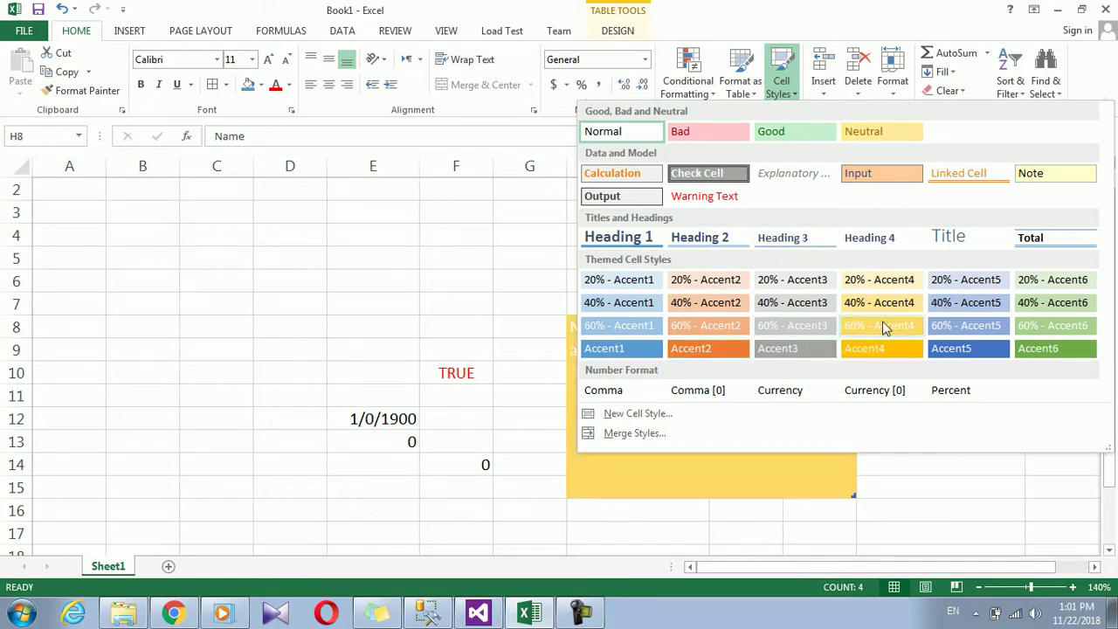
pyautogui.click(936, 347)
# - With I10 selected, start defining a new cell style from the Cell Styles gallery
pyautogui.click(749, 366)
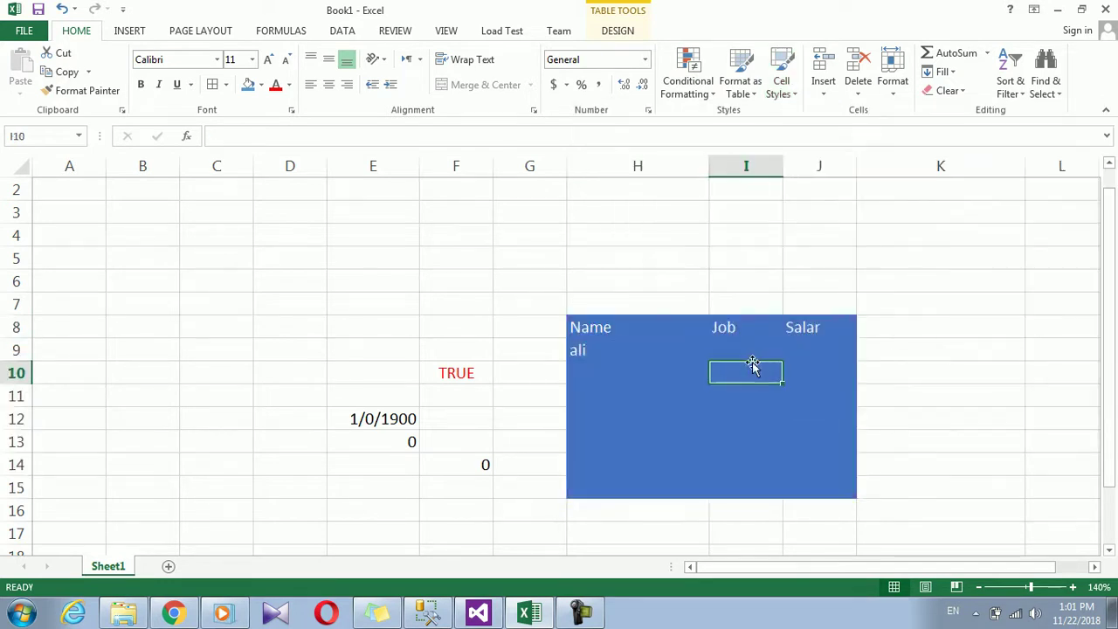
pyautogui.click(780, 80)
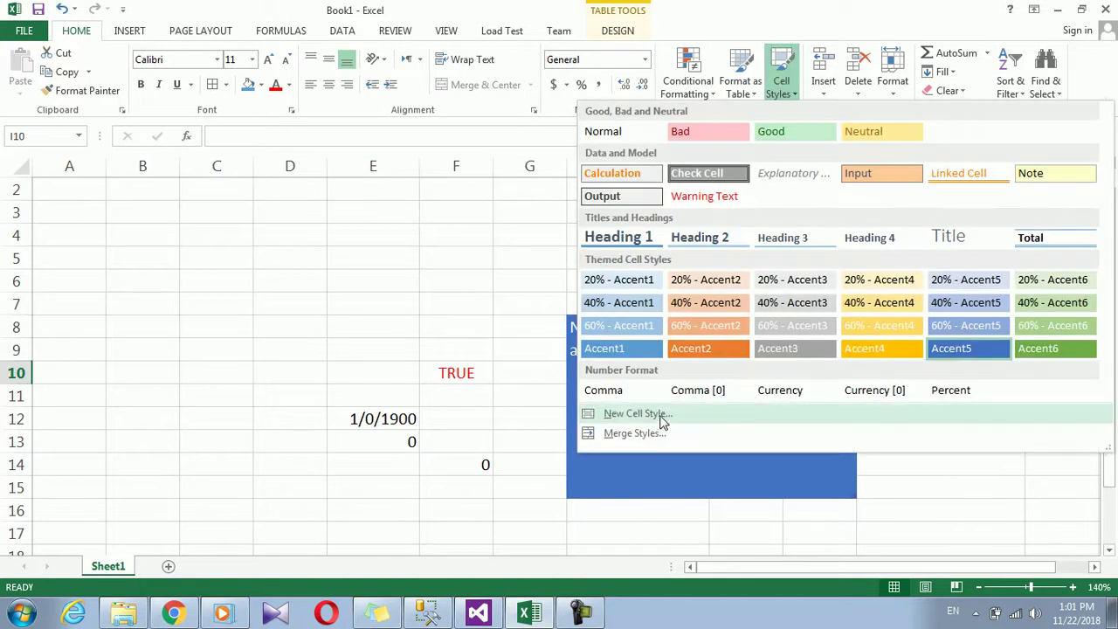
pyautogui.click(664, 417)
# - Exclude Number and Alignment from the new Style 1 definition
pyautogui.click(291, 219)
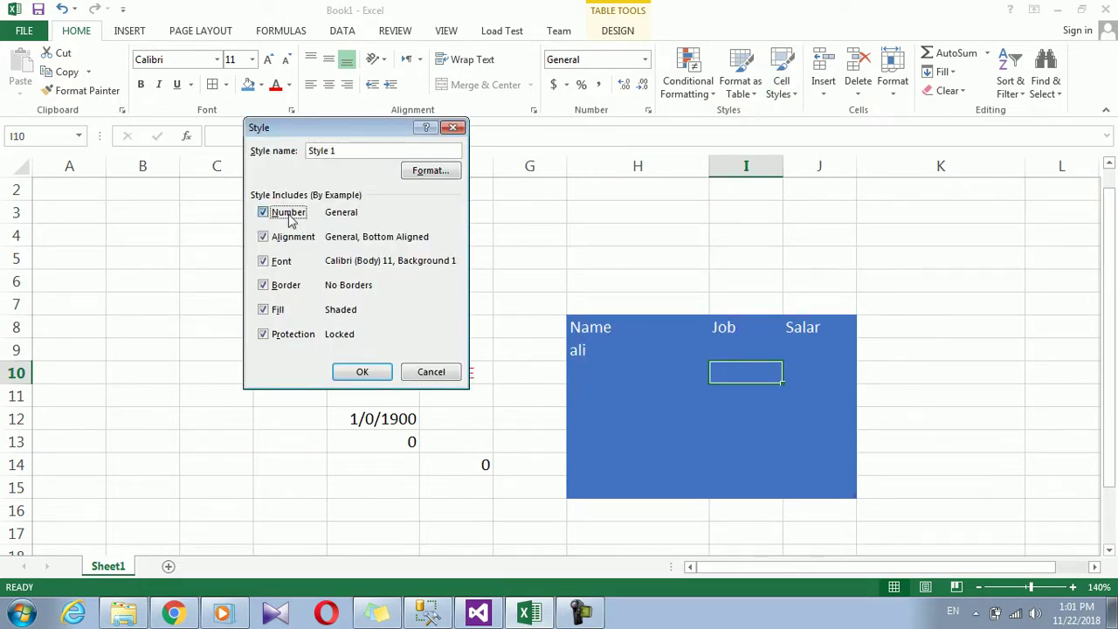
pyautogui.click(285, 247)
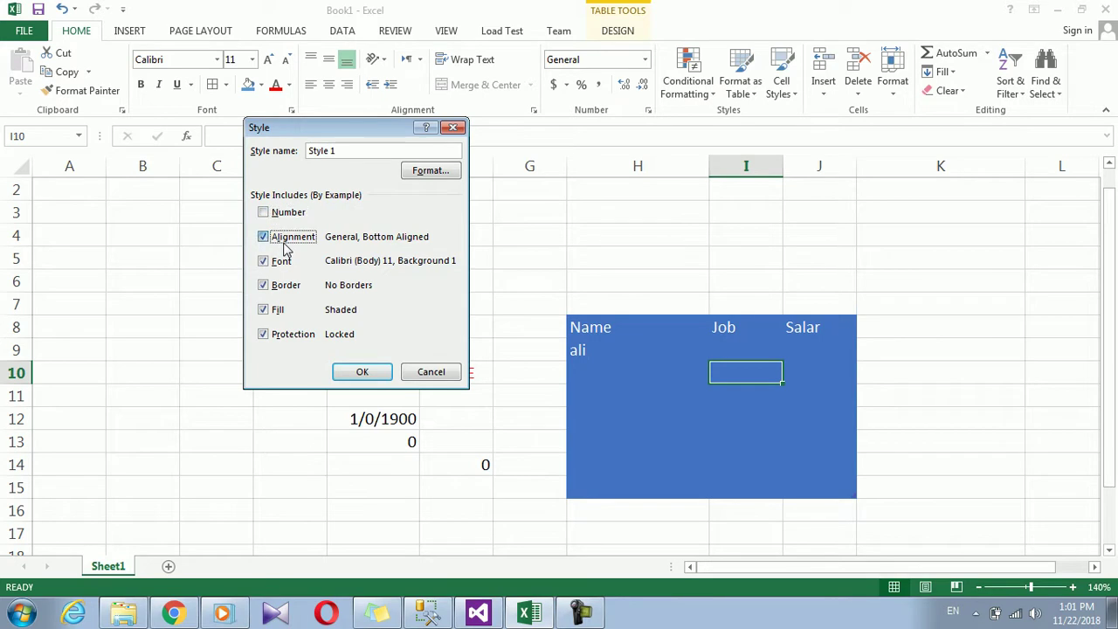
pyautogui.click(430, 170)
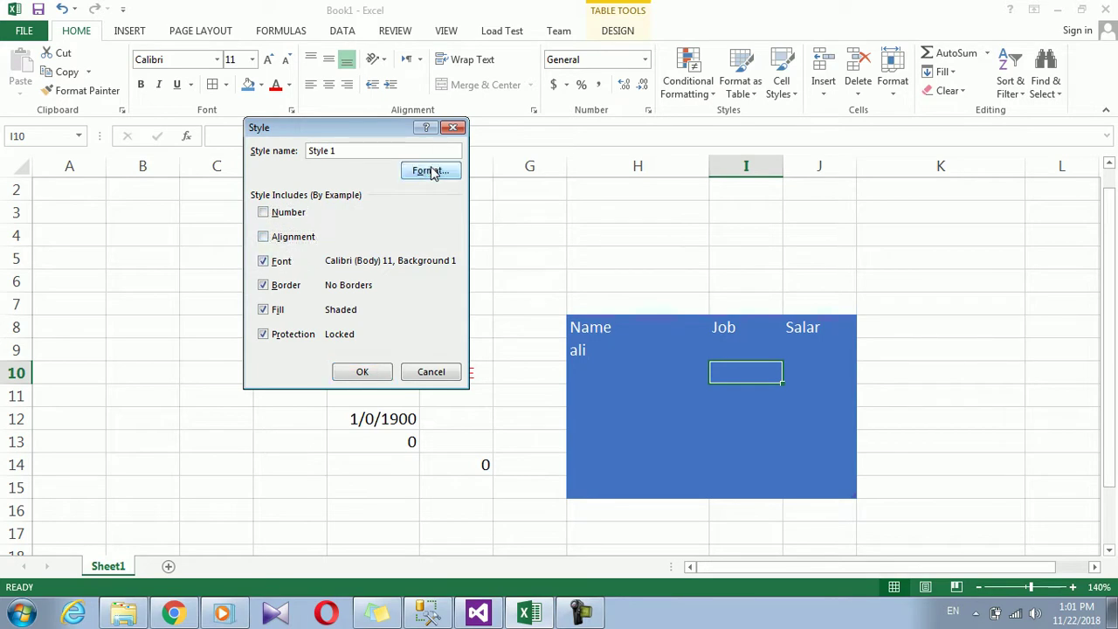
pyautogui.click(223, 102)
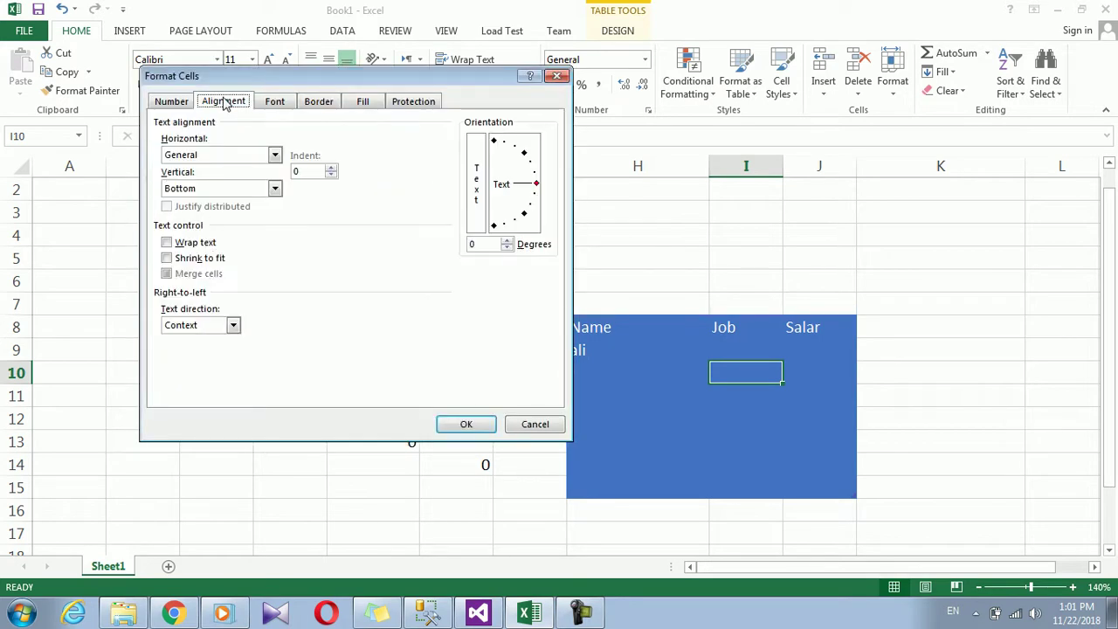
pyautogui.click(278, 102)
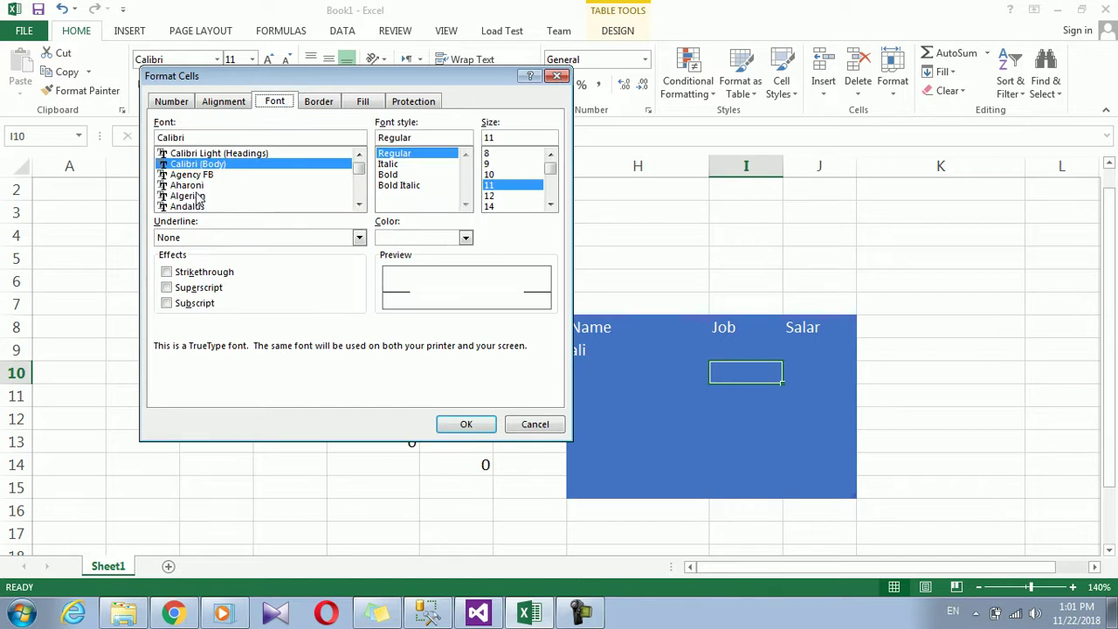
# - Give Style 1 a Lucida 36 Bold Italic font and save the style
pyautogui.click(399, 185)
pyautogui.click(494, 207)
pyautogui.scroll(-3, 494, 201)
pyautogui.click(488, 186)
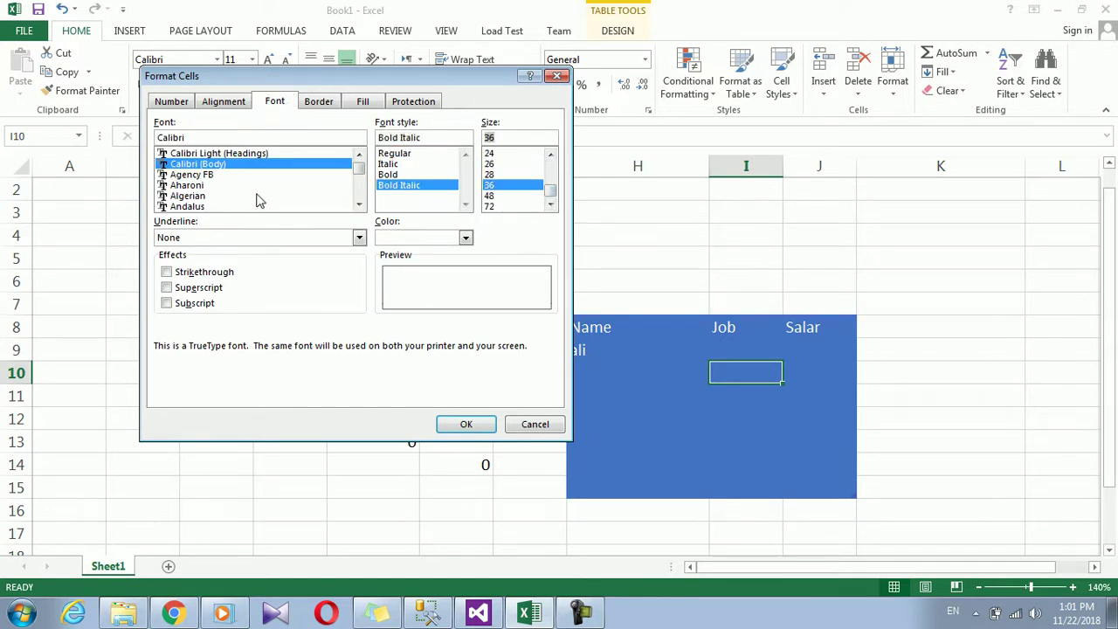
pyautogui.click(254, 138)
pyautogui.press('BackSpace')
pyautogui.write('lucid')
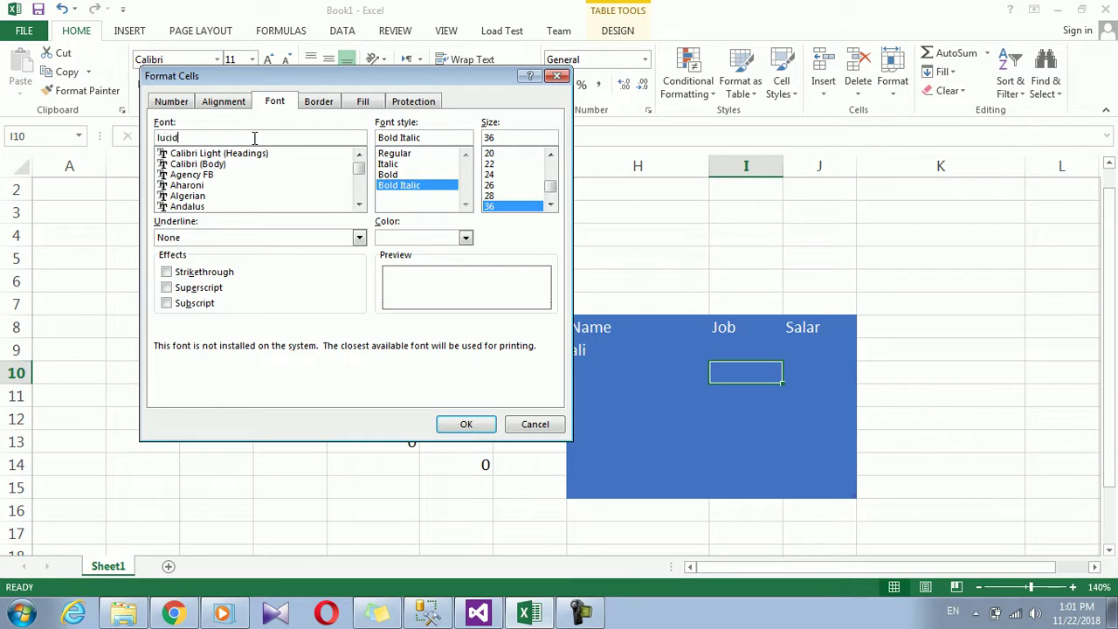
pyautogui.write('a')
pyautogui.press('Return')
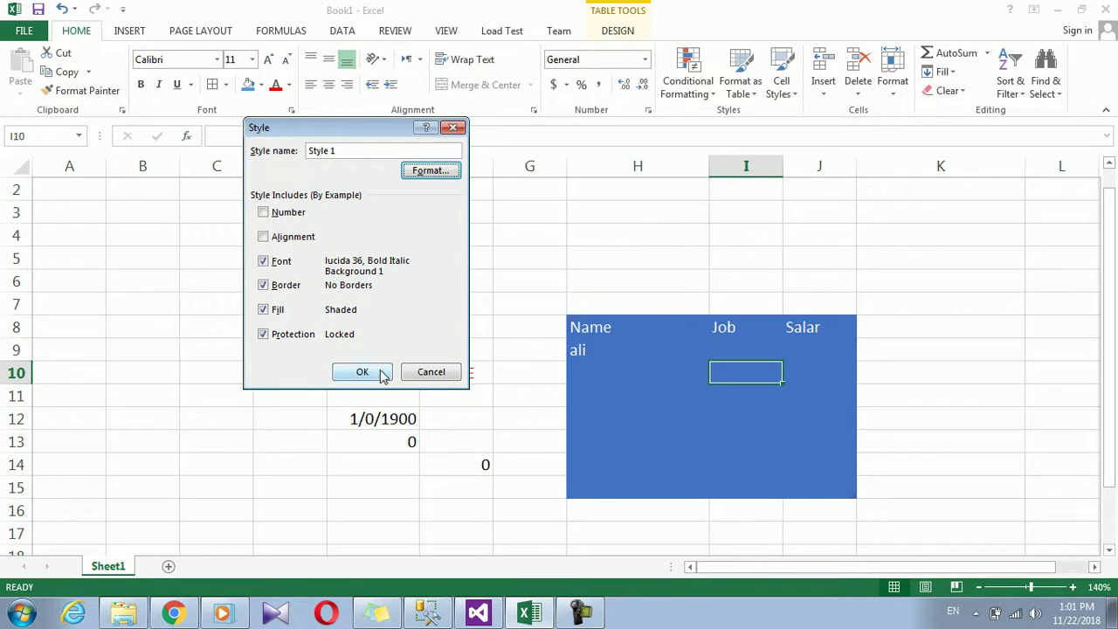
pyautogui.click(381, 371)
pyautogui.click(657, 355)
# - Fill H9, H10, H11 and J10 with sample text
pyautogui.write('ds')
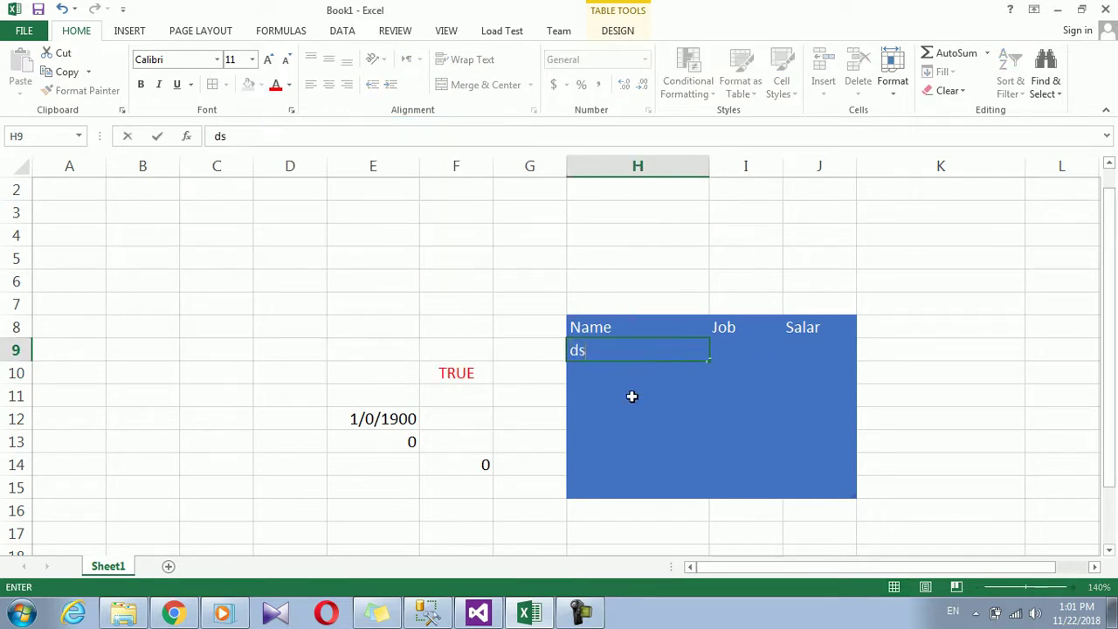
pyautogui.click(631, 394)
pyautogui.write('dsfds')
pyautogui.press('Up')
pyautogui.press('Tab')
pyautogui.press('Tab')
pyautogui.write('dsfdsf')
pyautogui.press('Left')
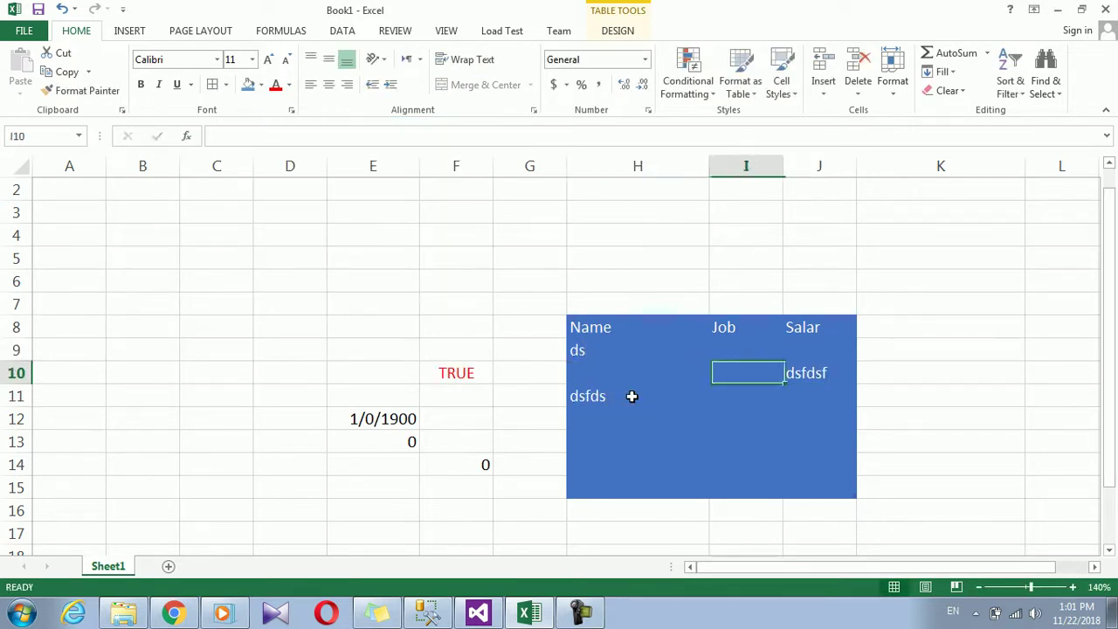
pyautogui.press('Left')
pyautogui.write('fdsfds')
pyautogui.press('Return')
# - Select H8:J16 and browse the cell style gallery
pyautogui.moveTo(621, 326); pyautogui.dragTo(806, 512)
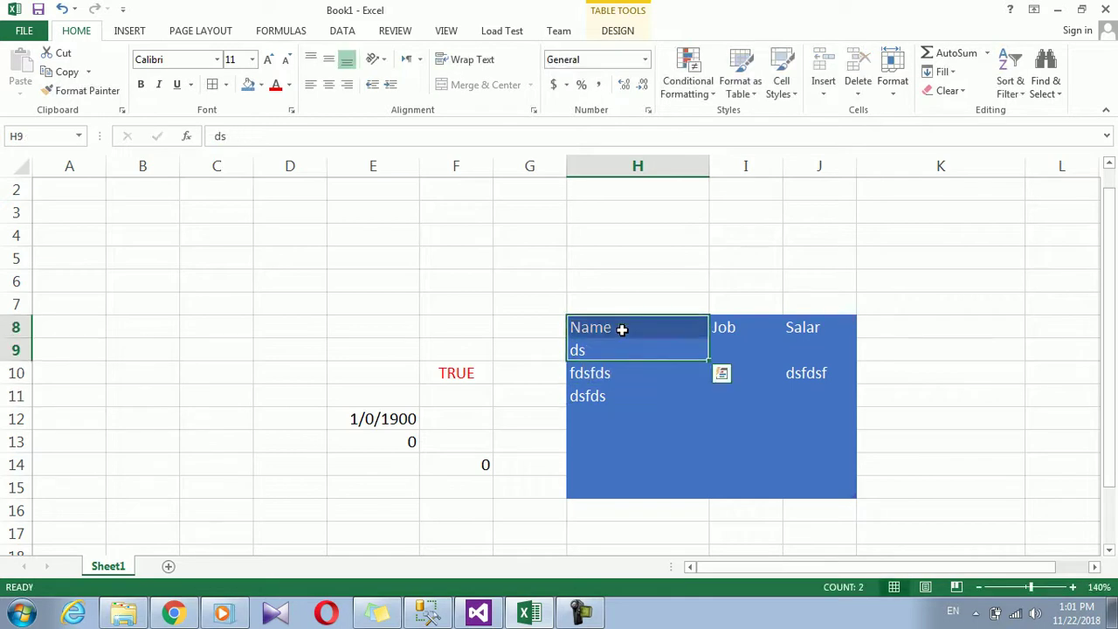
pyautogui.click(781, 74)
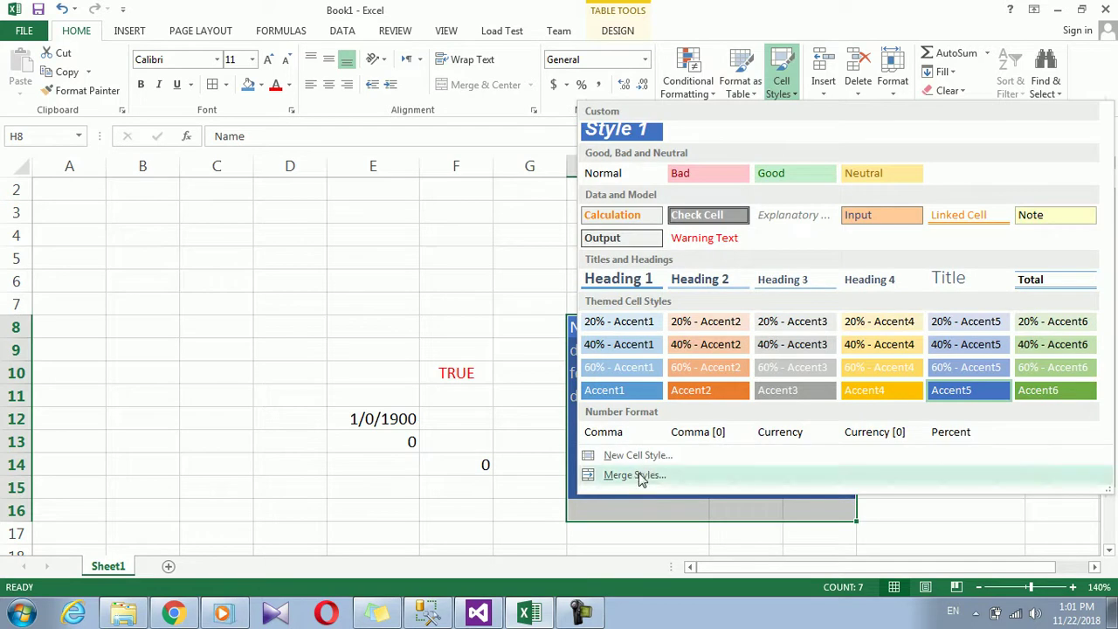
pyautogui.click(389, 460)
# - Add a new worksheet with the headers 'name' in J7 and 'job' in K7
pyautogui.click(170, 566)
pyautogui.click(374, 207)
pyautogui.click(494, 282)
pyautogui.write('na')
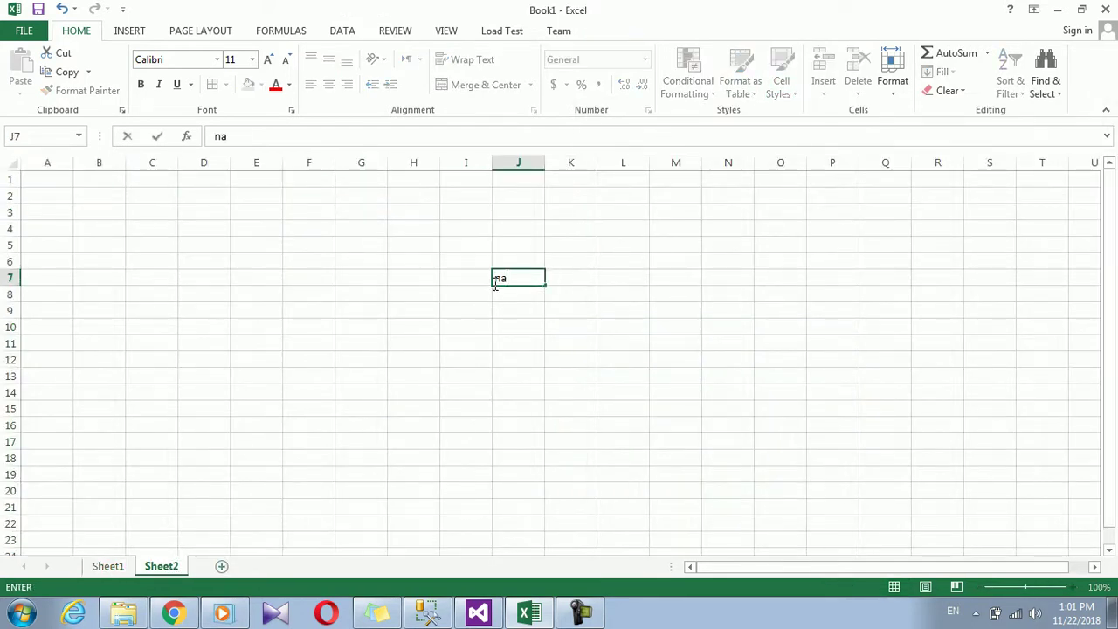
pyautogui.write('em')
pyautogui.press('Tab')
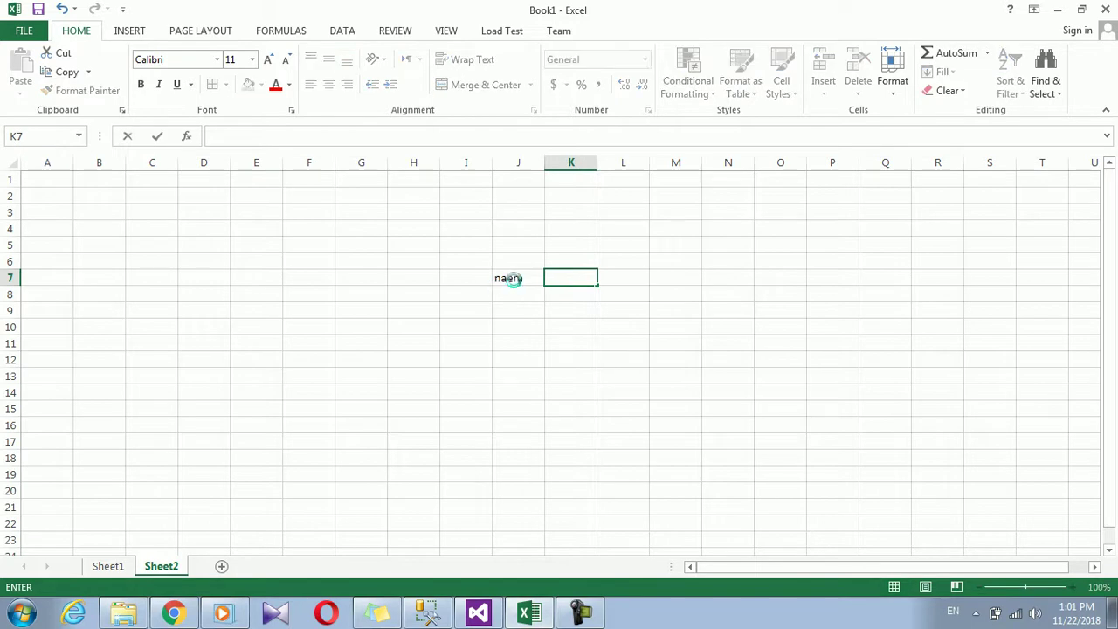
pyautogui.click(511, 278)
pyautogui.write('name')
pyautogui.press('Tab')
pyautogui.write('joab')
pyautogui.press('Tab')
# - Open Merge Styles for J7:L14, cancel it, and create a new blank workbook
pyautogui.moveTo(504, 277); pyautogui.dragTo(617, 392)
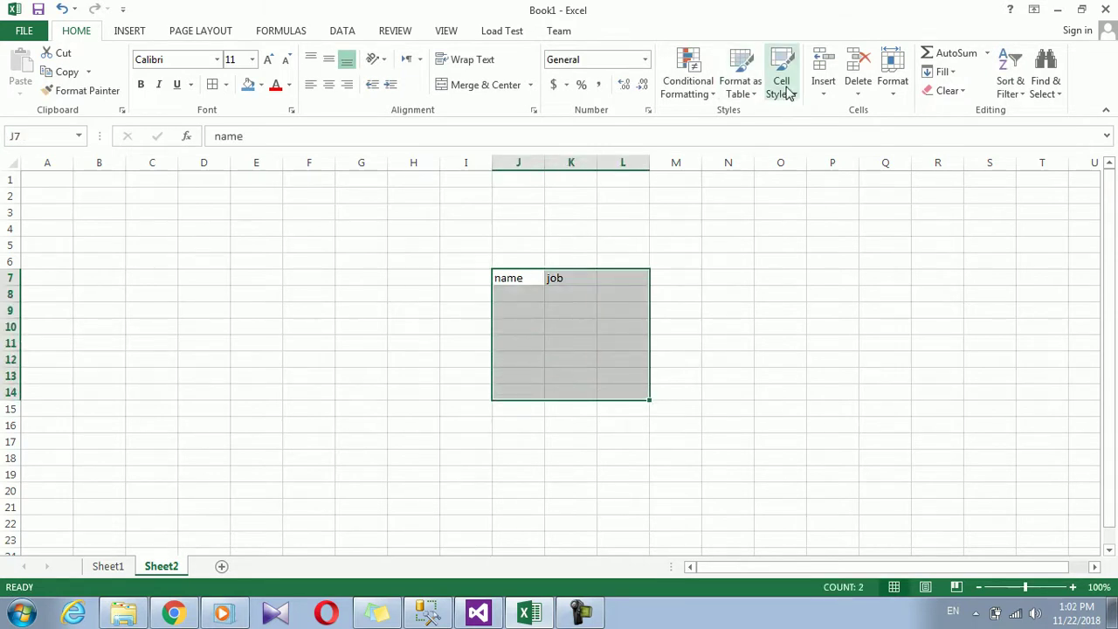
pyautogui.click(781, 87)
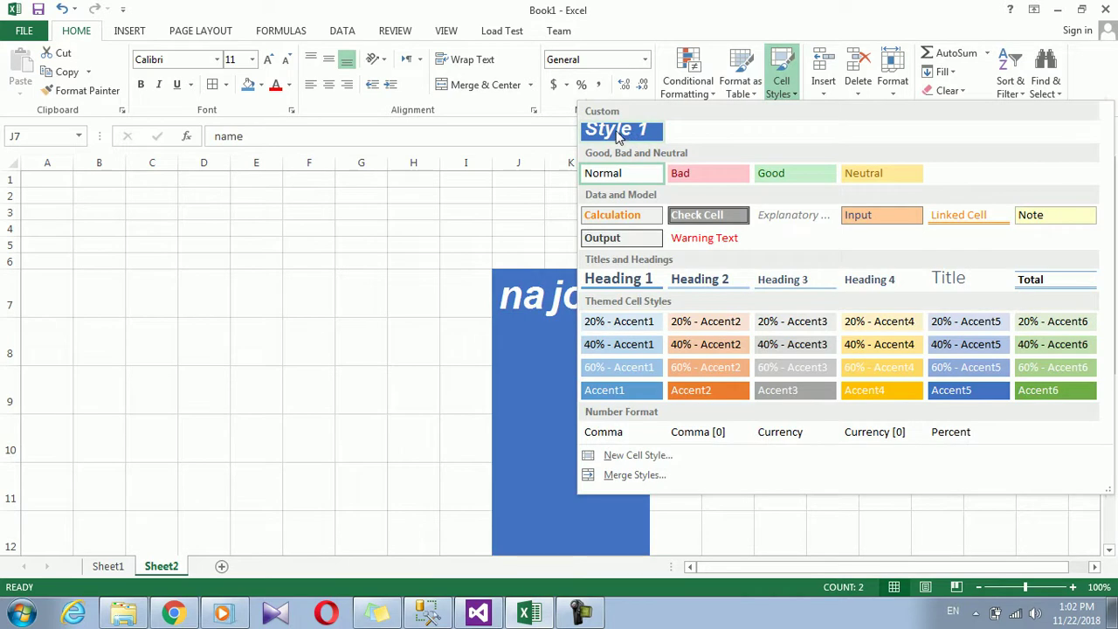
pyautogui.click(642, 481)
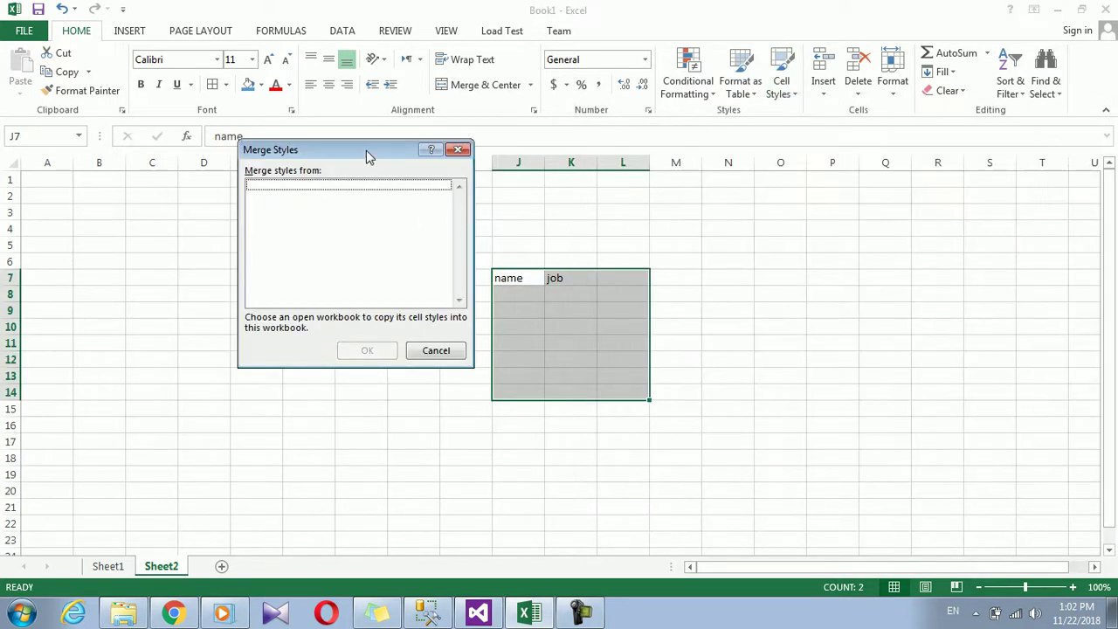
pyautogui.moveTo(366, 156); pyautogui.dragTo(802, 115)
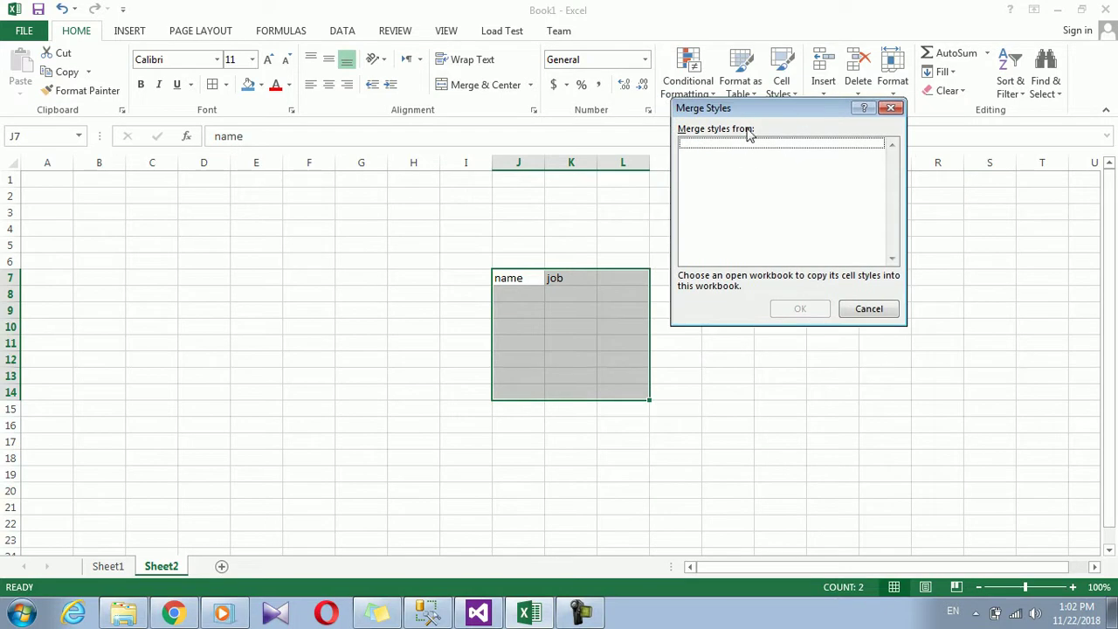
pyautogui.click(869, 309)
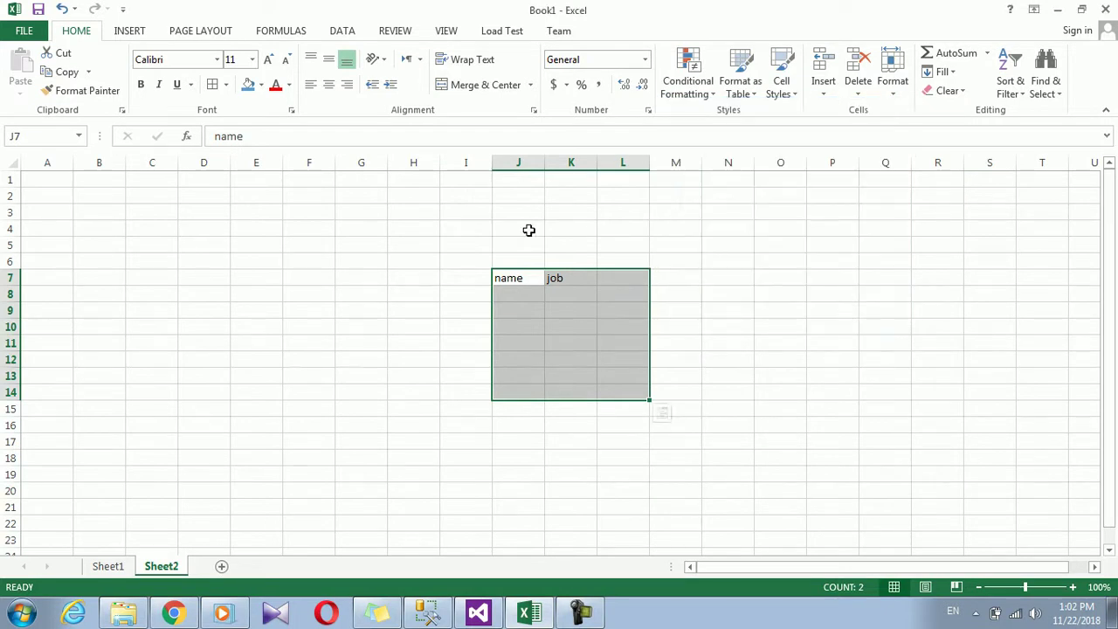
pyautogui.click(395, 286)
pyautogui.hotkey('ctrl', 'n')
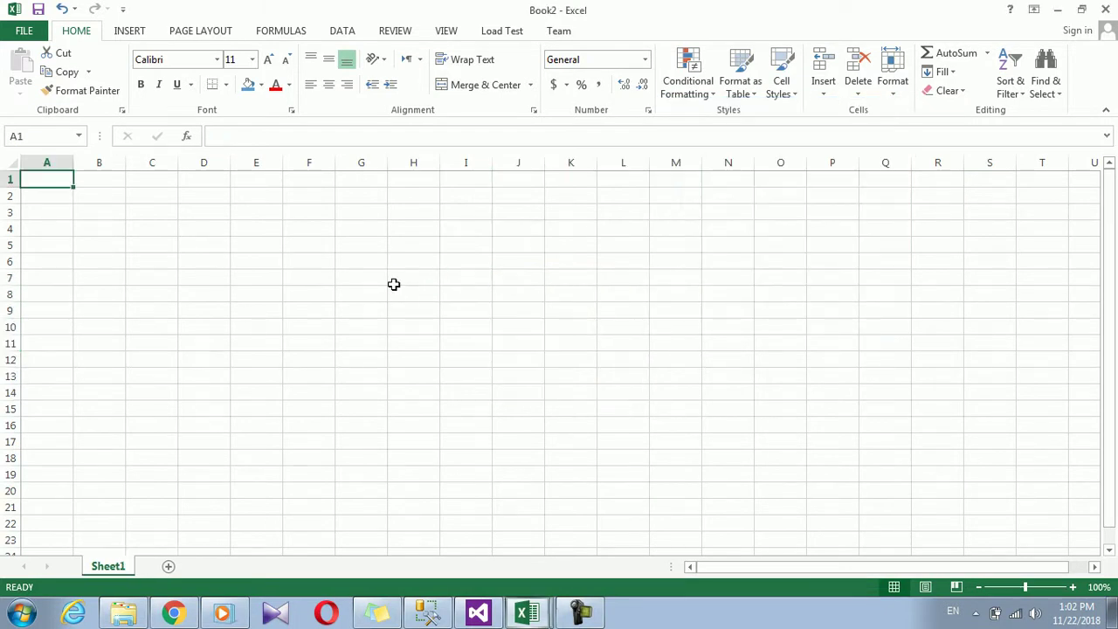
# - Enter the headers name, job and salary in K6, L6 and M6
pyautogui.click(659, 222)
pyautogui.click(559, 264)
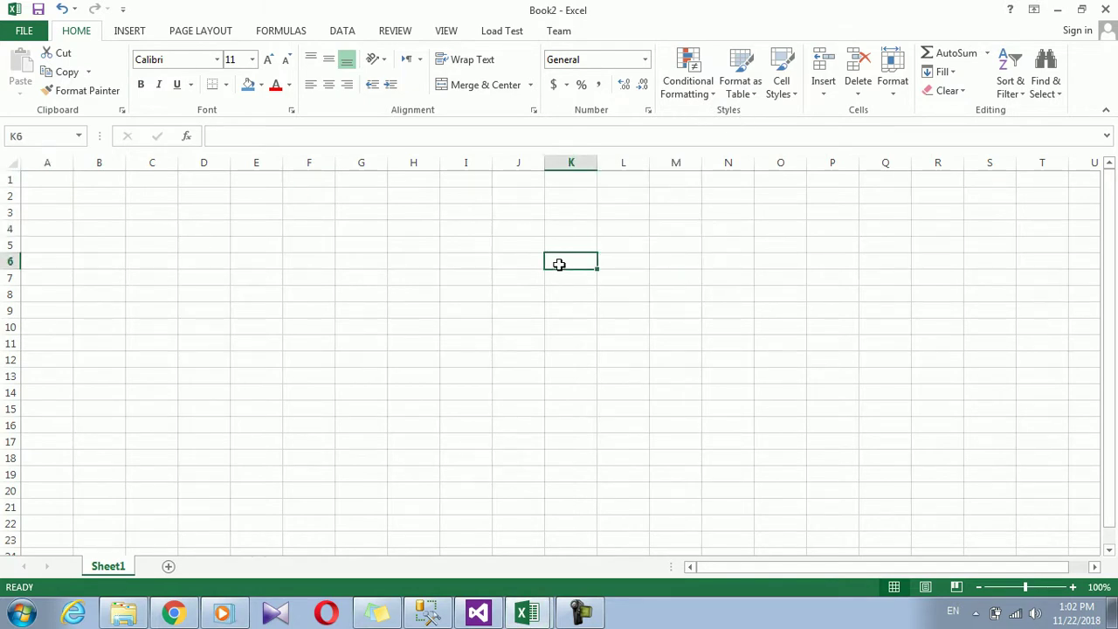
pyautogui.write('name')
pyautogui.press('Tab')
pyautogui.write('jo')
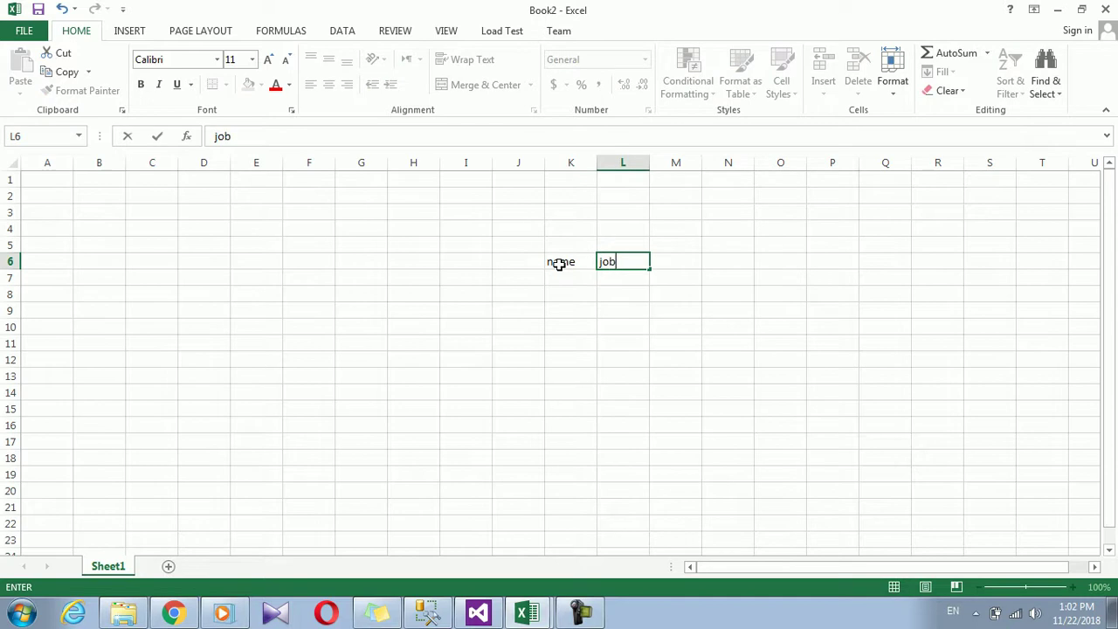
pyautogui.press('Tab')
pyautogui.write('salar')
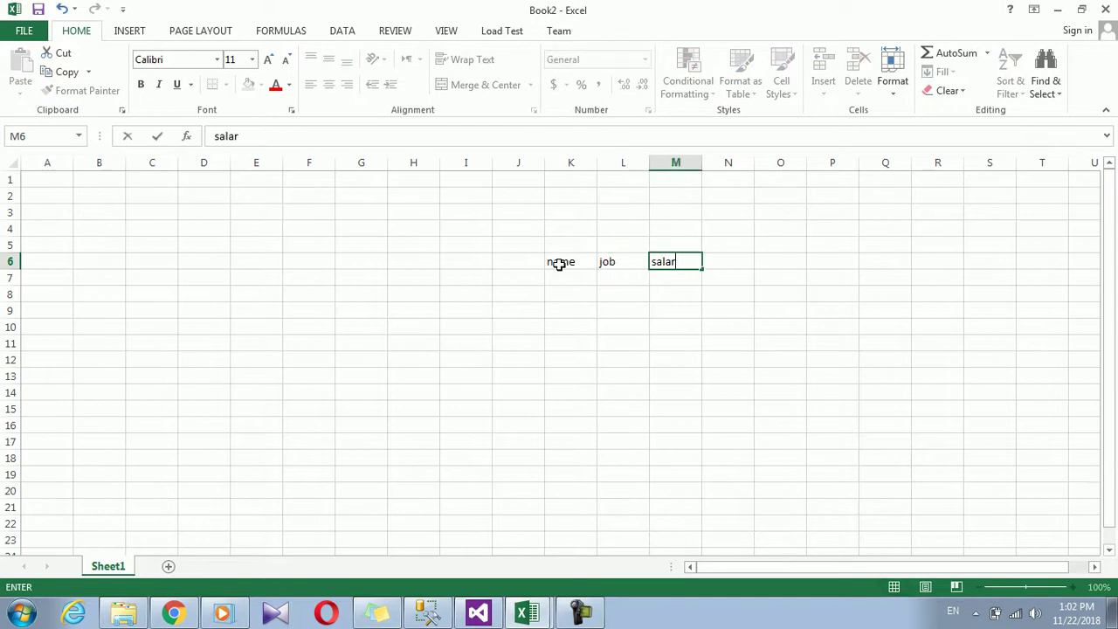
pyautogui.write('y')
pyautogui.press('Return')
# - Select K6:M11 and merge the cell styles from Book1 into Book2
pyautogui.moveTo(566, 261); pyautogui.dragTo(669, 352)
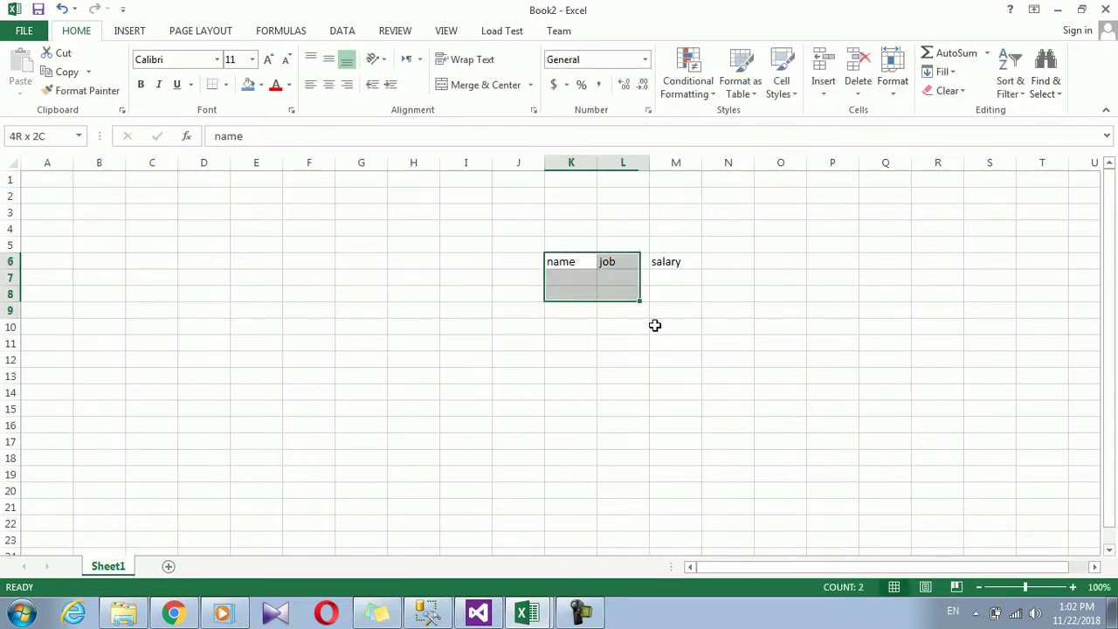
pyautogui.click(782, 101)
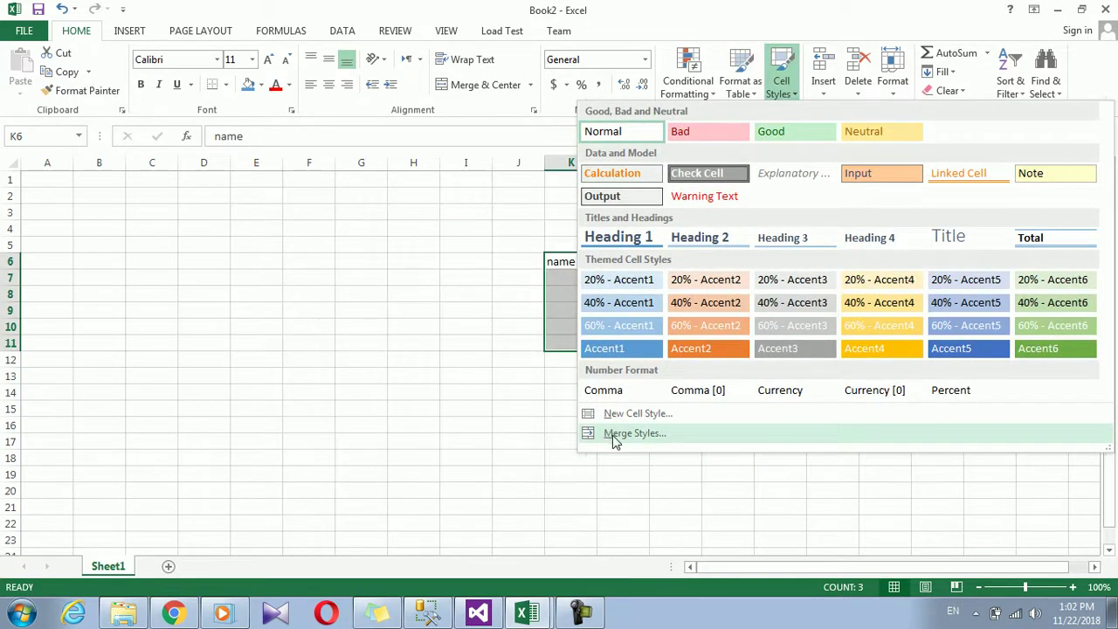
pyautogui.click(614, 437)
pyautogui.click(721, 145)
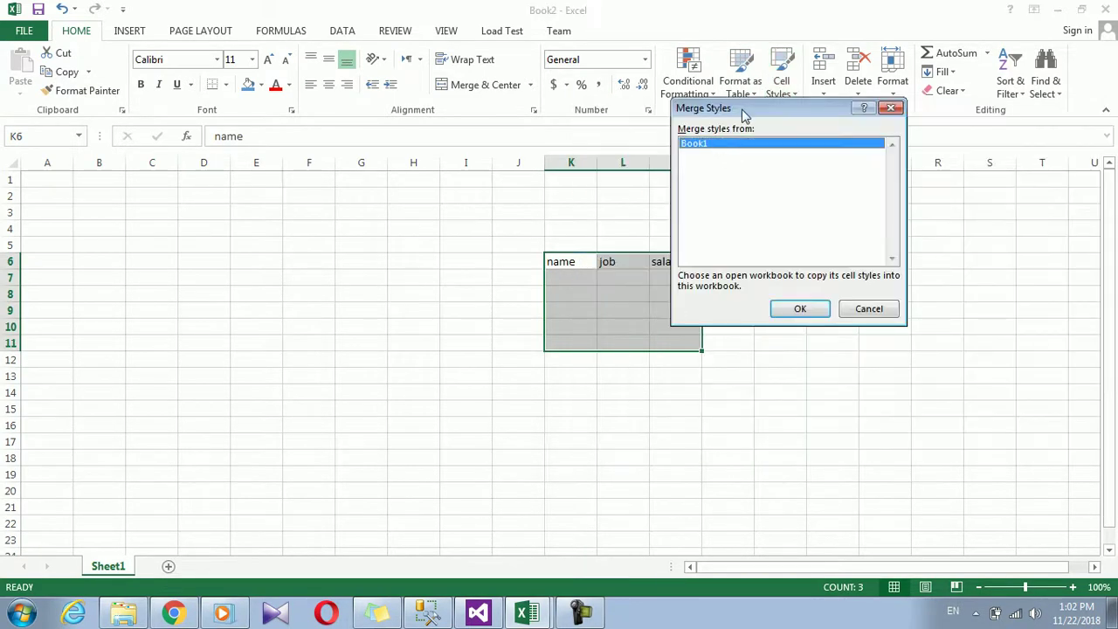
pyautogui.moveTo(743, 112); pyautogui.dragTo(886, 145)
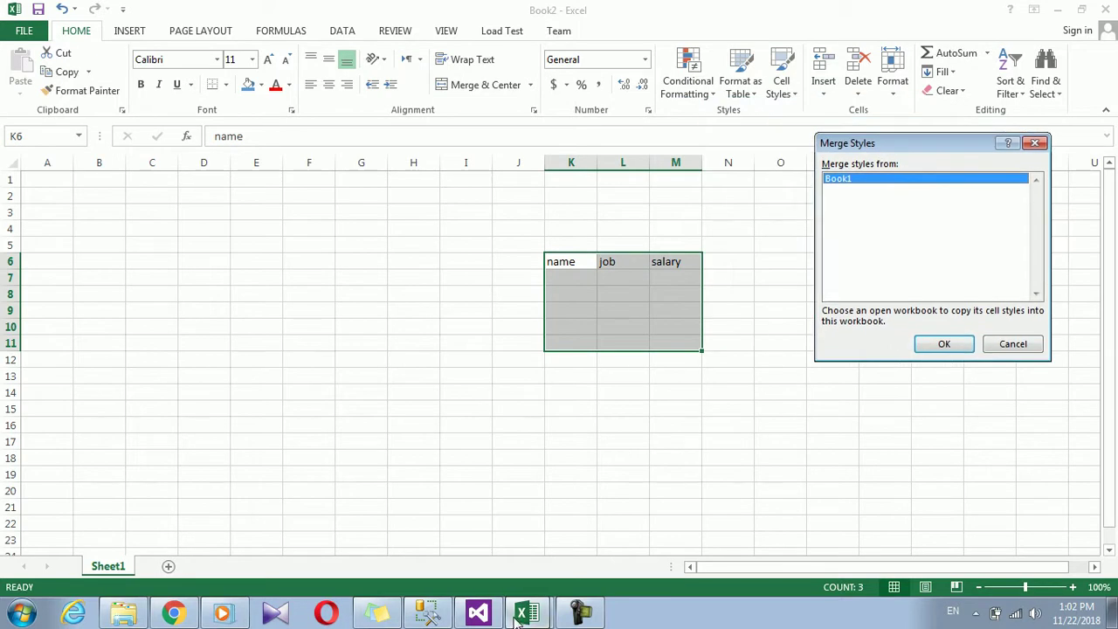
pyautogui.moveTo(522, 614)
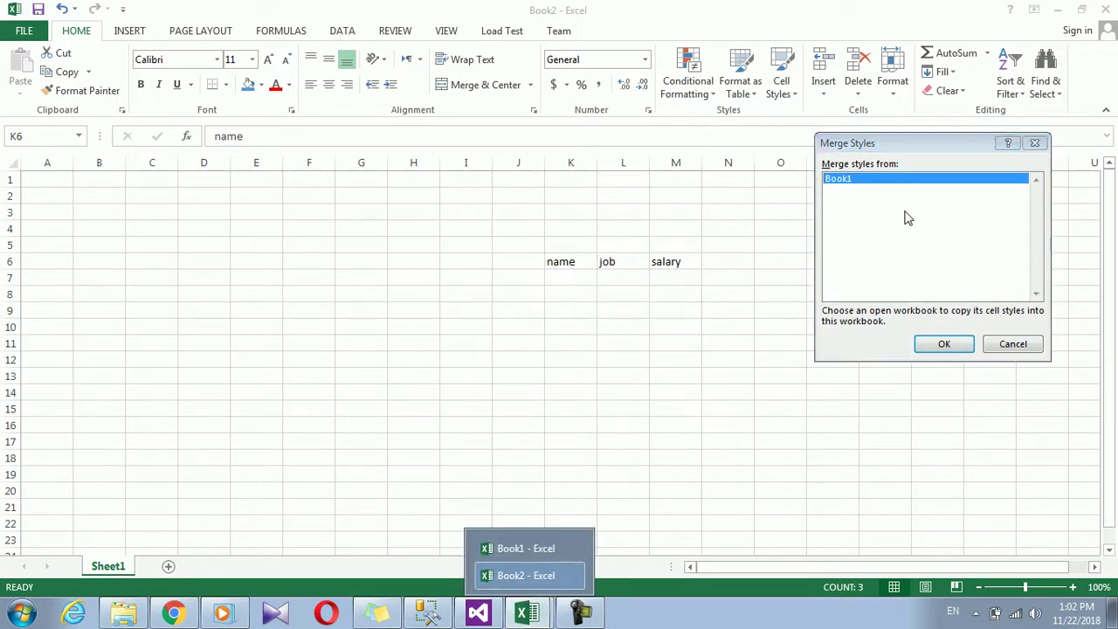
pyautogui.click(940, 345)
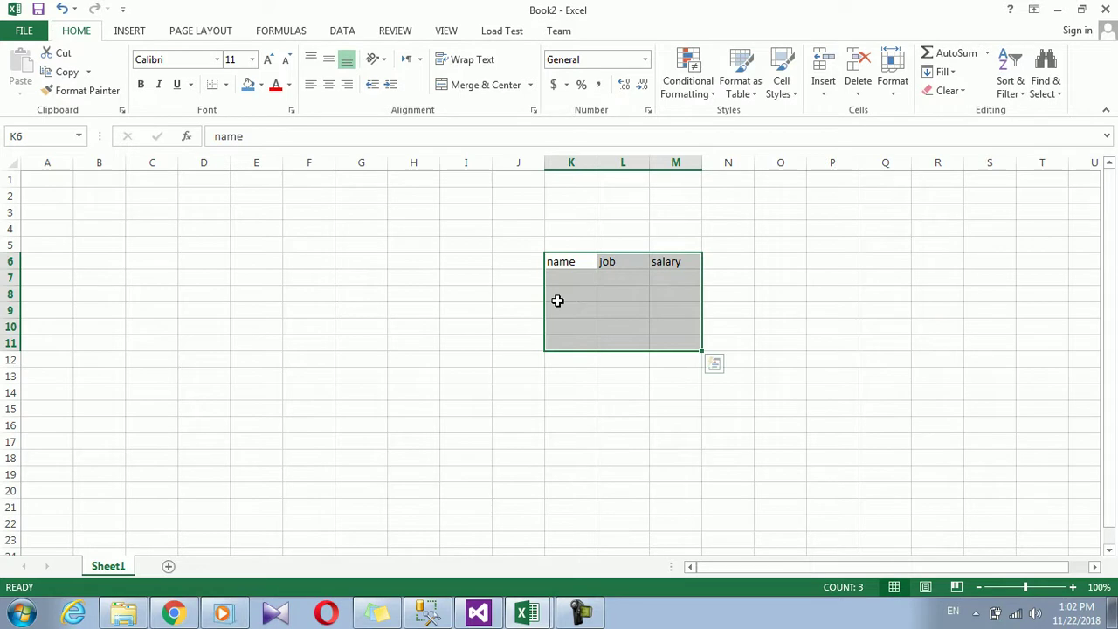
# - Apply Style 1 to K6:M11, then type sample text into J8, K8 and L8
pyautogui.click(781, 74)
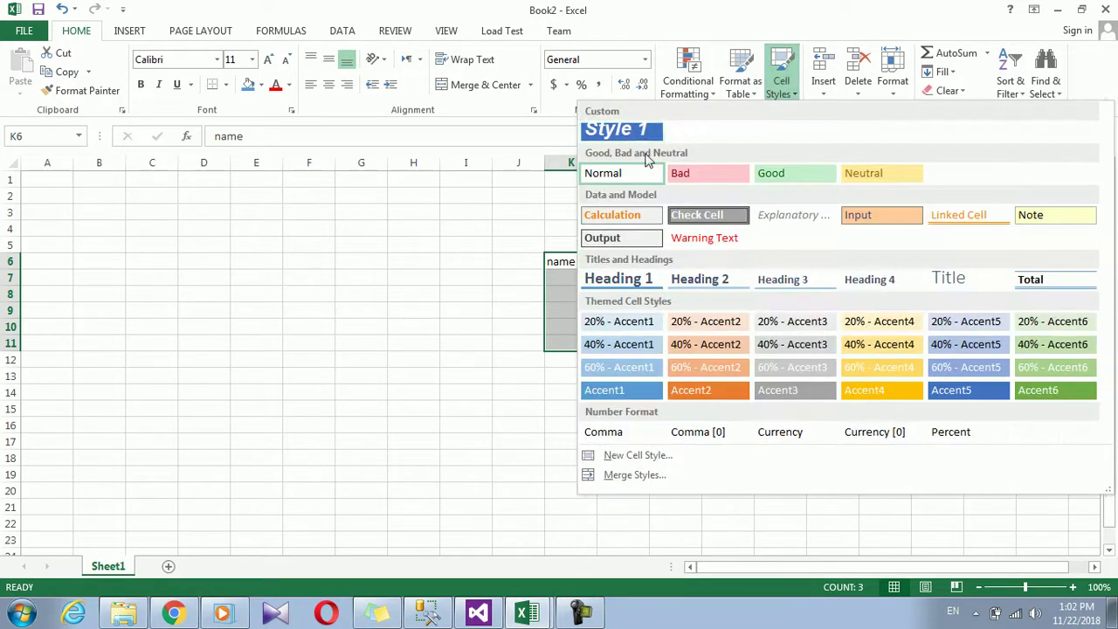
pyautogui.click(637, 133)
pyautogui.click(615, 380)
pyautogui.write('ewirjeworwe')
pyautogui.press('Left')
pyautogui.press('Left')
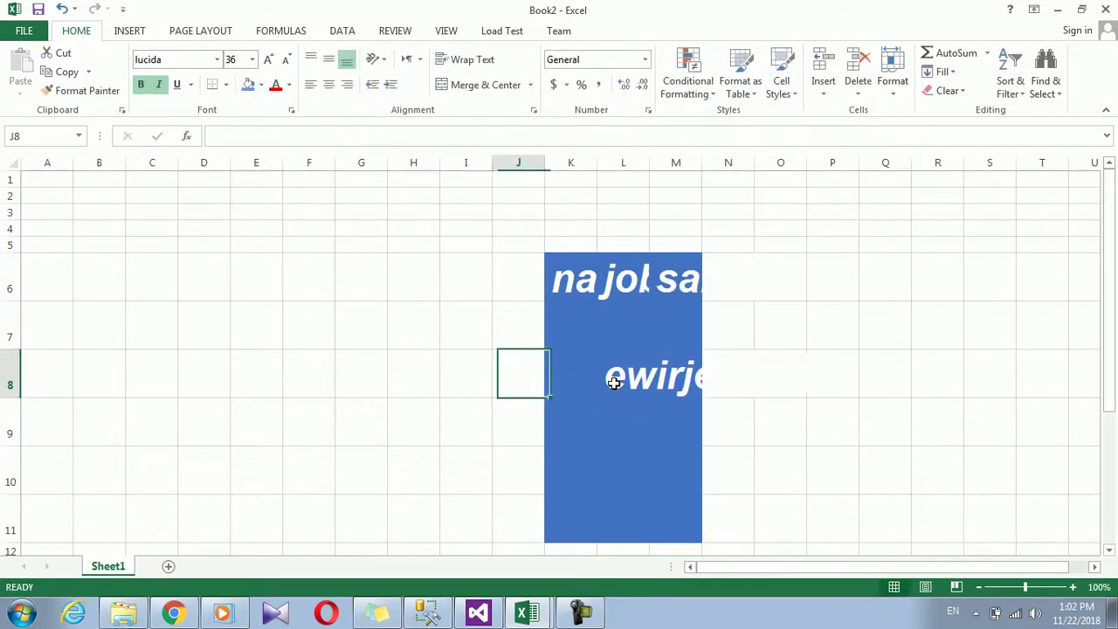
pyautogui.write('ewrew')
pyautogui.press('Right')
pyautogui.write('rewe')
pyautogui.click(630, 405)
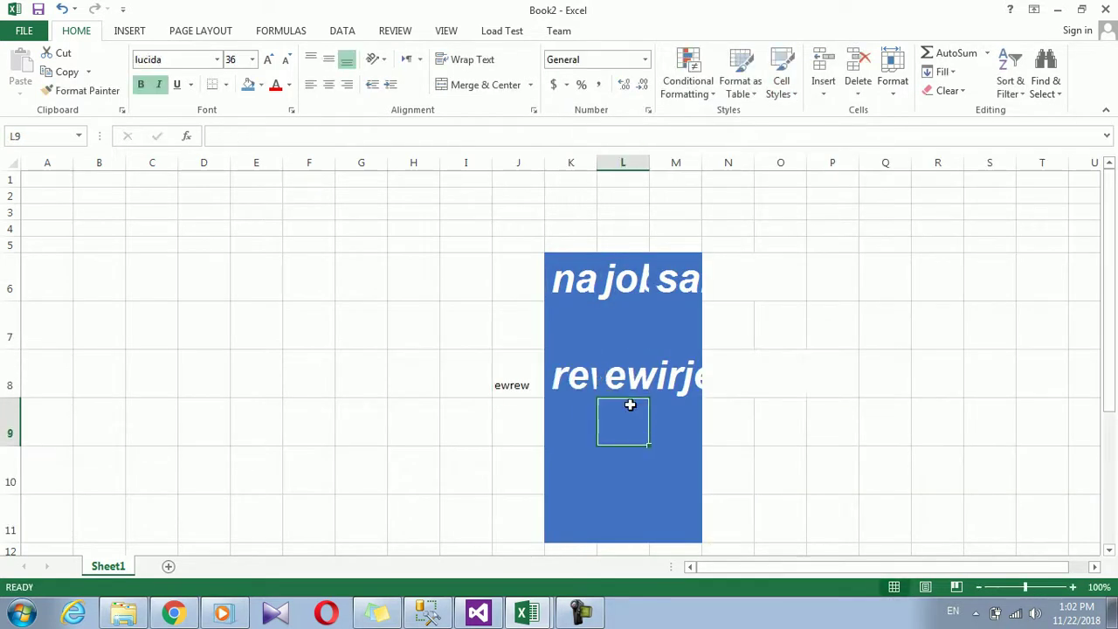
# - Browse the Cell Styles, Insert and Format lists, then show the open workbook windows
pyautogui.click(784, 87)
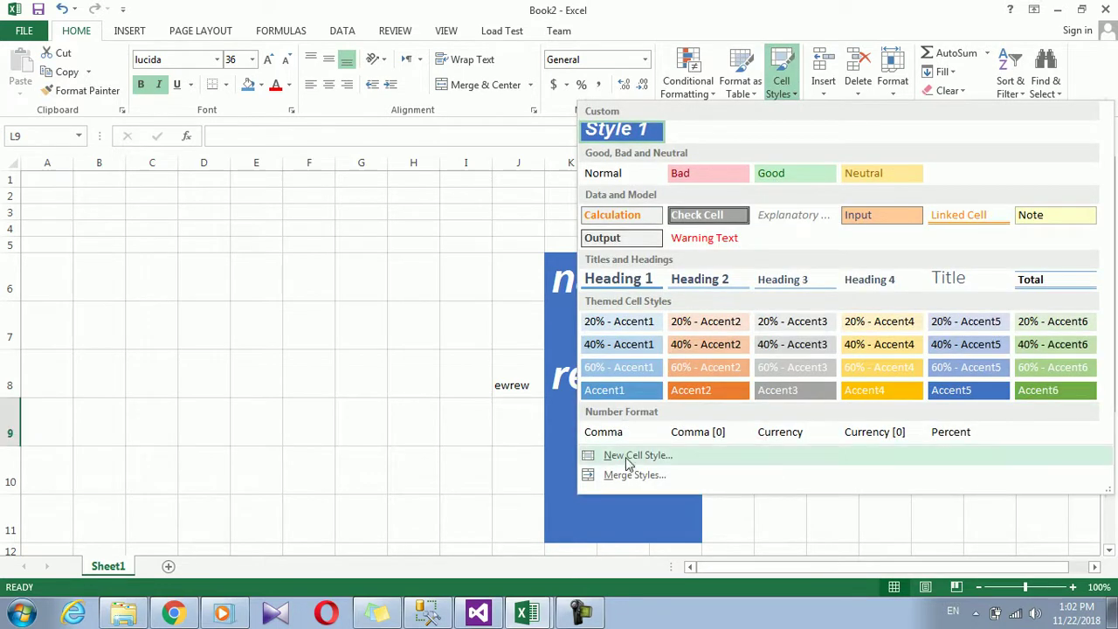
pyautogui.click(809, 7)
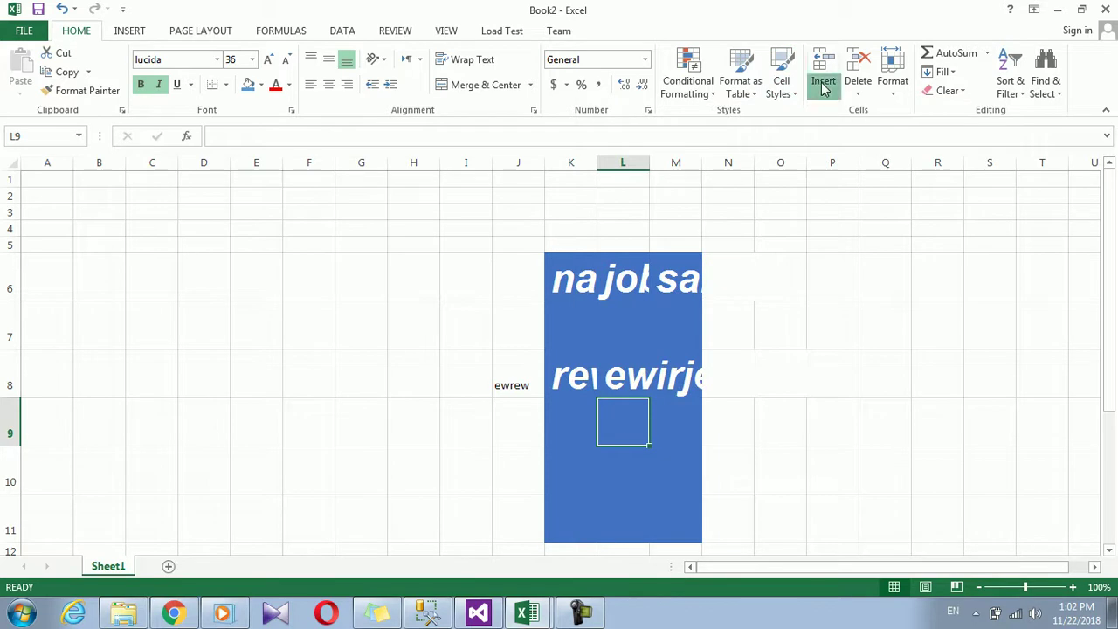
pyautogui.click(824, 86)
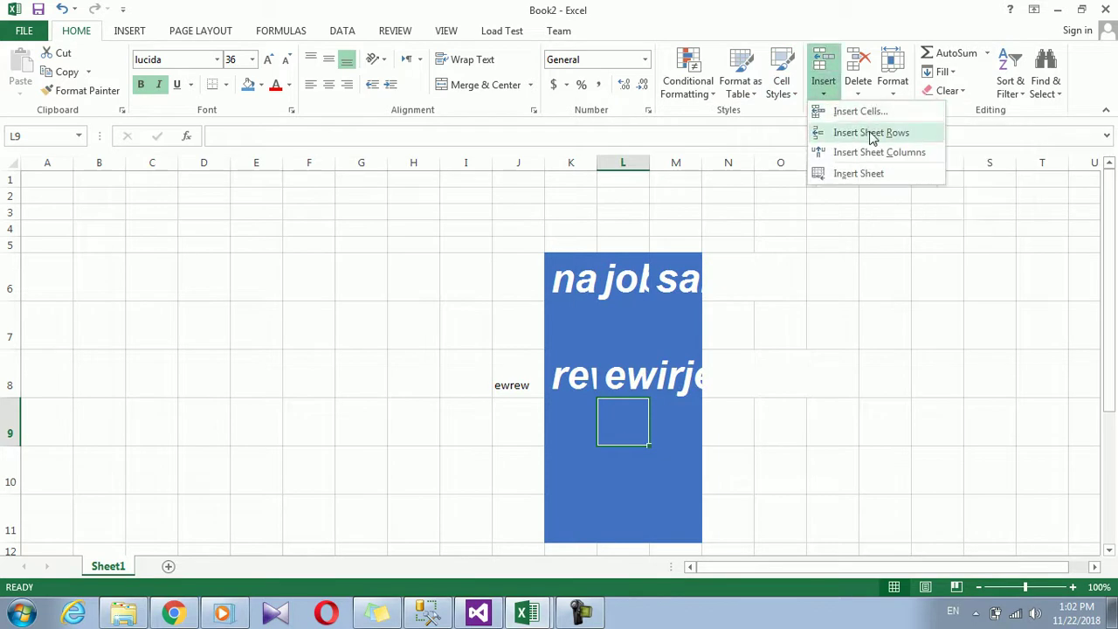
pyautogui.click(894, 98)
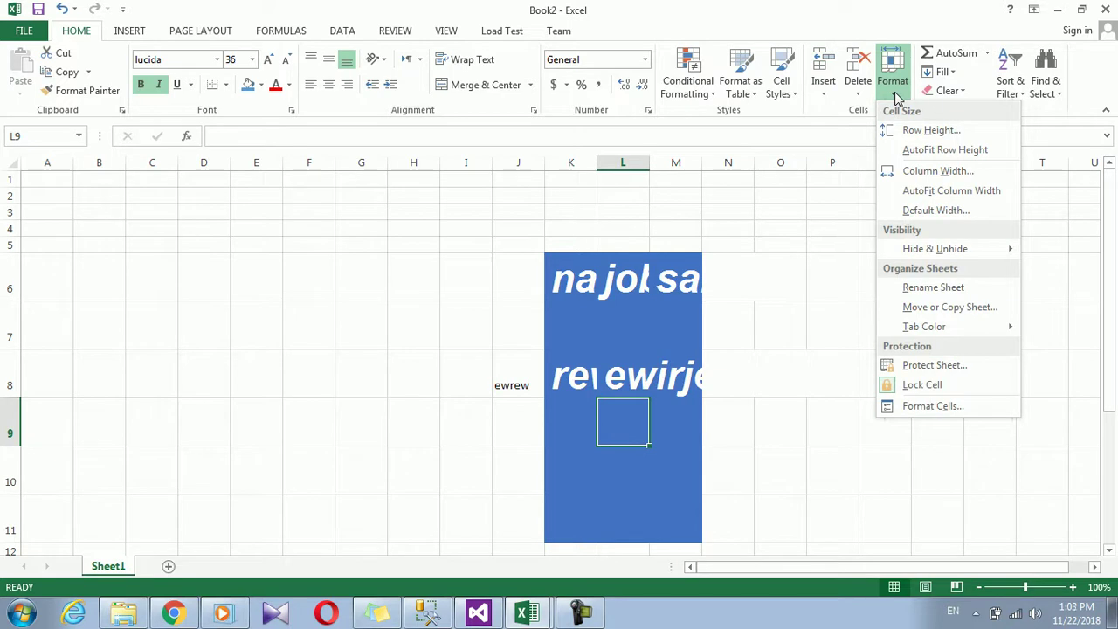
pyautogui.click(604, 252)
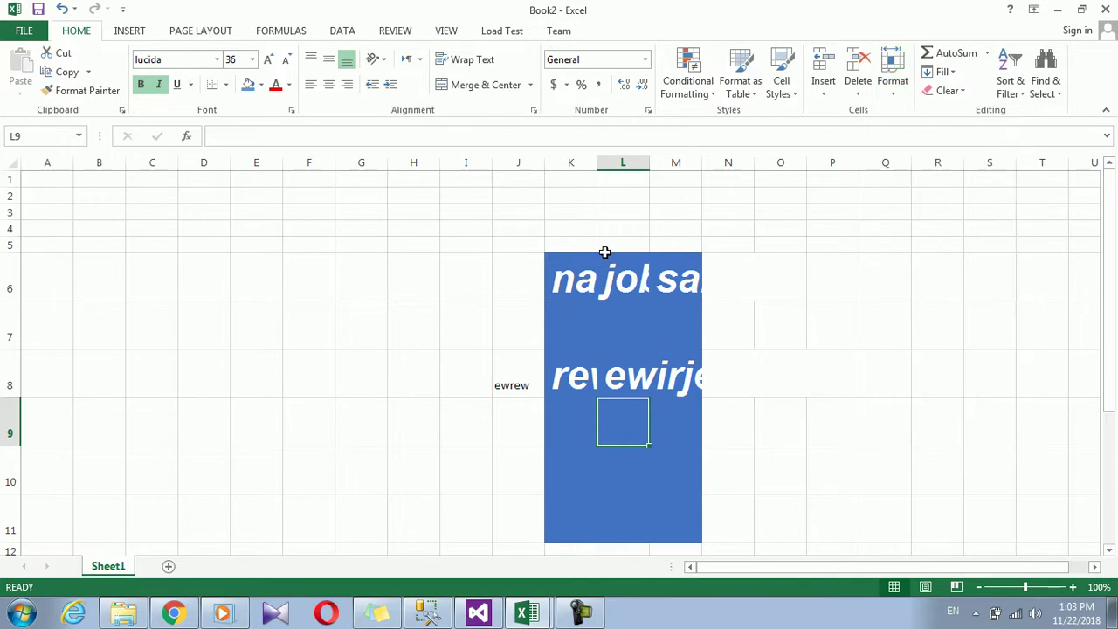
pyautogui.click(477, 310)
pyautogui.click(526, 612)
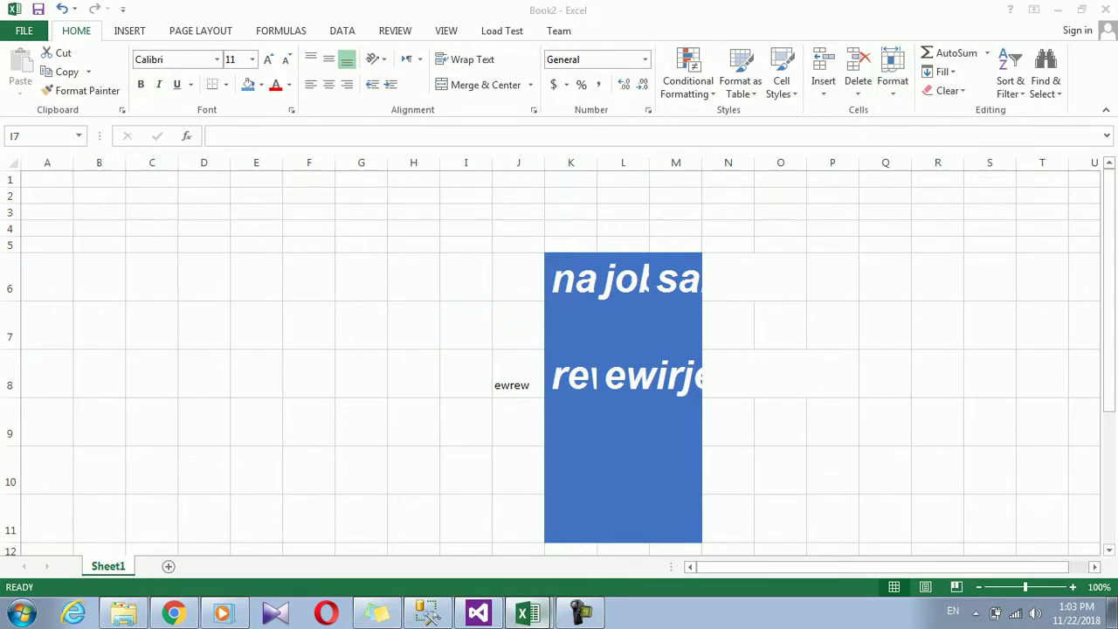
# - Close Book1 and Book2 without saving either, so Excel exits
pyautogui.click(577, 549)
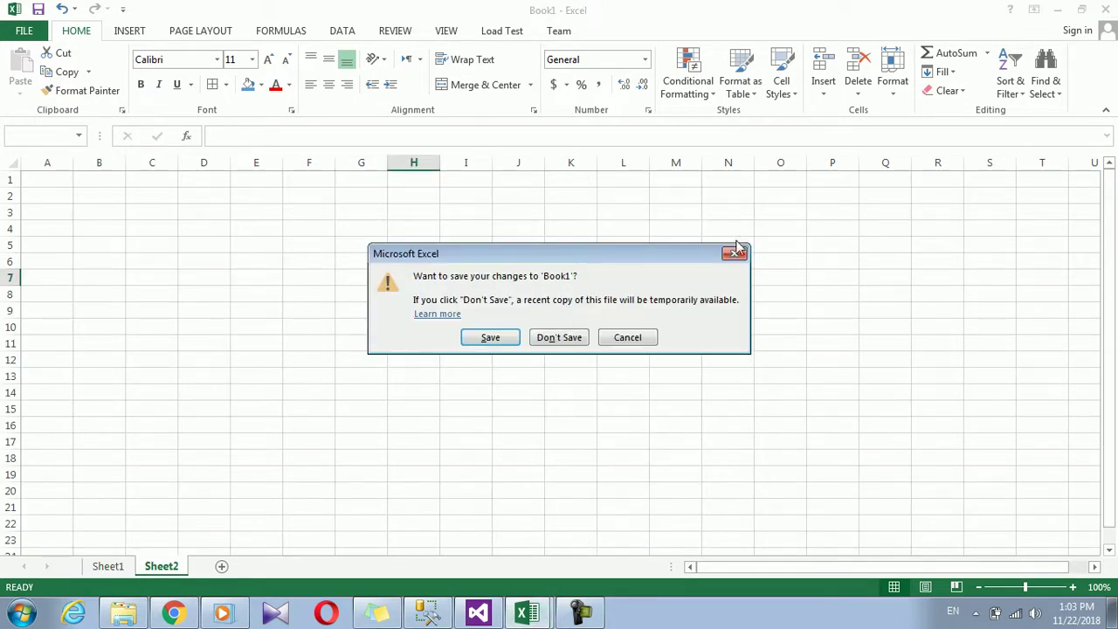
pyautogui.click(736, 251)
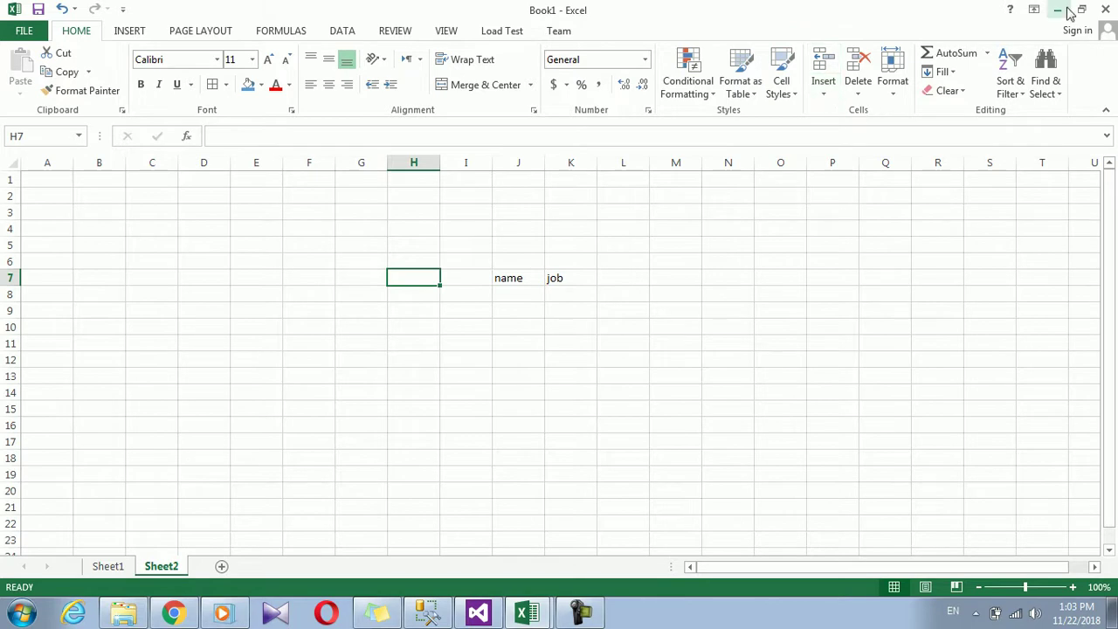
pyautogui.click(1115, 4)
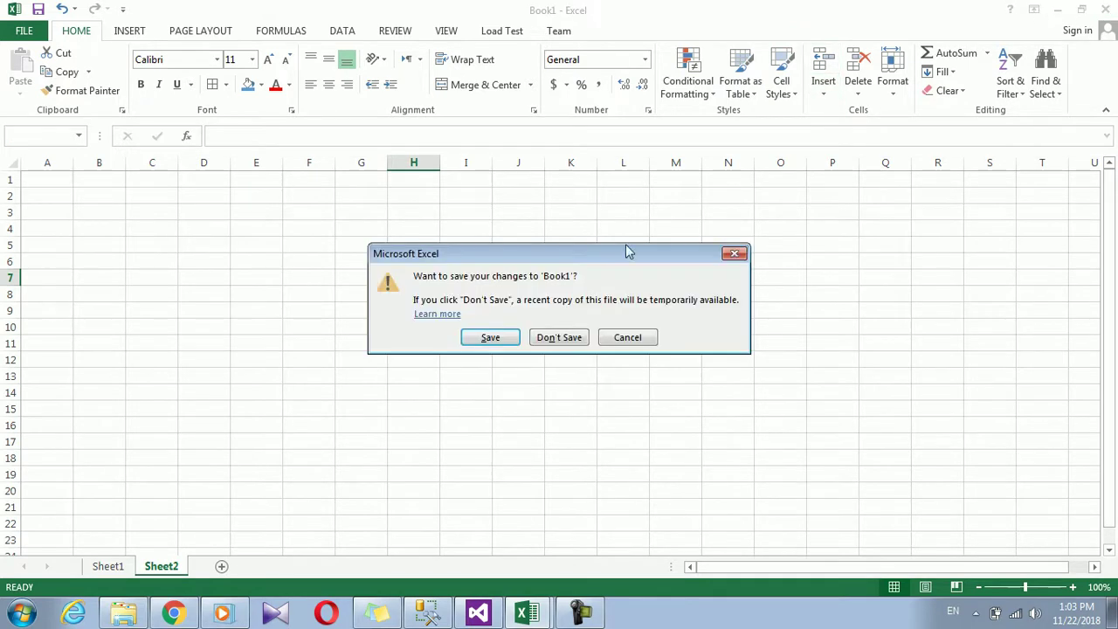
pyautogui.click(564, 341)
pyautogui.click(1115, 5)
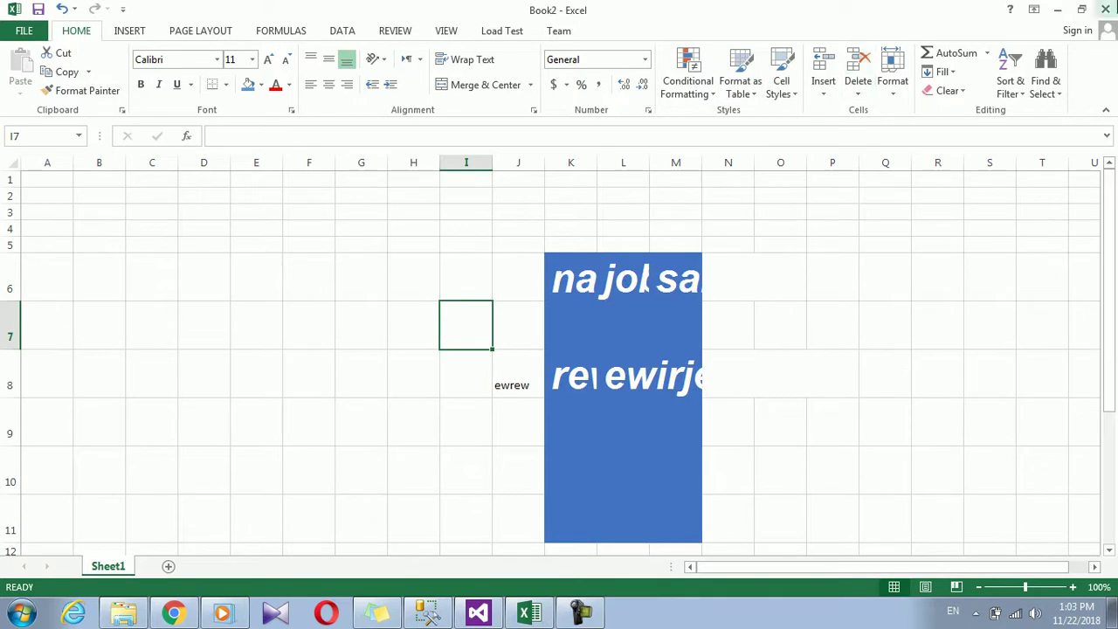
pyautogui.click(569, 325)
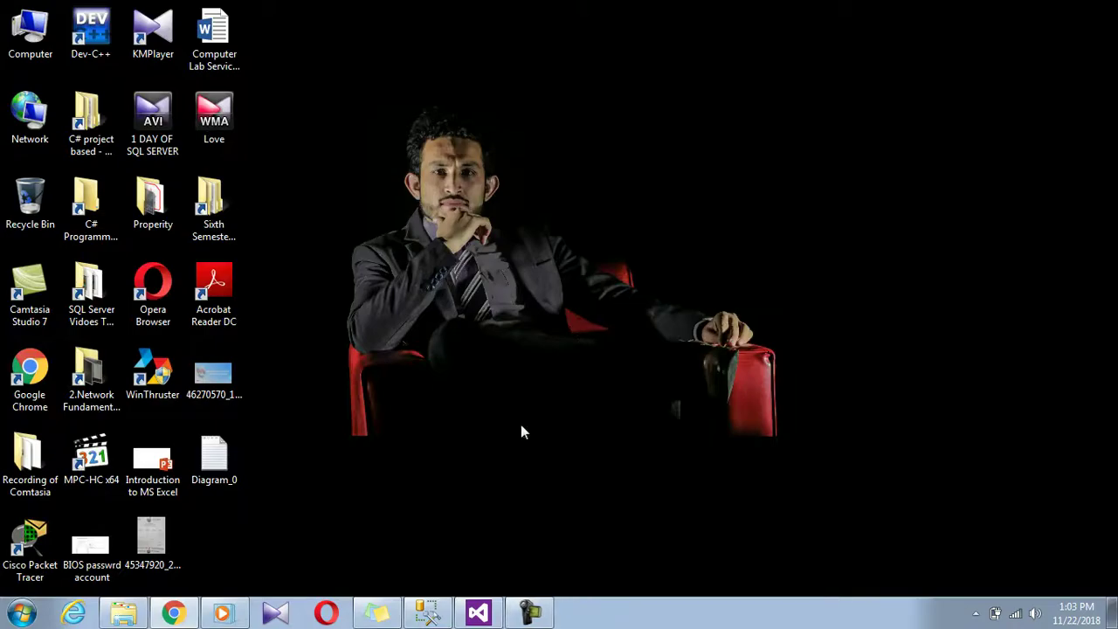